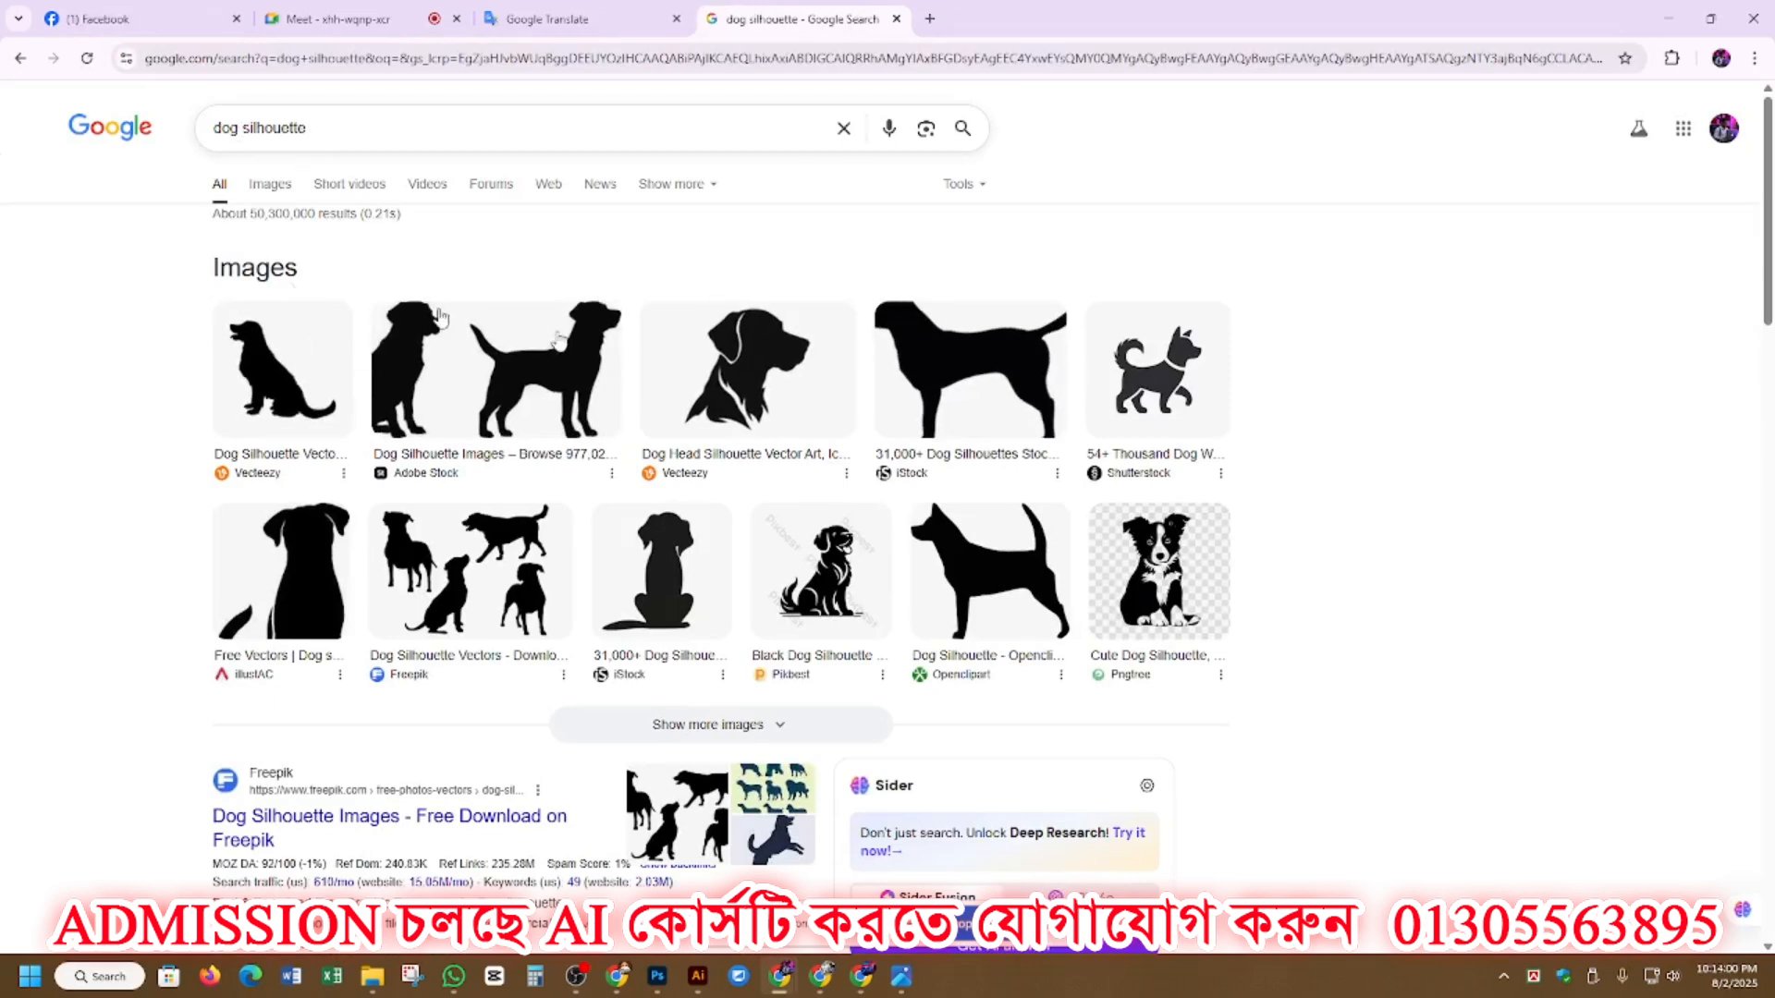
Step: Show the image results for the dog silhouette search and browse the different silhouette styles and poses
{"action": "left_click", "coordinate": [255, 187]}
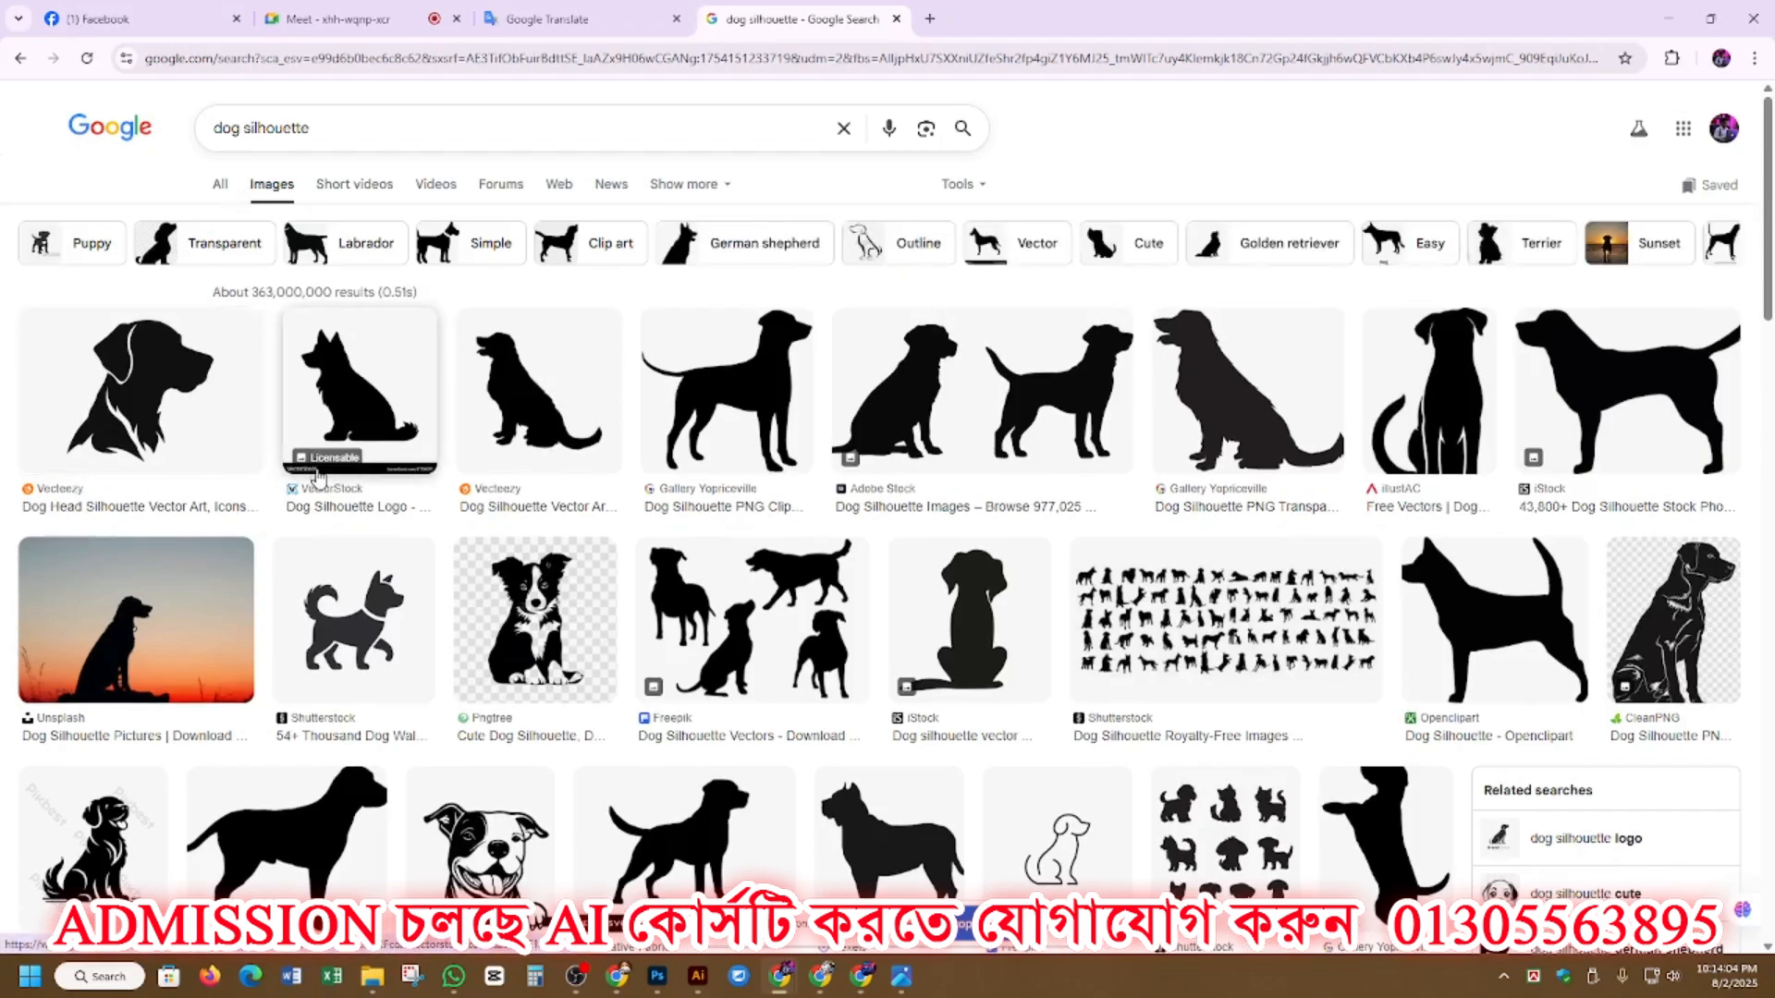
{"action": "scroll", "coordinate": [318, 474], "scroll_direction": "down", "scroll_amount": 3}
{"action": "scroll", "coordinate": [317, 473], "scroll_direction": "down", "scroll_amount": 1}
{"action": "scroll", "coordinate": [594, 497], "scroll_direction": "down", "scroll_amount": 4}
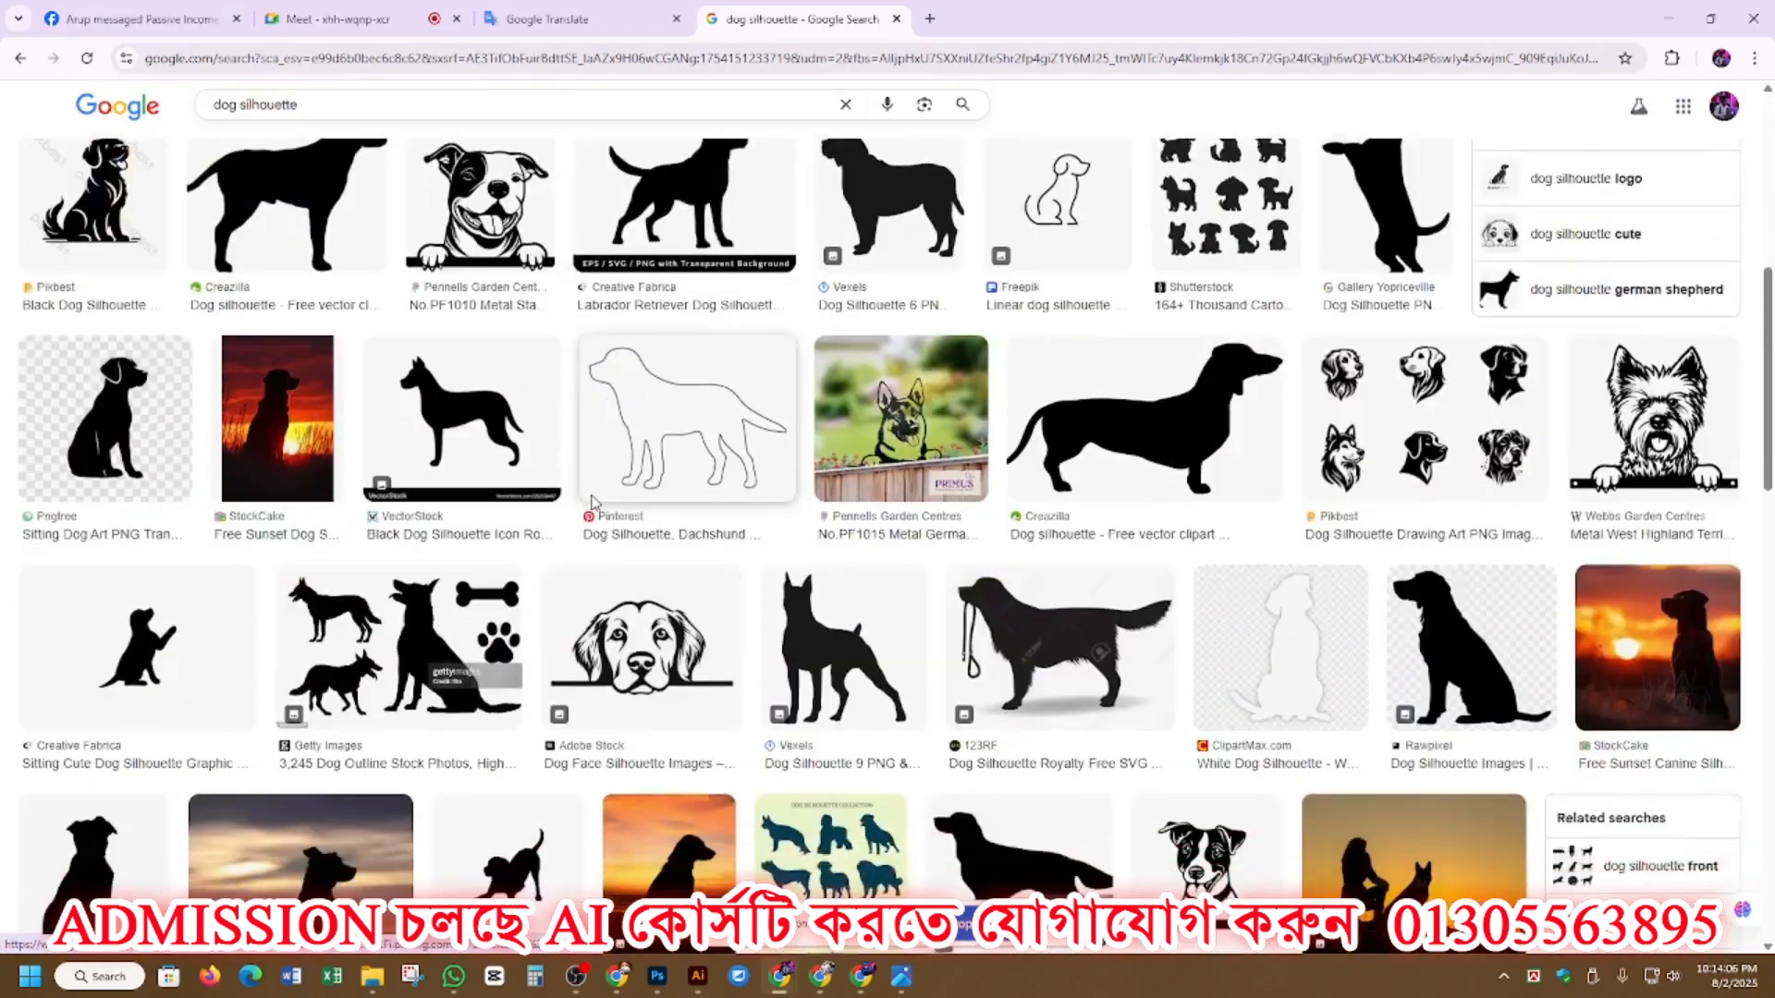
{"action": "scroll", "coordinate": [593, 504], "scroll_direction": "up", "scroll_amount": 4}
{"action": "scroll", "coordinate": [593, 503], "scroll_direction": "down", "scroll_amount": 2}
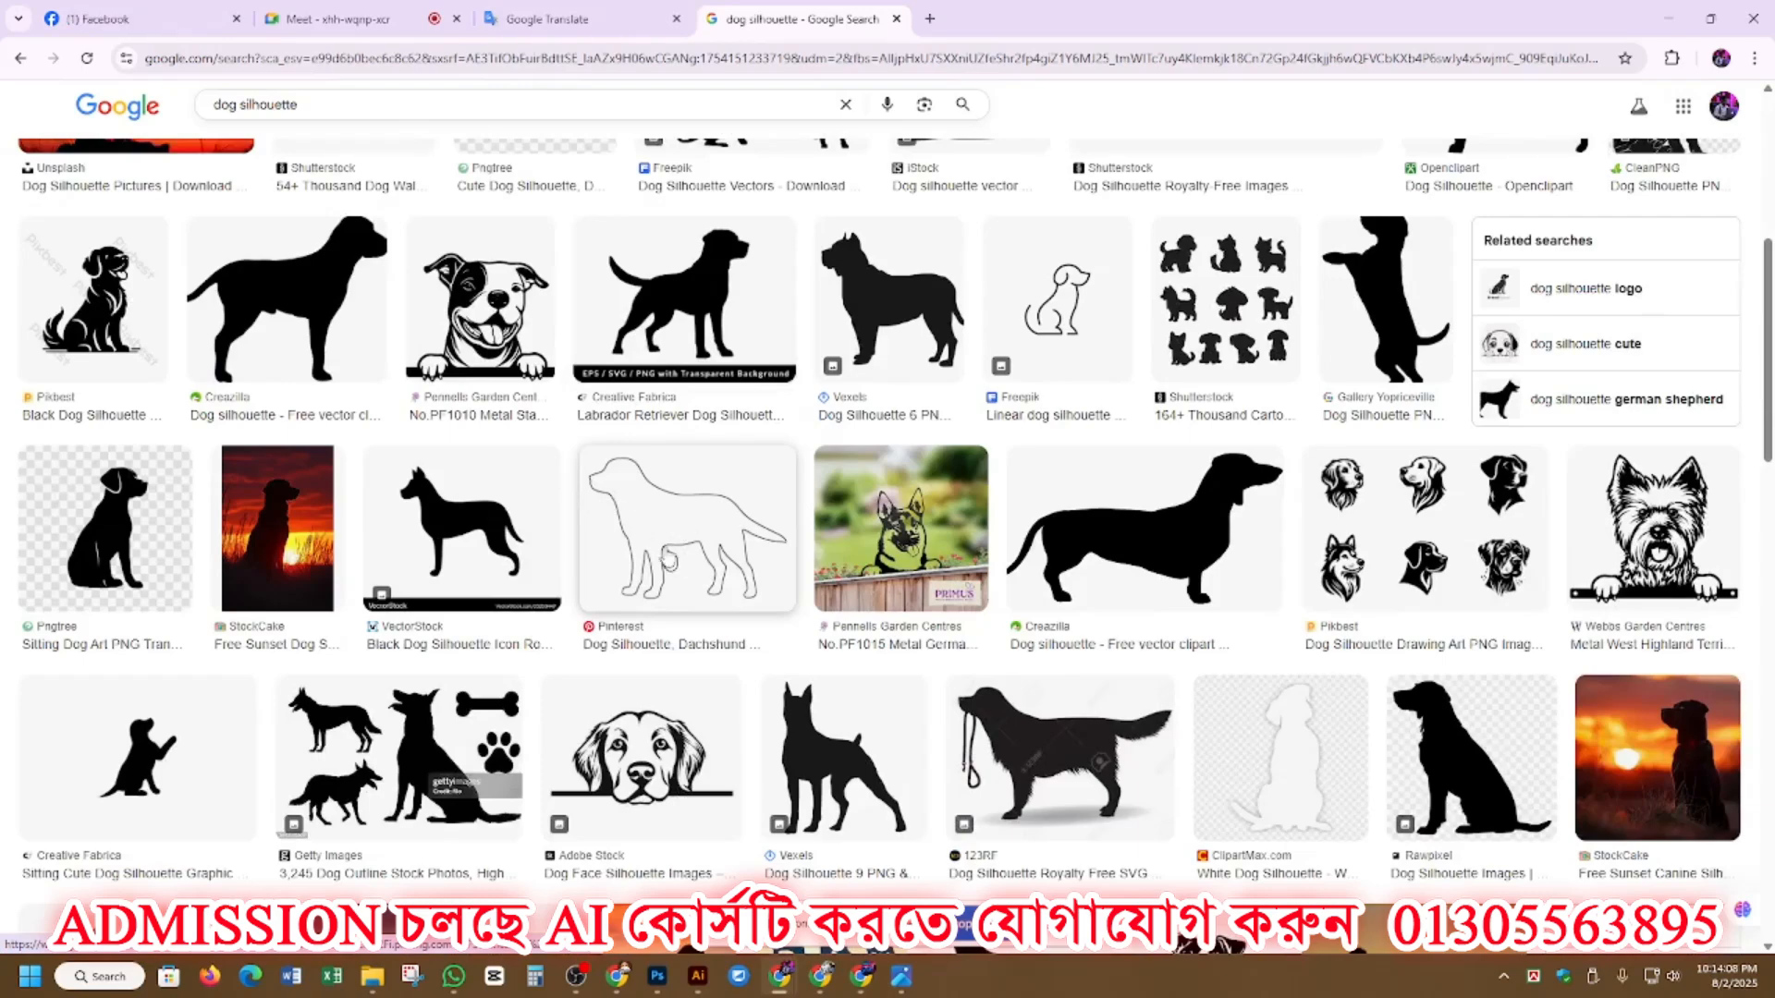
{"action": "scroll", "coordinate": [695, 541], "scroll_direction": "up", "scroll_amount": 4}
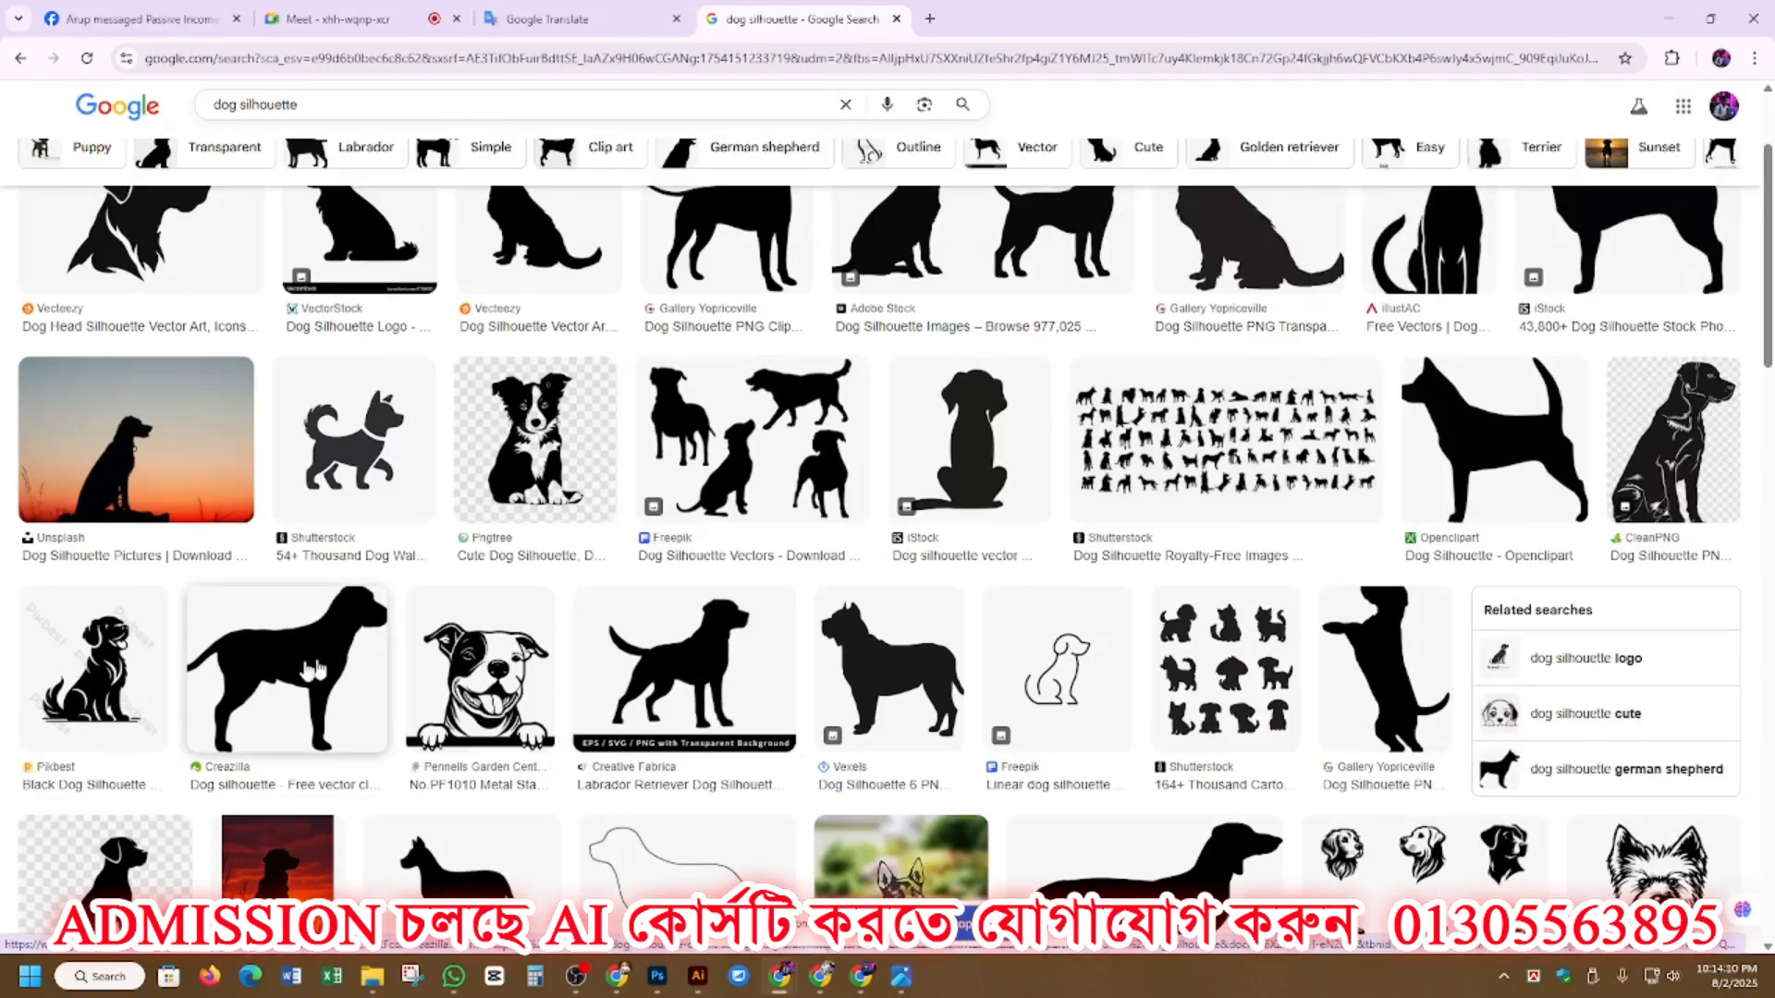
{"action": "scroll", "coordinate": [304, 667], "scroll_direction": "up", "scroll_amount": 2}
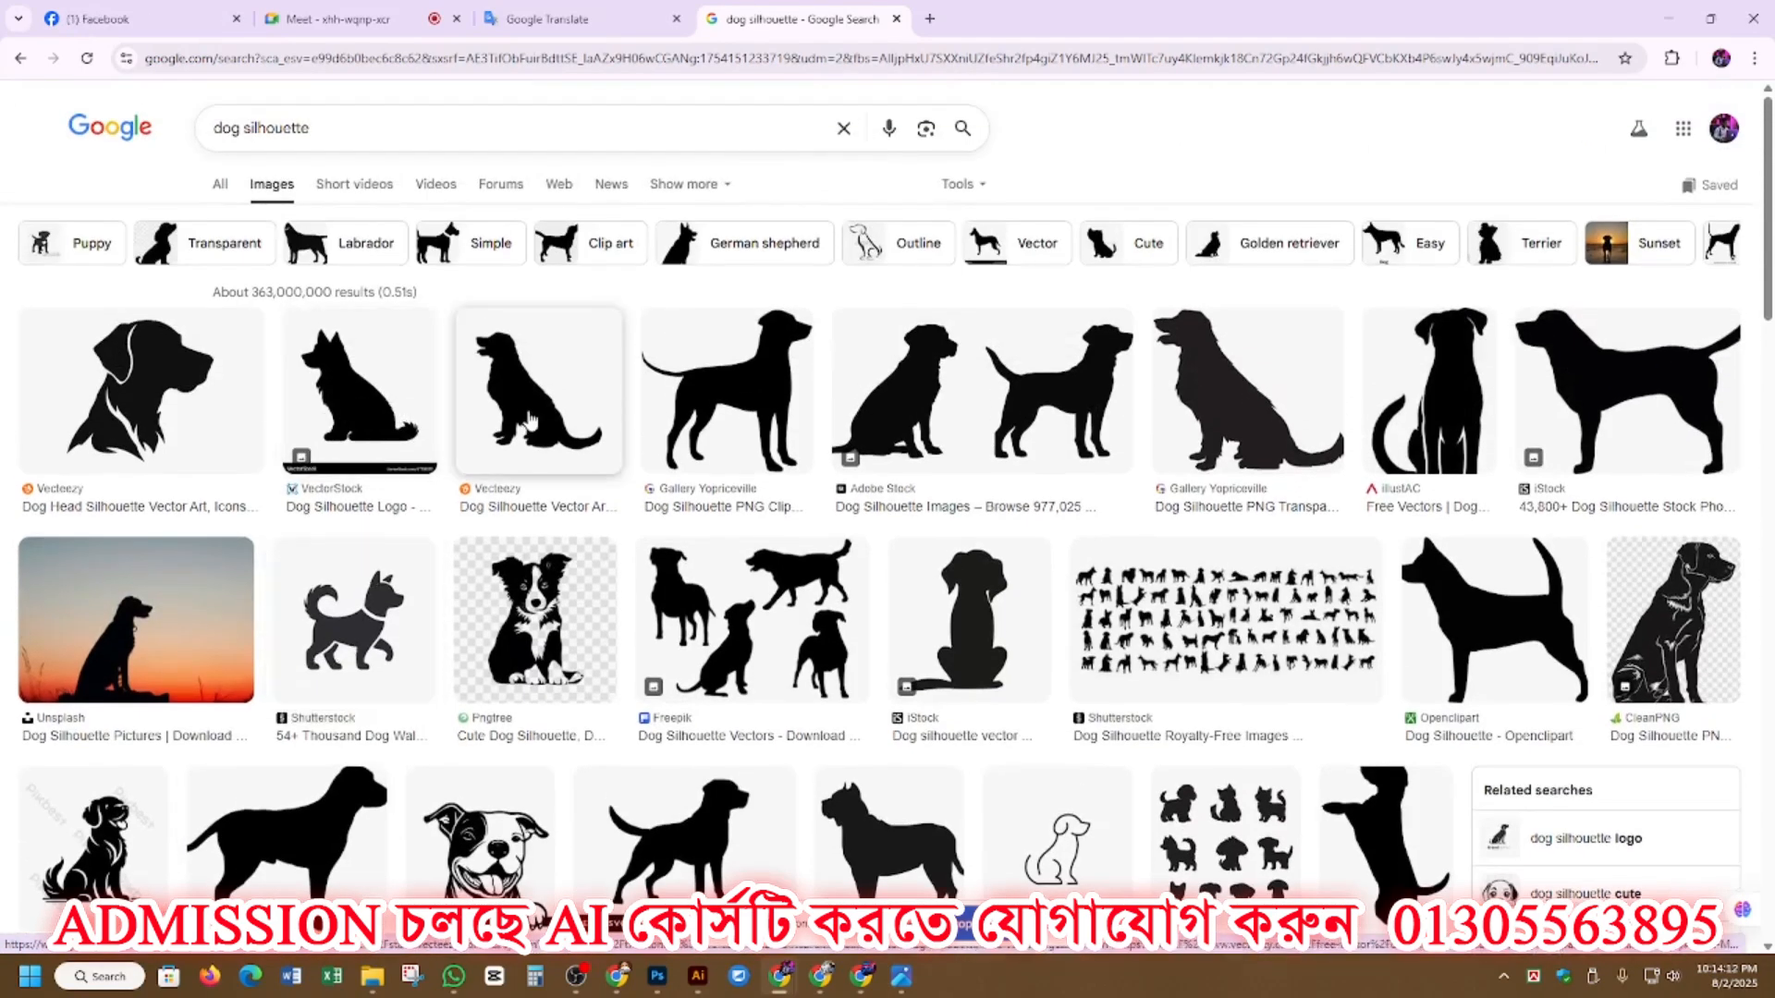
{"action": "scroll", "coordinate": [935, 423], "scroll_direction": "down", "scroll_amount": 4}
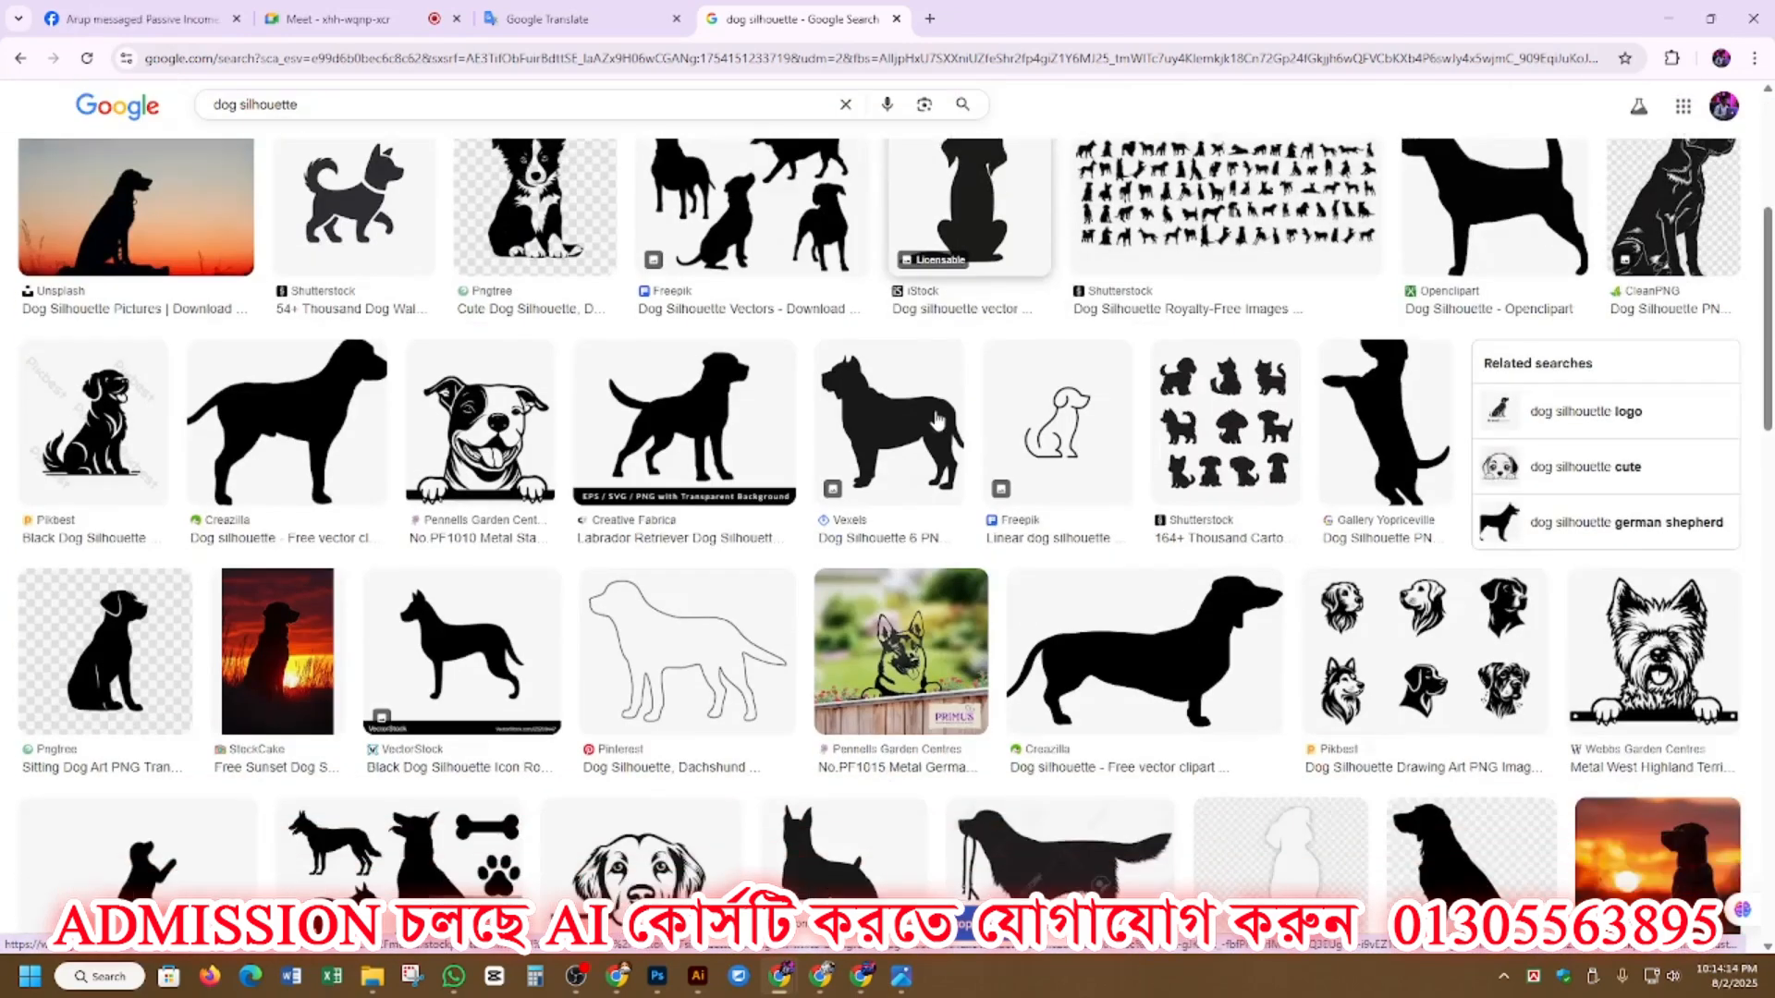
{"action": "scroll", "coordinate": [936, 423], "scroll_direction": "up", "scroll_amount": 2}
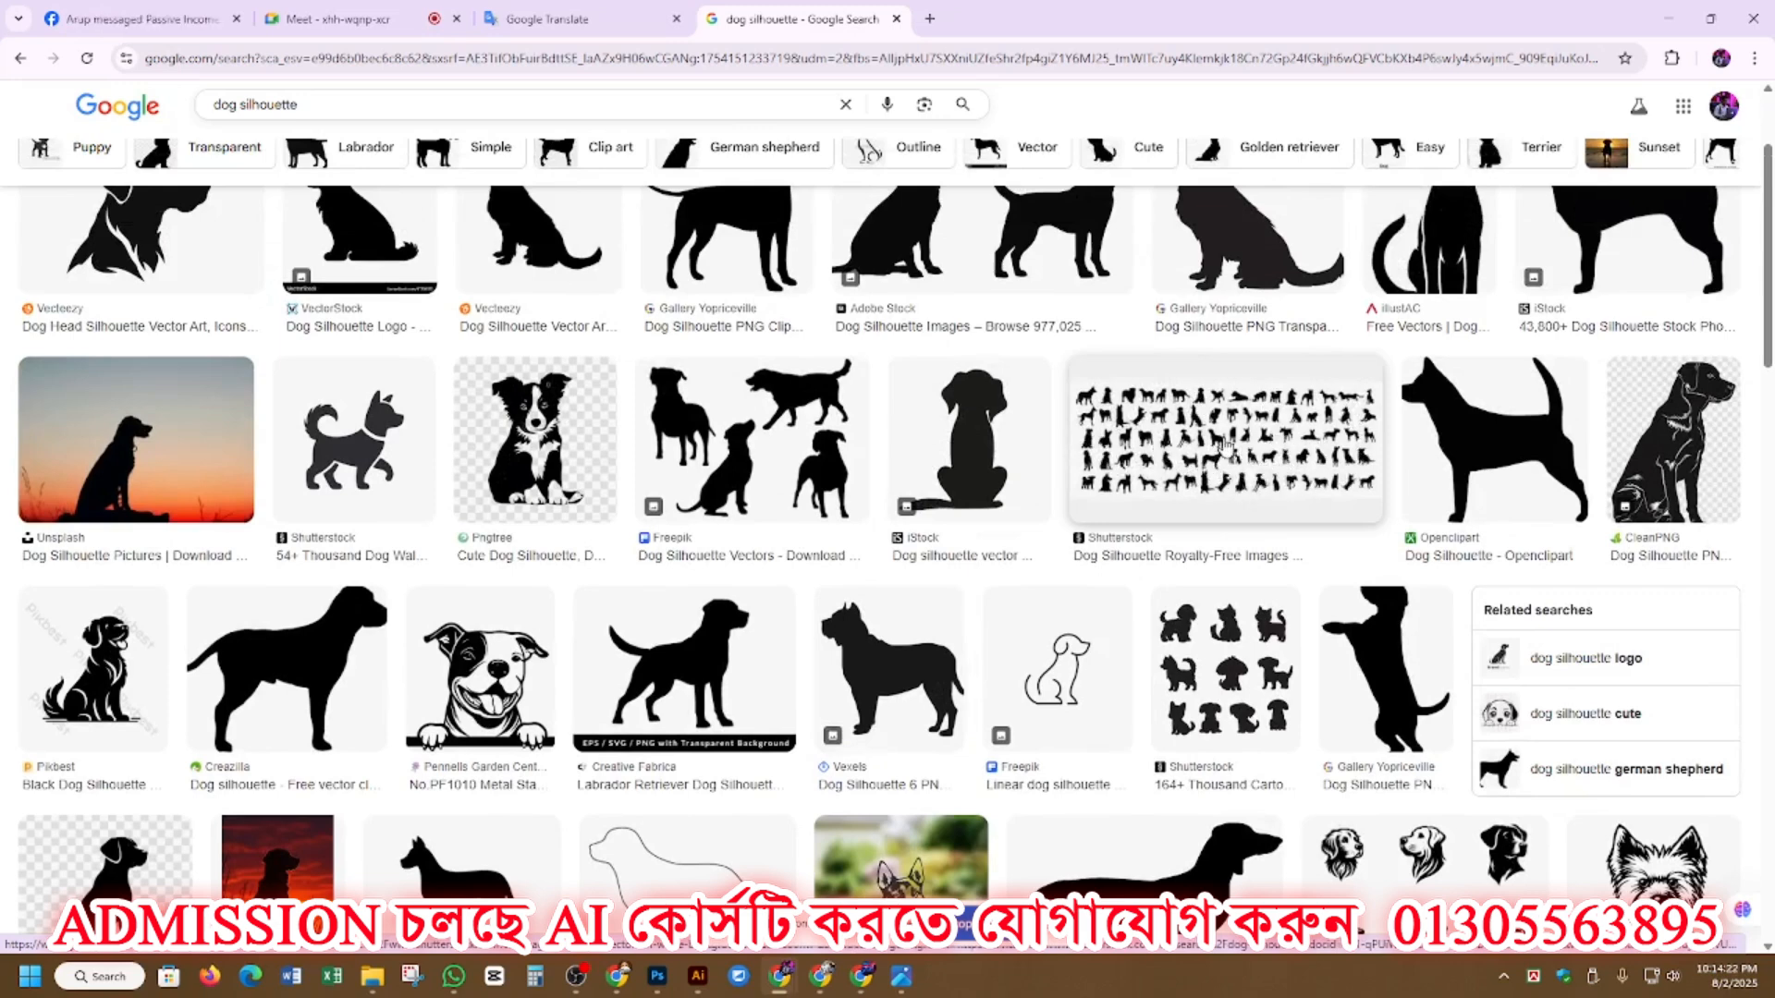
{"action": "scroll", "coordinate": [1224, 445], "scroll_direction": "down", "scroll_amount": 1}
{"action": "scroll", "coordinate": [1224, 445], "scroll_direction": "down", "scroll_amount": 2}
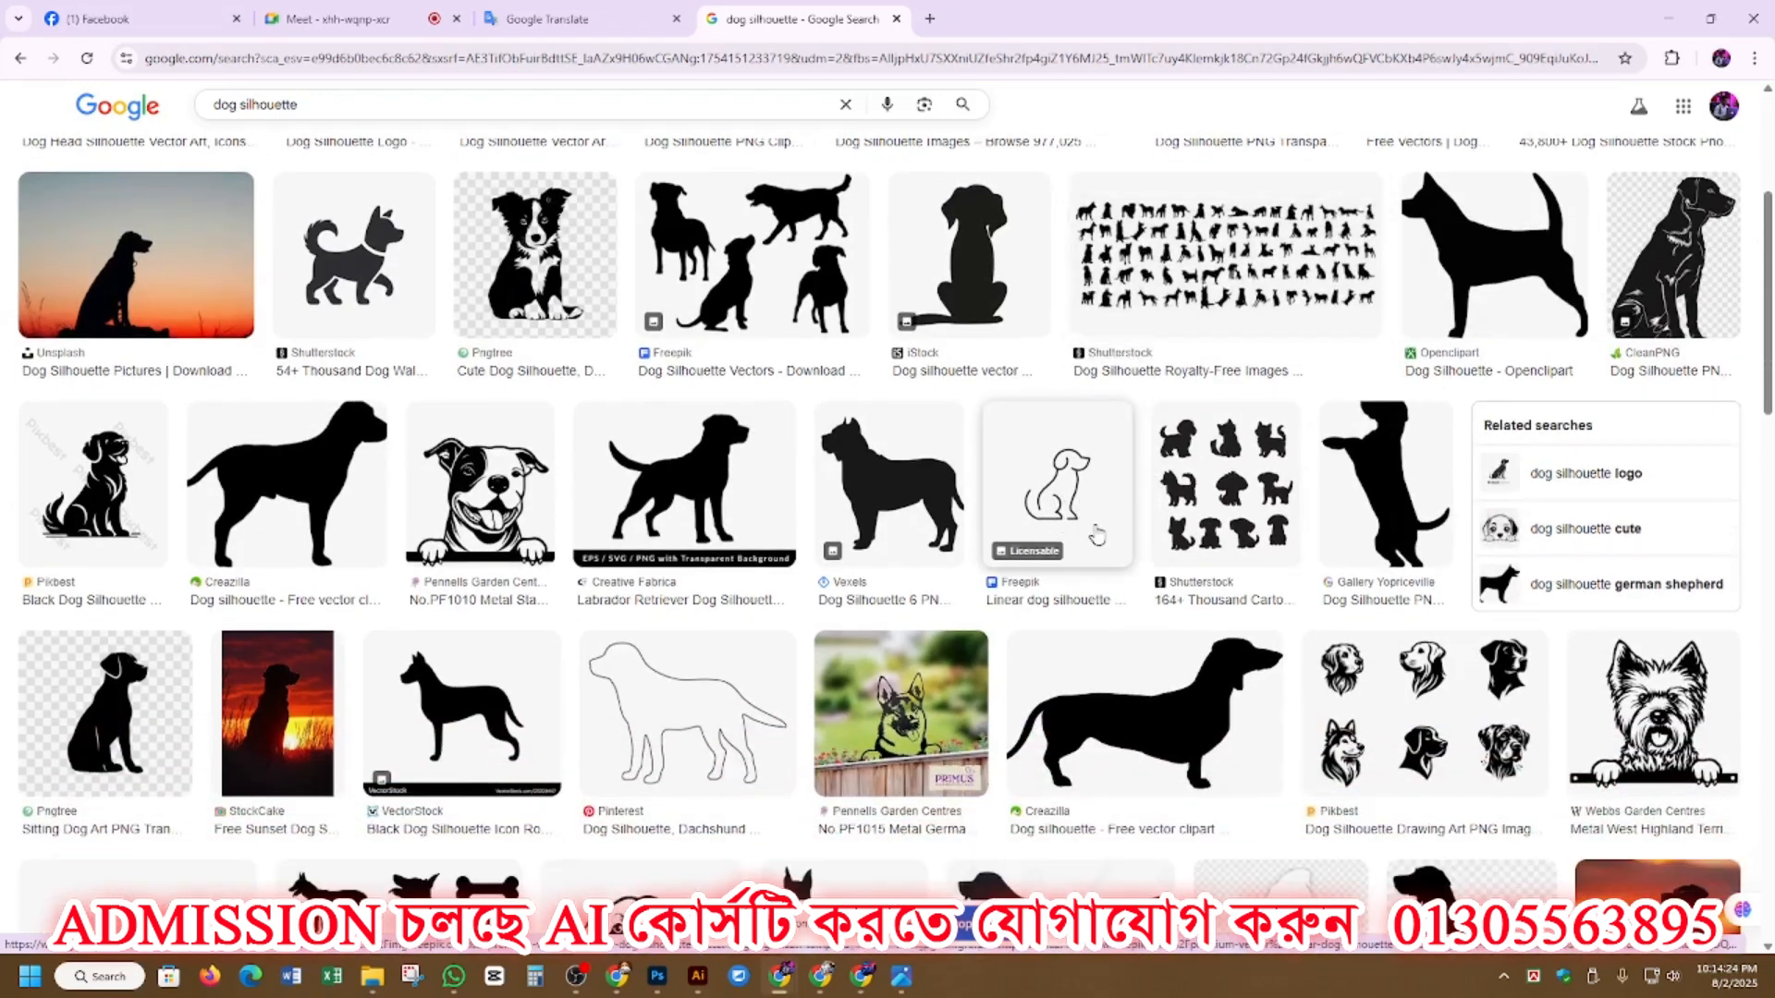
{"action": "scroll", "coordinate": [636, 721], "scroll_direction": "up", "scroll_amount": 4}
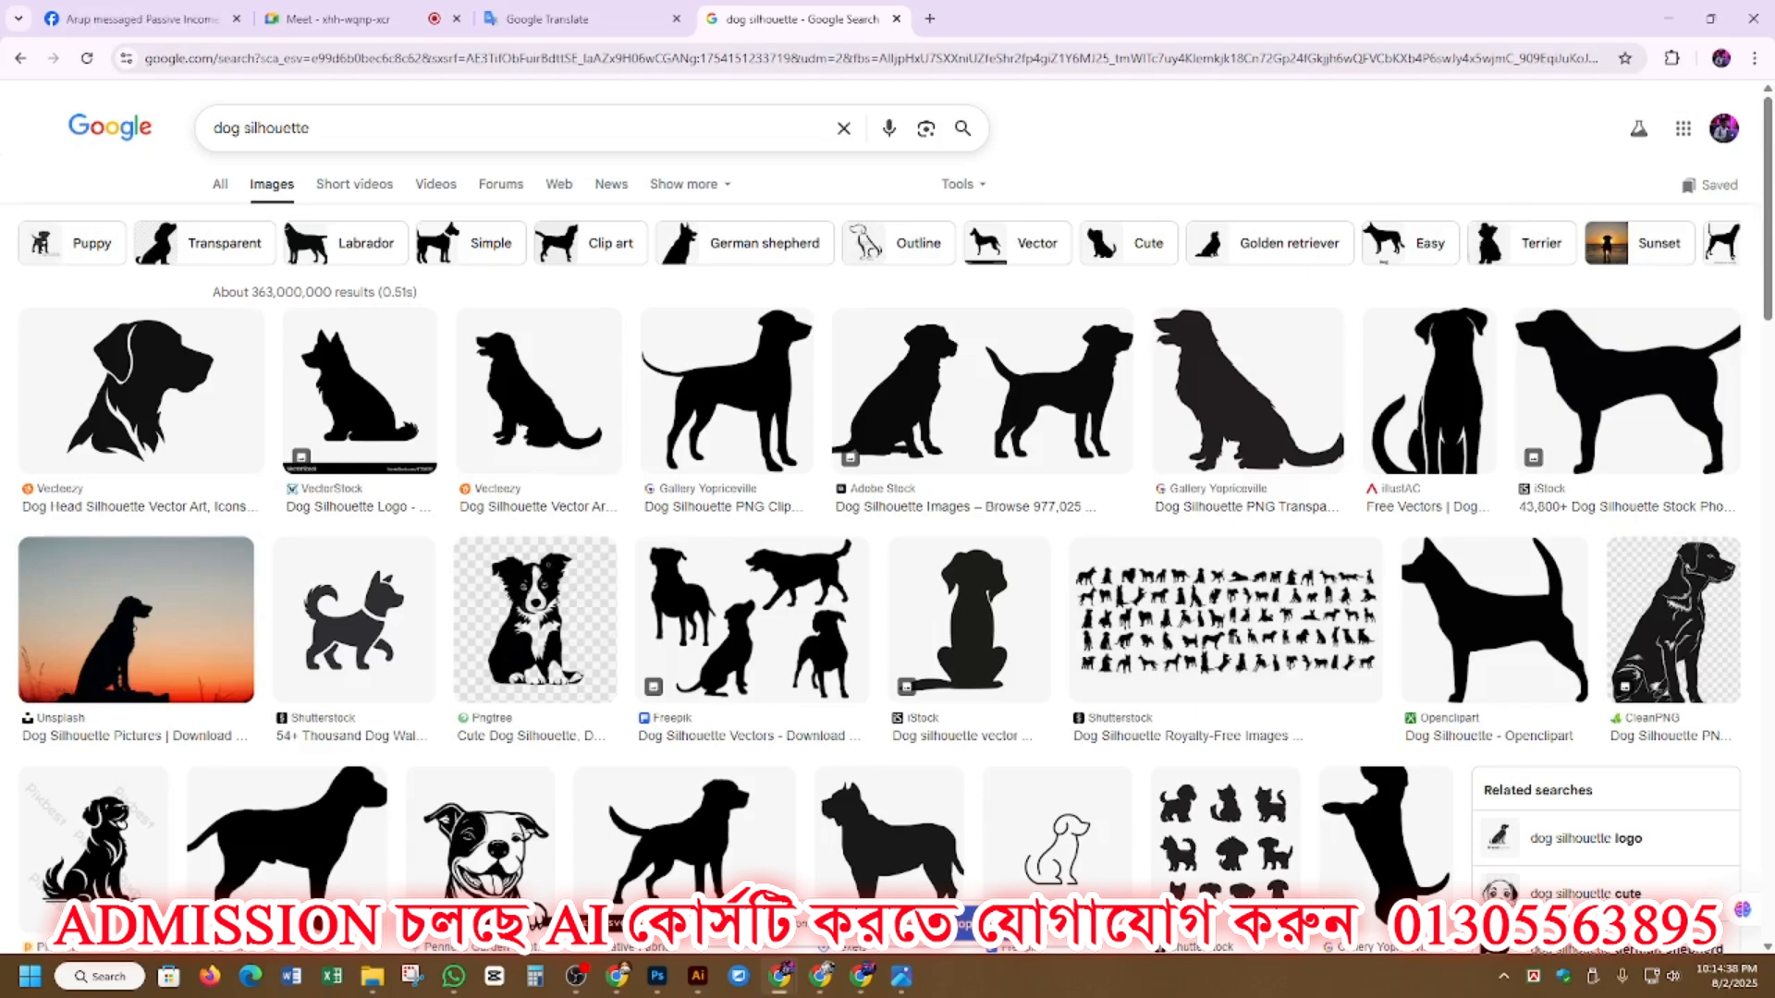
Step: Change the search subject from dog to cat and browse the cat silhouette images
{"action": "double_click", "coordinate": [225, 128]}
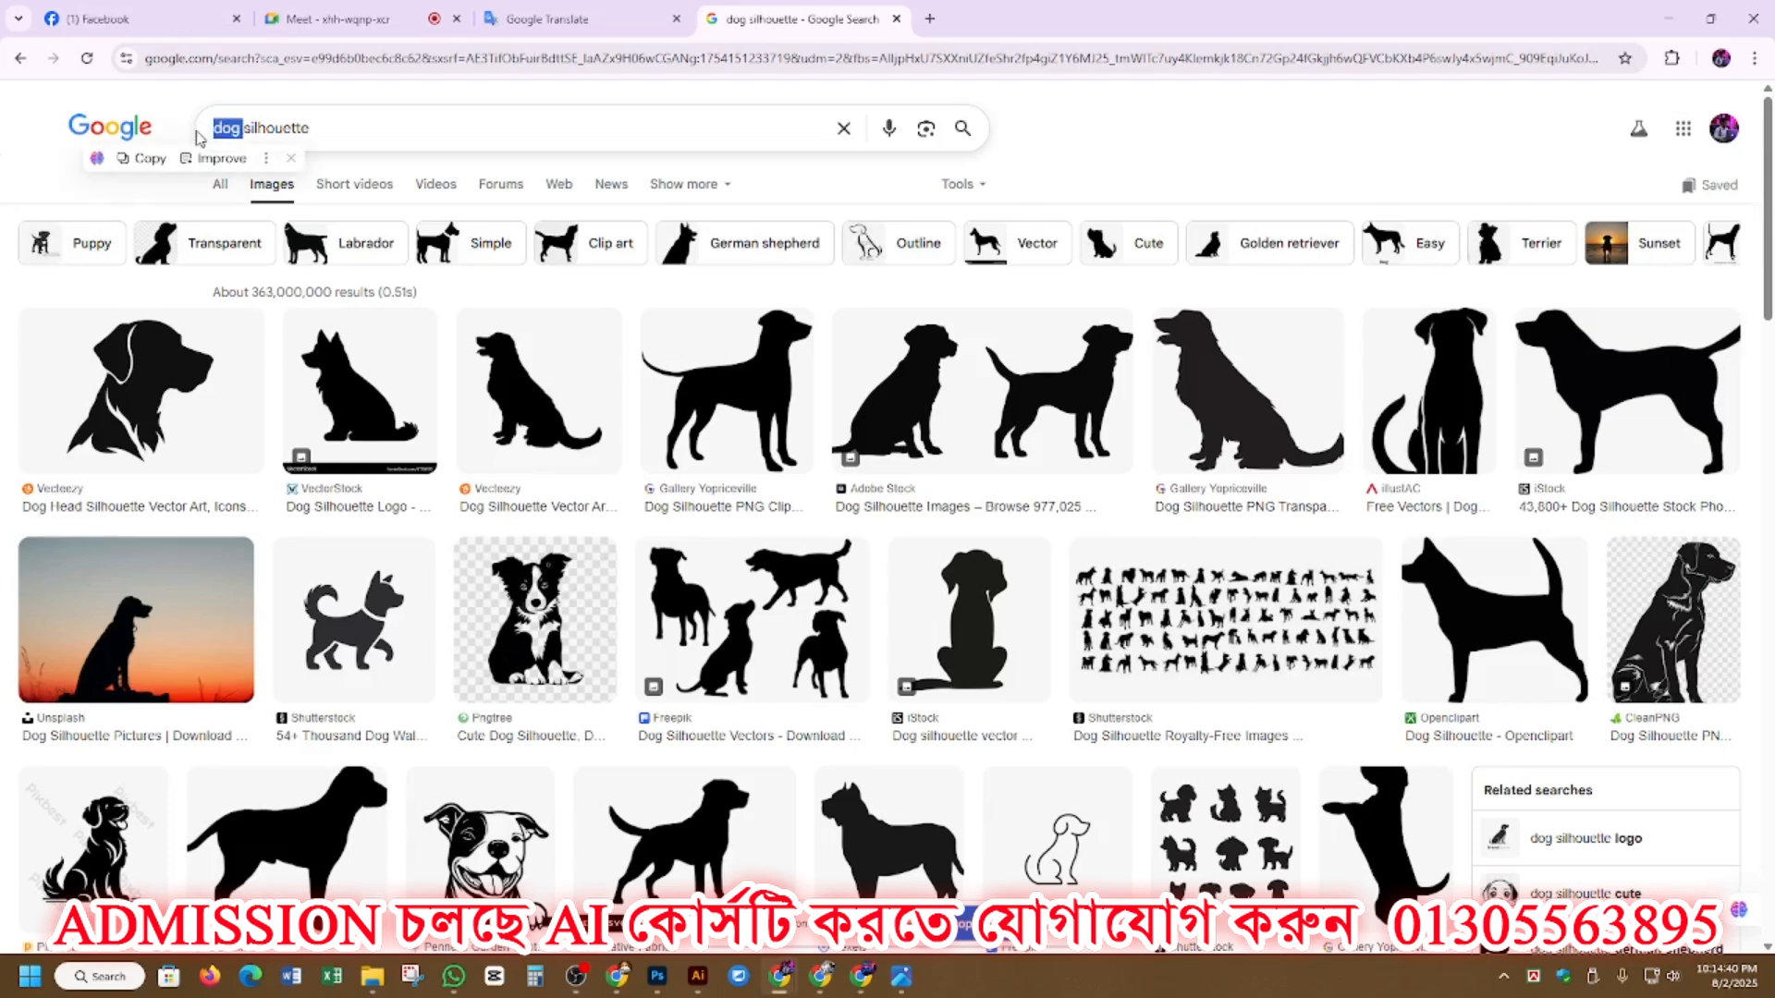
{"action": "type", "text": "cat"}
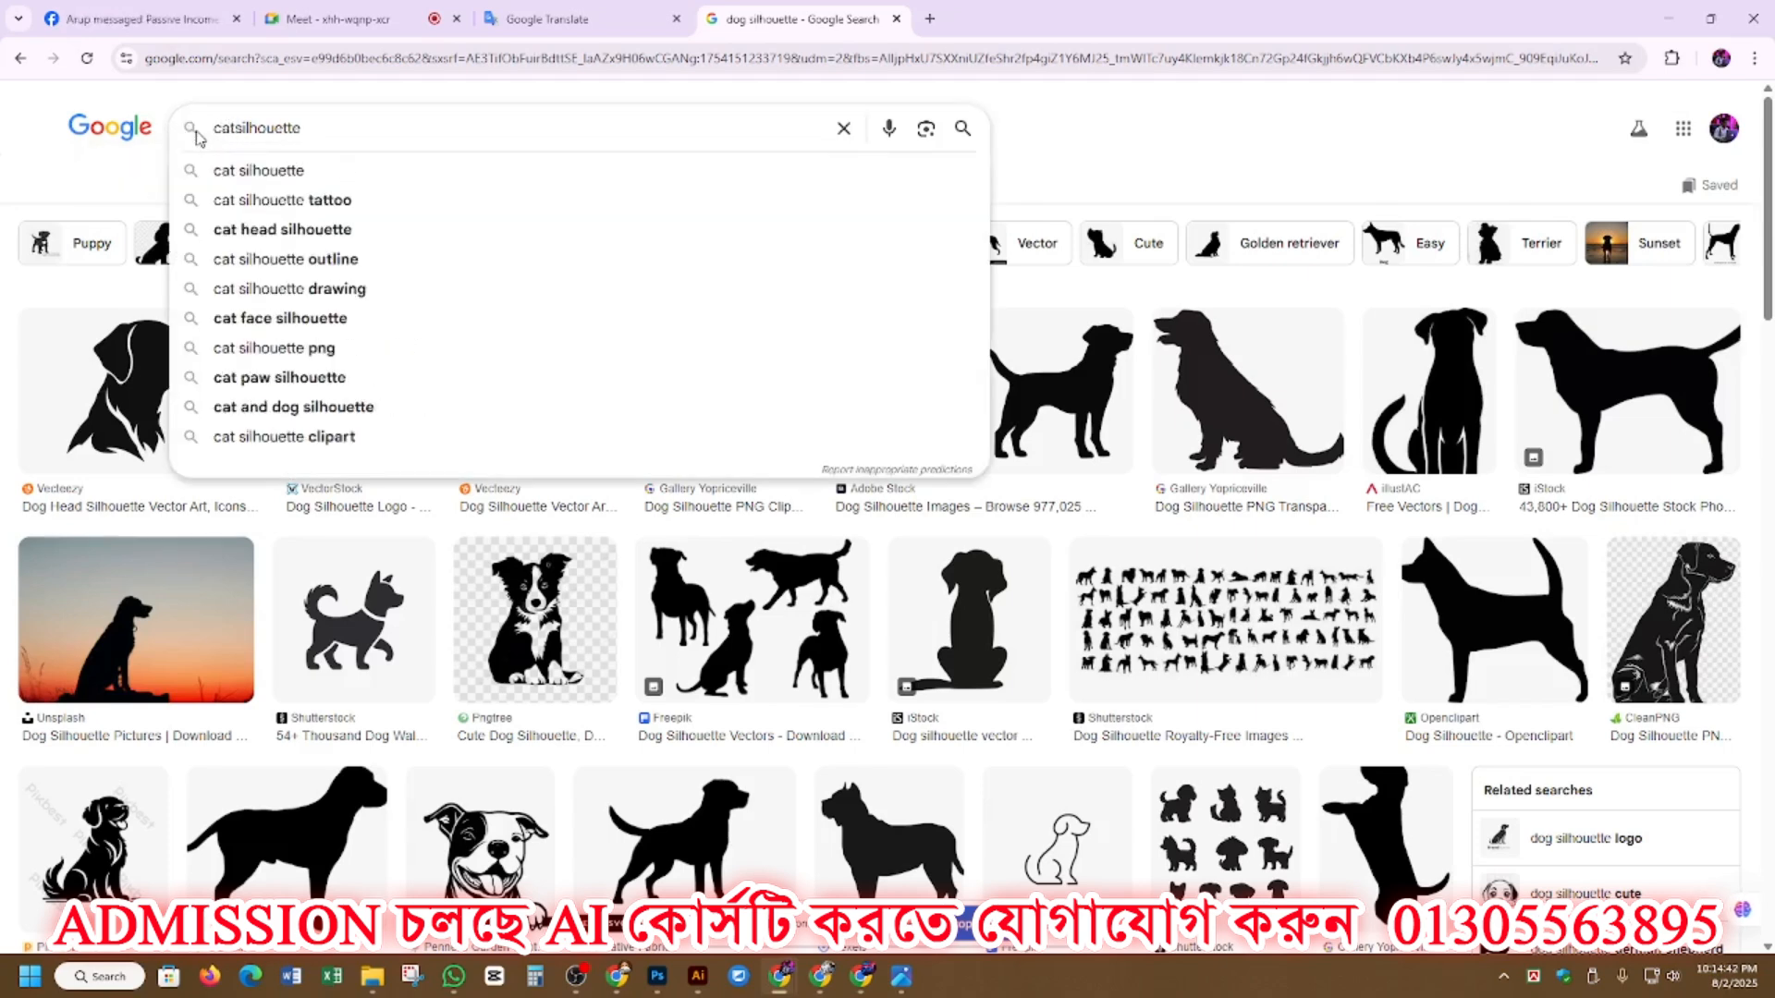
{"action": "key", "text": "Return"}
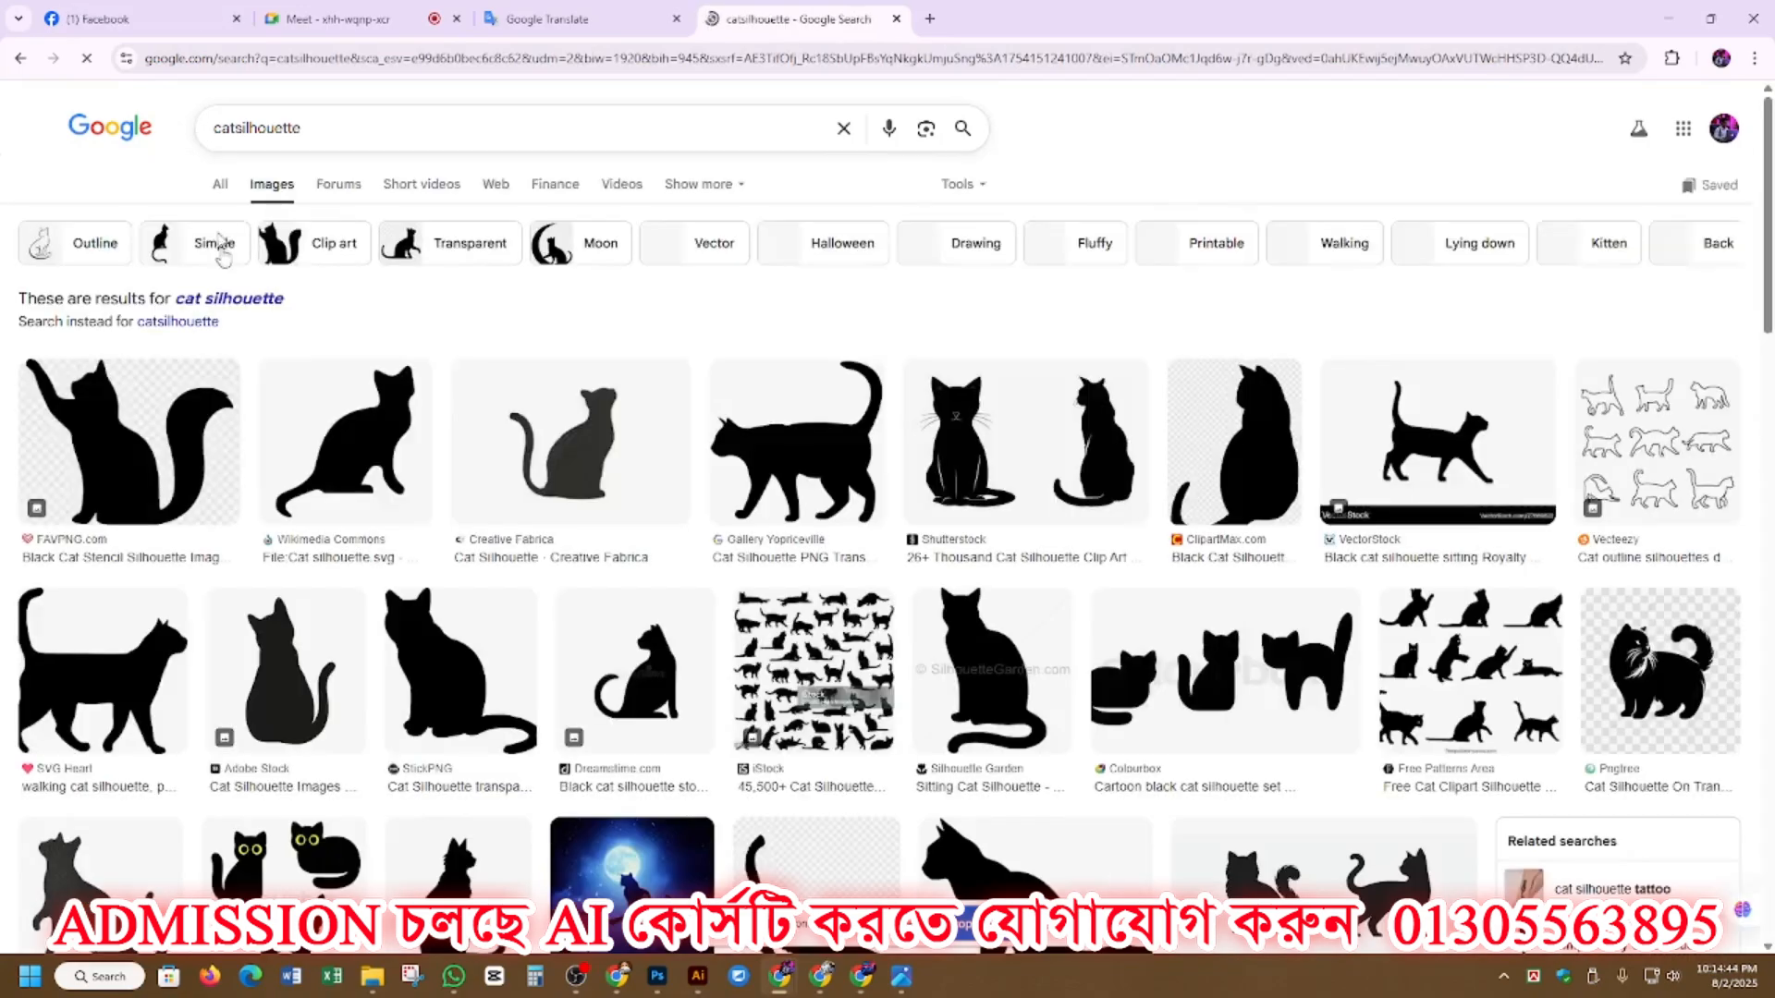
{"action": "scroll", "coordinate": [1109, 478], "scroll_direction": "down", "scroll_amount": 3}
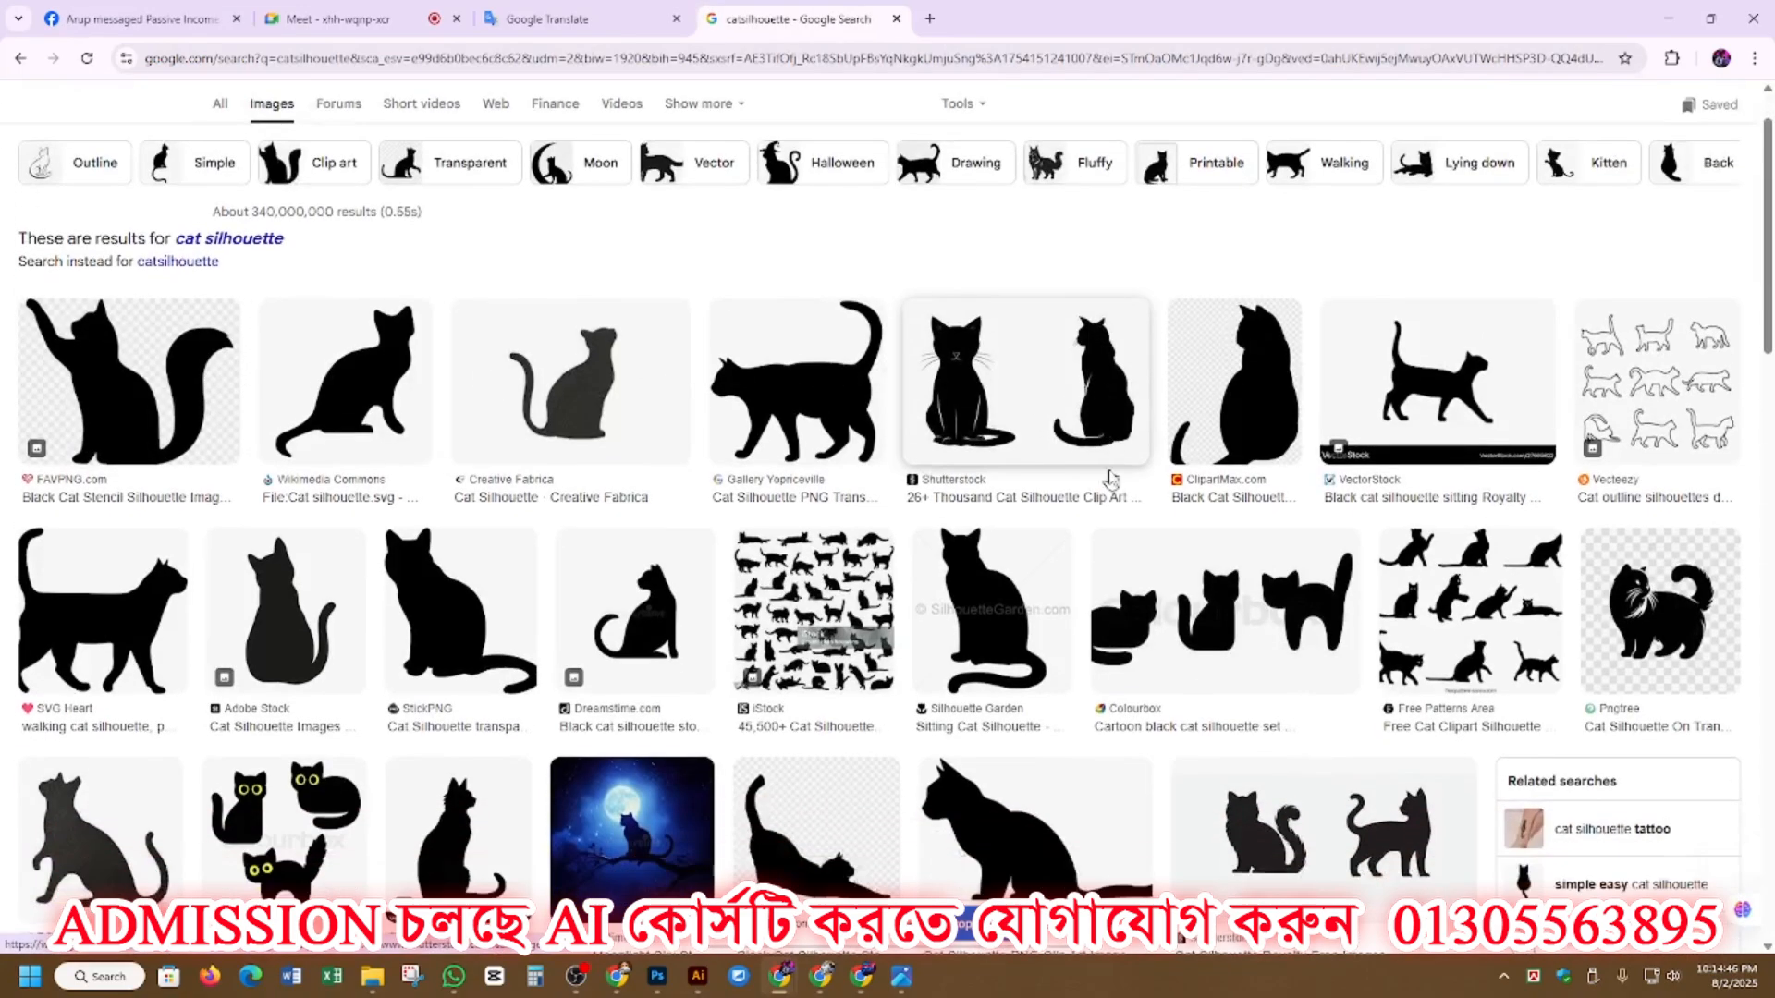
{"action": "scroll", "coordinate": [1110, 481], "scroll_direction": "down", "scroll_amount": 2}
{"action": "scroll", "coordinate": [1104, 479], "scroll_direction": "up", "scroll_amount": 5}
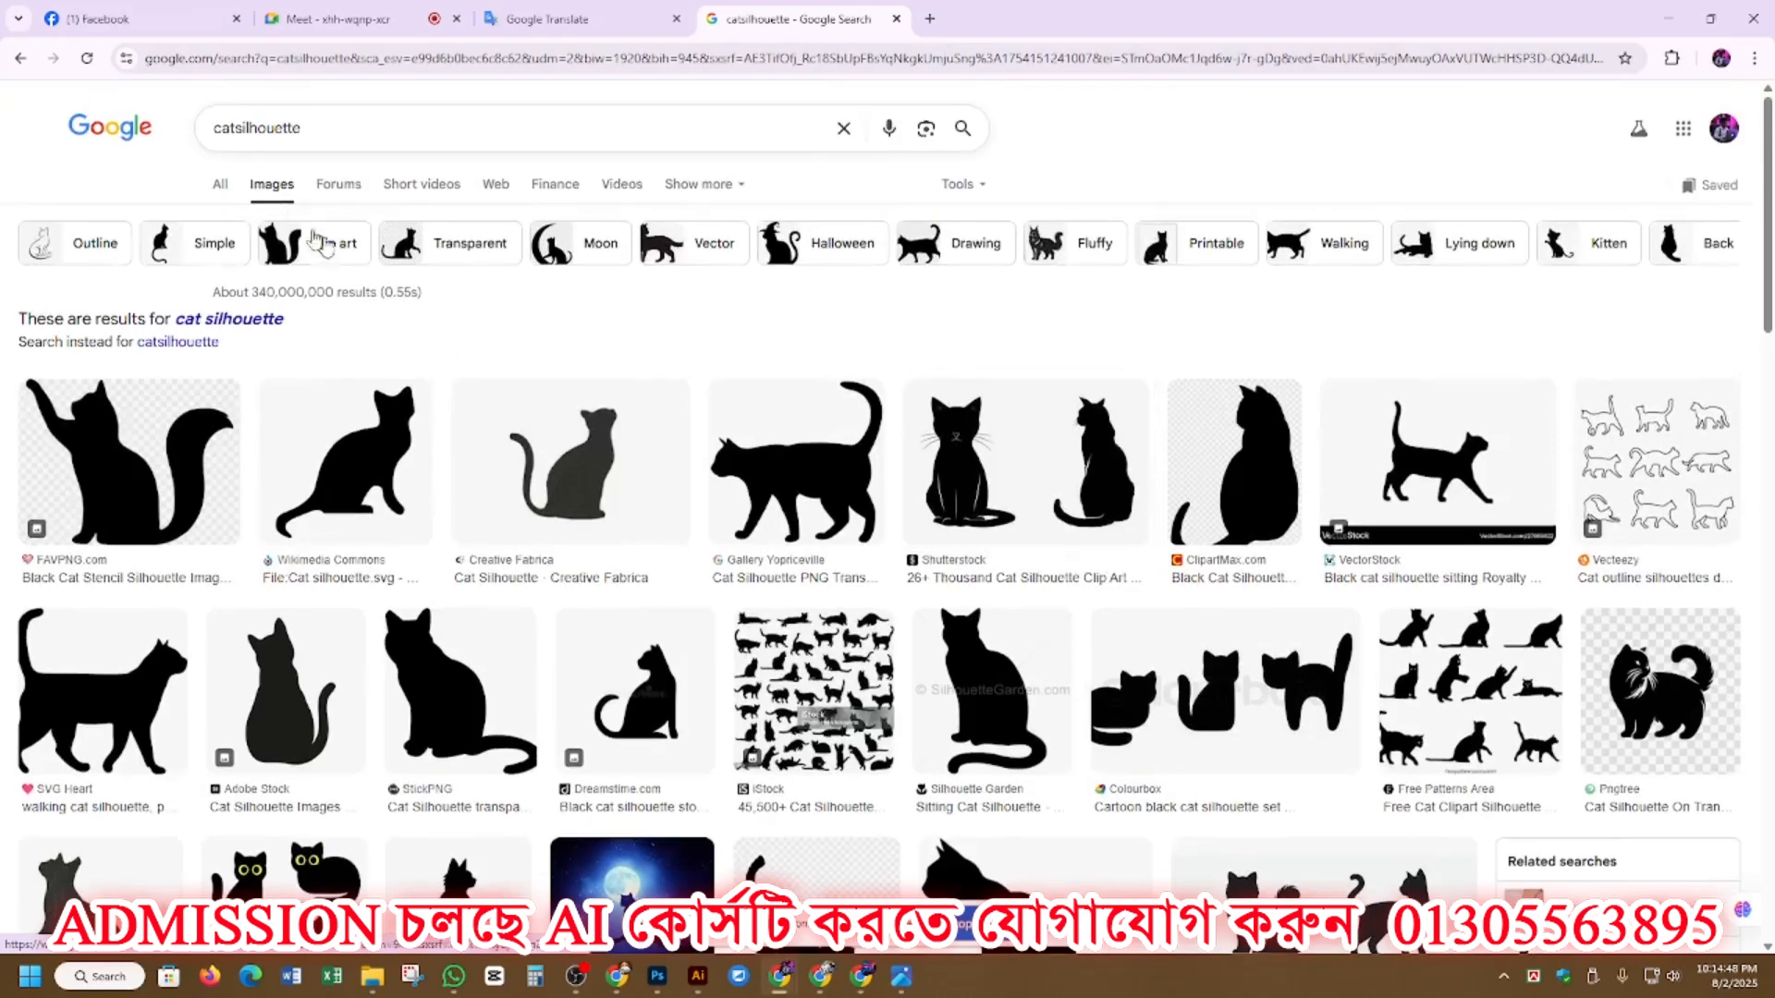
Step: Search the images for "lion silhouette" and look through the results
{"action": "left_click_drag", "start_coordinate": [236, 128], "coordinate": [191, 134]}
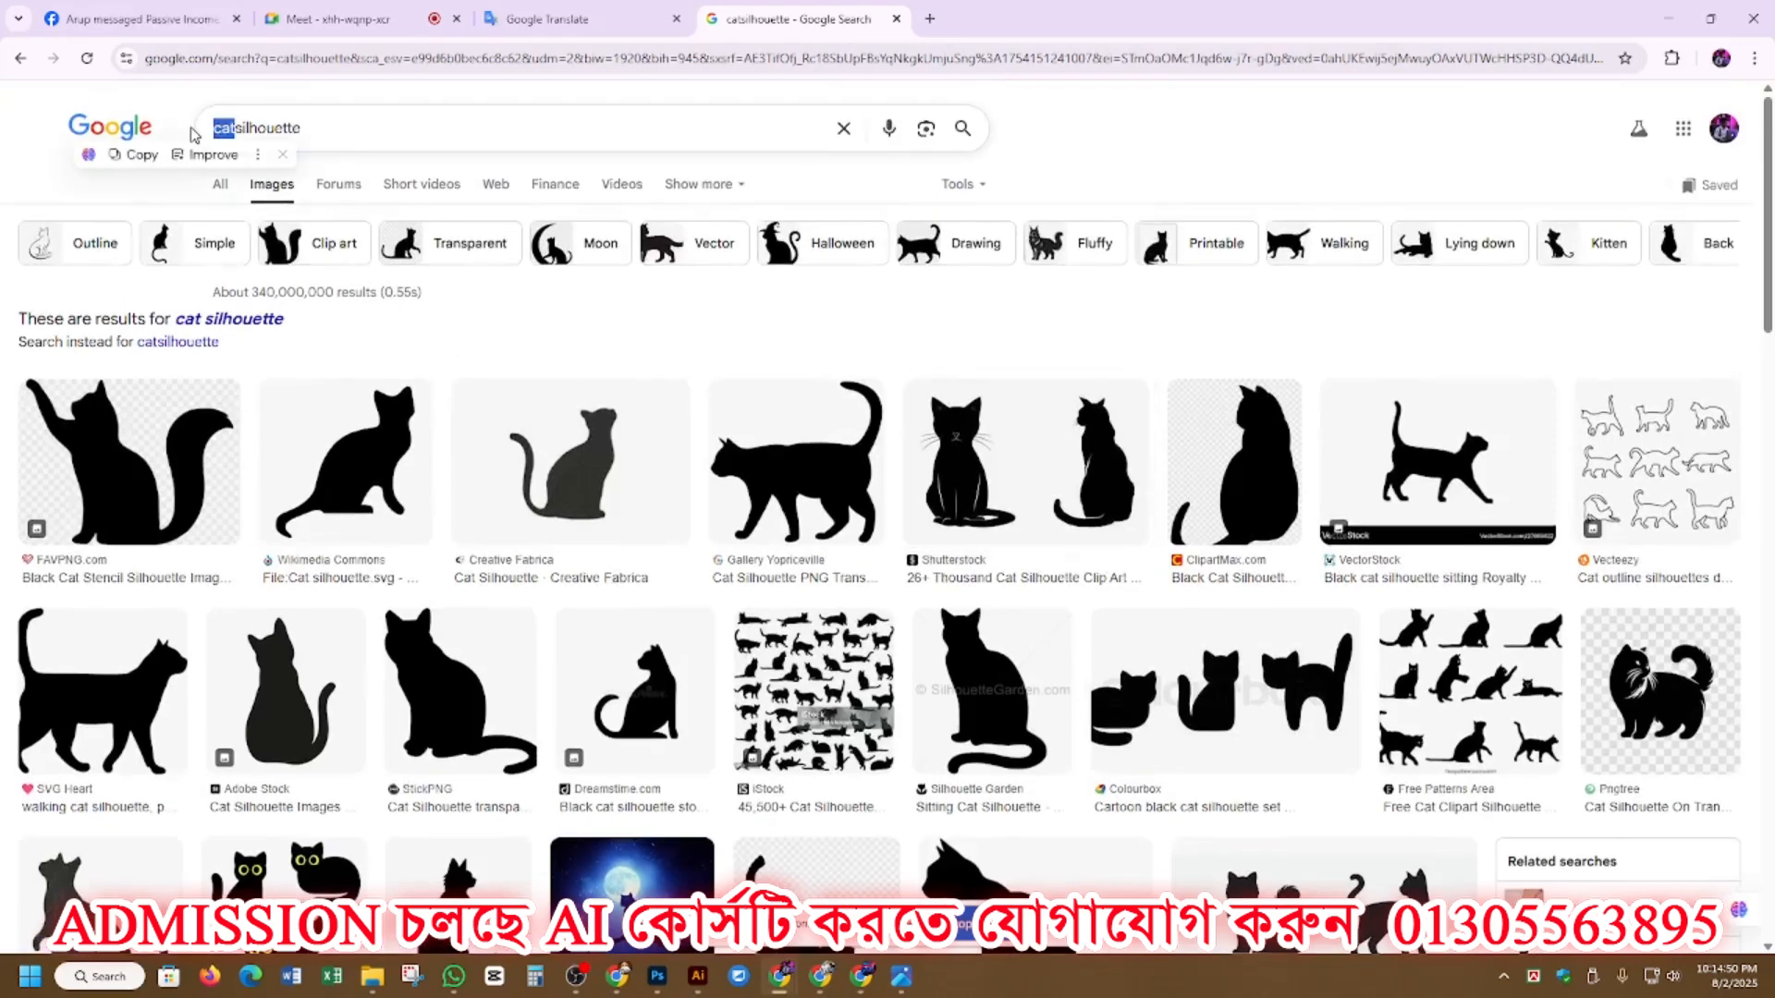
{"action": "key", "text": "BackSpace"}
{"action": "type", "text": "lion"}
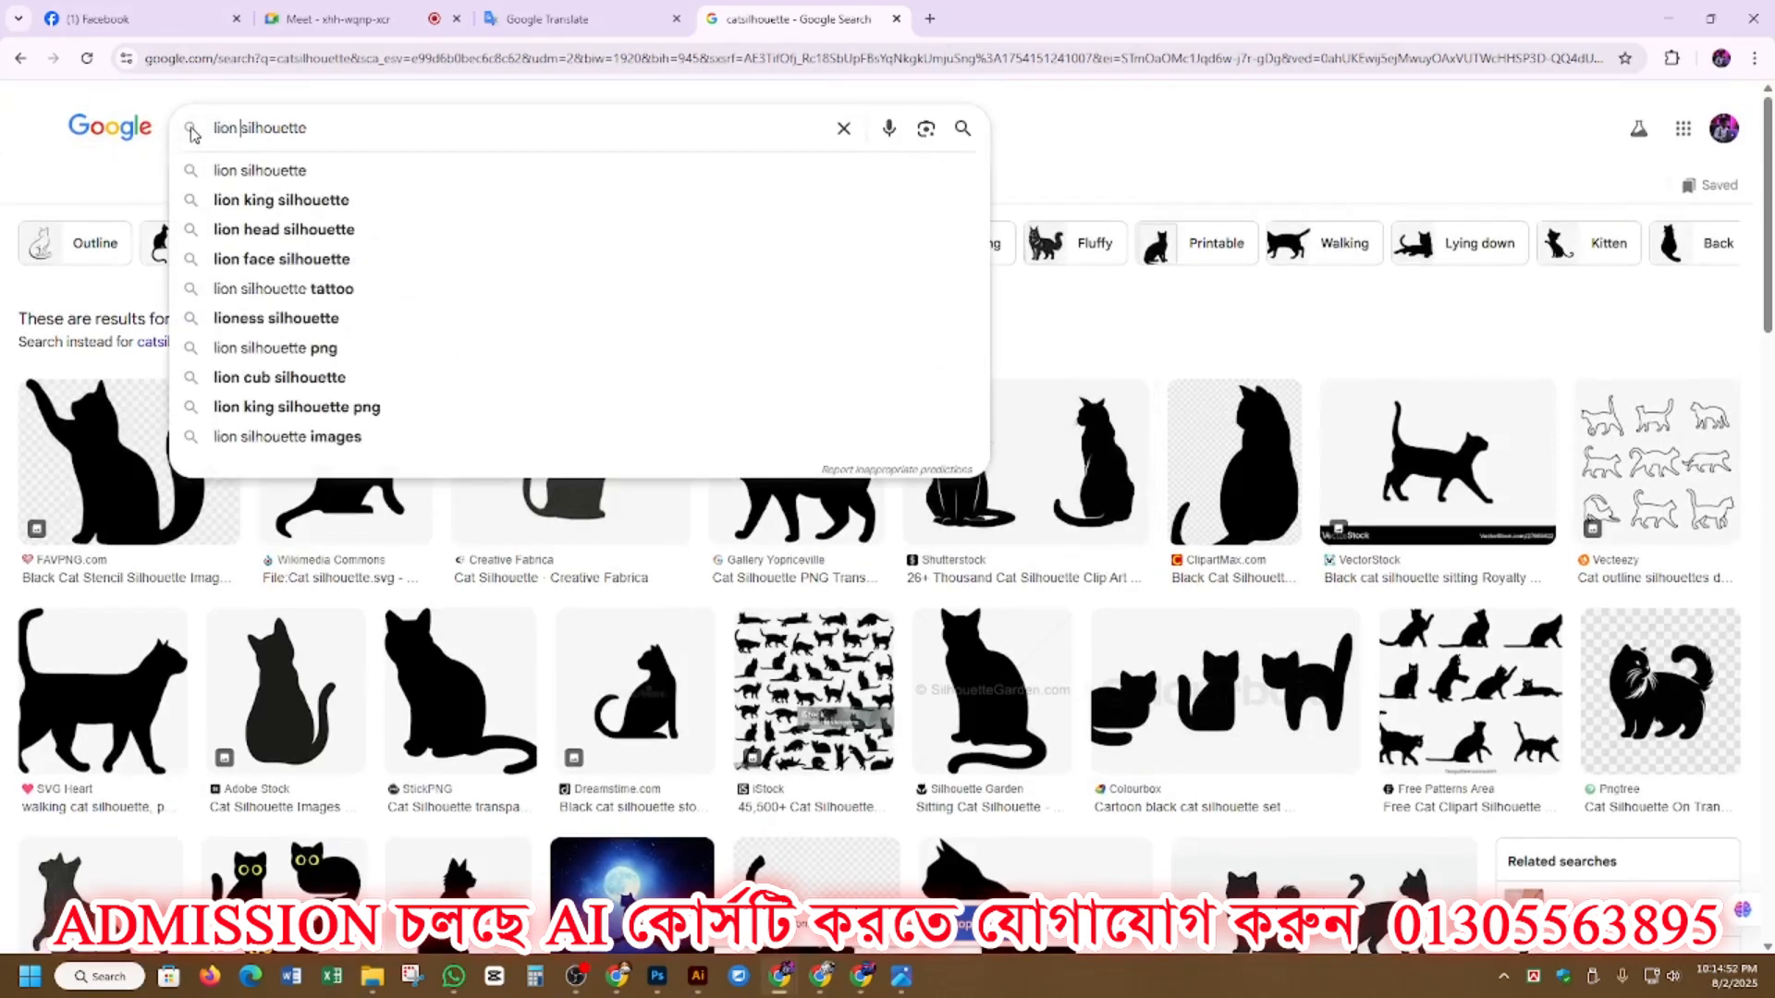
{"action": "key", "text": "Return"}
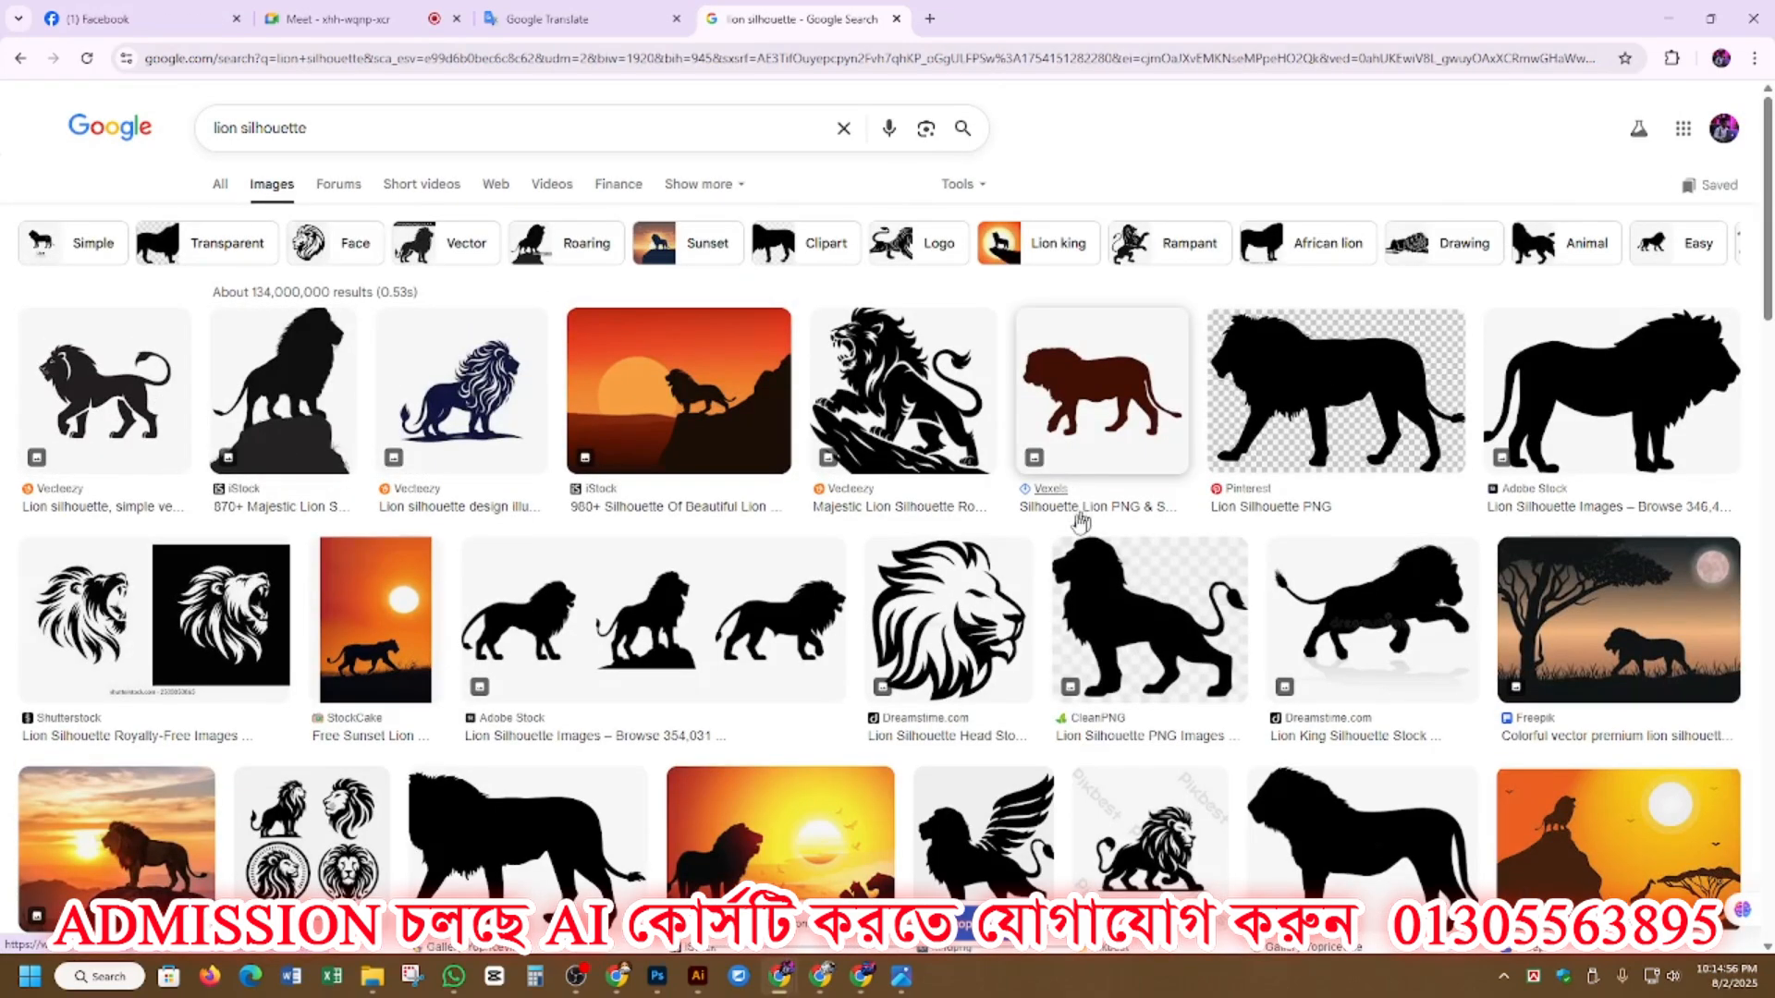
{"action": "scroll", "coordinate": [991, 512], "scroll_direction": "down", "scroll_amount": 1}
{"action": "scroll", "coordinate": [991, 511], "scroll_direction": "down", "scroll_amount": 4}
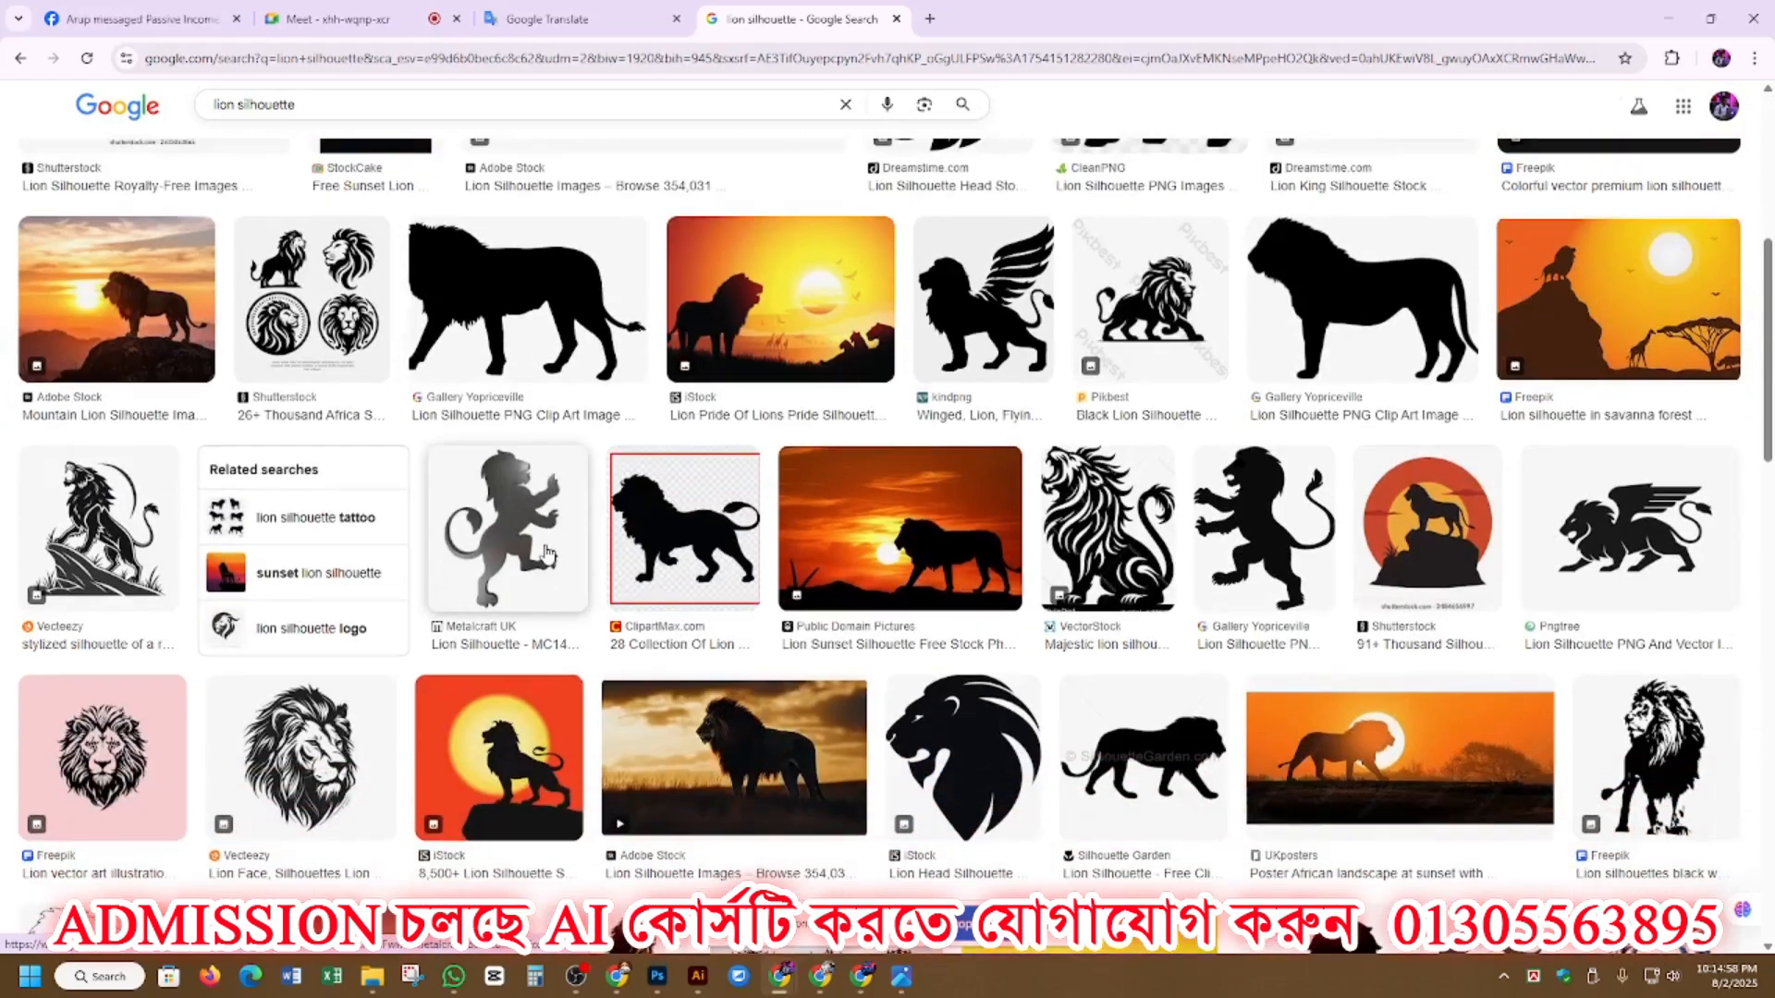
{"action": "scroll", "coordinate": [546, 553], "scroll_direction": "up", "scroll_amount": 5}
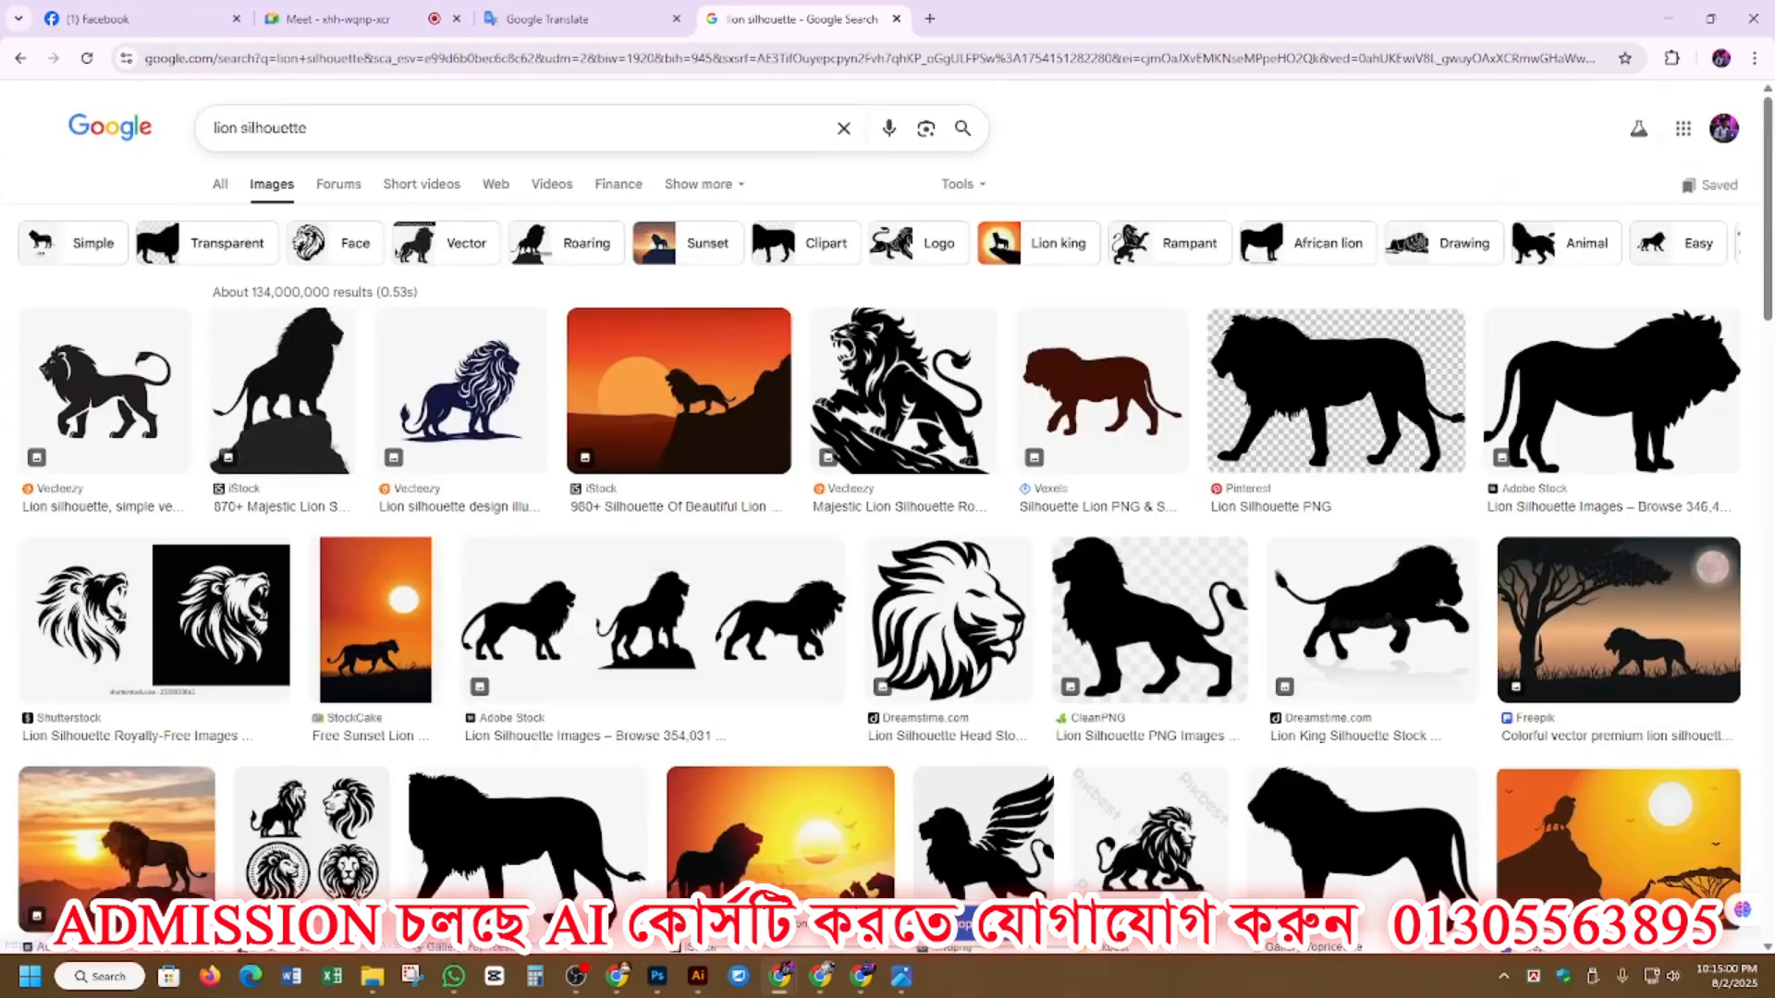
Step: Search the images for "tiger silhouette" and look through the results
{"action": "left_click_drag", "start_coordinate": [239, 127], "coordinate": [212, 130]}
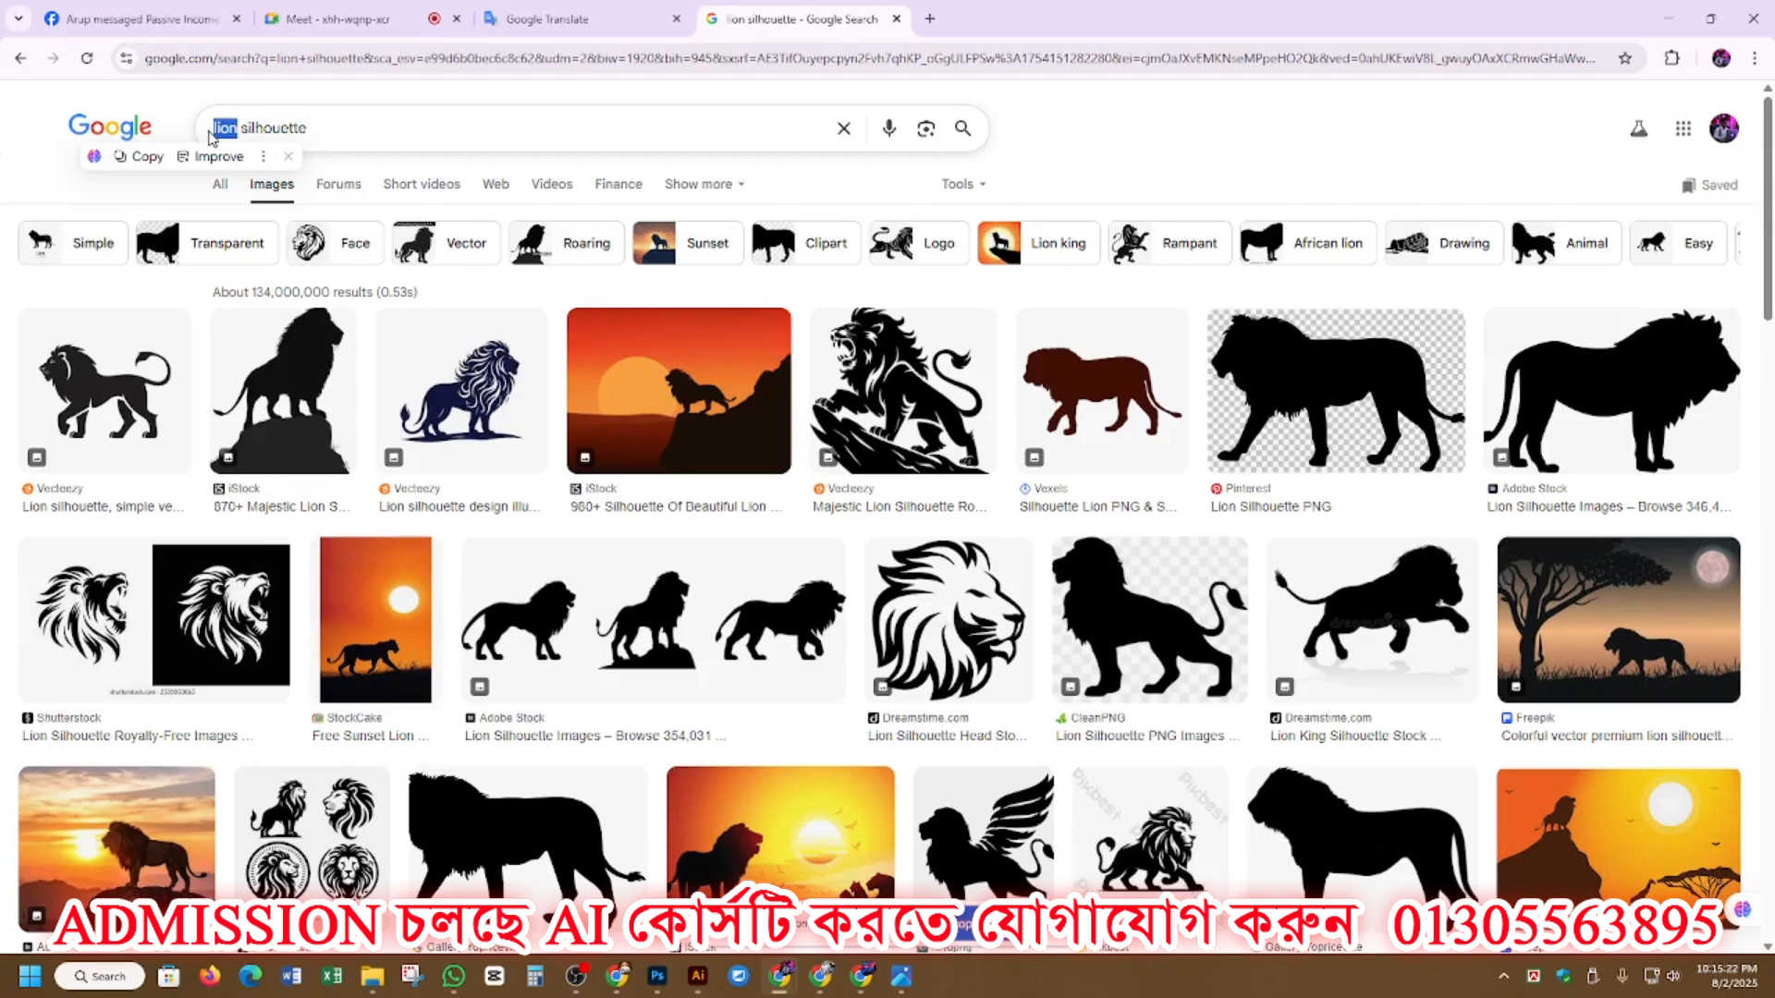
{"action": "key", "text": "BackSpace"}
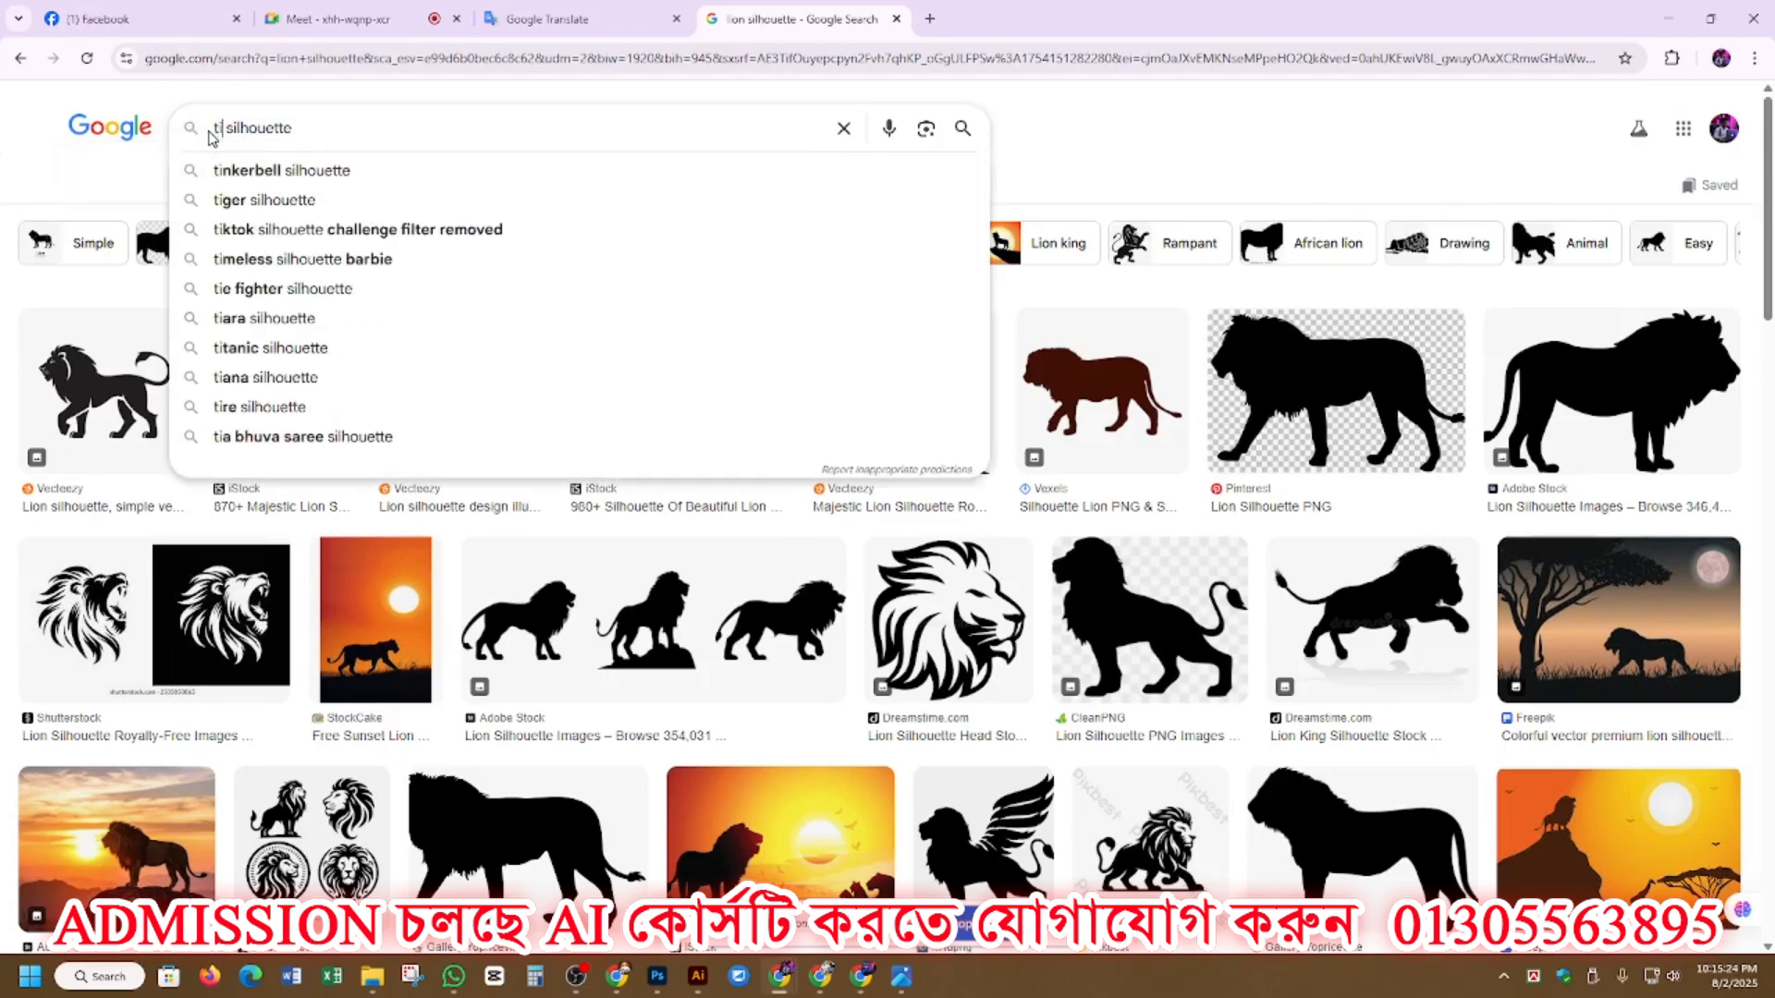
{"action": "type", "text": "tiger"}
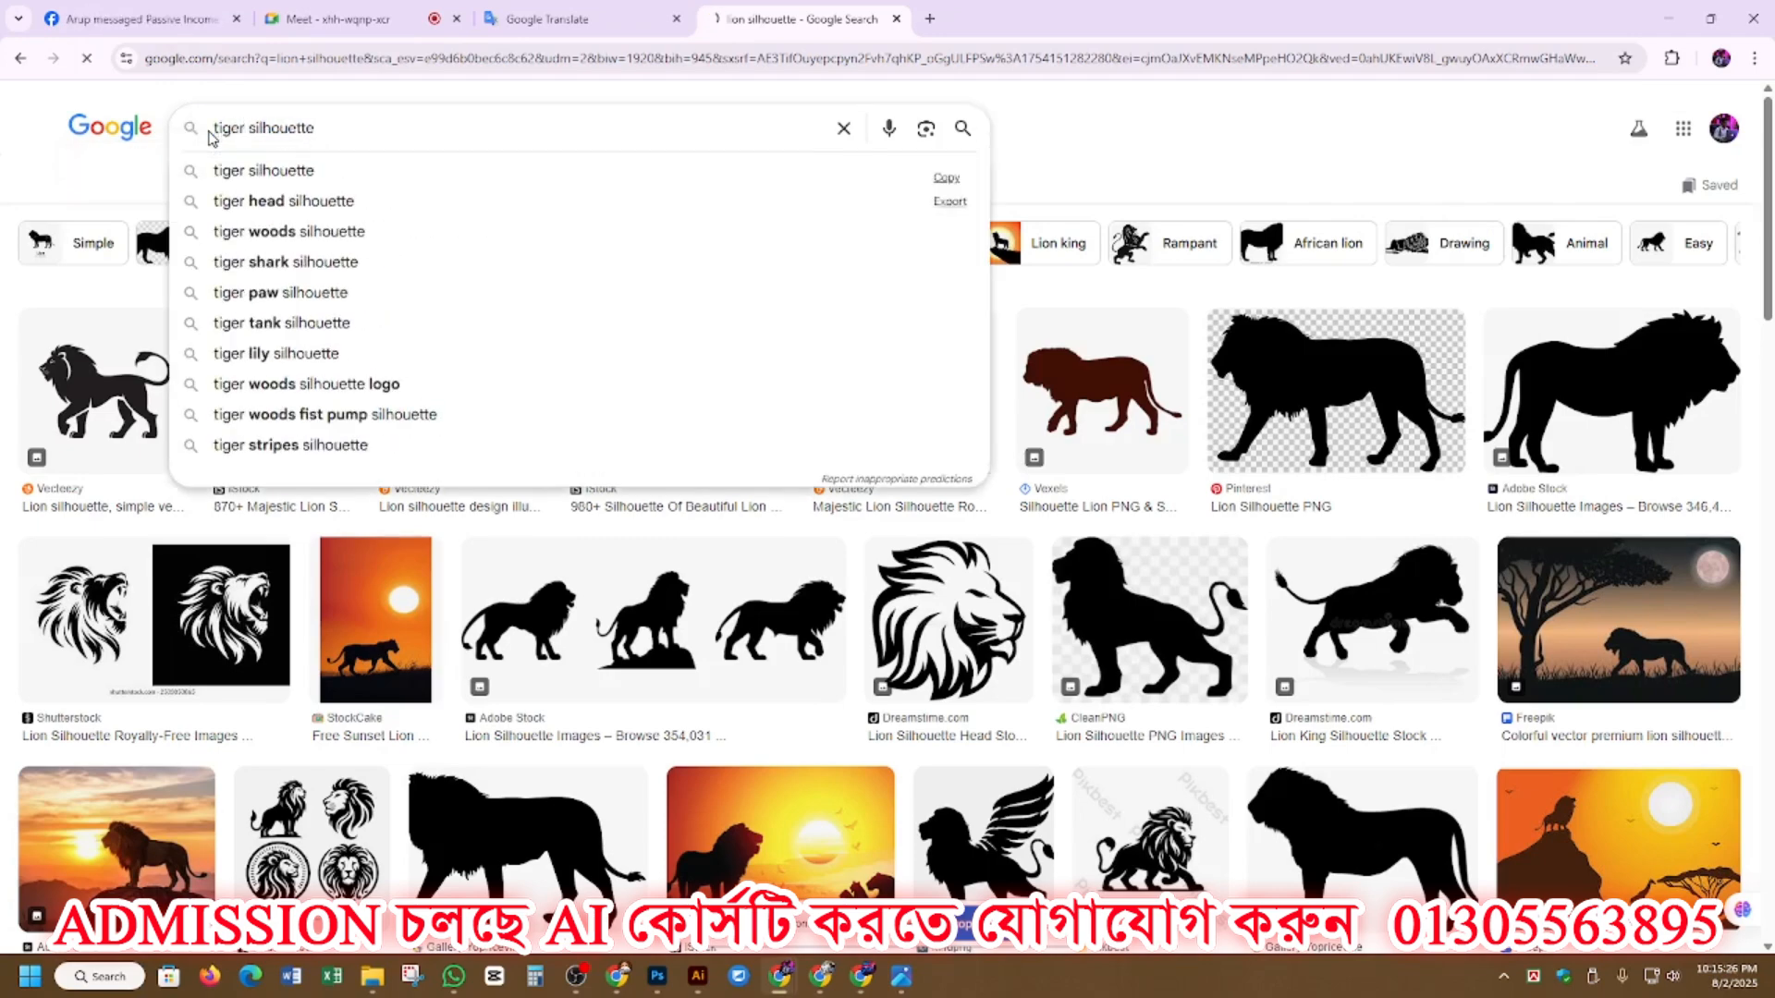
{"action": "key", "text": "Return"}
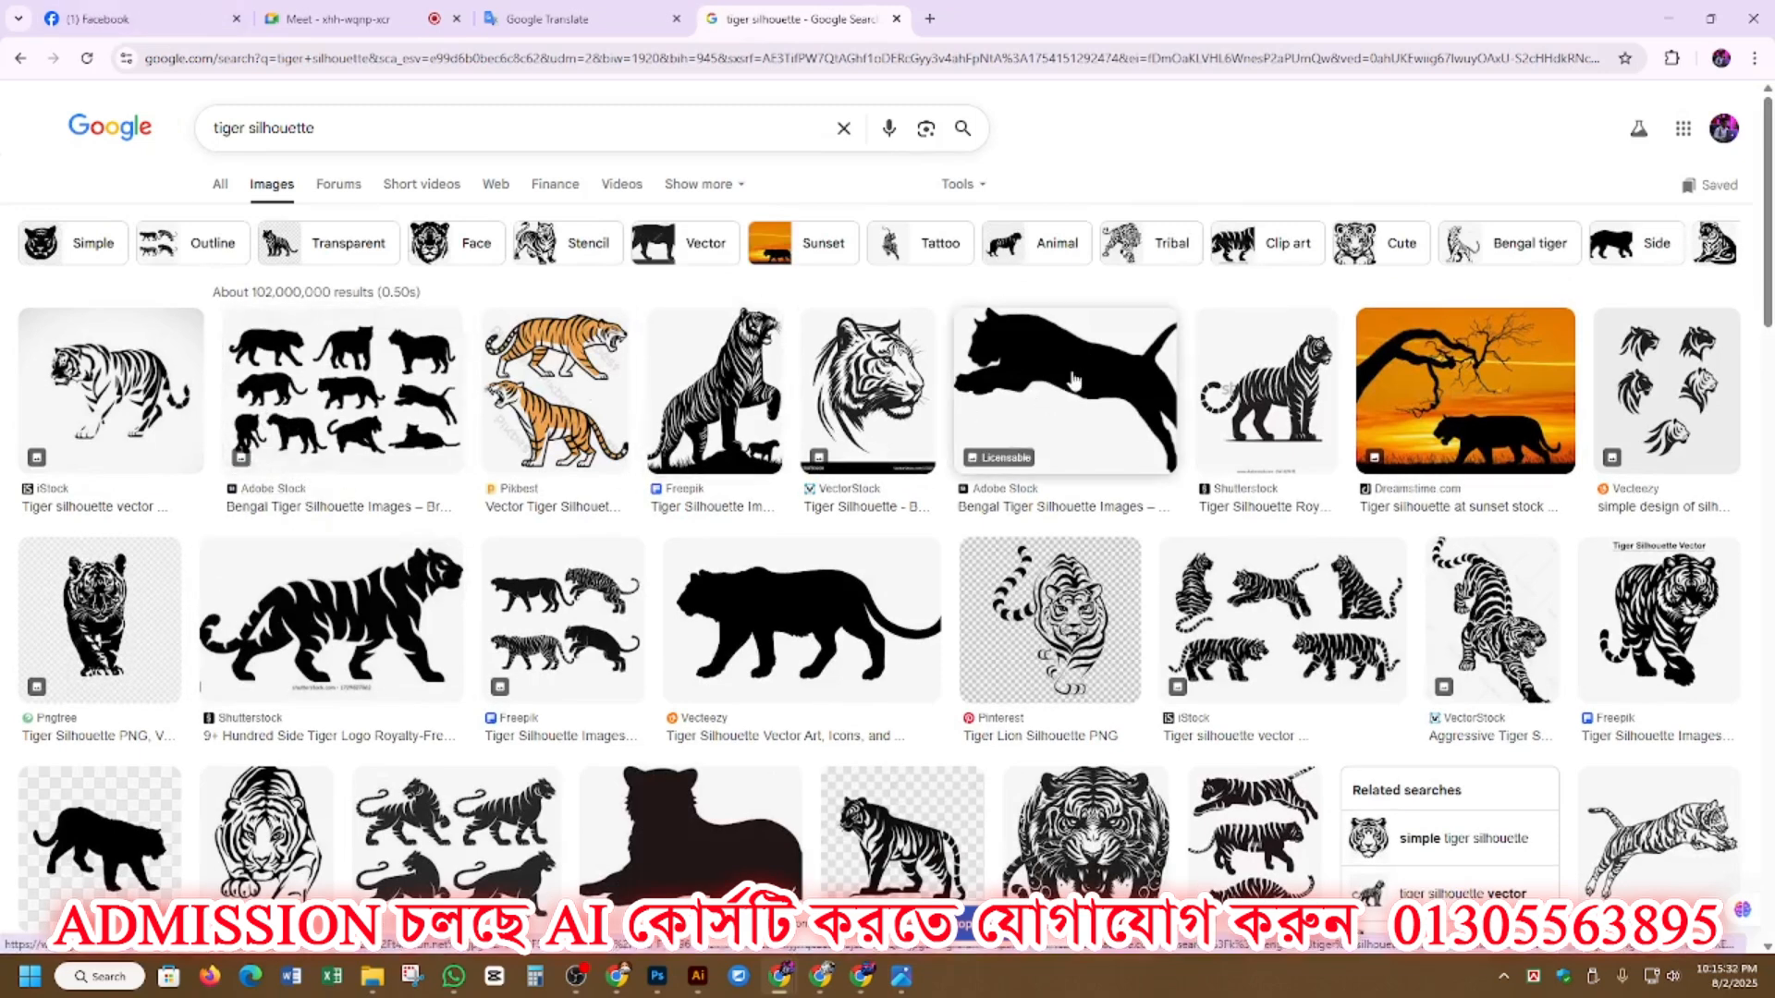
{"action": "scroll", "coordinate": [823, 444], "scroll_direction": "down", "scroll_amount": 2}
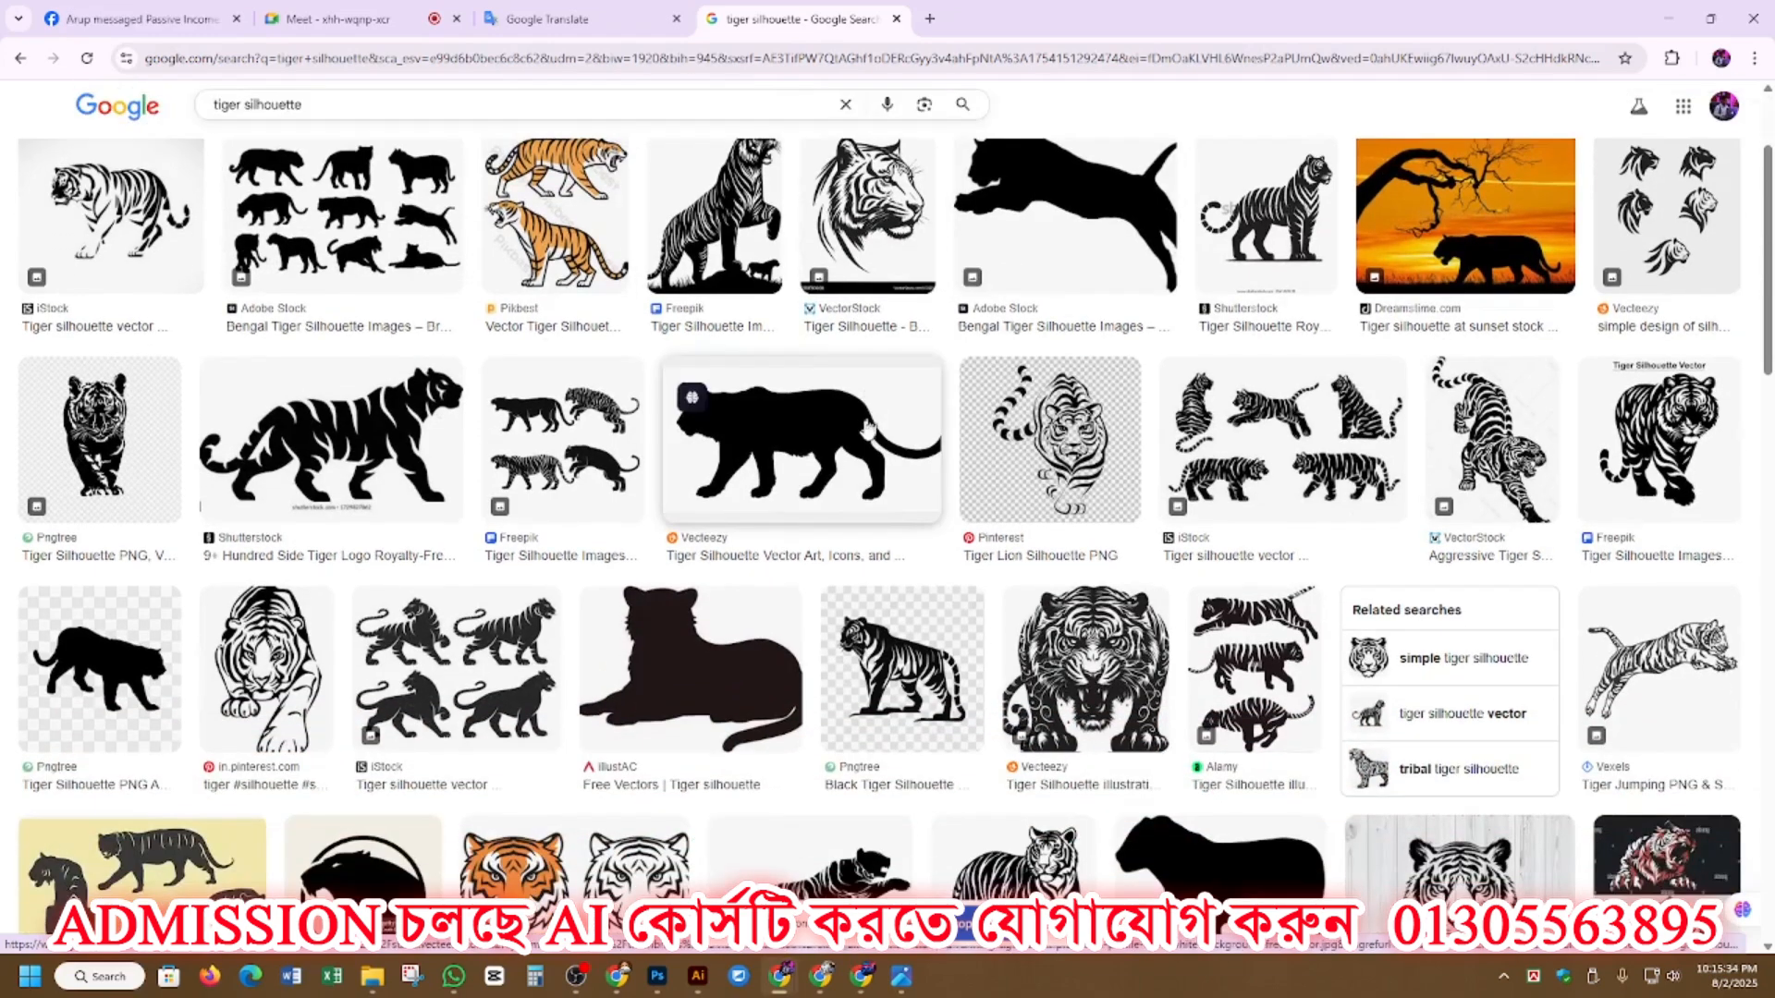
{"action": "scroll", "coordinate": [818, 436], "scroll_direction": "down", "scroll_amount": 2}
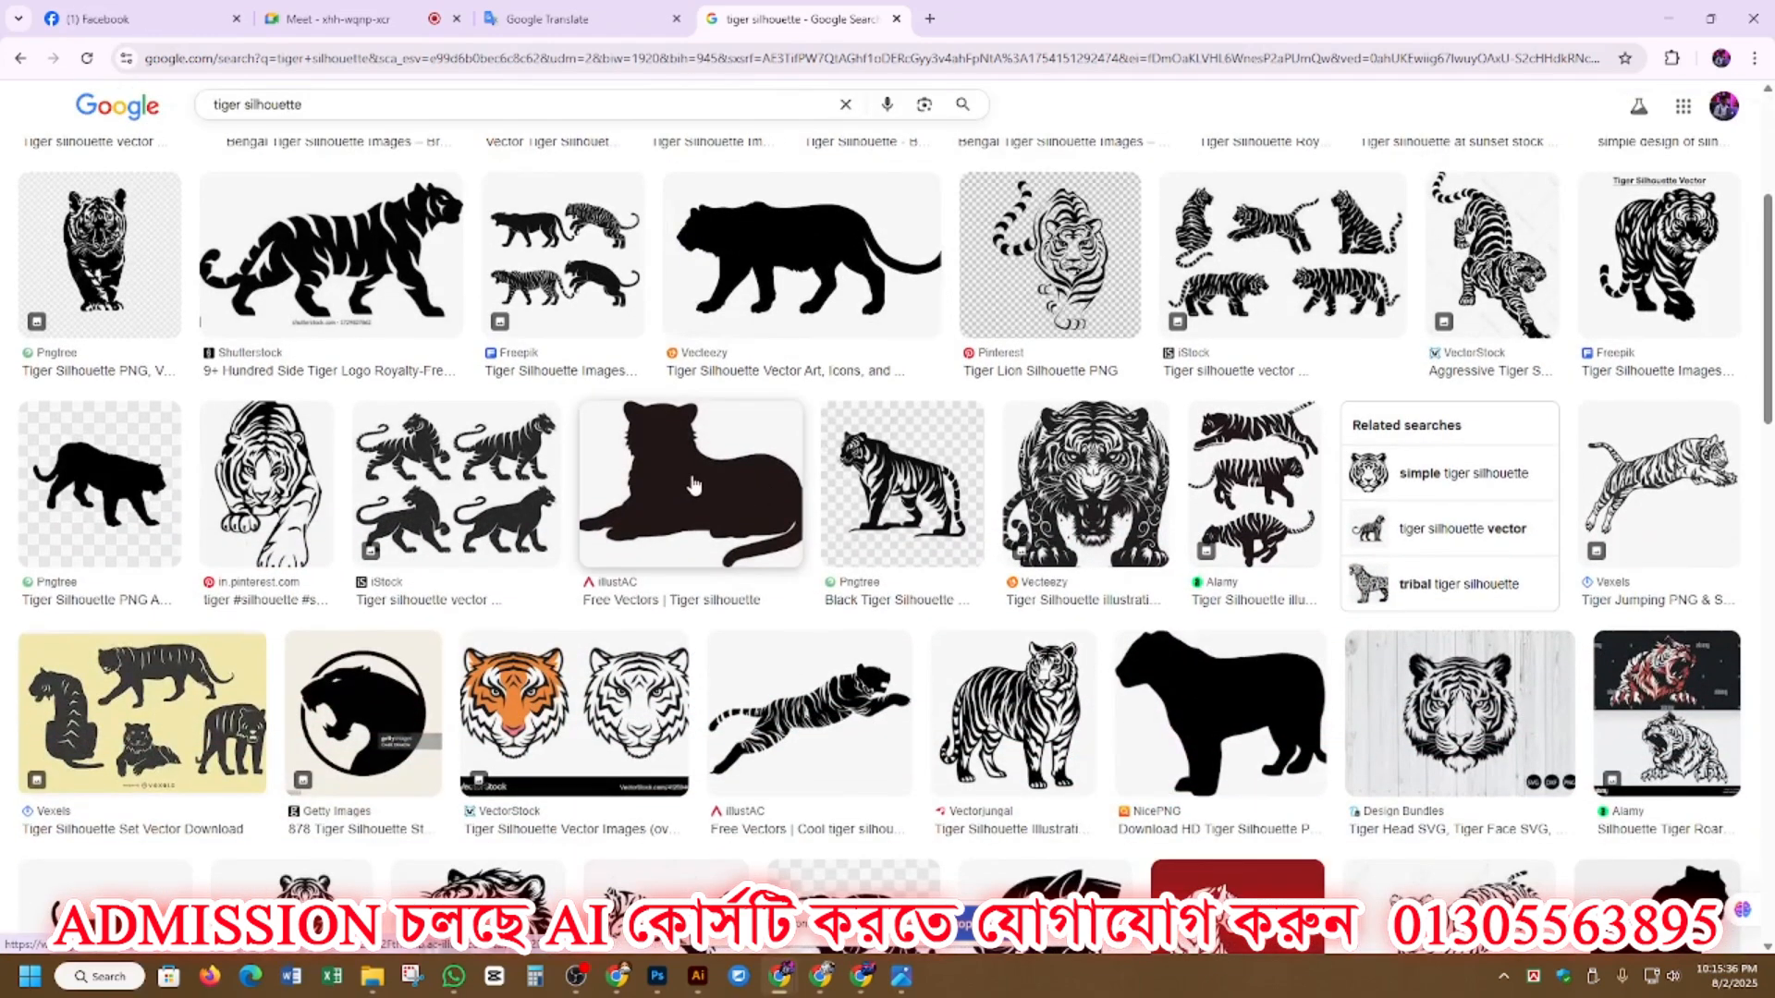
{"action": "scroll", "coordinate": [691, 476], "scroll_direction": "up", "scroll_amount": 4}
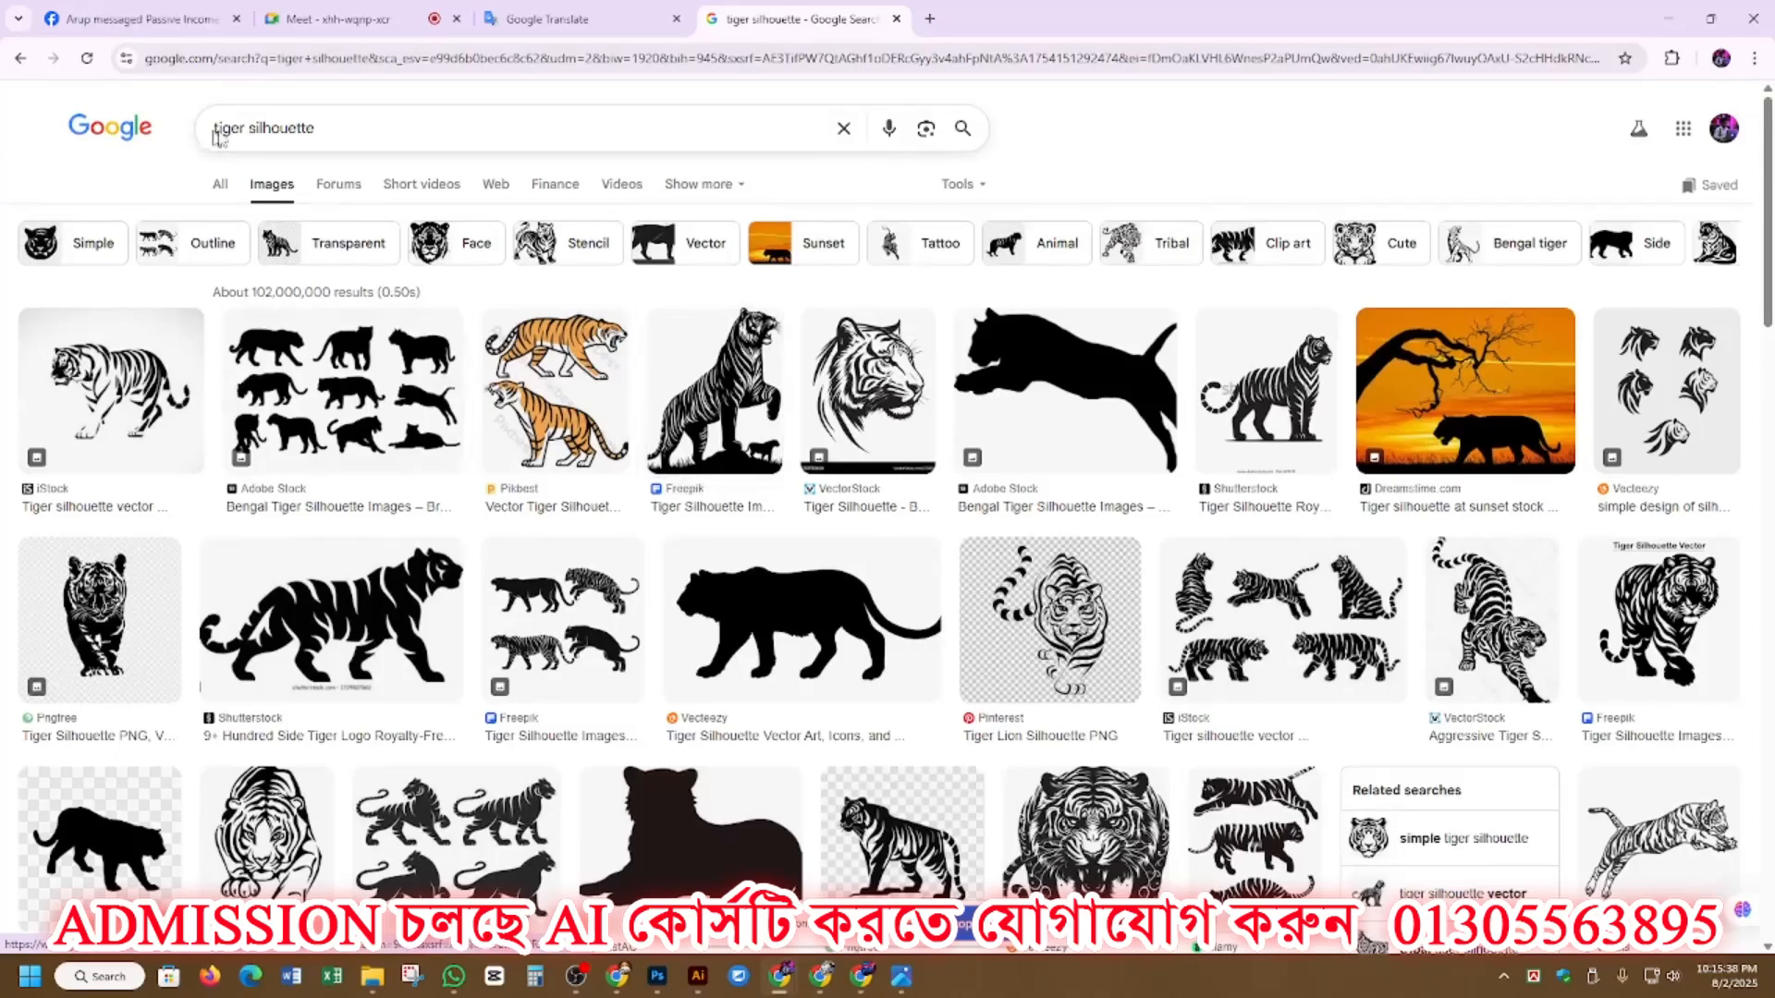
Step: Replace tiger with dog in the query and run the image search for "dog silhouette"
{"action": "left_click_drag", "start_coordinate": [245, 128], "coordinate": [189, 129]}
{"action": "type", "text": "dog"}
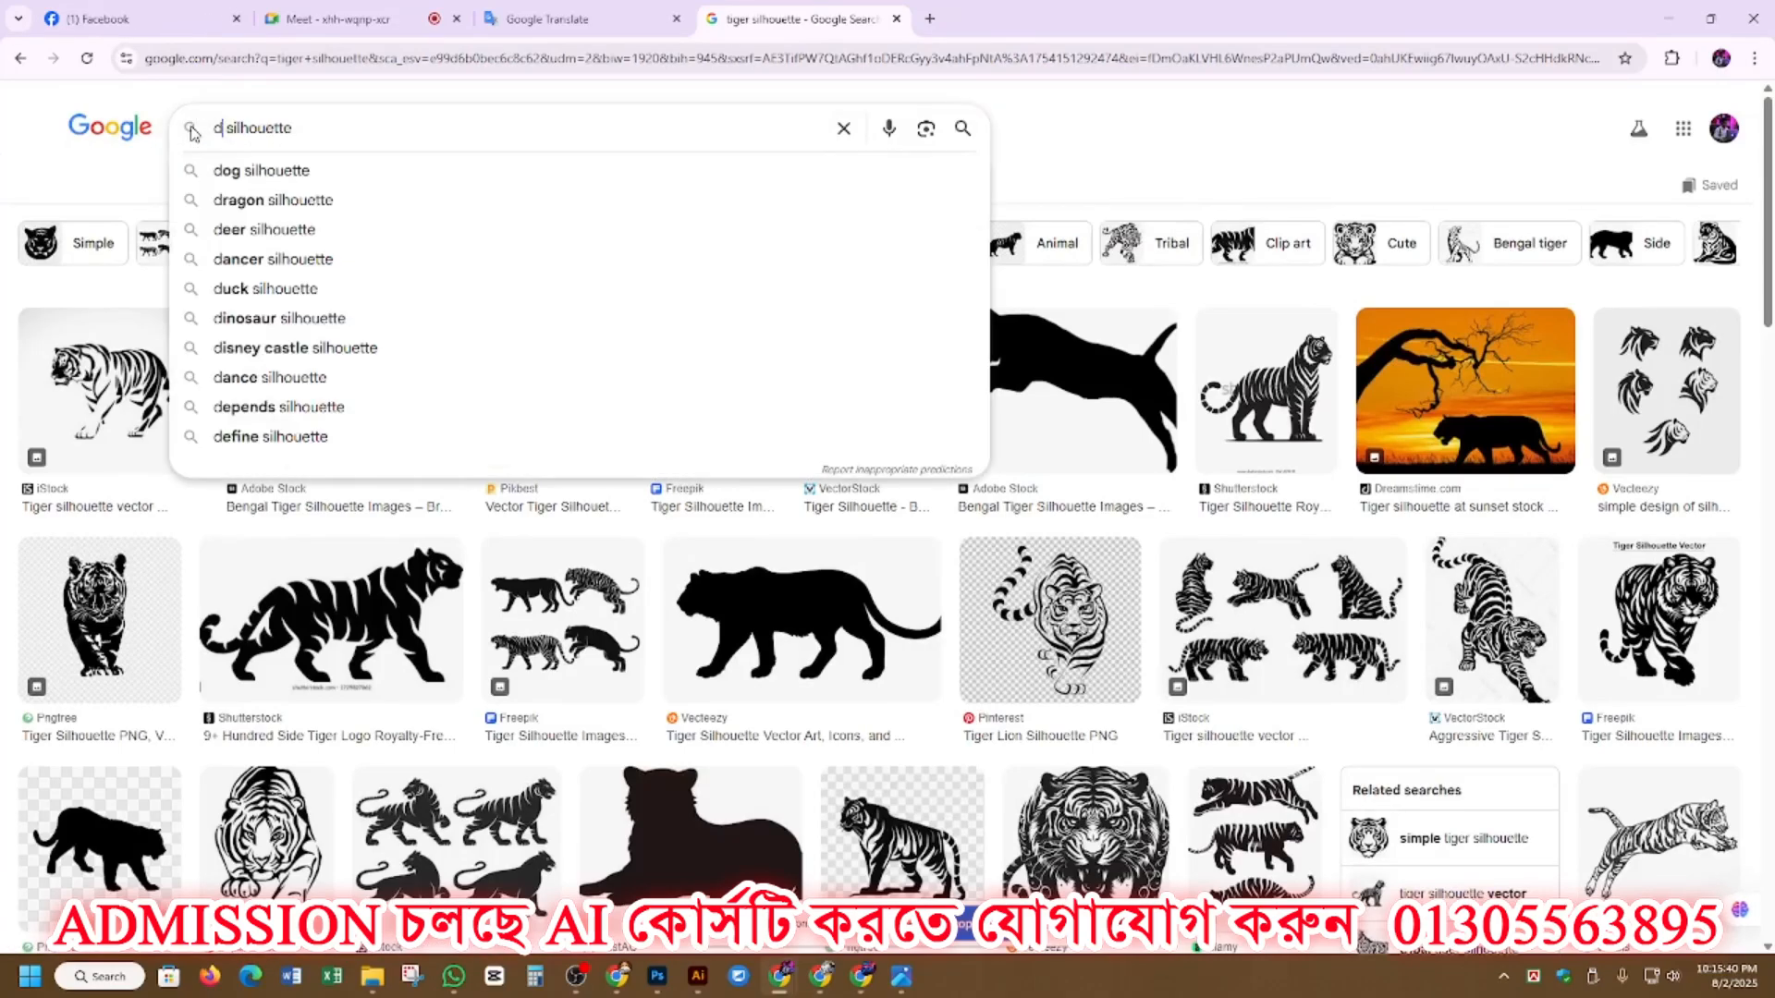
{"action": "key", "text": "Return"}
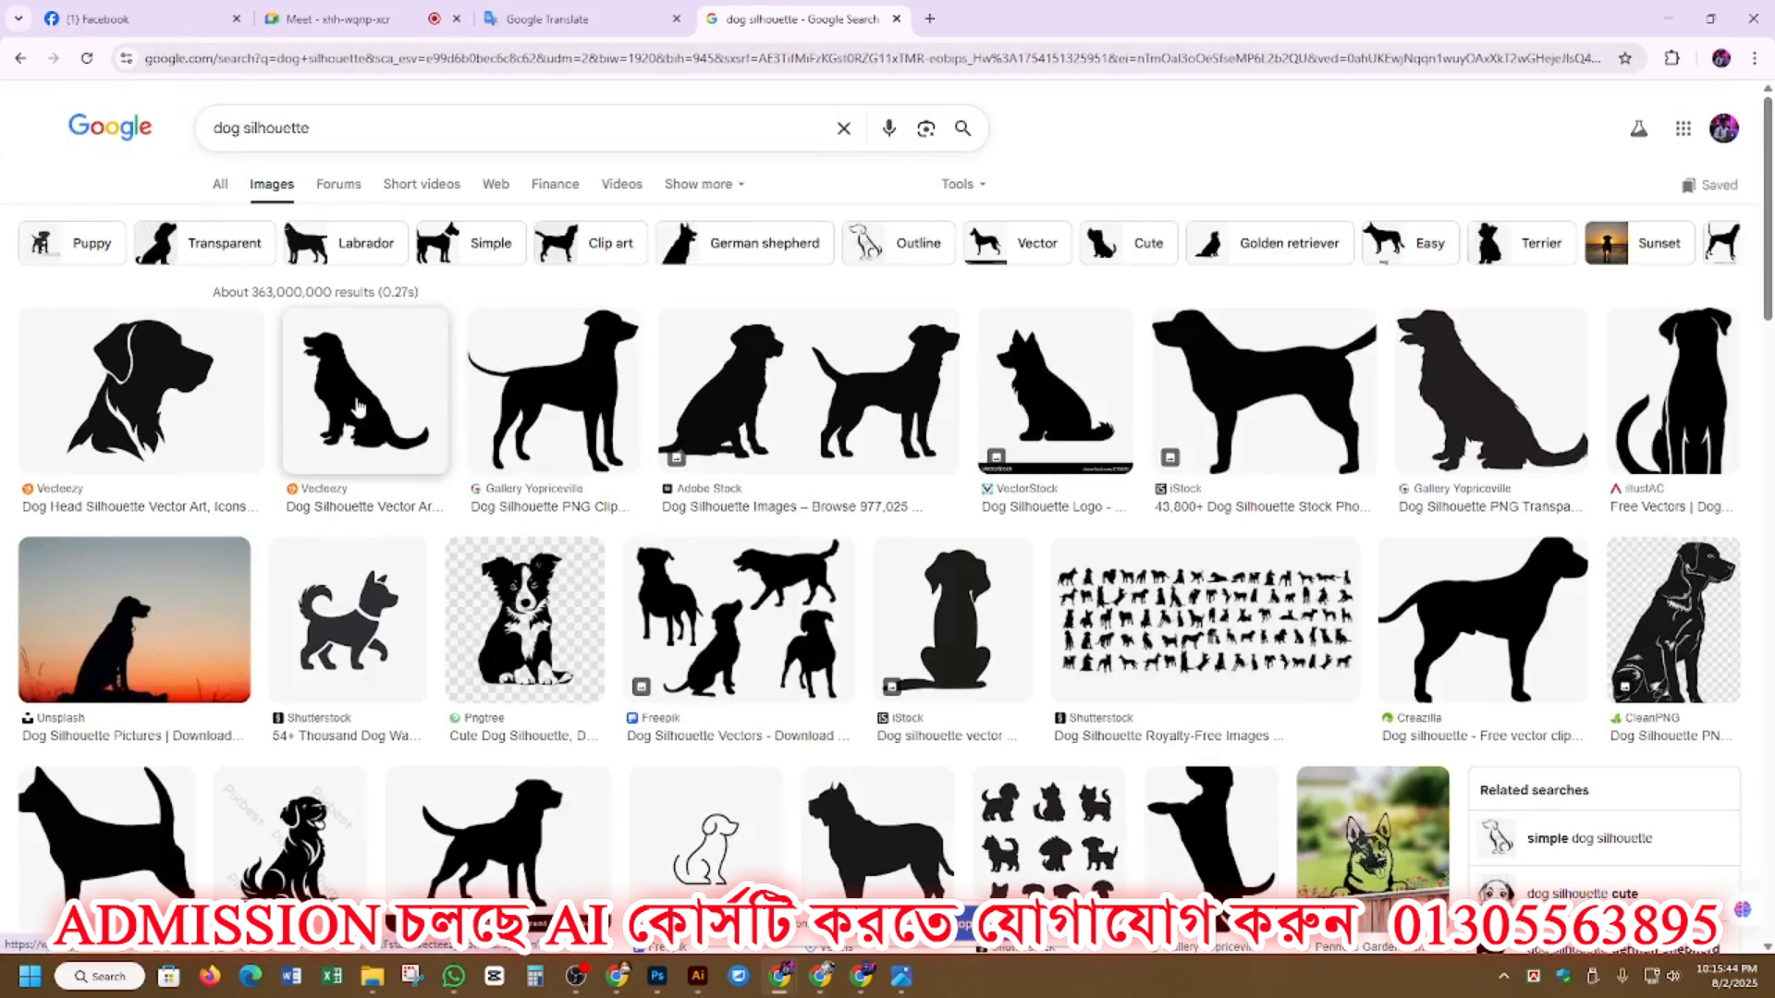
Step: Preview the sitting dog, switch to the standing dog silhouette from Gallery Yopriceville, and copy that image
{"action": "left_click", "coordinate": [359, 407]}
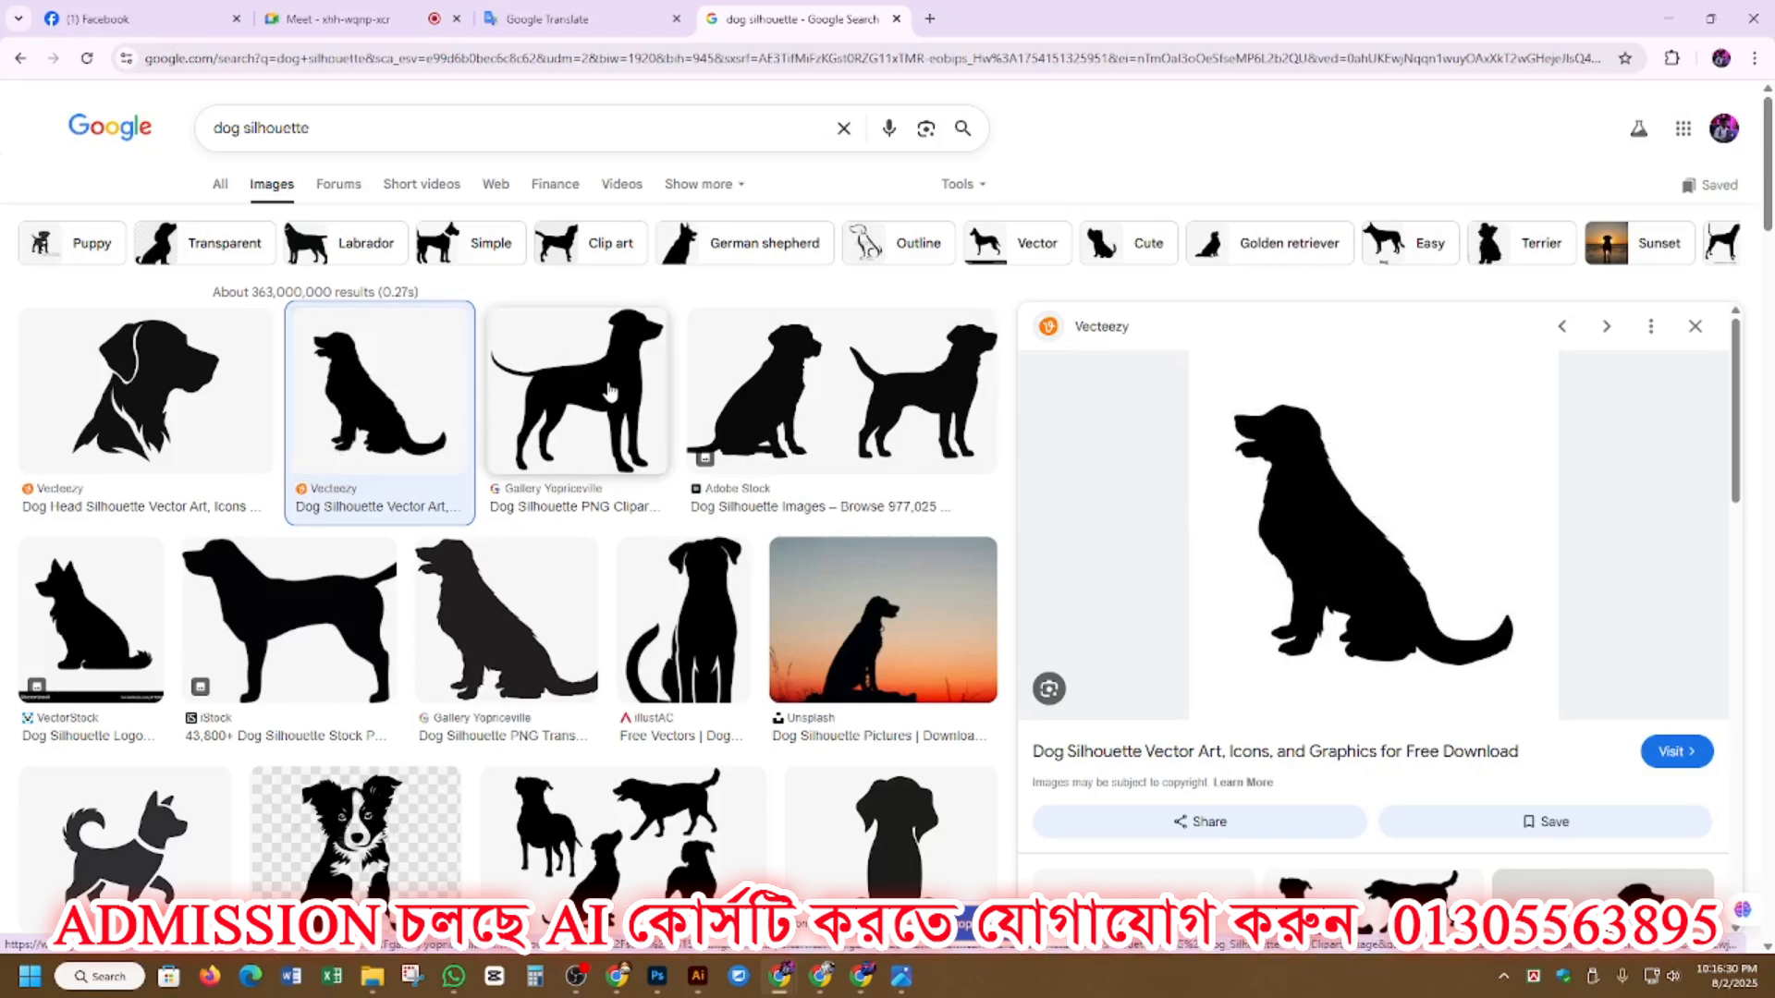
{"action": "left_click", "coordinate": [551, 407]}
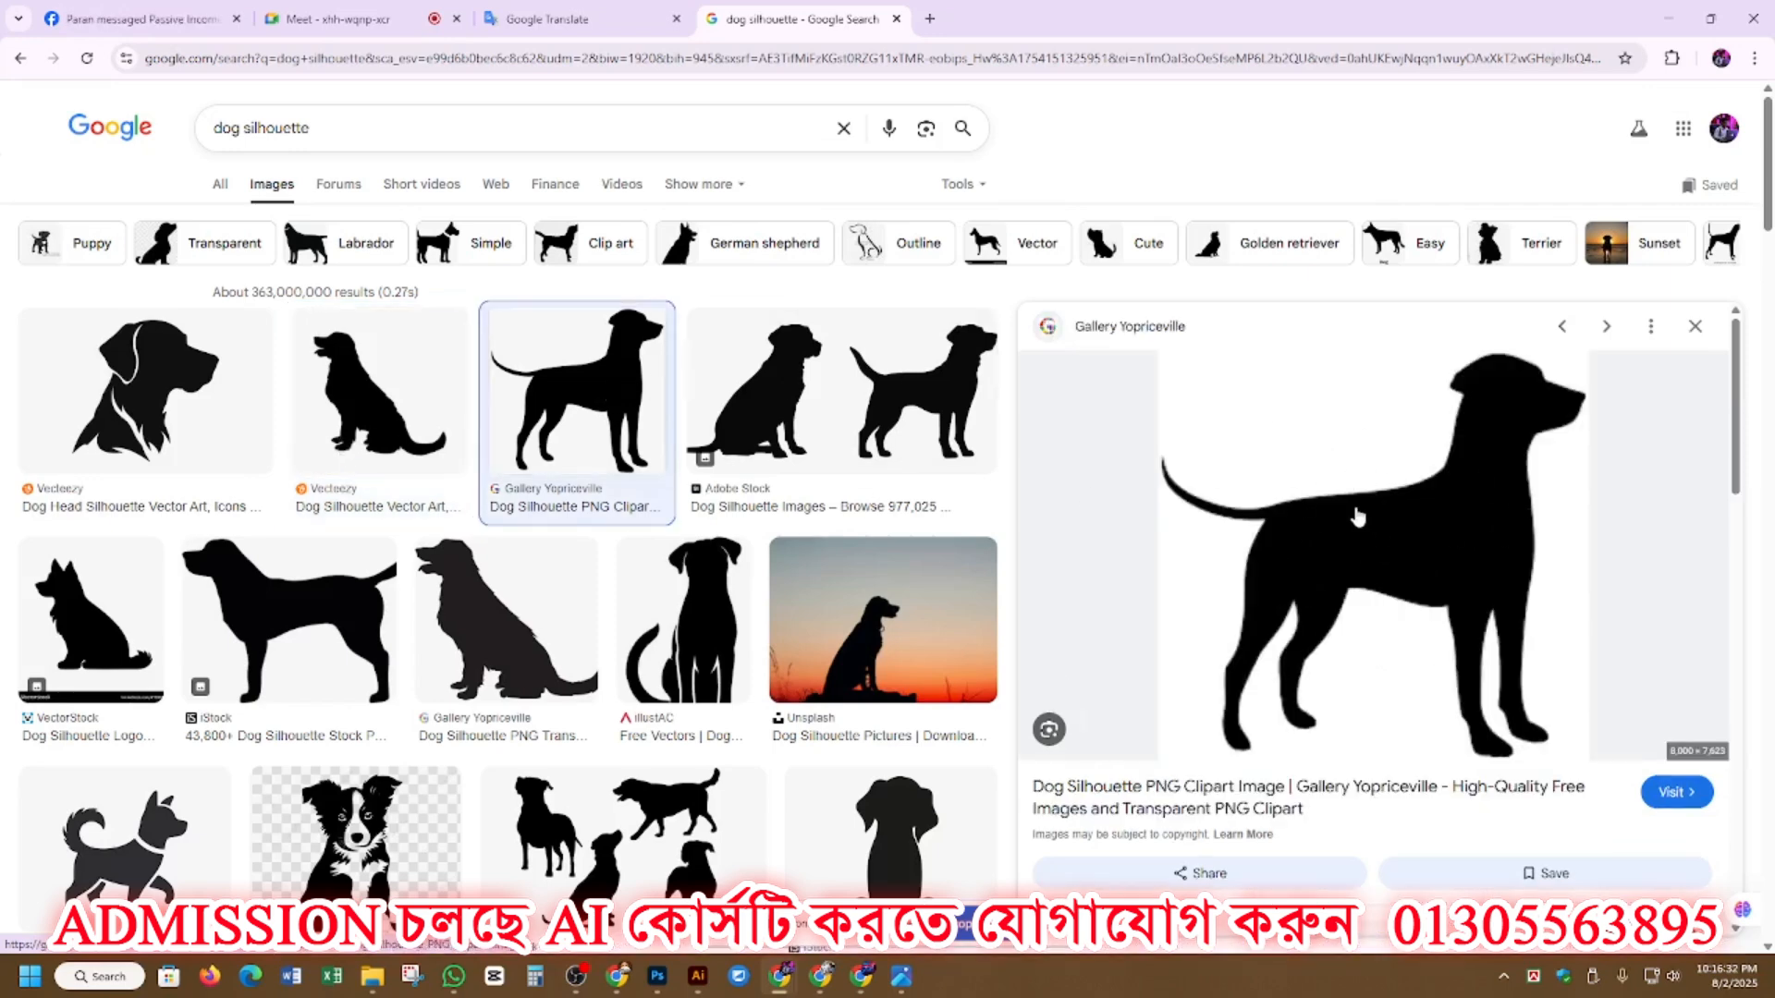
{"action": "right_click", "coordinate": [1329, 508]}
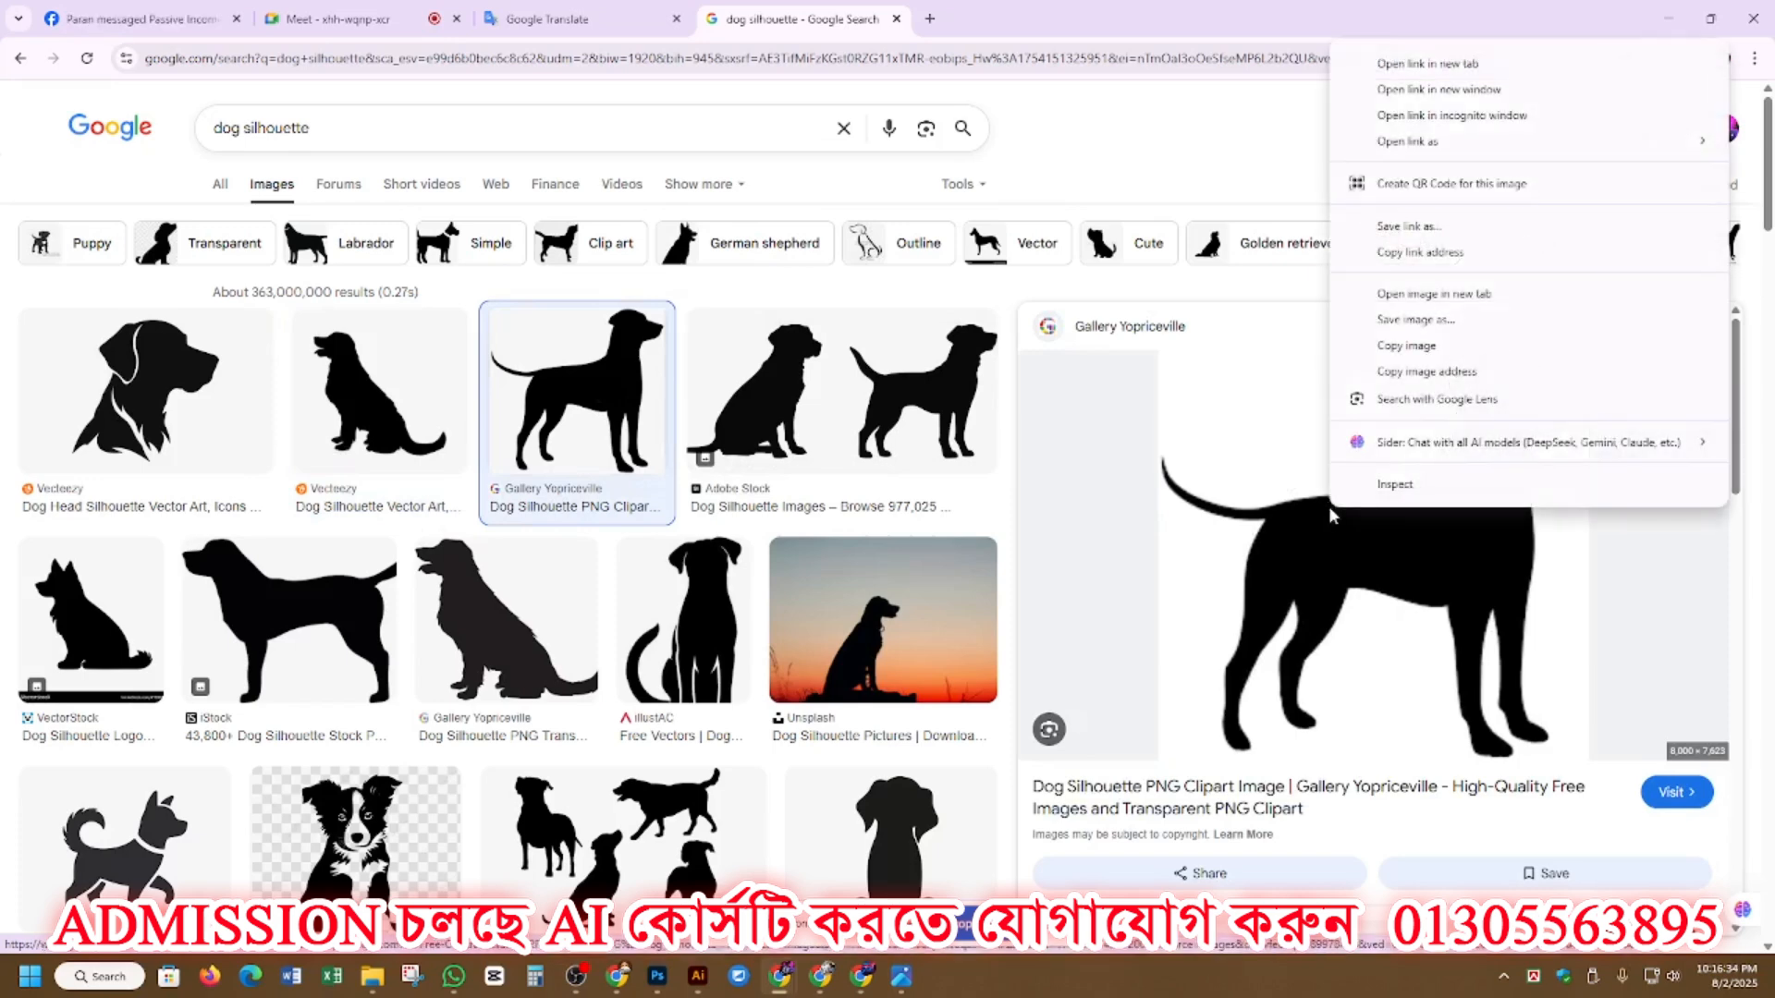
{"action": "left_click", "coordinate": [1404, 348]}
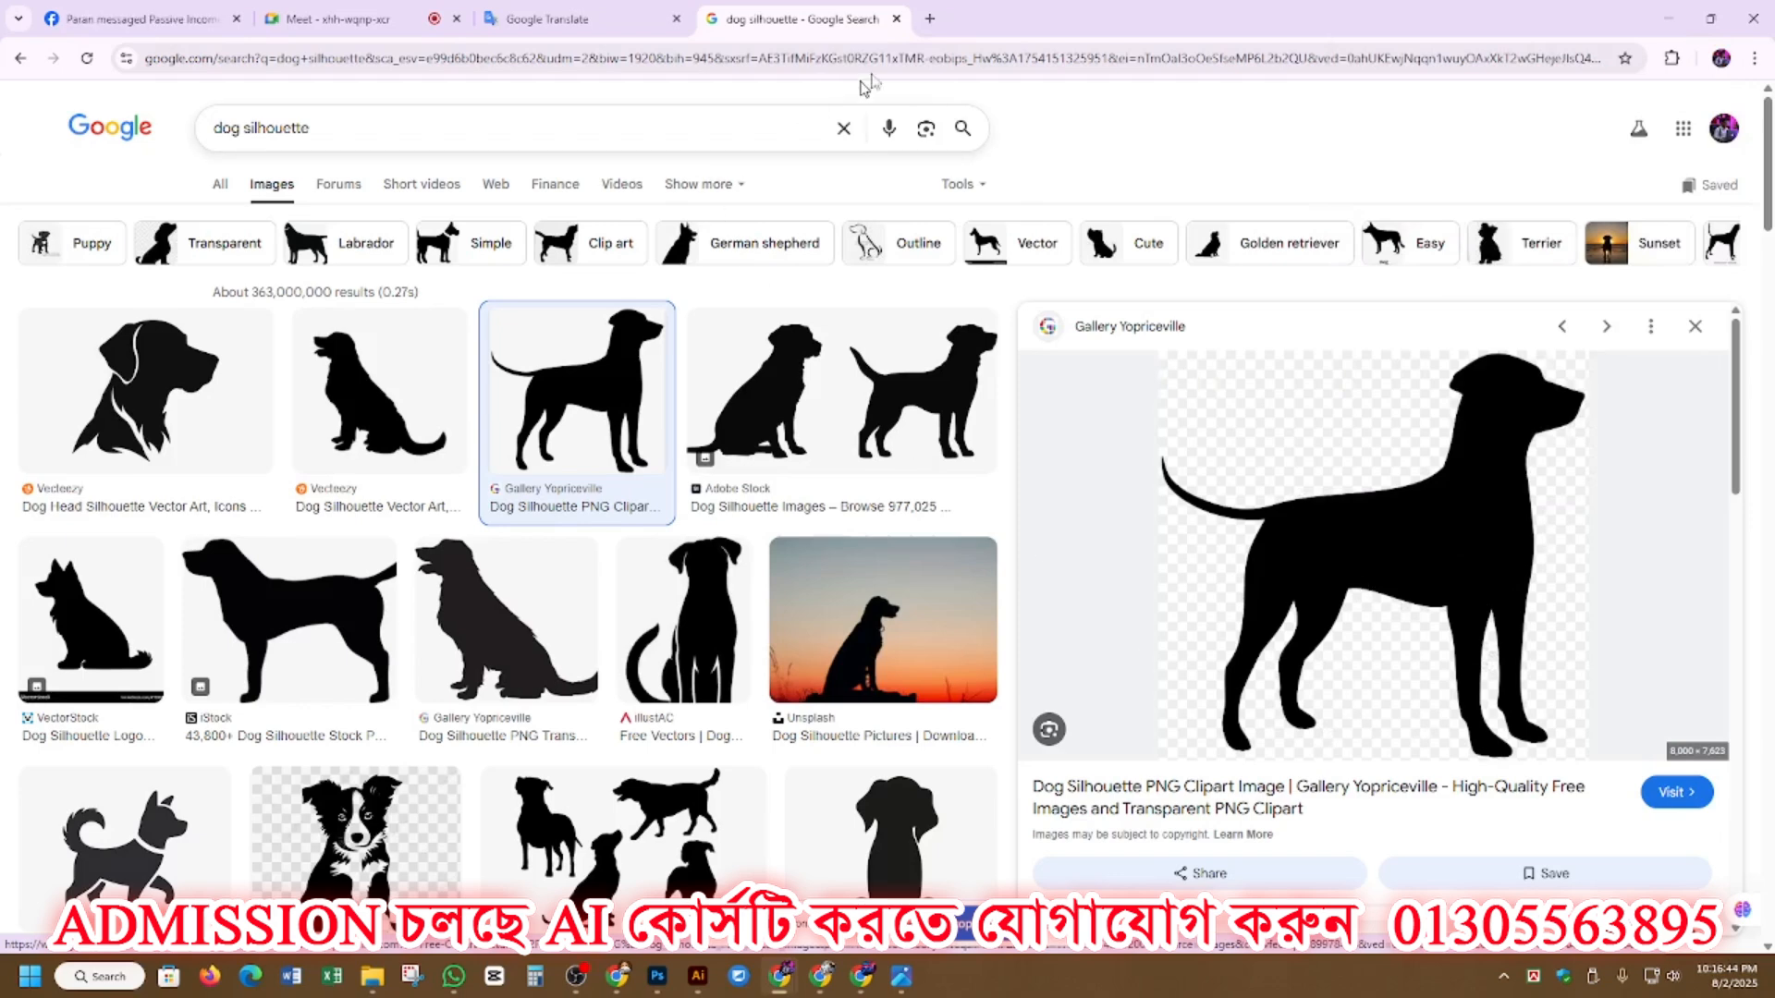
Step: Open ChatGPT in a new browser tab from the AI bookmarks and paste the copied dog silhouette into the prompt
{"action": "left_click", "coordinate": [930, 18]}
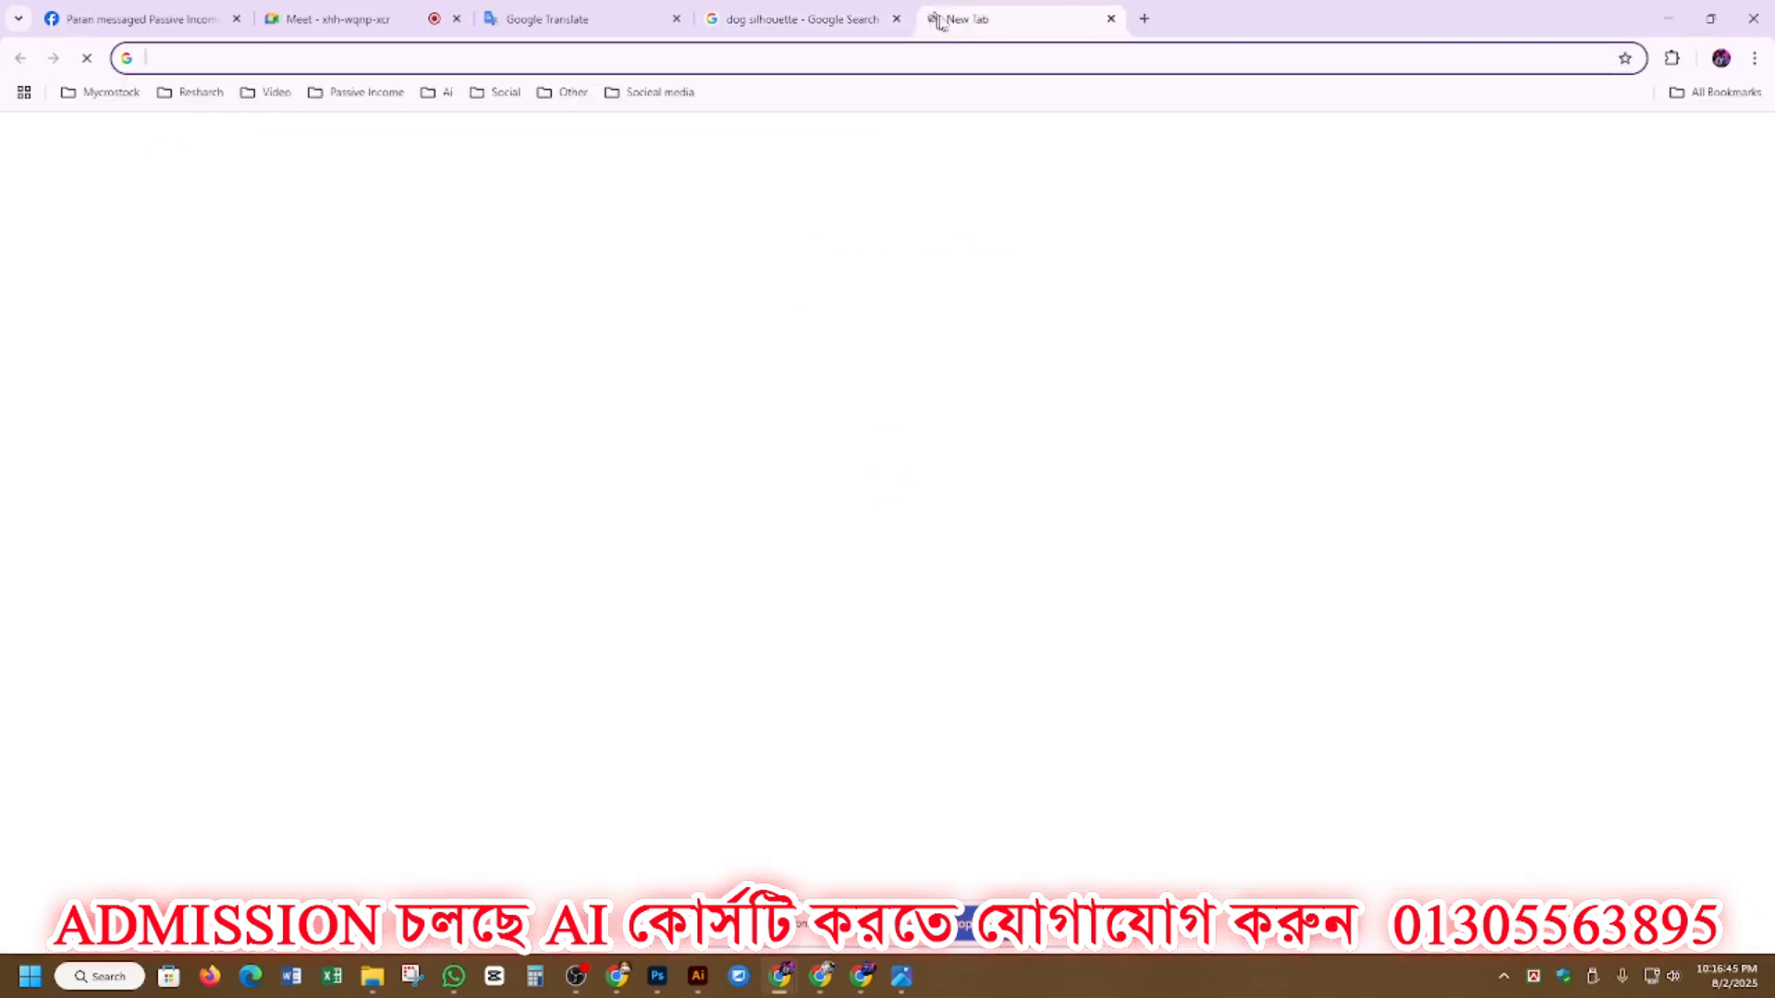
{"action": "left_click", "coordinate": [443, 92]}
{"action": "left_click", "coordinate": [471, 134]}
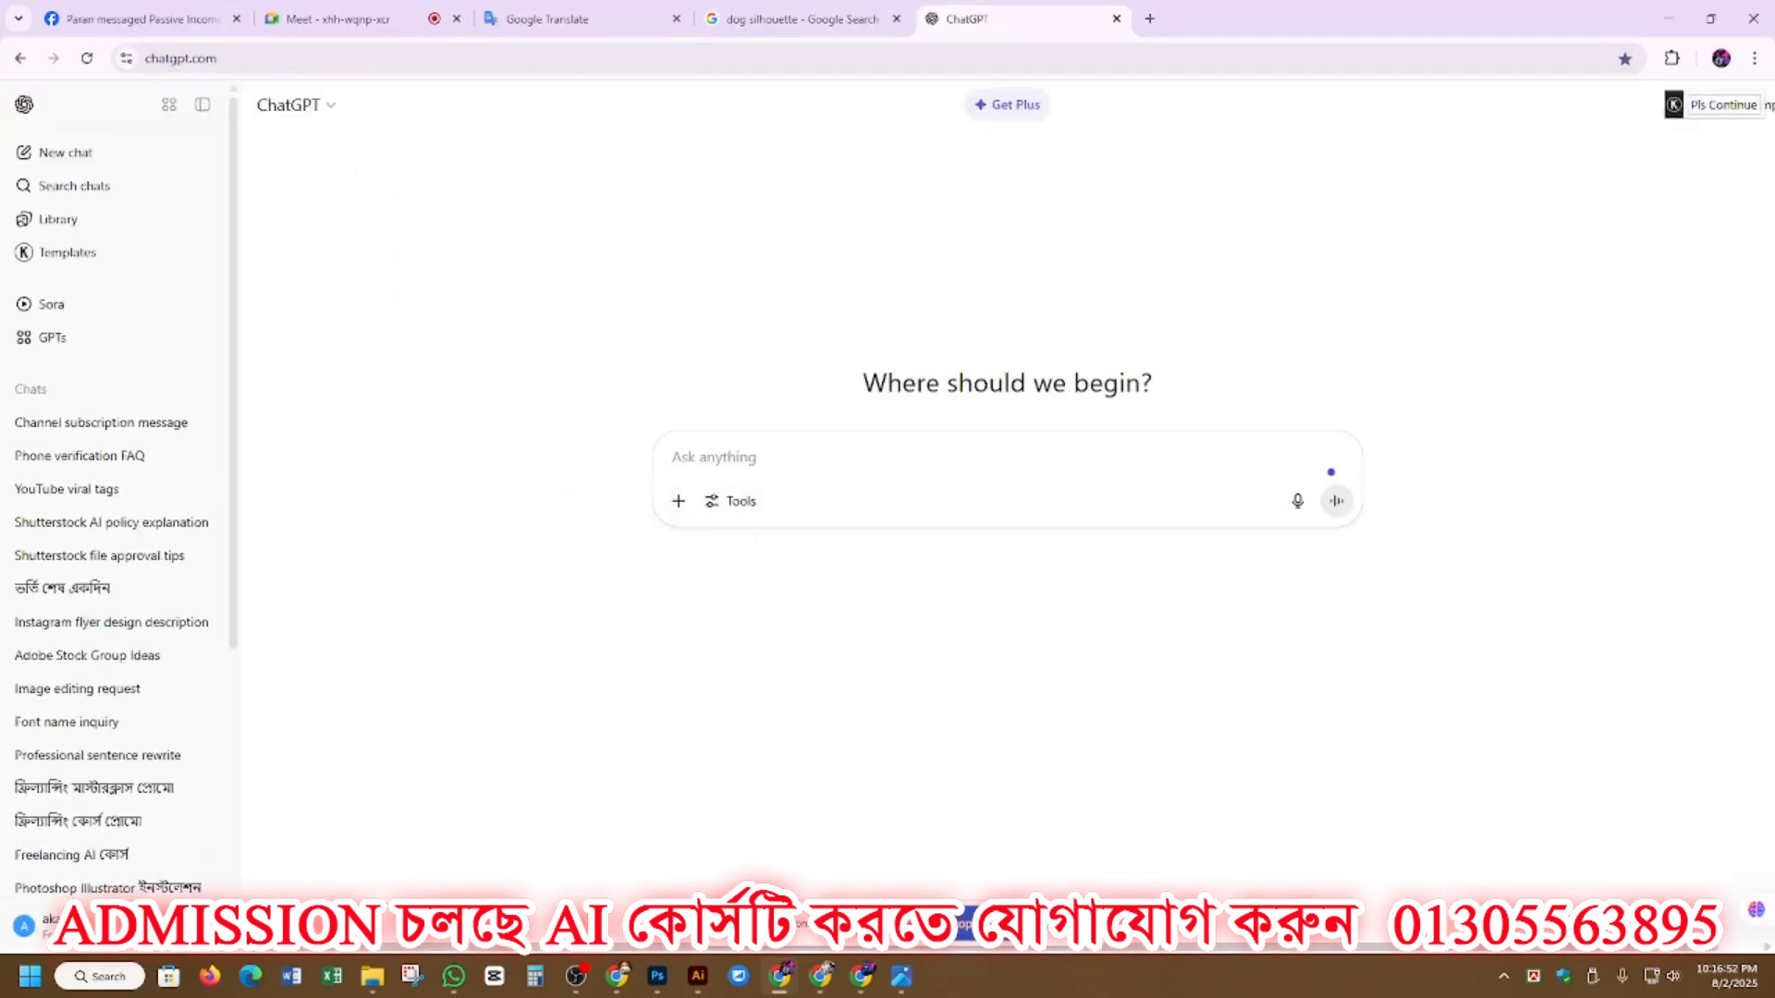
{"action": "key", "text": "ctrl+v"}
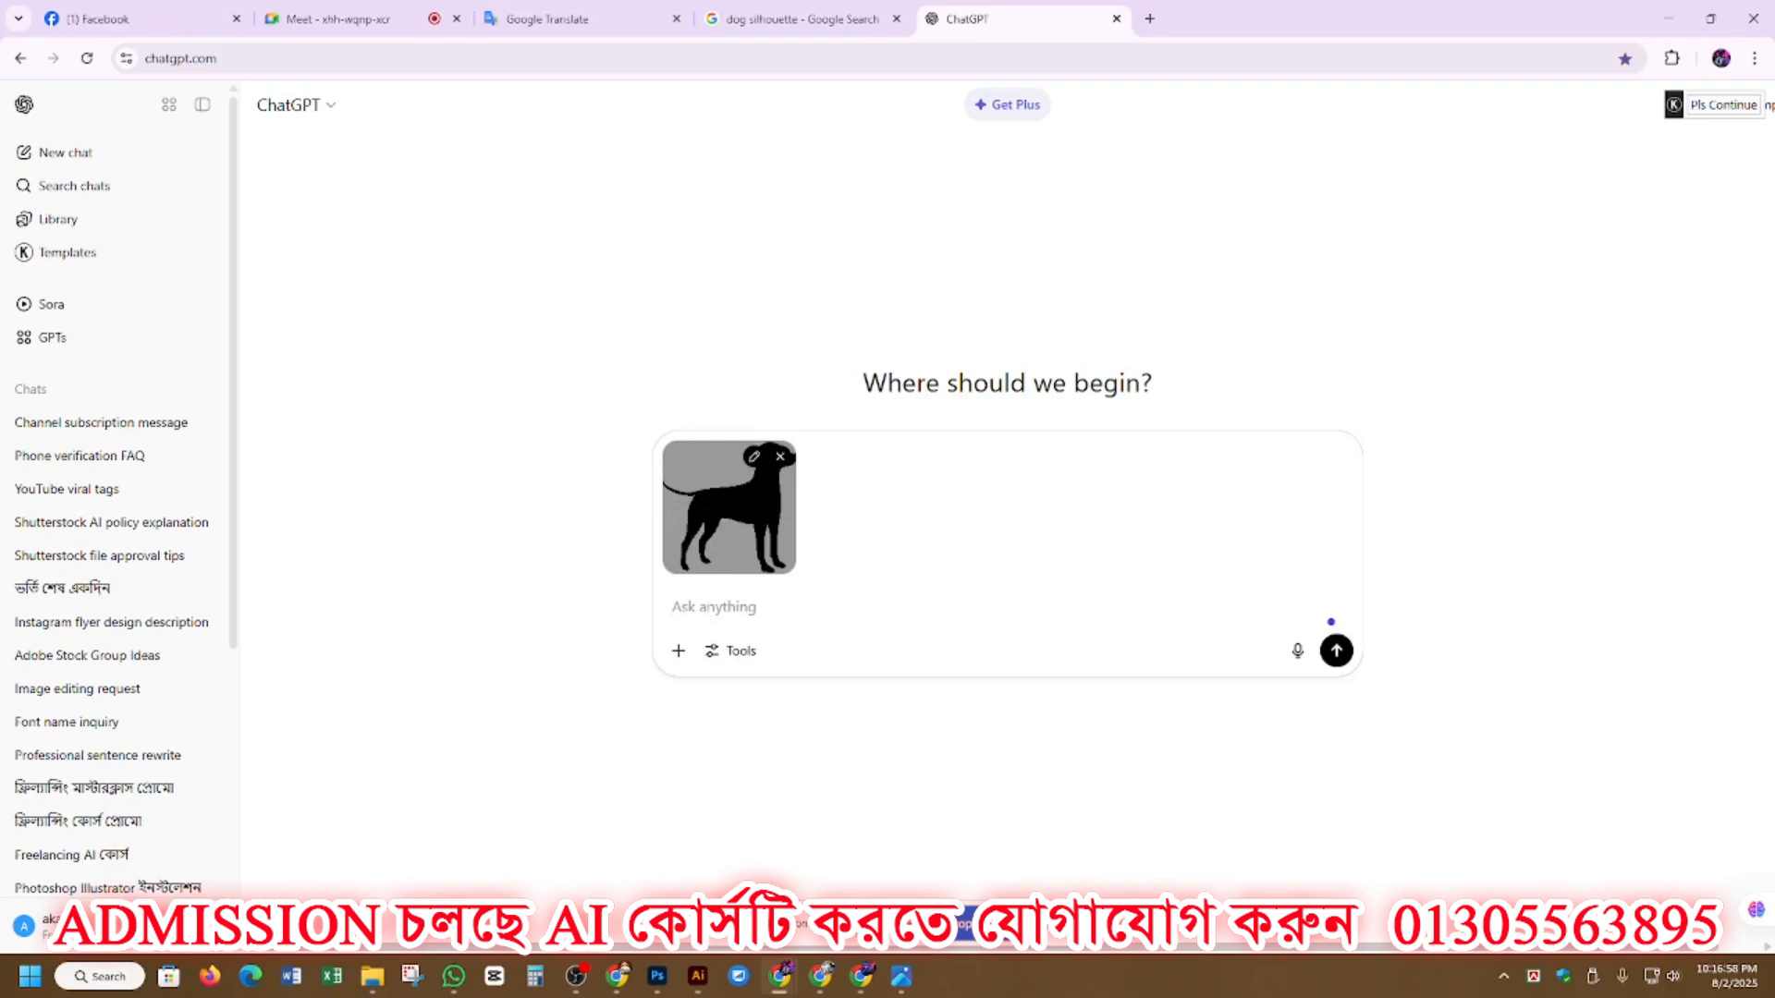
Step: Add the text "give me prompt" to the pasted dog silhouette and send the message
{"action": "type", "text": "give "}
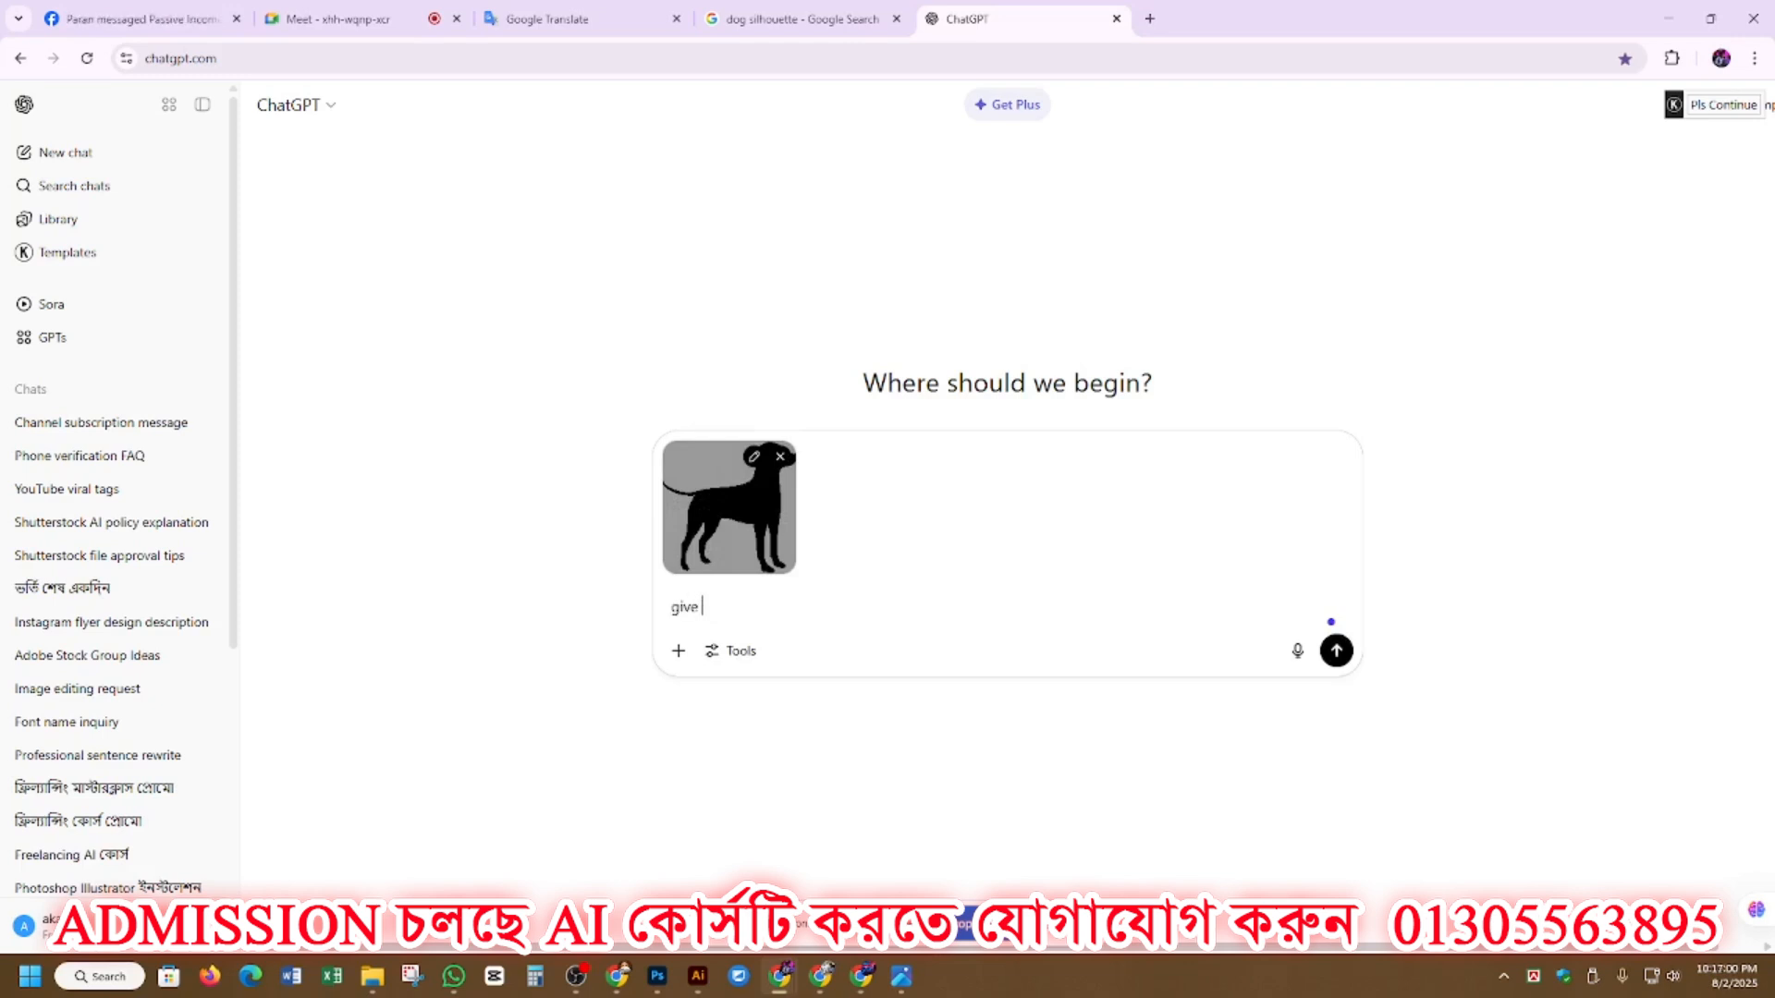
{"action": "type", "text": "me"}
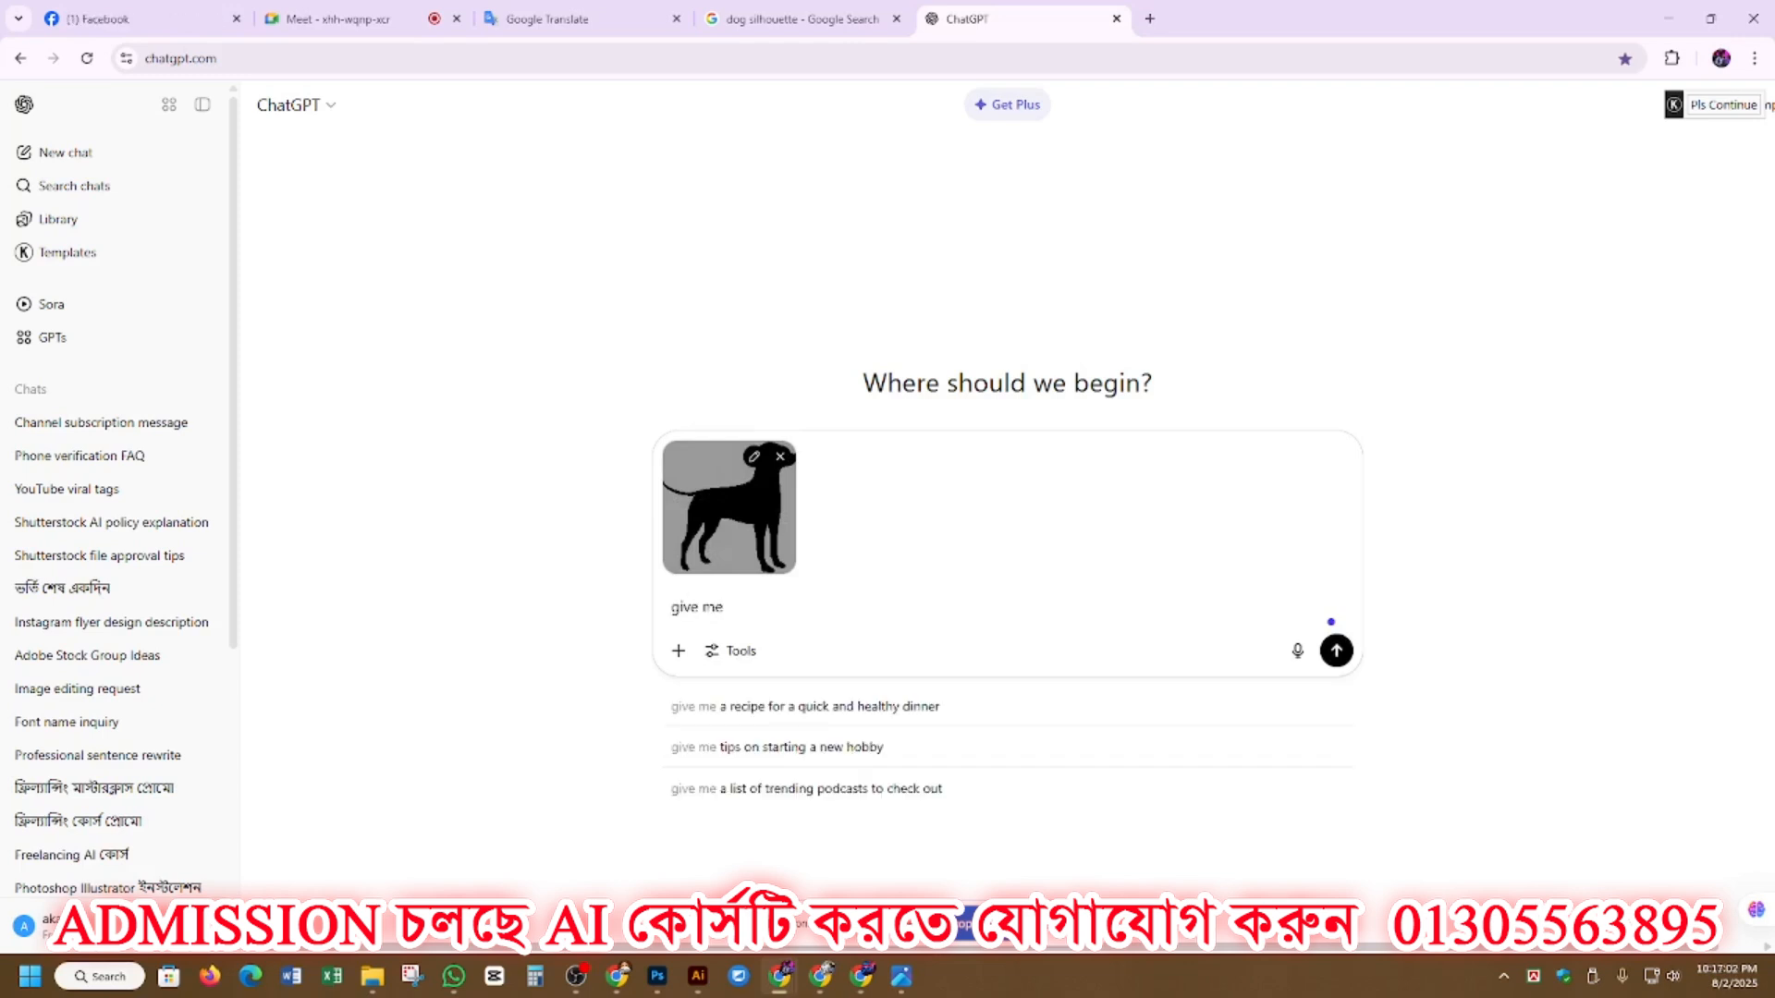
{"action": "type", "text": " prompt"}
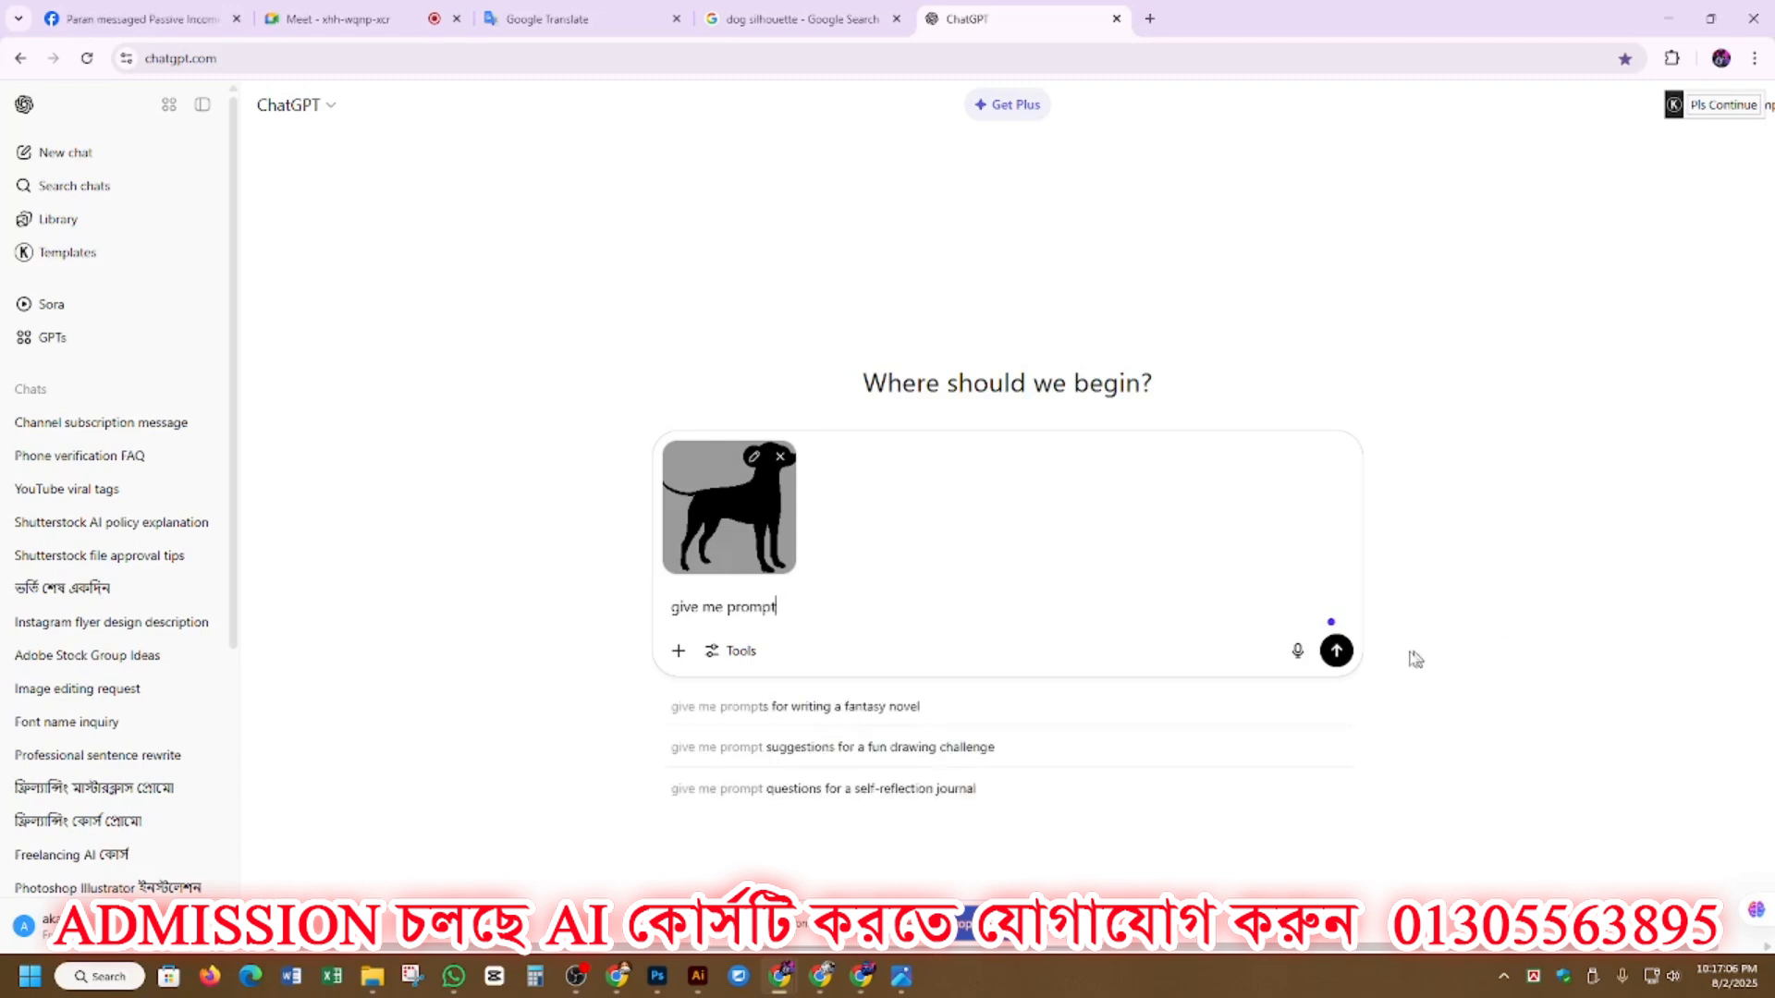
{"action": "left_click", "coordinate": [1336, 652]}
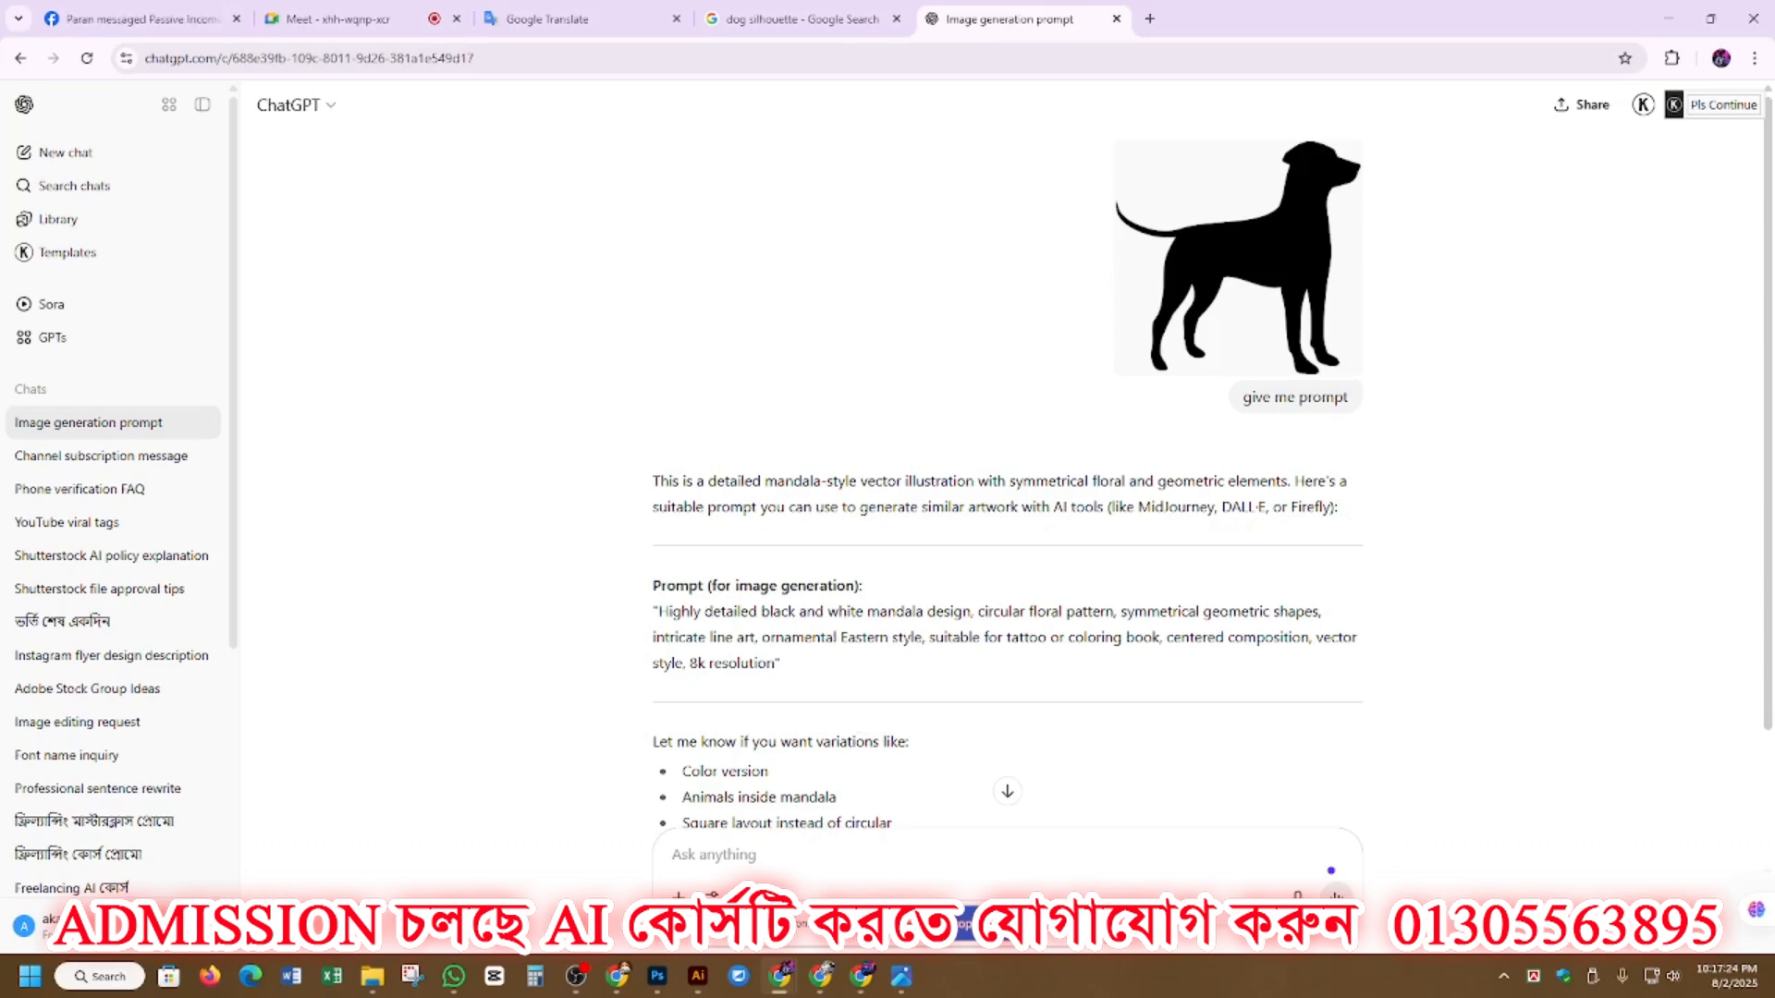
Step: Review ChatGPT's reply and select the full text of the image-generation prompt inside the quotation marks
{"action": "scroll", "coordinate": [847, 610], "scroll_direction": "down", "scroll_amount": 1}
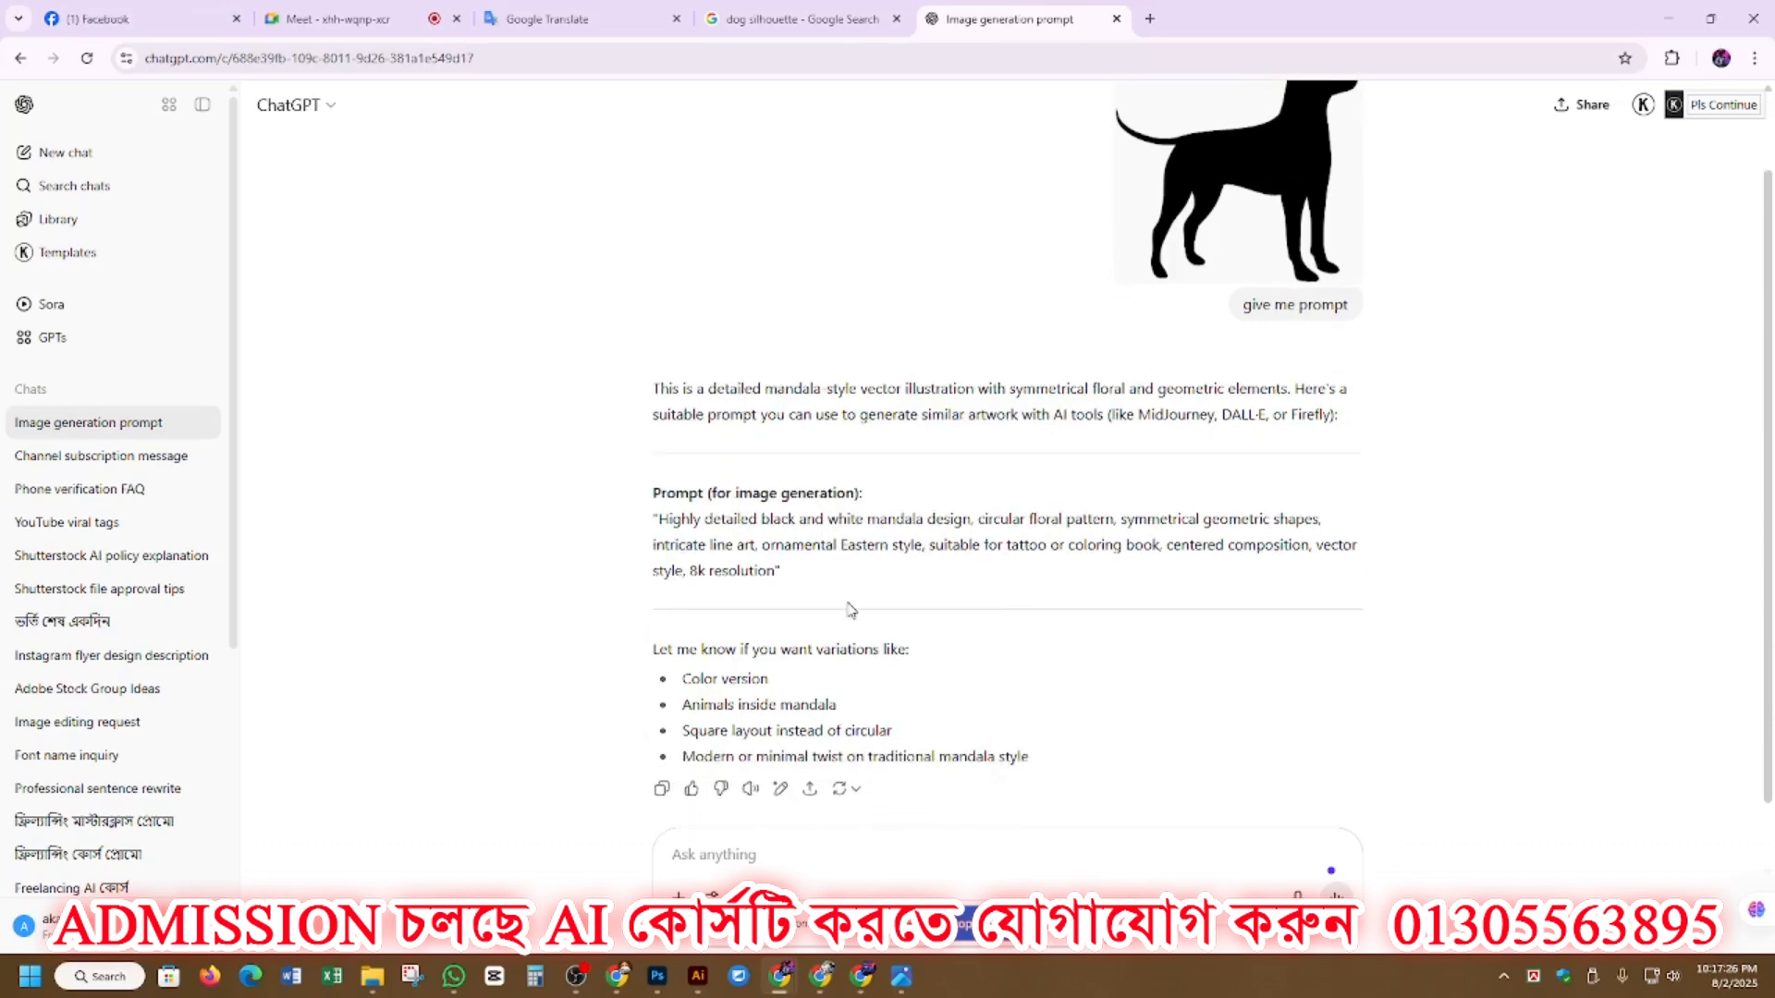
{"action": "scroll", "coordinate": [788, 610], "scroll_direction": "up", "scroll_amount": 1}
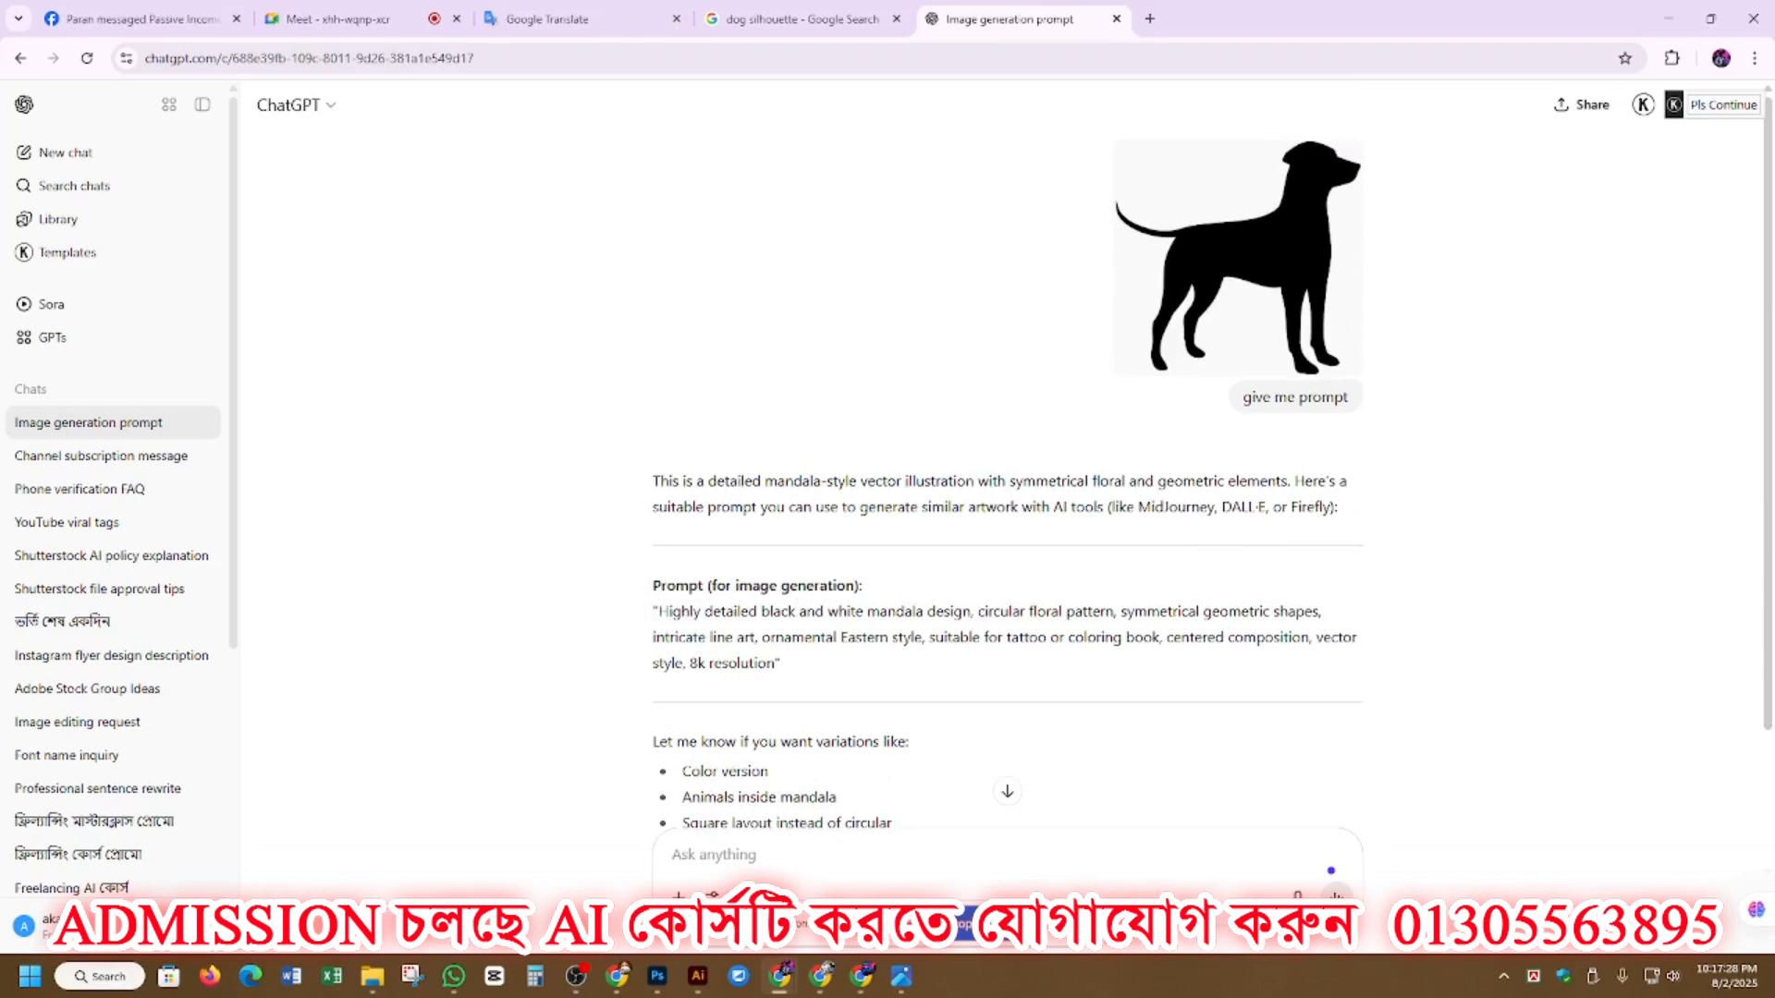
{"action": "left_click_drag", "start_coordinate": [658, 611], "coordinate": [776, 664]}
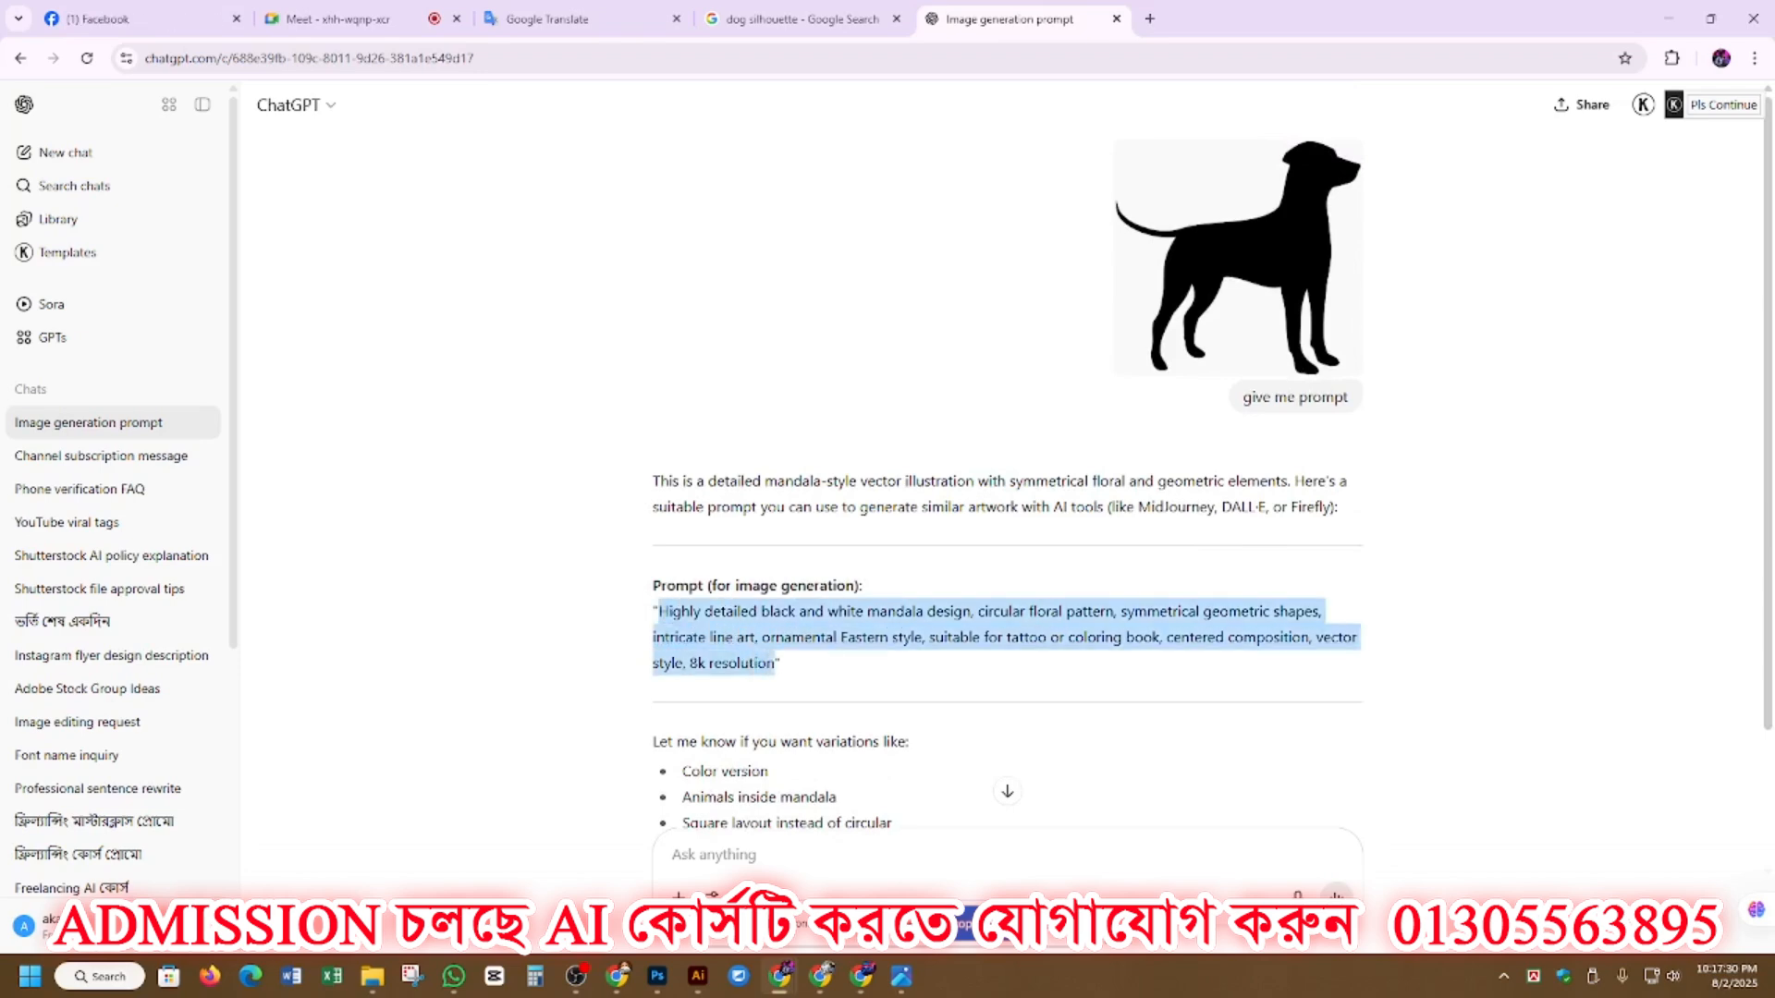
Step: Open Recraft in a new browser tab from the AI bookmarks and create a new project
{"action": "left_click", "coordinate": [1149, 19]}
{"action": "left_click", "coordinate": [445, 96]}
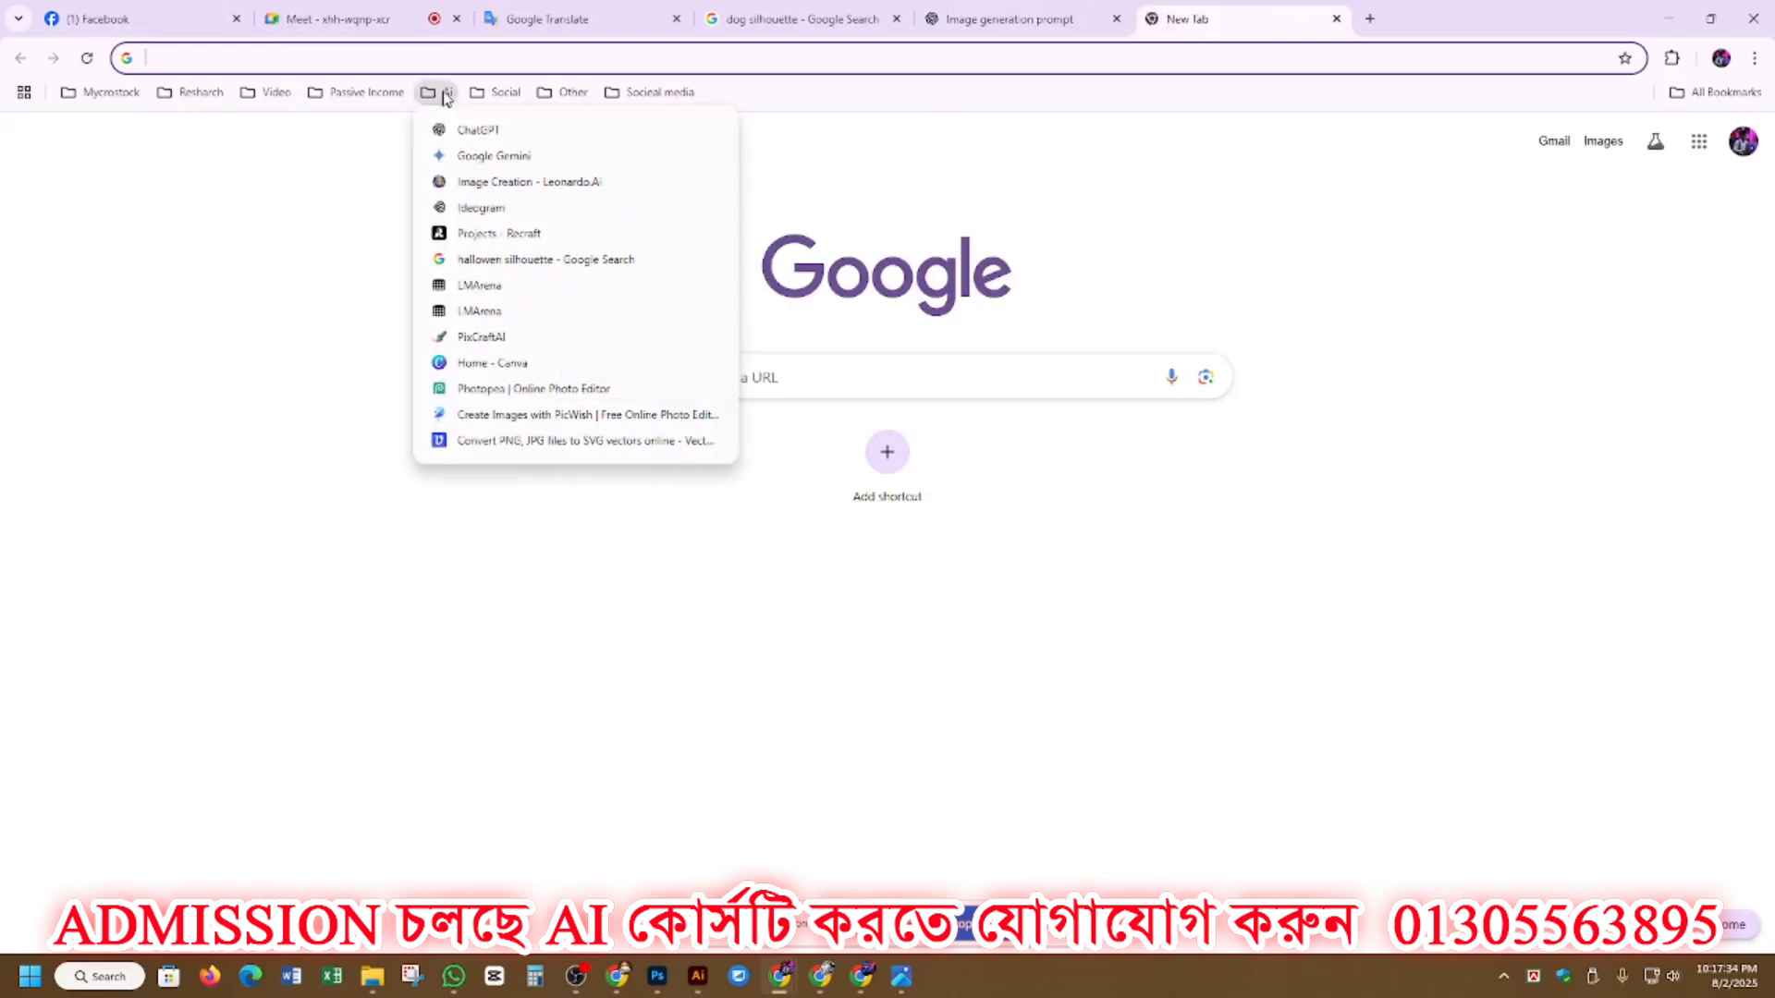
{"action": "left_click", "coordinate": [483, 208]}
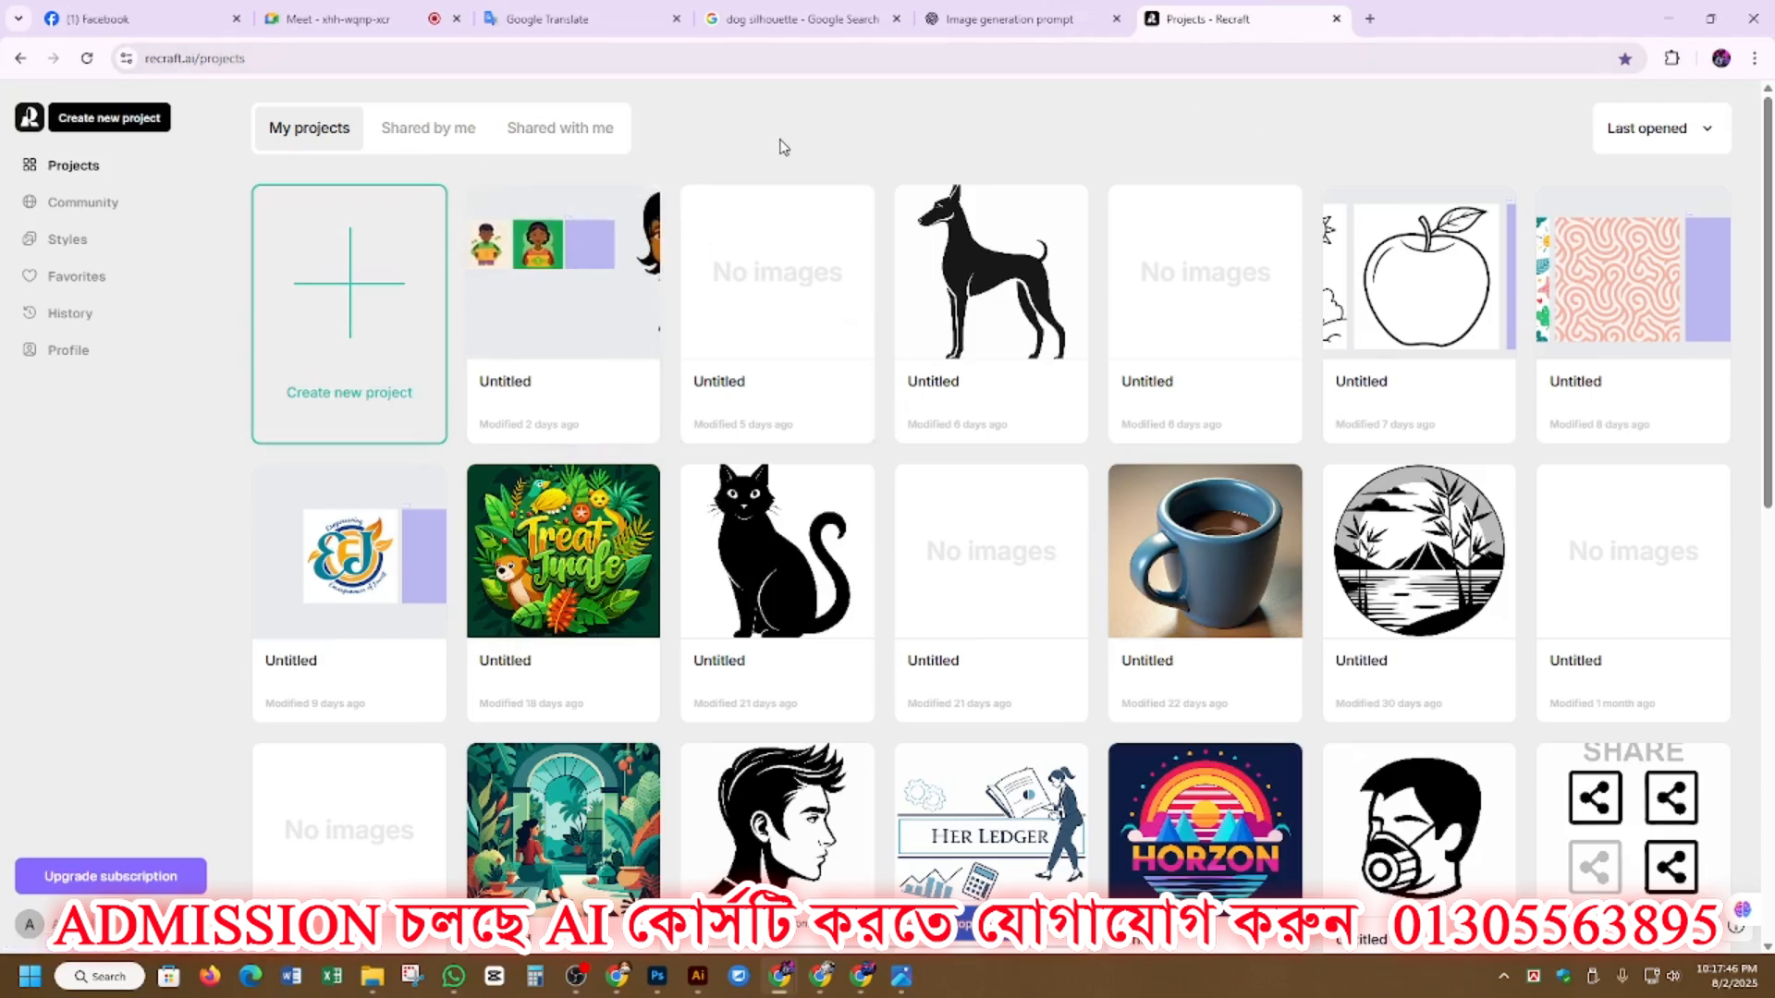
{"action": "left_click", "coordinate": [352, 288]}
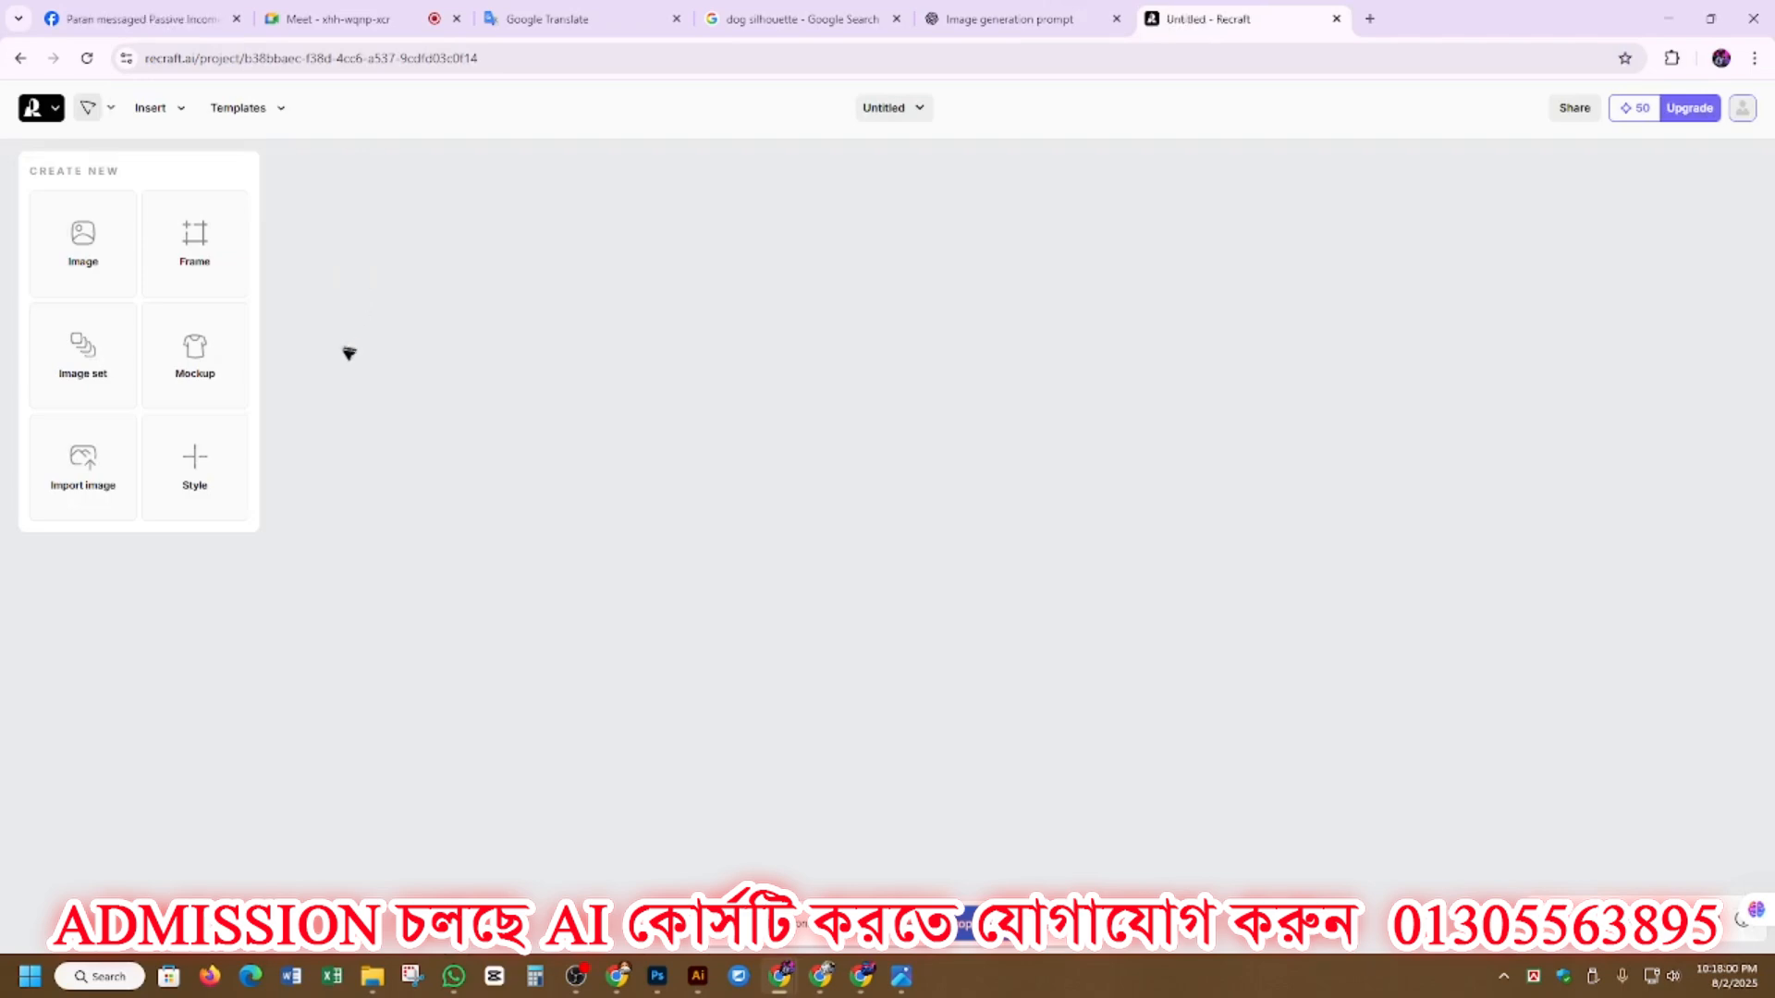
Step: Add a frame to the empty canvas, browse the style library and apply the Vector art style to the frame
{"action": "left_click", "coordinate": [193, 247]}
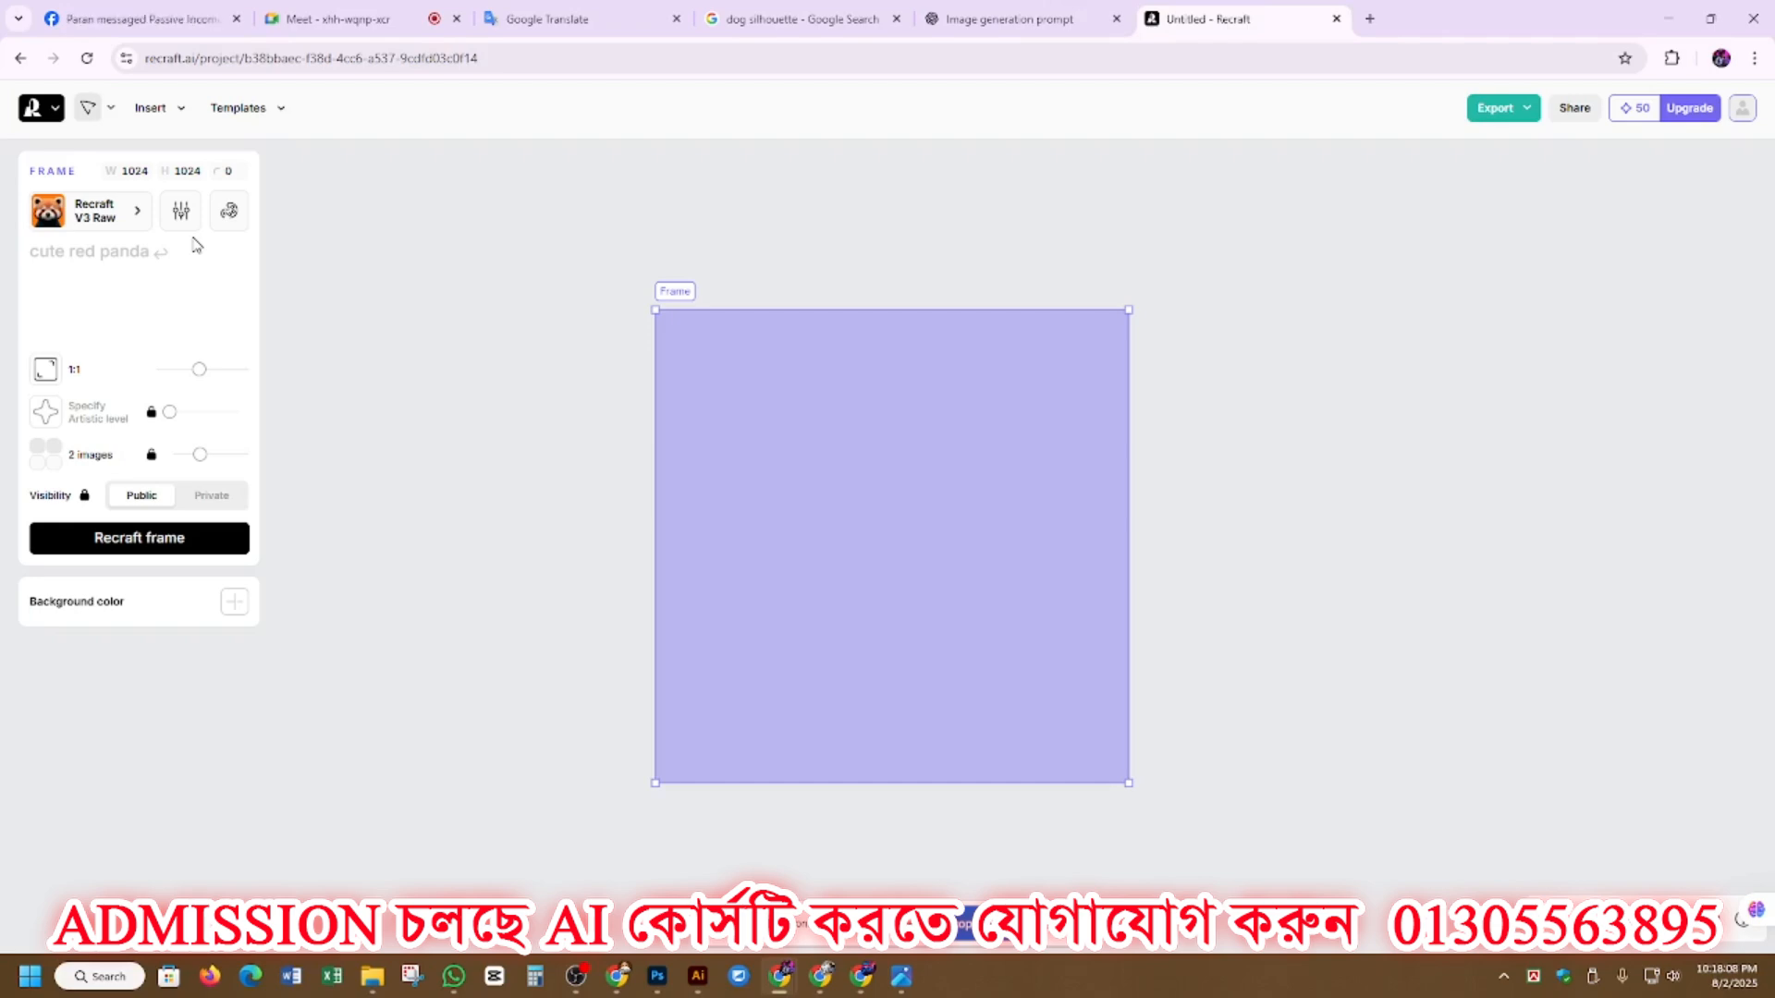
{"action": "left_click", "coordinate": [81, 217]}
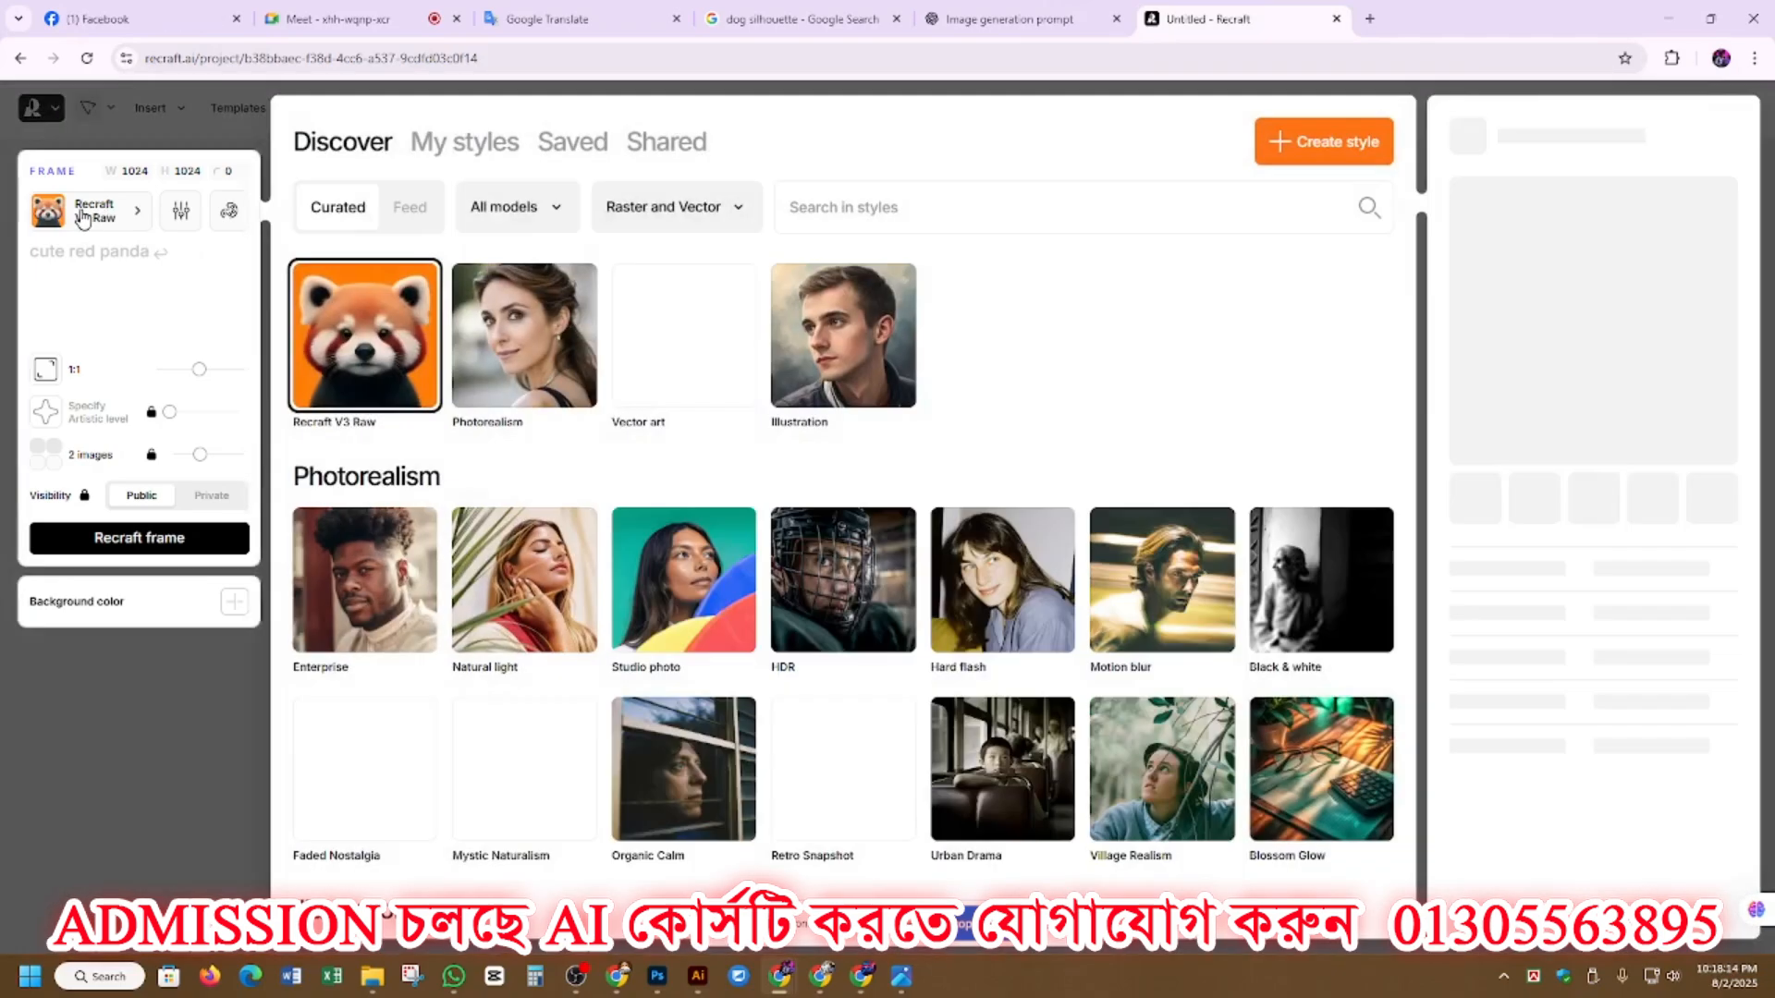
{"action": "scroll", "coordinate": [1021, 363], "scroll_direction": "down", "scroll_amount": 15}
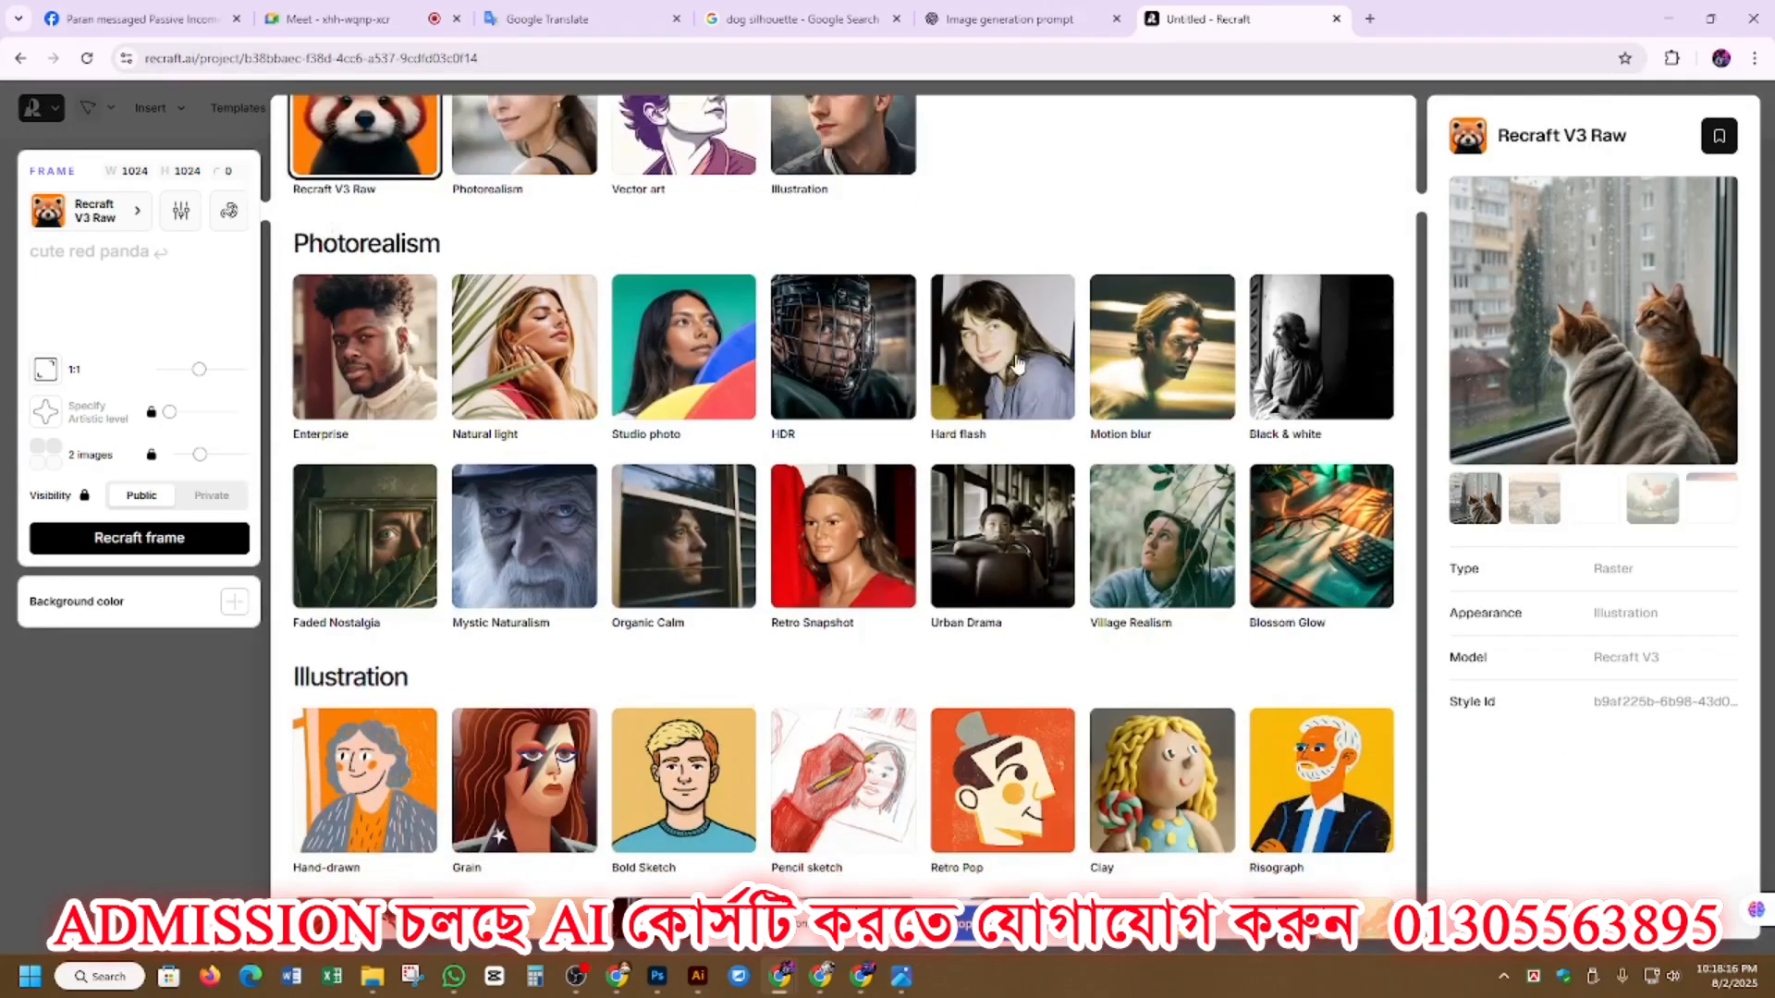
{"action": "scroll", "coordinate": [1017, 363], "scroll_direction": "down", "scroll_amount": 1}
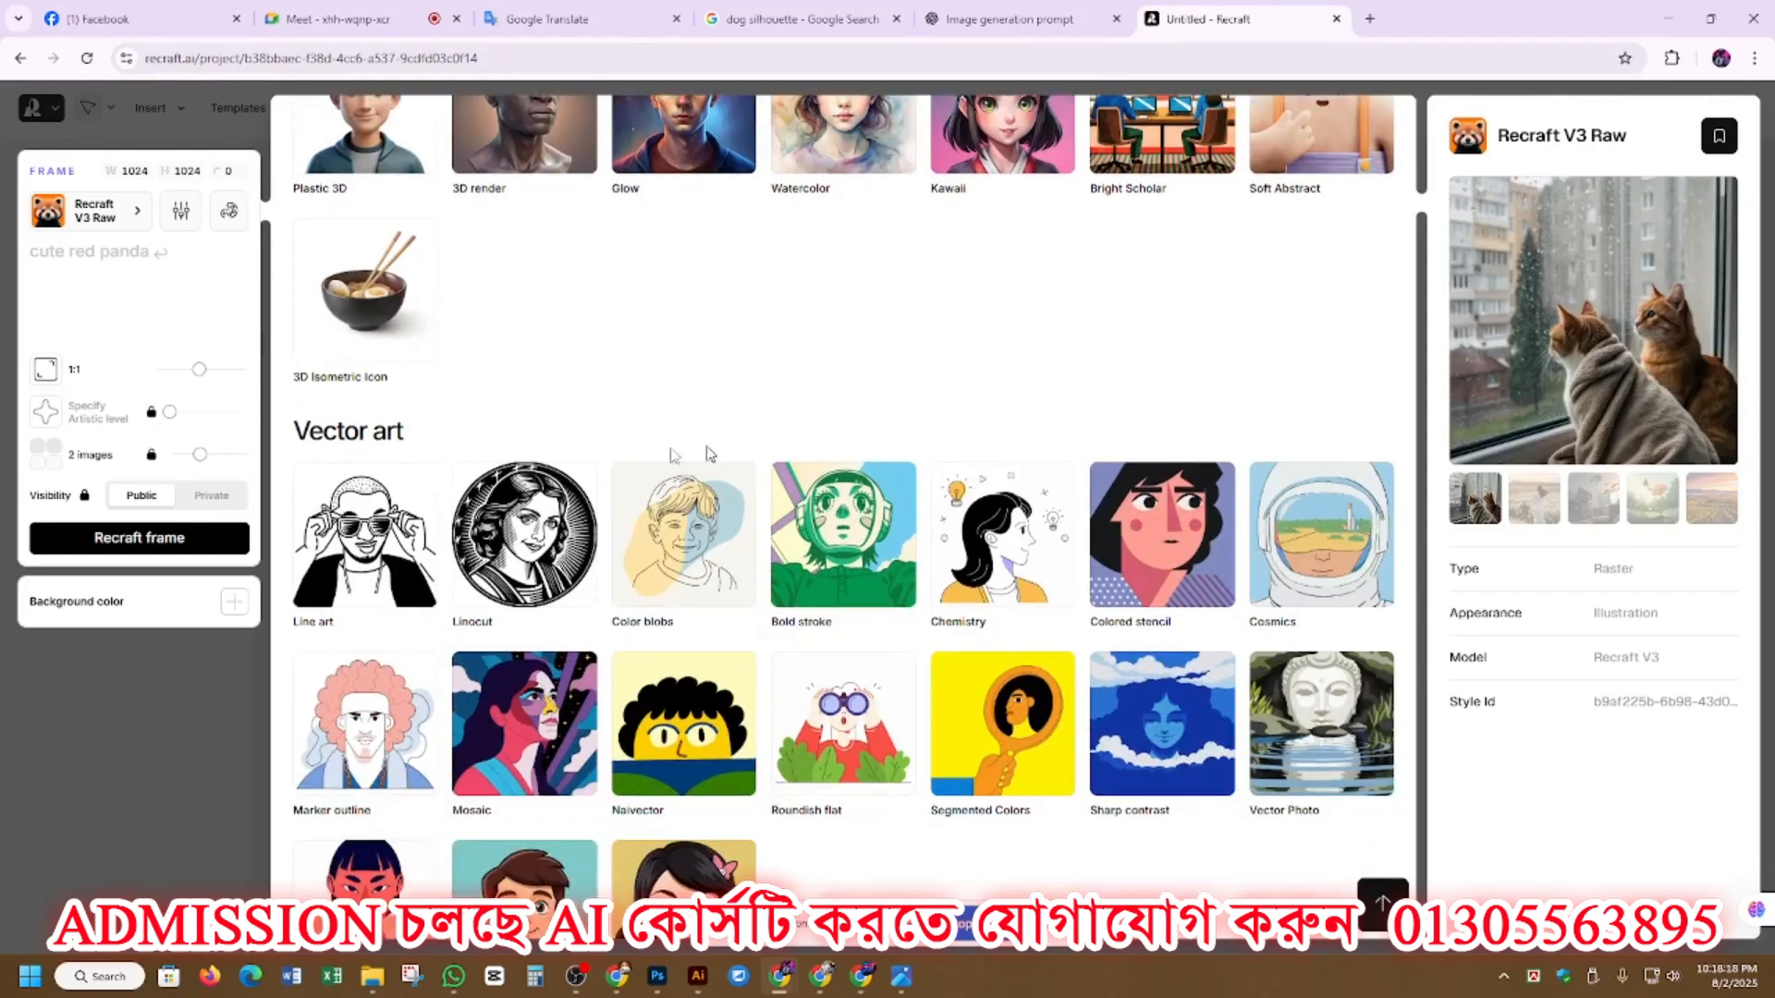
{"action": "scroll", "coordinate": [455, 449], "scroll_direction": "down", "scroll_amount": 2}
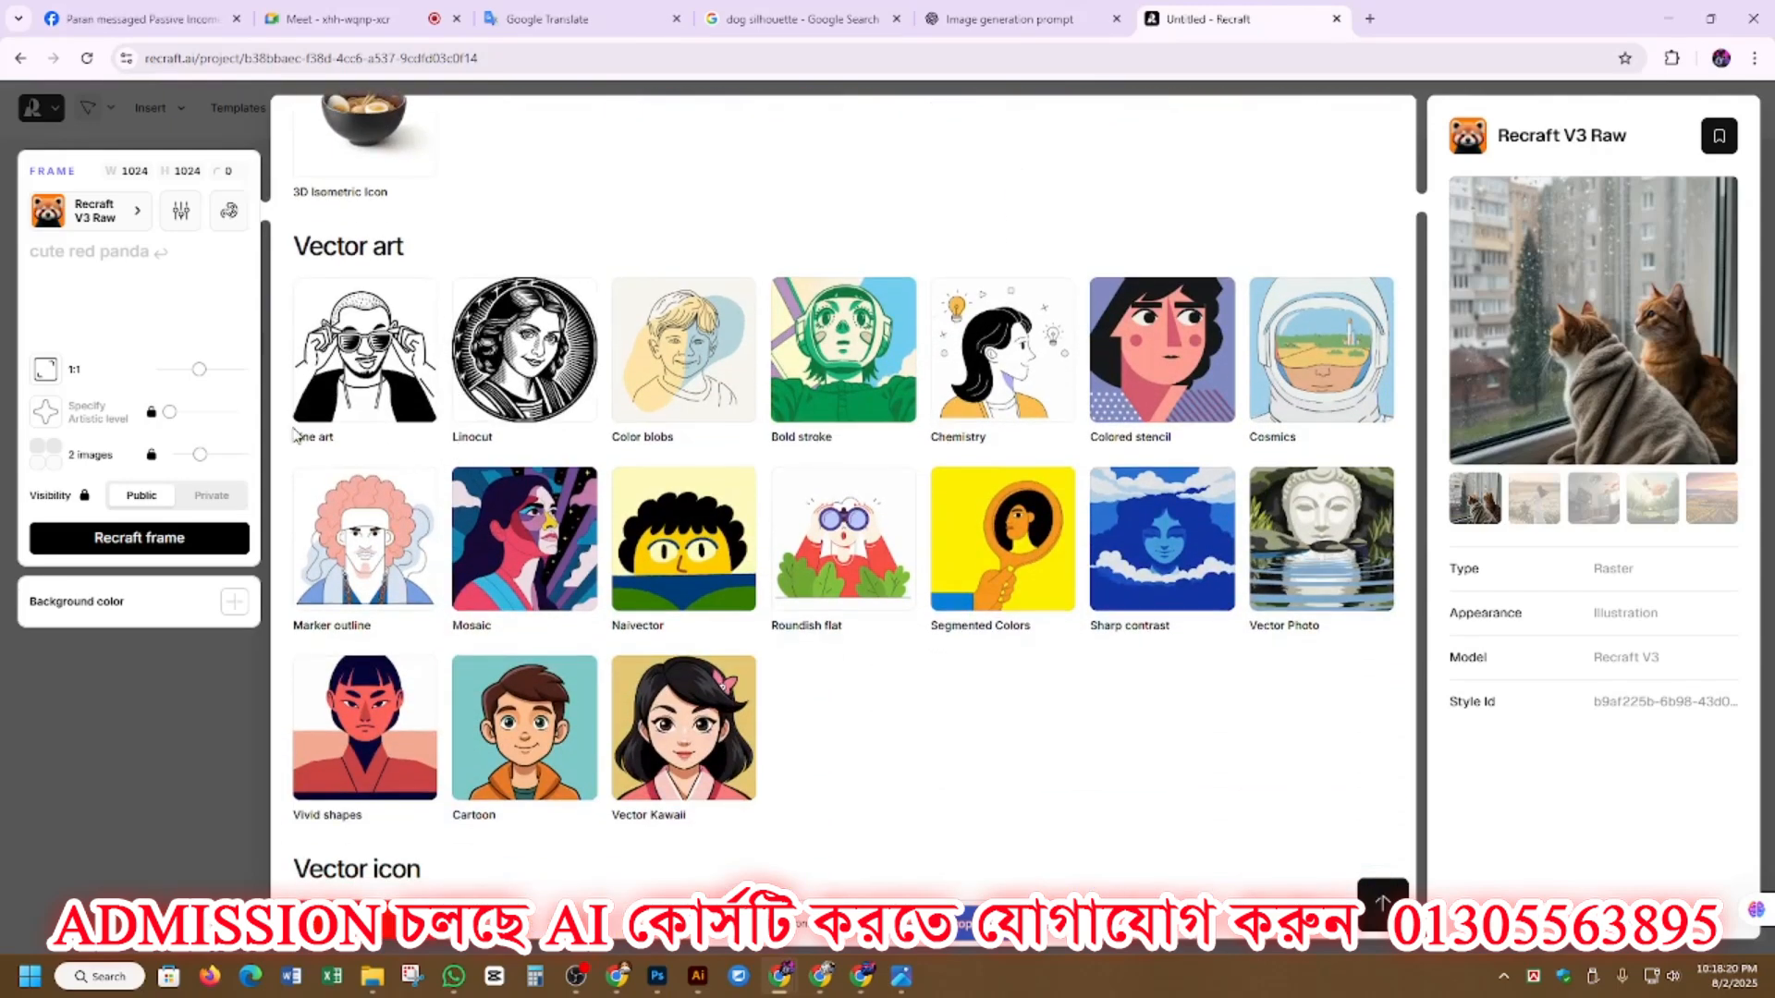
{"action": "mouse_move", "coordinate": [385, 427]}
{"action": "mouse_move", "coordinate": [1142, 588]}
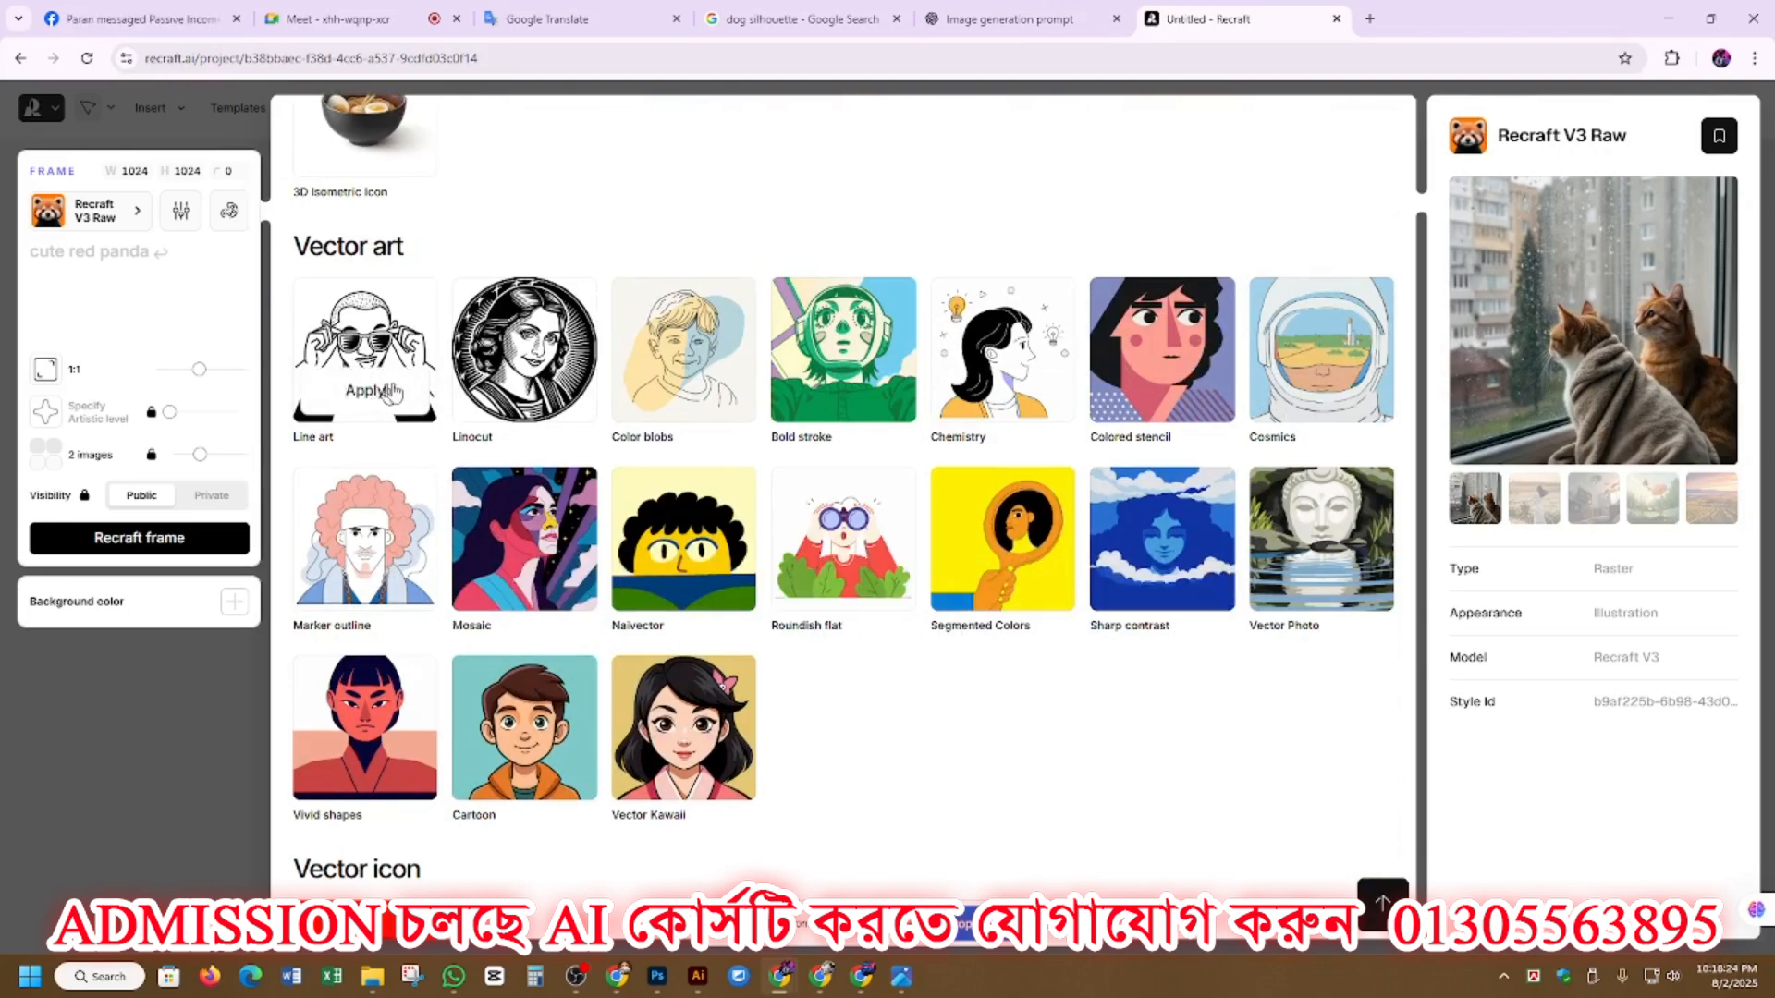
{"action": "mouse_move", "coordinate": [554, 404]}
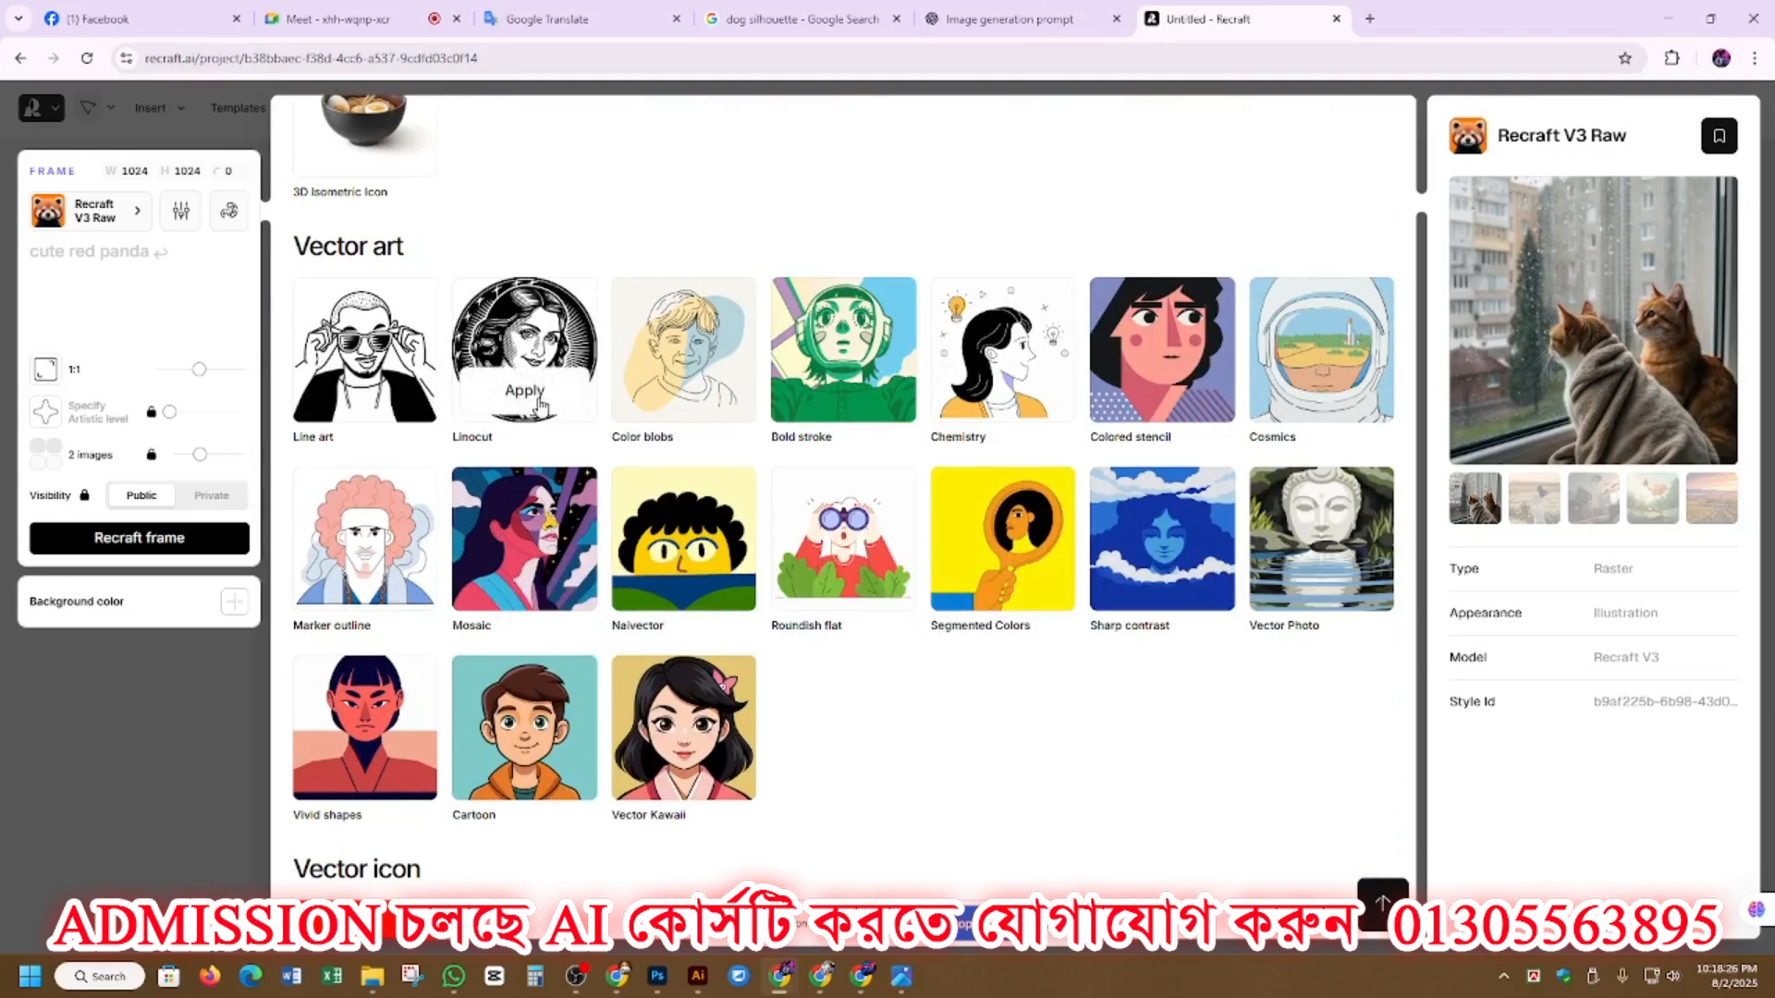
{"action": "scroll", "coordinate": [541, 404], "scroll_direction": "down", "scroll_amount": 5}
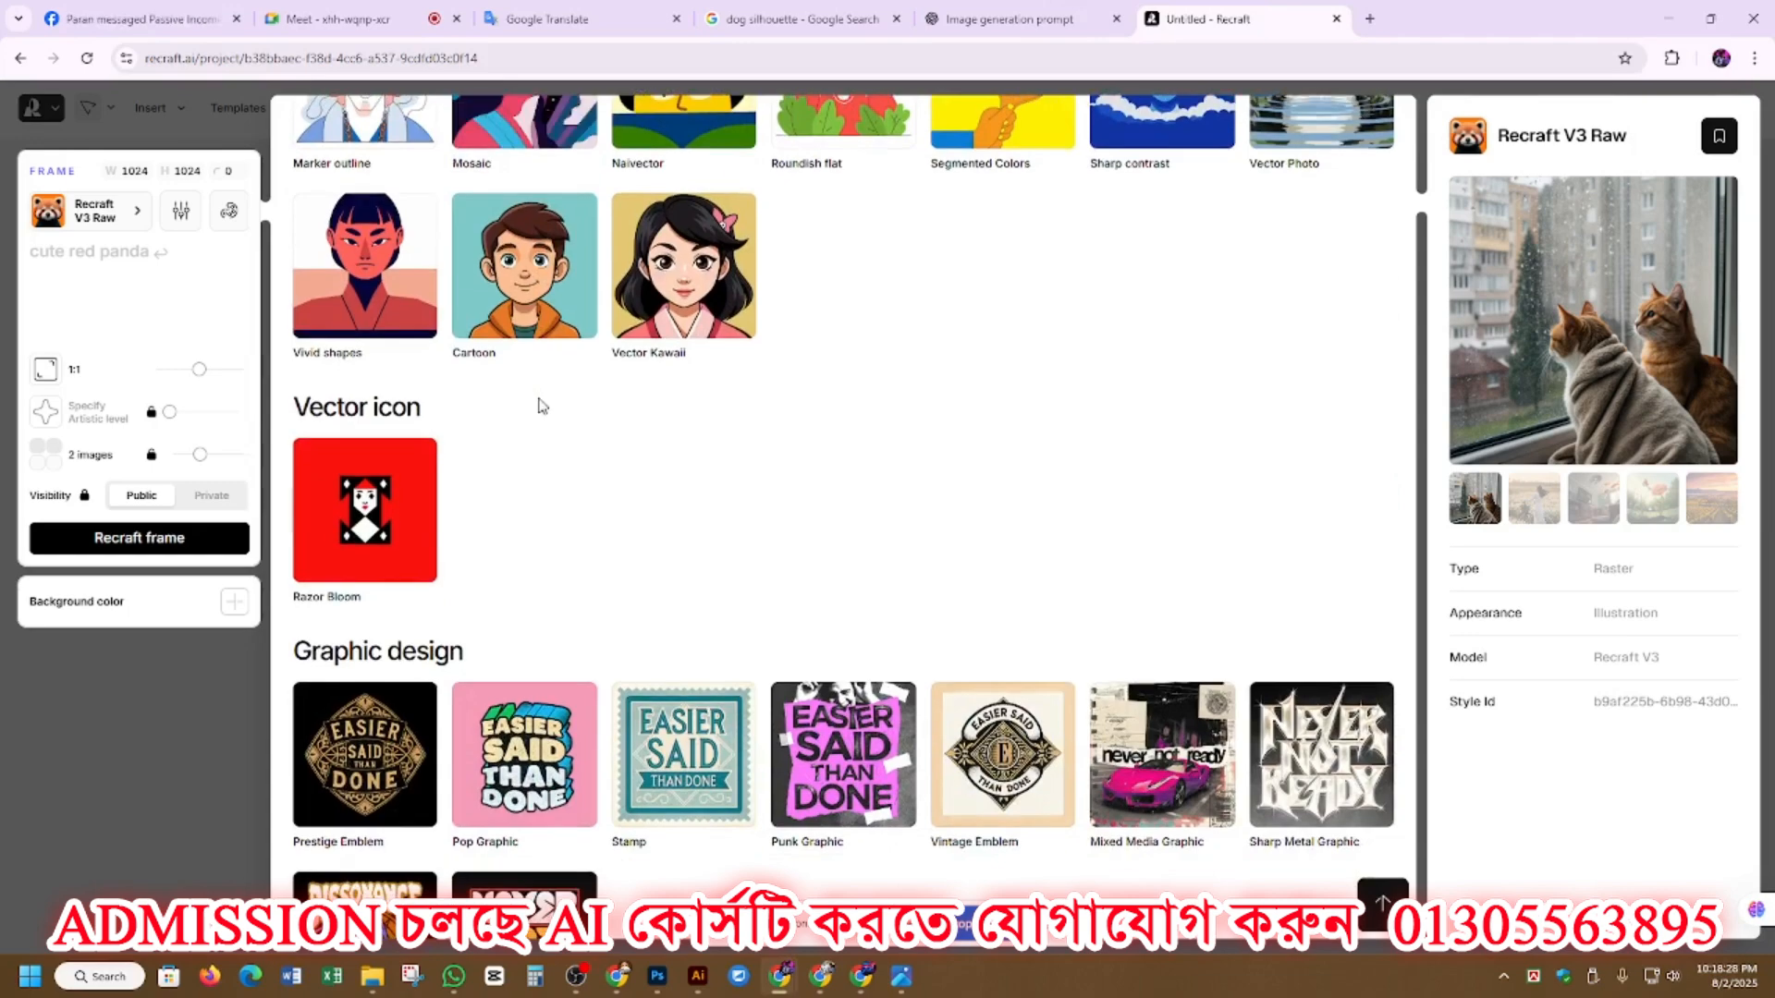
{"action": "scroll", "coordinate": [541, 407], "scroll_direction": "up", "scroll_amount": 5}
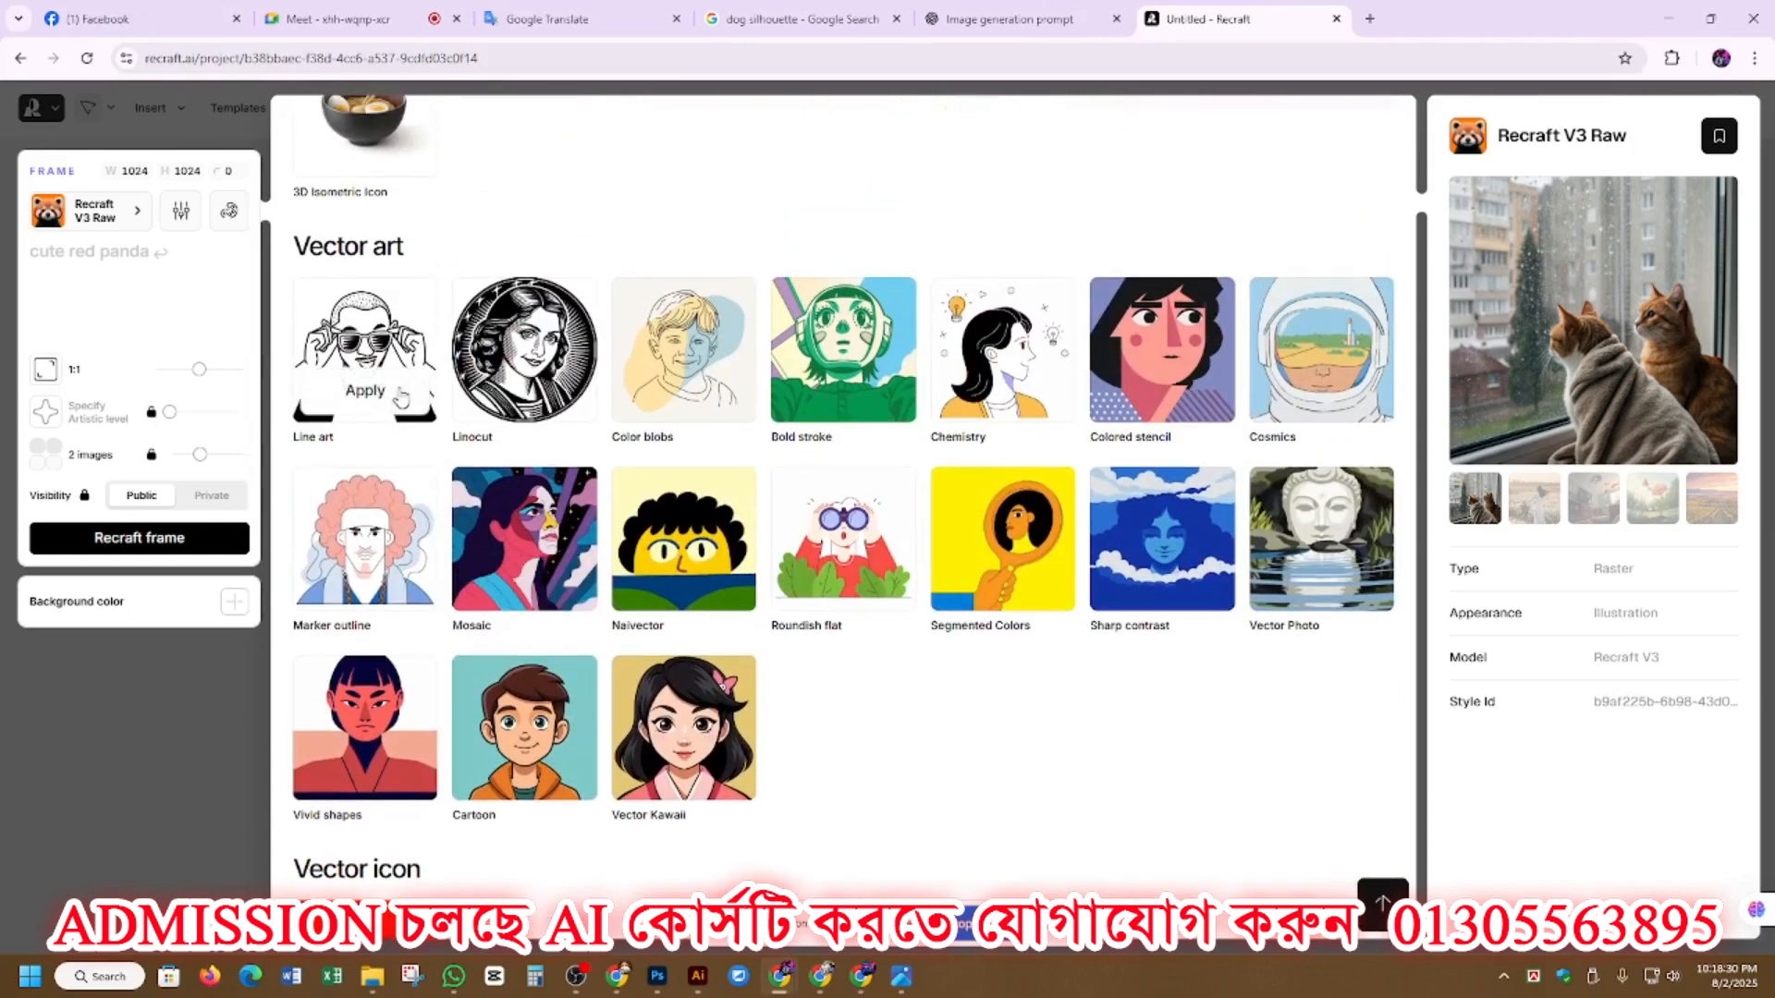
{"action": "scroll", "coordinate": [400, 397], "scroll_direction": "down", "scroll_amount": 16}
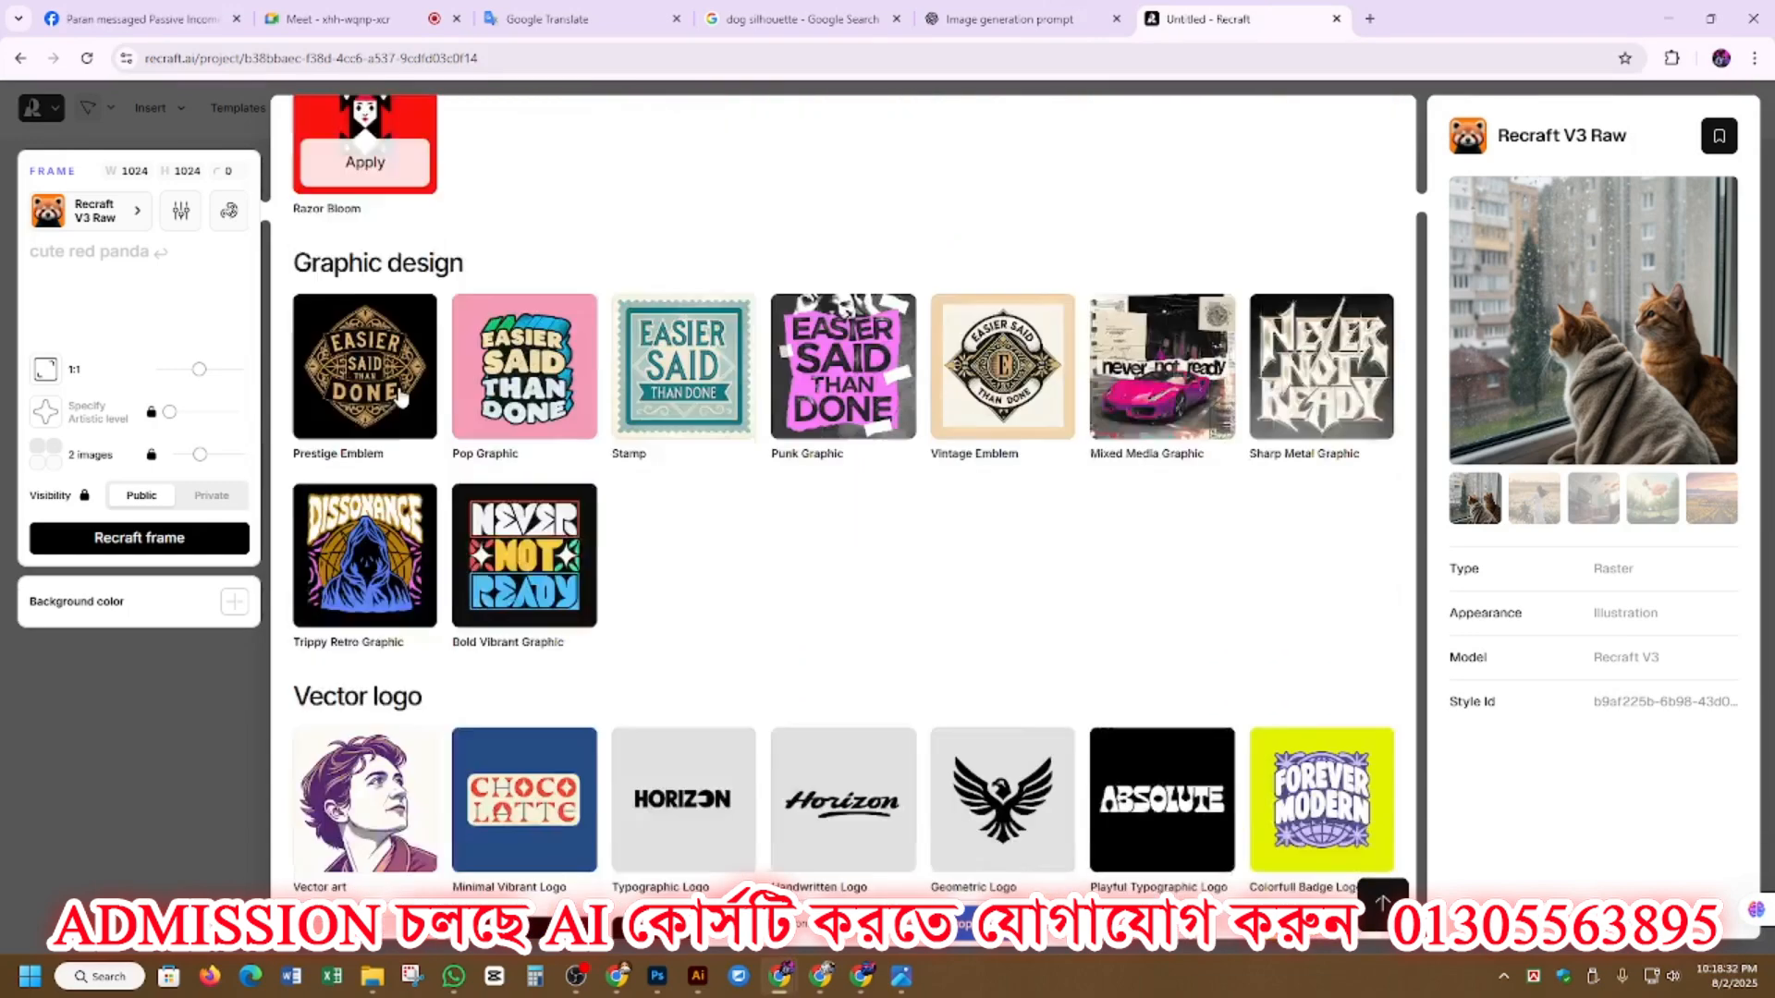
{"action": "scroll", "coordinate": [400, 397], "scroll_direction": "down", "scroll_amount": 9}
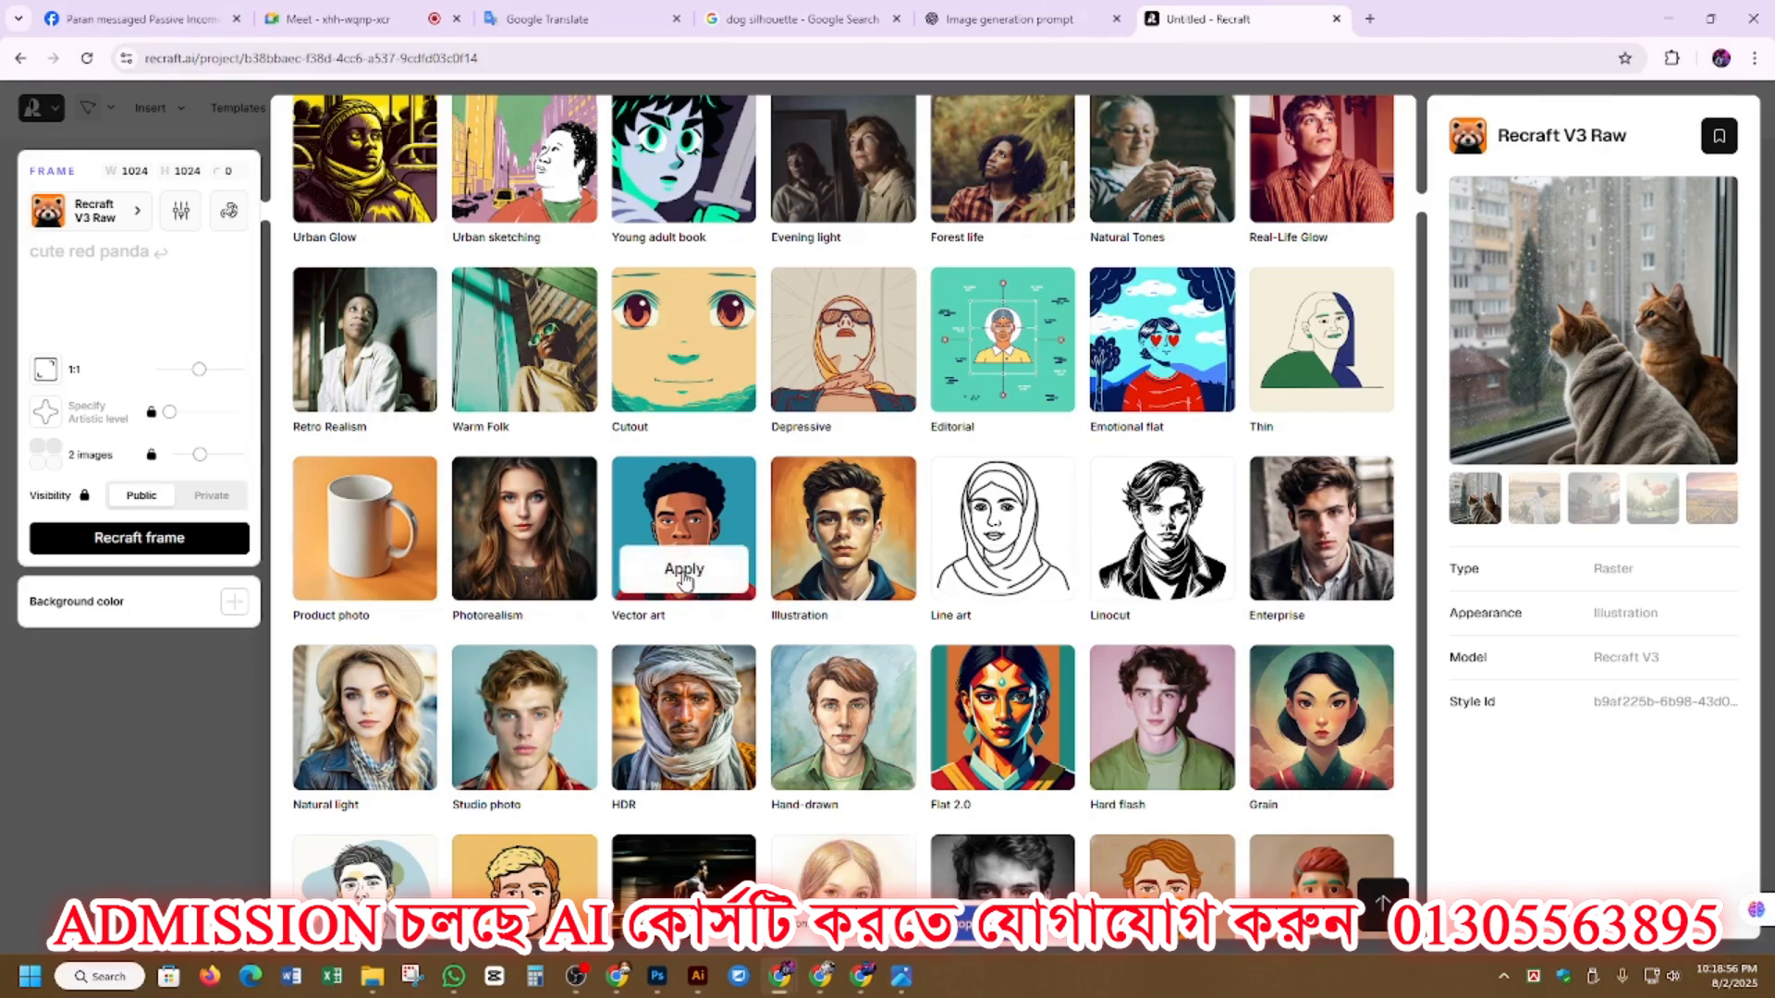
{"action": "left_click", "coordinate": [684, 571]}
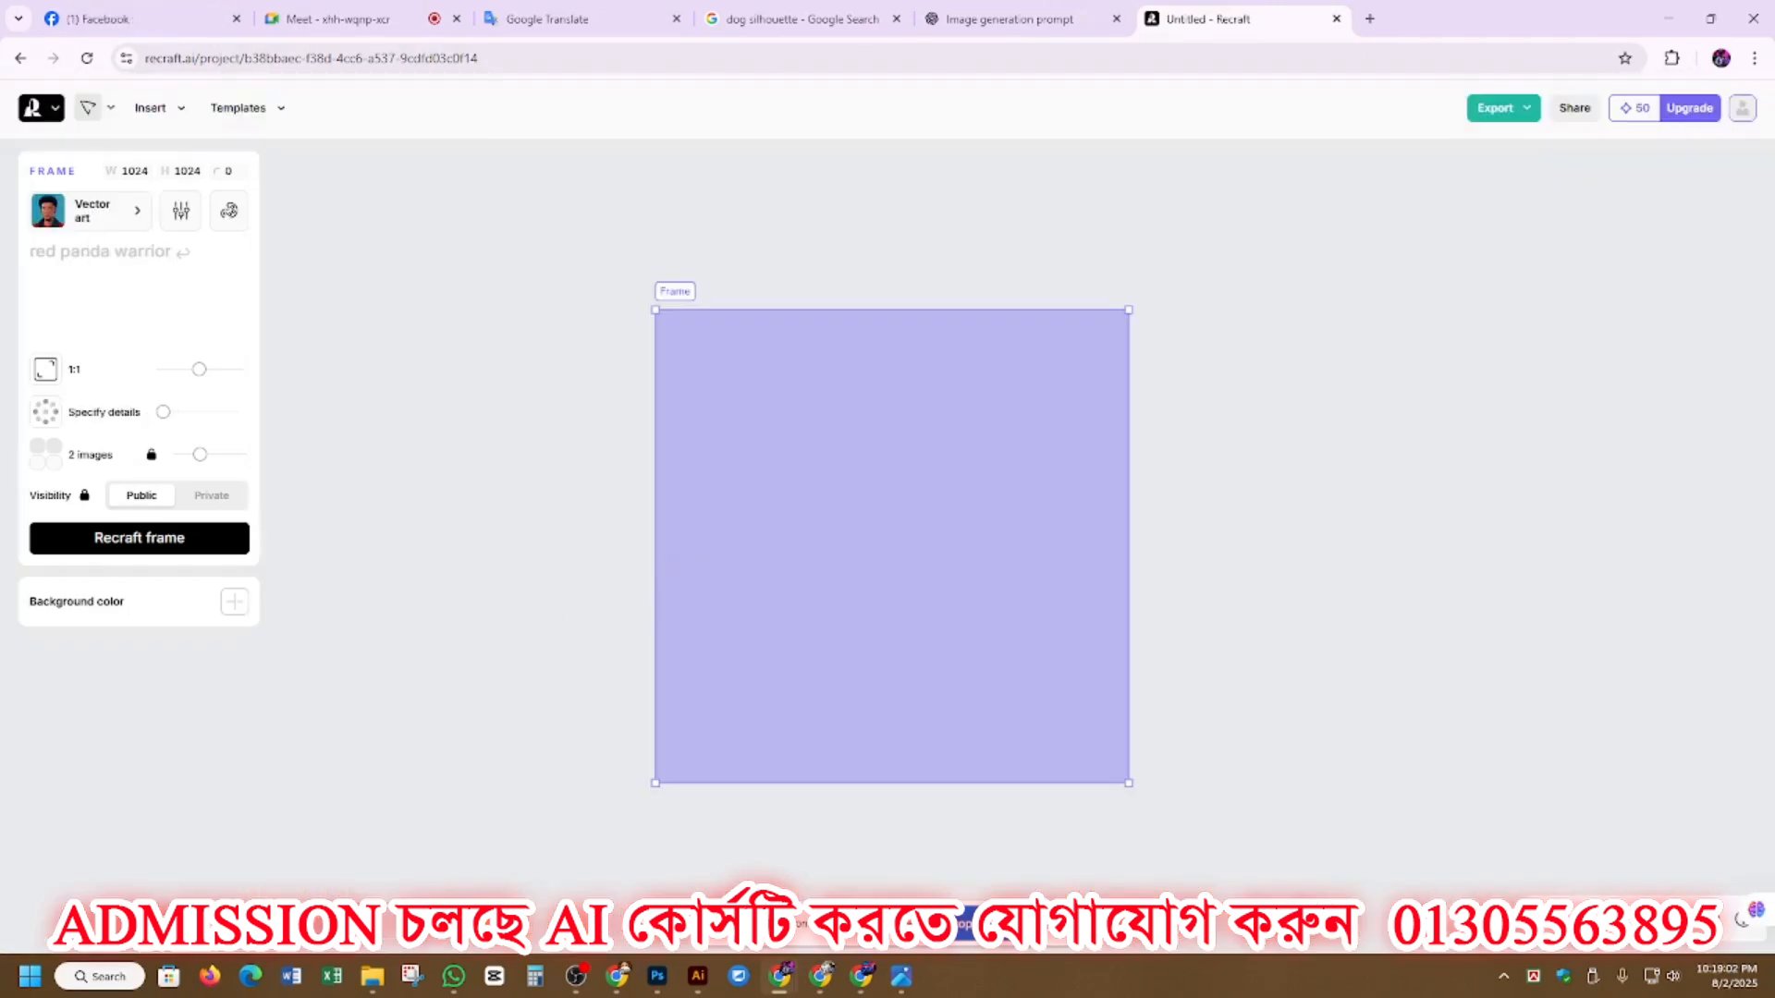
{"action": "left_click", "coordinate": [180, 170]}
{"action": "type", "text": "000"}
{"action": "left_click_drag", "start_coordinate": [656, 364], "coordinate": [649, 364]}
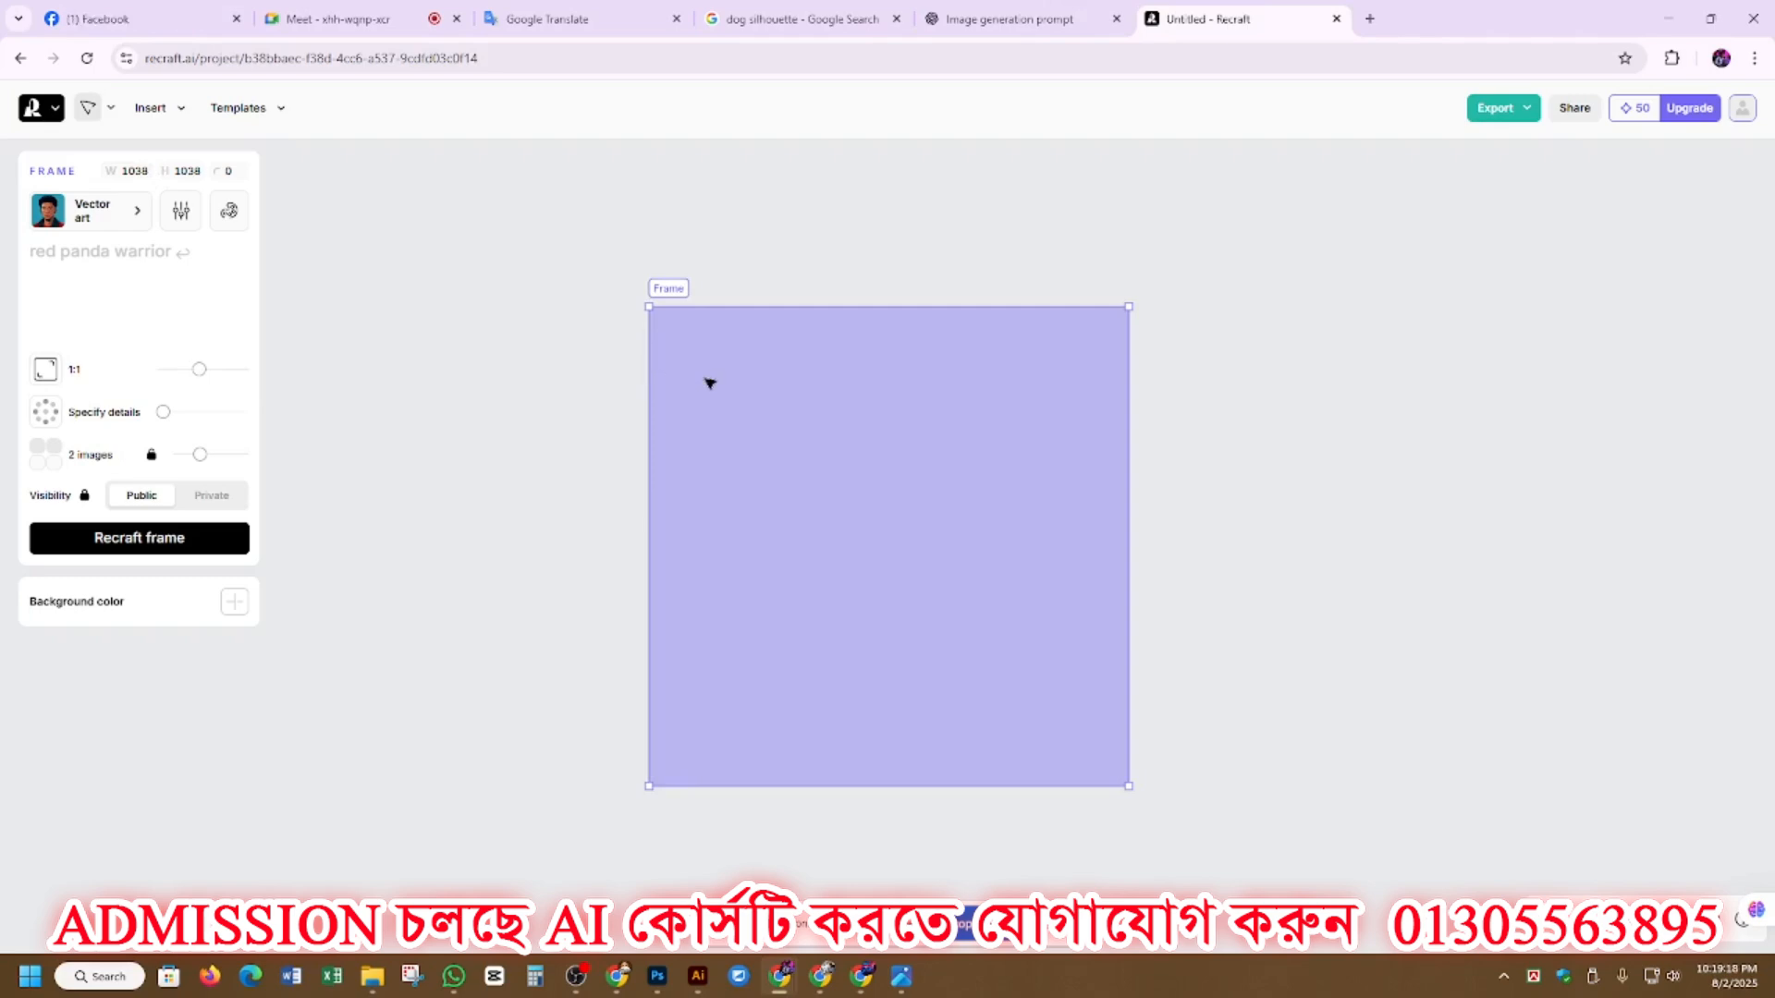
Step: Set both the width and the height of the frame to 4000
{"action": "left_click", "coordinate": [134, 170]}
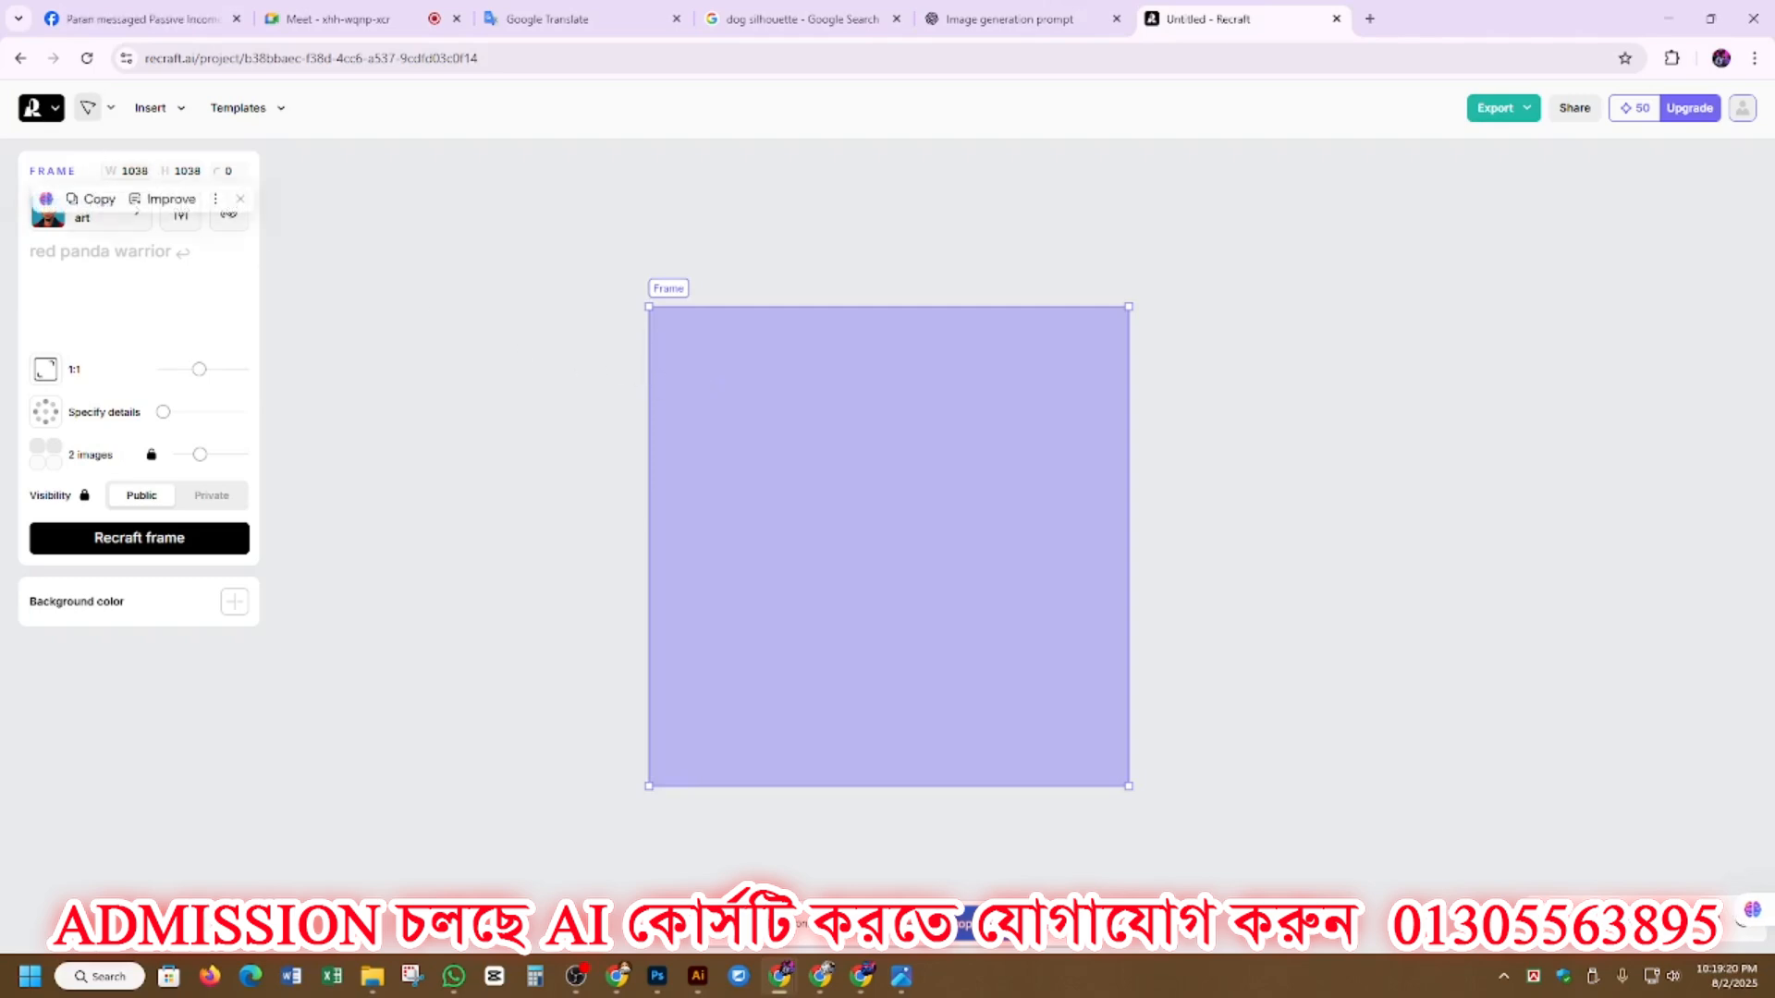
{"action": "type", "text": "4000"}
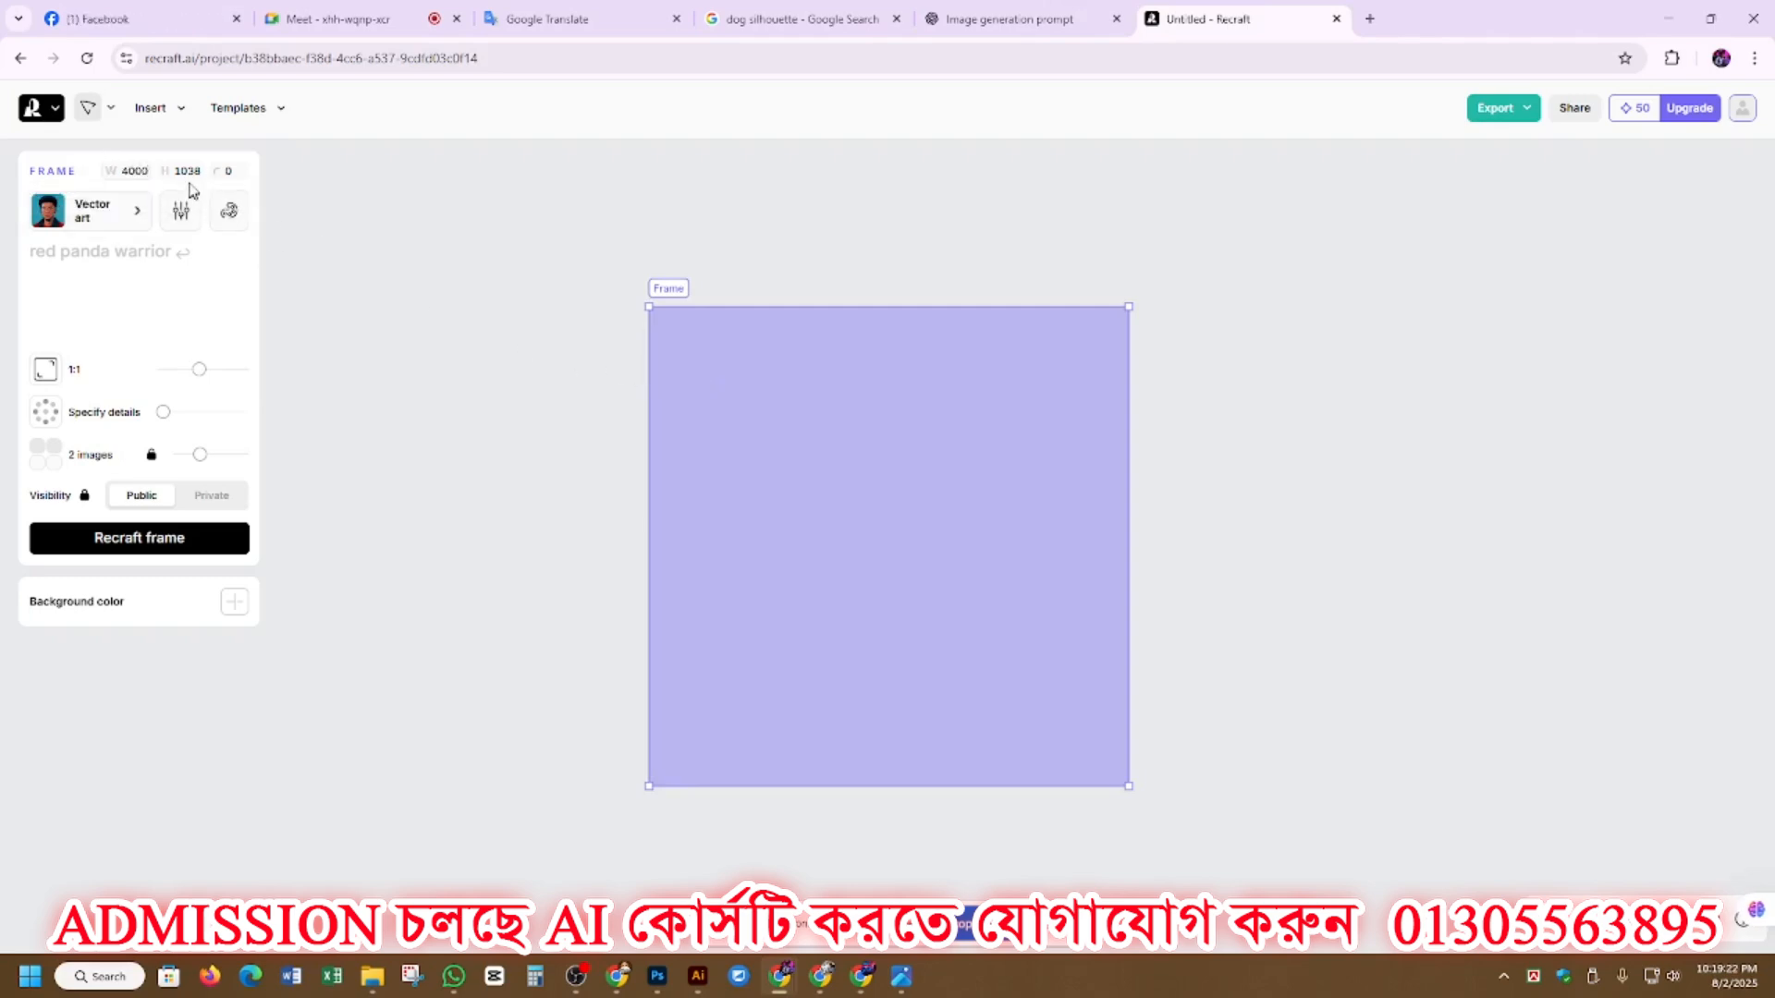
{"action": "key", "text": "Return"}
{"action": "left_click", "coordinate": [186, 170]}
{"action": "type", "text": "4"}
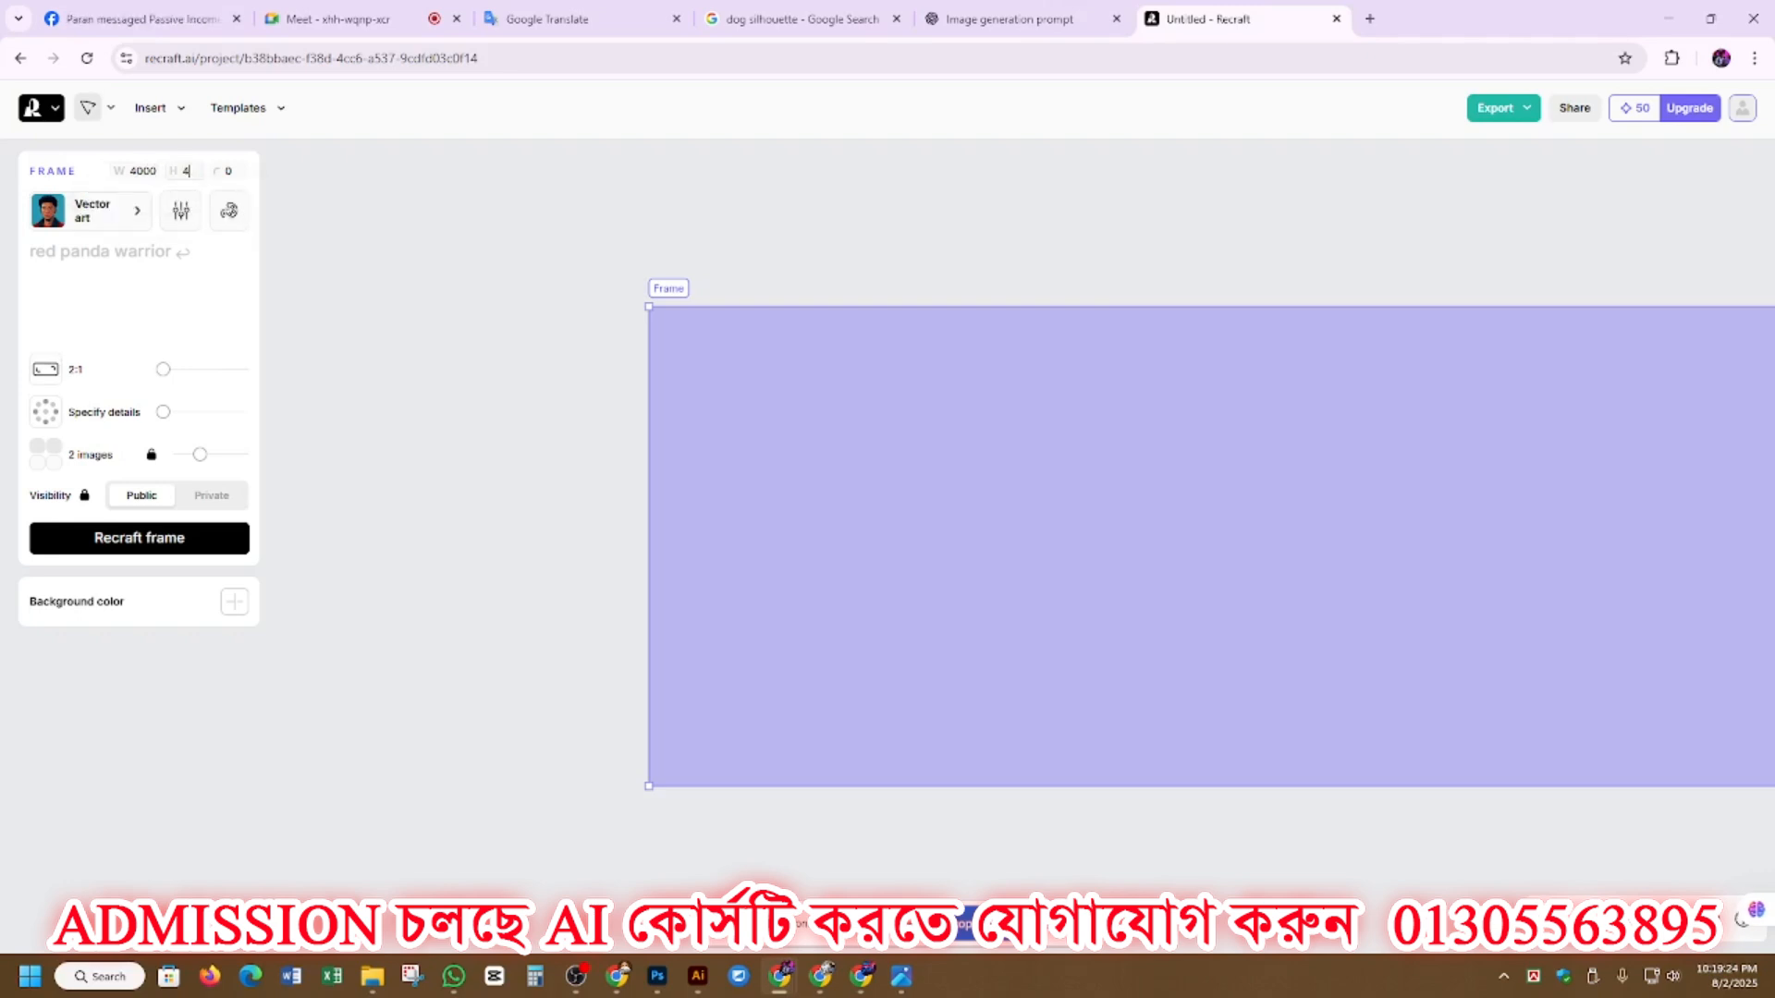
{"action": "type", "text": "000"}
{"action": "key", "text": "Return"}
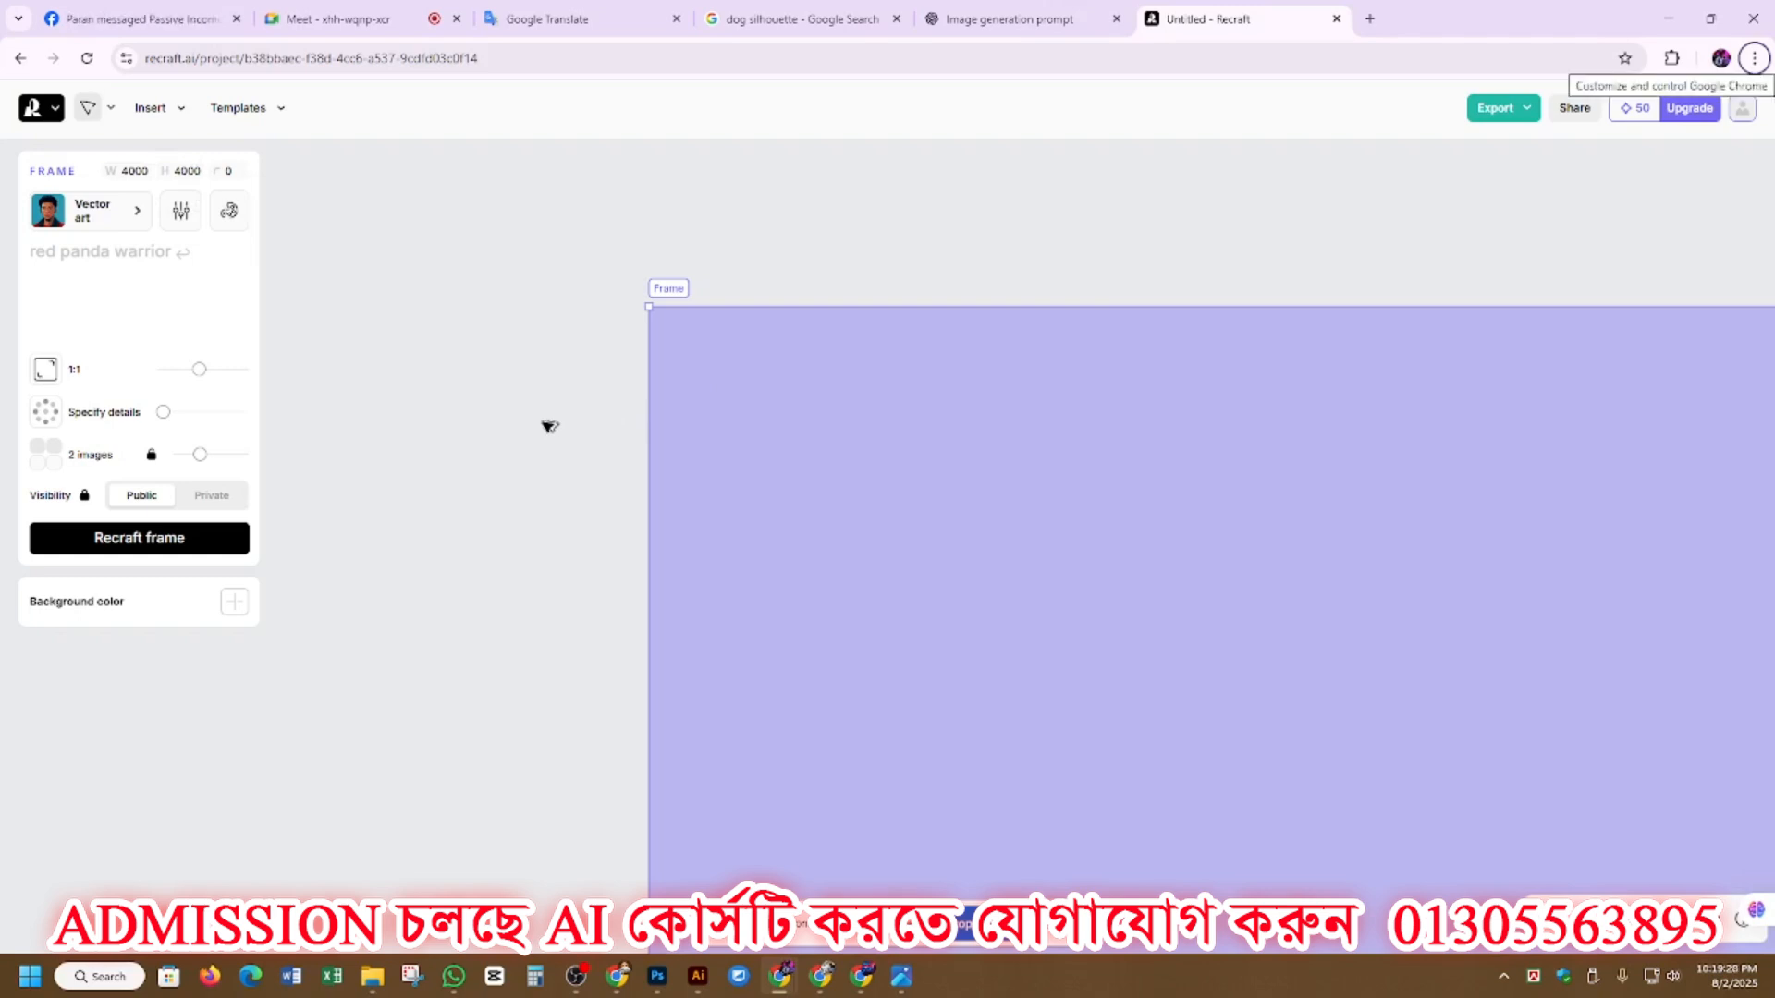
Step: Bring the whole resized frame into view and centre it on the canvas
{"action": "scroll", "coordinate": [525, 425], "scroll_direction": "down", "scroll_amount": 1}
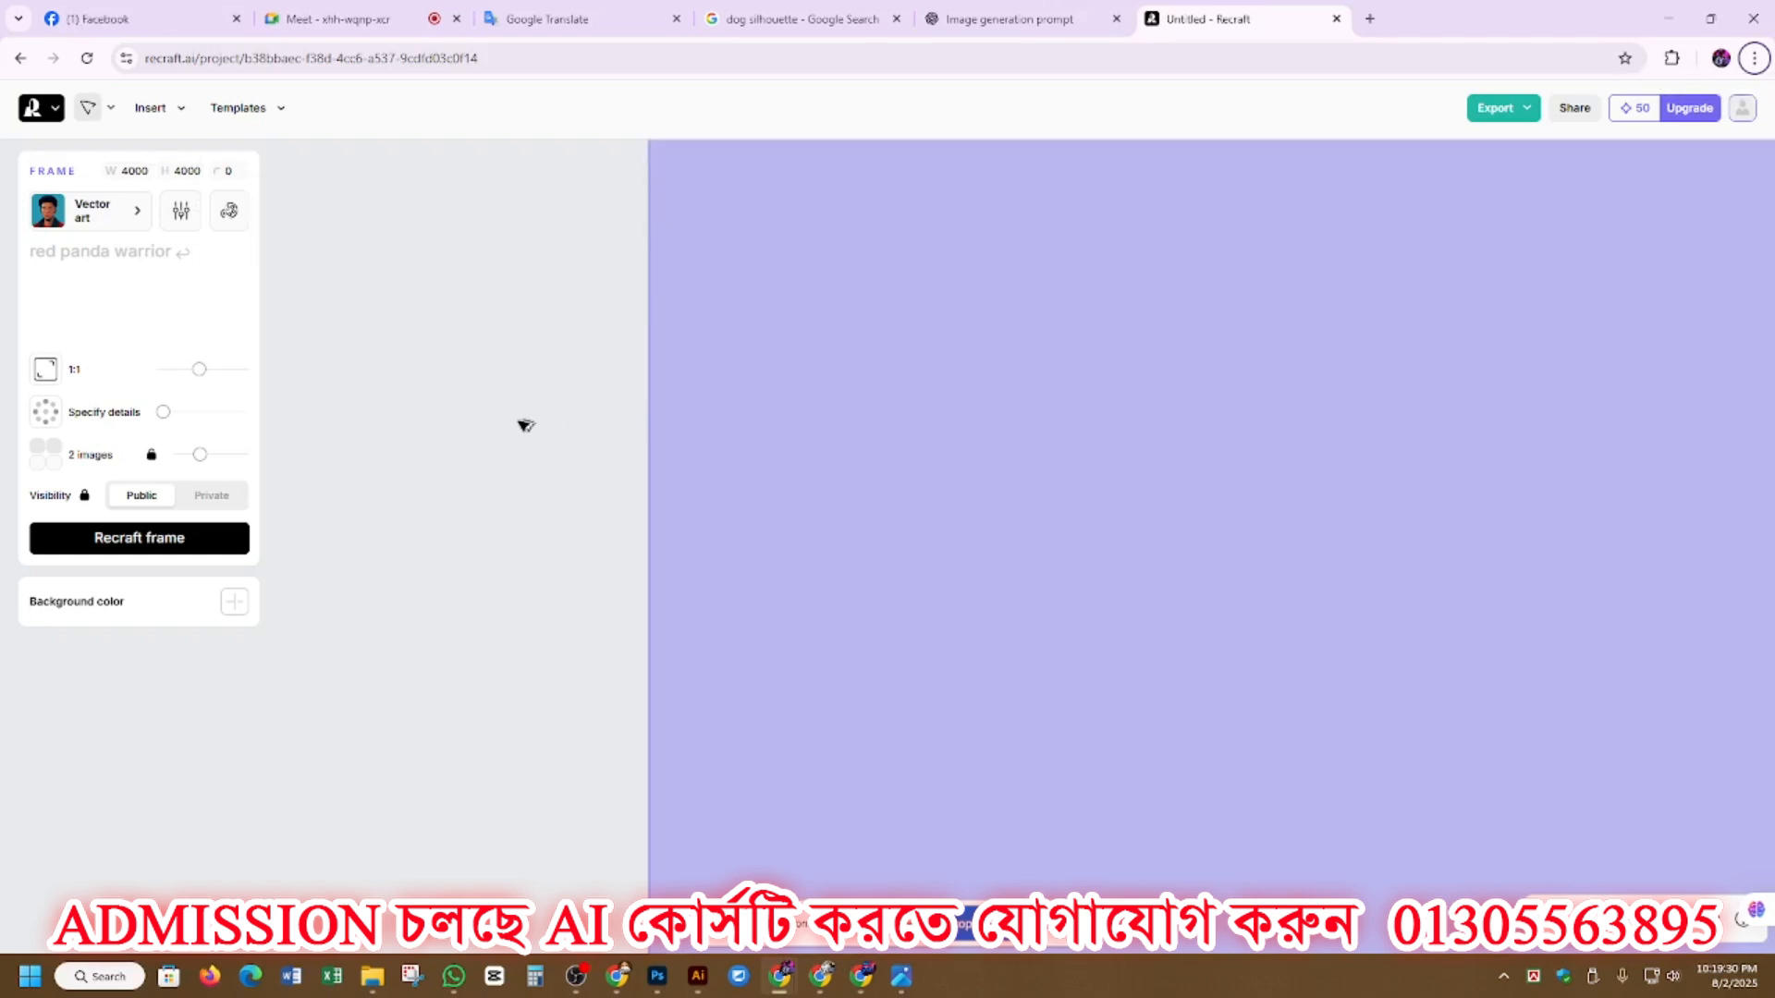
{"action": "scroll", "coordinate": [525, 425], "scroll_direction": "down", "scroll_amount": 3}
{"action": "scroll", "coordinate": [525, 425], "scroll_direction": "down", "scroll_amount": 2}
{"action": "scroll", "coordinate": [602, 475], "scroll_direction": "up", "scroll_amount": 1}
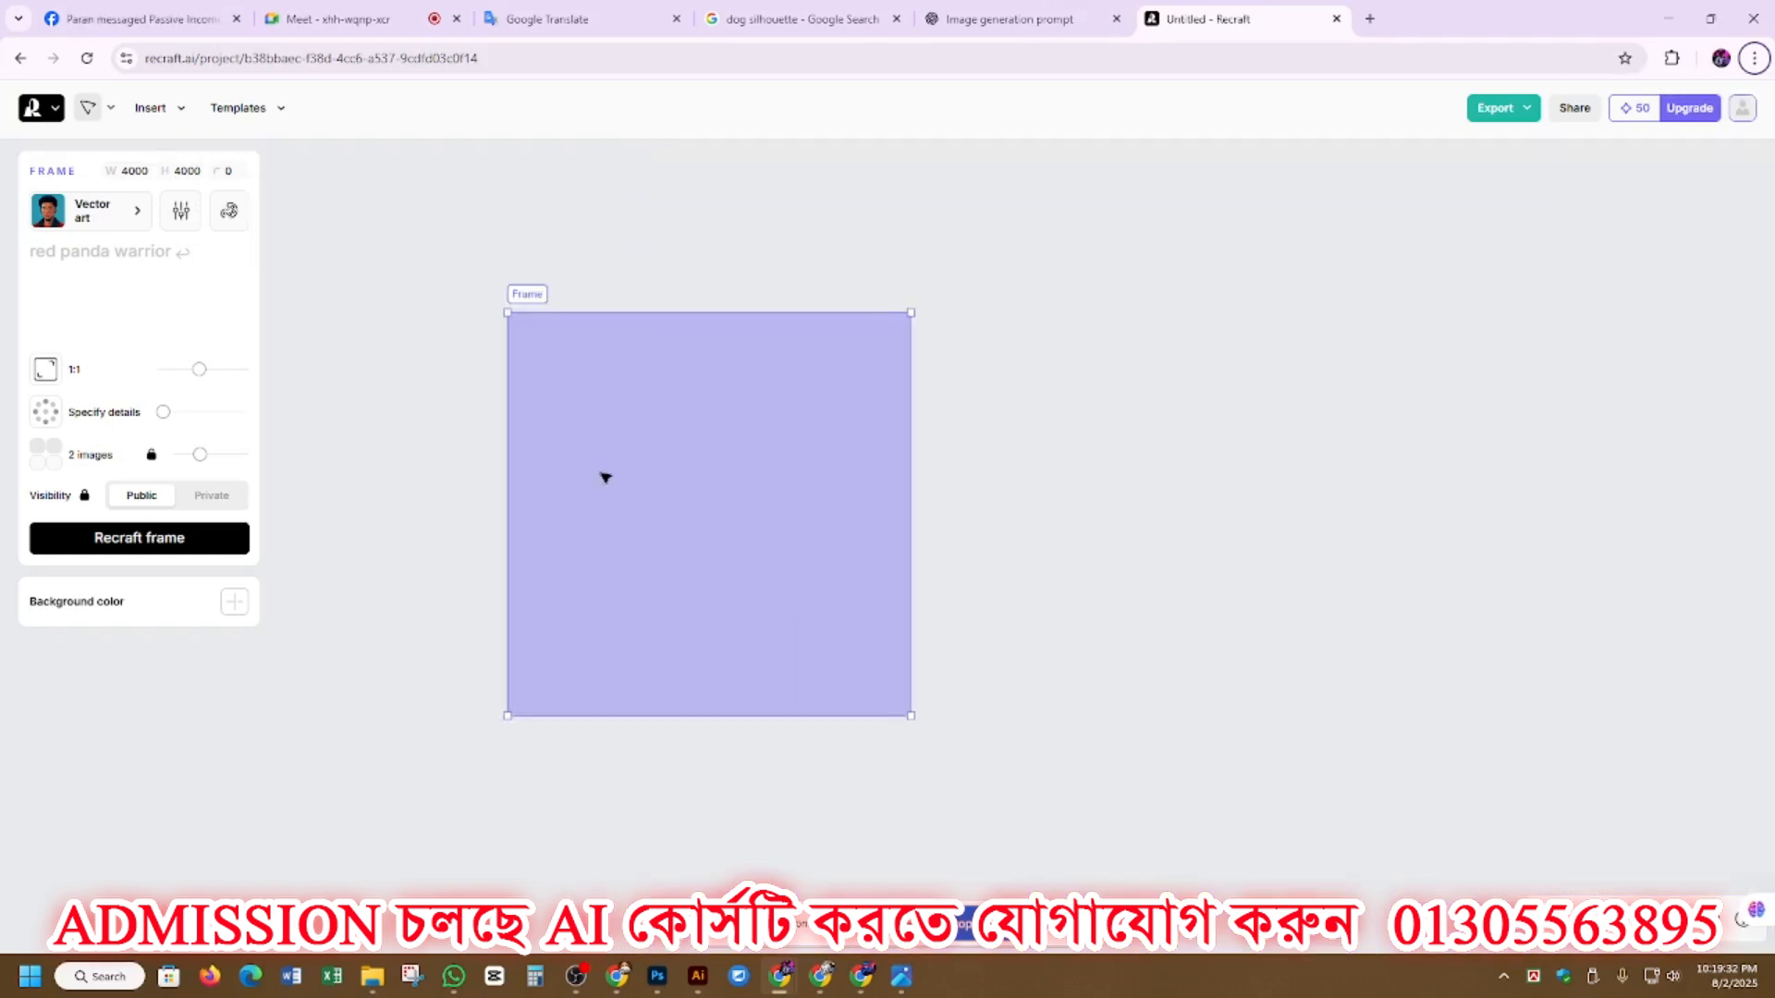
{"action": "scroll", "coordinate": [602, 475], "scroll_direction": "up", "scroll_amount": 2}
{"action": "scroll", "coordinate": [605, 476], "scroll_direction": "down", "scroll_amount": 3}
{"action": "scroll", "coordinate": [605, 475], "scroll_direction": "up", "scroll_amount": 2}
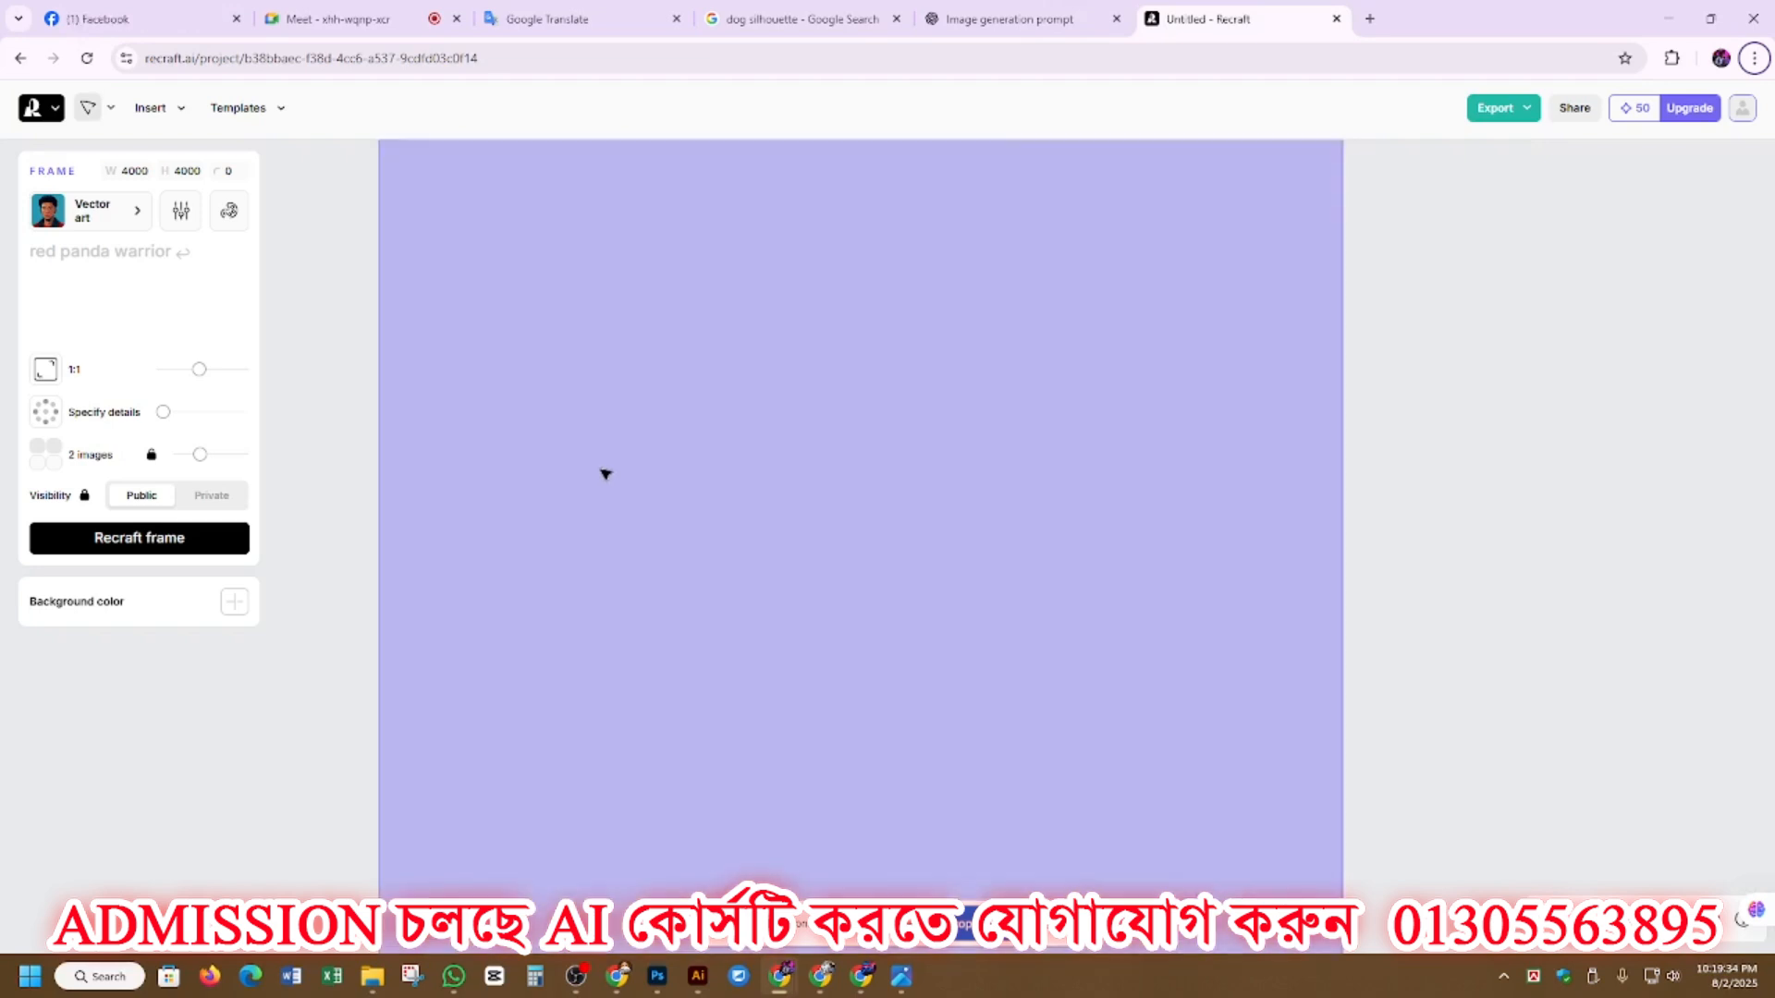
{"action": "scroll", "coordinate": [605, 473], "scroll_direction": "down", "scroll_amount": 2}
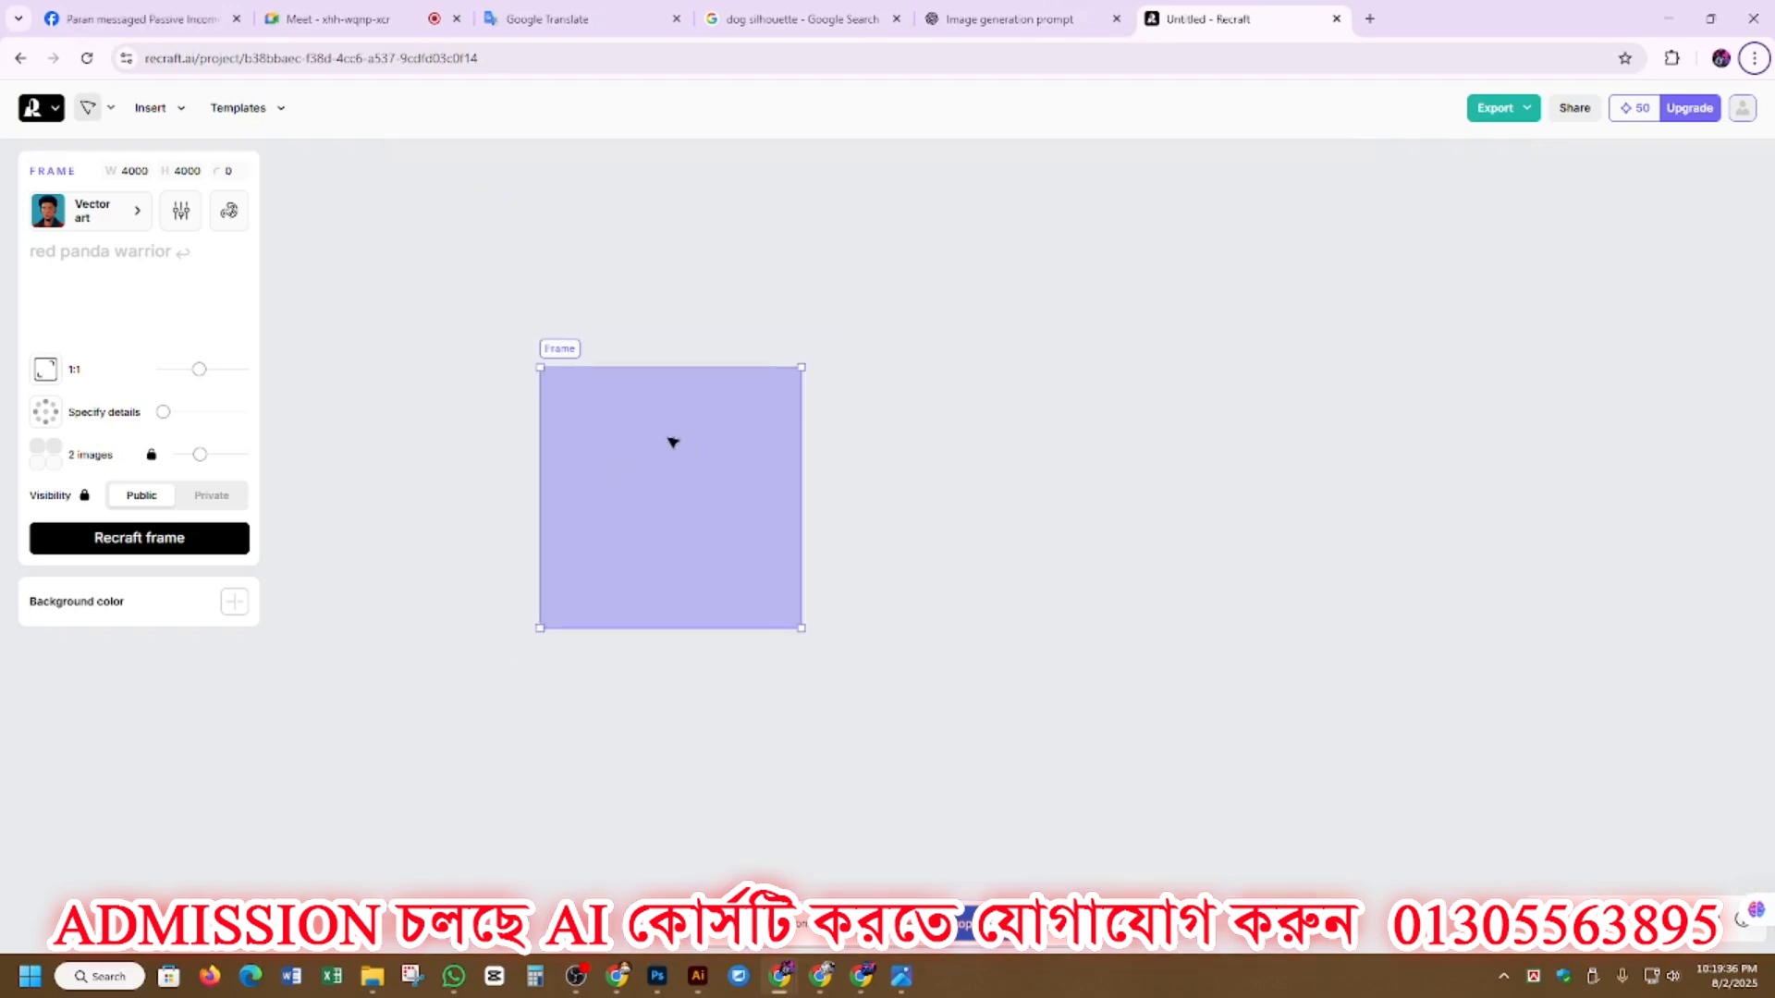
{"action": "left_click_drag", "start_coordinate": [674, 440], "coordinate": [810, 441]}
{"action": "scroll", "coordinate": [841, 582], "scroll_direction": "down", "scroll_amount": 5}
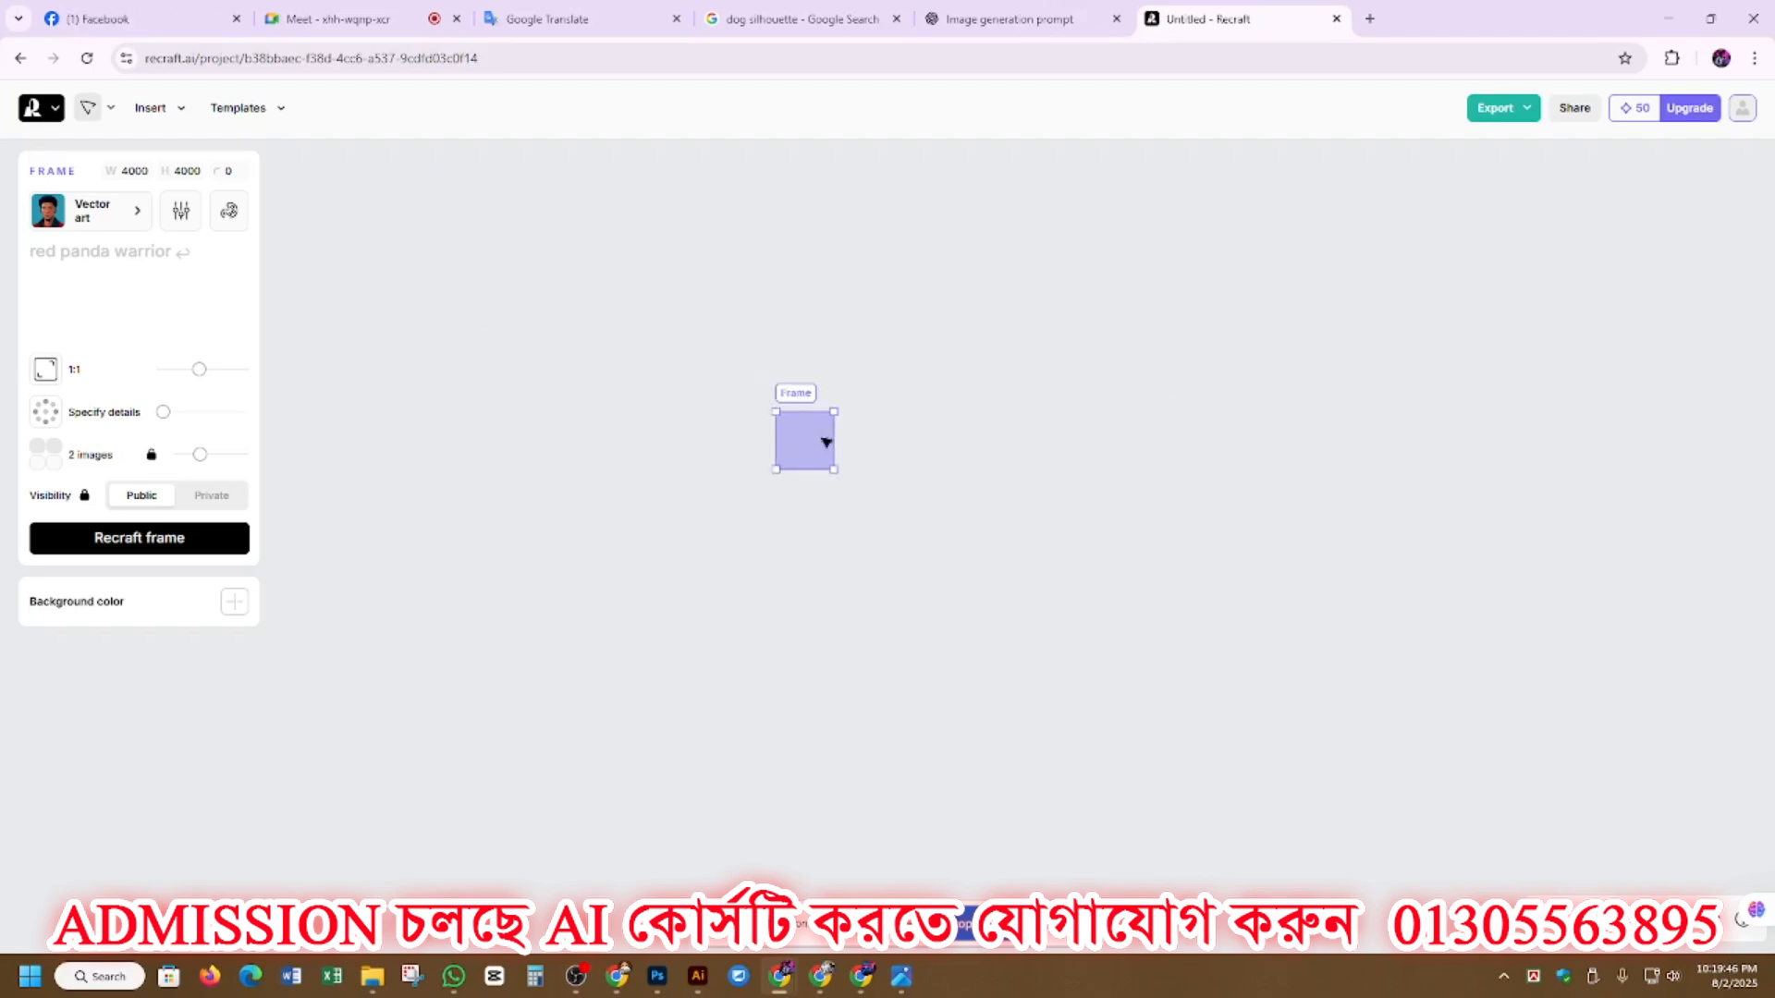
{"action": "scroll", "coordinate": [789, 420], "scroll_direction": "up", "scroll_amount": 10}
{"action": "scroll", "coordinate": [788, 419], "scroll_direction": "down", "scroll_amount": 4}
{"action": "scroll", "coordinate": [788, 419], "scroll_direction": "up", "scroll_amount": 3}
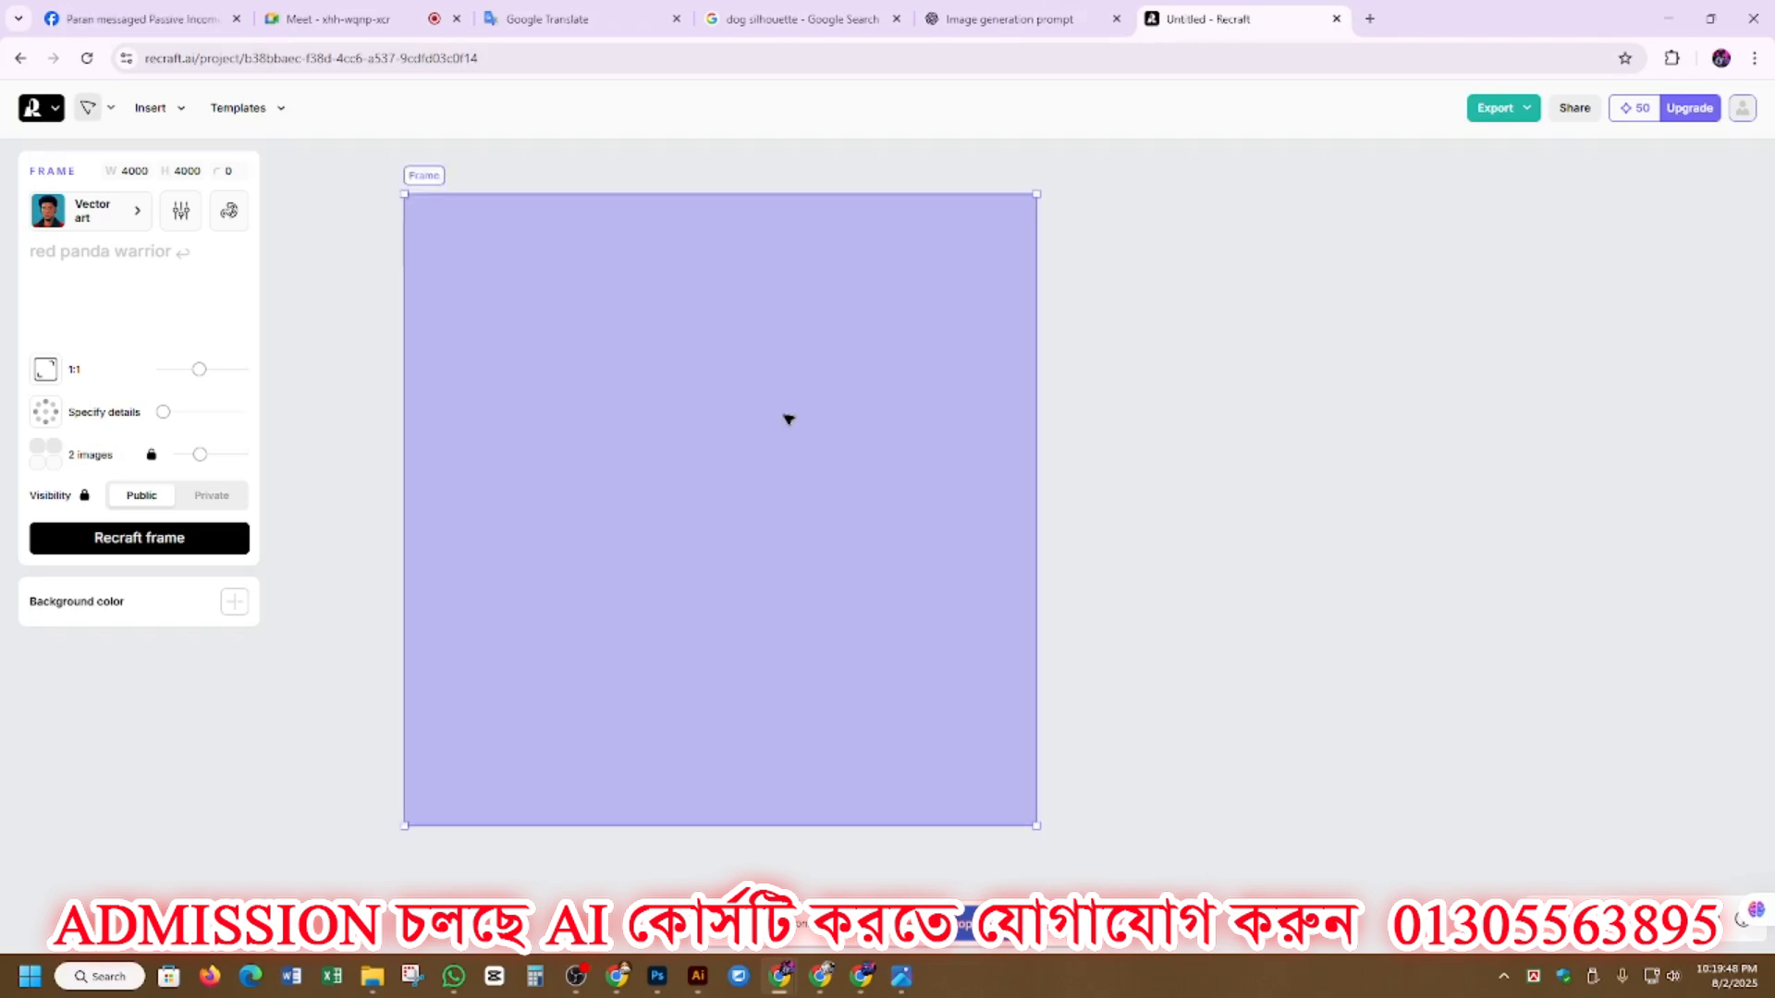
{"action": "scroll", "coordinate": [789, 420], "scroll_direction": "down", "scroll_amount": 3}
{"action": "scroll", "coordinate": [789, 419], "scroll_direction": "up", "scroll_amount": 2}
{"action": "scroll", "coordinate": [788, 420], "scroll_direction": "down", "scroll_amount": 2}
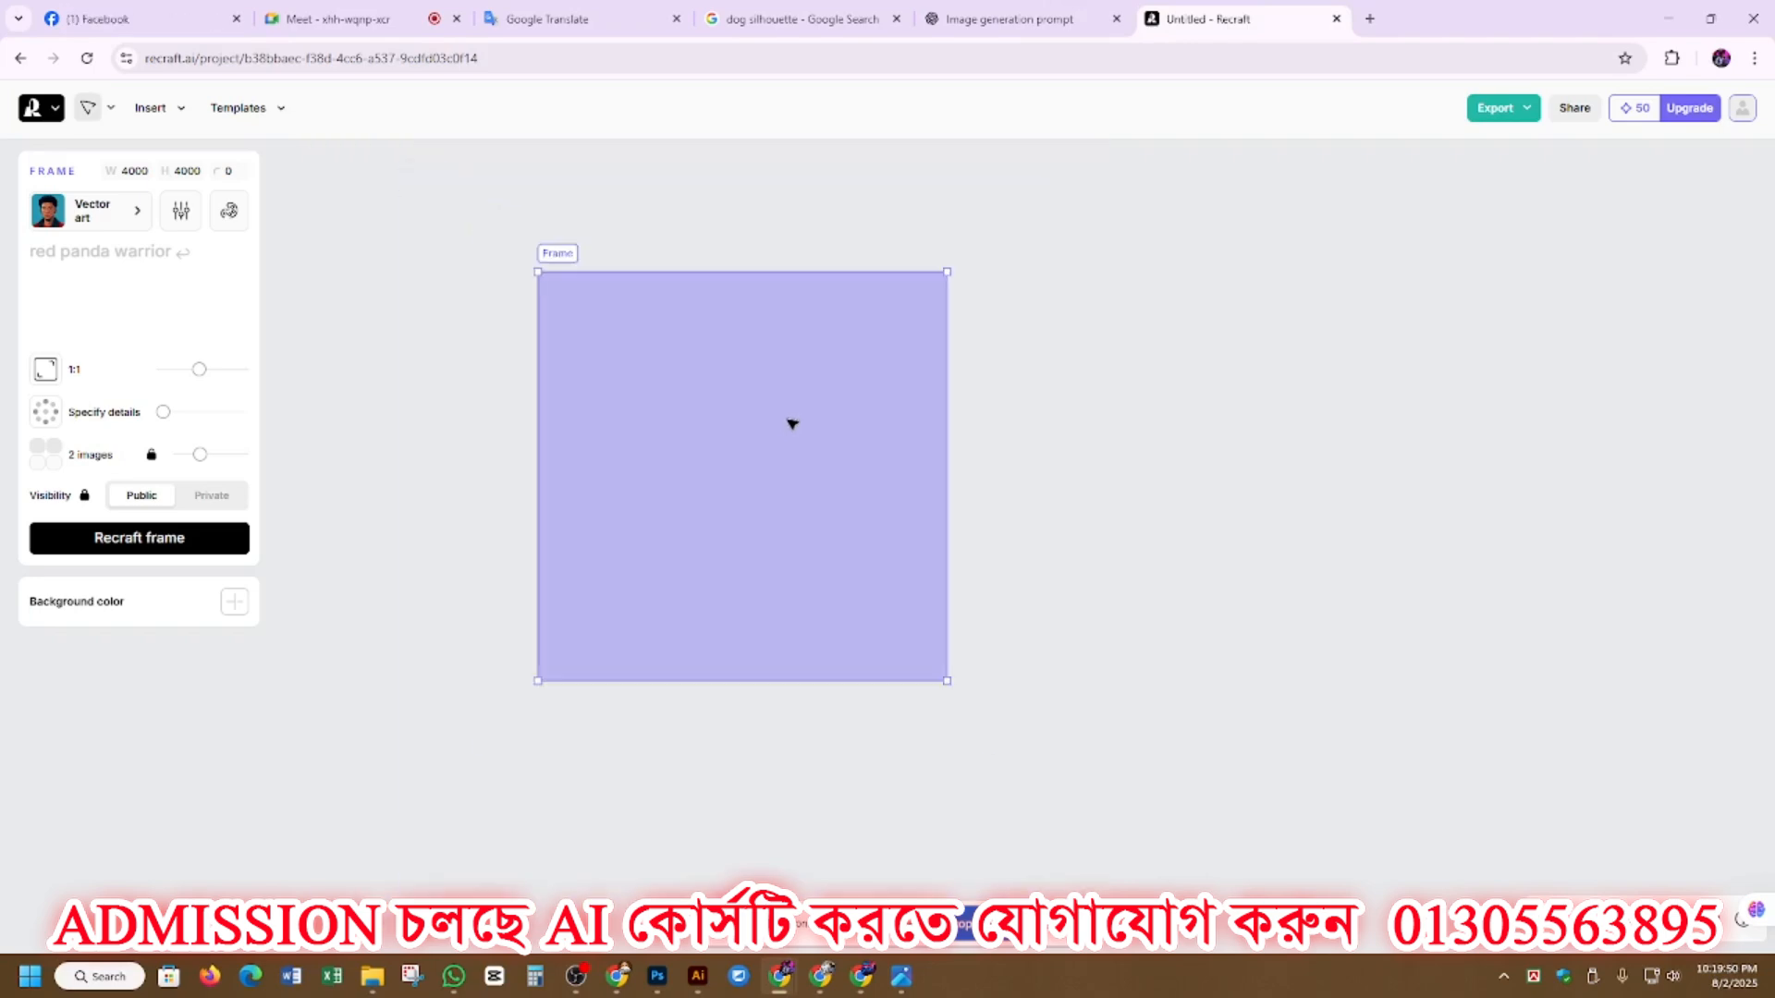
{"action": "scroll", "coordinate": [788, 420], "scroll_direction": "up", "scroll_amount": 3}
{"action": "scroll", "coordinate": [792, 425], "scroll_direction": "down", "scroll_amount": 2}
{"action": "scroll", "coordinate": [844, 397], "scroll_direction": "left", "scroll_amount": 2}
{"action": "scroll", "coordinate": [844, 397], "scroll_direction": "left", "scroll_amount": 2}
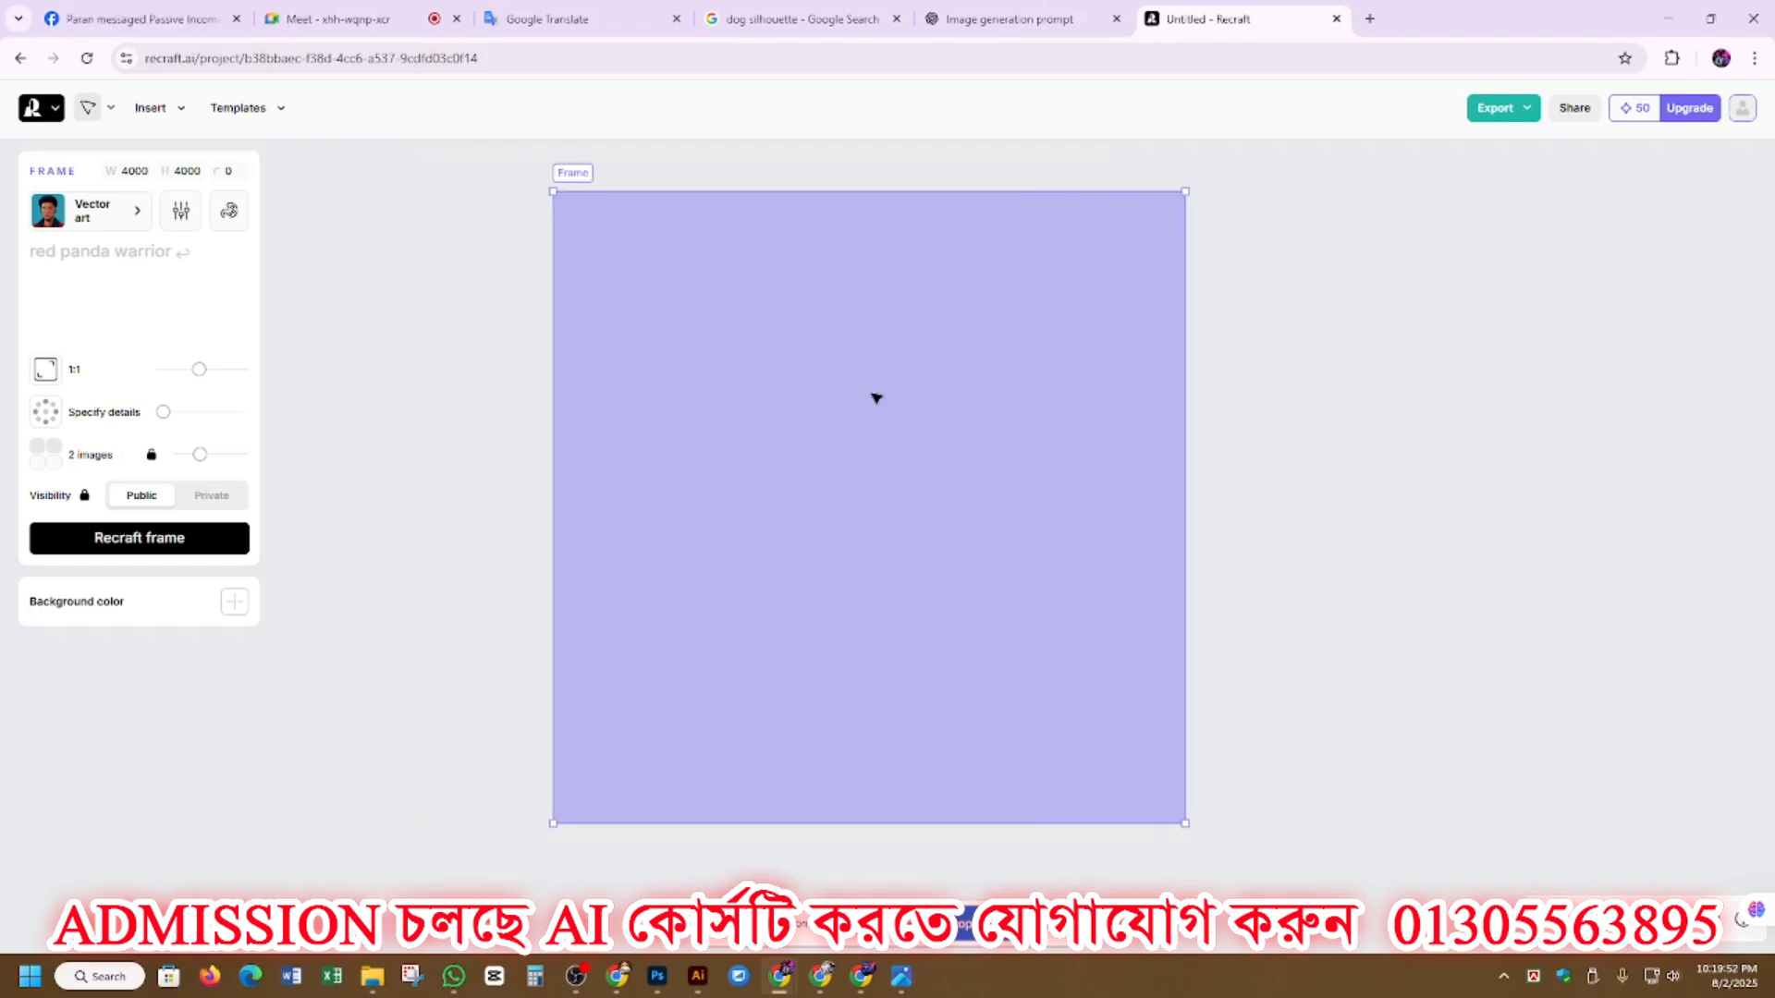
Step: Generate an image from the full "Highly detailed black and white mandala design" prompt in the frame and delete the generated mandala image
{"action": "scroll", "coordinate": [877, 398], "scroll_direction": "up", "scroll_amount": 1}
{"action": "scroll", "coordinate": [876, 397], "scroll_direction": "down", "scroll_amount": 1}
{"action": "type", "text": "Highly detailed black and white mandala design, circular floral pattern, symmetrical geometric shapes, intricate line art, ornamental Eastern style, suitable for tattoo or coloring book, centered composition, vector style, 8k resolution"}
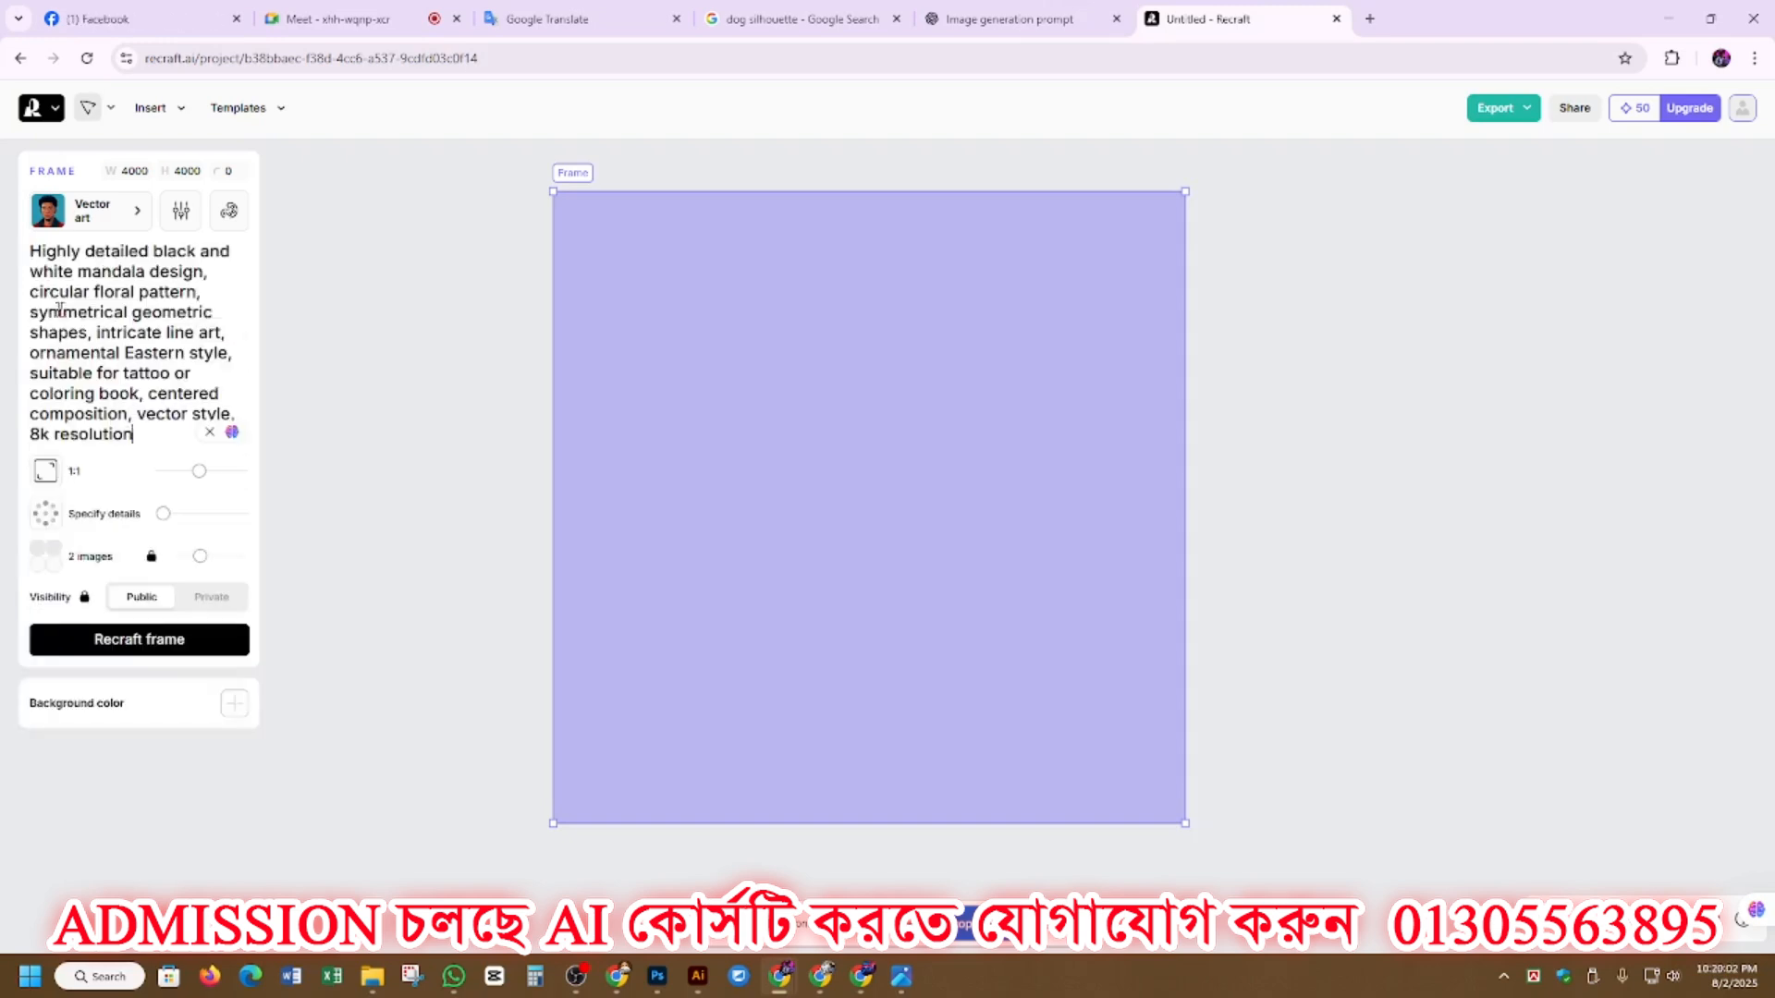
{"action": "left_click", "coordinate": [141, 644]}
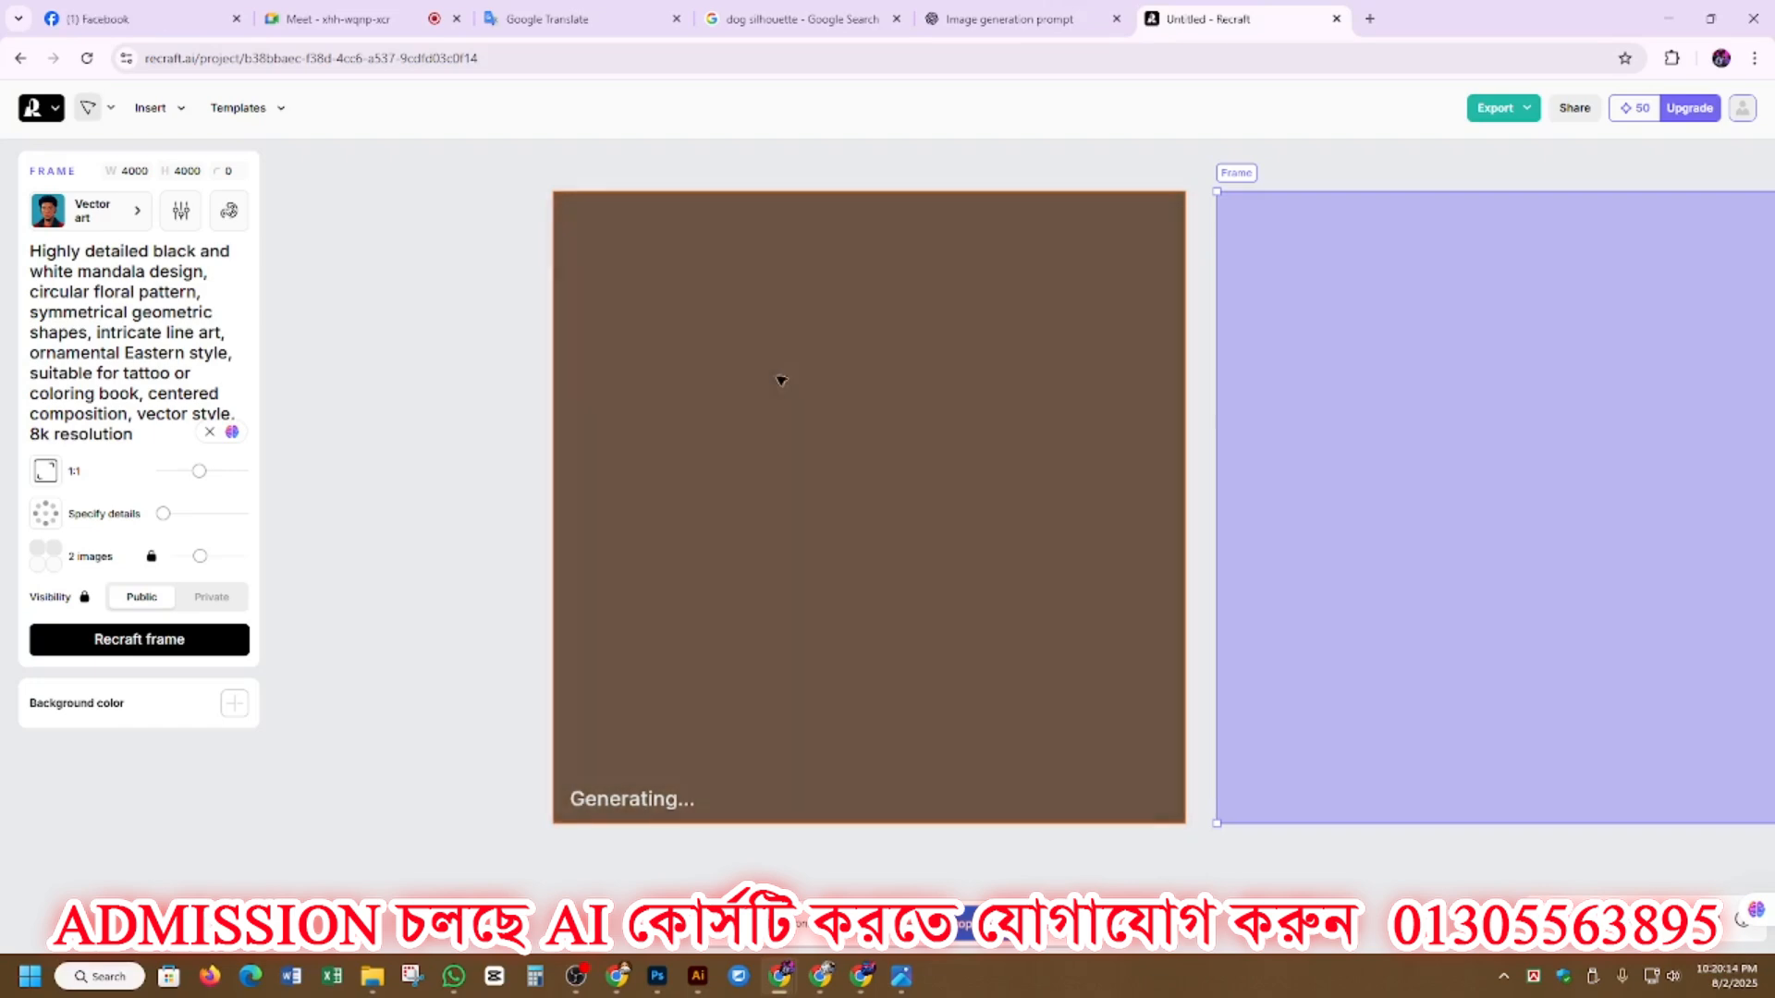
{"action": "key", "text": "v"}
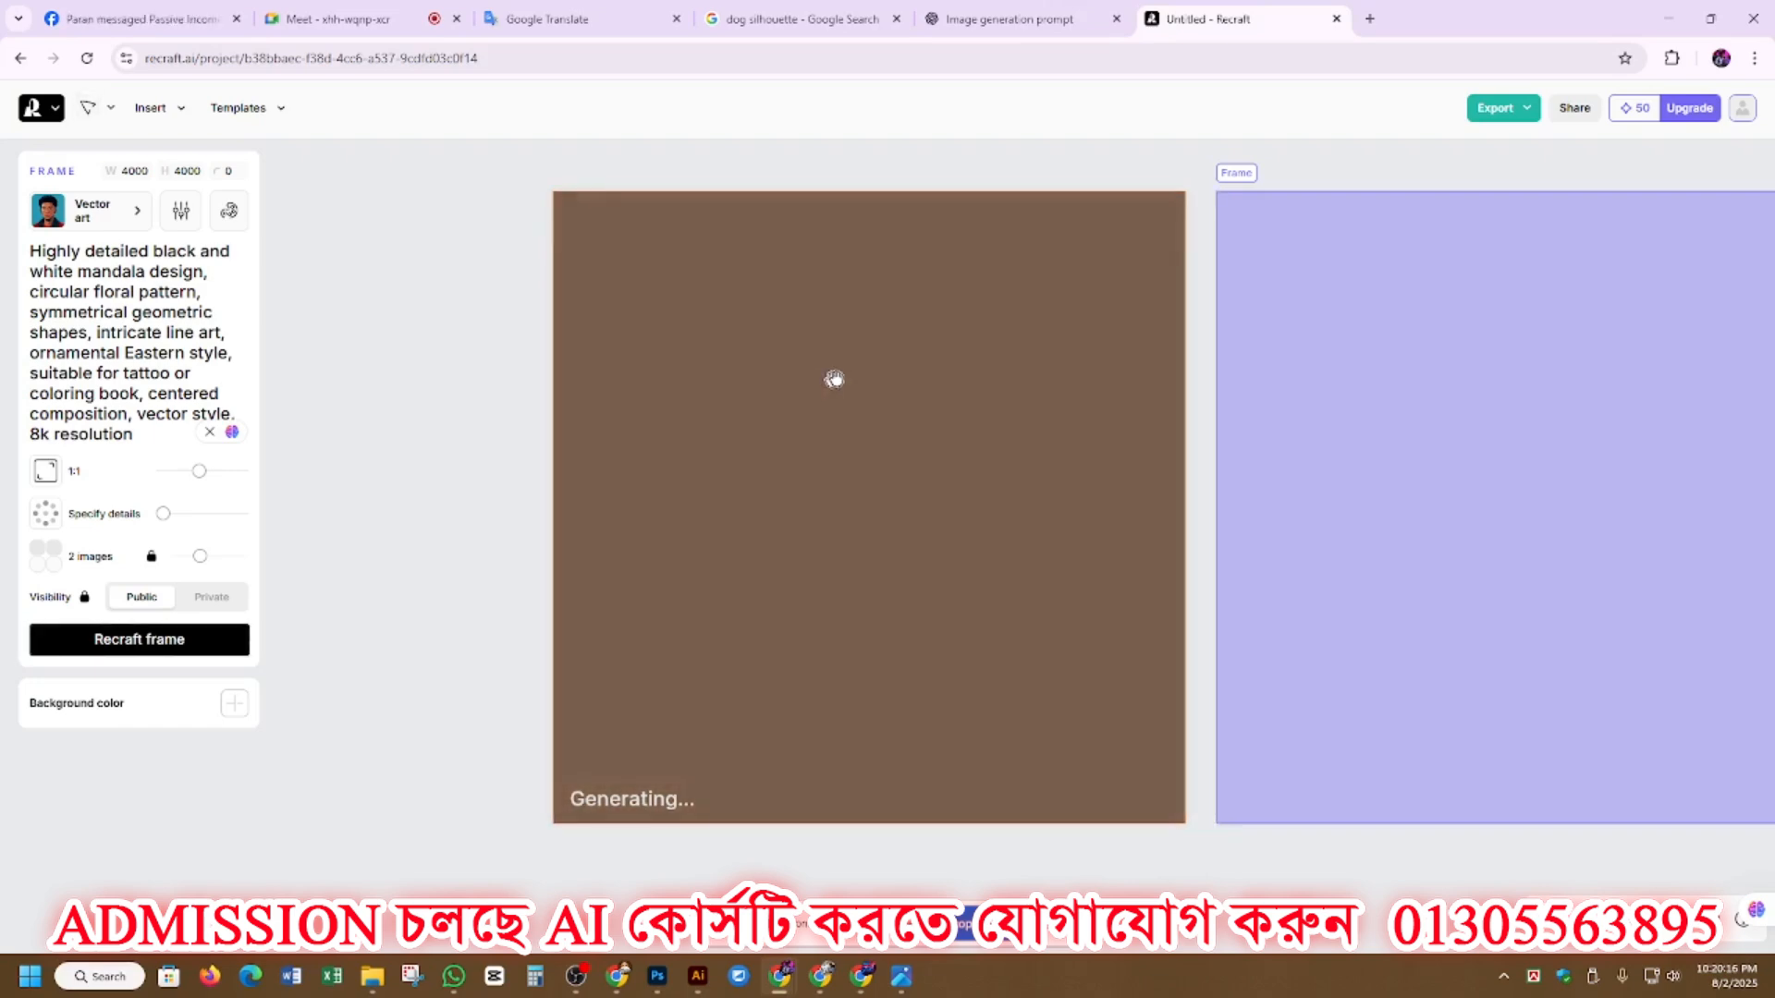
{"action": "left_click_drag", "start_coordinate": [844, 369], "coordinate": [629, 368]}
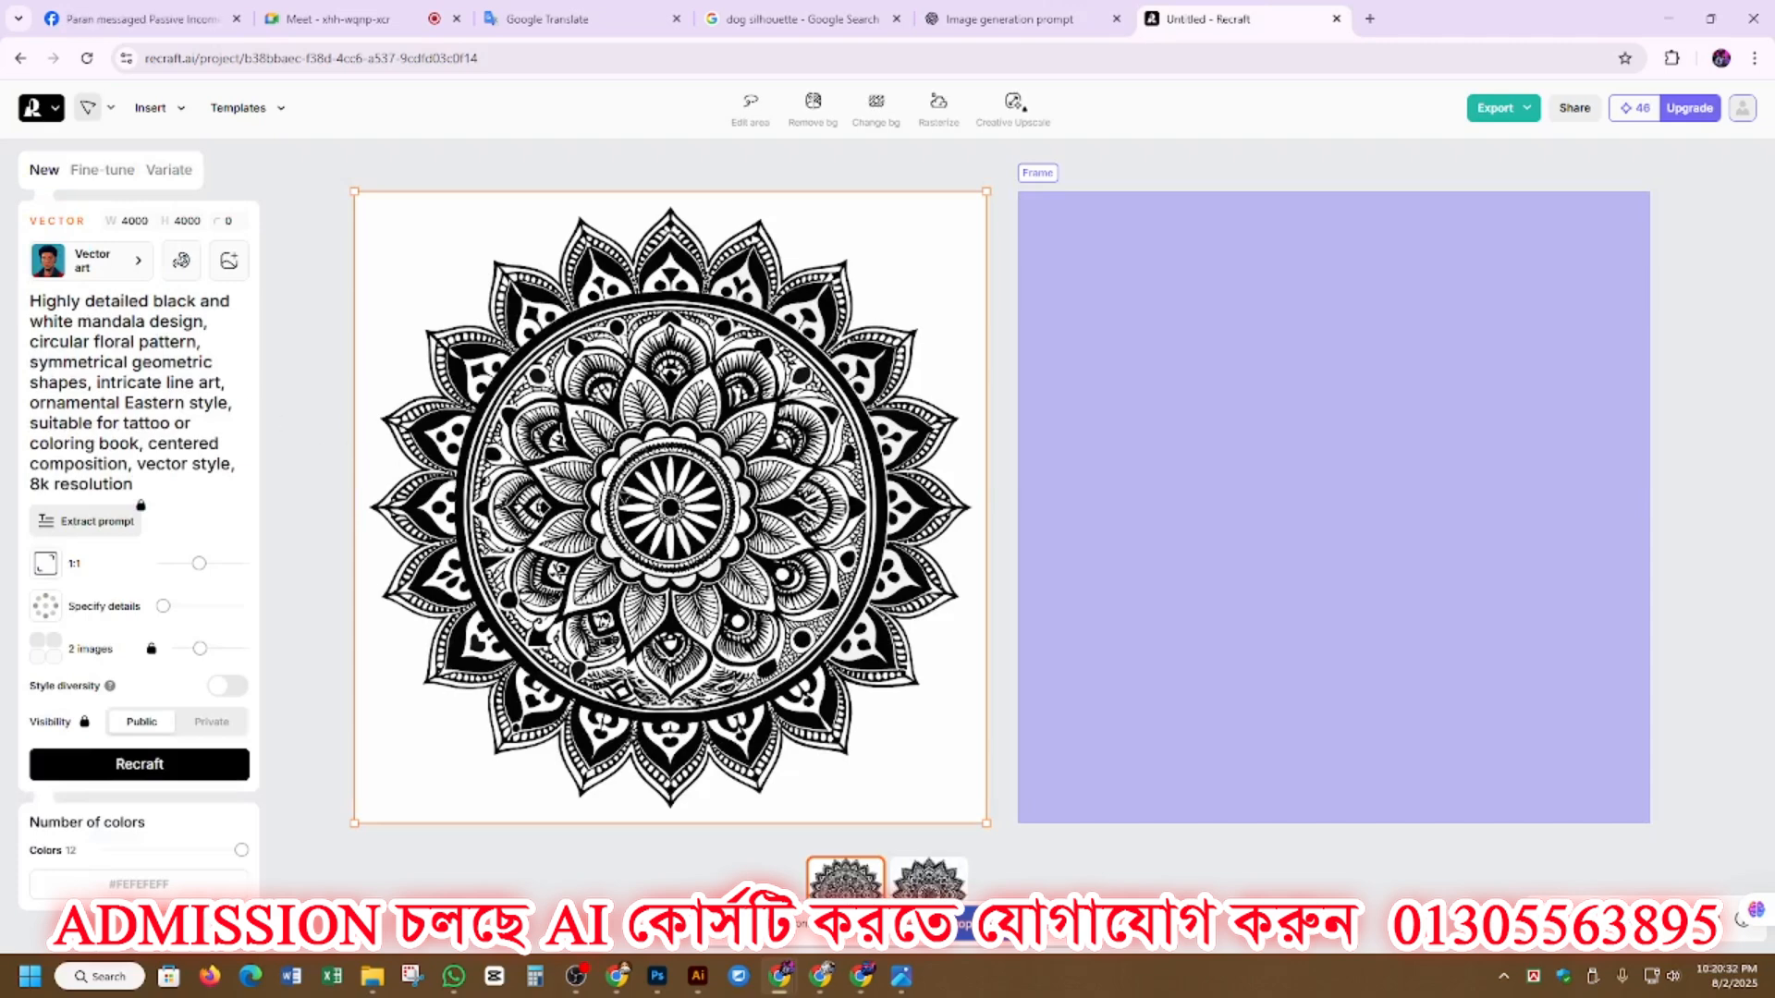
{"action": "key", "text": "Delete"}
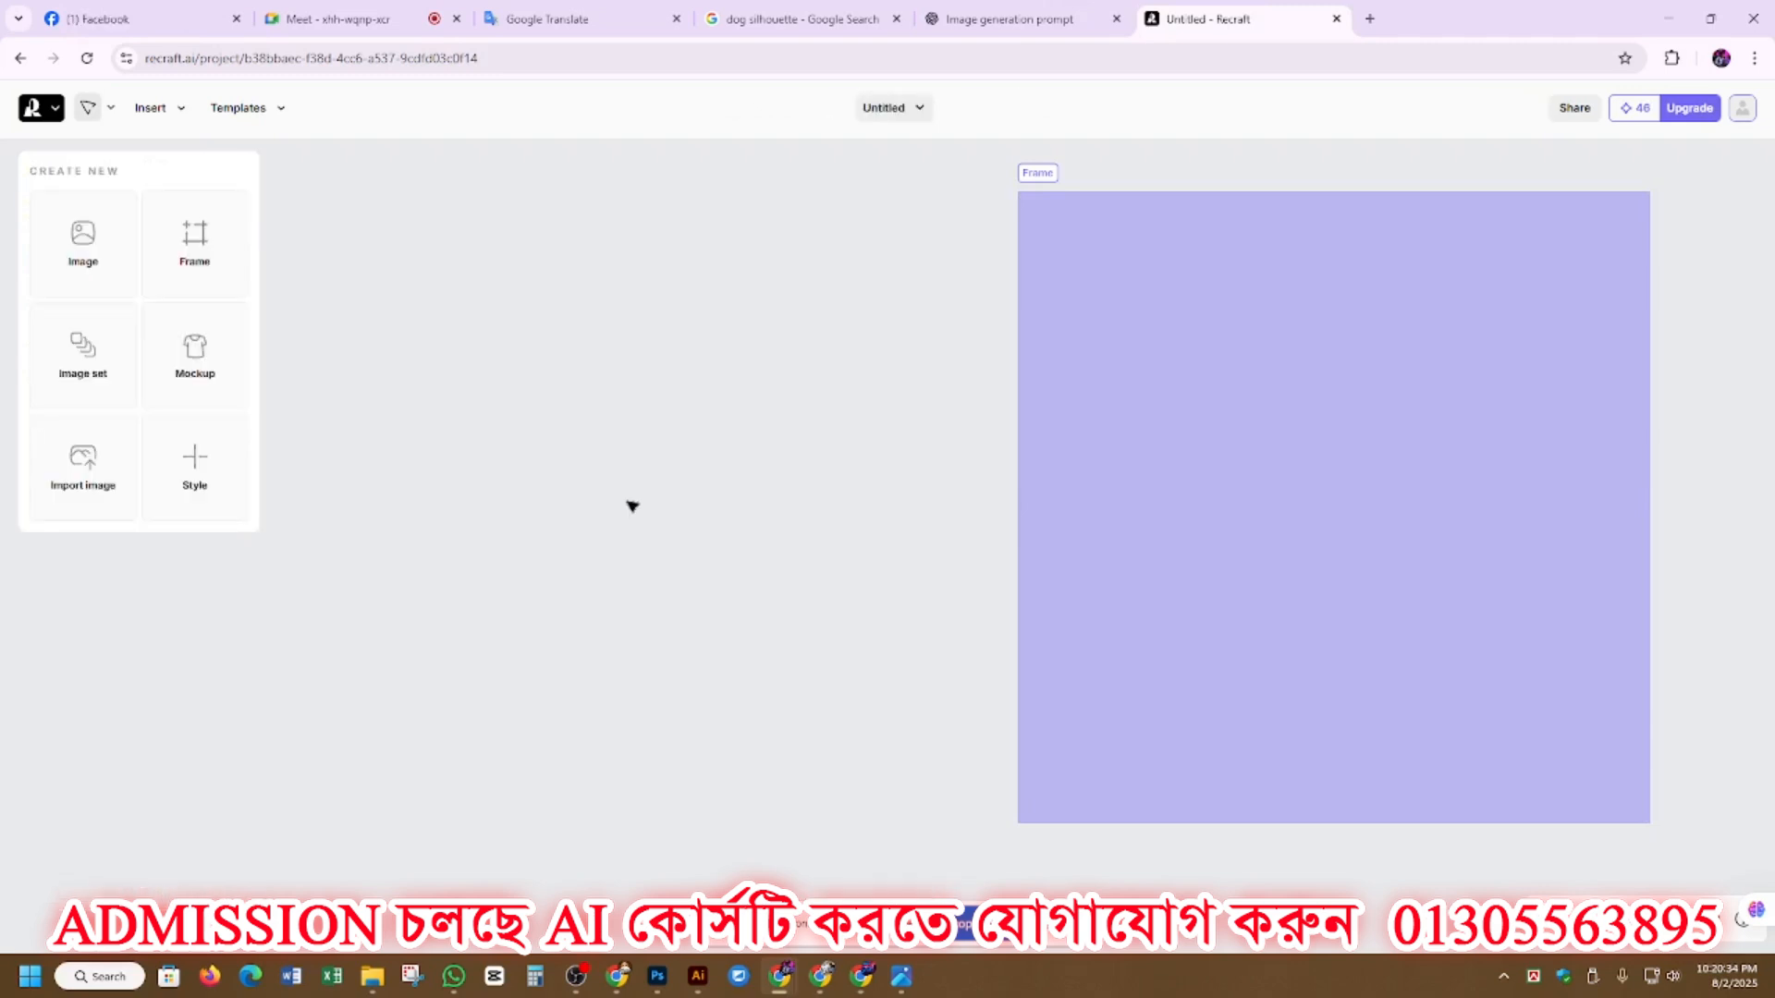
Step: Switch to the dog silhouette results in Google Images and copy the Vecteezy picture of the sitting dog
{"action": "left_click", "coordinate": [1097, 15]}
{"action": "left_click", "coordinate": [927, 412]}
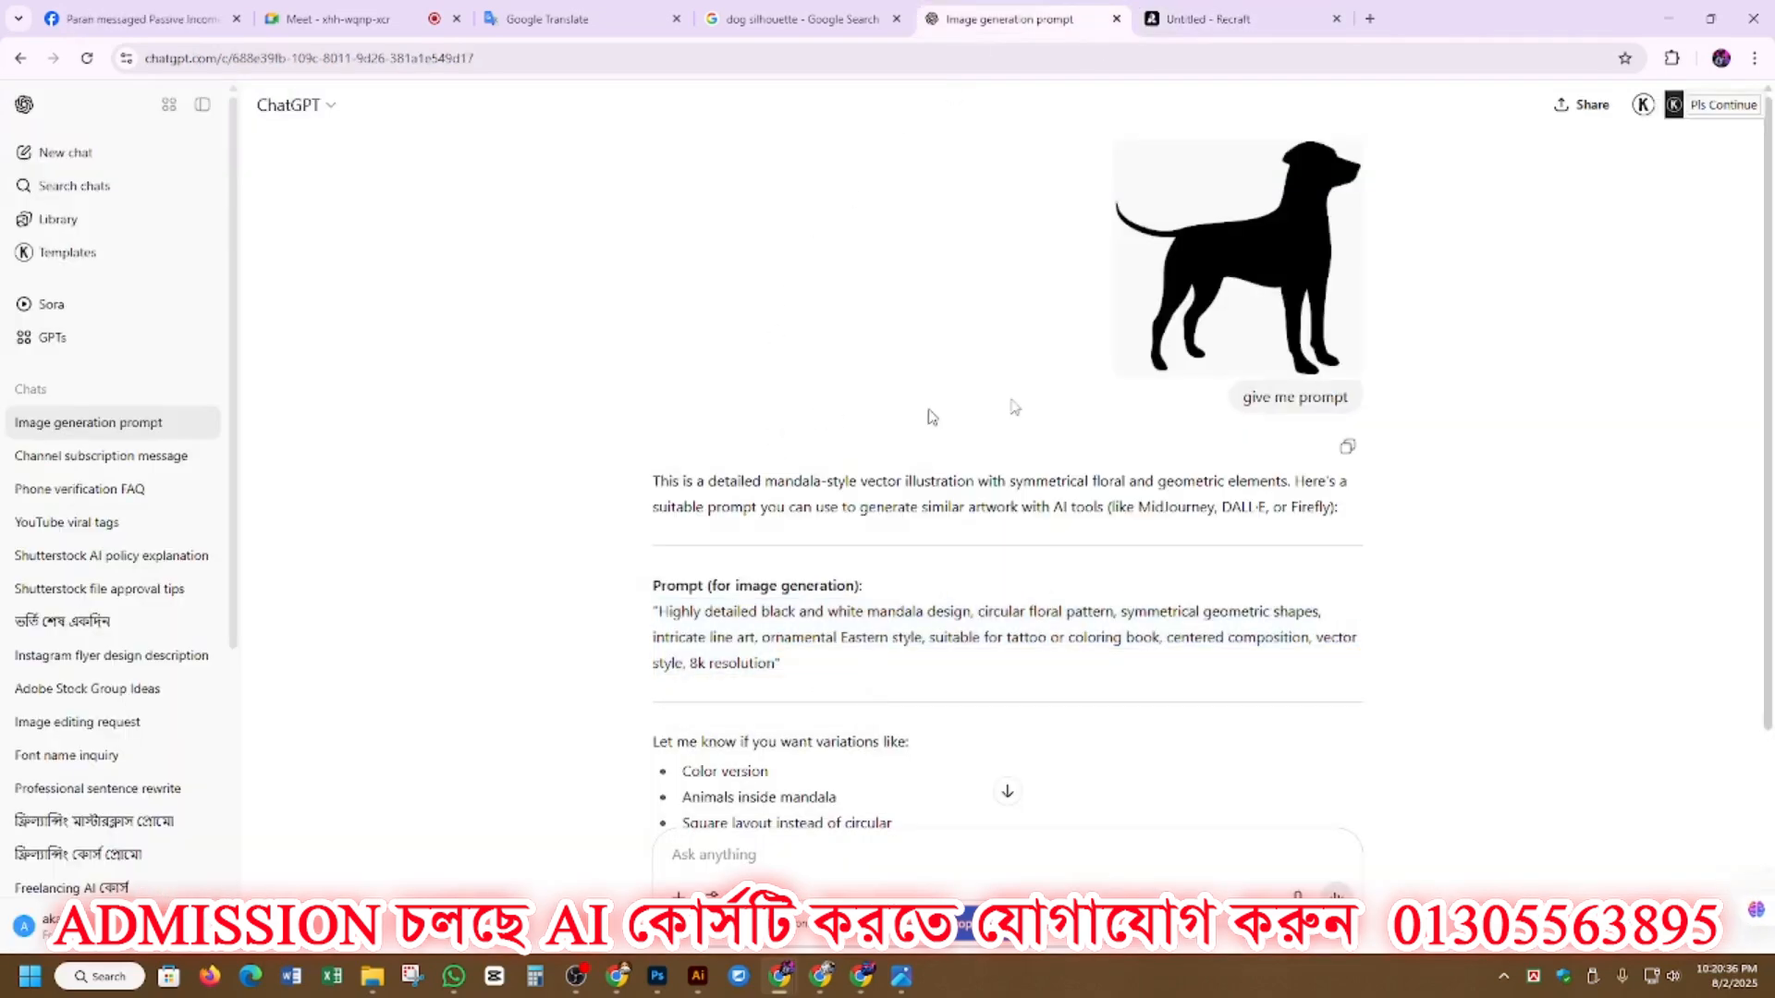
{"action": "left_click", "coordinate": [1205, 13]}
{"action": "left_click", "coordinate": [796, 17]}
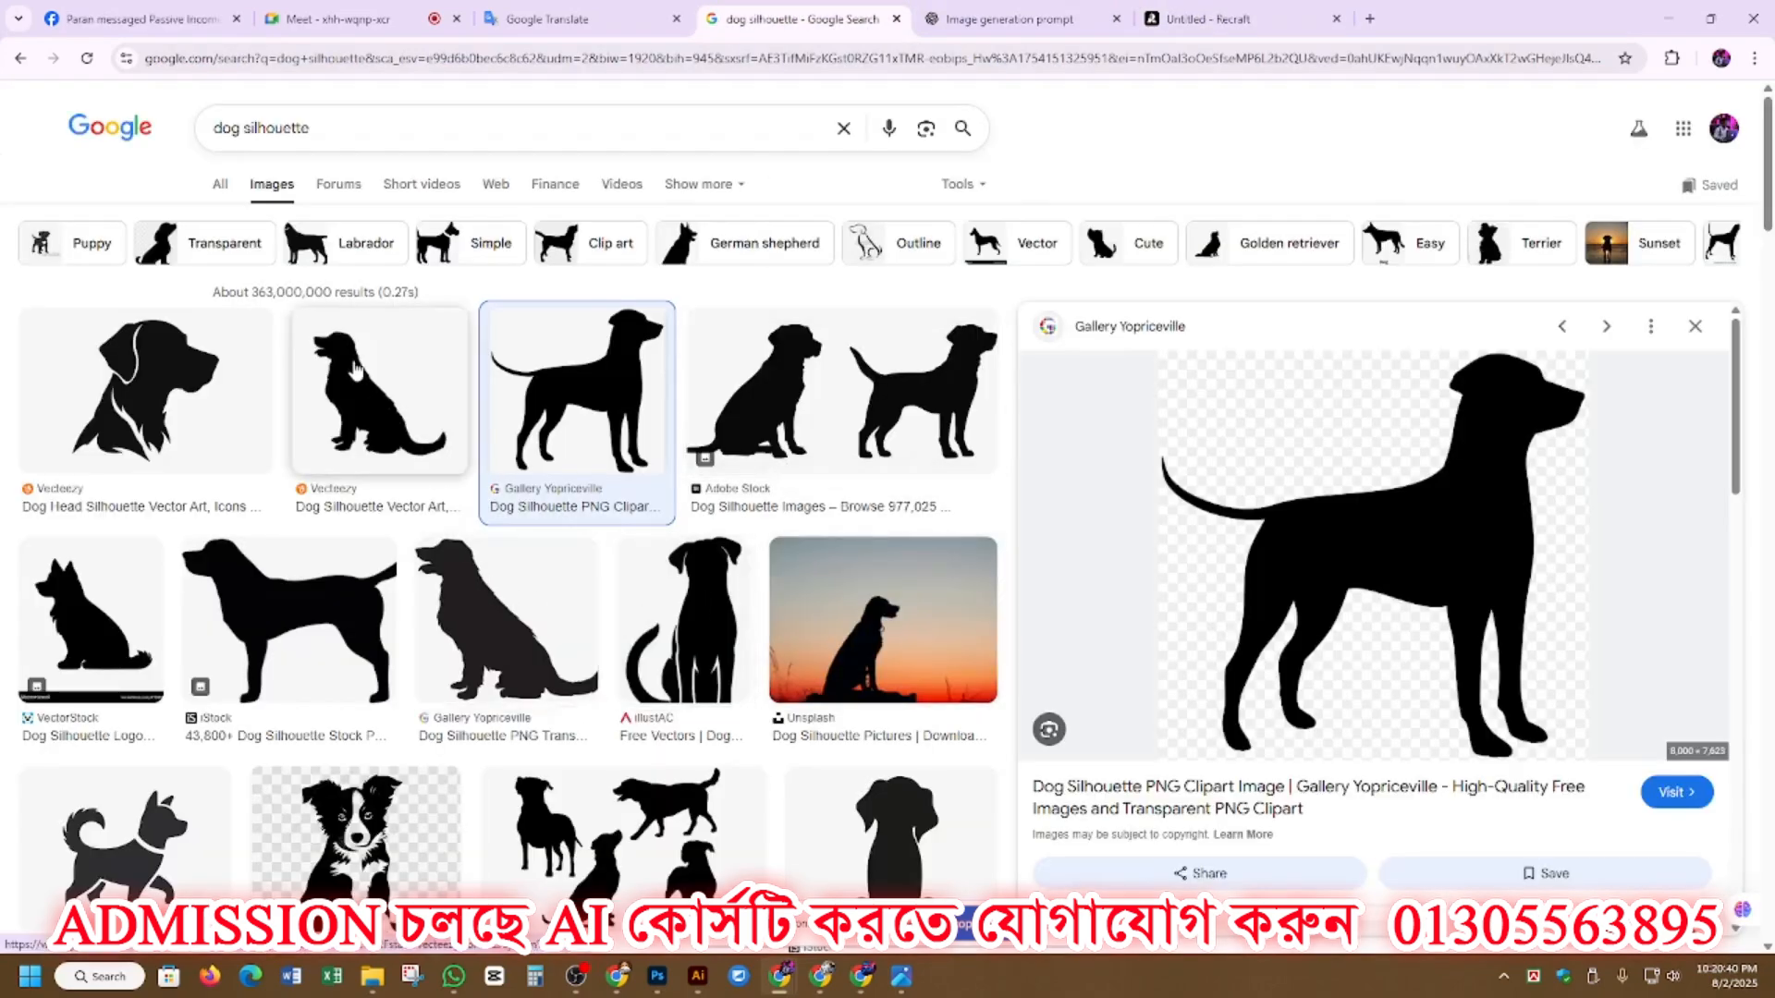
{"action": "left_click", "coordinate": [356, 370]}
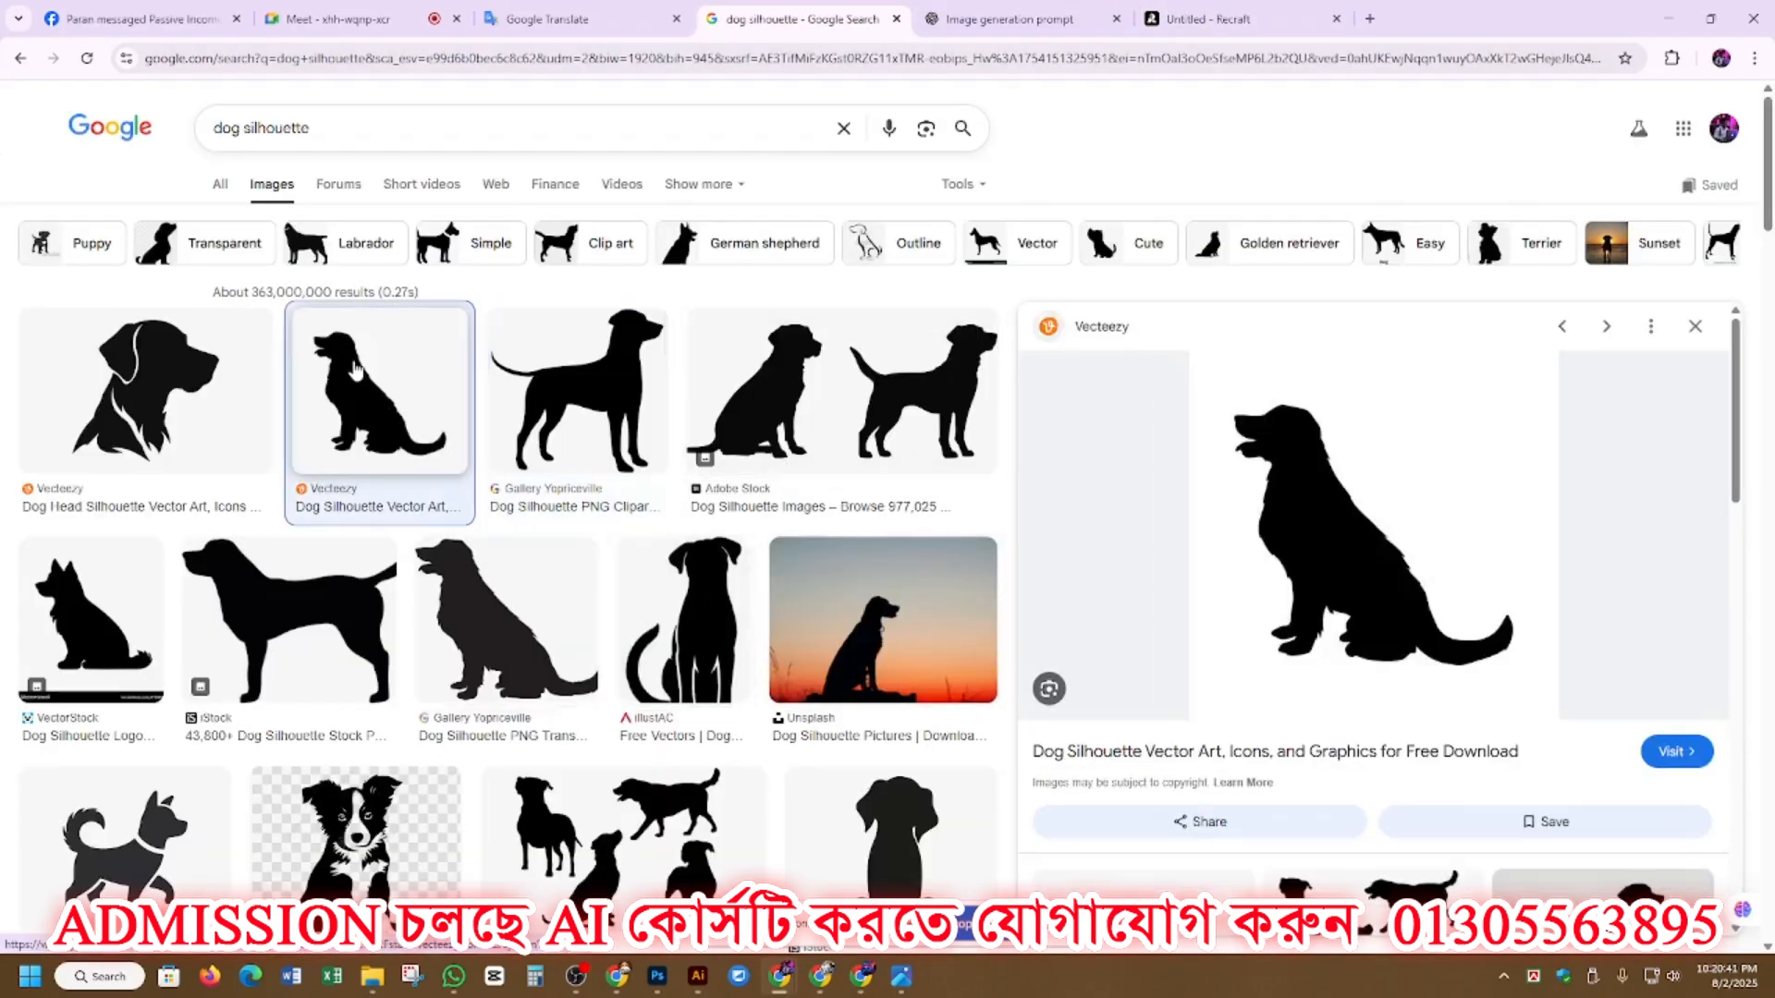
{"action": "right_click", "coordinate": [1310, 501]}
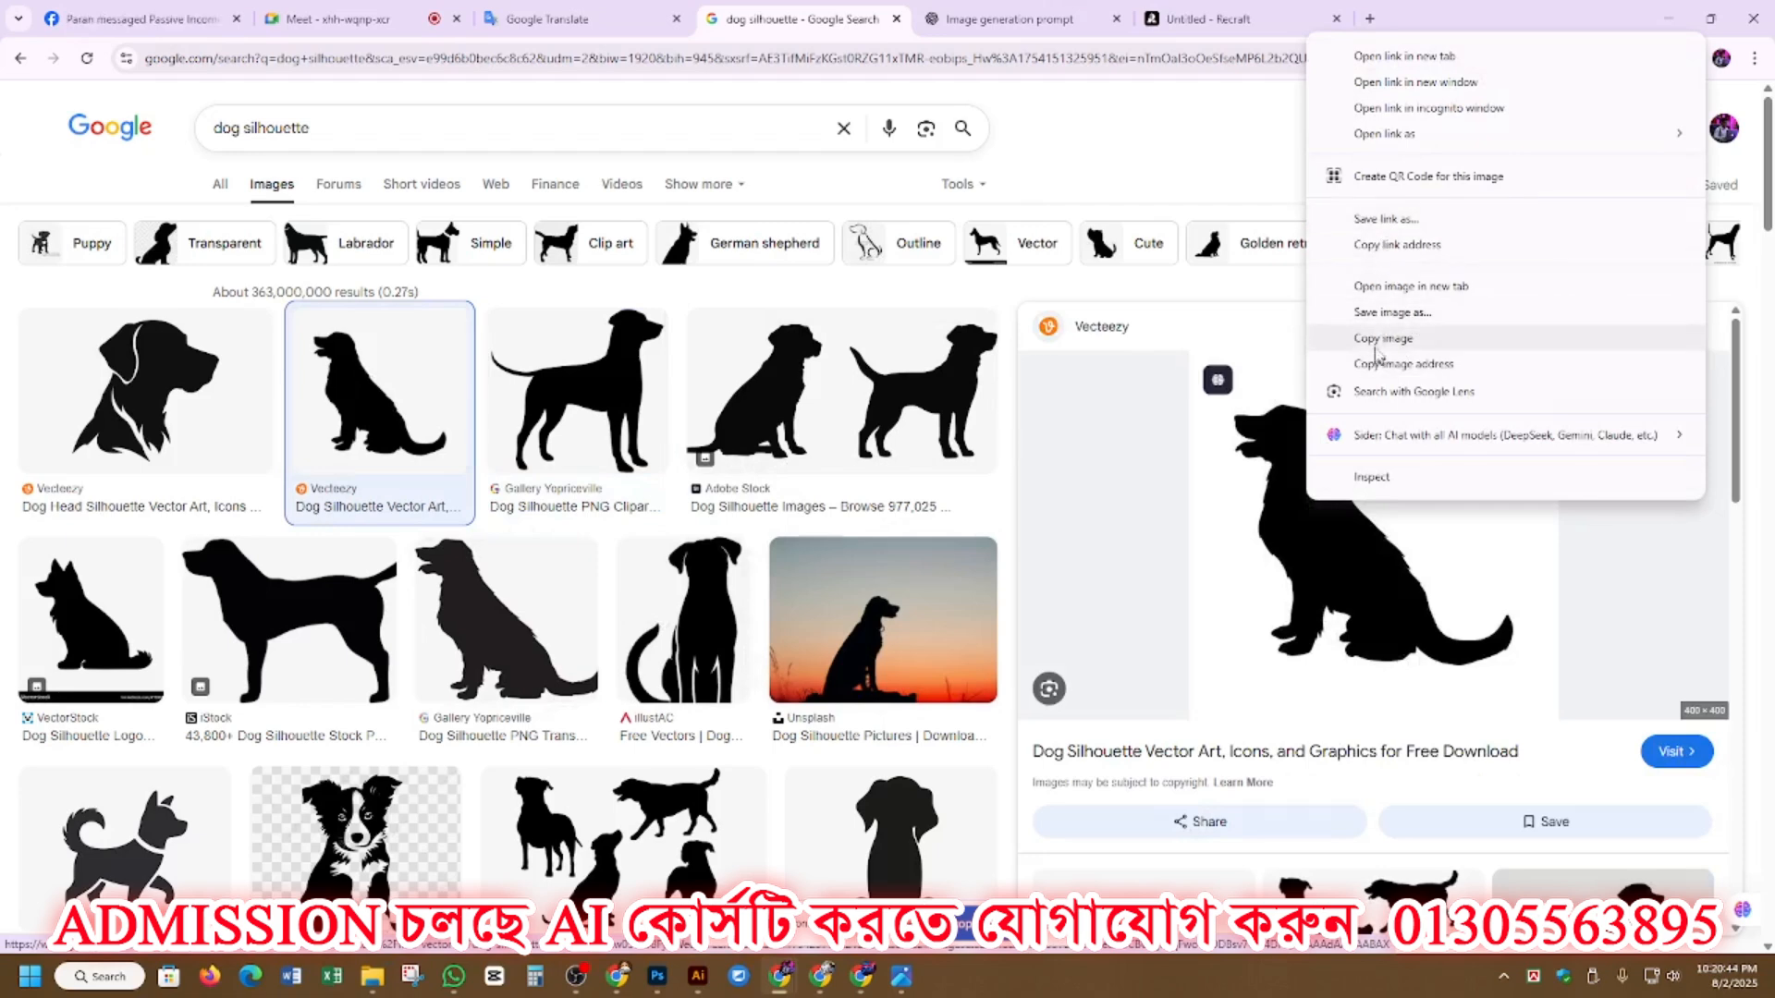
{"action": "left_click", "coordinate": [1379, 340]}
Step: Paste the sitting dog silhouette into the ChatGPT conversation and send it with the message "Give me prompt this image"
{"action": "left_click", "coordinate": [1229, 17]}
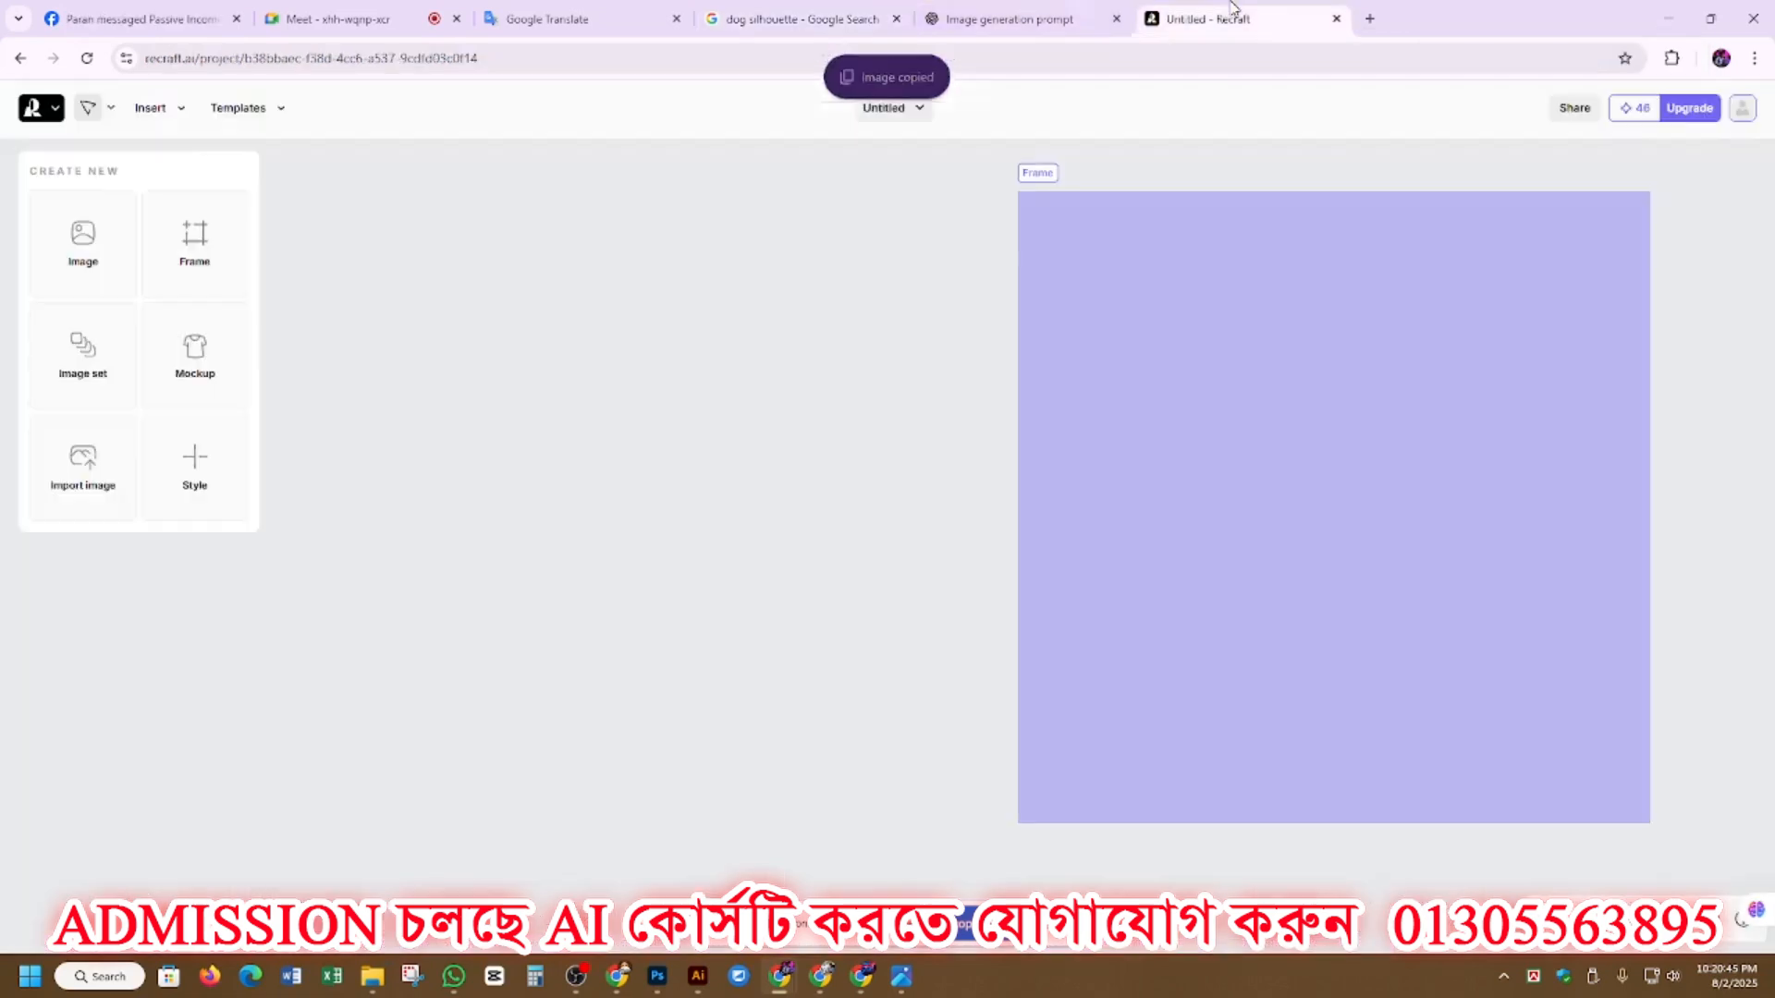
{"action": "left_click", "coordinate": [1040, 15]}
{"action": "left_click", "coordinate": [667, 854]}
{"action": "key", "text": "ctrl+v"}
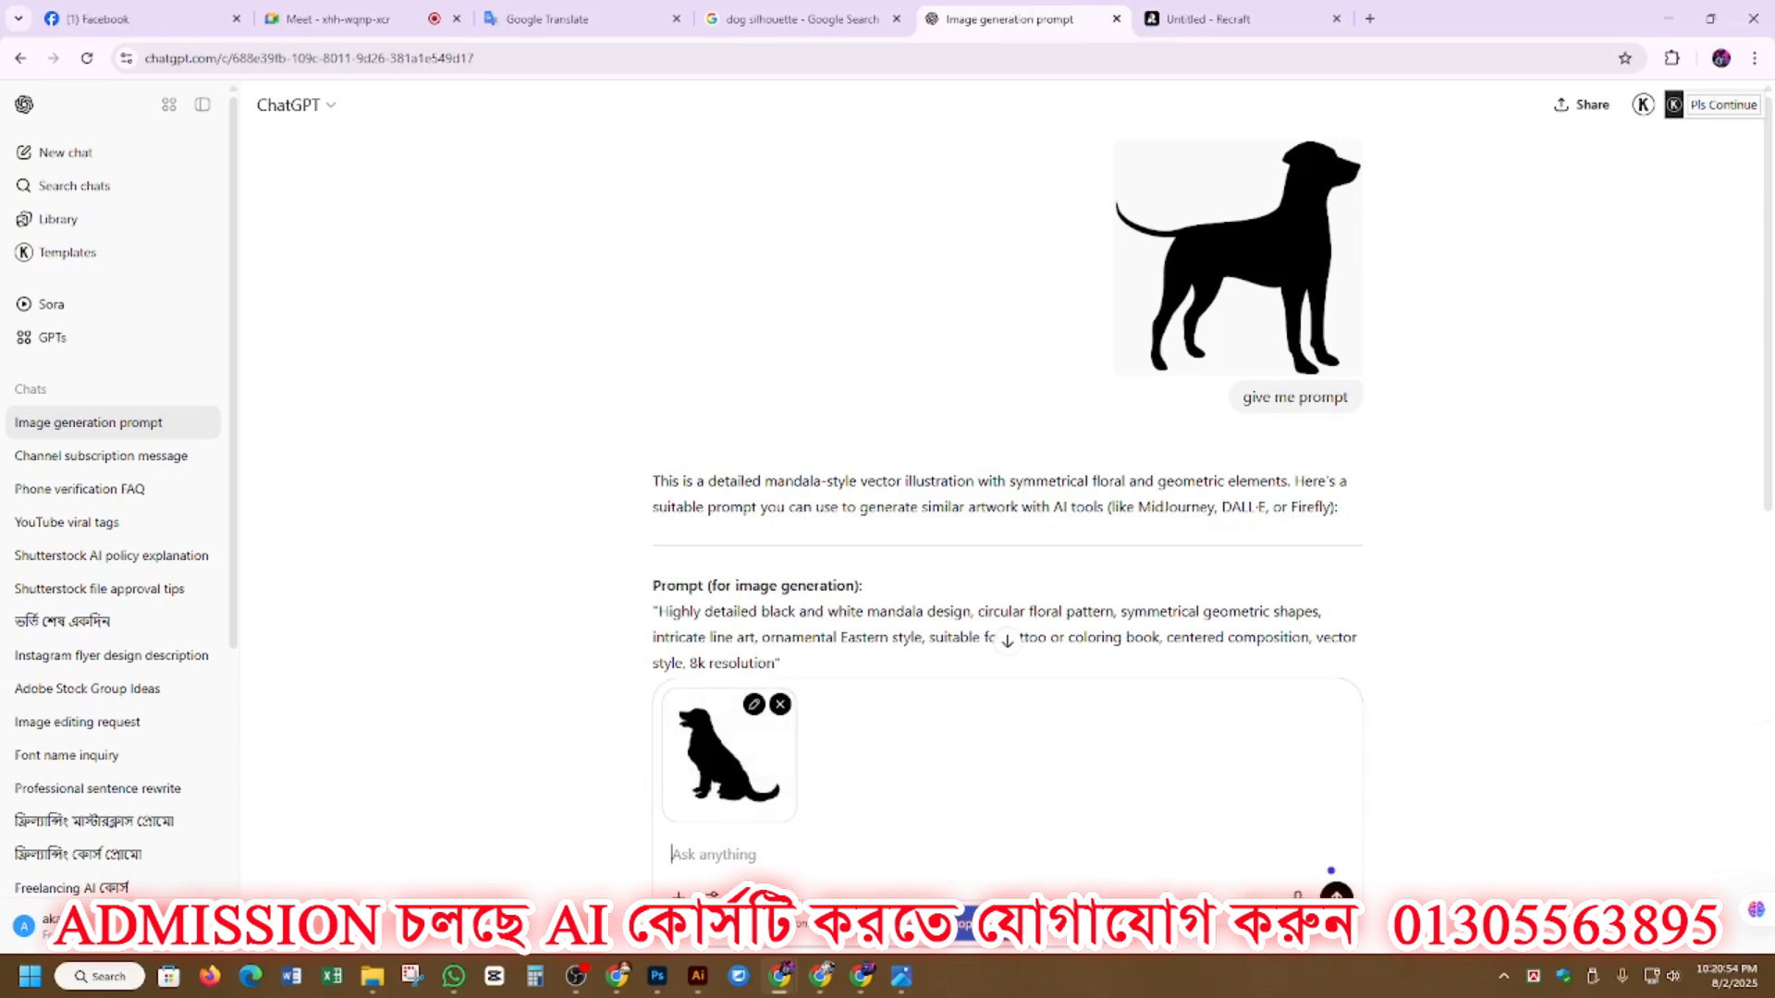
{"action": "type", "text": "Give"}
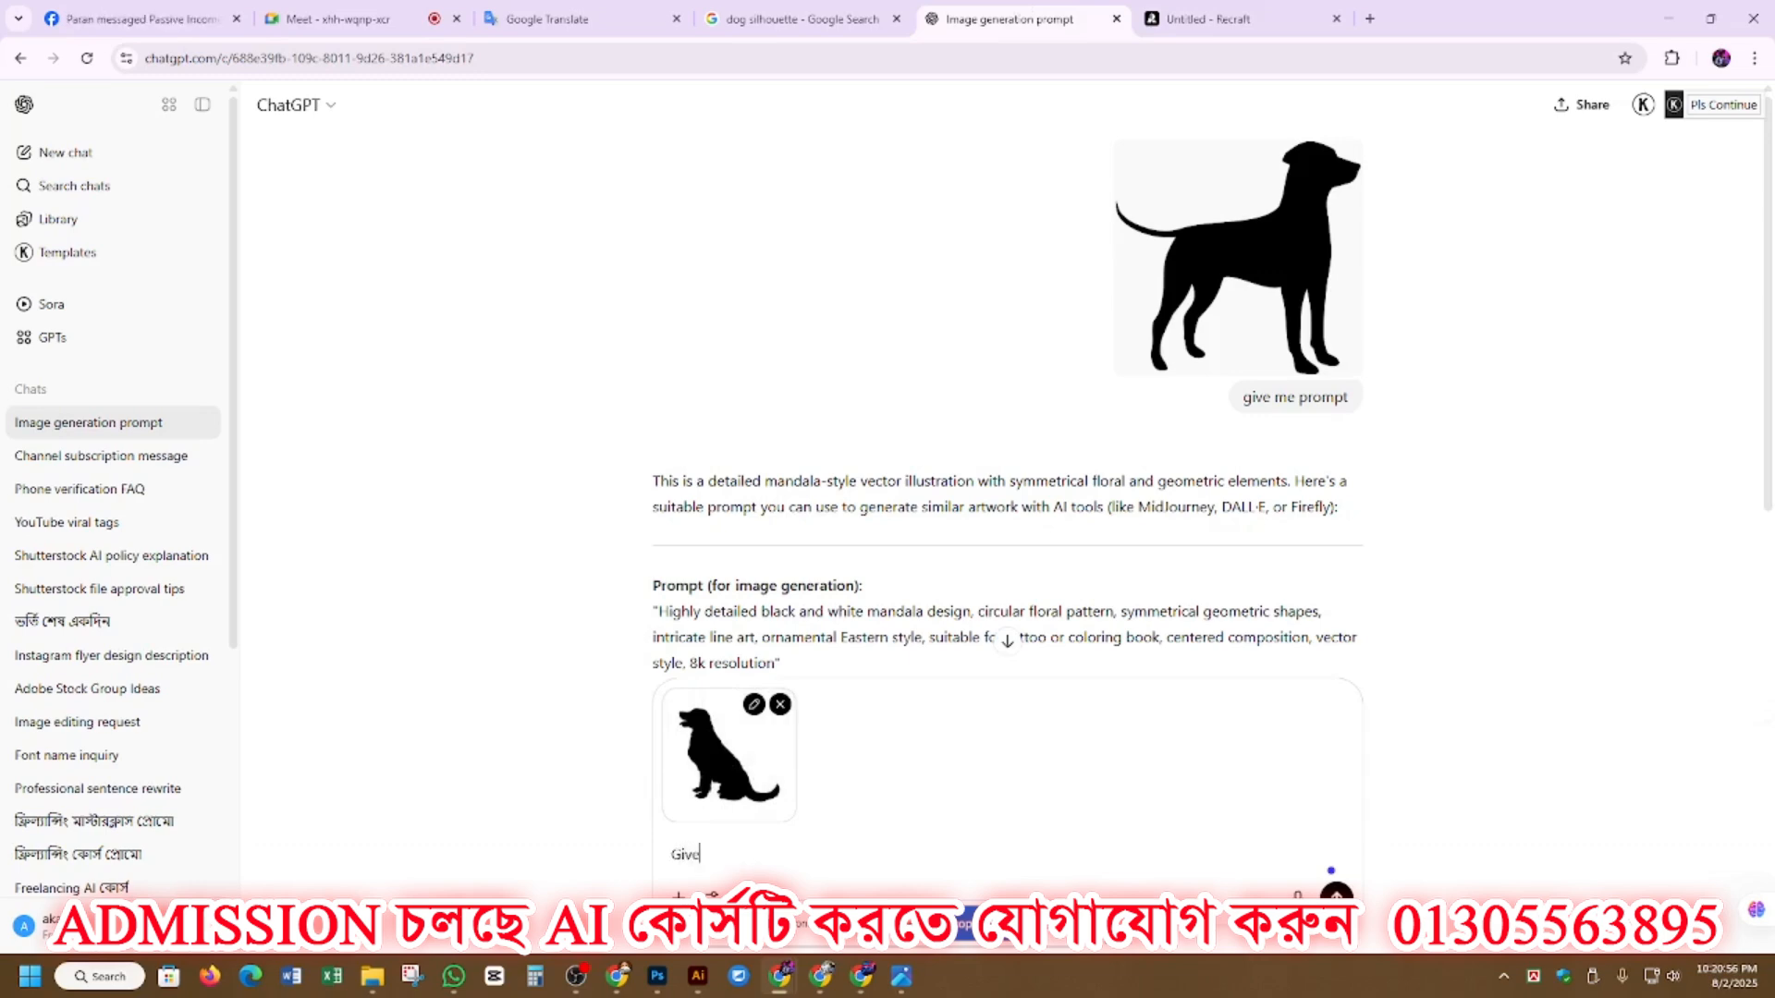
{"action": "type", "text": " me prompt "}
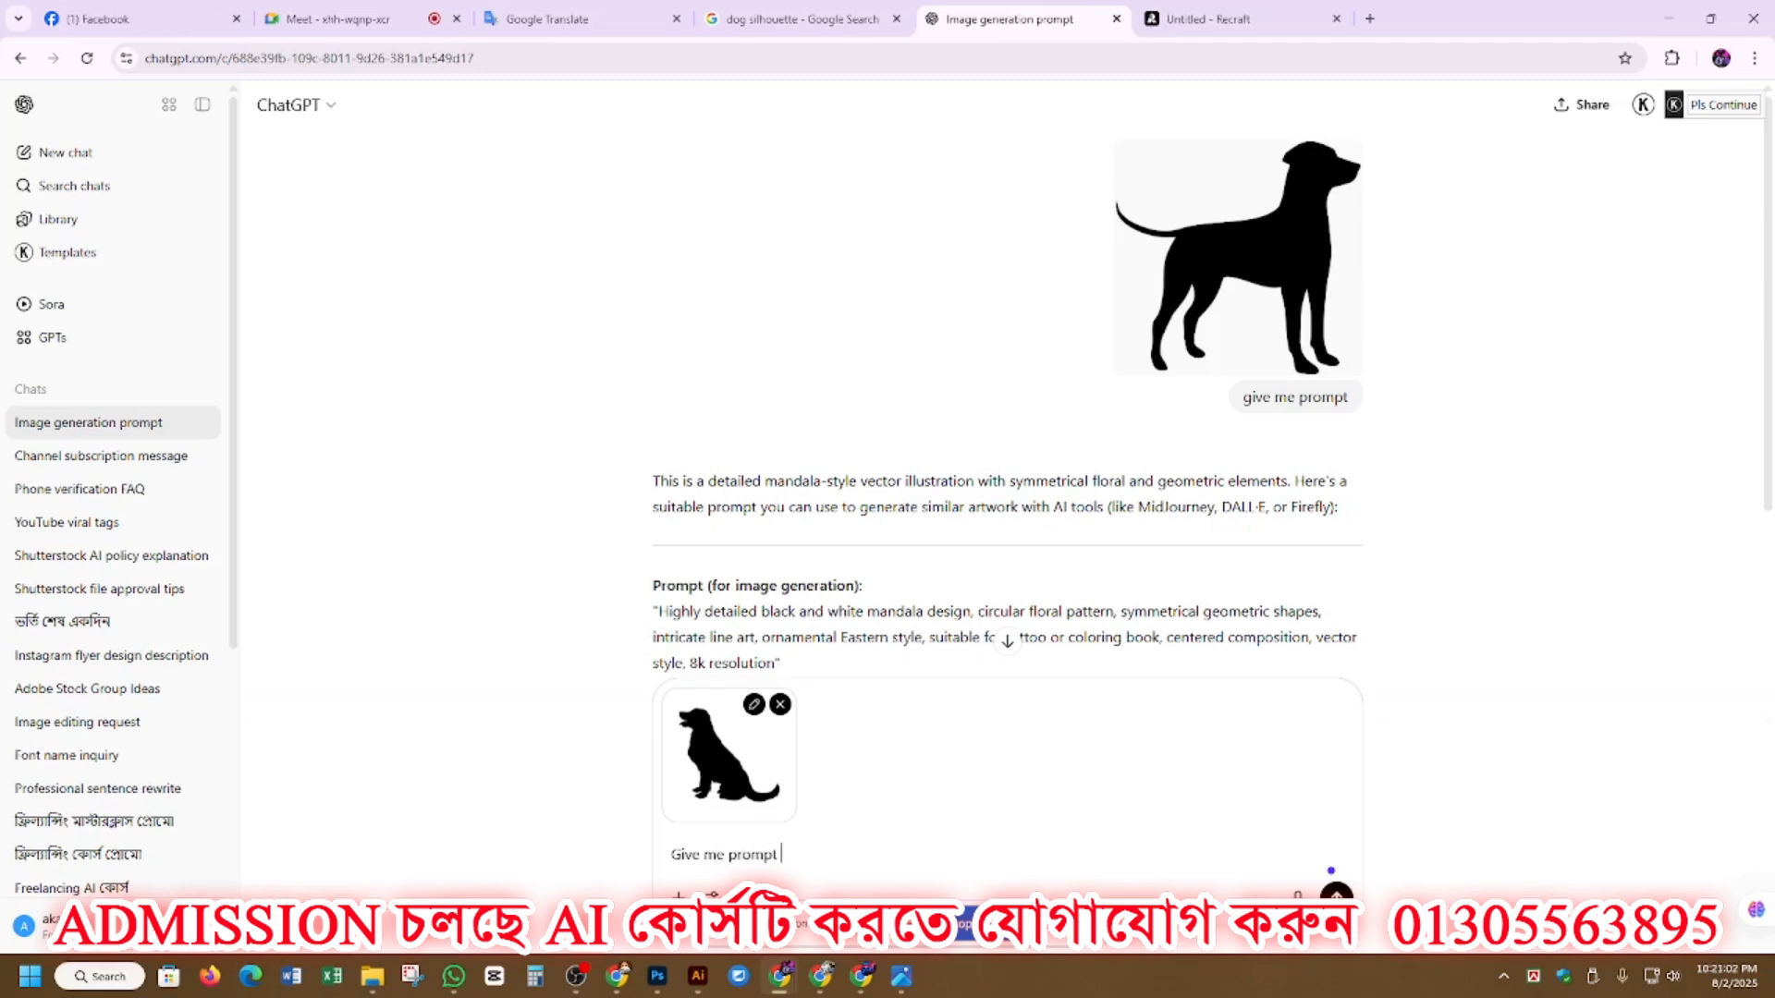
{"action": "type", "text": "this image"}
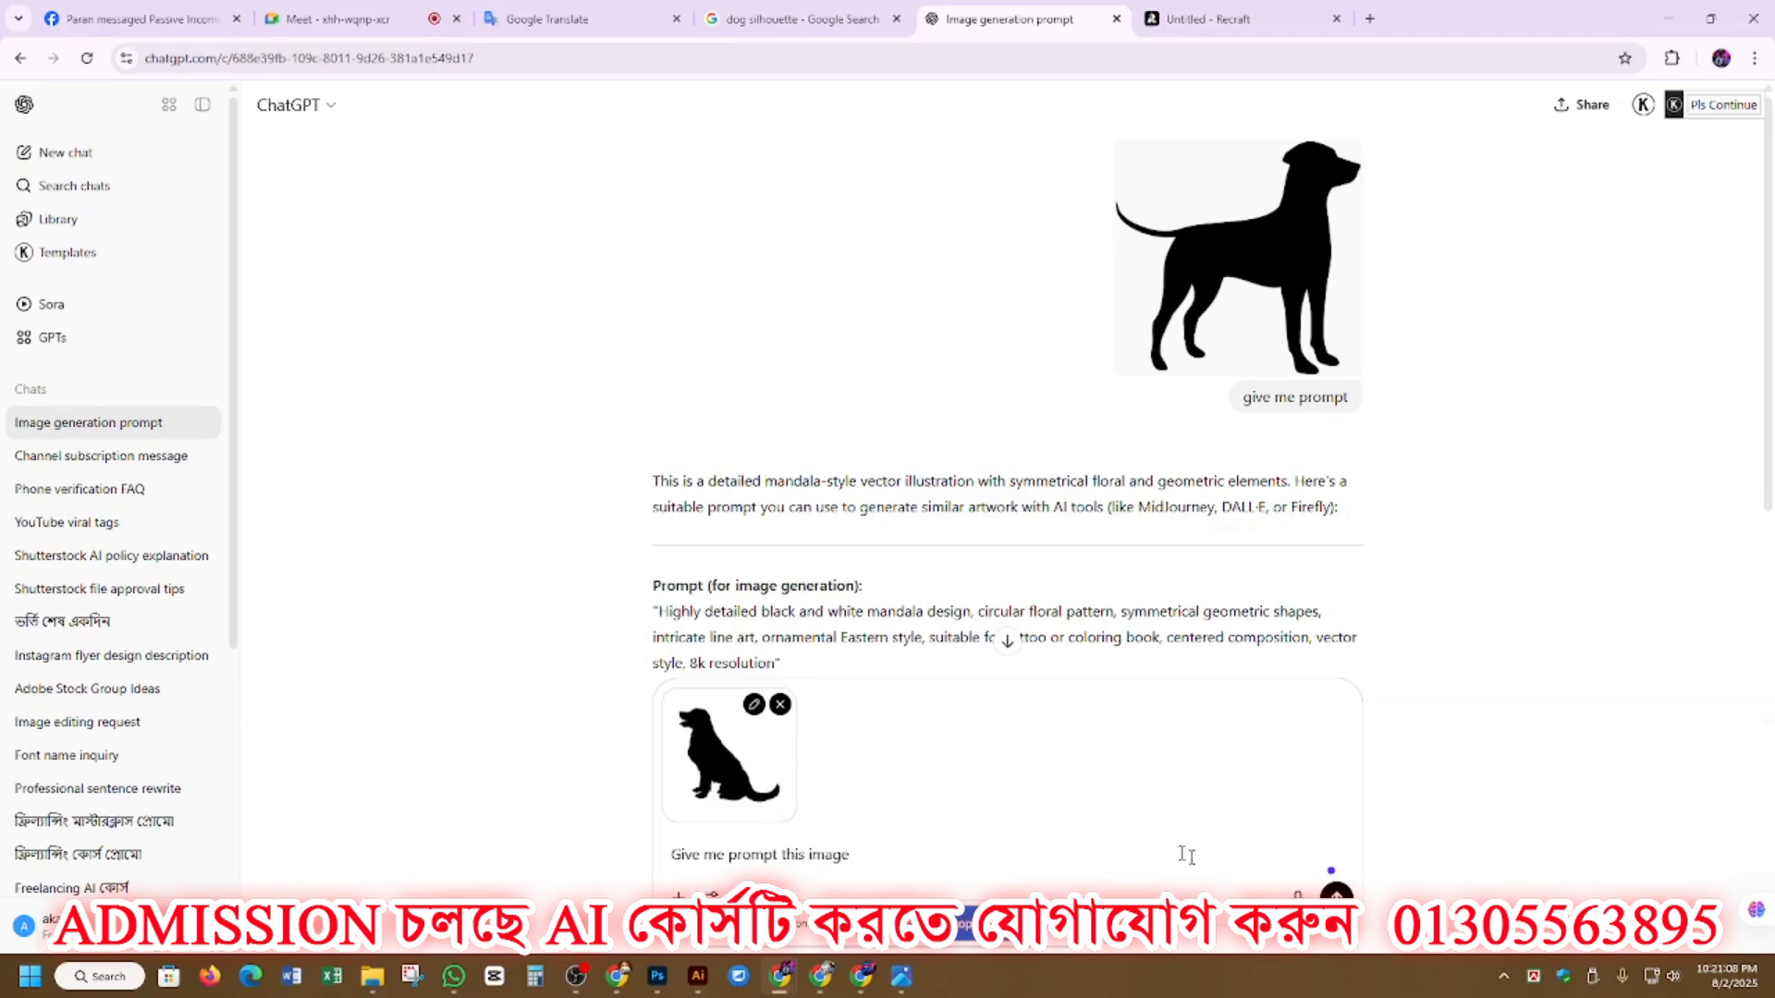
{"action": "key", "text": "Return"}
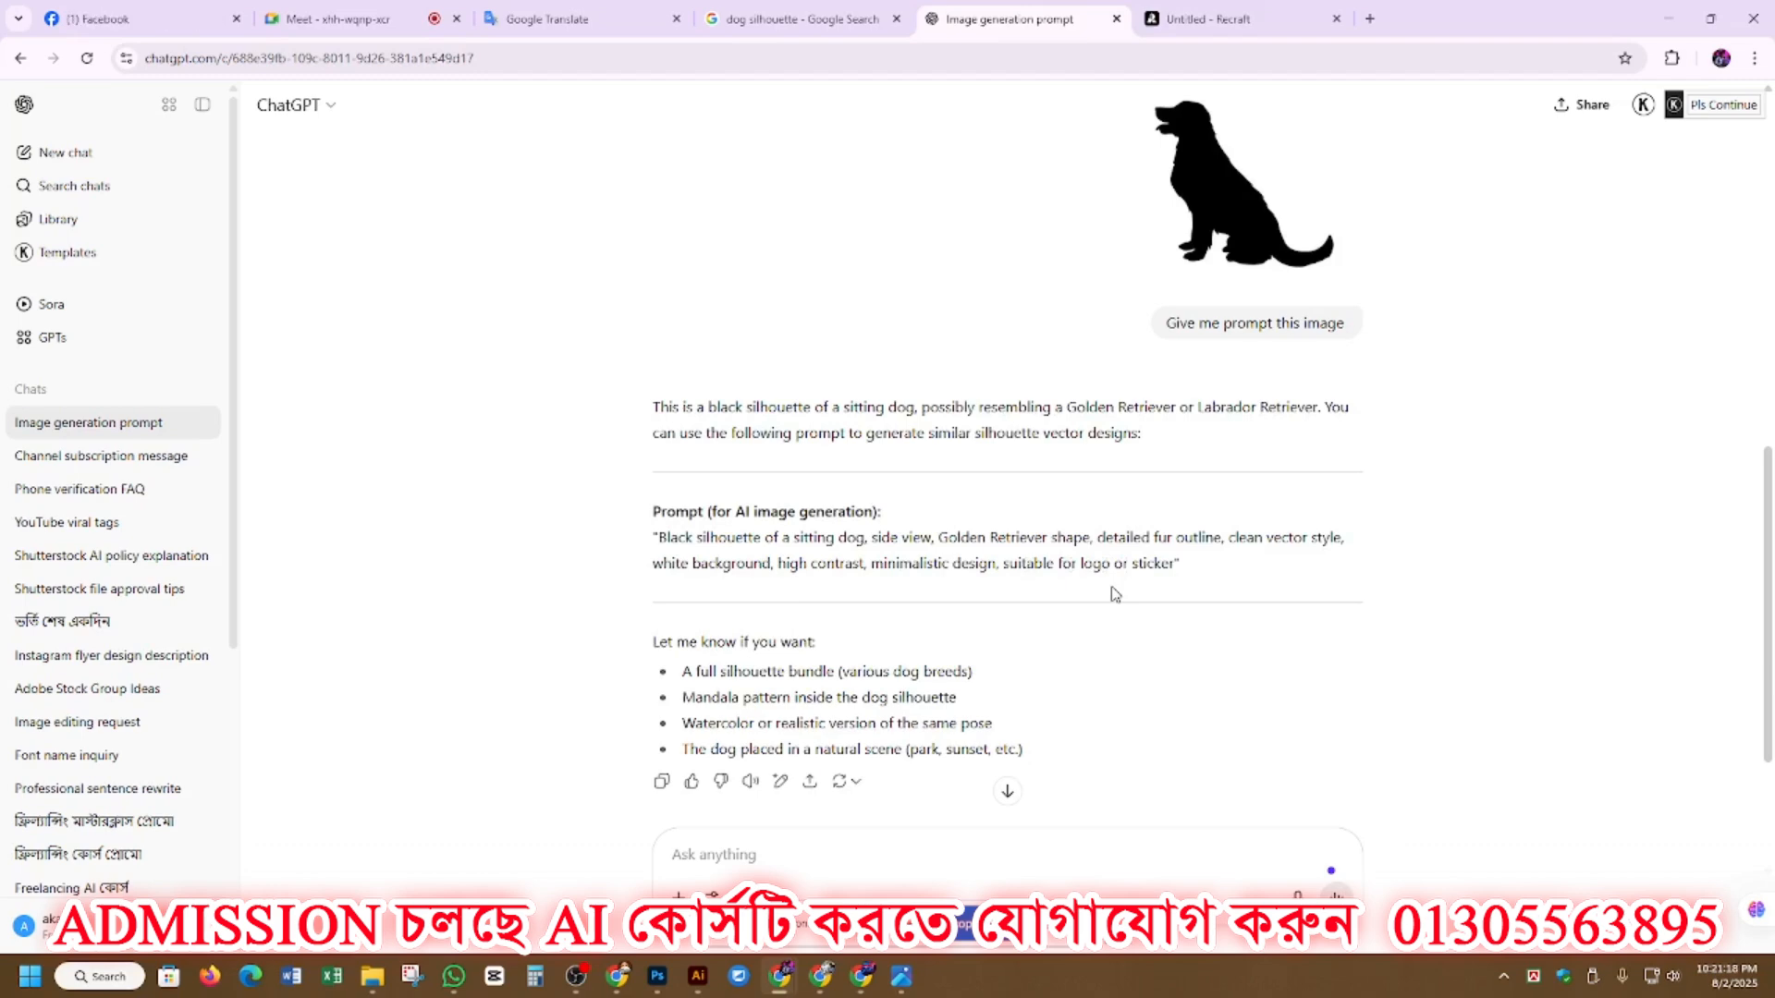
Step: Copy "Black silhouette of a sitting dog" from ChatGPT's reply, replace the Recraft frame's prompt with it and generate the image
{"action": "left_click_drag", "start_coordinate": [658, 537], "coordinate": [866, 538]}
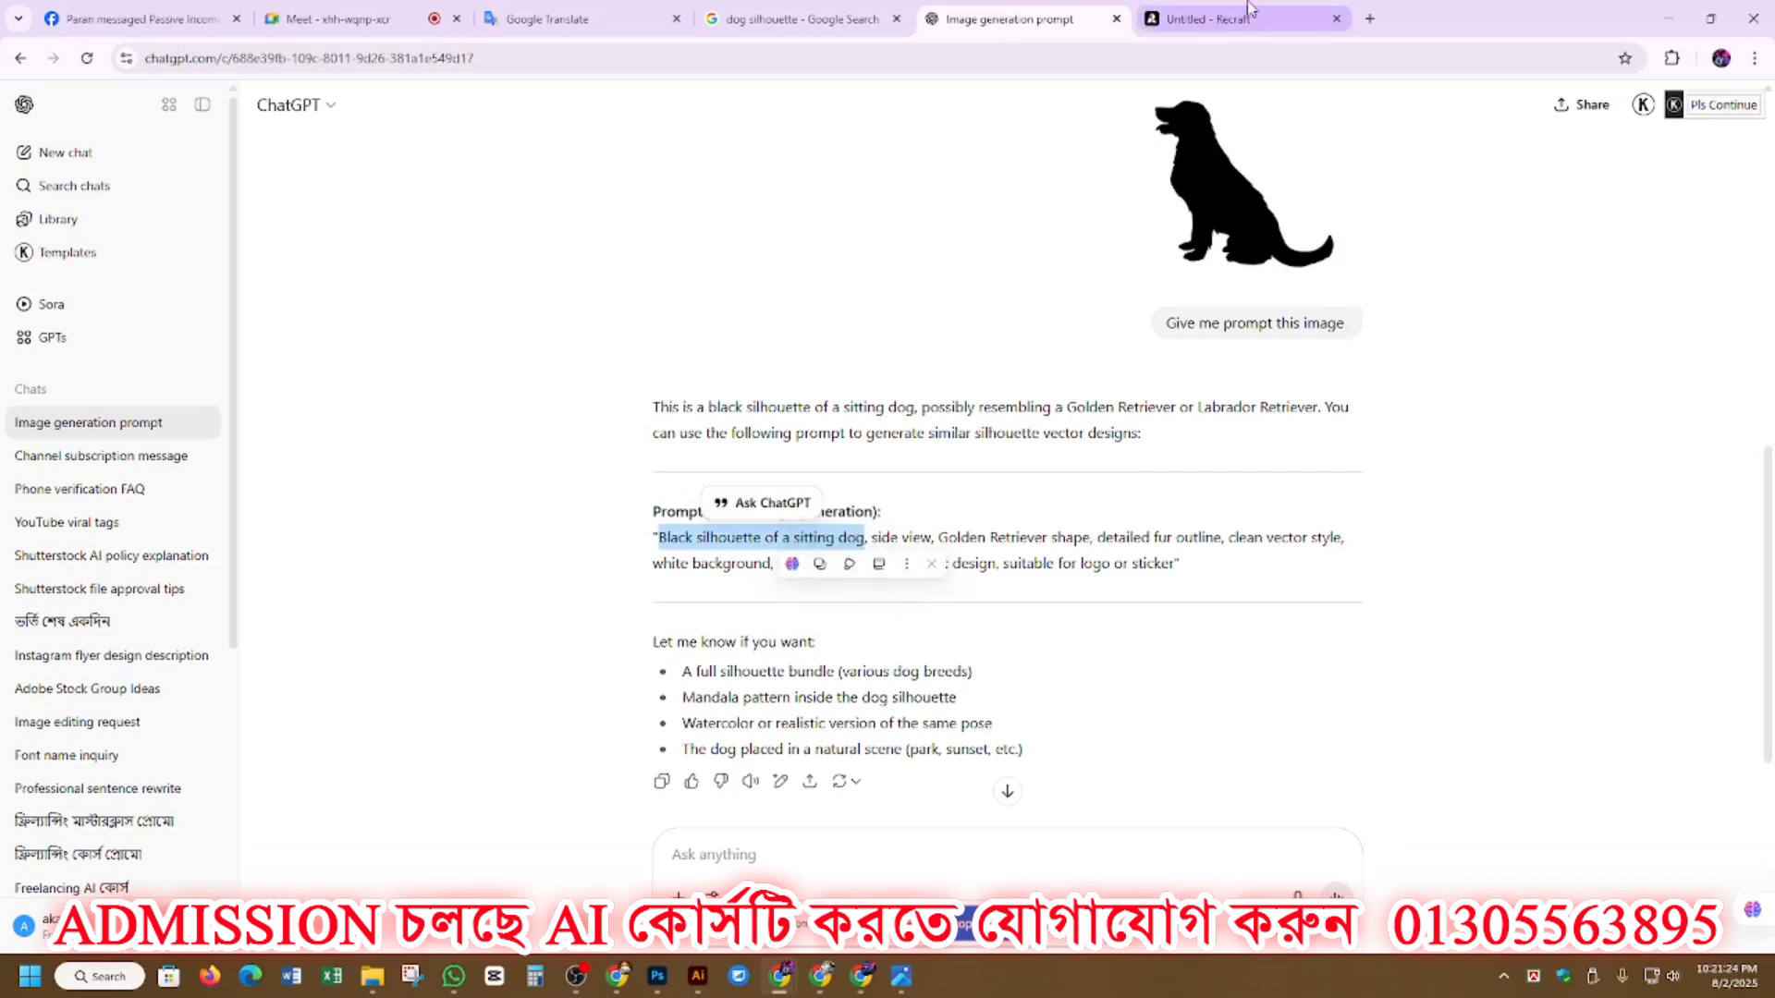
{"action": "left_click", "coordinate": [1201, 18]}
{"action": "left_click", "coordinate": [1192, 365]}
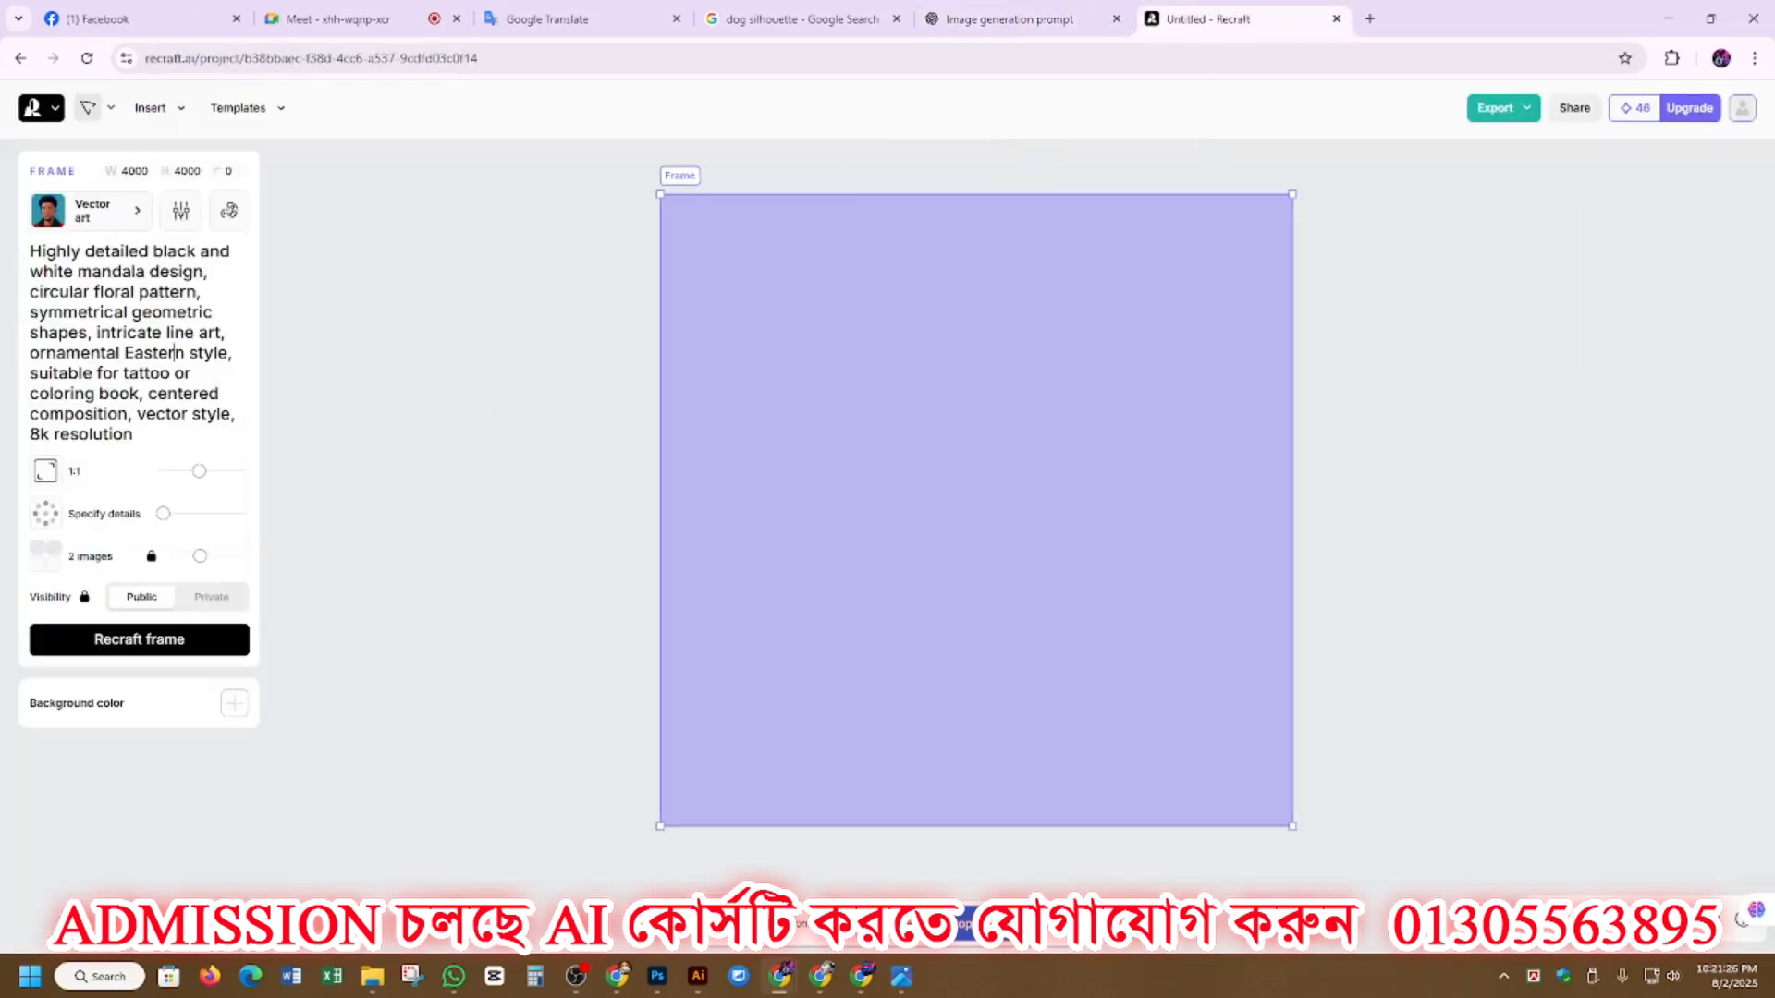
{"action": "key", "text": "ctrl+a"}
{"action": "key", "text": "ctrl+v"}
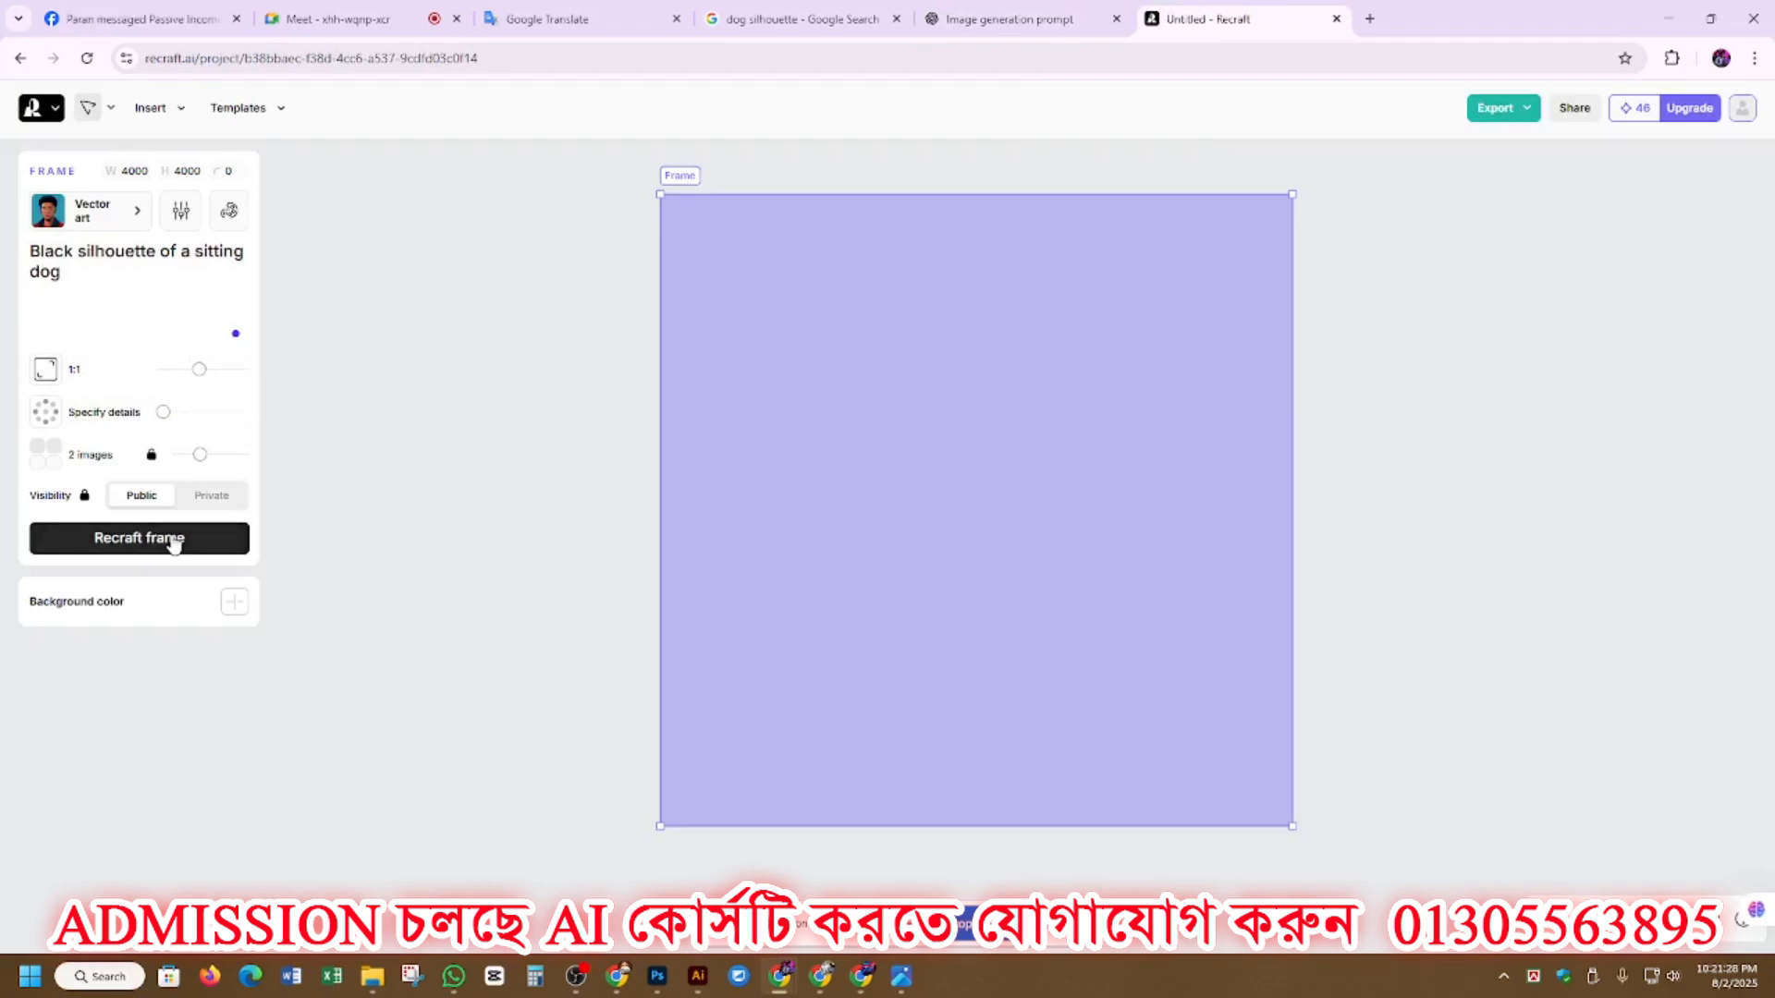
{"action": "left_click", "coordinate": [170, 538]}
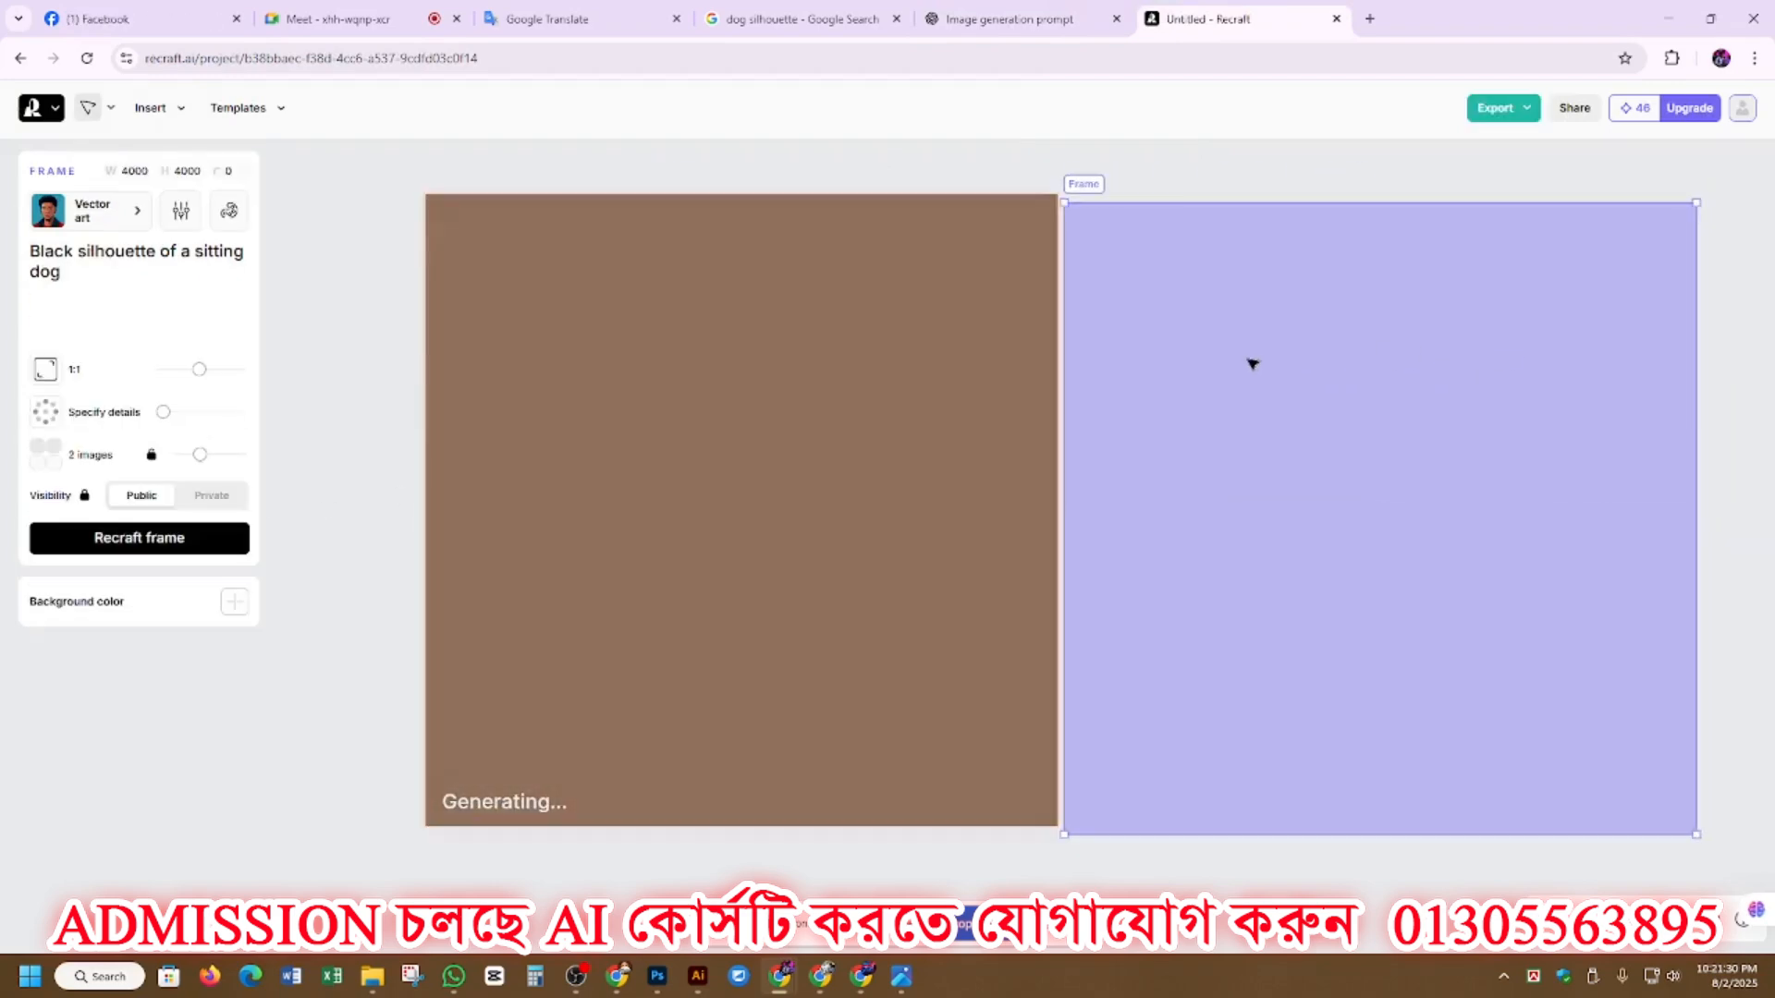
Step: Apply the Recraft V2 Line art style to the empty frame and generate the sitting dog with the same prompt
{"action": "left_click", "coordinate": [93, 210]}
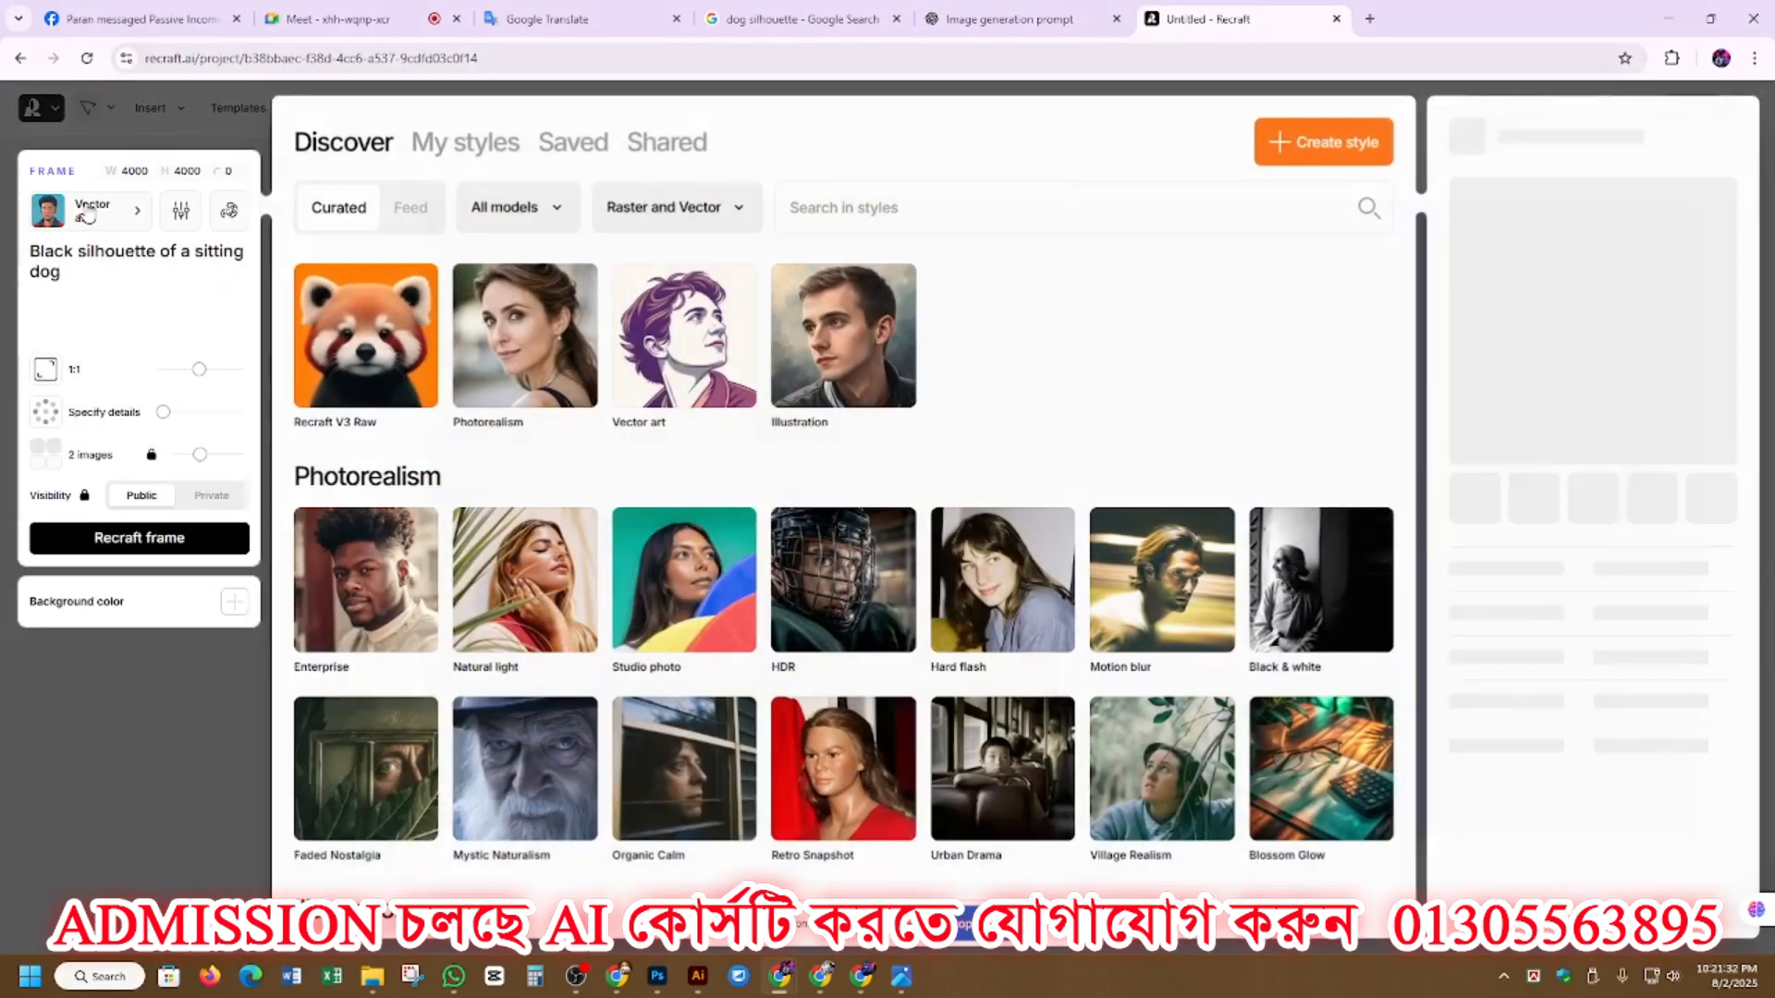
{"action": "scroll", "coordinate": [875, 582], "scroll_direction": "down", "scroll_amount": 15}
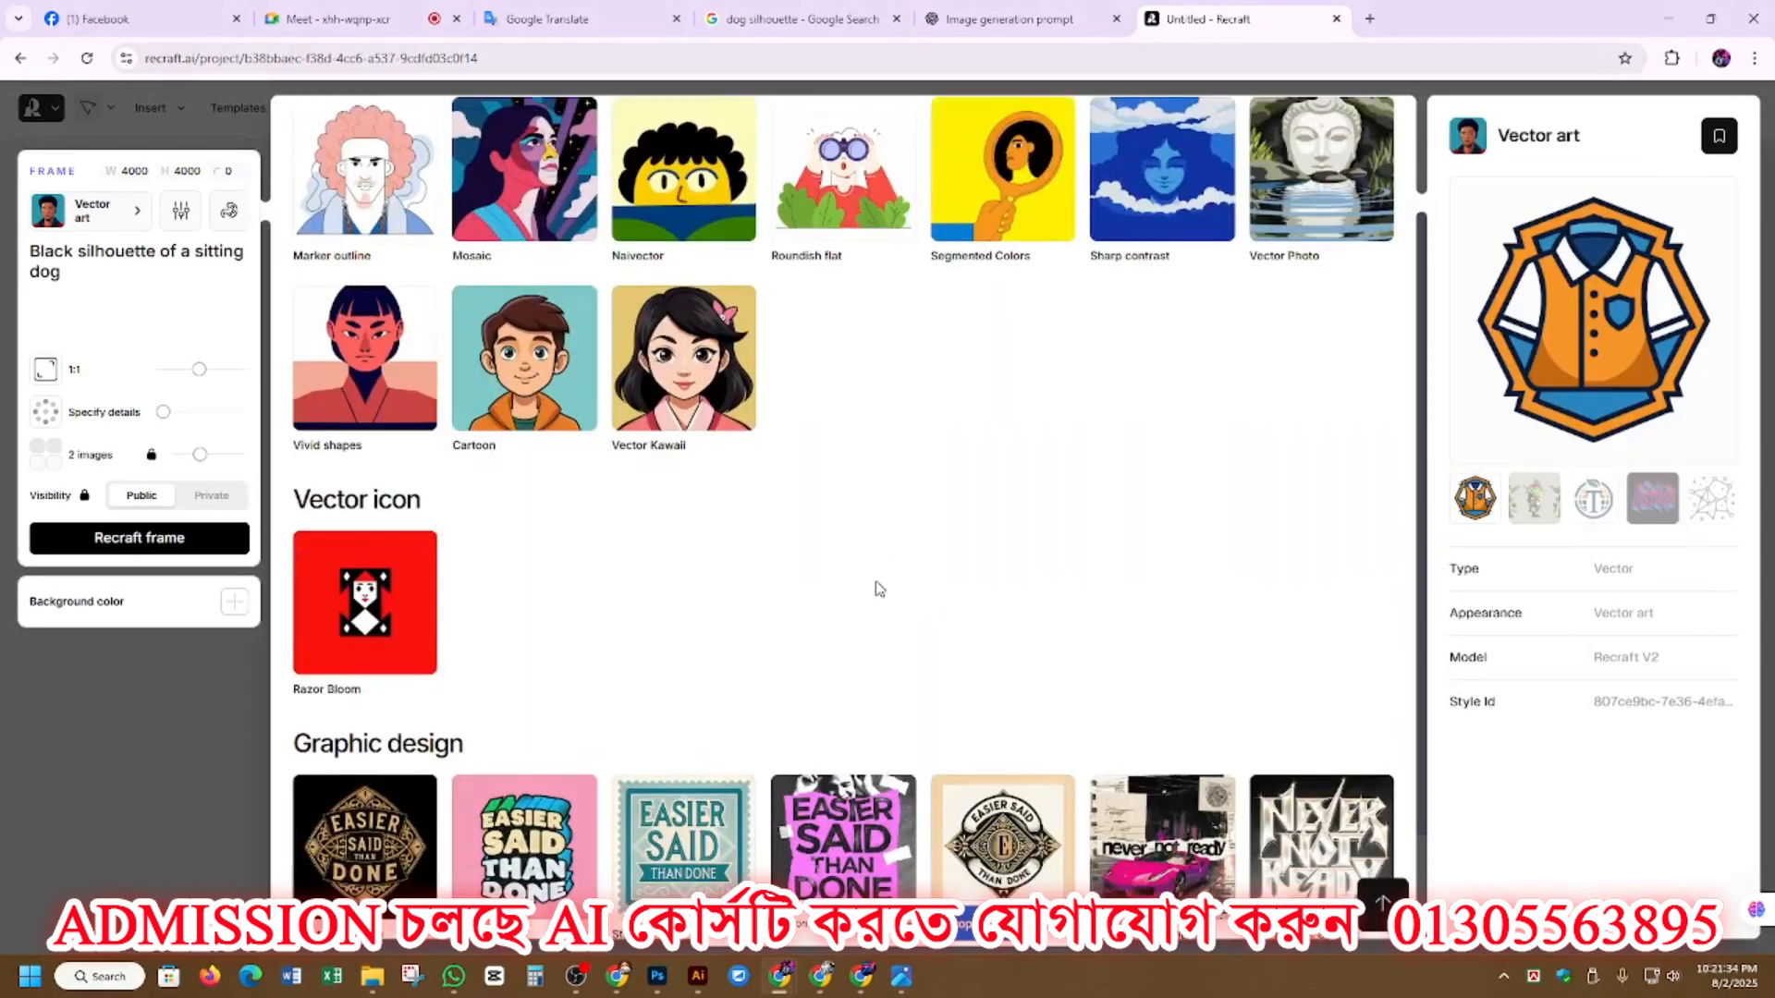
{"action": "scroll", "coordinate": [878, 591], "scroll_direction": "down", "scroll_amount": 10}
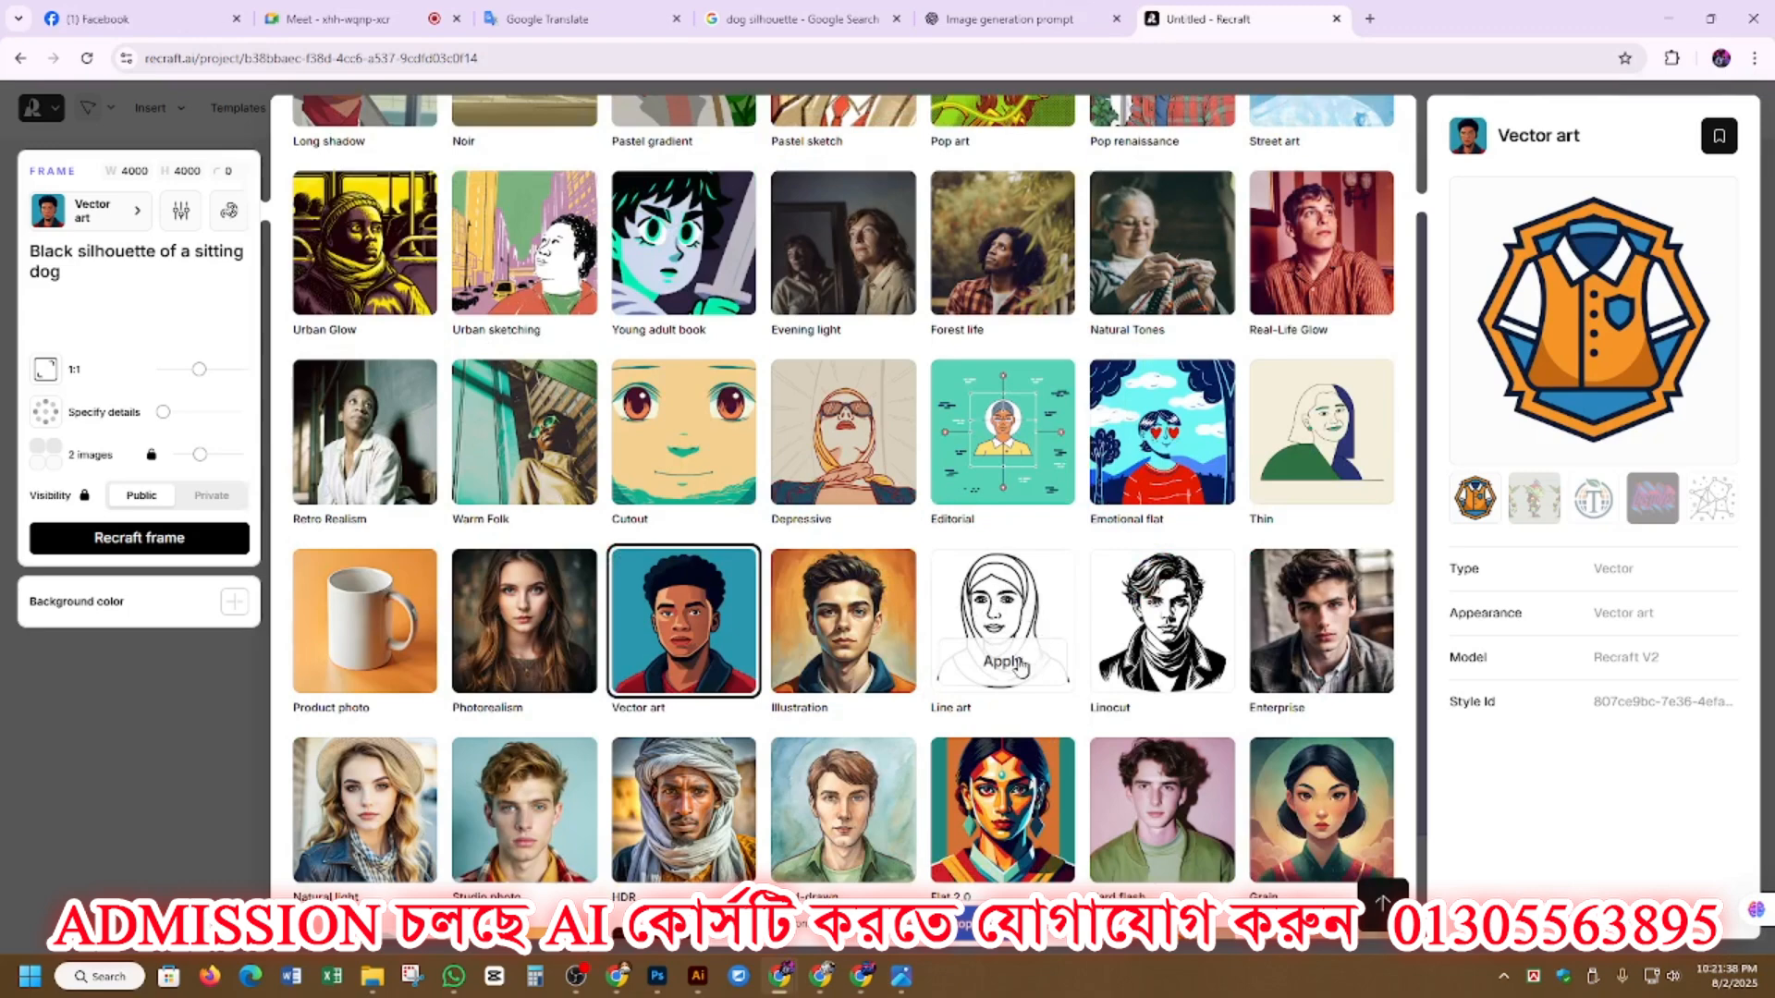
{"action": "left_click", "coordinate": [1014, 665]}
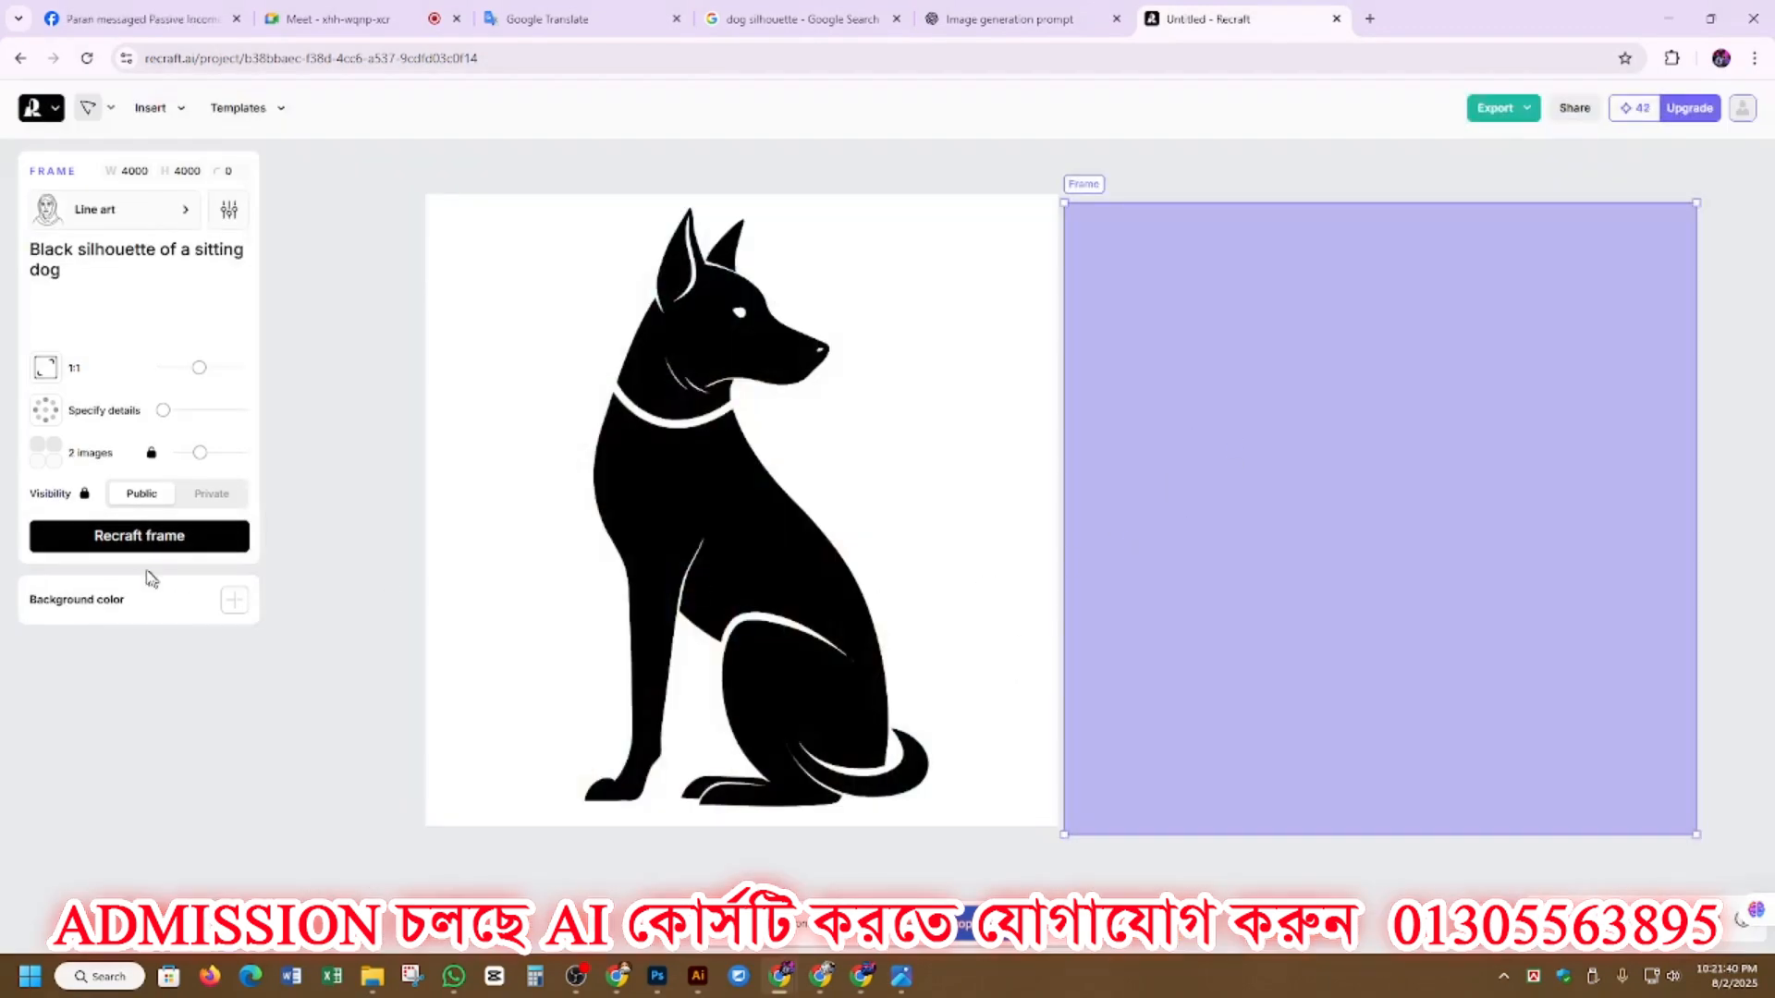
{"action": "left_click", "coordinate": [143, 543]}
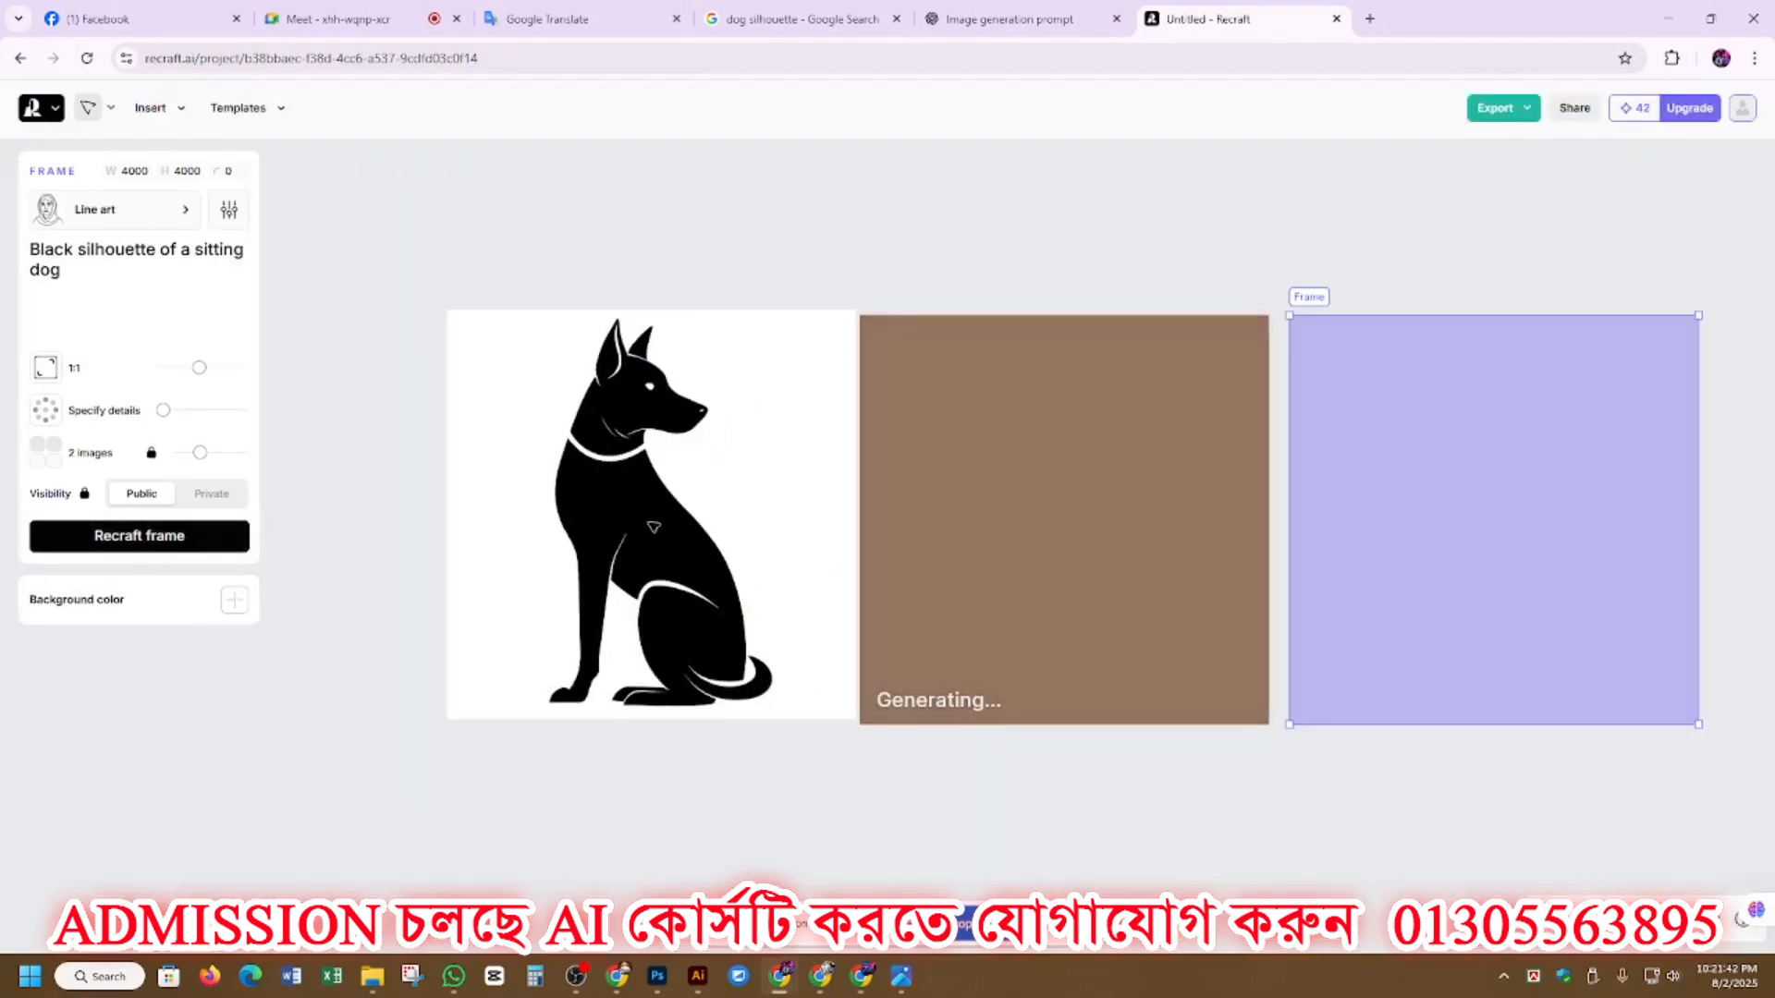
Step: Compare the two generated dog images and nudge the second one so its upper edge lines up with the first
{"action": "left_click", "coordinate": [489, 526]}
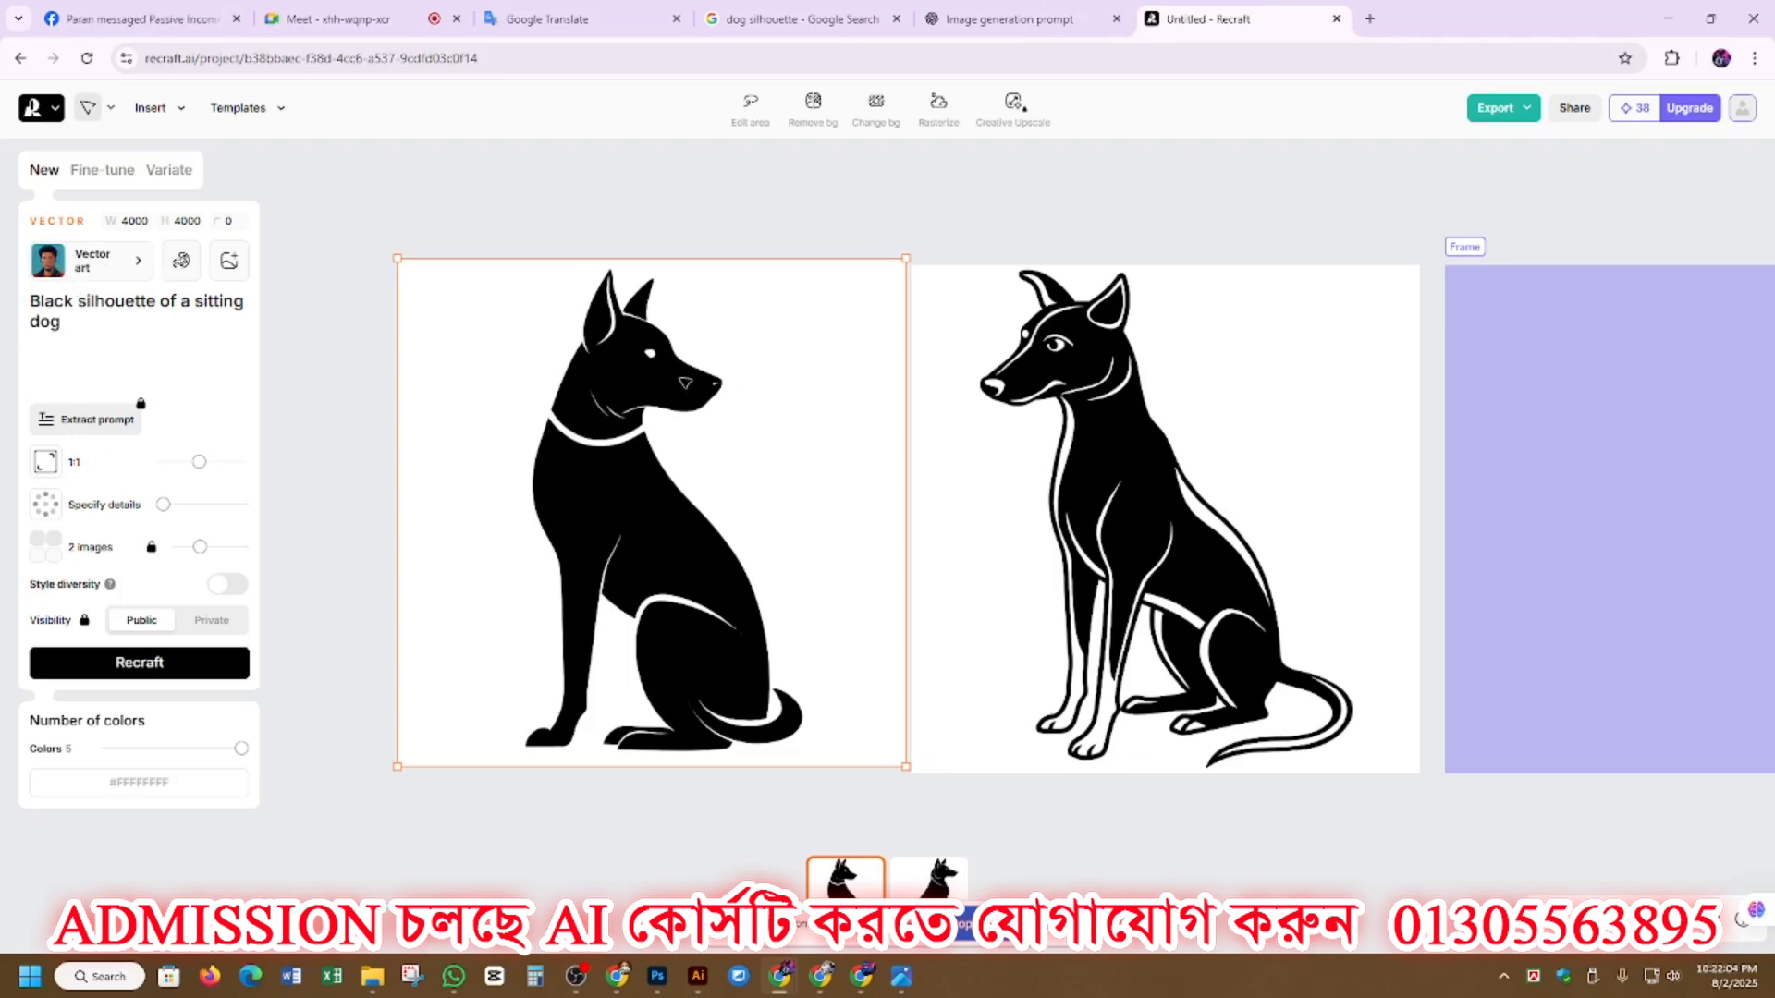
{"action": "left_click", "coordinate": [1100, 354]}
{"action": "left_click_drag", "start_coordinate": [1103, 354], "coordinate": [1109, 347]}
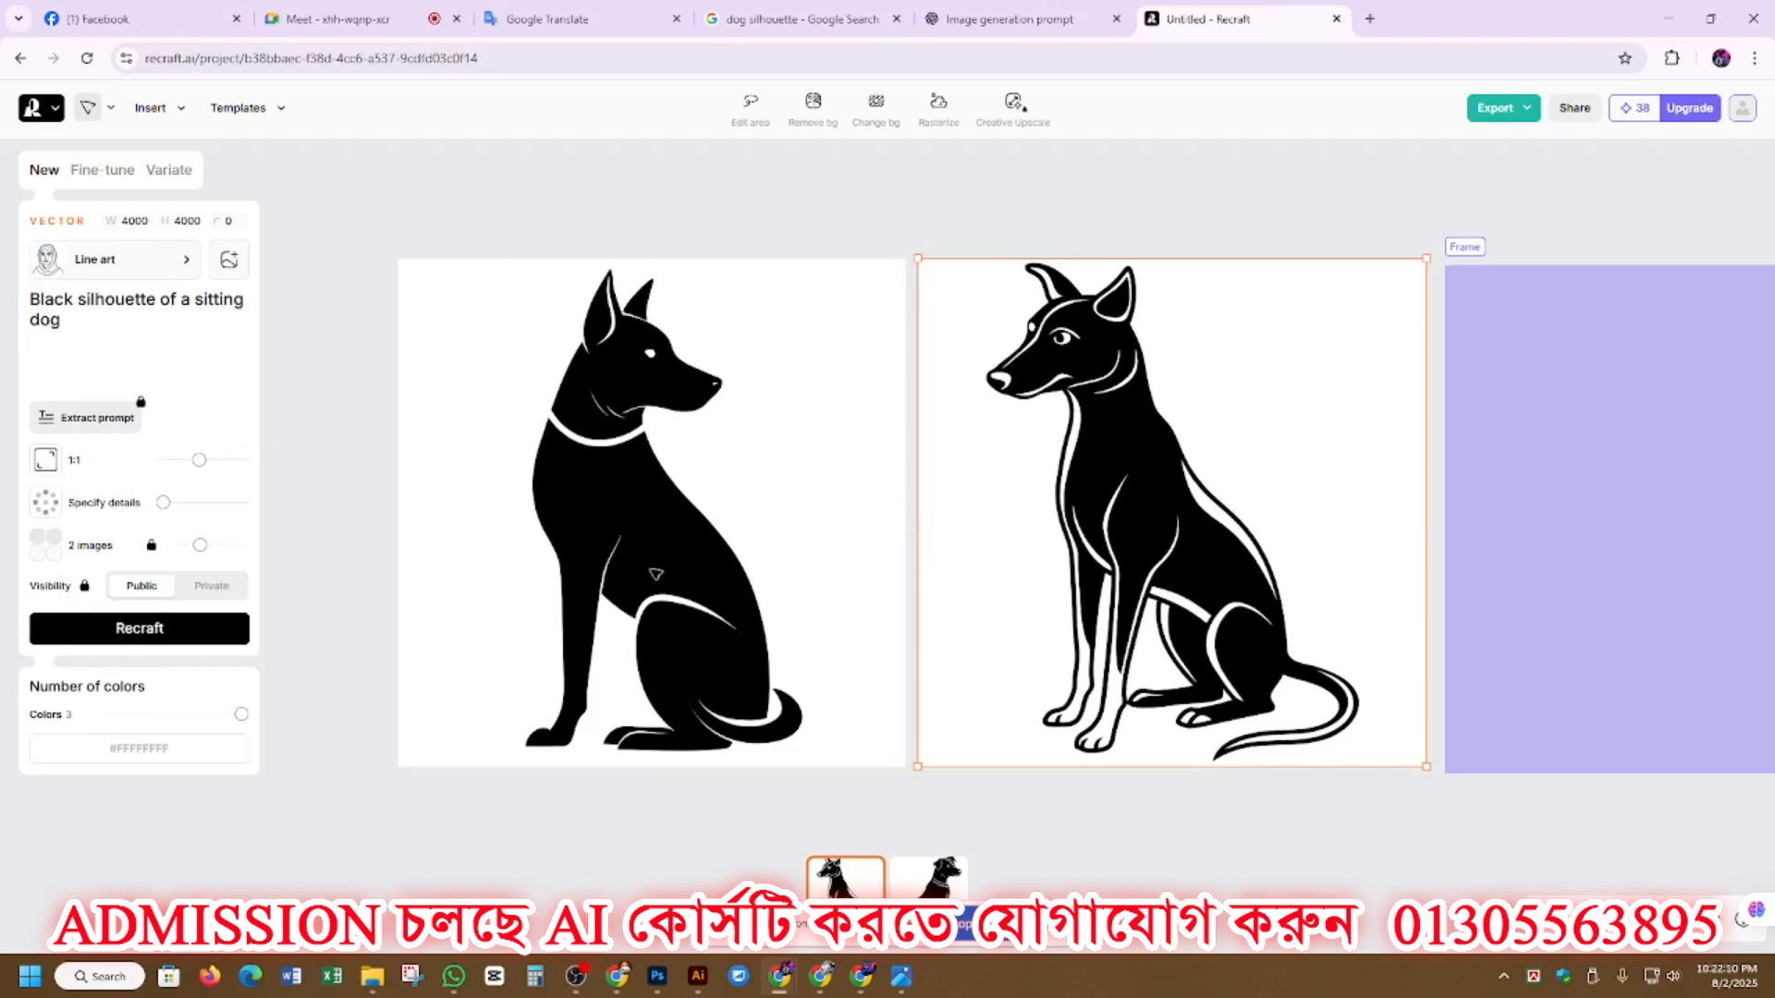
{"action": "scroll", "coordinate": [655, 574], "scroll_direction": "down", "scroll_amount": 3}
{"action": "scroll", "coordinate": [1105, 574], "scroll_direction": "up", "scroll_amount": 1}
{"action": "scroll", "coordinate": [940, 573], "scroll_direction": "up", "scroll_amount": 1}
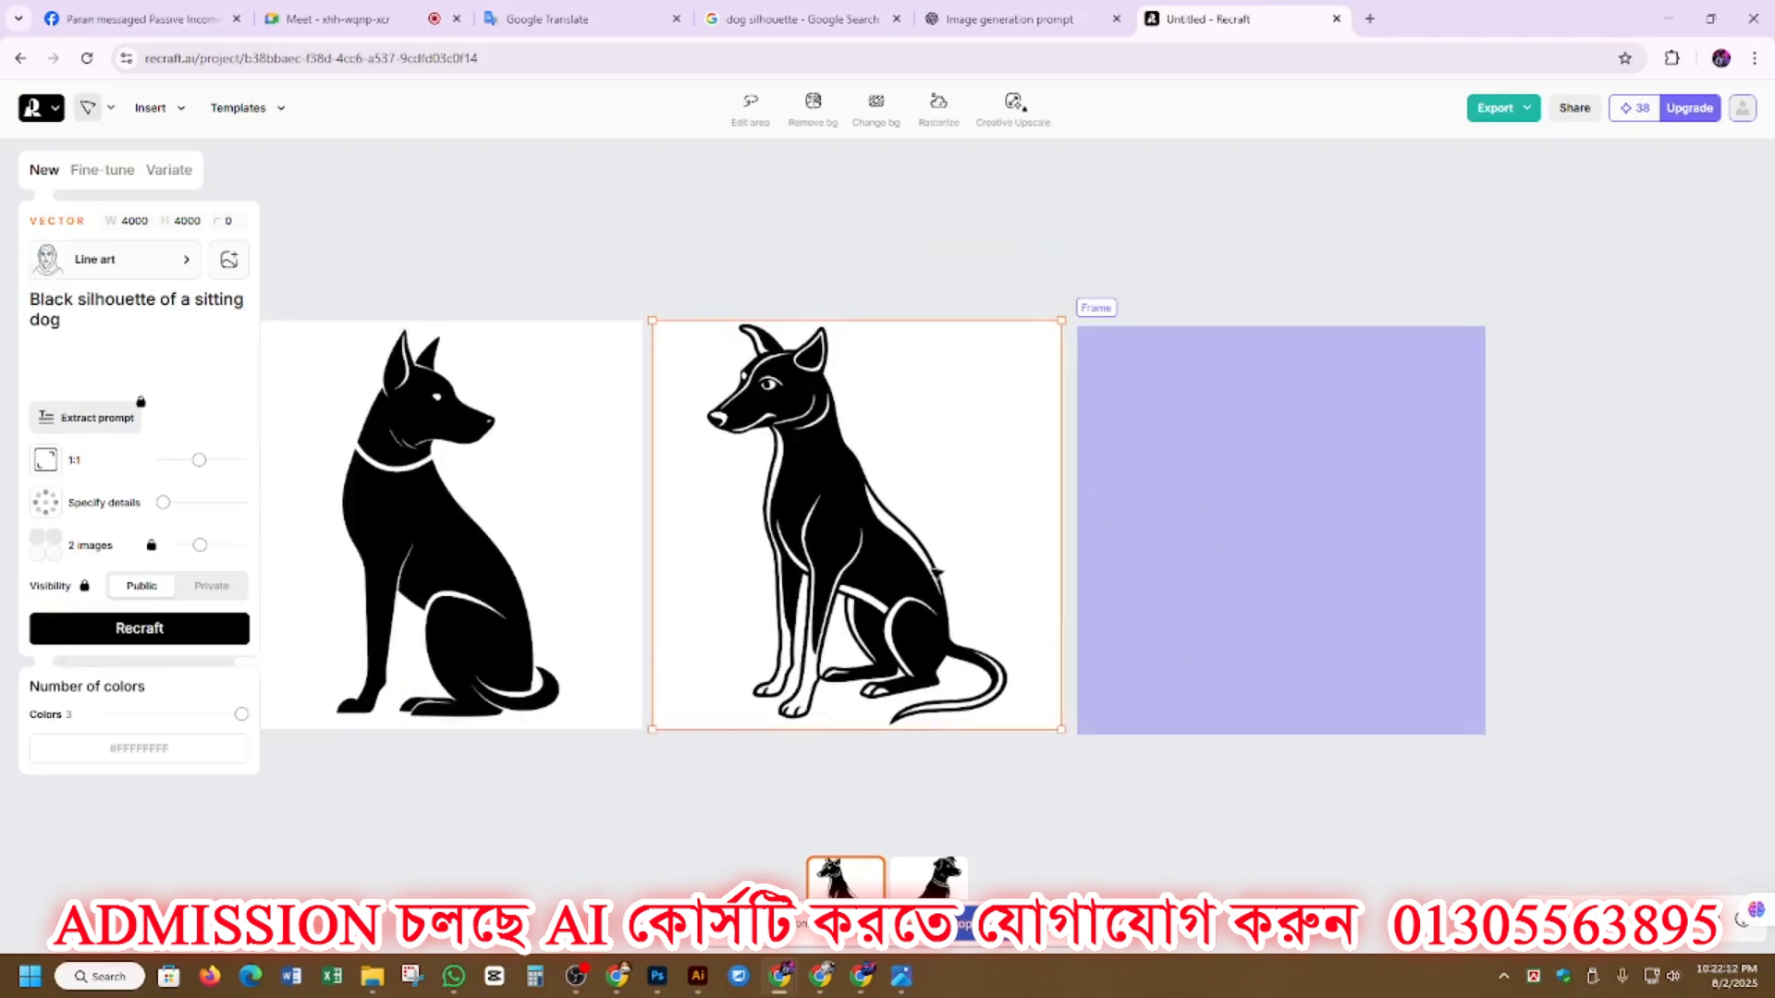
{"action": "scroll", "coordinate": [1205, 579], "scroll_direction": "right", "scroll_amount": 1}
Step: Switch the empty frame to the Recraft V3 Vector art style and generate another sitting dog from the same prompt
{"action": "left_click", "coordinate": [1161, 487]}
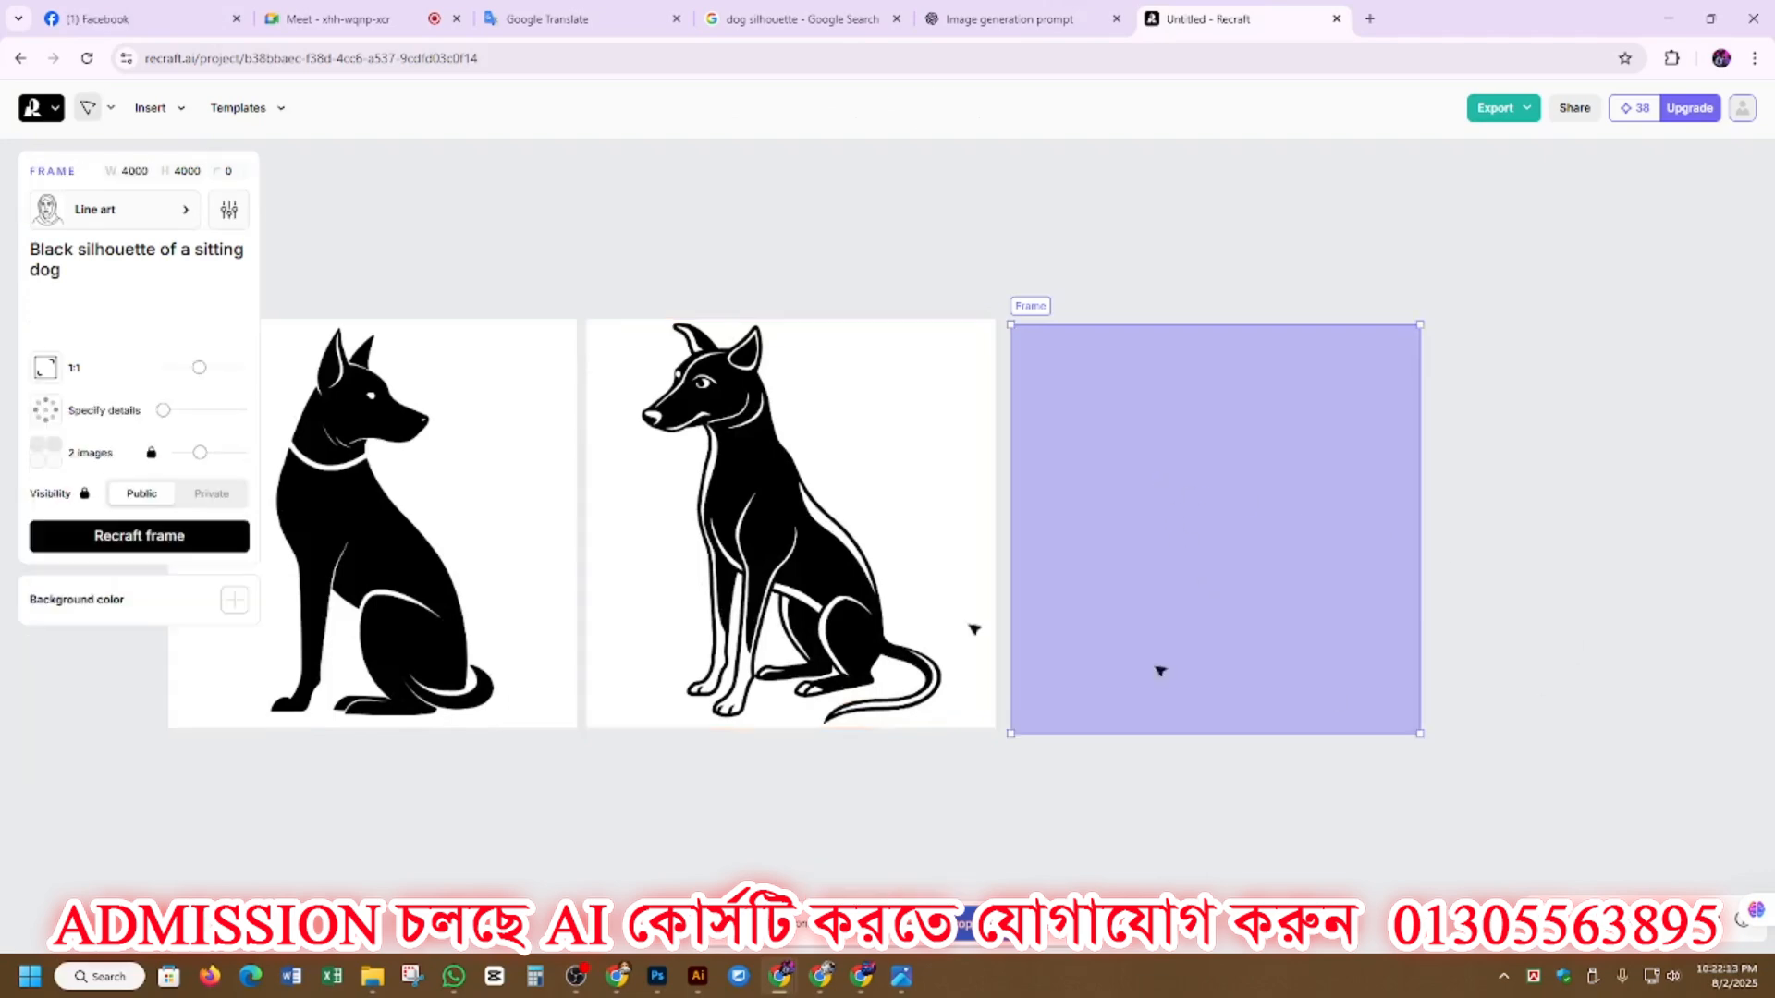
{"action": "left_click", "coordinate": [127, 227]}
{"action": "mouse_move", "coordinate": [682, 346]}
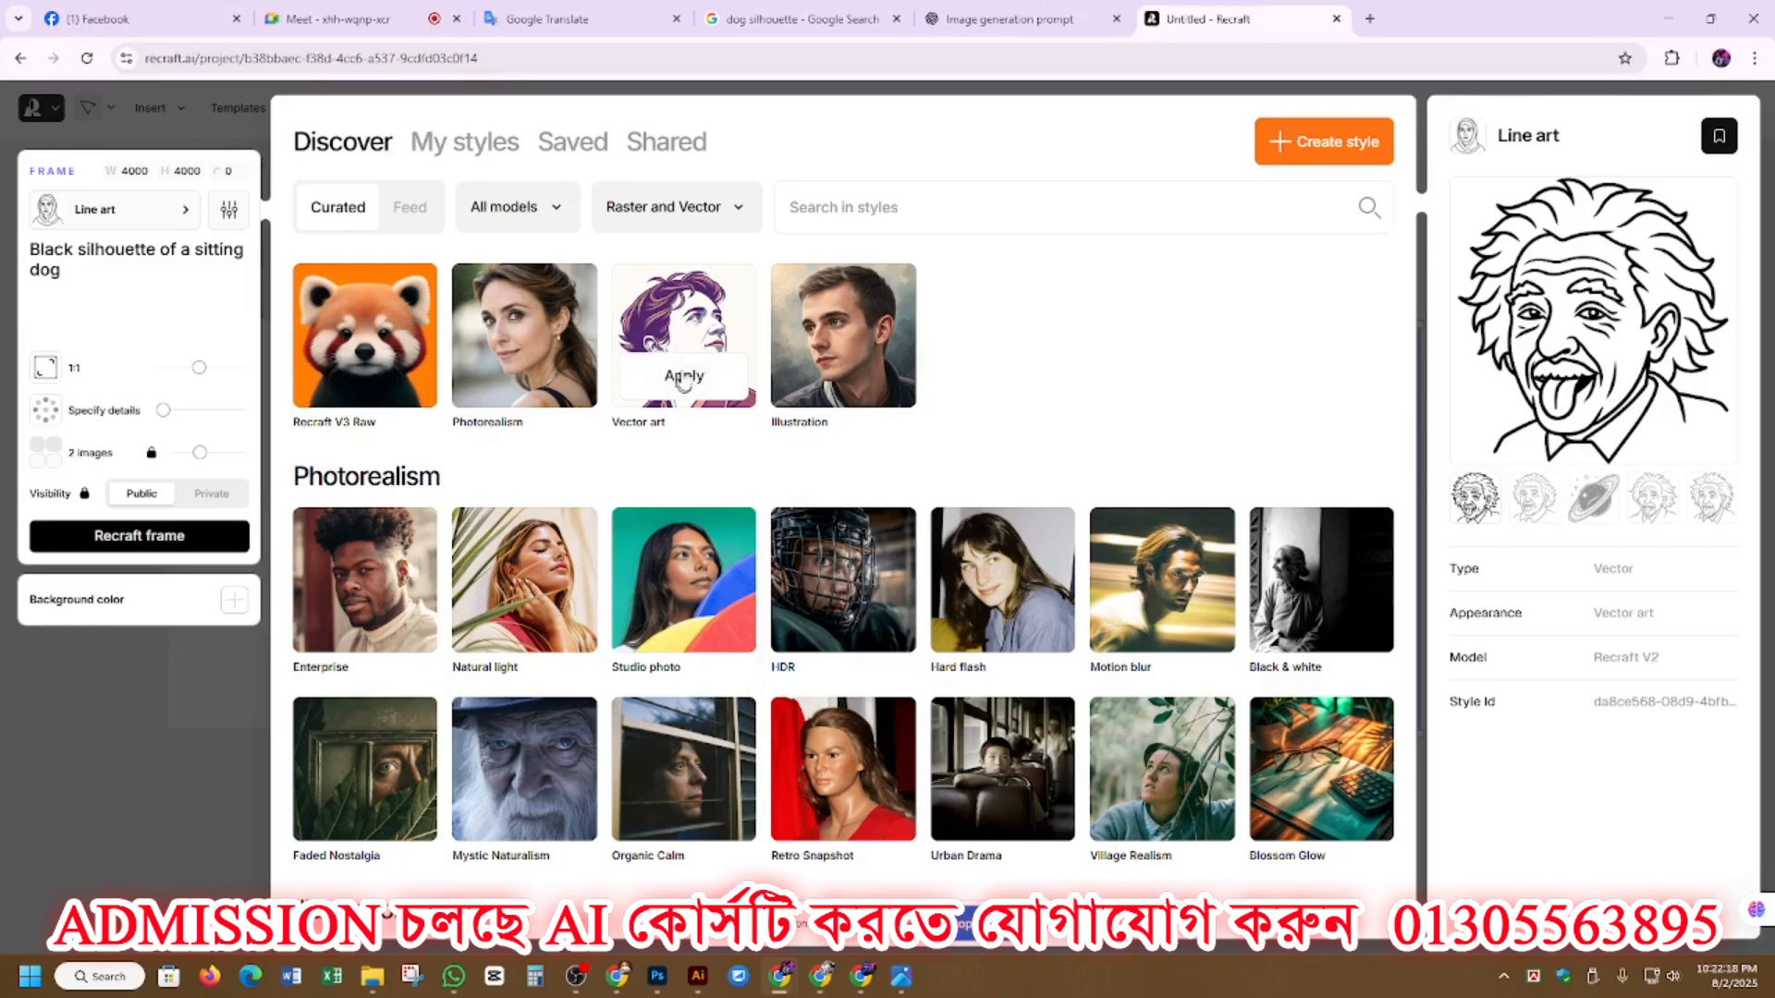
{"action": "left_click", "coordinate": [683, 376]}
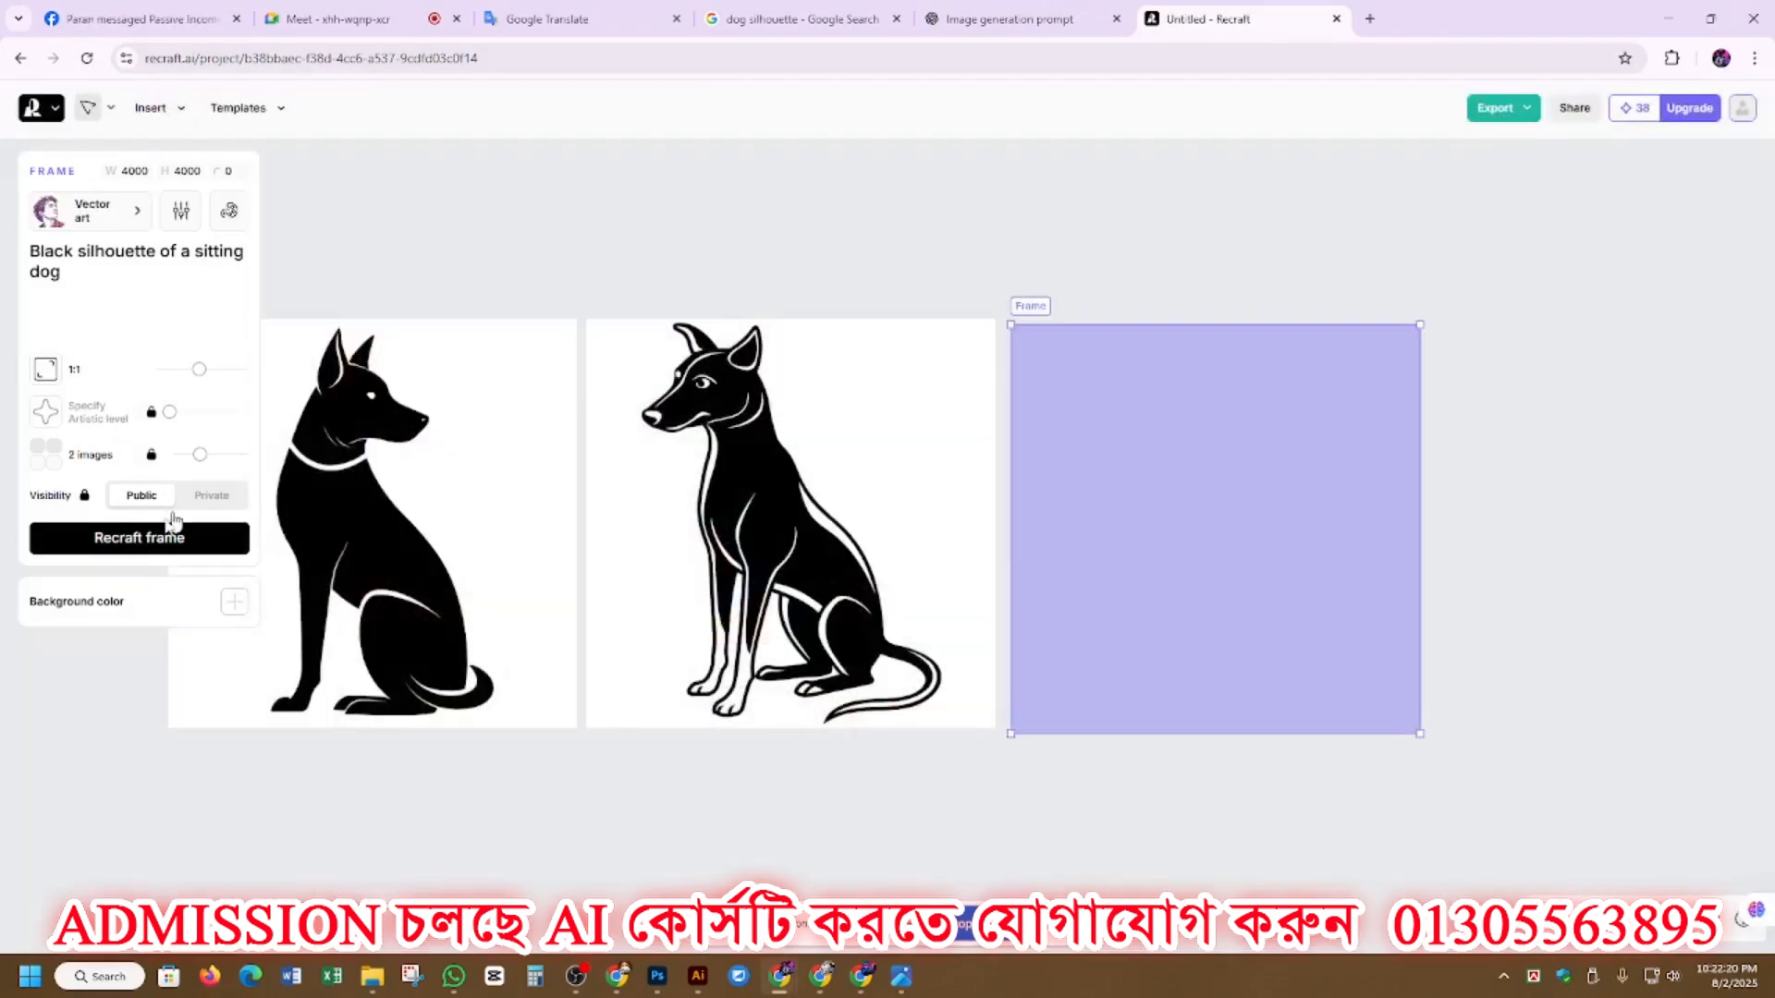
{"action": "left_click", "coordinate": [171, 536]}
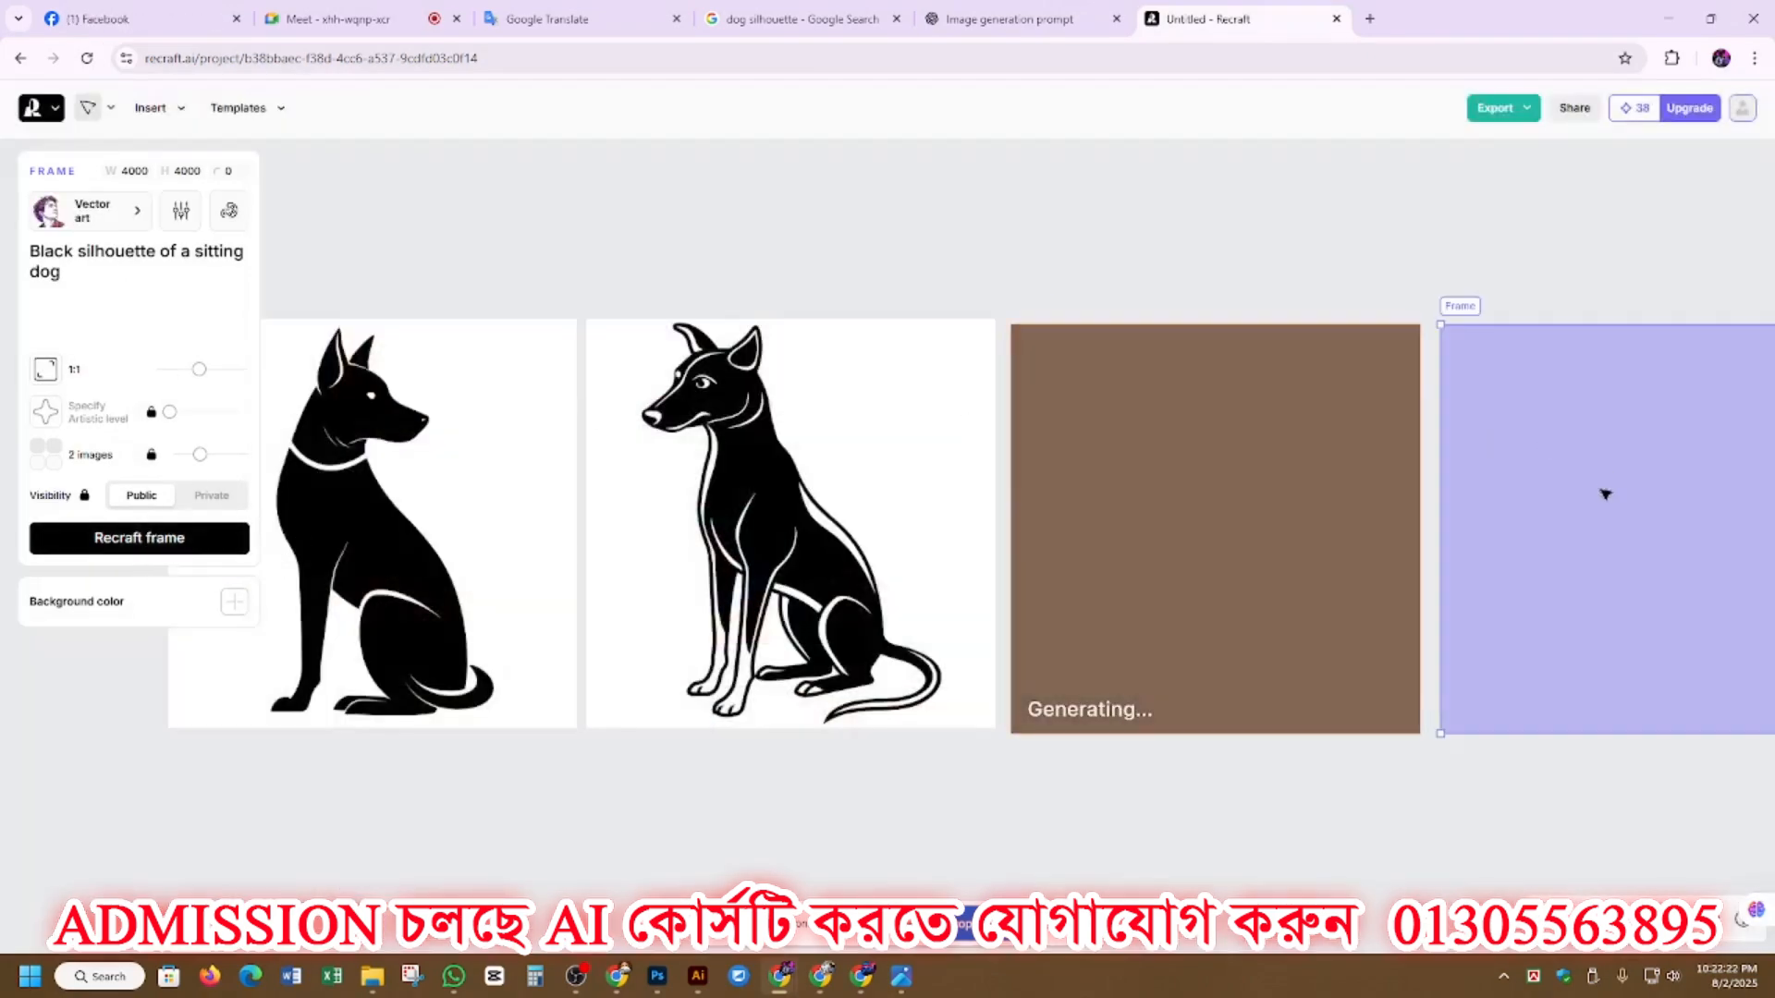
Step: Apply the Line art style from the Vector art section of the style library to the frame and generate another sitting dog
{"action": "left_click", "coordinate": [92, 222]}
{"action": "scroll", "coordinate": [754, 671], "scroll_direction": "down", "scroll_amount": 10}
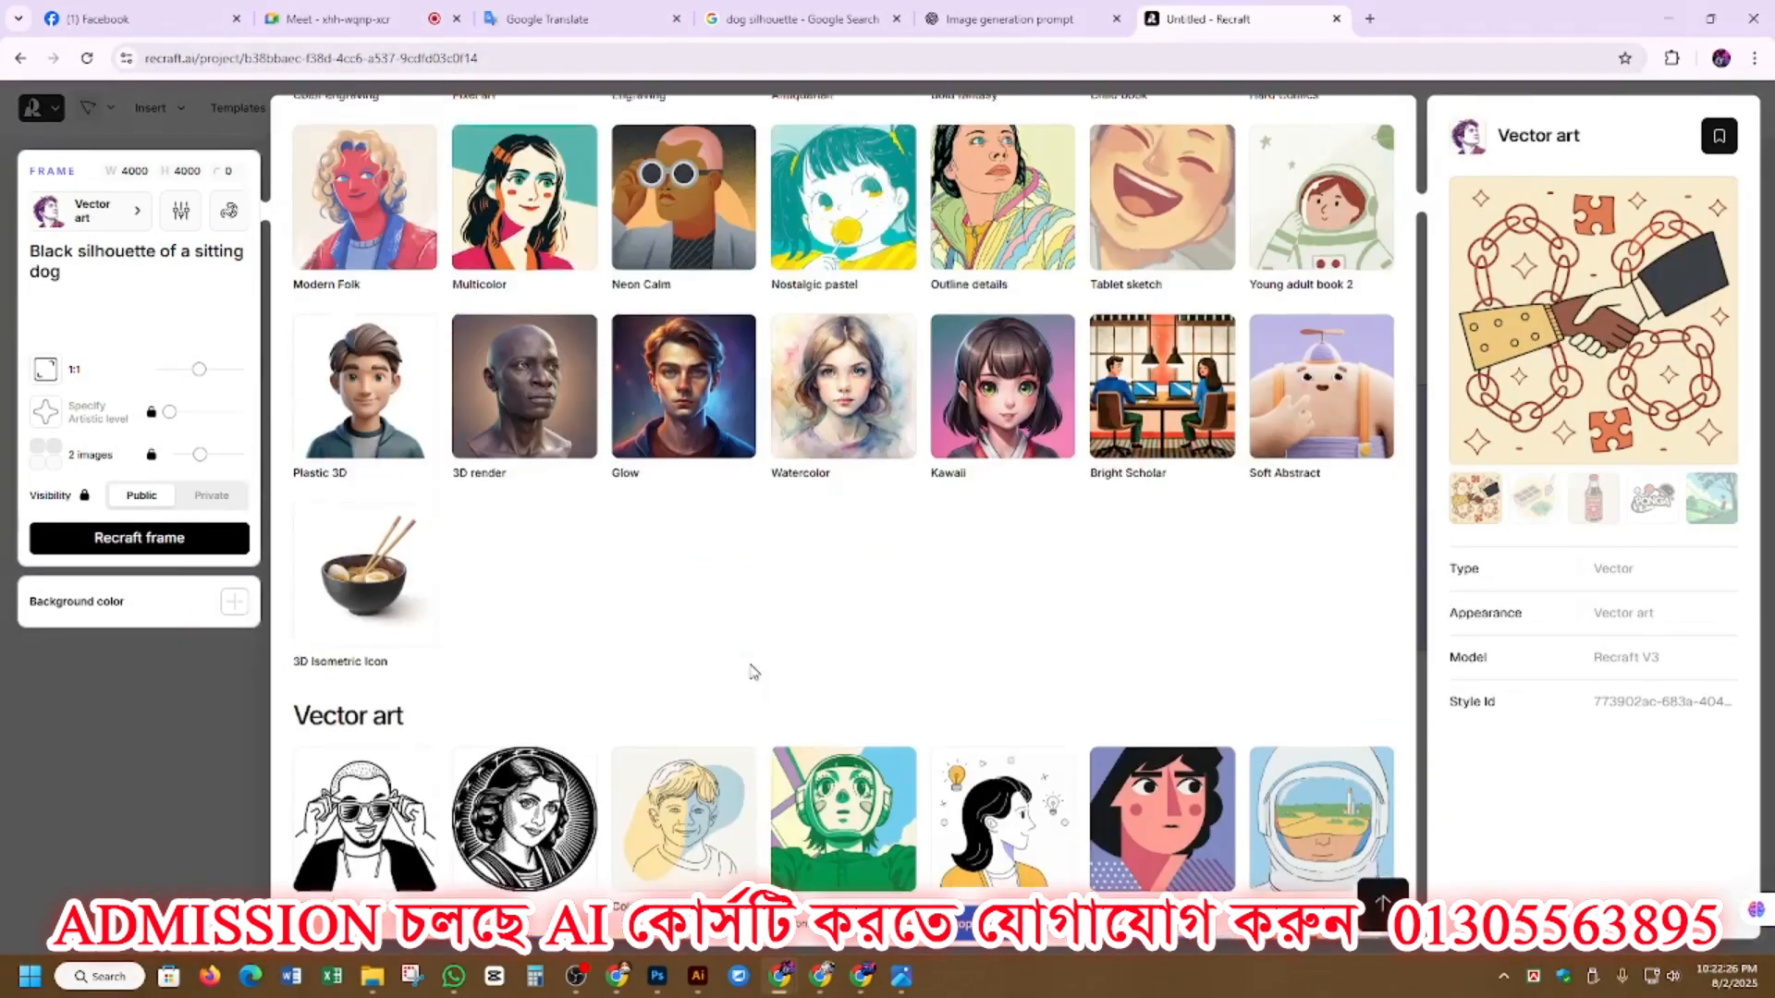
{"action": "scroll", "coordinate": [750, 670], "scroll_direction": "down", "scroll_amount": 4}
{"action": "scroll", "coordinate": [831, 658], "scroll_direction": "down", "scroll_amount": 2}
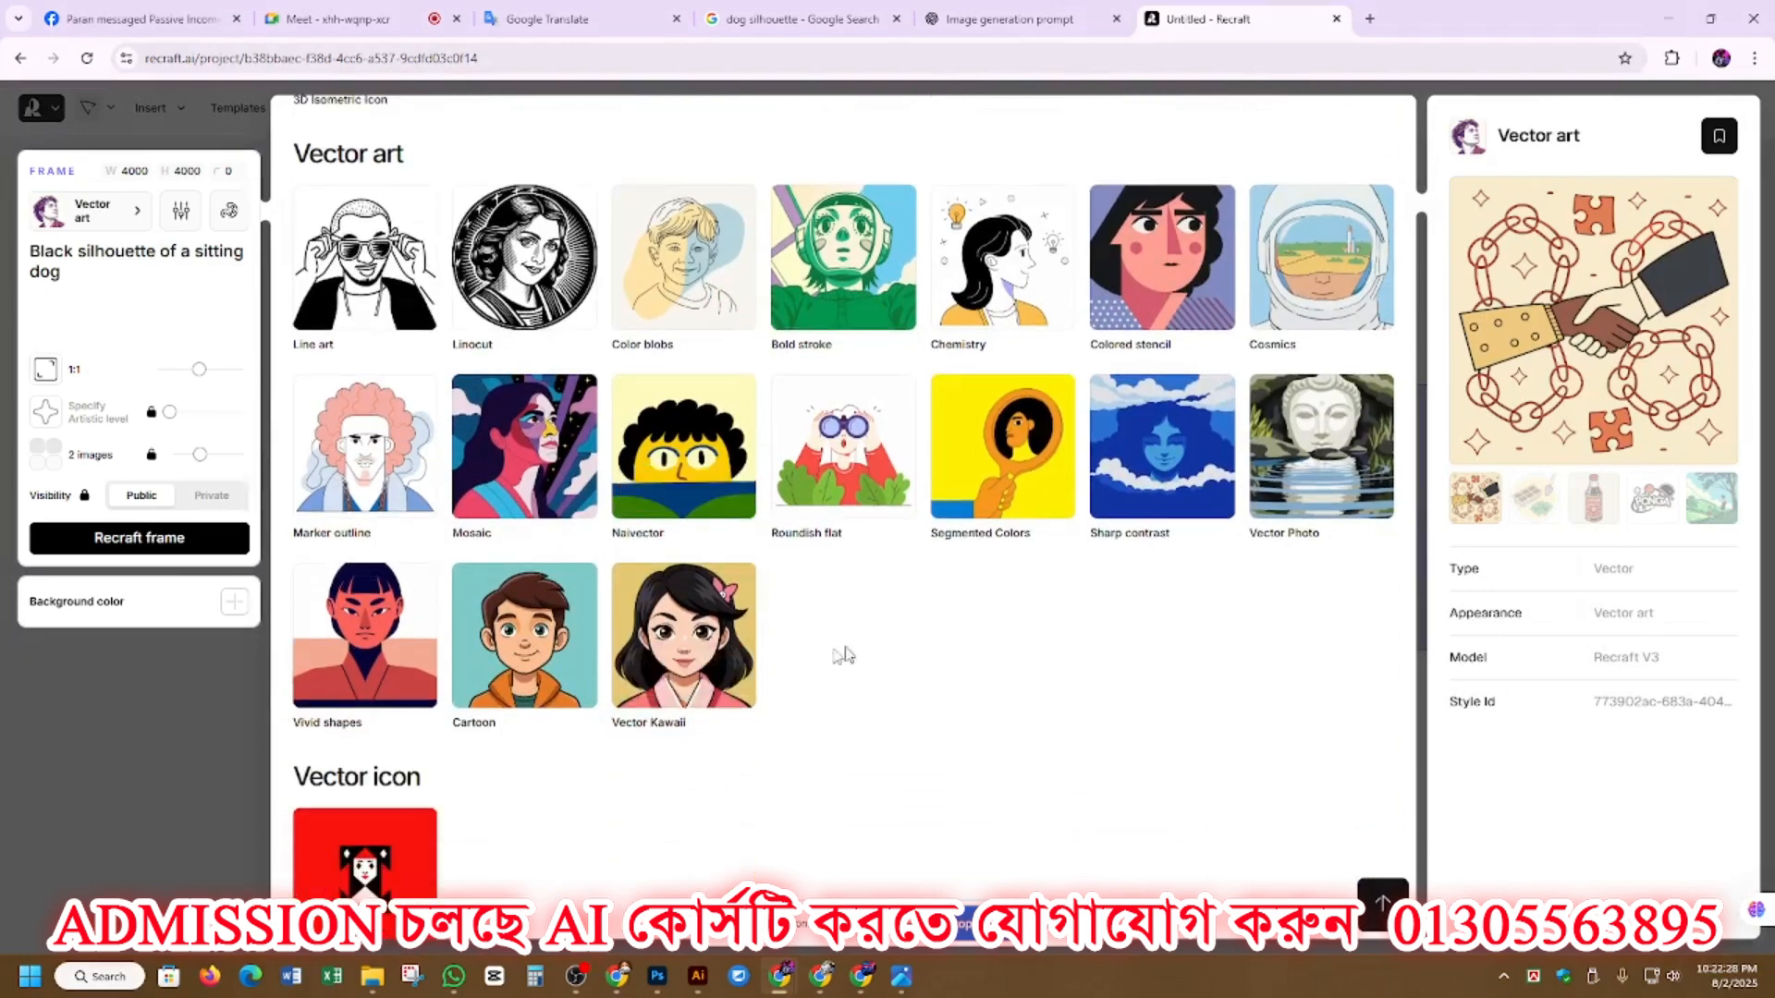
{"action": "left_click", "coordinate": [375, 301]}
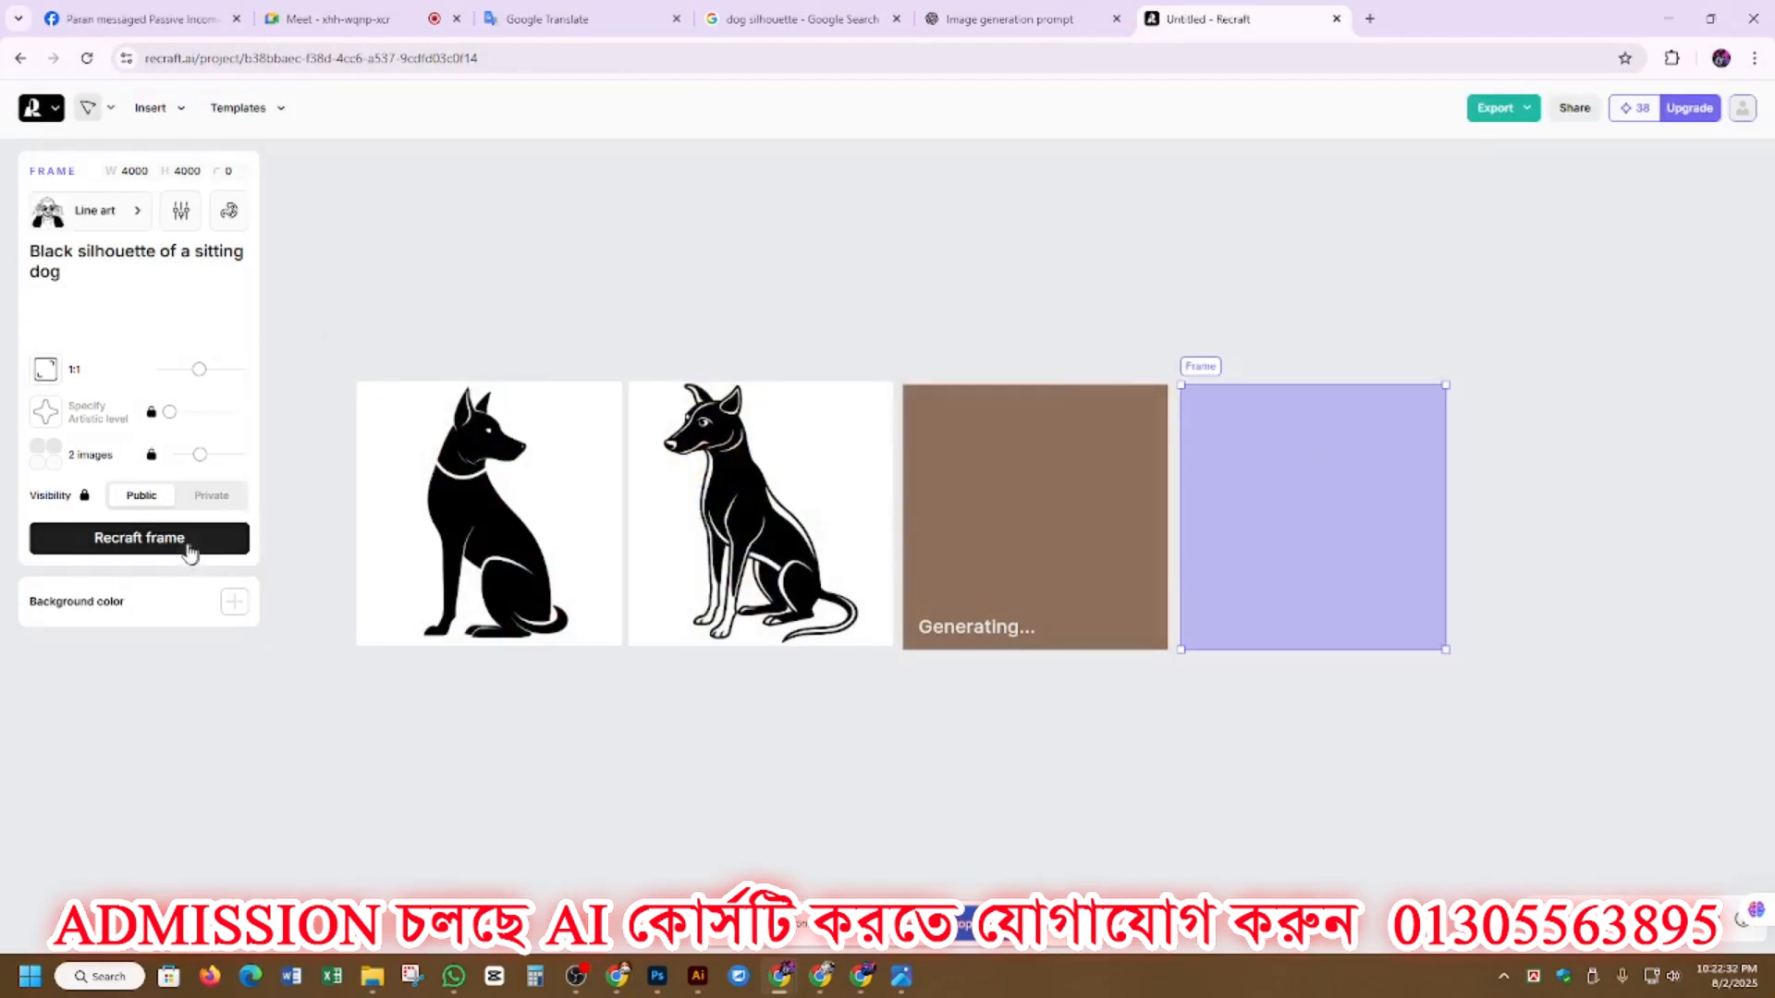
{"action": "left_click", "coordinate": [190, 552]}
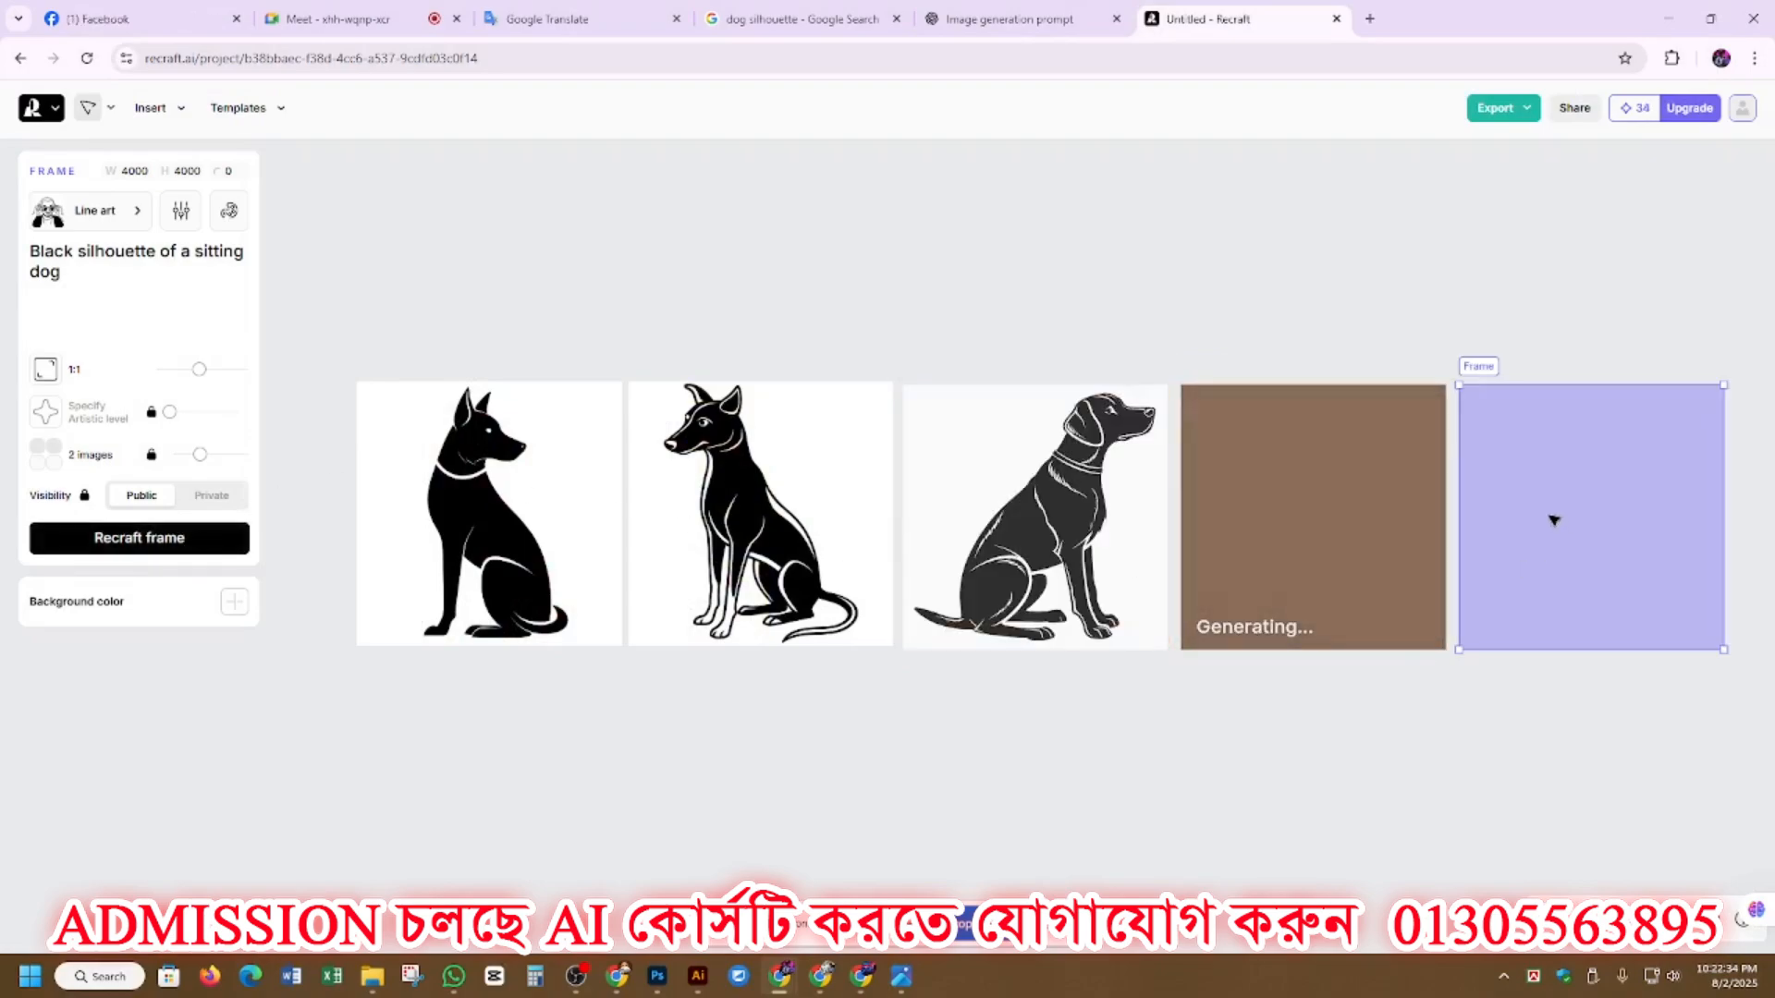
{"action": "left_click", "coordinate": [93, 210]}
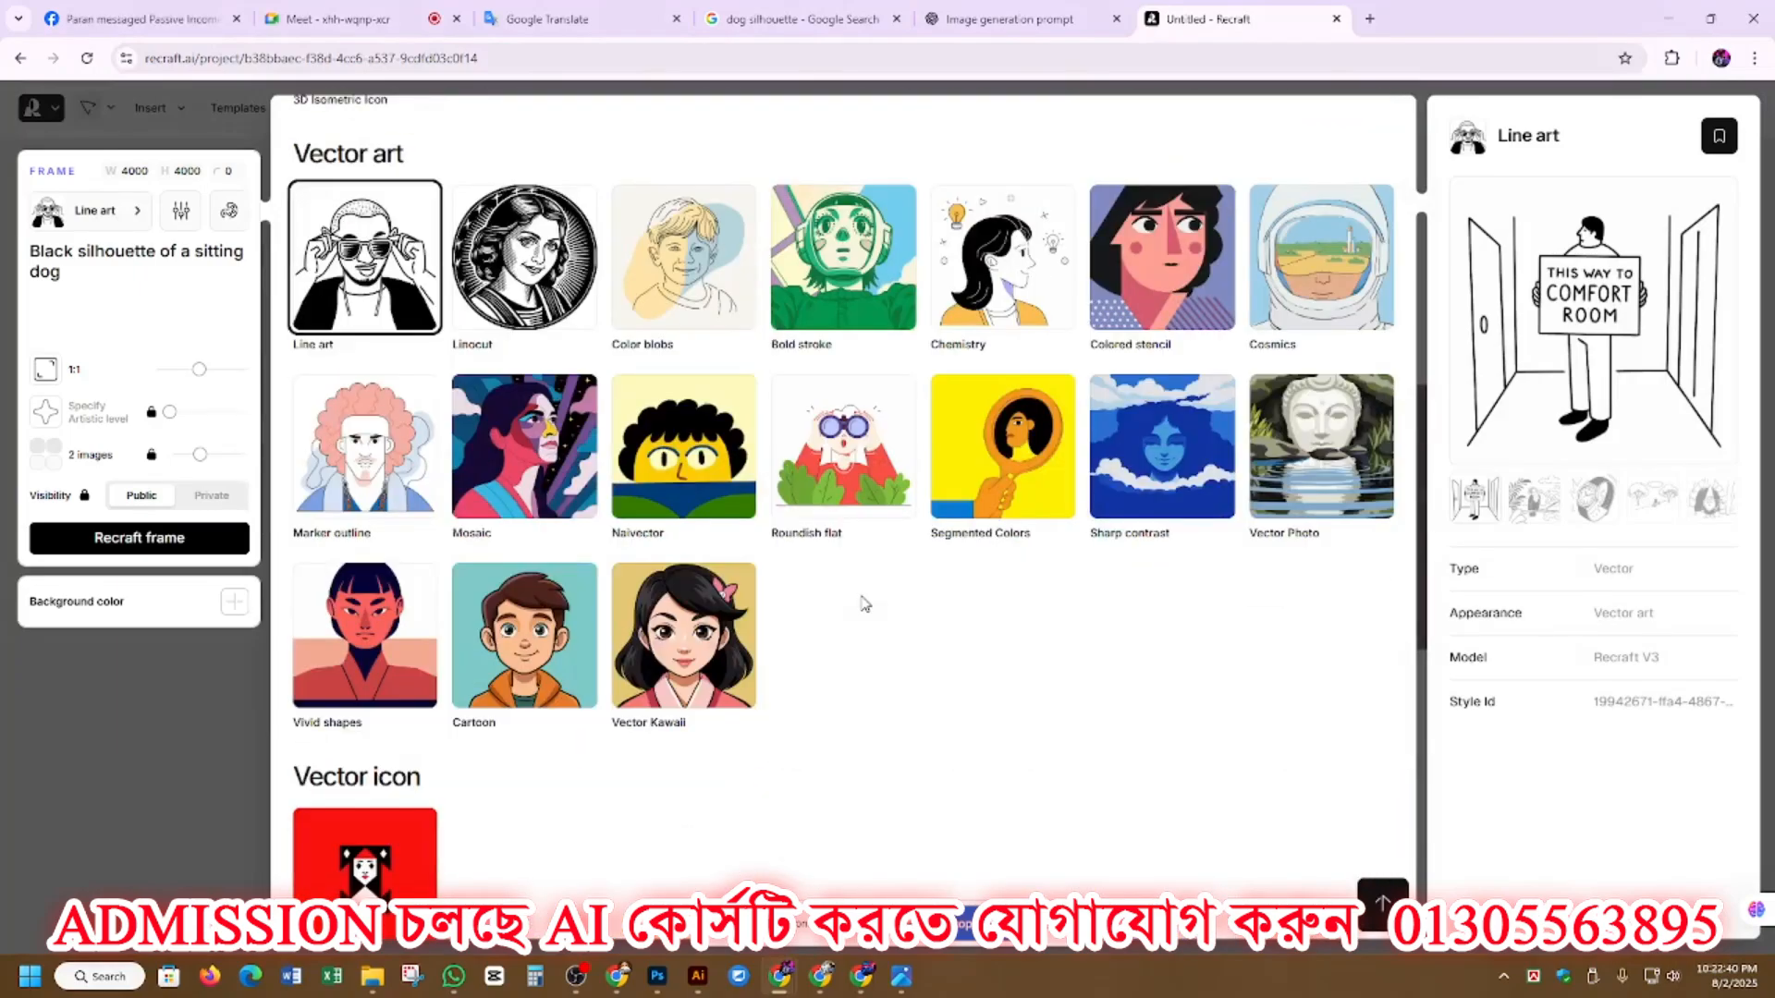
{"action": "scroll", "coordinate": [864, 604], "scroll_direction": "down", "scroll_amount": 20}
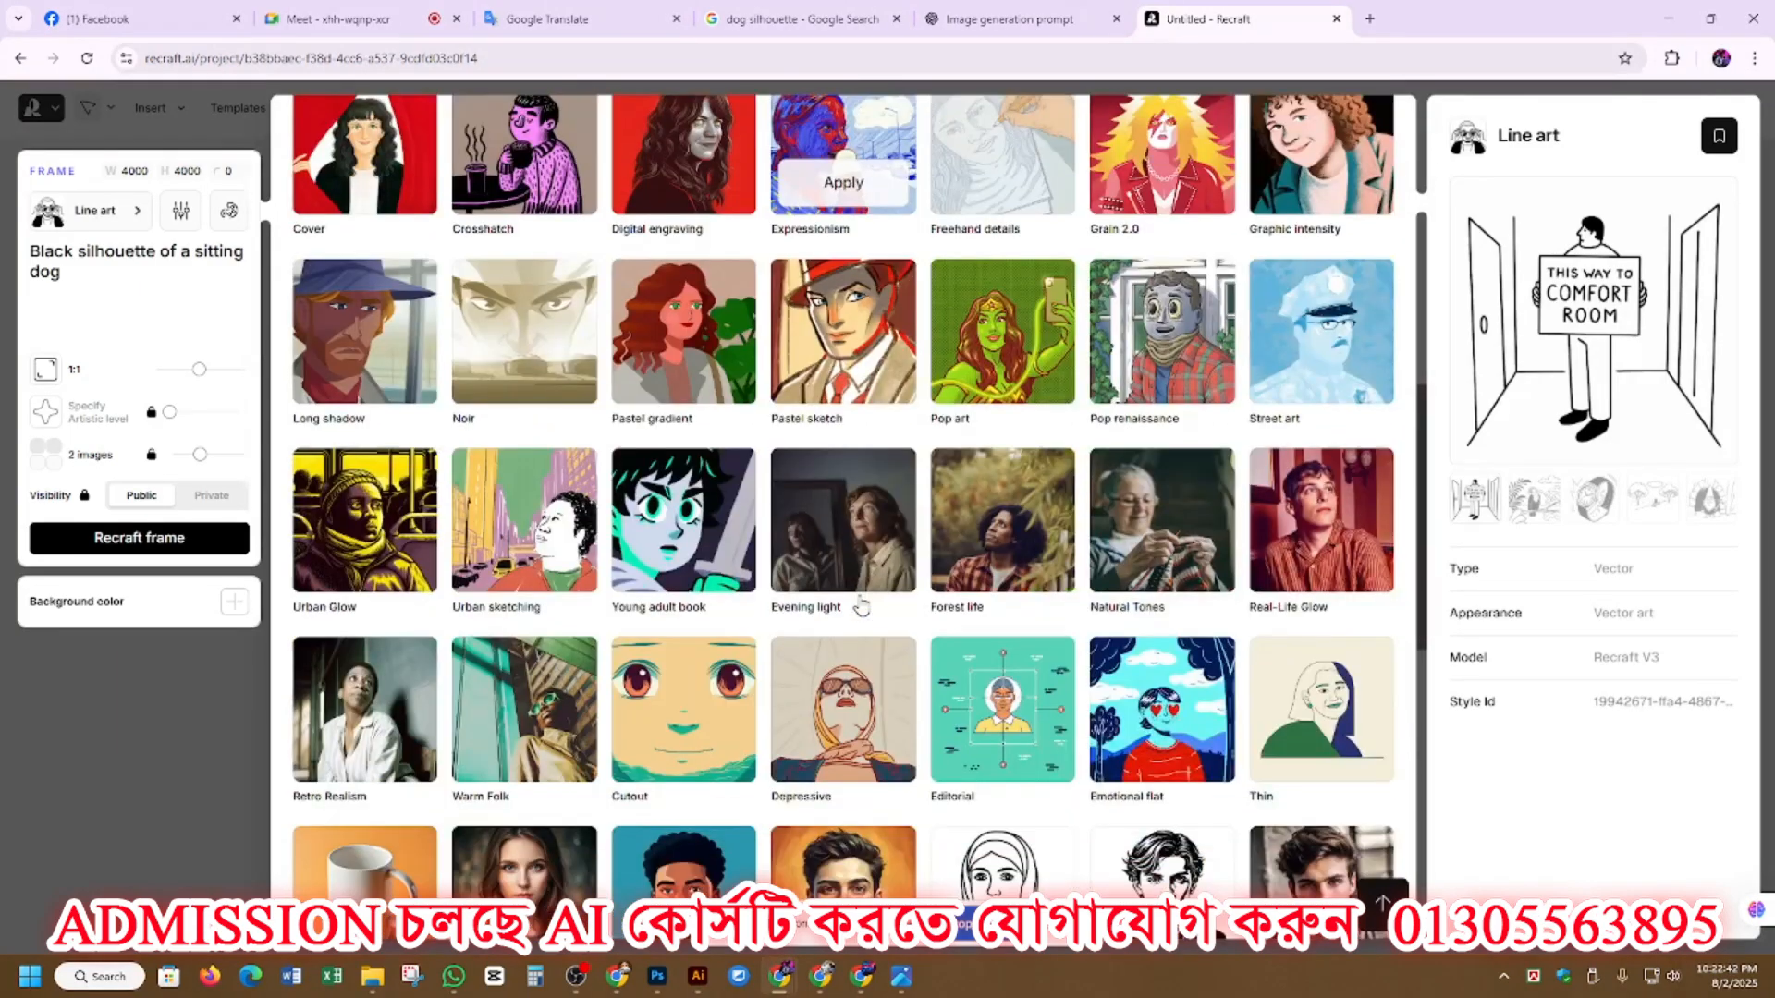
{"action": "scroll", "coordinate": [862, 605], "scroll_direction": "down", "scroll_amount": 5}
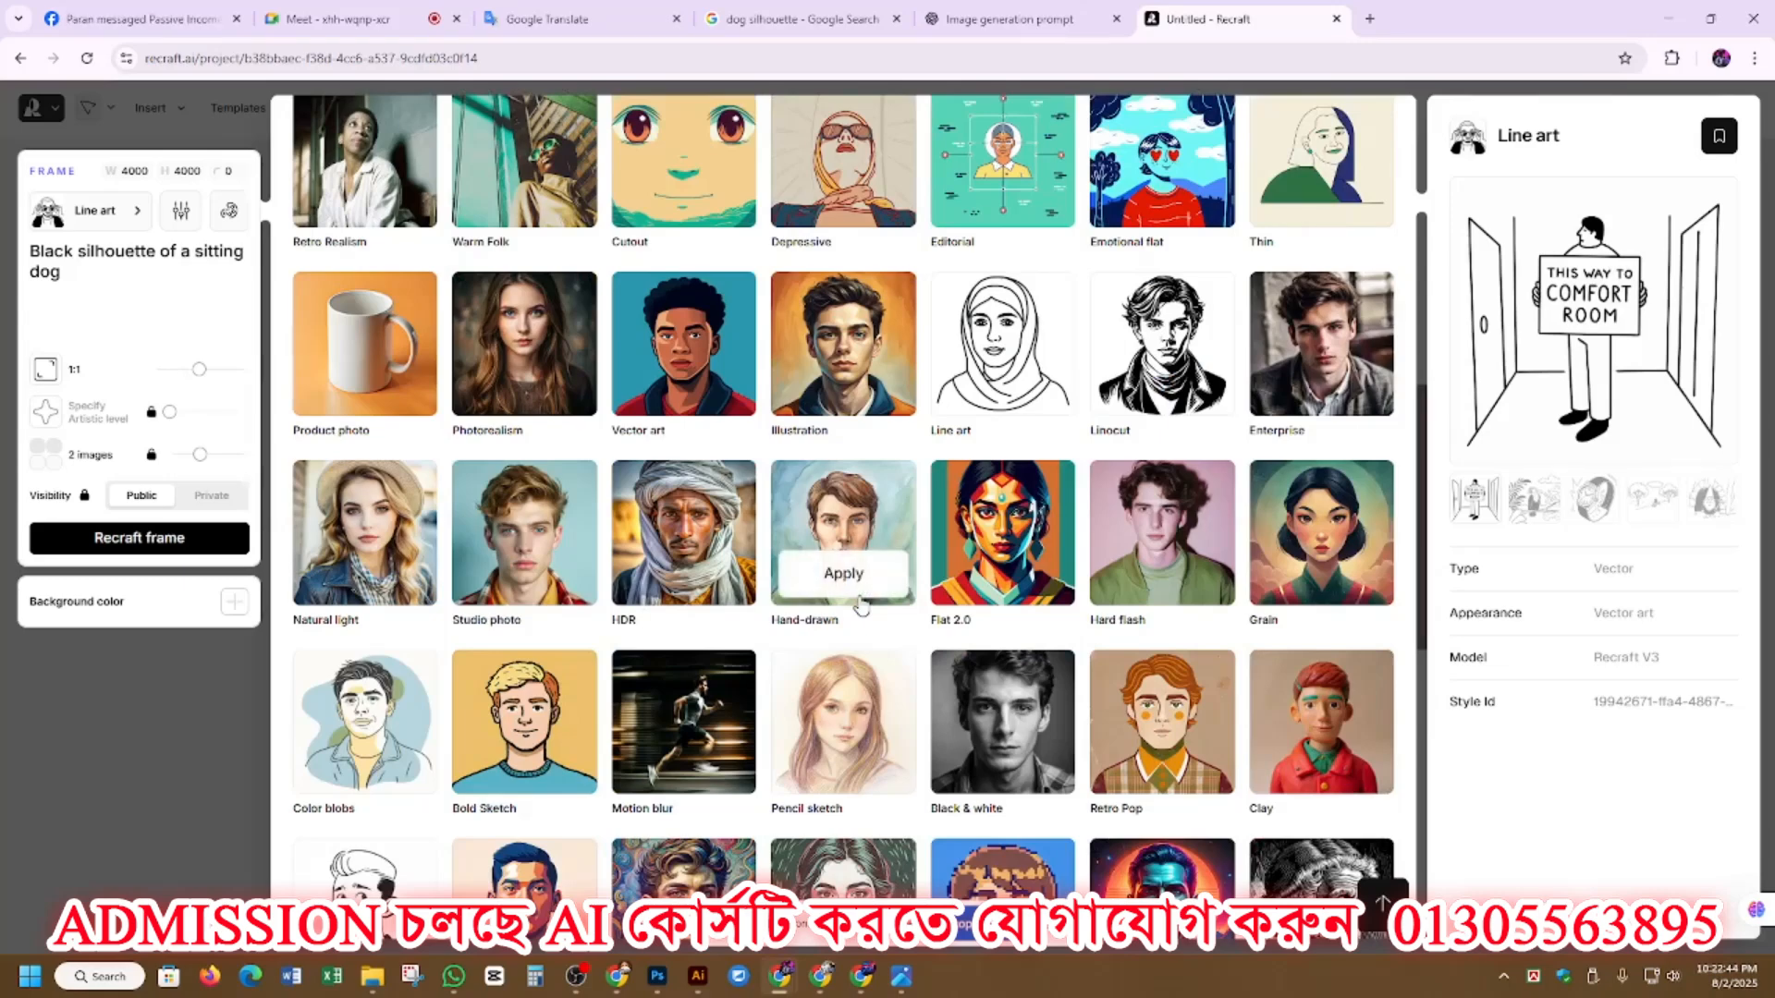
{"action": "left_click", "coordinate": [179, 716]}
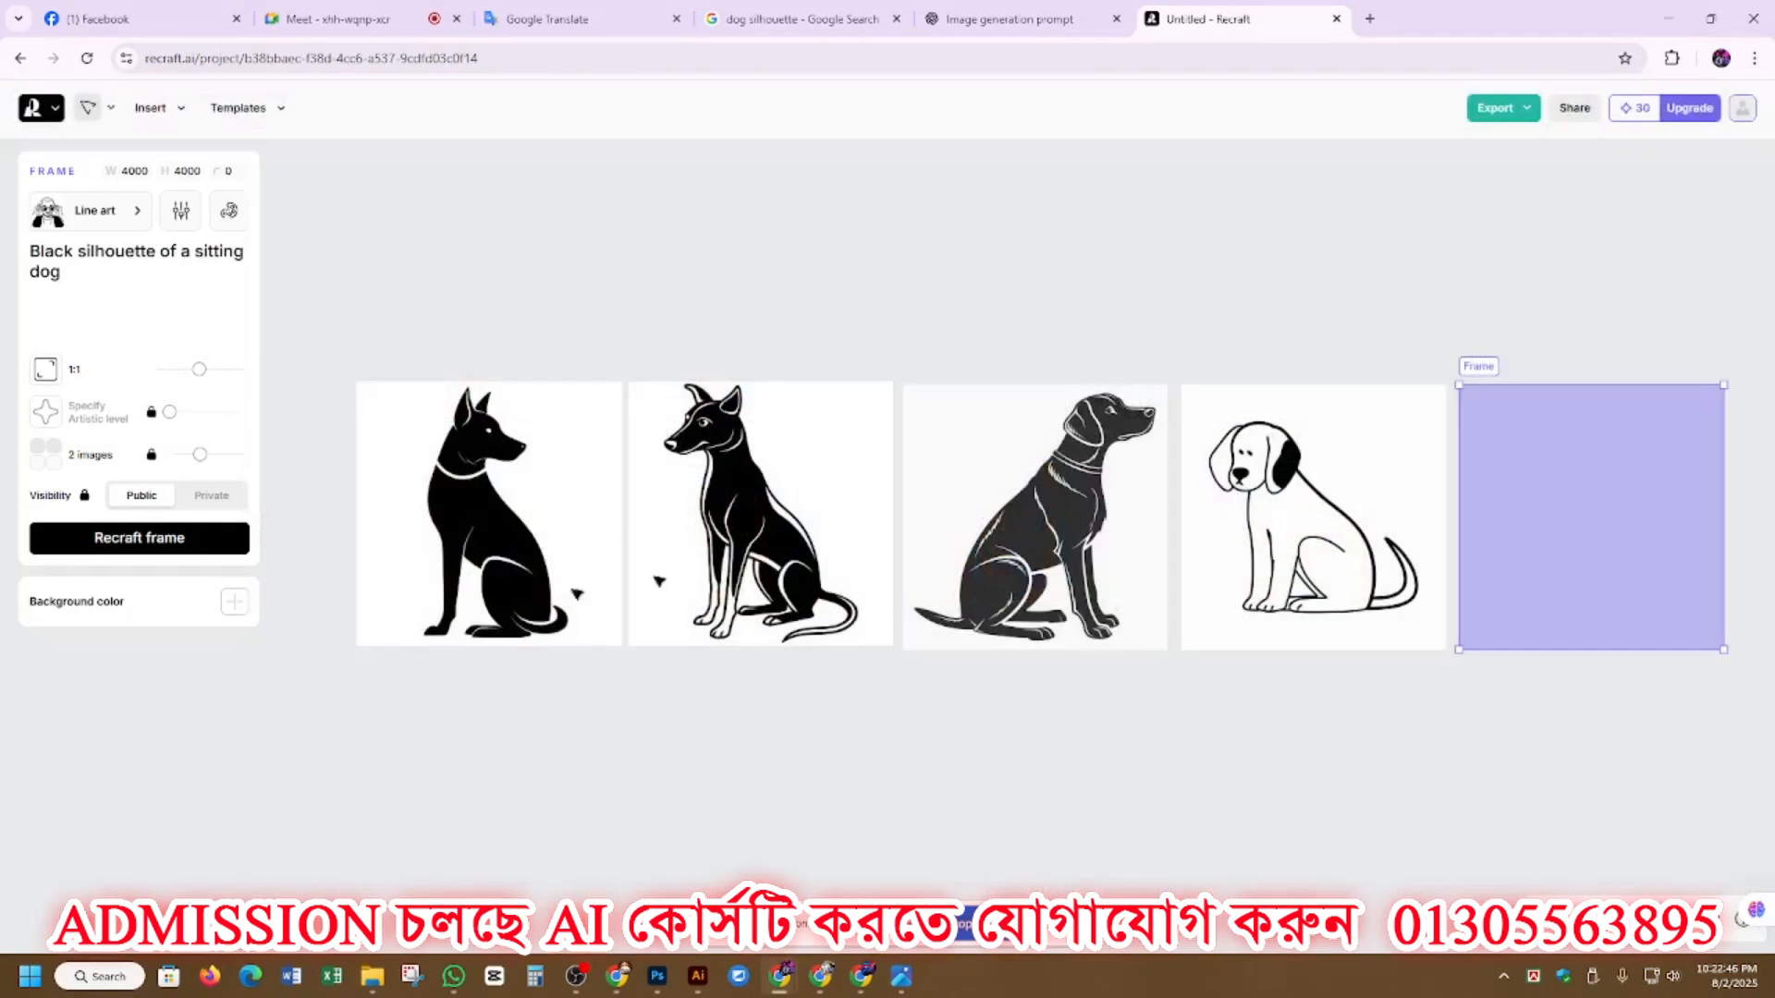
Step: Compare the four generated dog images and the style used for each one
{"action": "scroll", "coordinate": [816, 580], "scroll_direction": "down", "scroll_amount": 1}
{"action": "scroll", "coordinate": [952, 621], "scroll_direction": "up", "scroll_amount": 2}
{"action": "scroll", "coordinate": [580, 608], "scroll_direction": "down", "scroll_amount": 3}
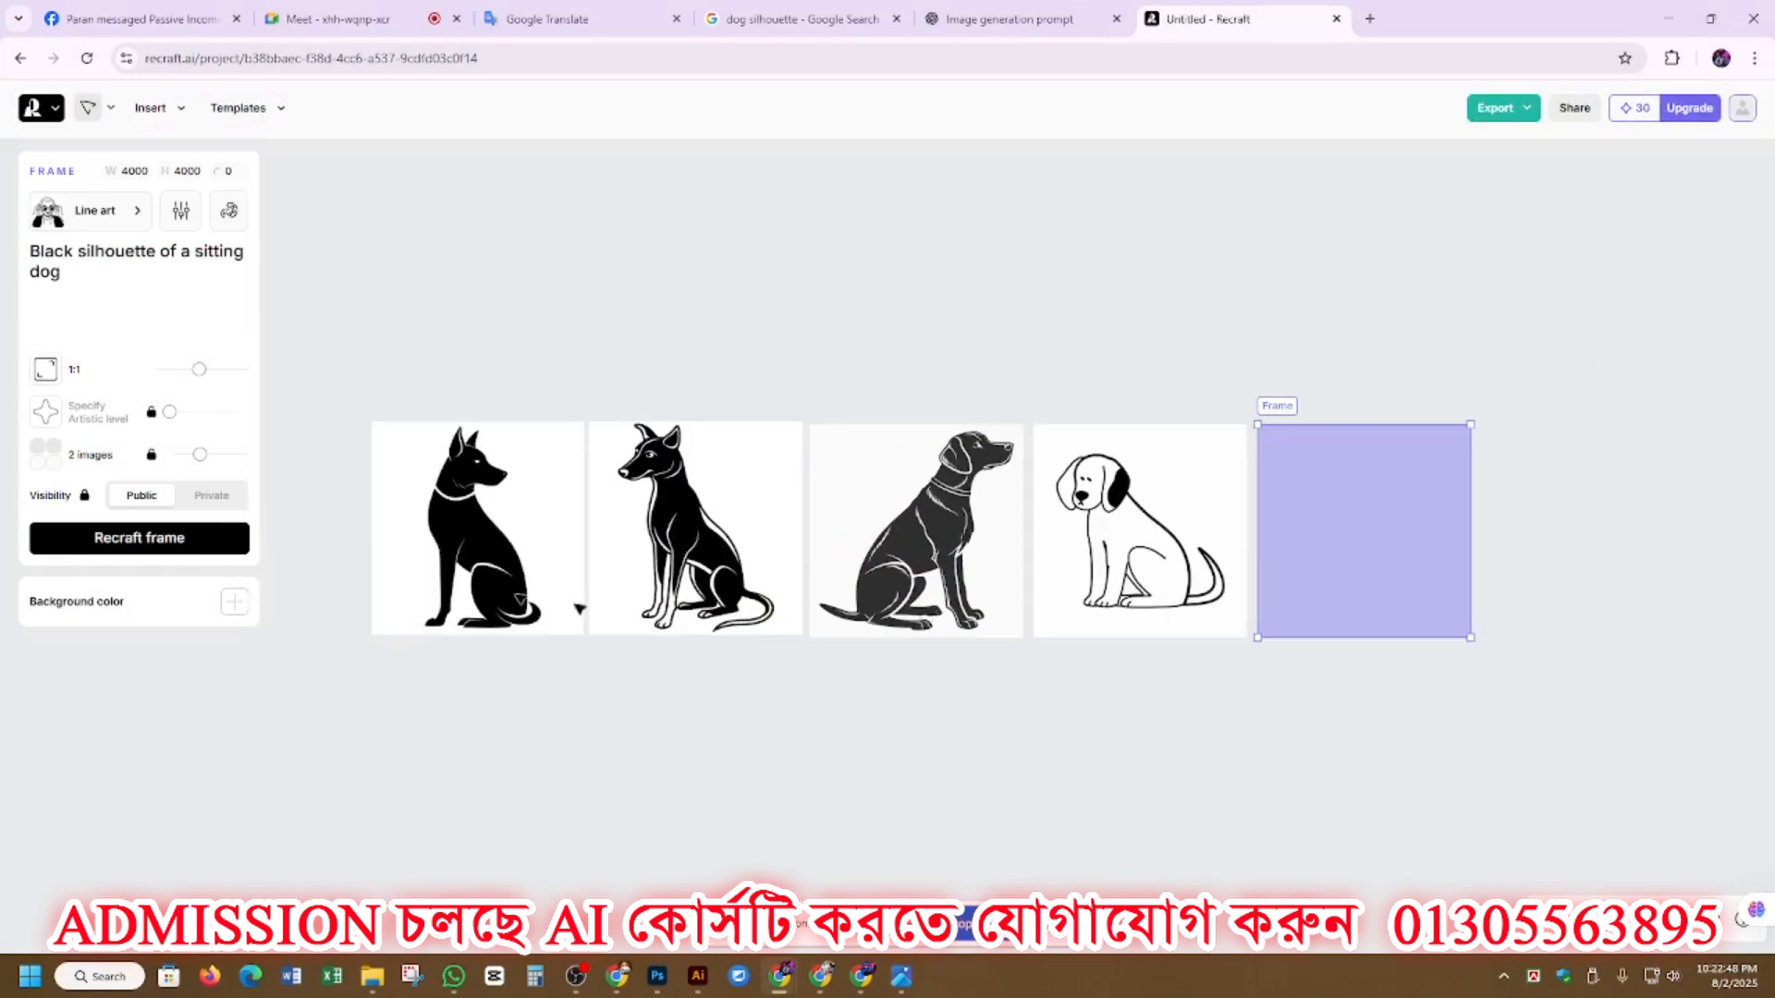
{"action": "left_click", "coordinate": [476, 527]}
{"action": "left_click", "coordinate": [707, 530]}
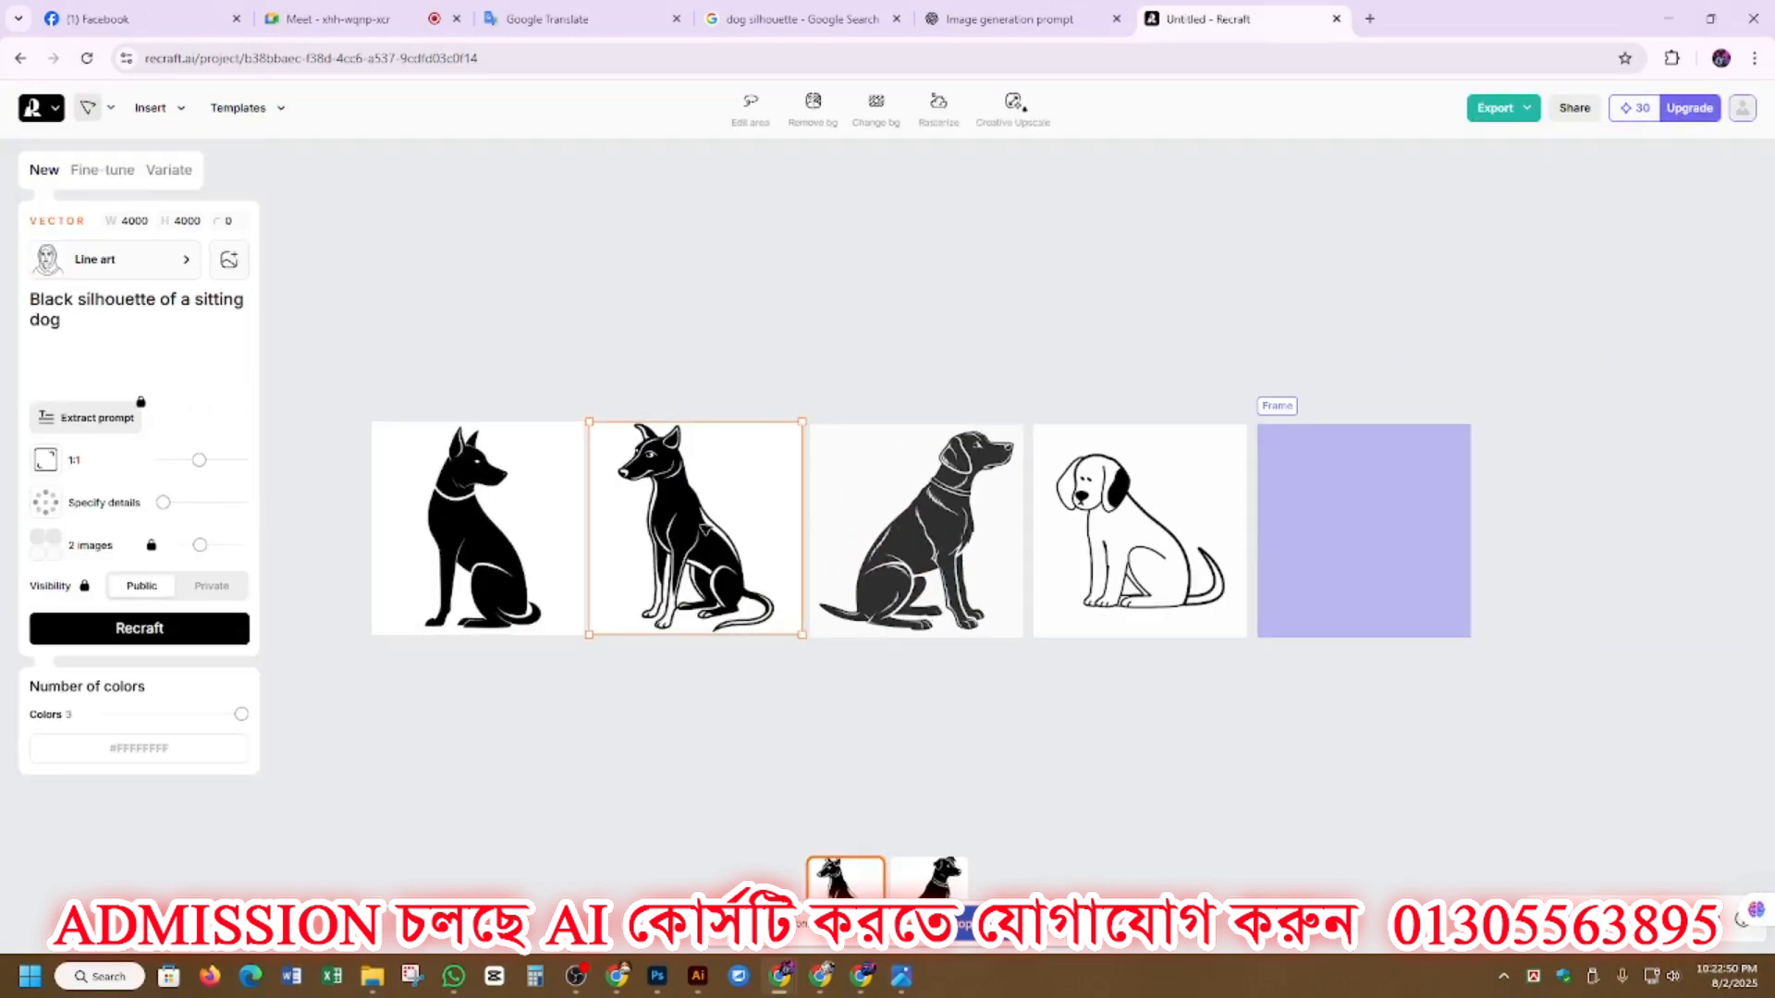
{"action": "left_click", "coordinate": [927, 507]}
{"action": "left_click", "coordinate": [1140, 530]}
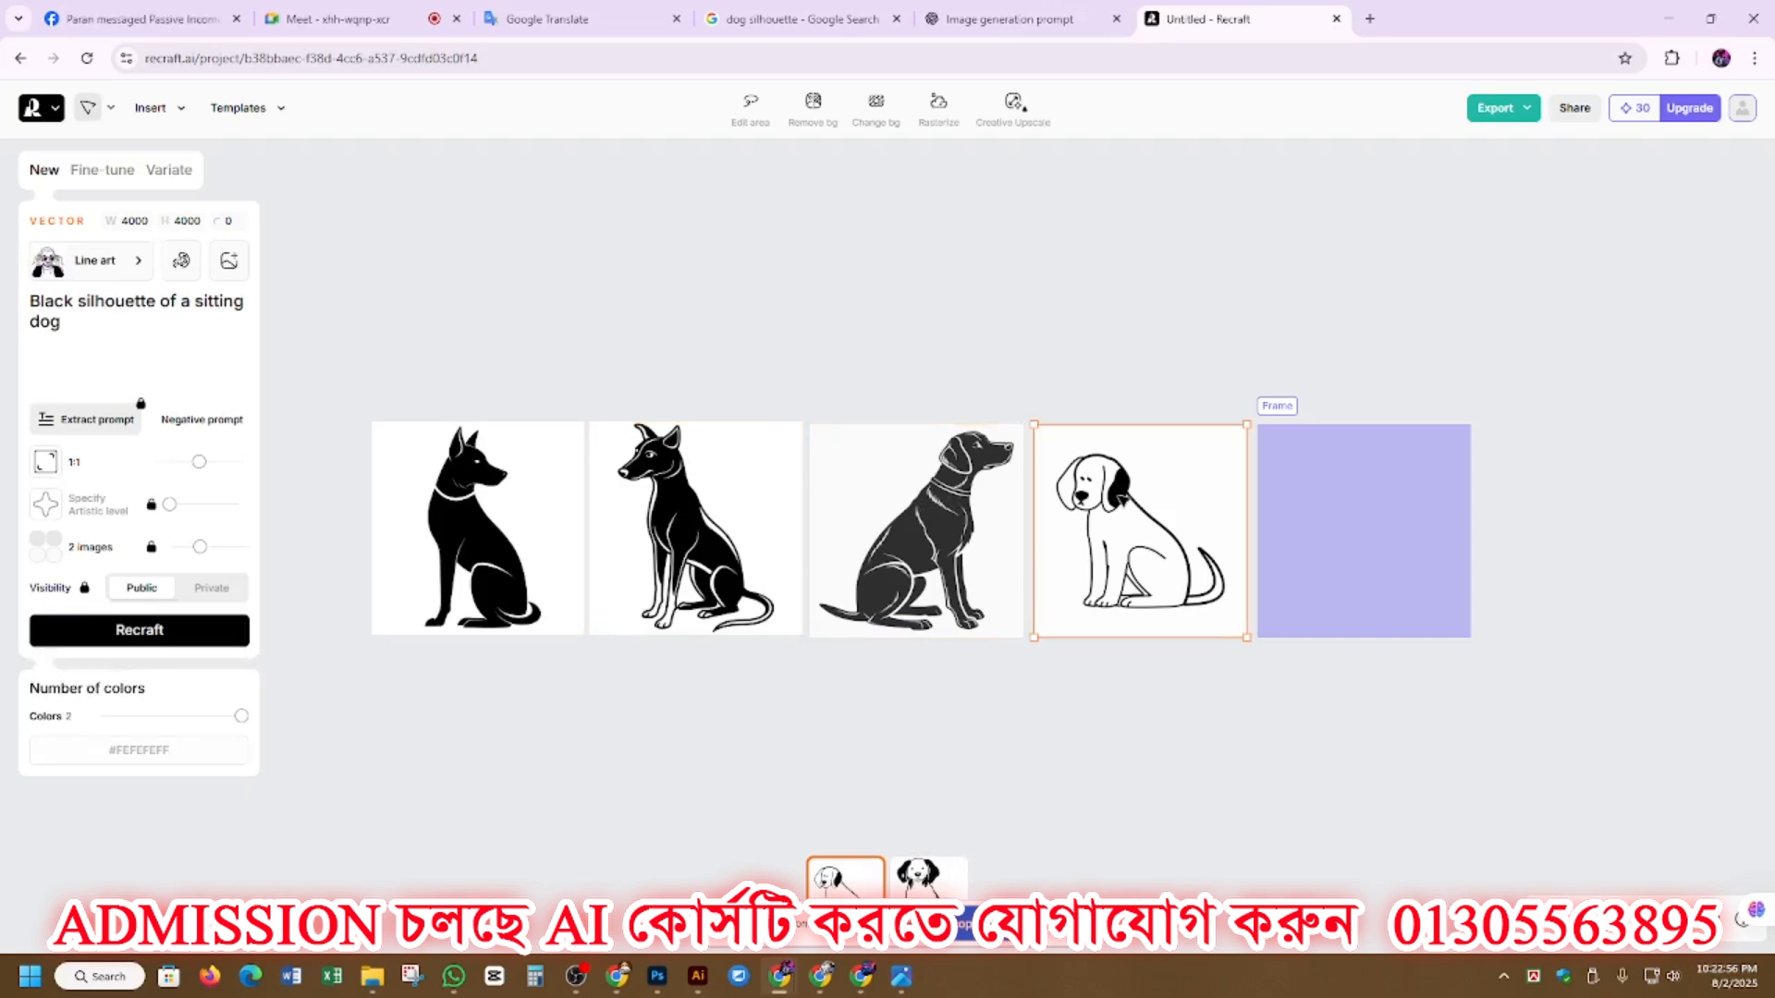
{"action": "scroll", "coordinate": [897, 522], "scroll_direction": "up", "scroll_amount": 2}
{"action": "scroll", "coordinate": [896, 522], "scroll_direction": "down", "scroll_amount": 2}
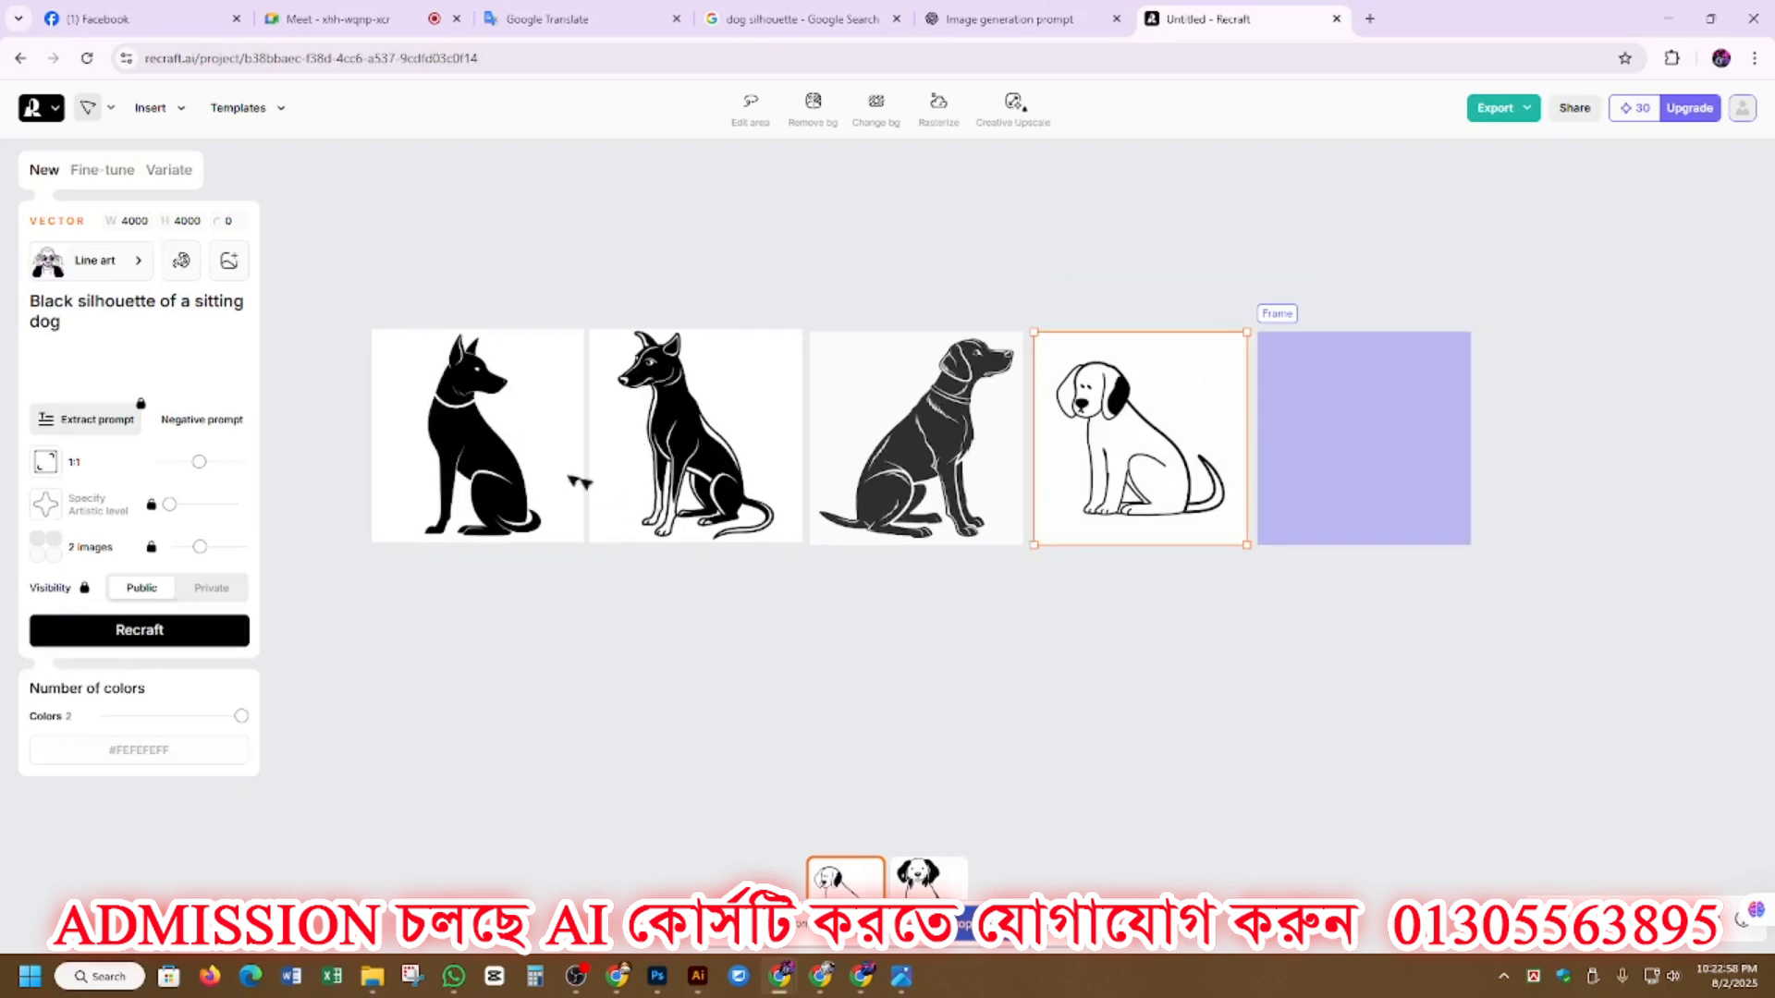
Step: Review the alternative variations of each of the four dog images, keeping the outlined version of the fourth
{"action": "left_click", "coordinate": [480, 443]}
{"action": "scroll", "coordinate": [638, 489], "scroll_direction": "down", "scroll_amount": 2}
{"action": "scroll", "coordinate": [478, 366], "scroll_direction": "up", "scroll_amount": 1}
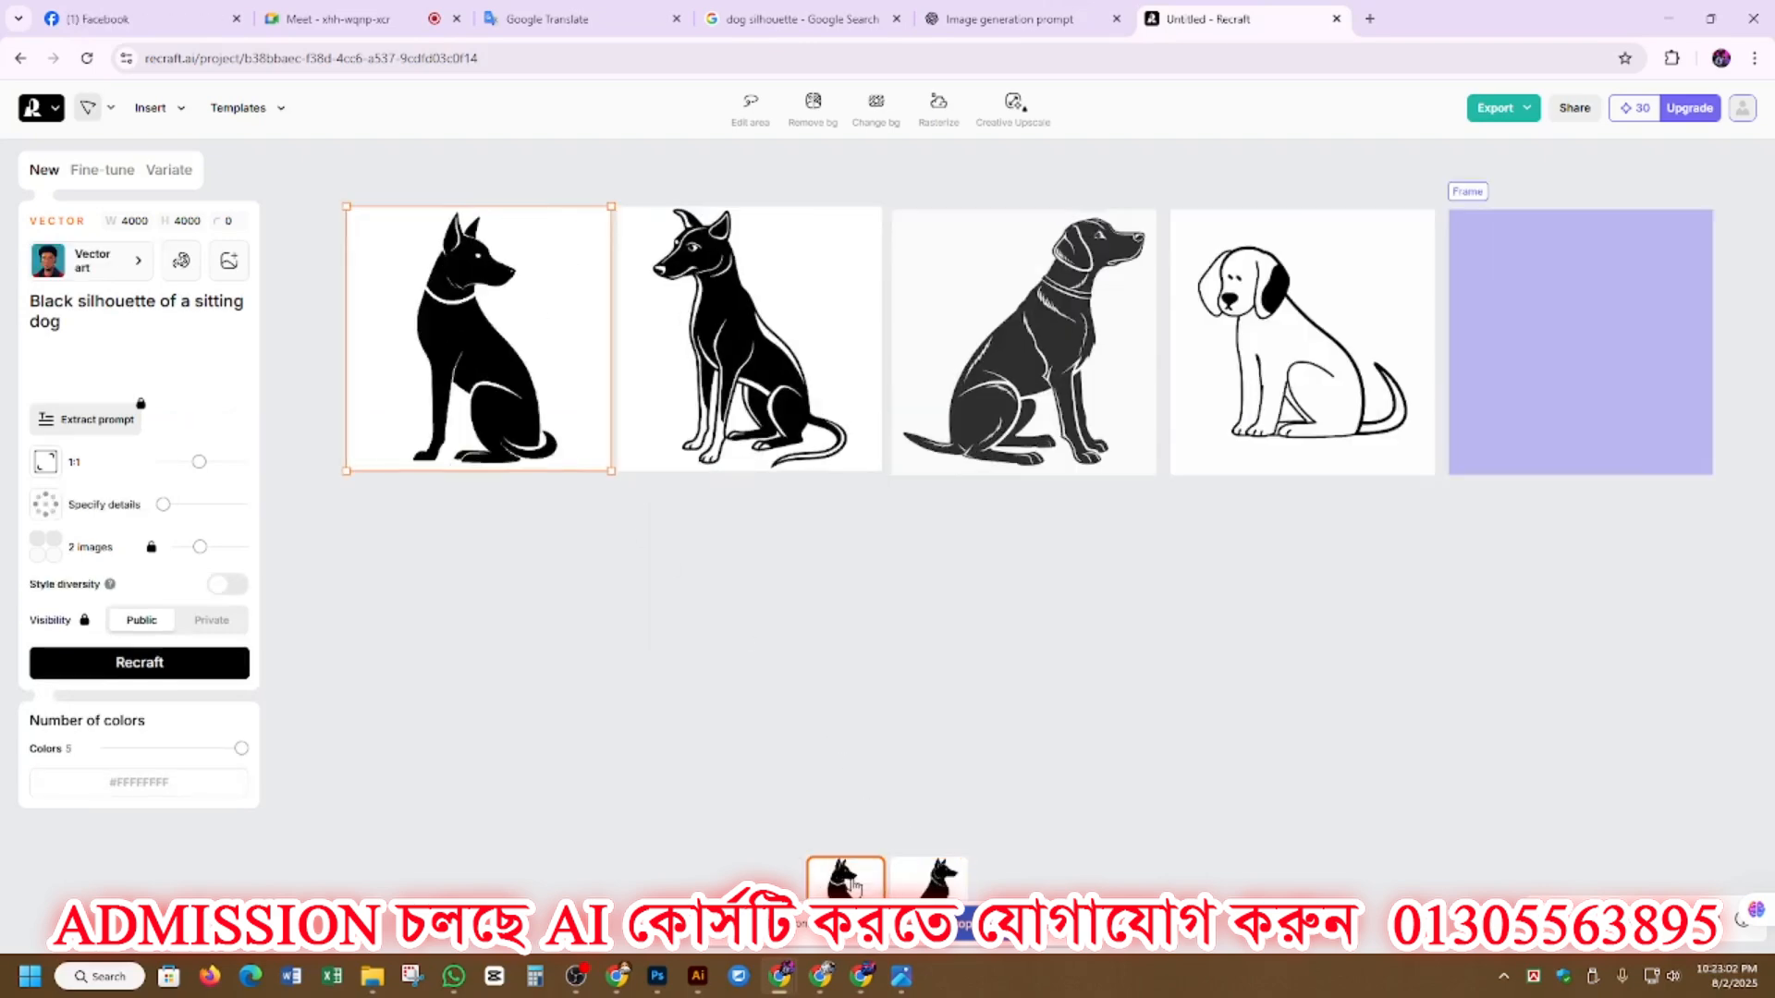
{"action": "left_click", "coordinate": [760, 342]}
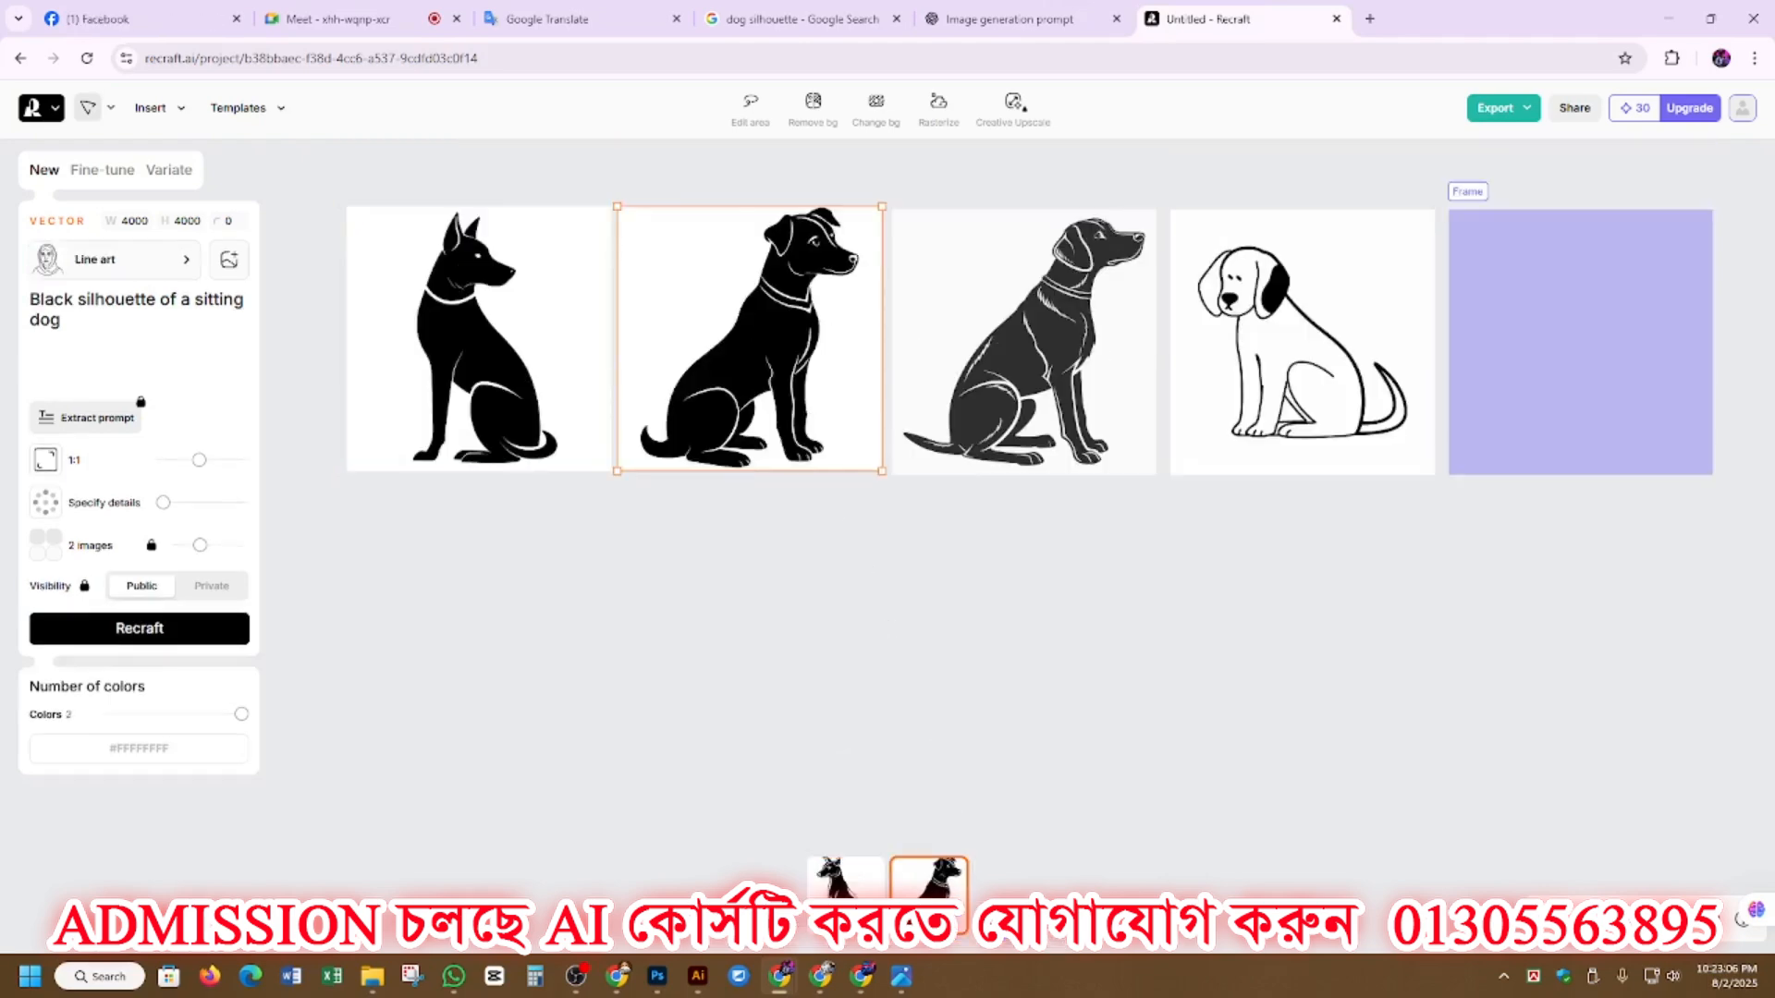
{"action": "left_click", "coordinate": [1030, 330]}
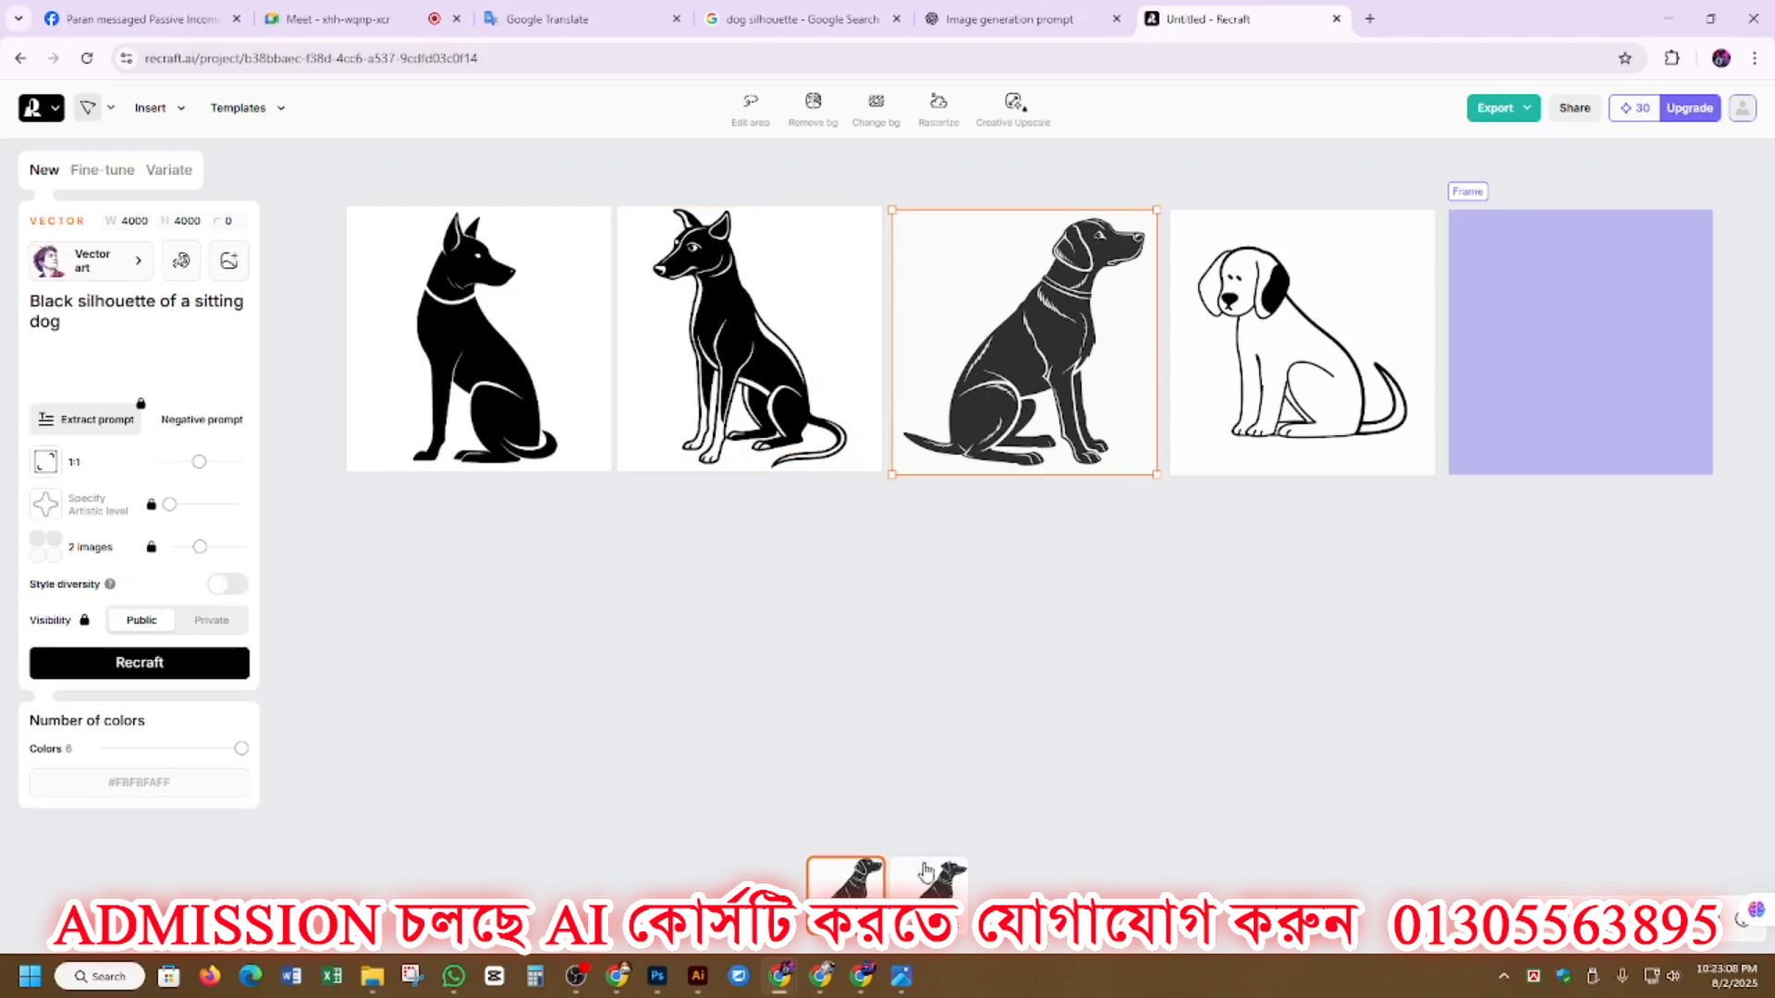
{"action": "left_click", "coordinate": [1252, 367]}
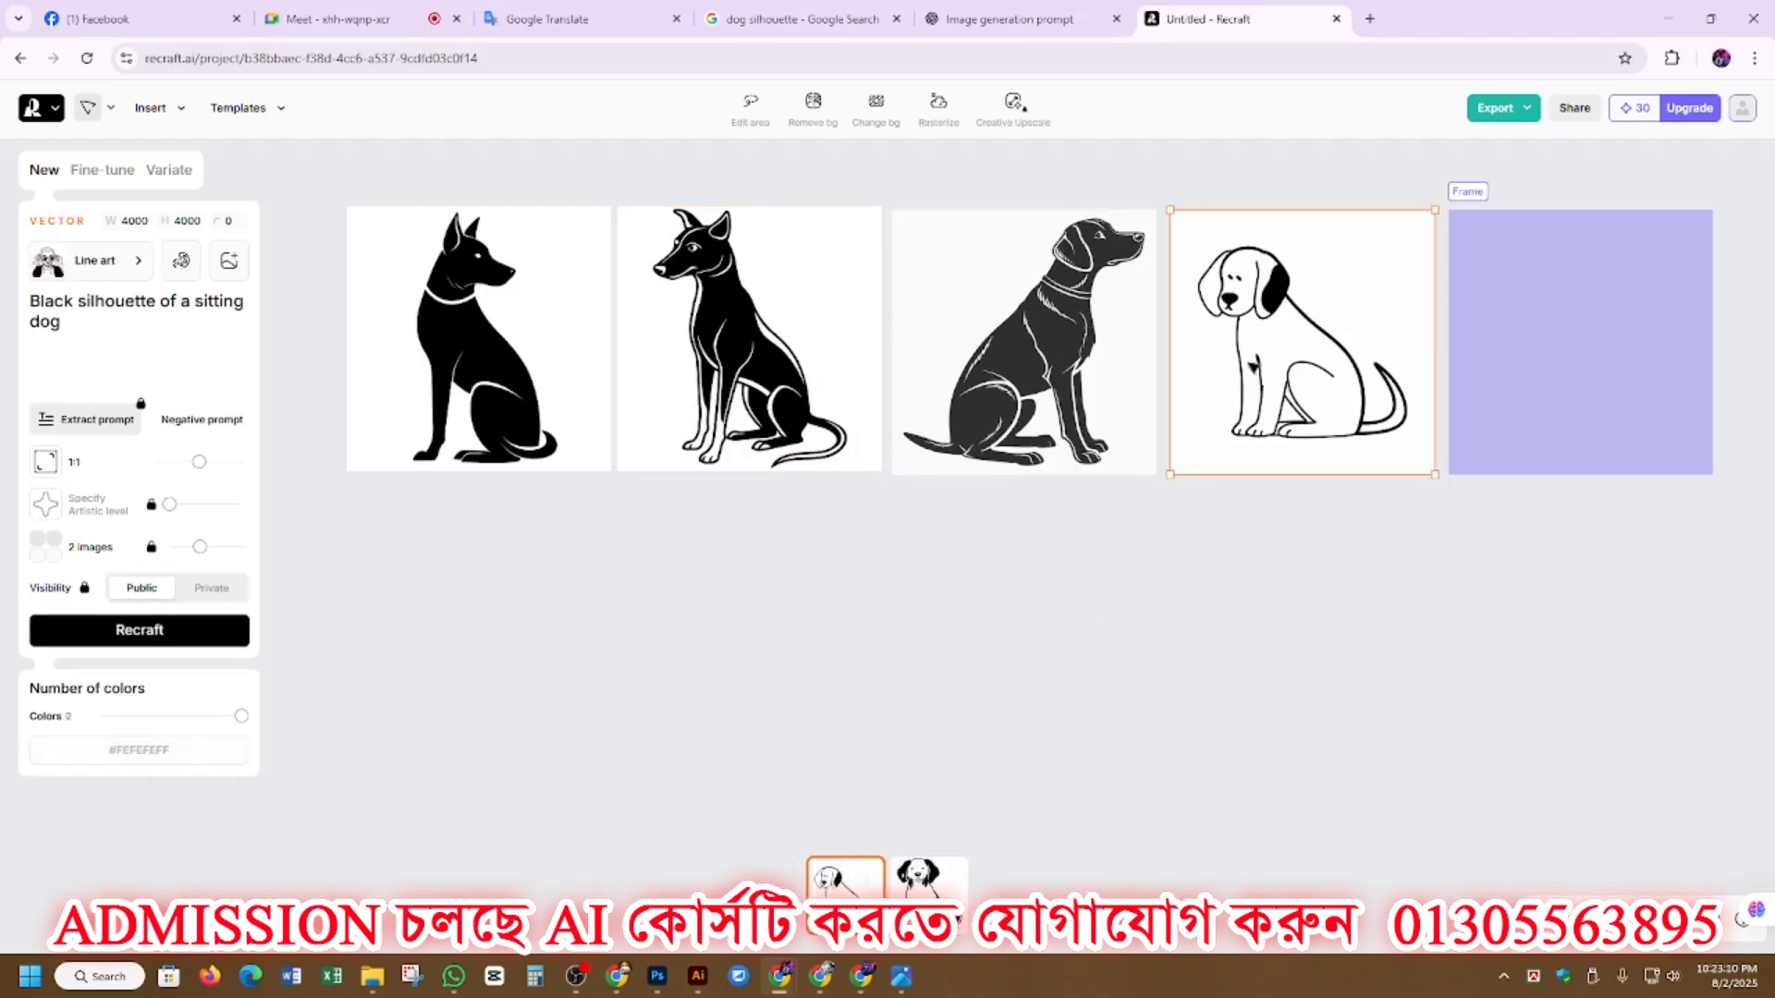
{"action": "left_click", "coordinate": [927, 886]}
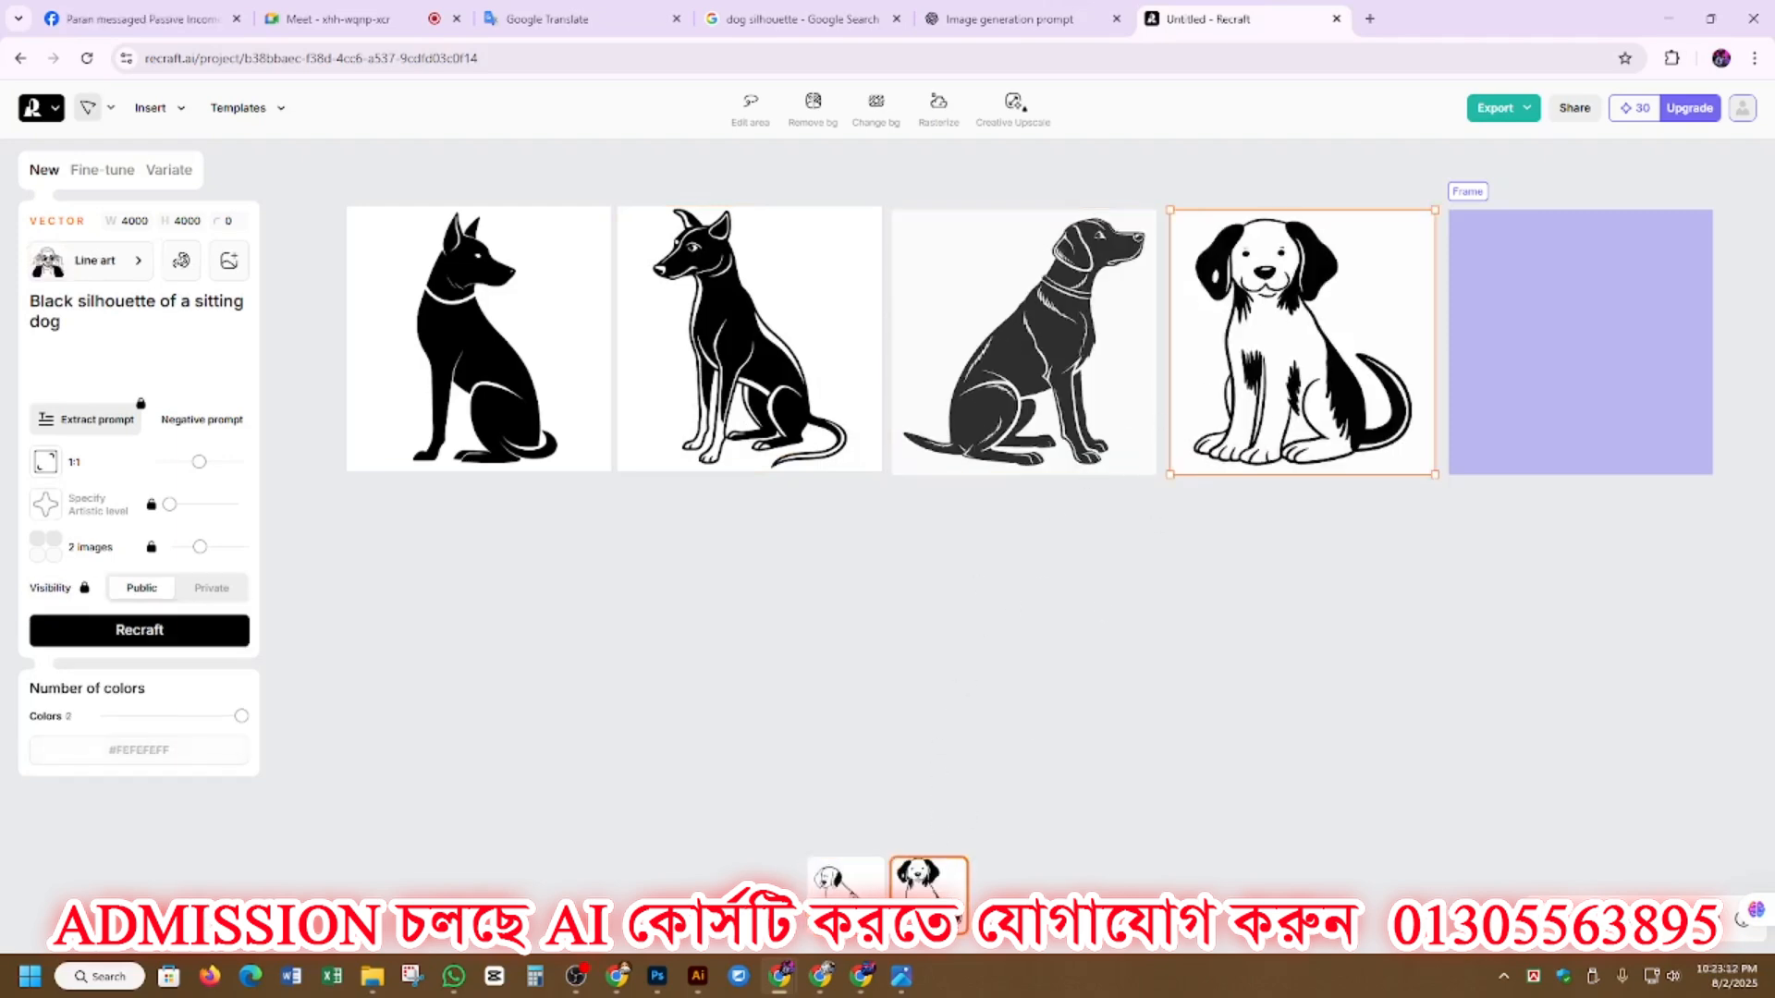
{"action": "left_click", "coordinate": [844, 878]}
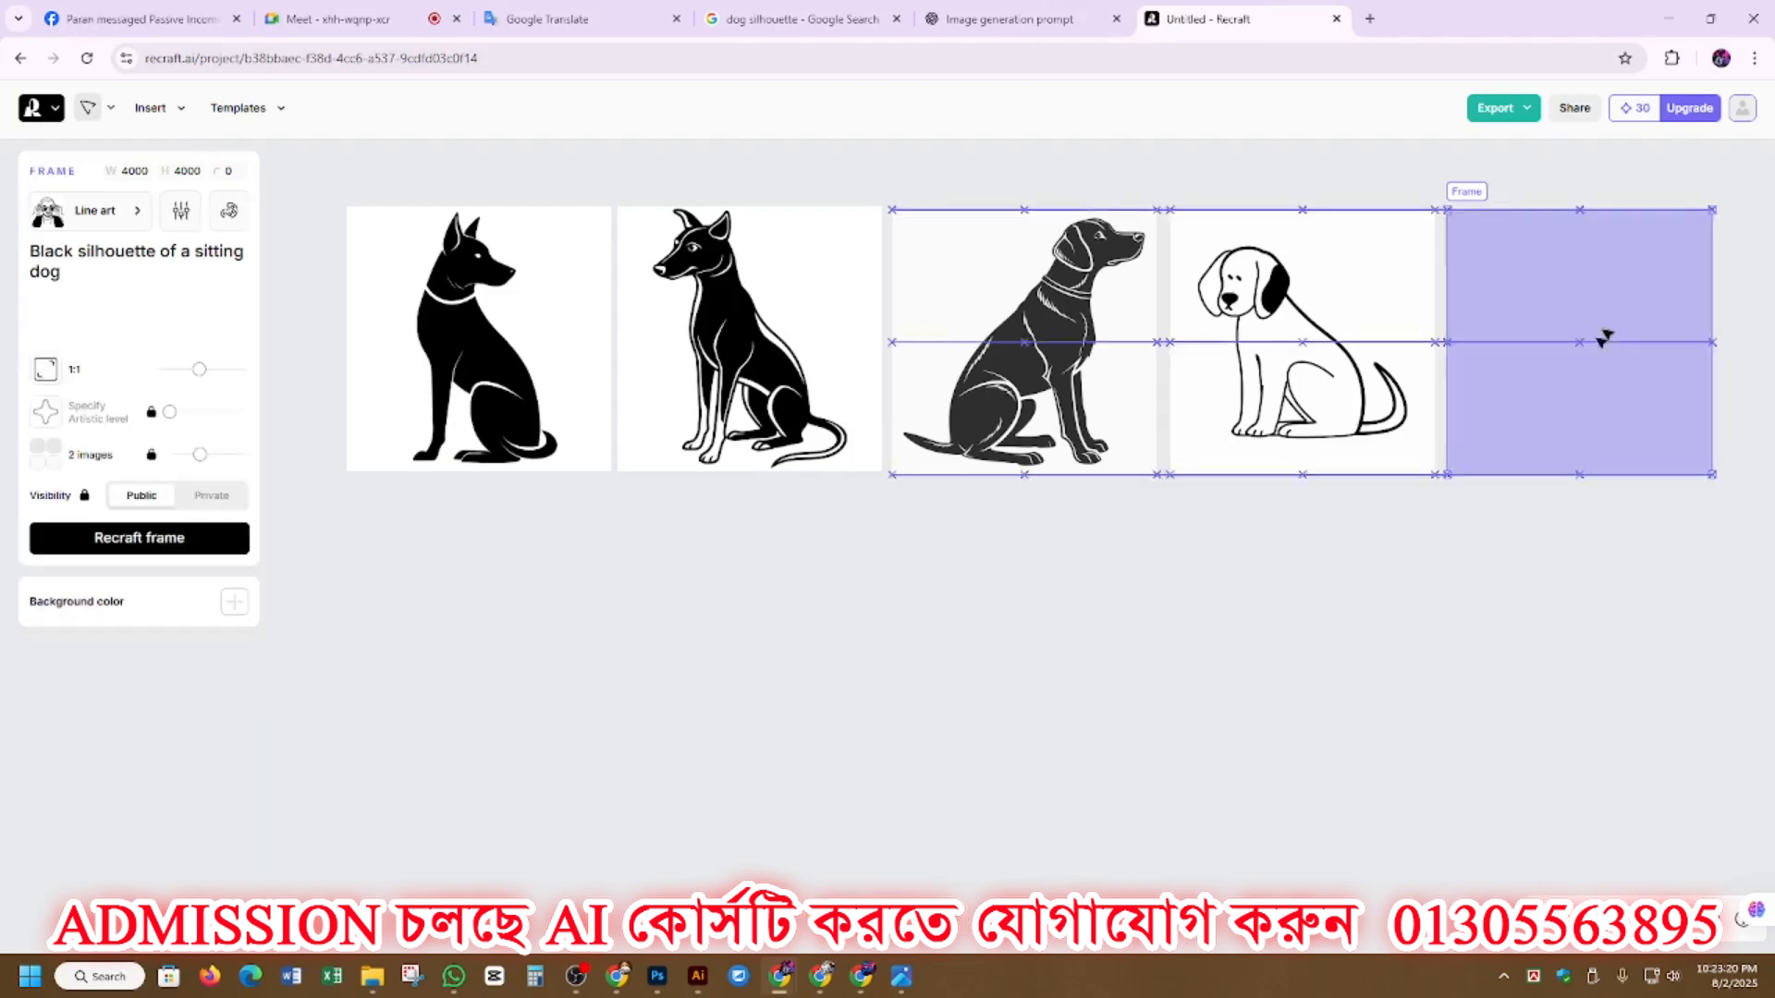
Step: Move the empty frame below the dog row and generate "Black silhouette of a sitting cat" in the Line art style
{"action": "left_click_drag", "start_coordinate": [1605, 336], "coordinate": [555, 646]}
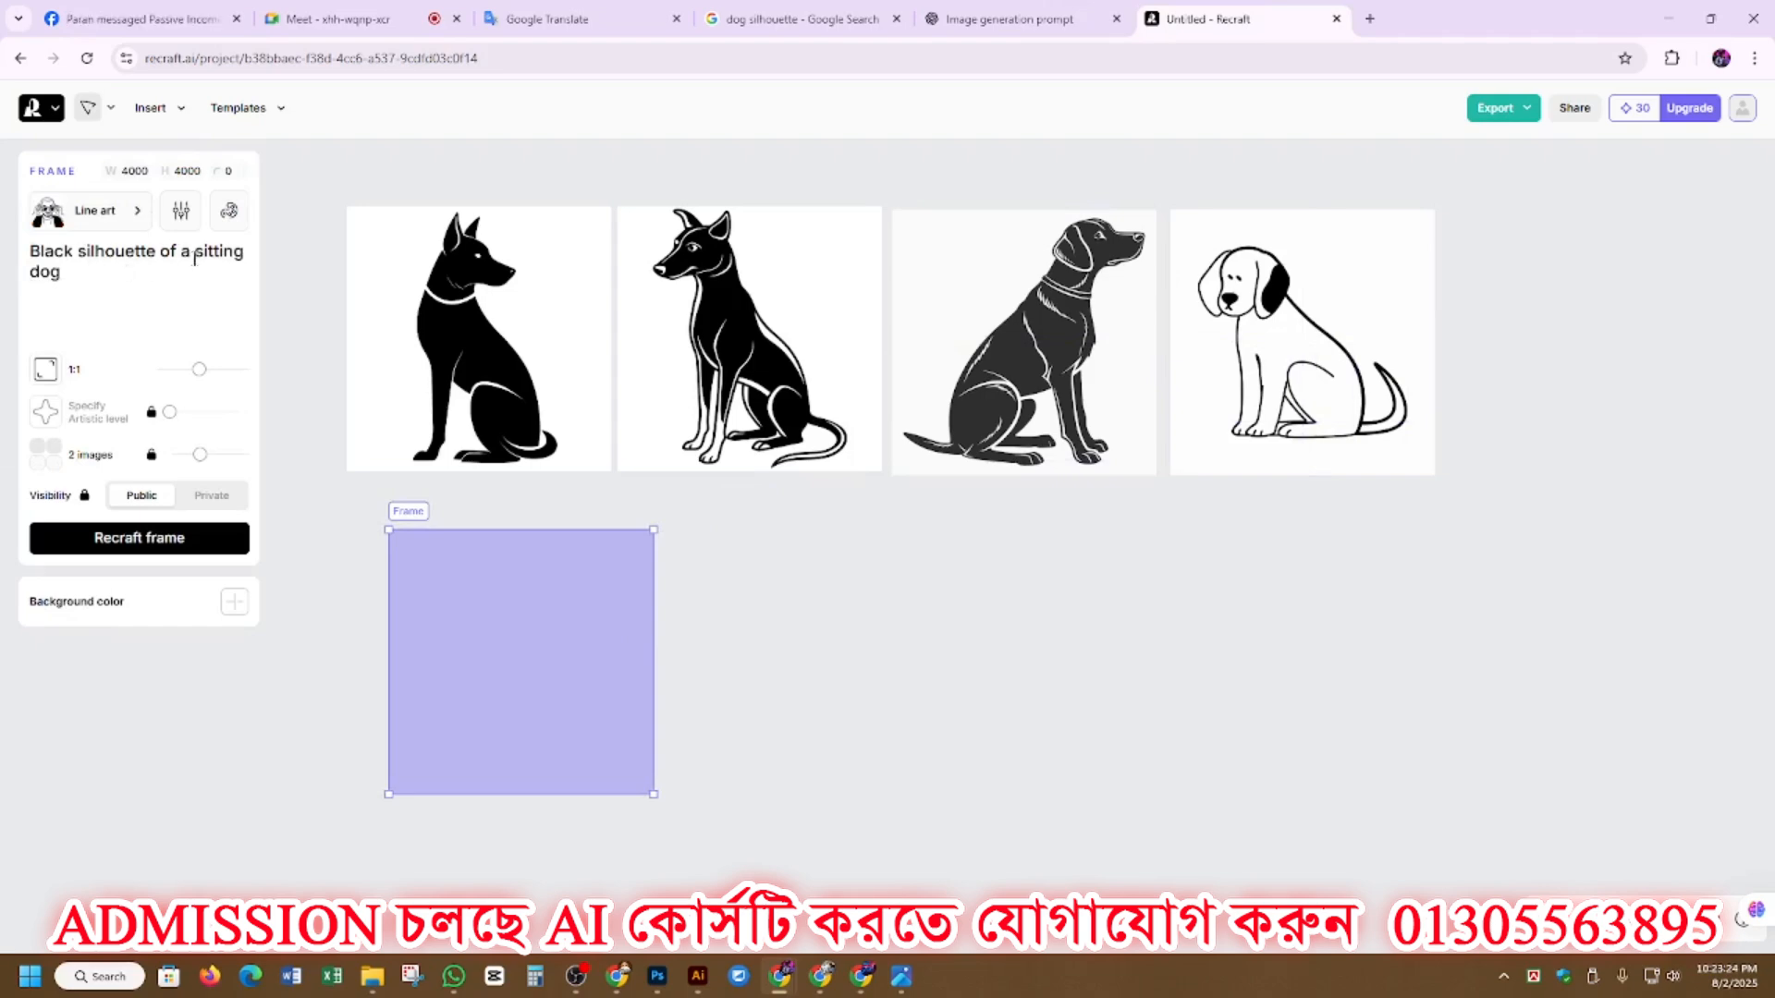
{"action": "double_click", "coordinate": [73, 274]}
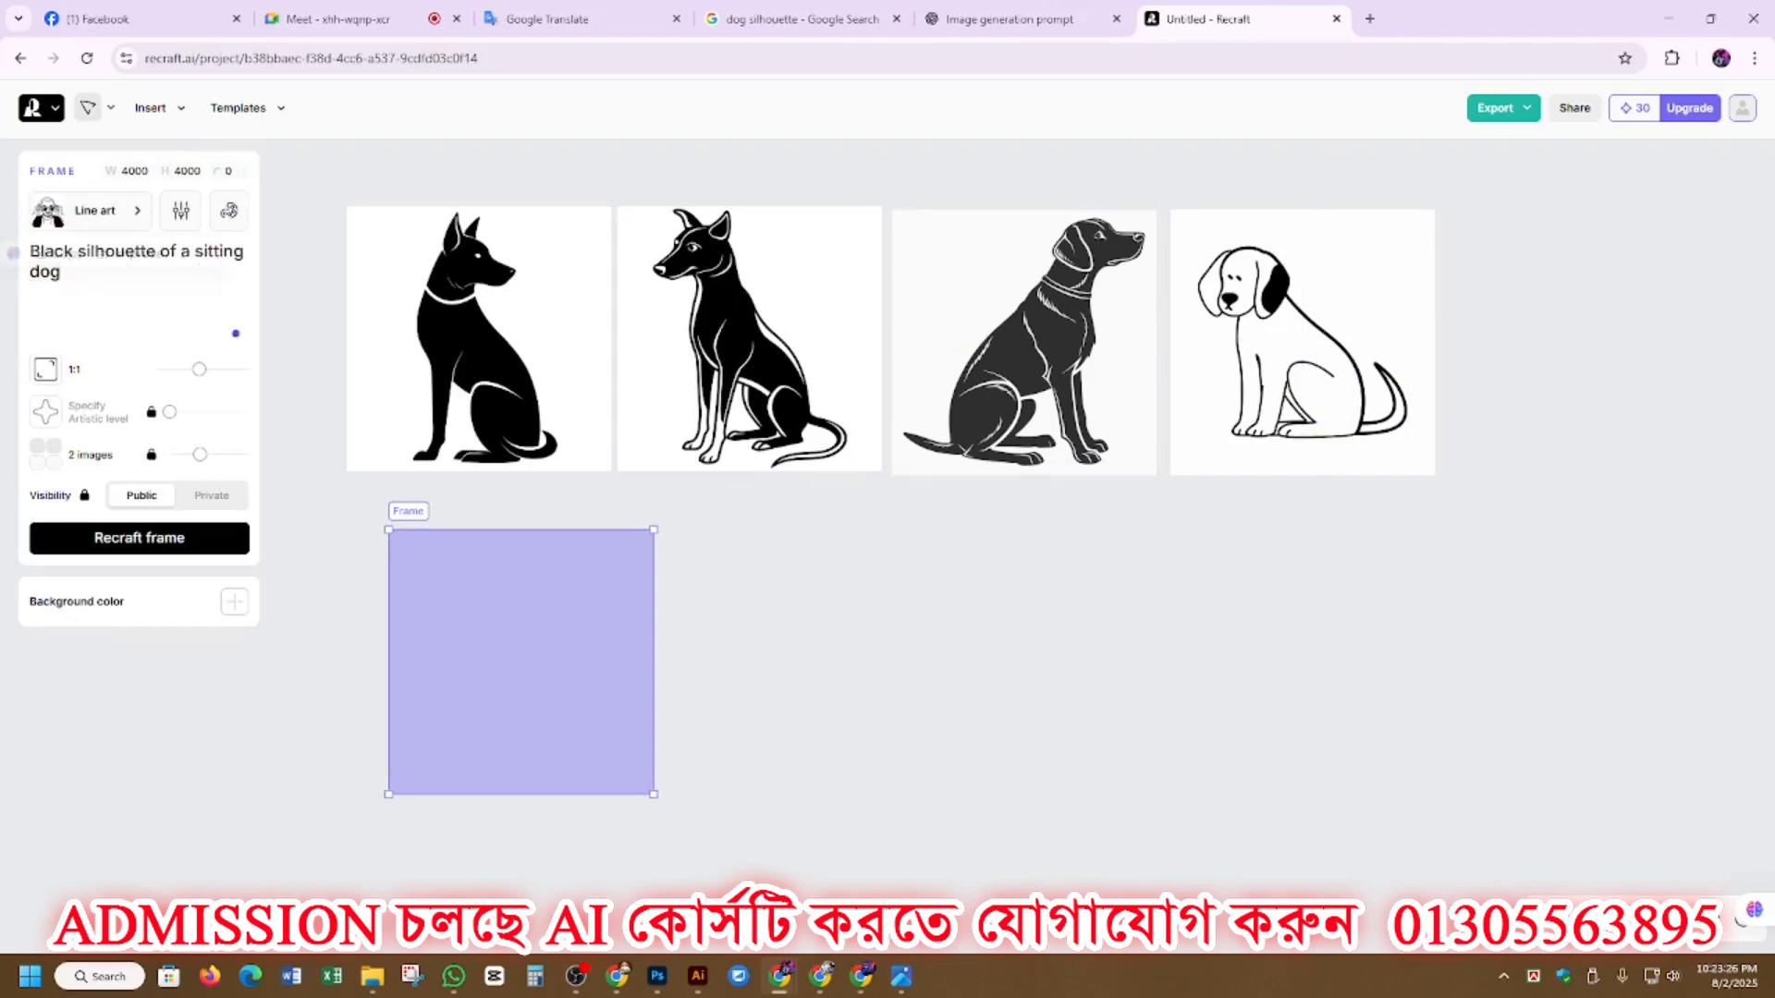
{"action": "type", "text": "ca"}
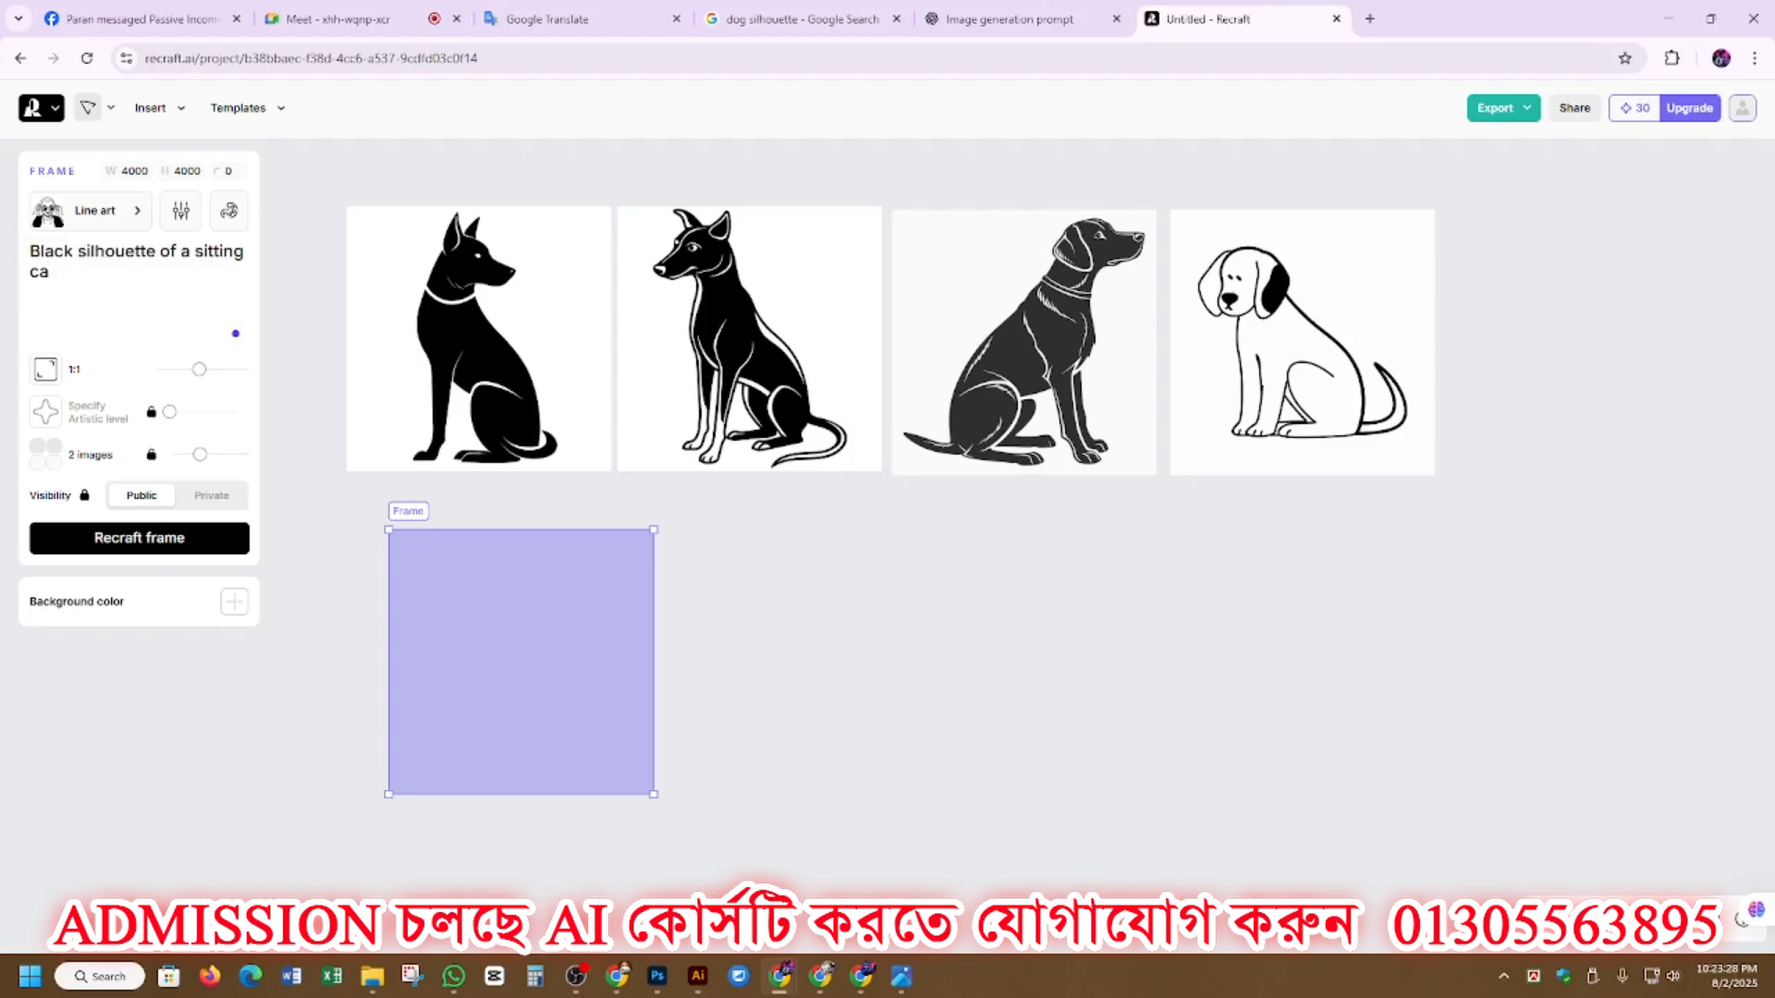
{"action": "type", "text": "t"}
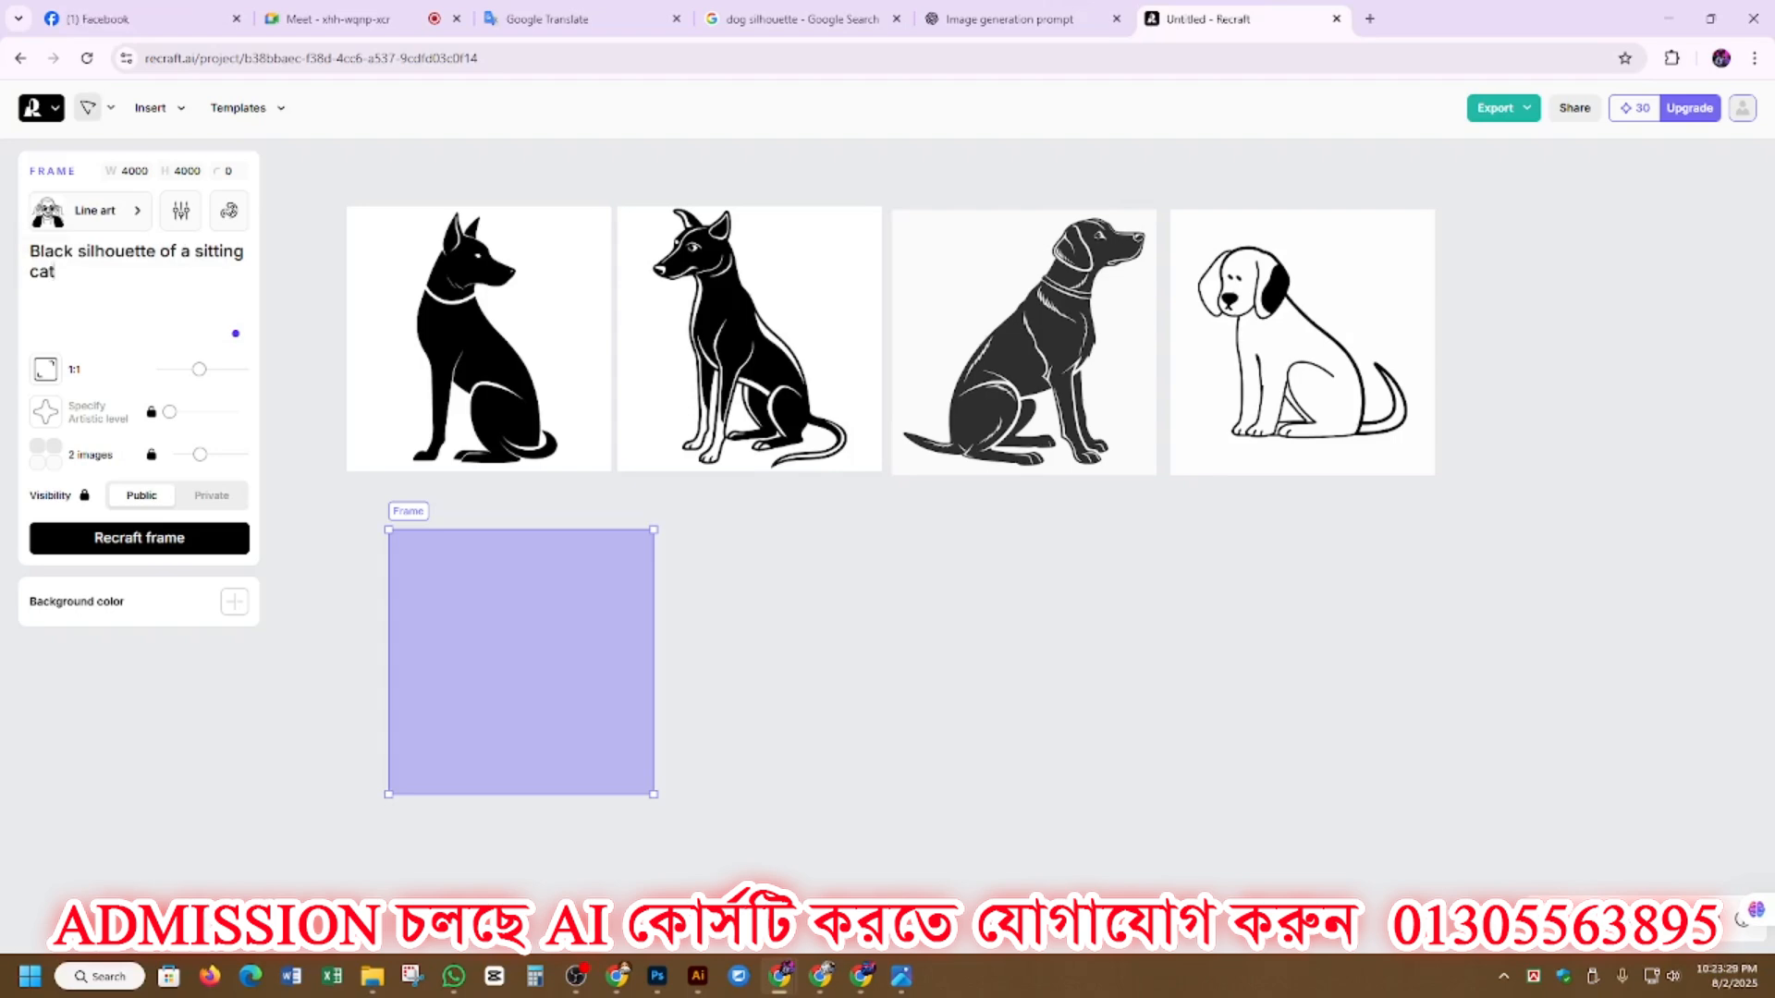
{"action": "left_click", "coordinate": [152, 545]}
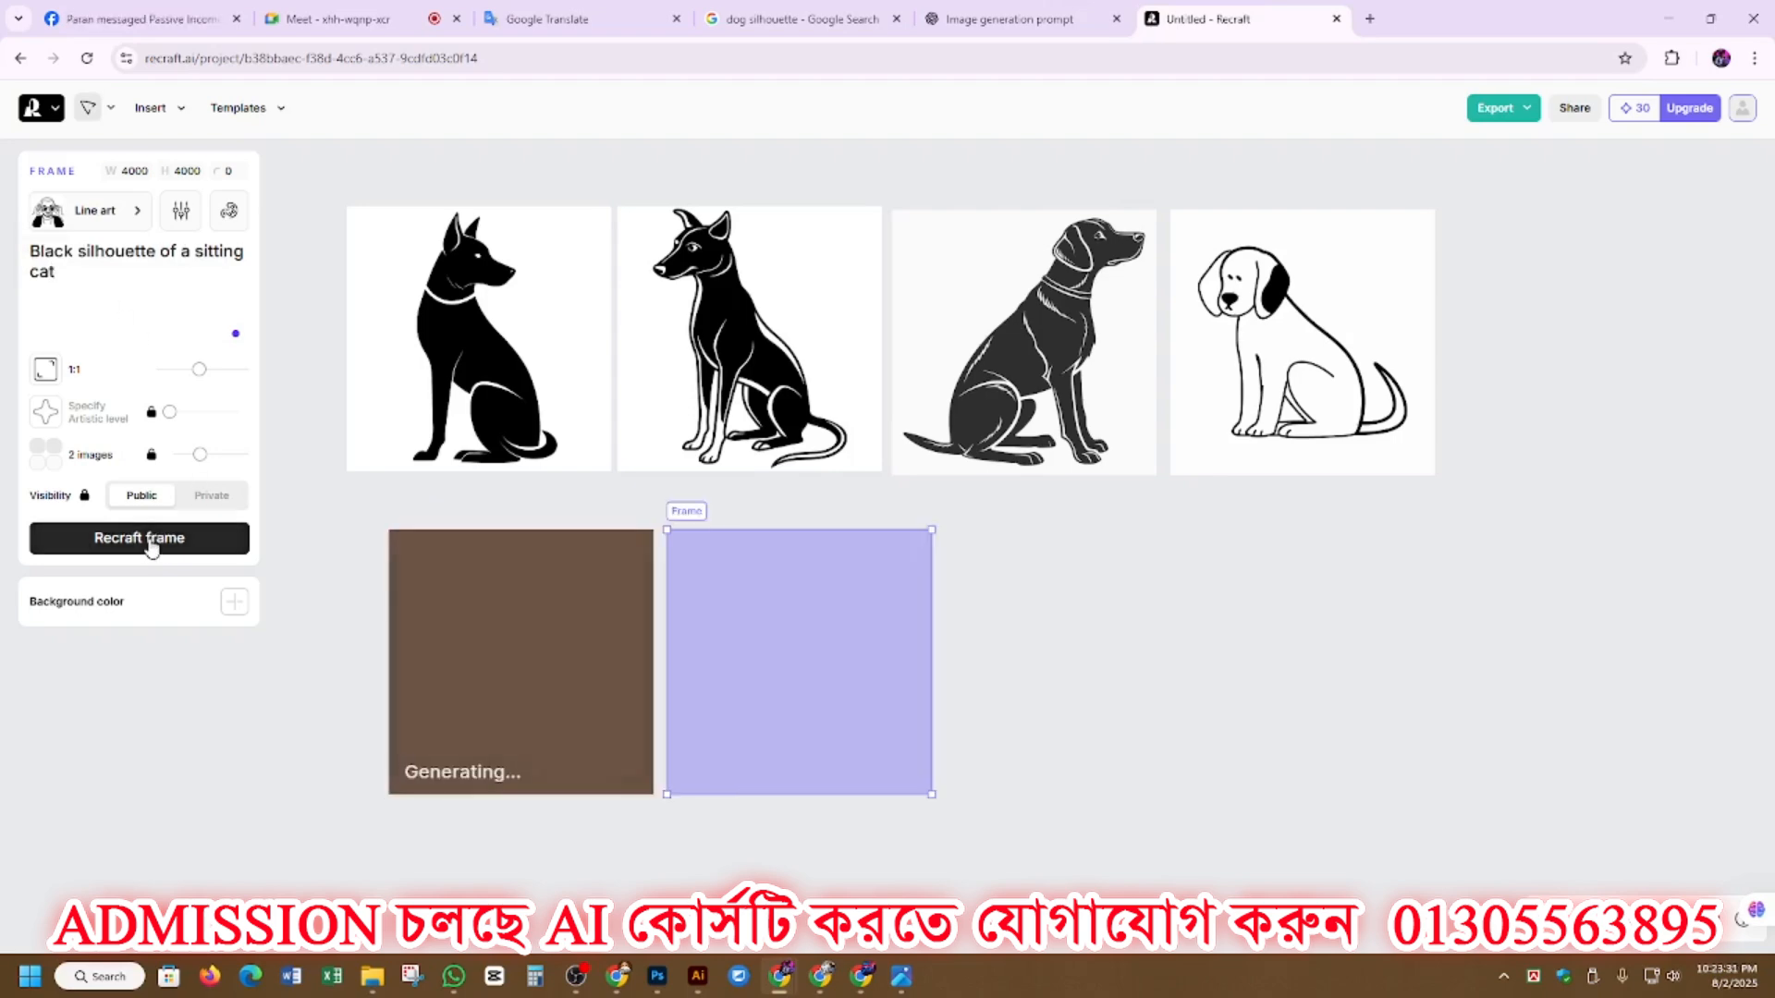
Step: Apply the Recraft V3 Vector art style to the empty frame and generate the sitting cat
{"action": "left_click", "coordinate": [106, 214]}
{"action": "left_click", "coordinate": [683, 335]}
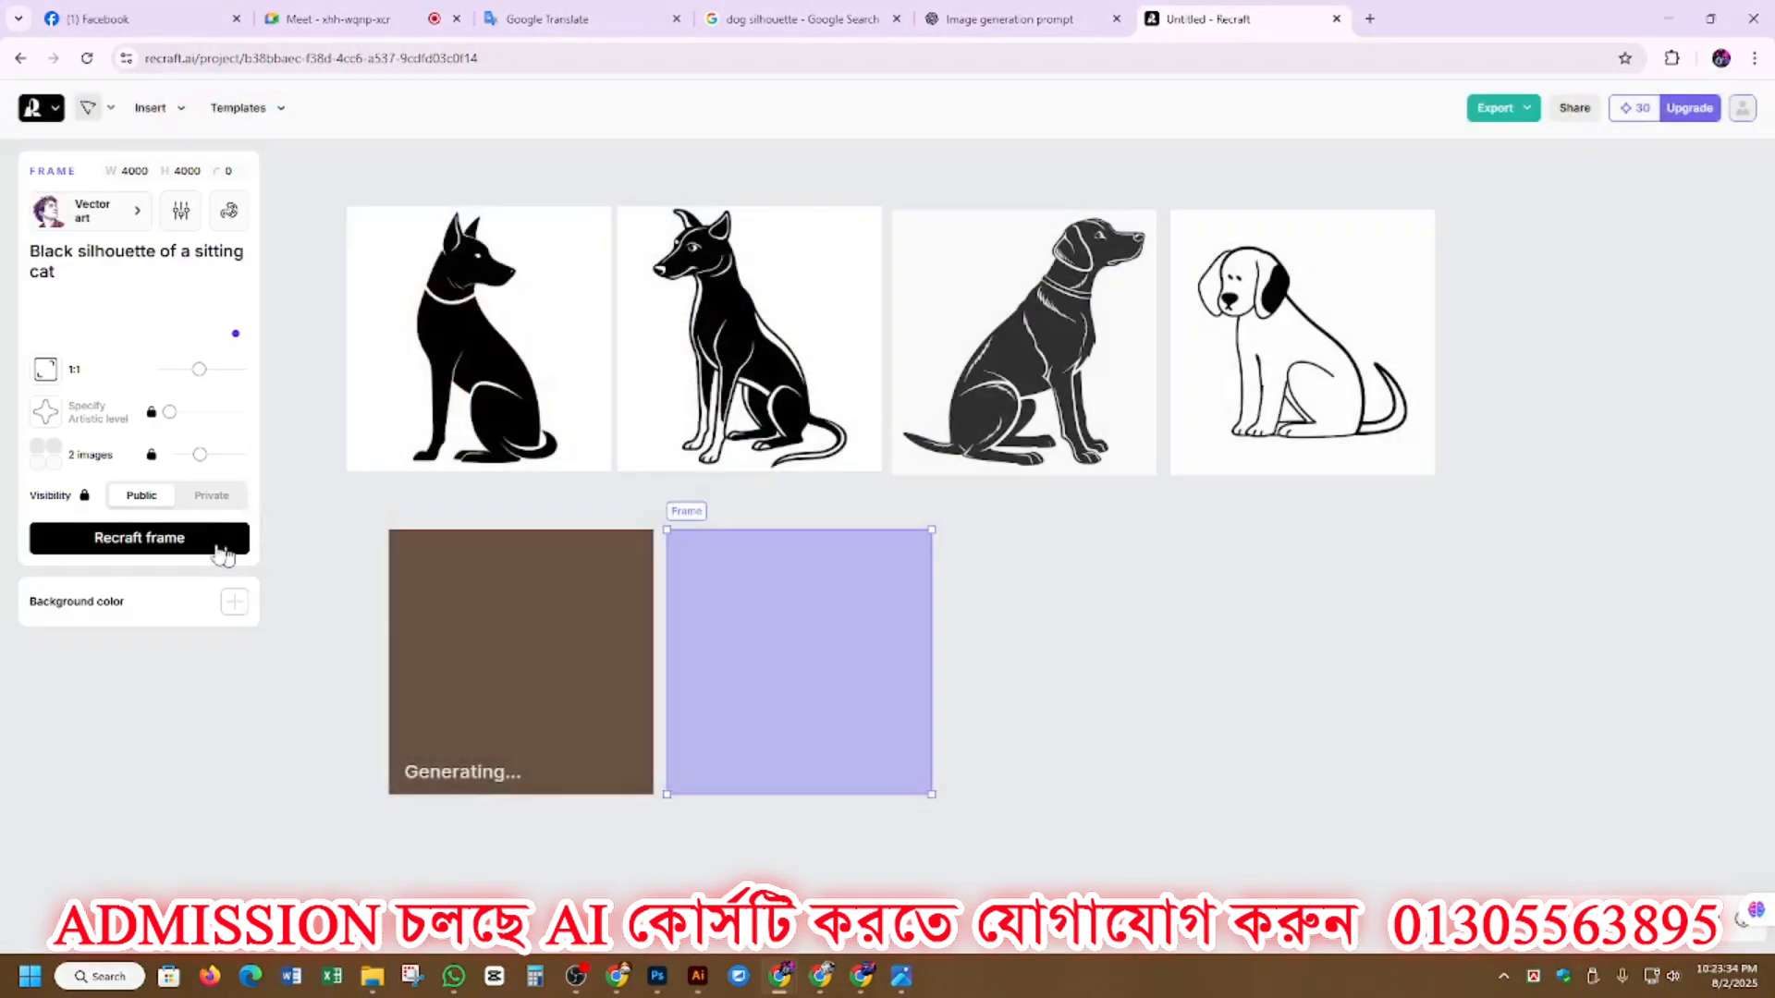
{"action": "left_click", "coordinate": [184, 538]}
Step: Apply the Recraft V2 Vector art style from Other styles to the empty frame and generate another sitting cat
{"action": "left_click", "coordinate": [112, 216]}
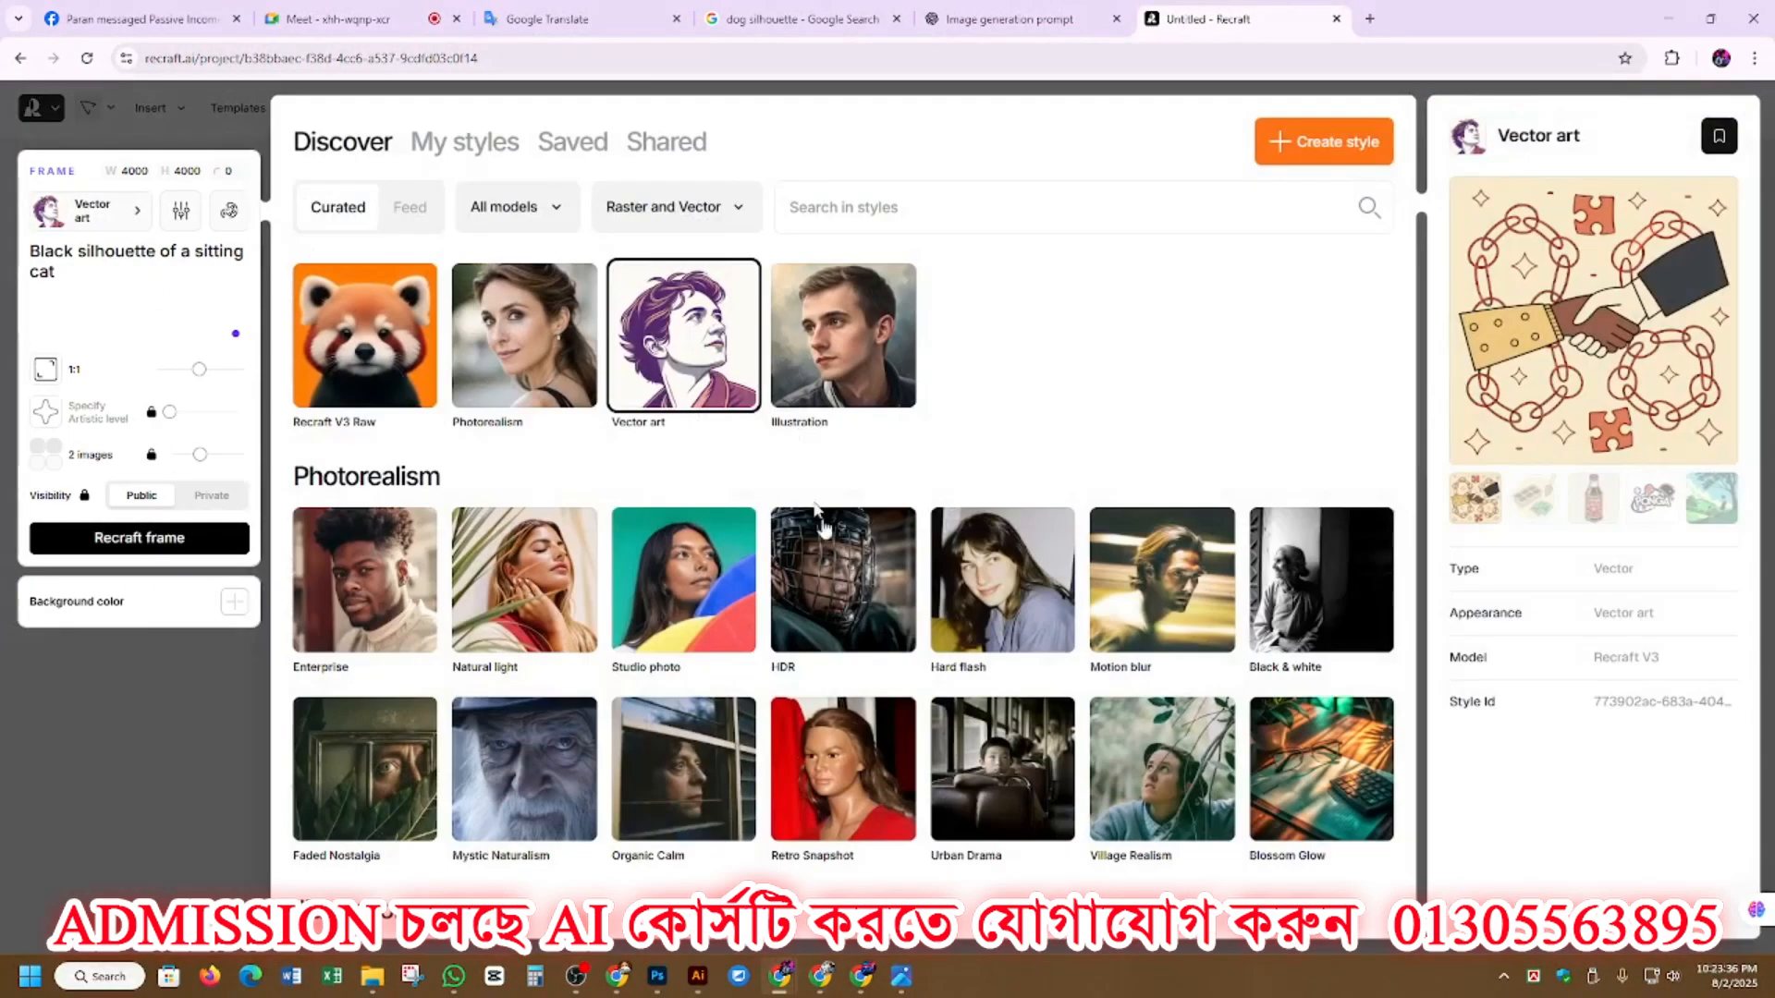
{"action": "scroll", "coordinate": [835, 561], "scroll_direction": "down", "scroll_amount": 15}
{"action": "scroll", "coordinate": [835, 561], "scroll_direction": "down", "scroll_amount": 5}
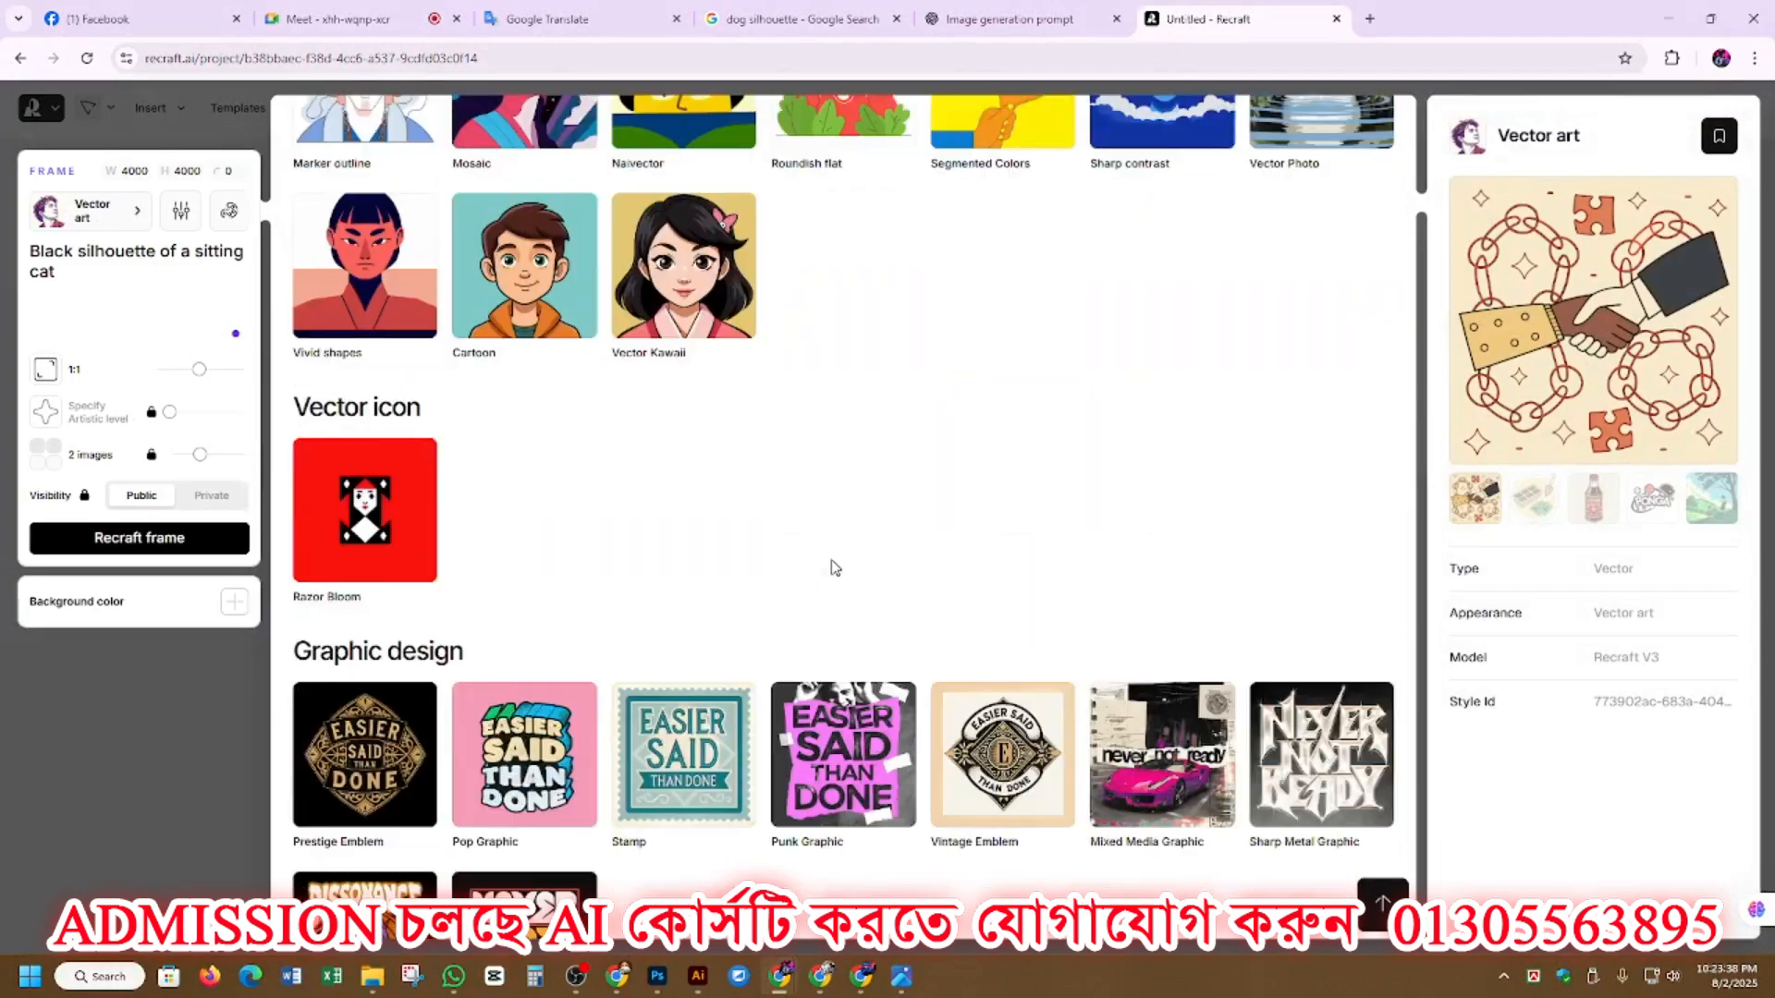
{"action": "scroll", "coordinate": [835, 564], "scroll_direction": "up", "scroll_amount": 4}
{"action": "scroll", "coordinate": [835, 564], "scroll_direction": "down", "scroll_amount": 4}
{"action": "scroll", "coordinate": [835, 568], "scroll_direction": "up", "scroll_amount": 4}
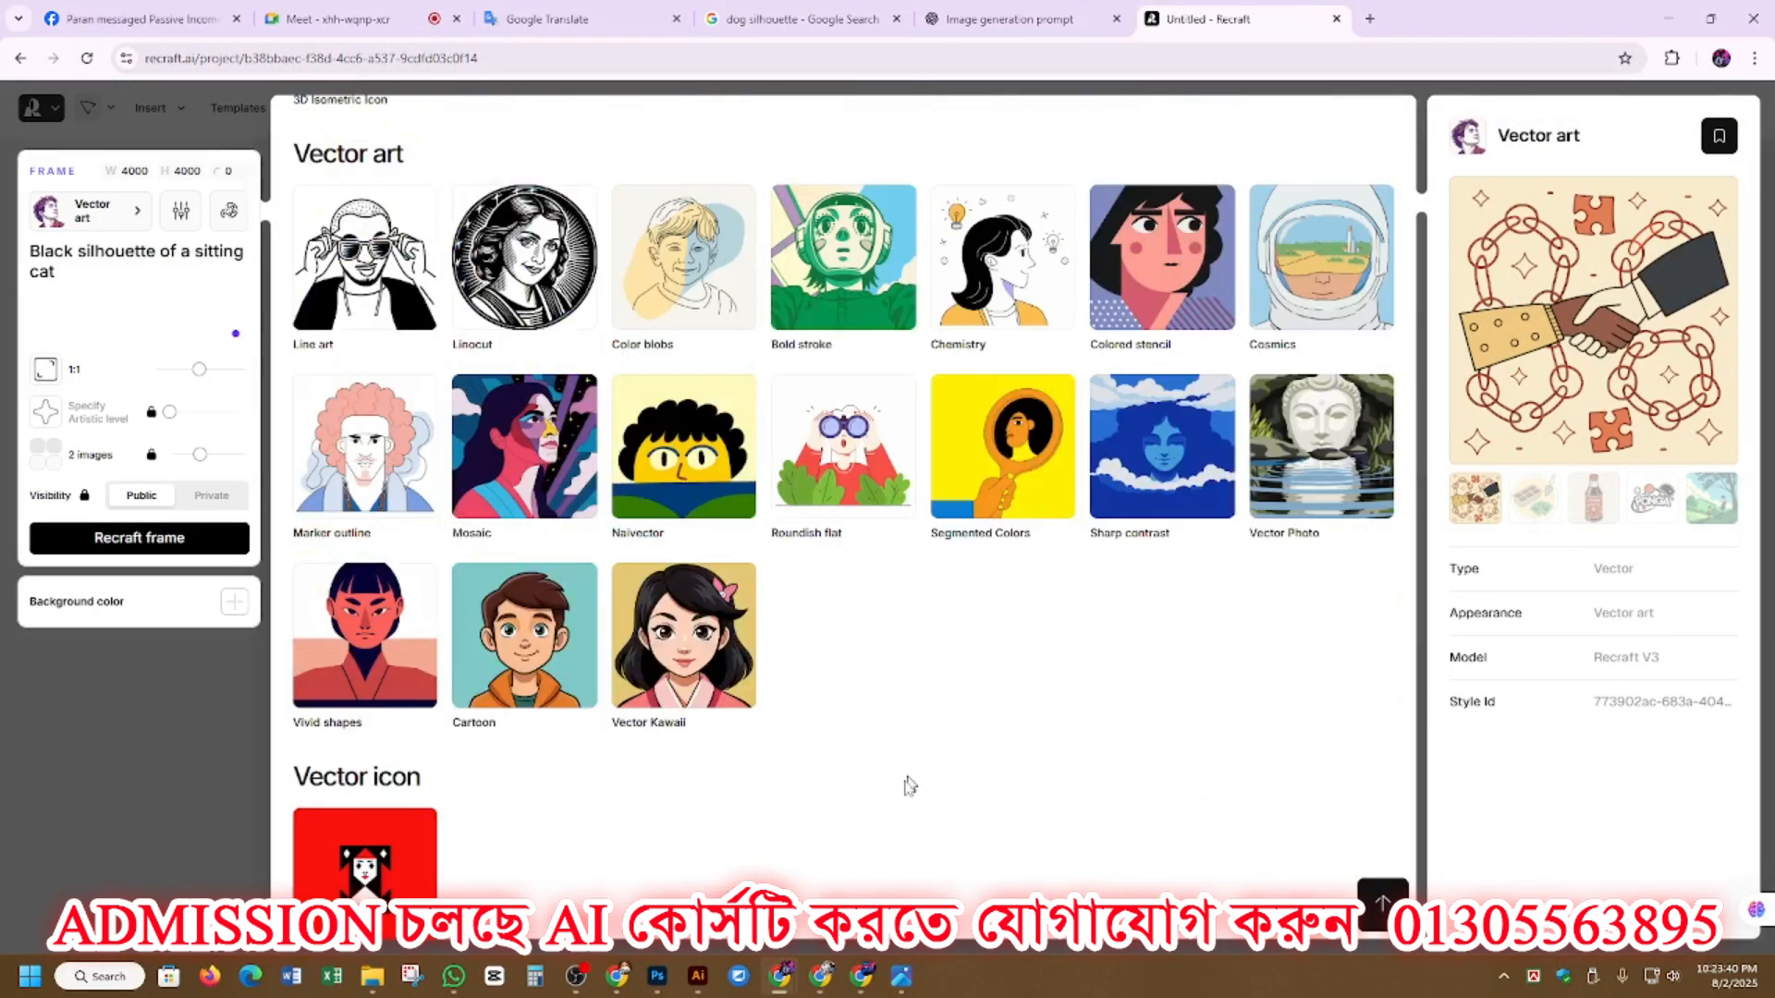
{"action": "scroll", "coordinate": [841, 517], "scroll_direction": "down", "scroll_amount": 15}
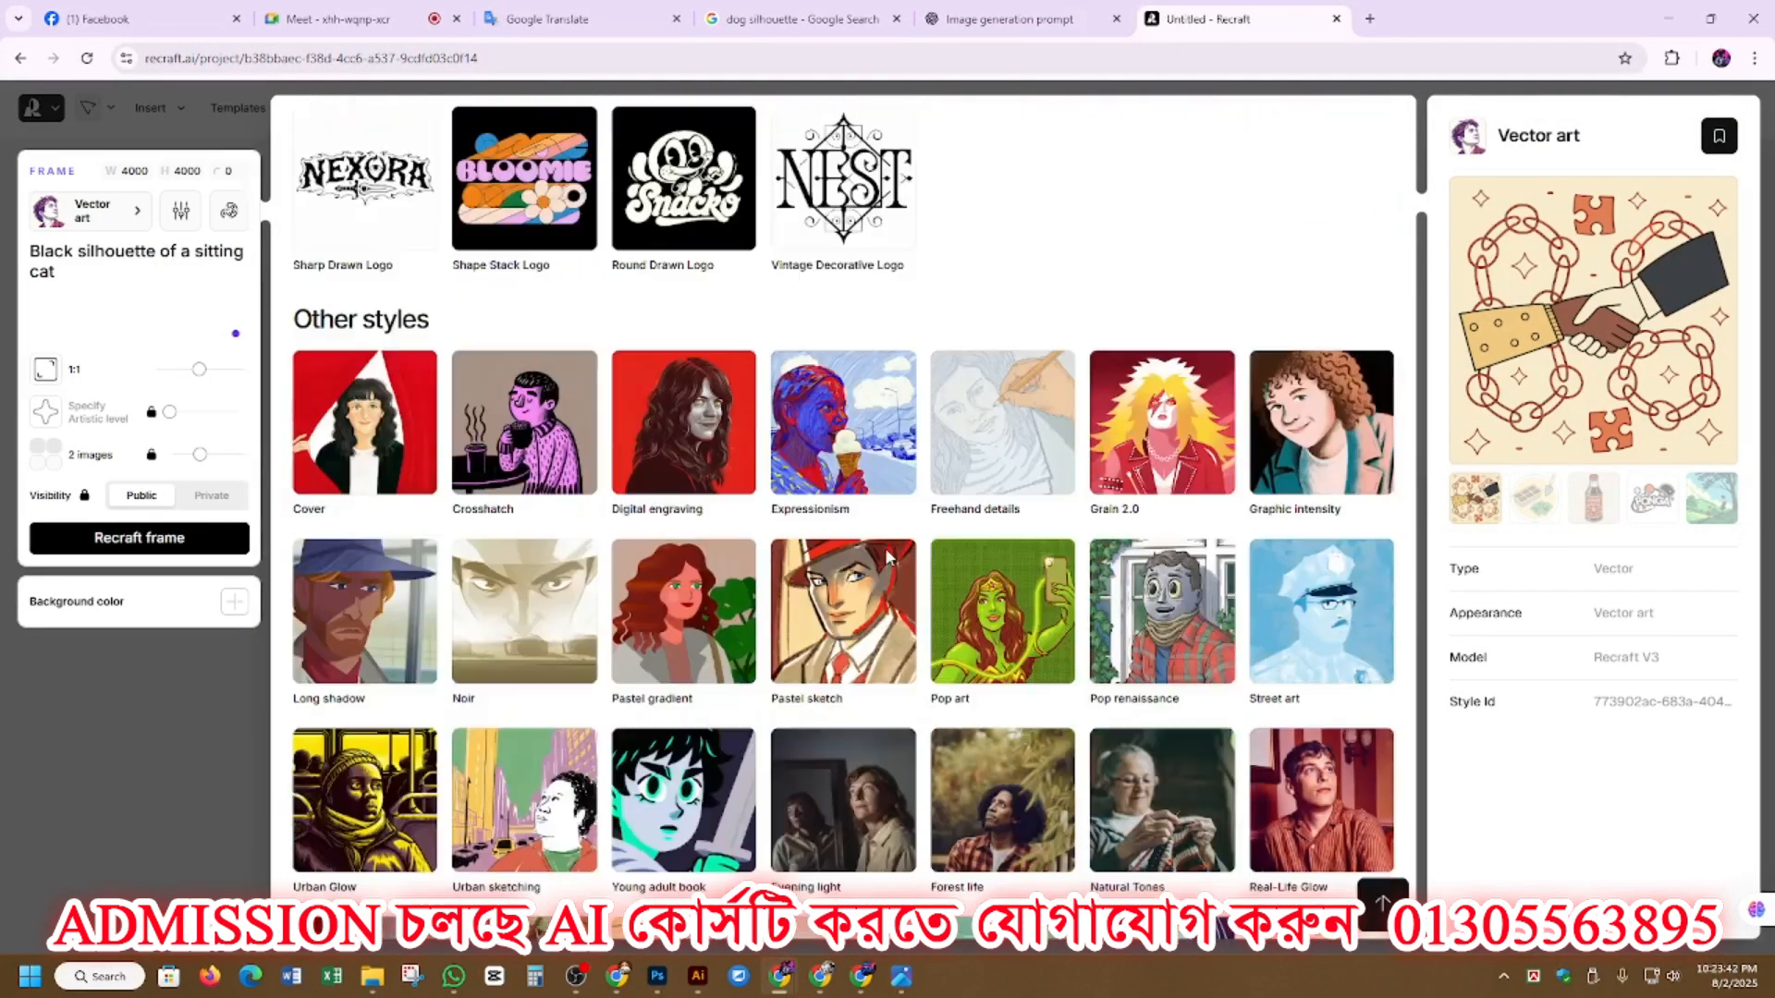
{"action": "scroll", "coordinate": [887, 558], "scroll_direction": "down", "scroll_amount": 6}
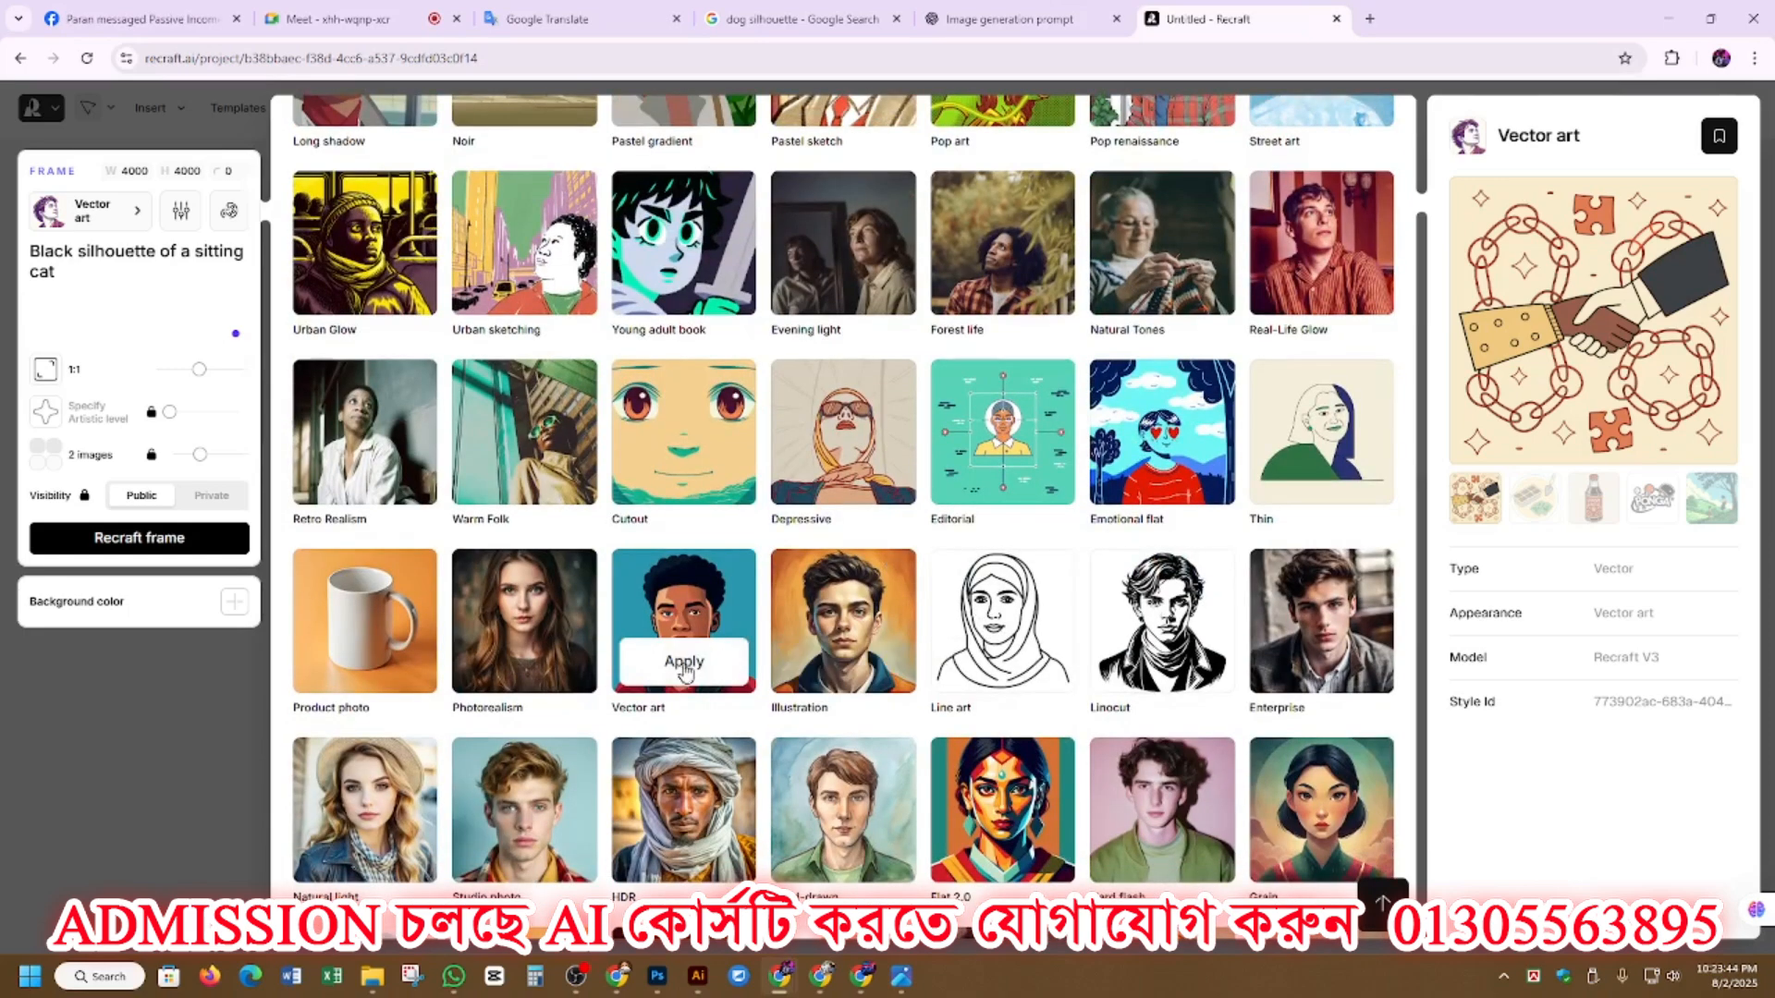
{"action": "left_click", "coordinate": [684, 662]}
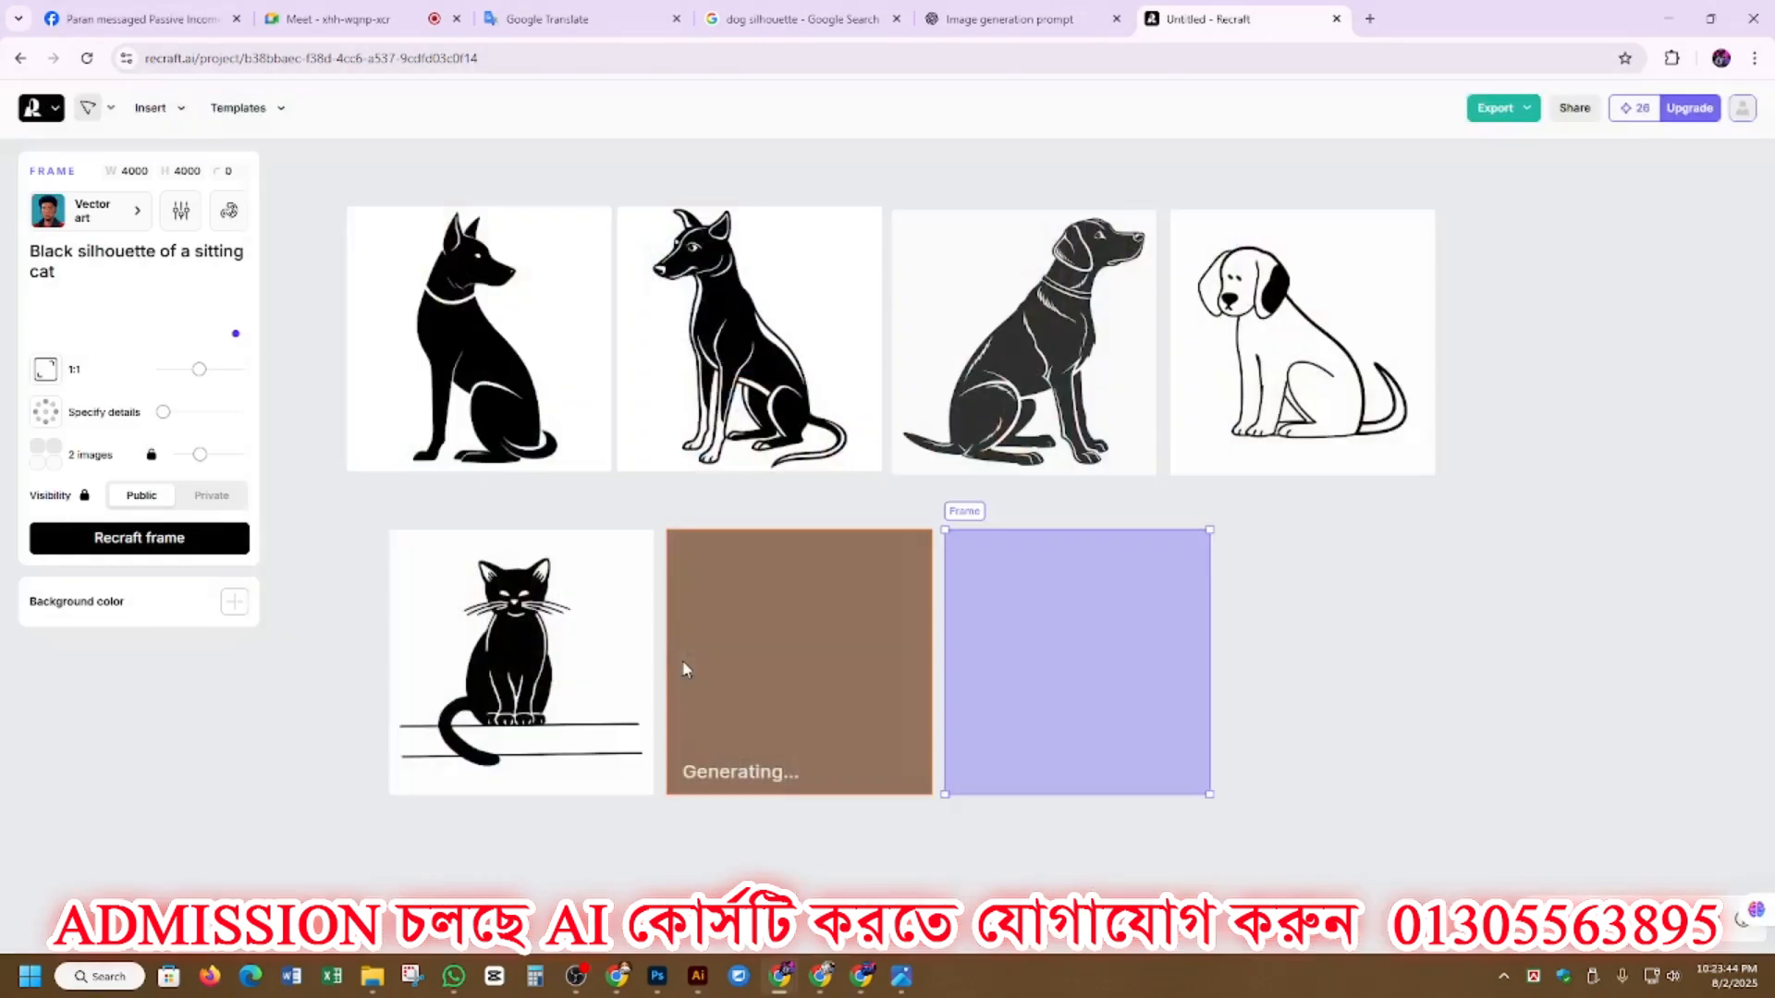
{"action": "left_click", "coordinate": [146, 542]}
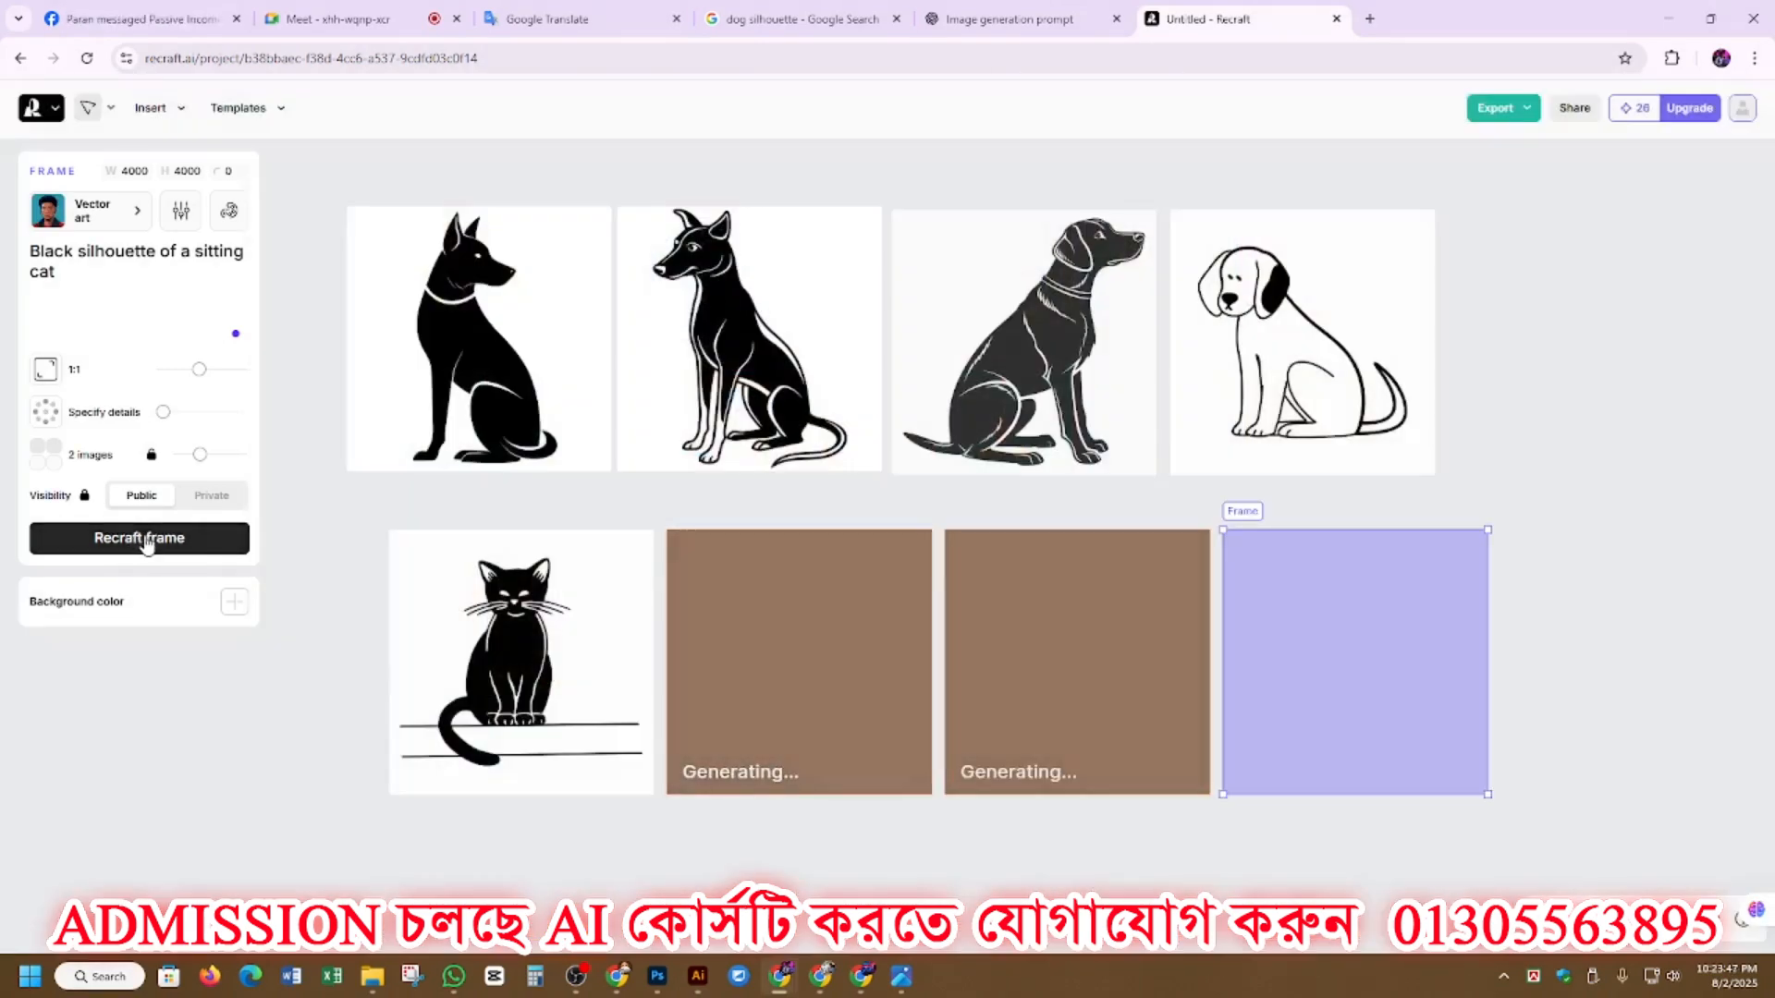
{"action": "left_click", "coordinate": [84, 214]}
{"action": "scroll", "coordinate": [903, 602], "scroll_direction": "down", "scroll_amount": 10}
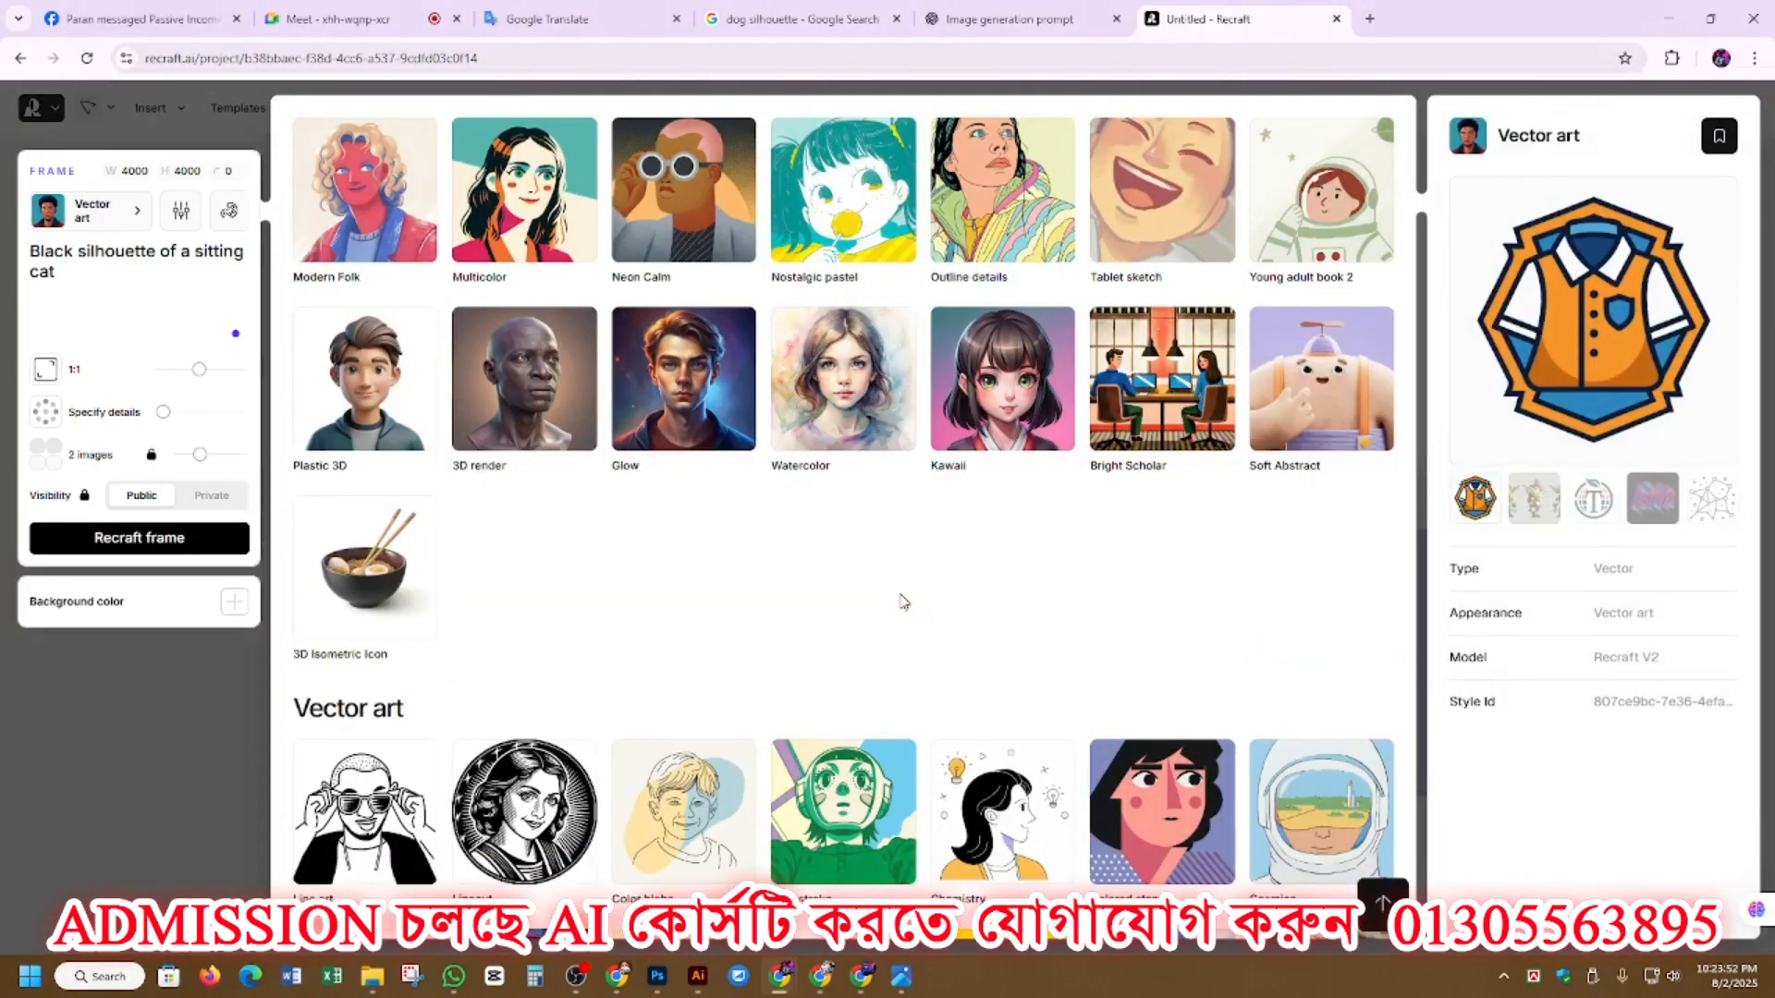
{"action": "scroll", "coordinate": [903, 602], "scroll_direction": "down", "scroll_amount": 4}
{"action": "scroll", "coordinate": [804, 679], "scroll_direction": "down", "scroll_amount": 5}
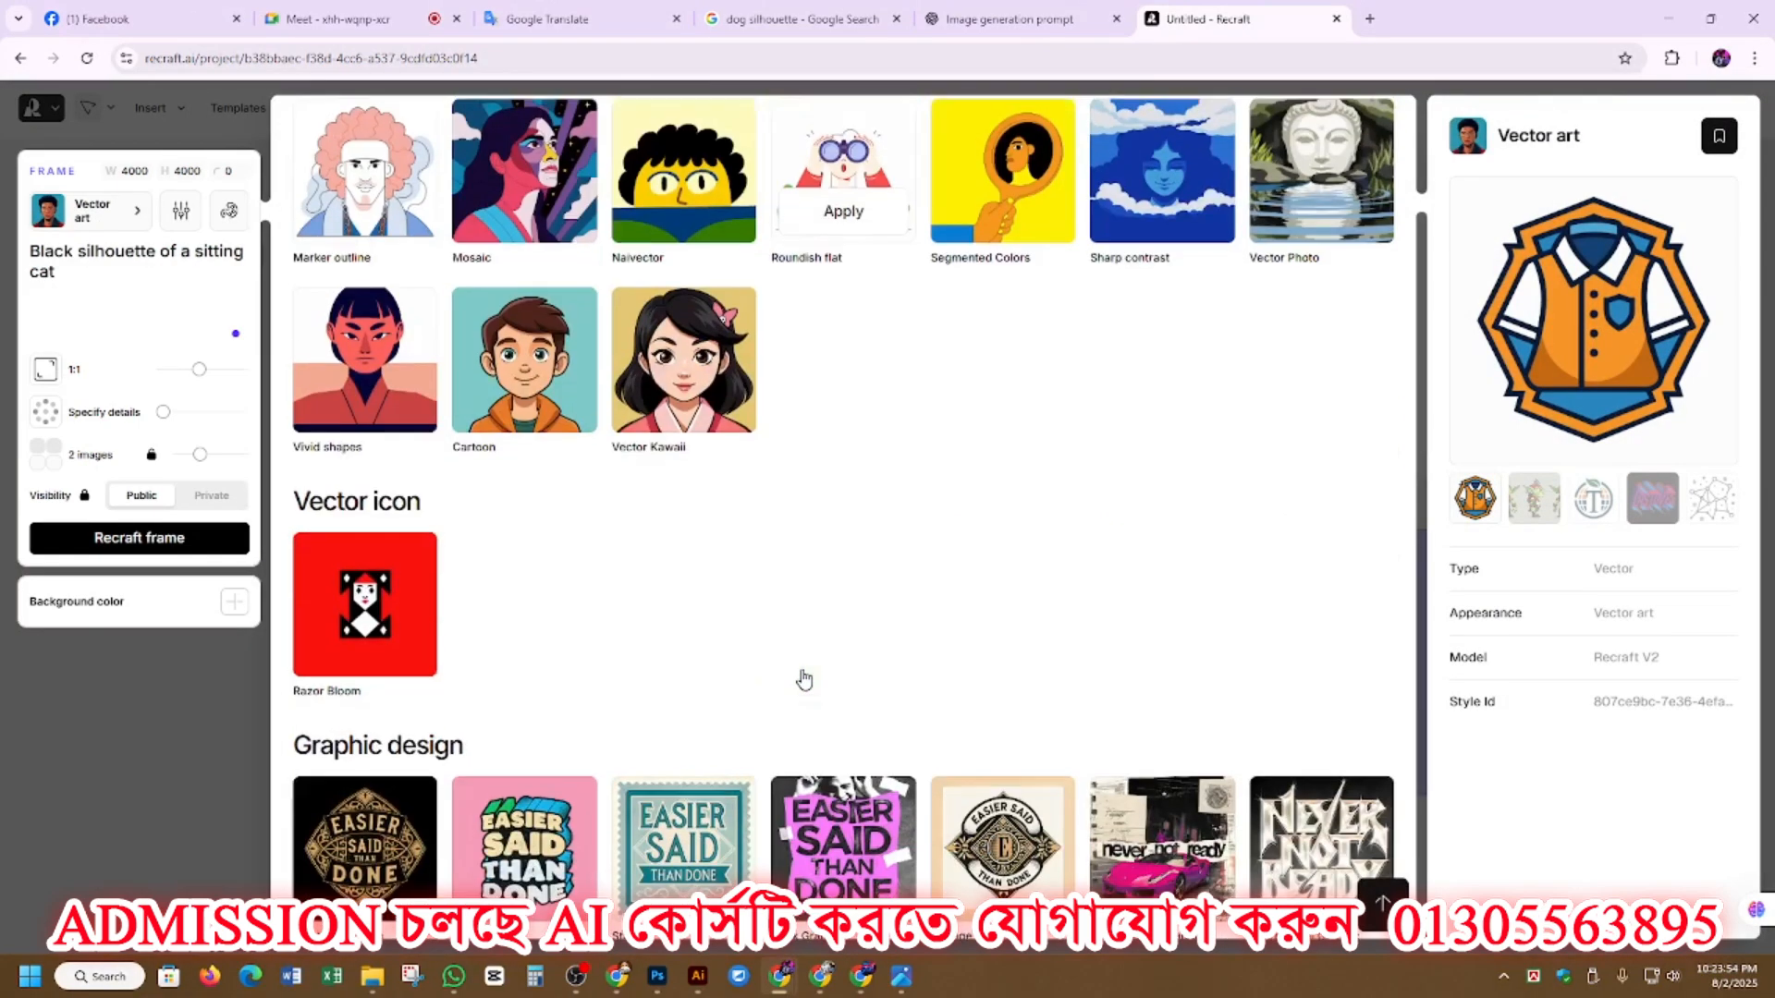
{"action": "left_click", "coordinate": [175, 685]}
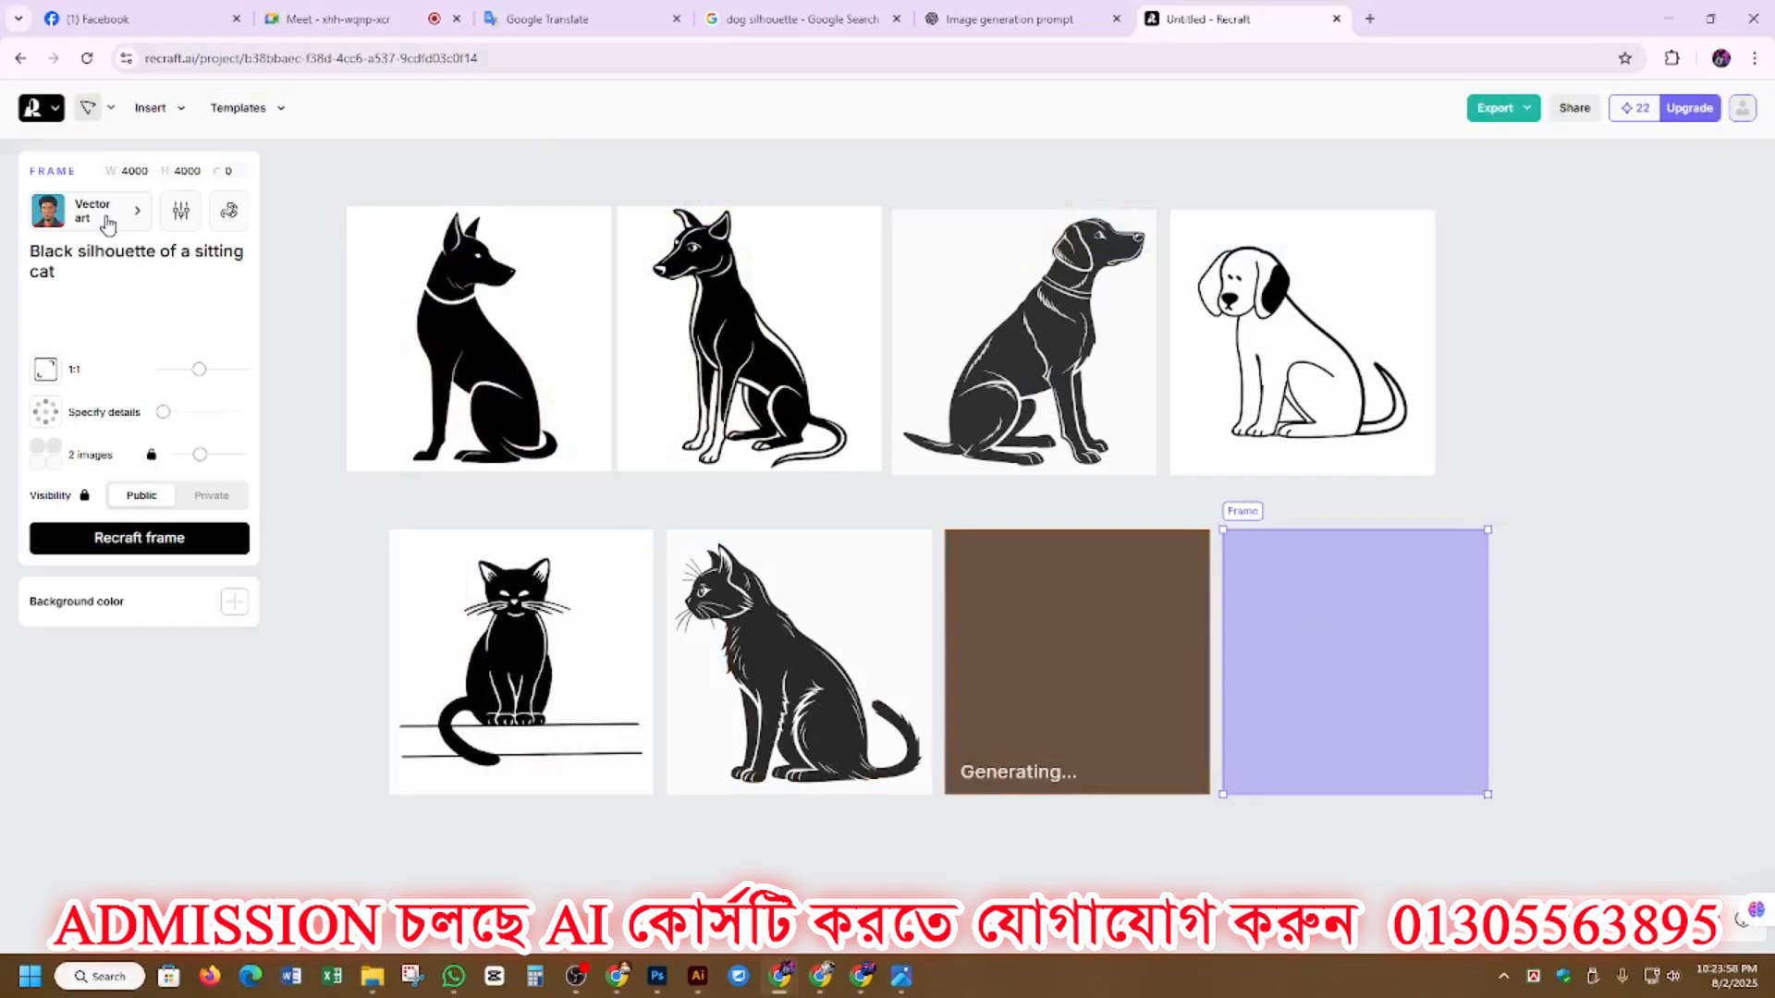
Step: Apply the Line art style from Other styles to the empty frame and generate another sitting cat
{"action": "left_click", "coordinate": [56, 211]}
{"action": "scroll", "coordinate": [1002, 592], "scroll_direction": "down", "scroll_amount": 15}
{"action": "scroll", "coordinate": [1039, 636], "scroll_direction": "down", "scroll_amount": 10}
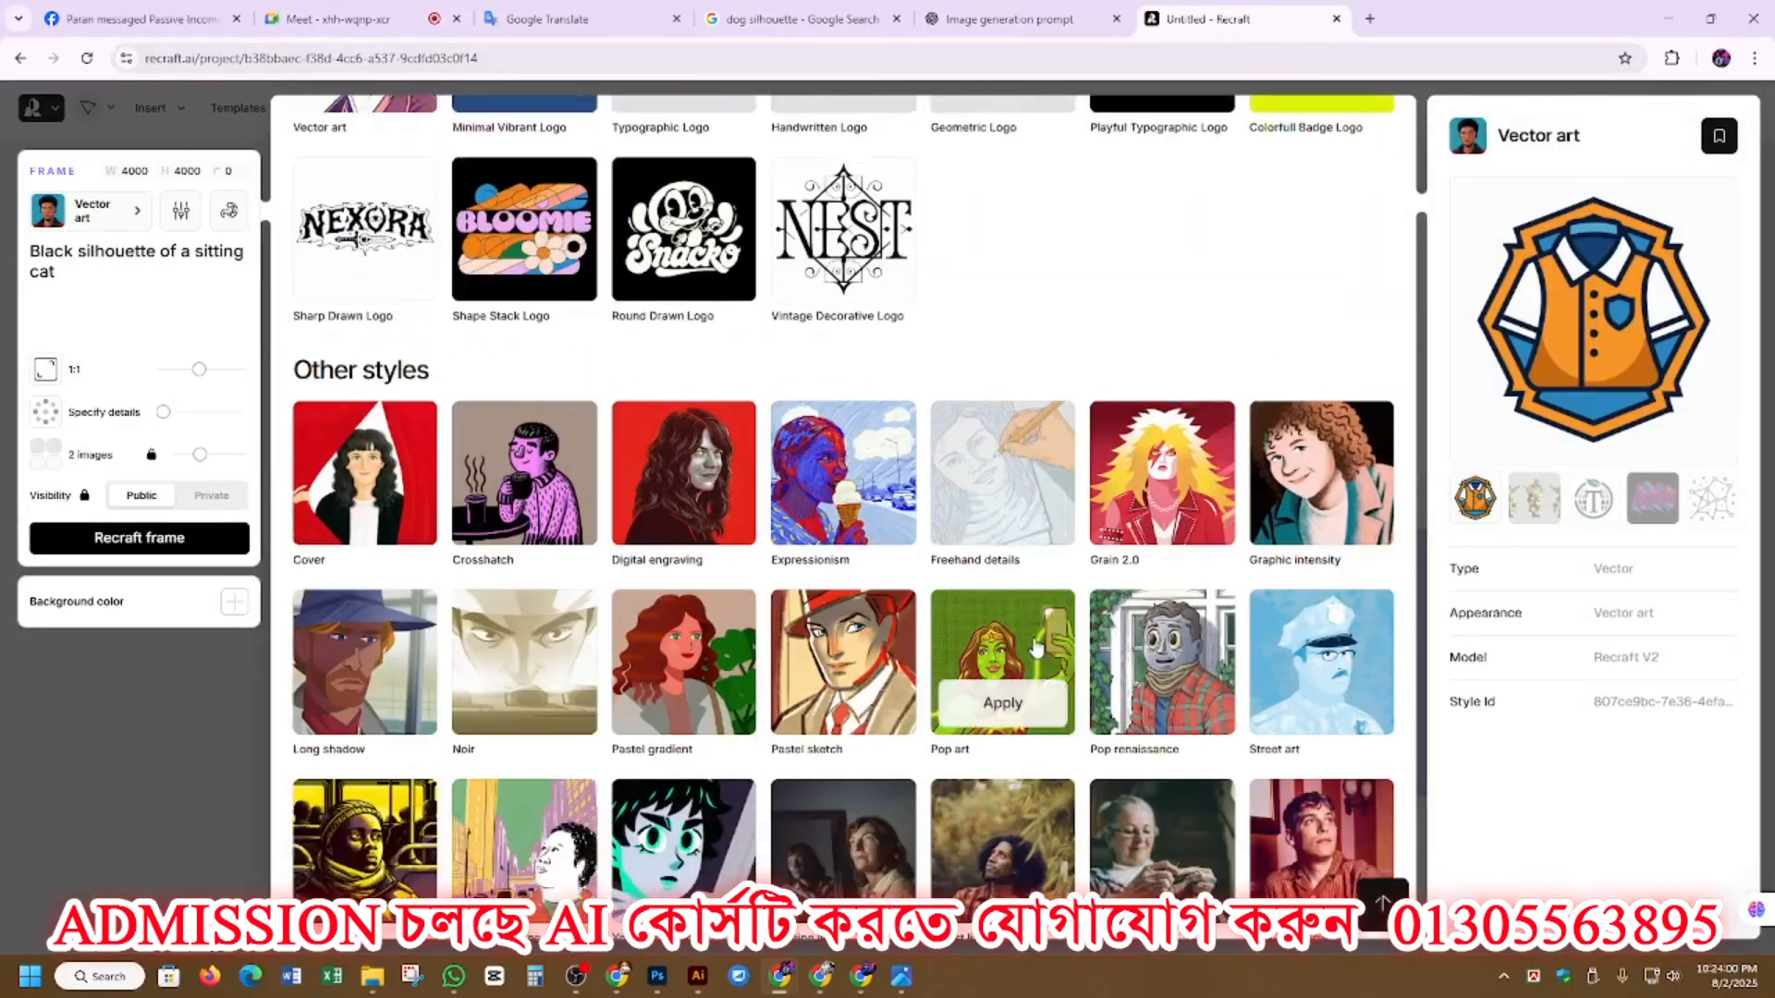
{"action": "left_click", "coordinate": [1003, 665]}
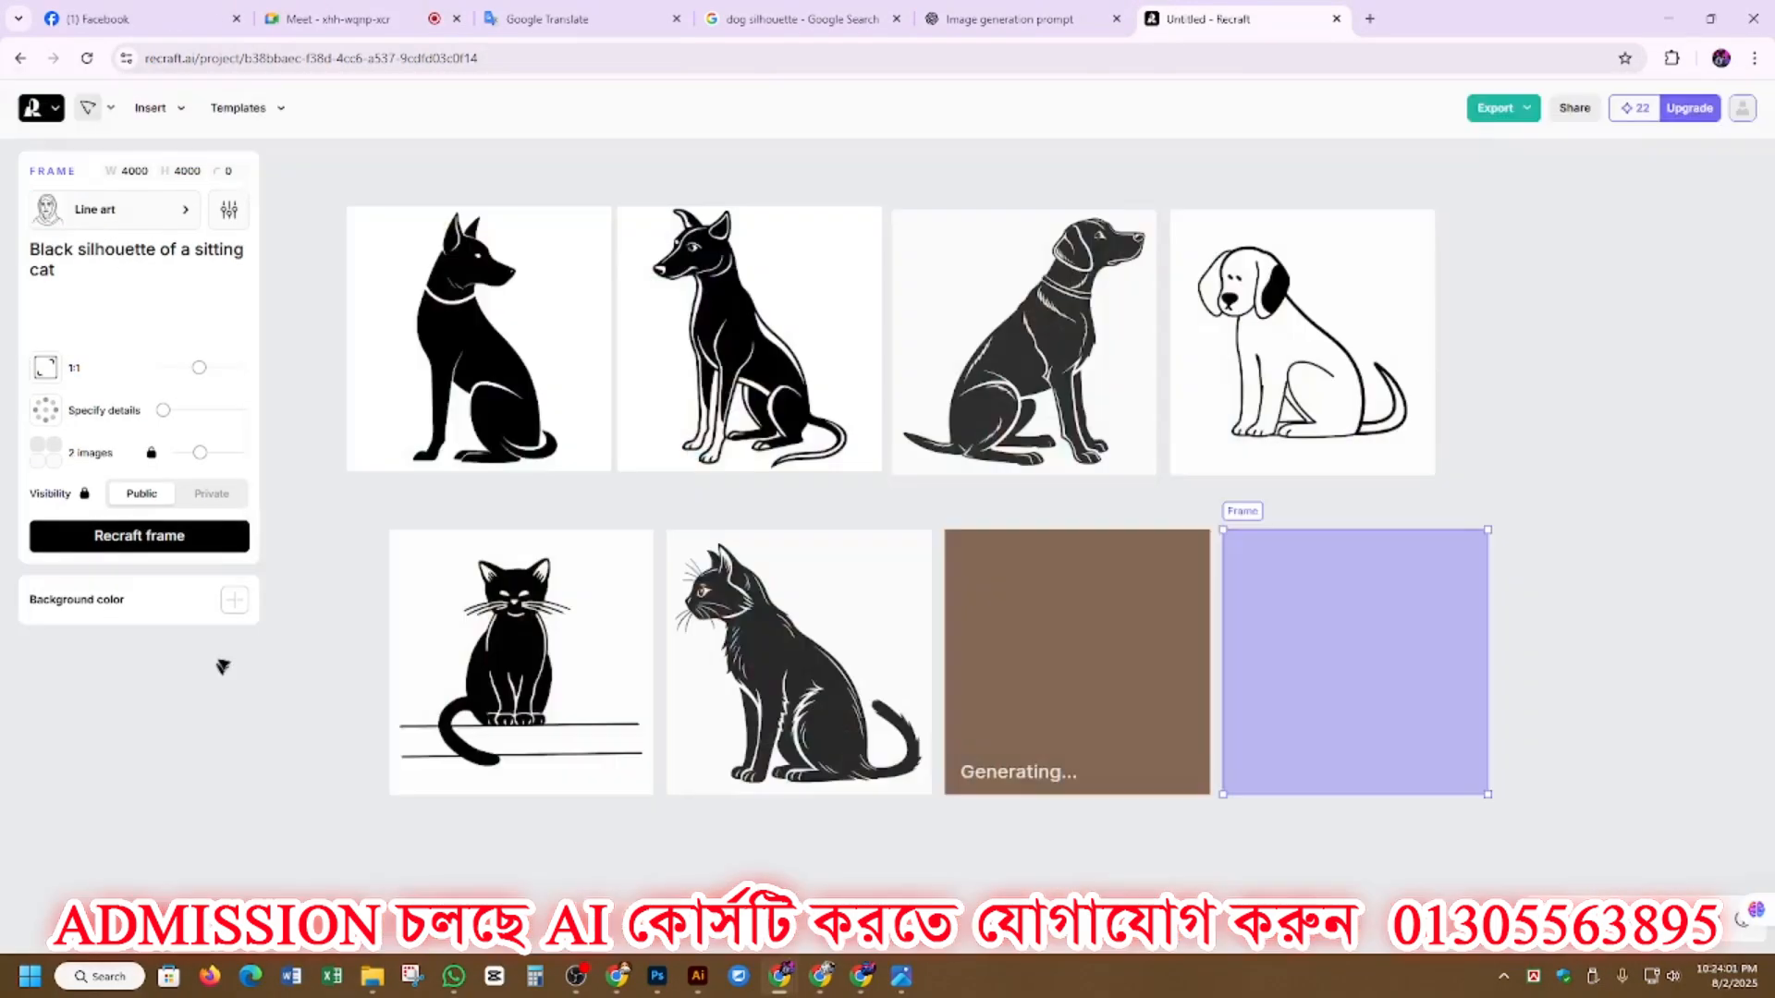
{"action": "left_click", "coordinate": [199, 538]}
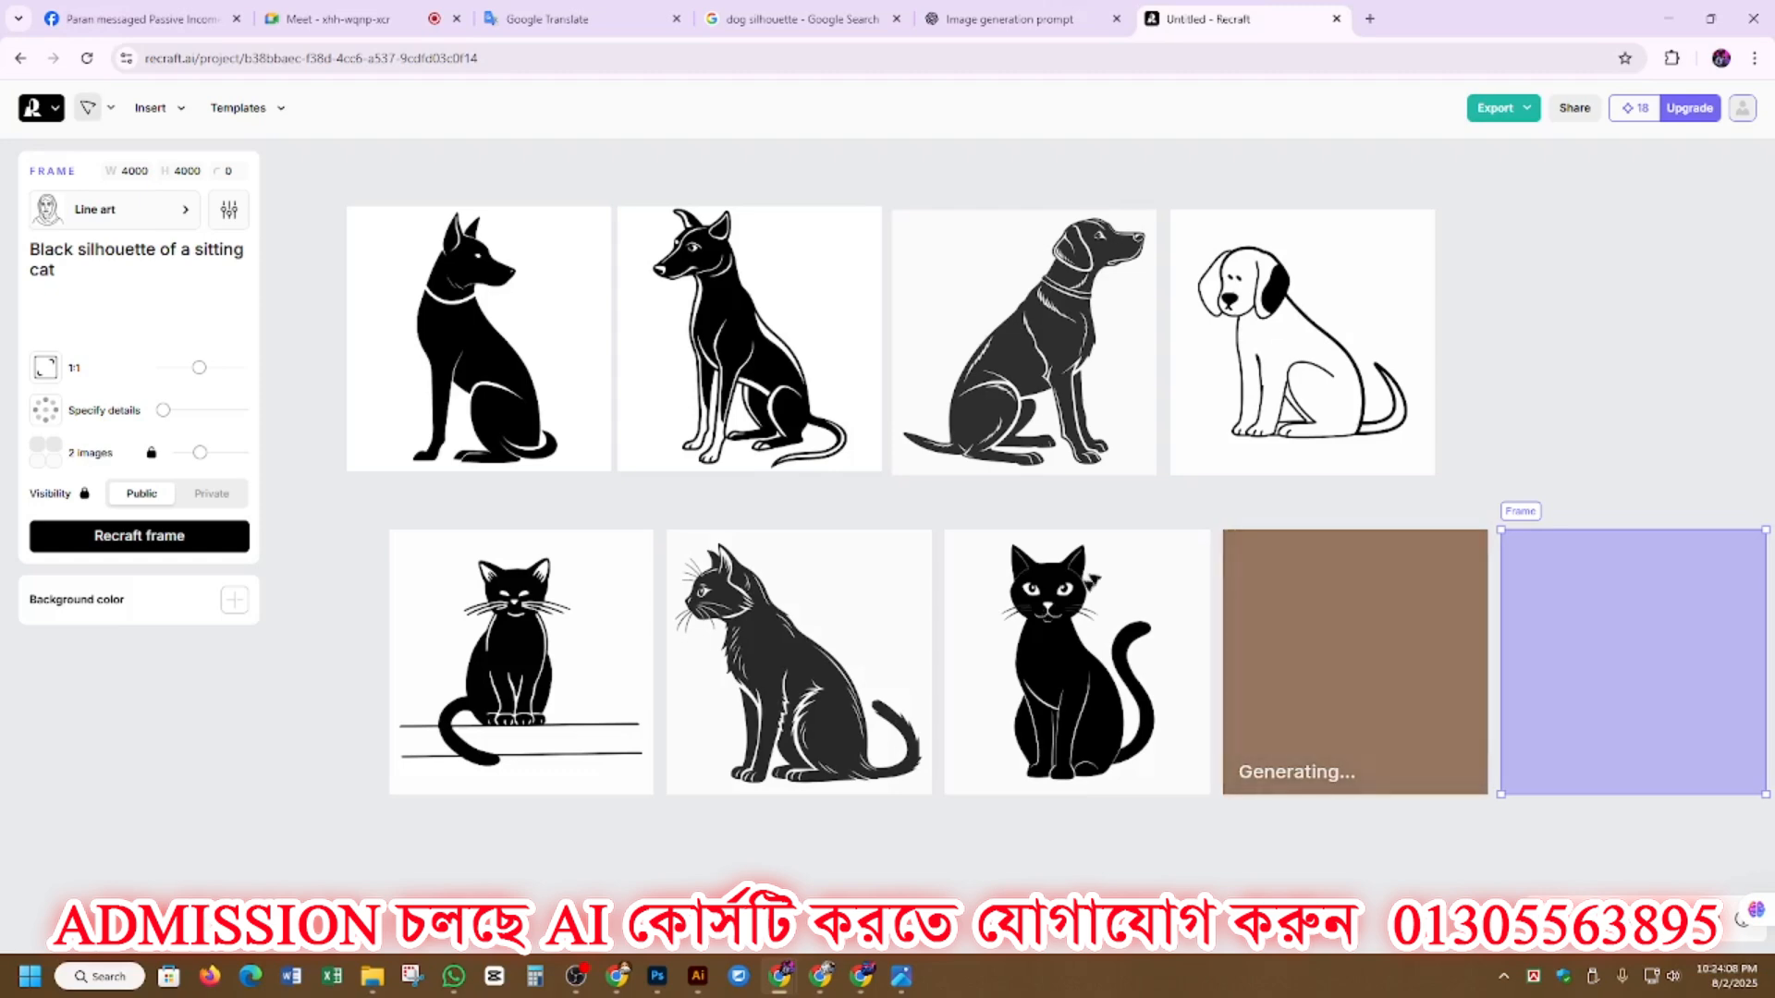
Step: Move the empty frame below the cat row and generate "Black silhouette of a sitting Tiger" in the Line art style
{"action": "scroll", "coordinate": [1101, 546], "scroll_direction": "down", "scroll_amount": 4}
{"action": "scroll", "coordinate": [1101, 546], "scroll_direction": "up", "scroll_amount": 1}
{"action": "left_click_drag", "start_coordinate": [1581, 356], "coordinate": [467, 668]}
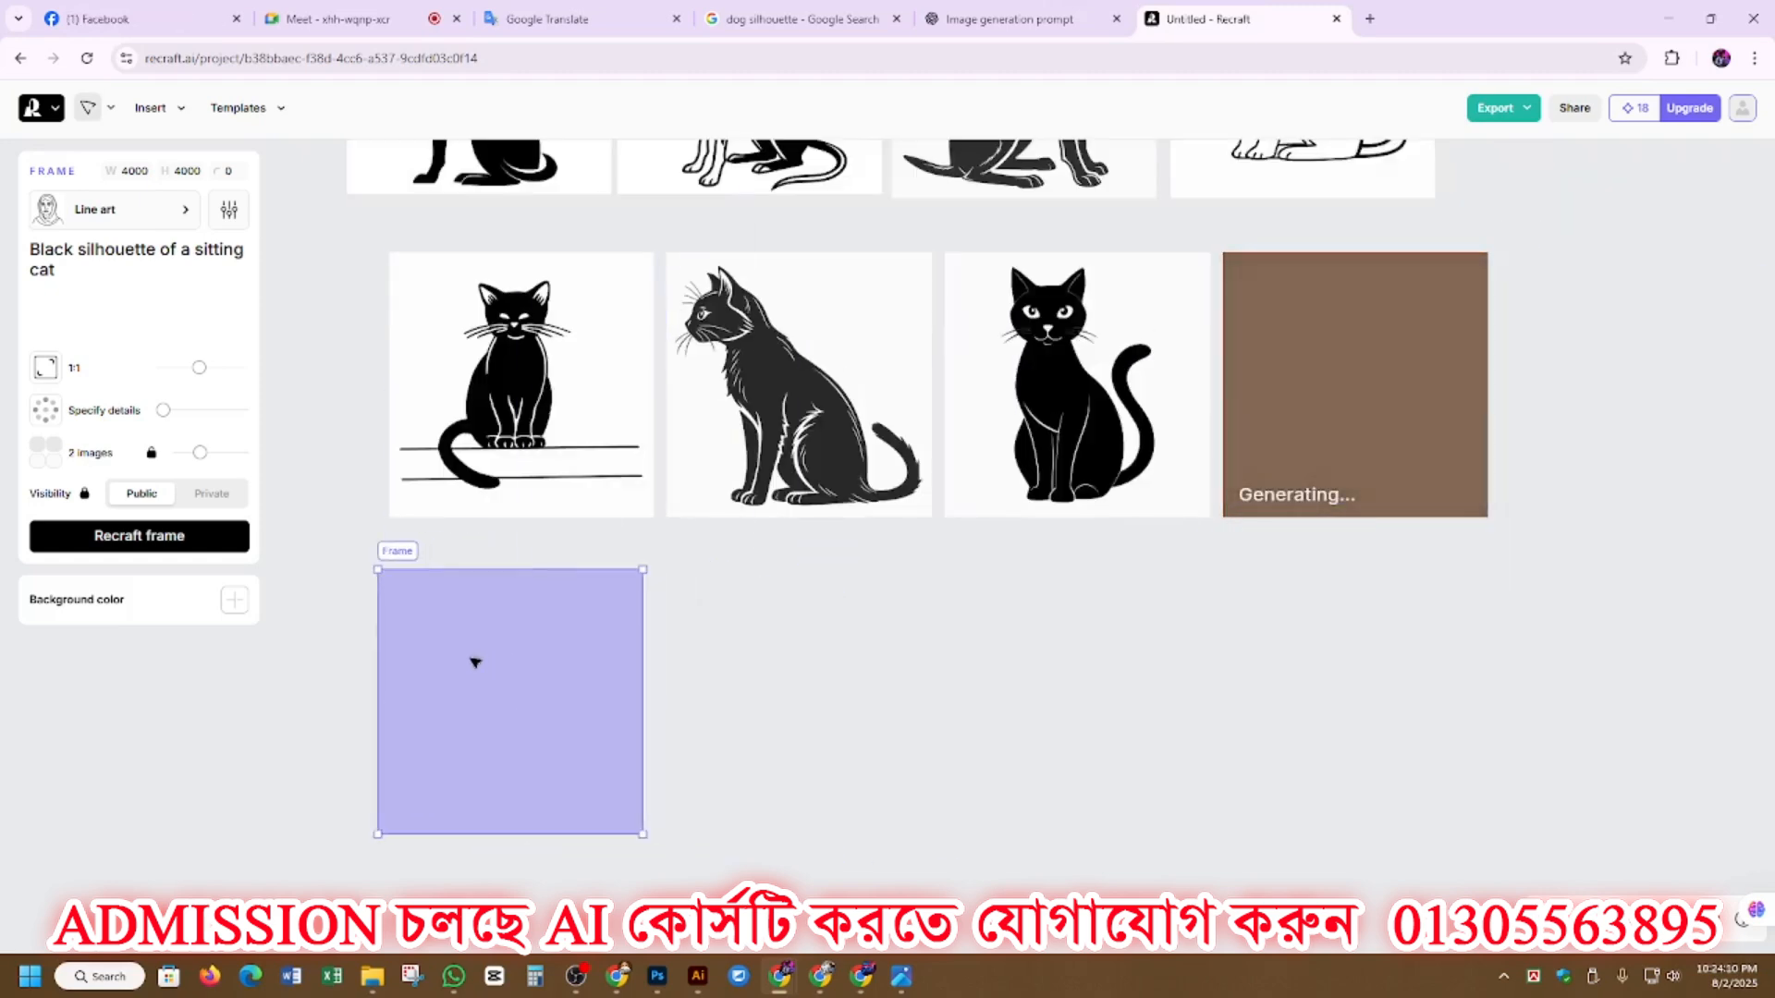
{"action": "left_click", "coordinate": [103, 283]}
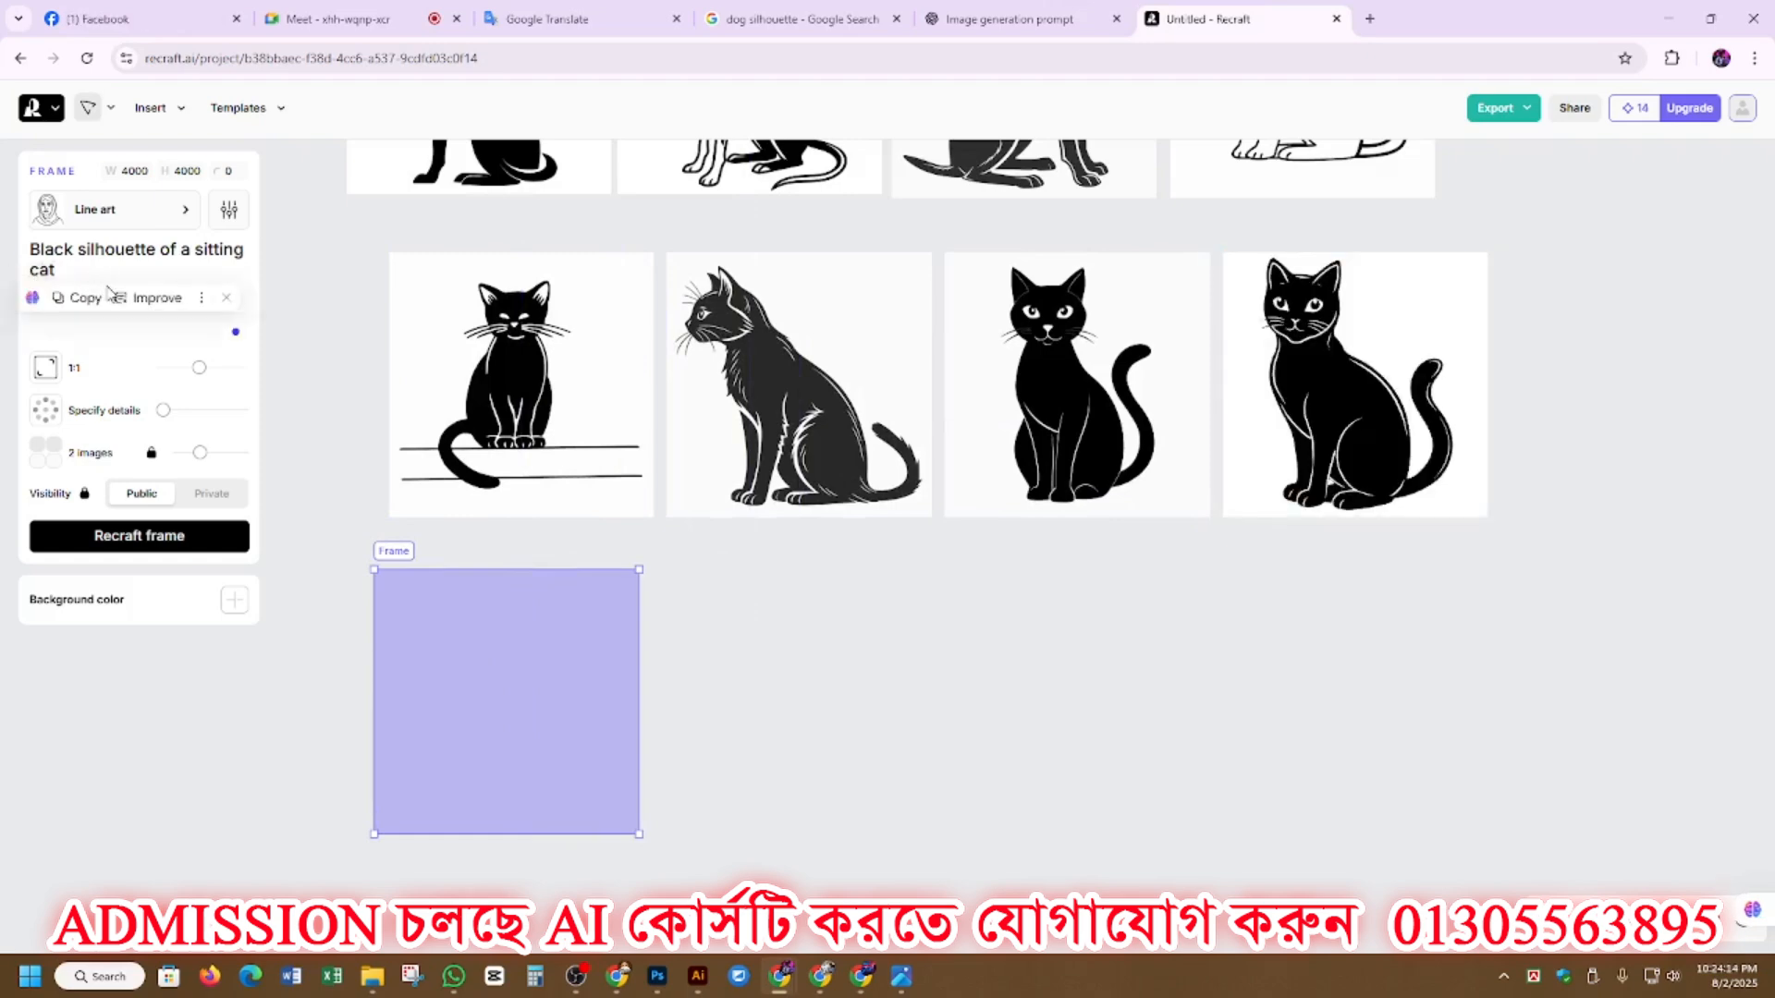
{"action": "key", "text": "BackSpace"}
{"action": "key", "text": "BackSpace"}
{"action": "key", "text": "BackSpace"}
{"action": "type", "text": "Tiger"}
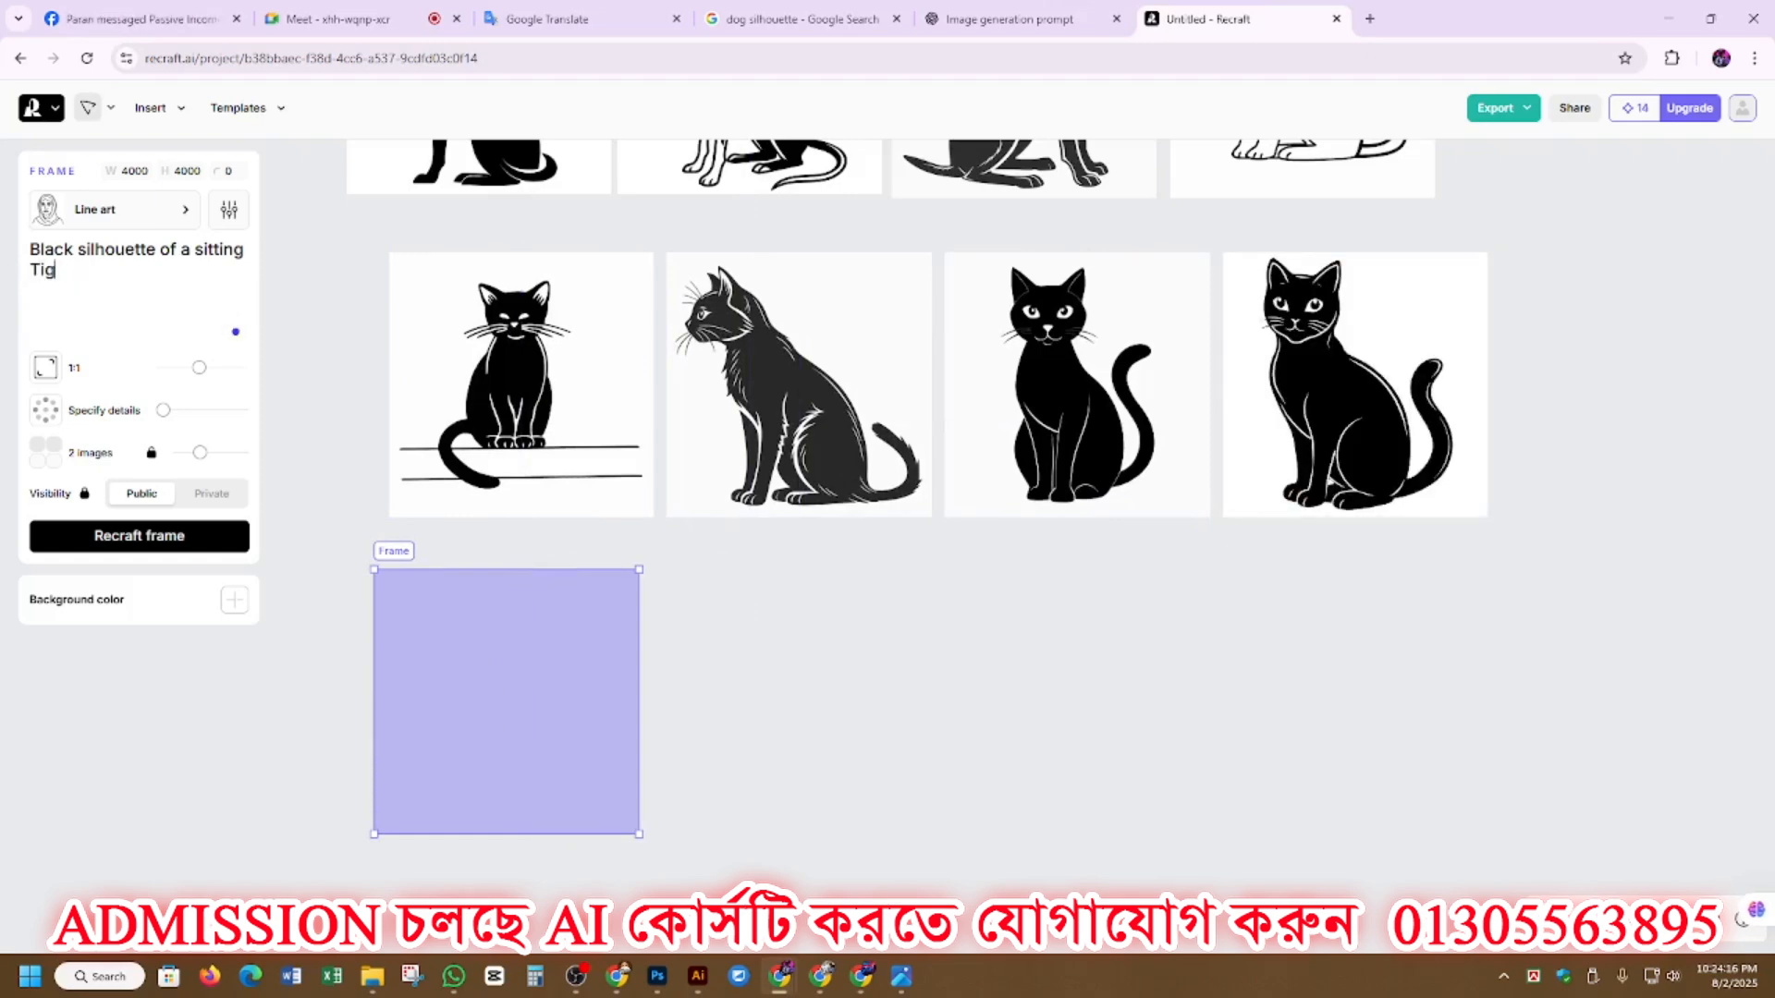
{"action": "left_click", "coordinate": [158, 540]}
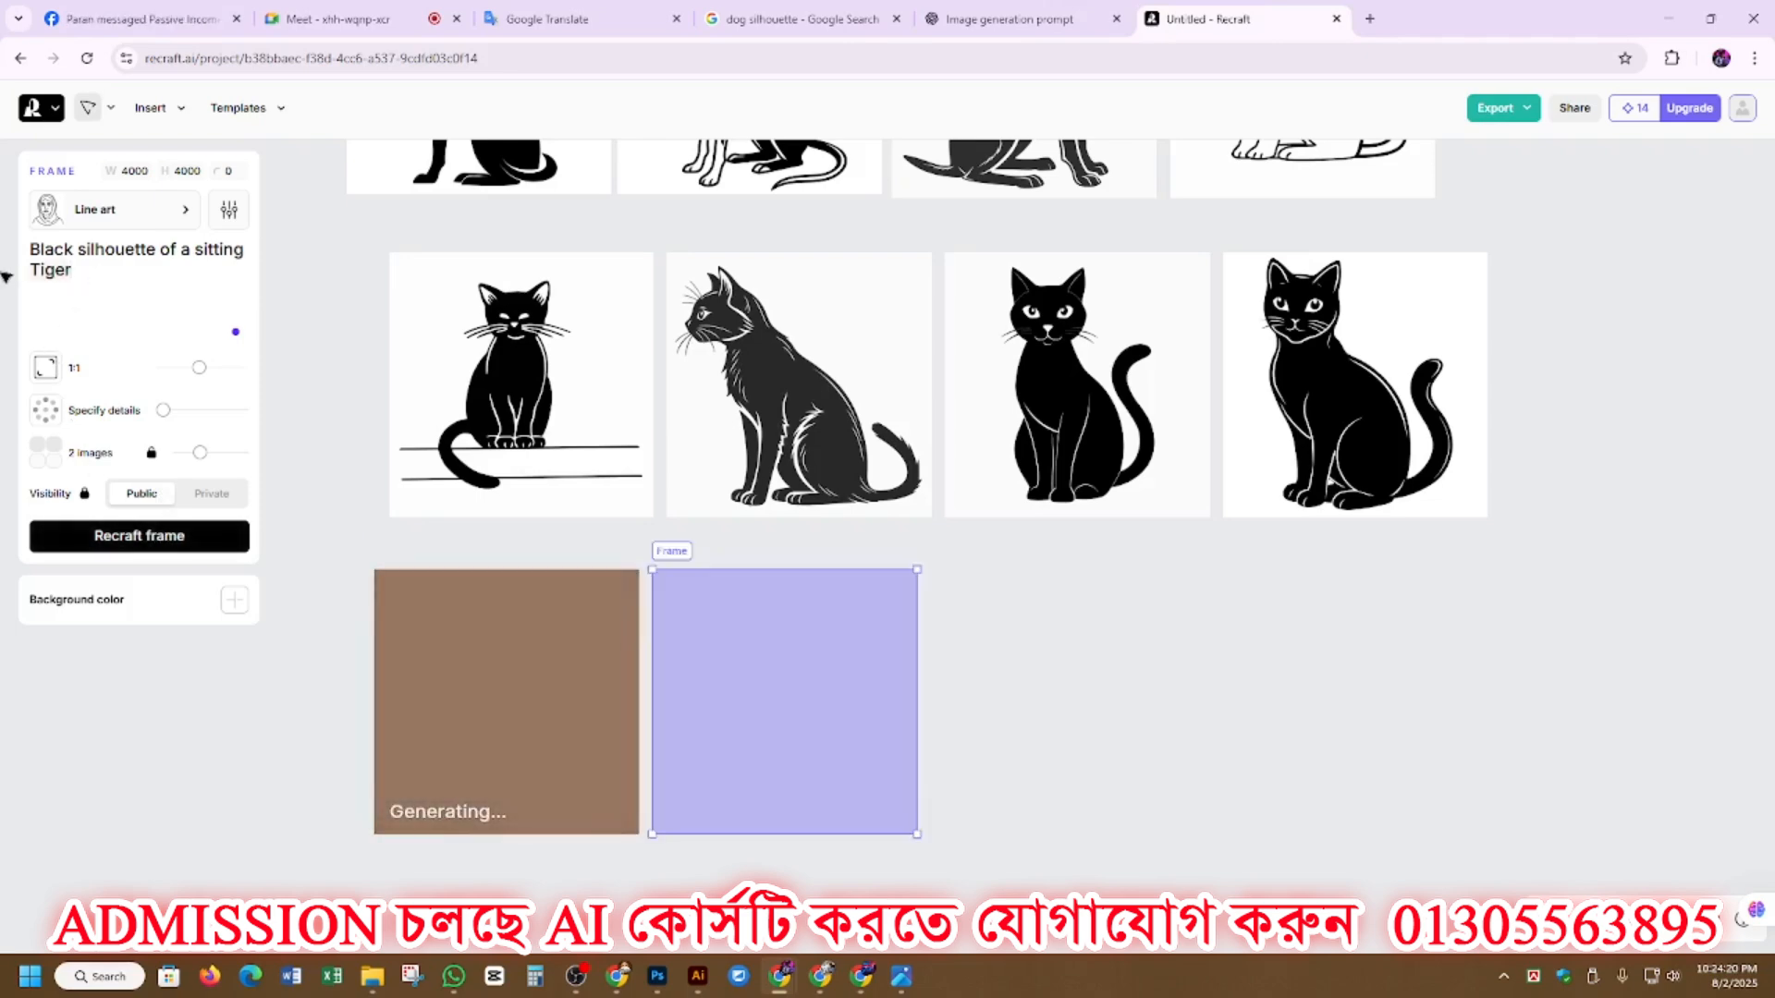
Step: Change the empty frame's prompt to "Black silhouette of a sitting Lion" and generate it in the Line art style
{"action": "key", "text": "BackSpace"}
{"action": "key", "text": "BackSpace"}
{"action": "key", "text": "BackSpace"}
{"action": "key", "text": "BackSpace"}
{"action": "key", "text": "BackSpace"}
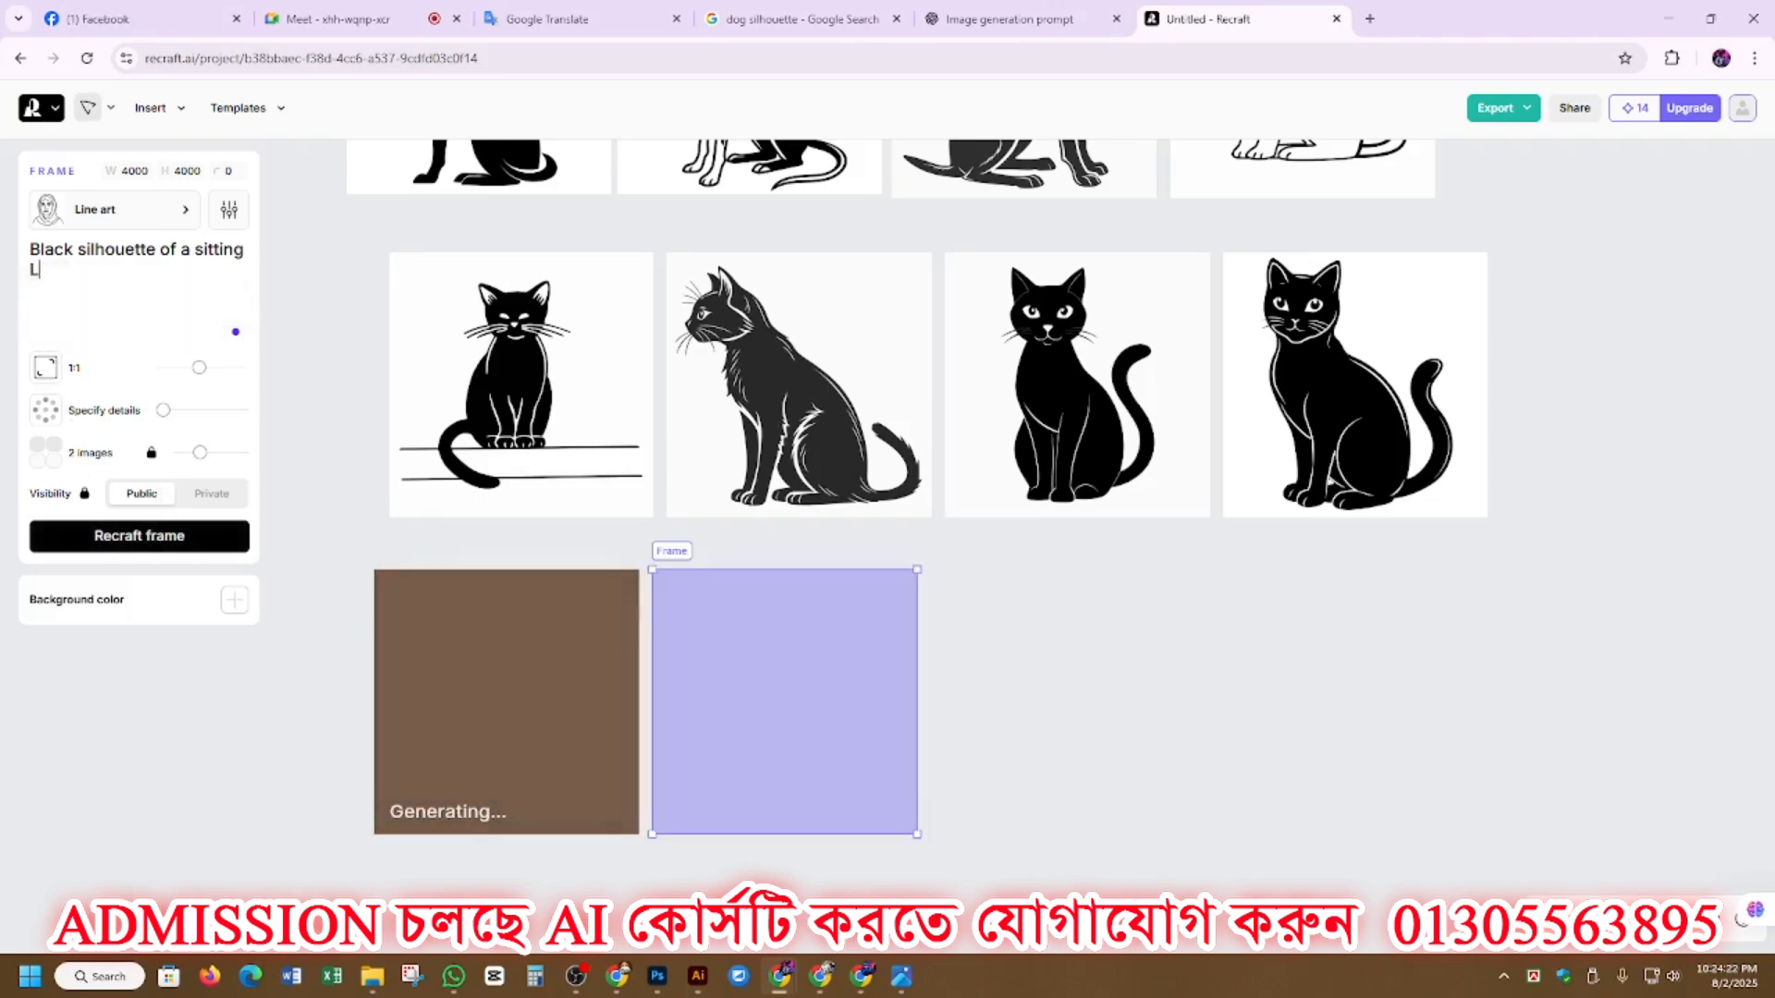
{"action": "type", "text": "Lion"}
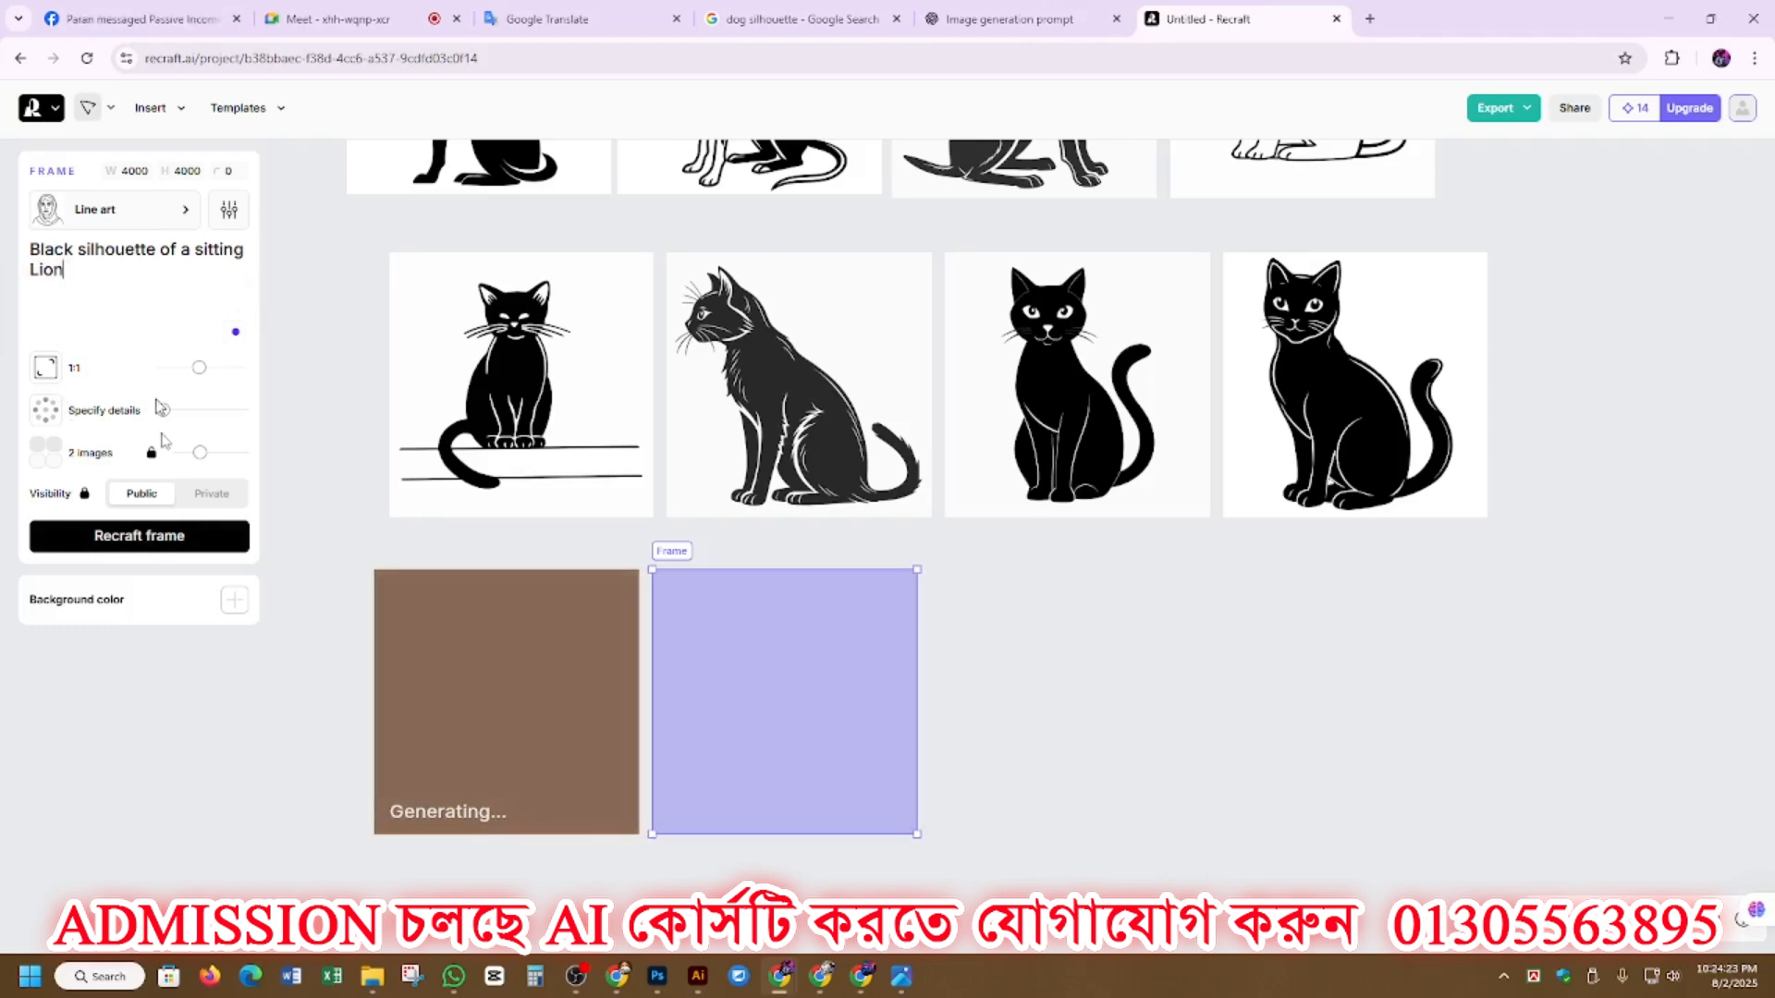
{"action": "left_click", "coordinate": [172, 538]}
Step: Review the generated dog and cat rows against the dog silhouette image search and the ChatGPT prompt
{"action": "scroll", "coordinate": [813, 522], "scroll_direction": "up", "scroll_amount": 1}
{"action": "scroll", "coordinate": [816, 528], "scroll_direction": "up", "scroll_amount": 1}
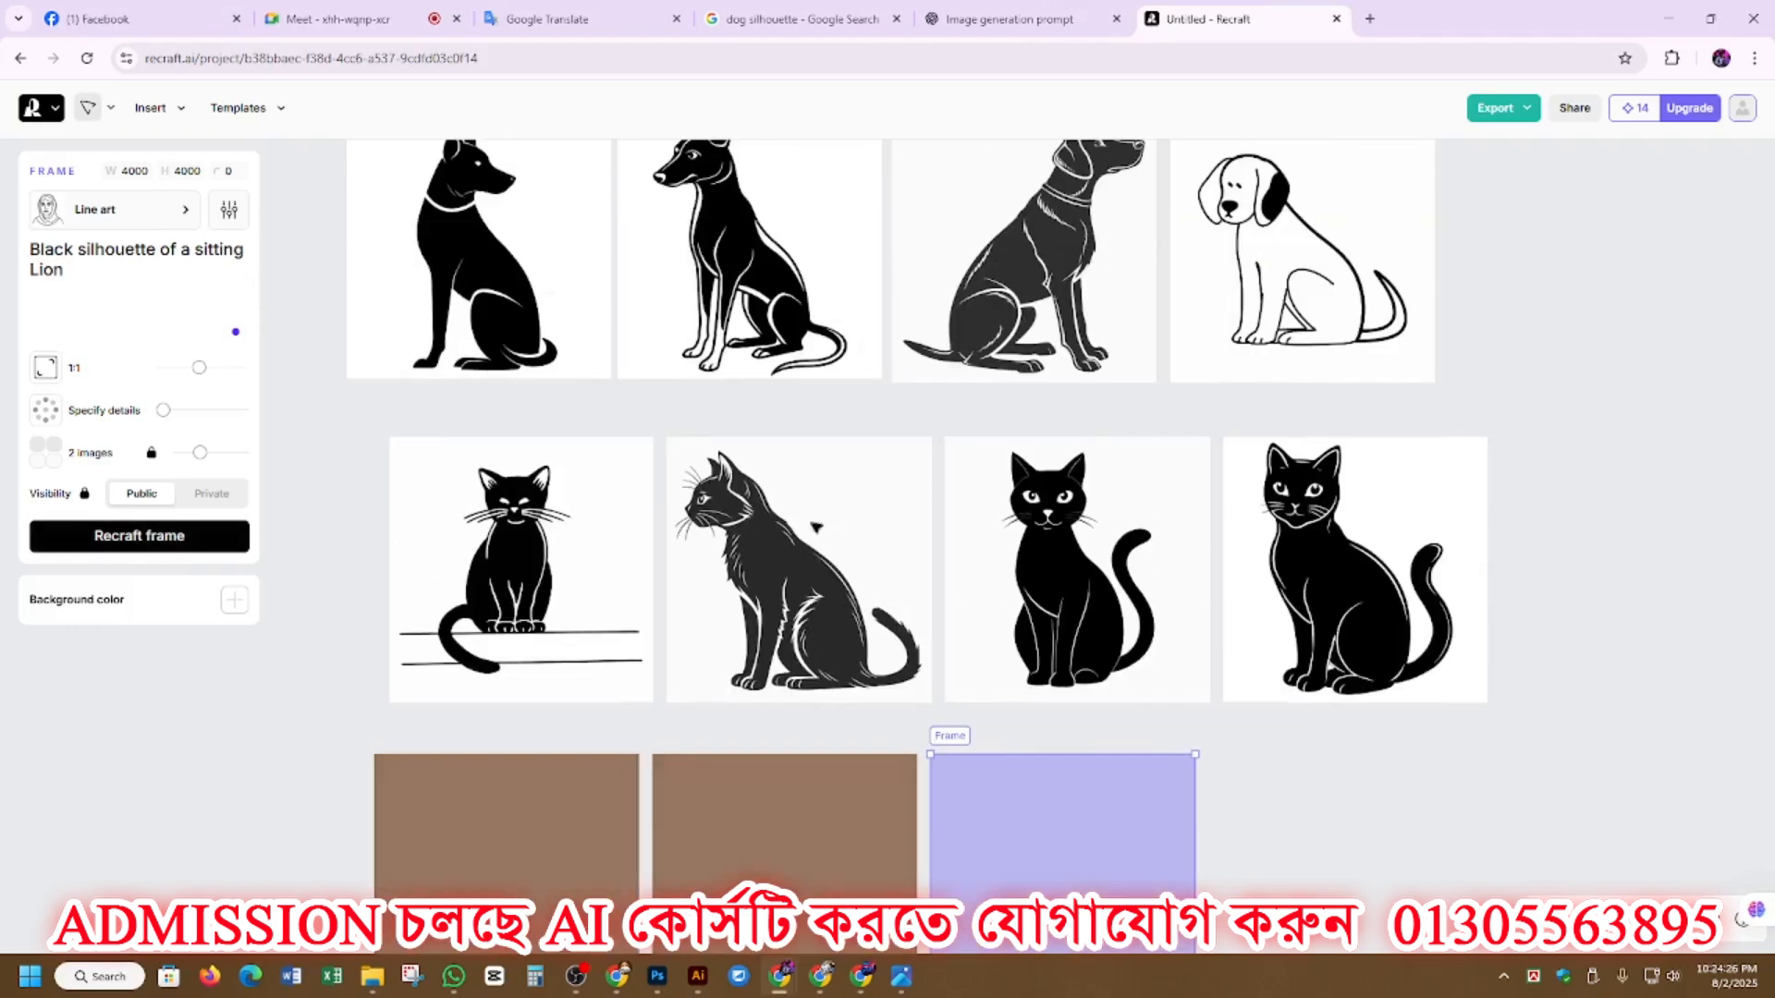
{"action": "scroll", "coordinate": [816, 528], "scroll_direction": "up", "scroll_amount": 1}
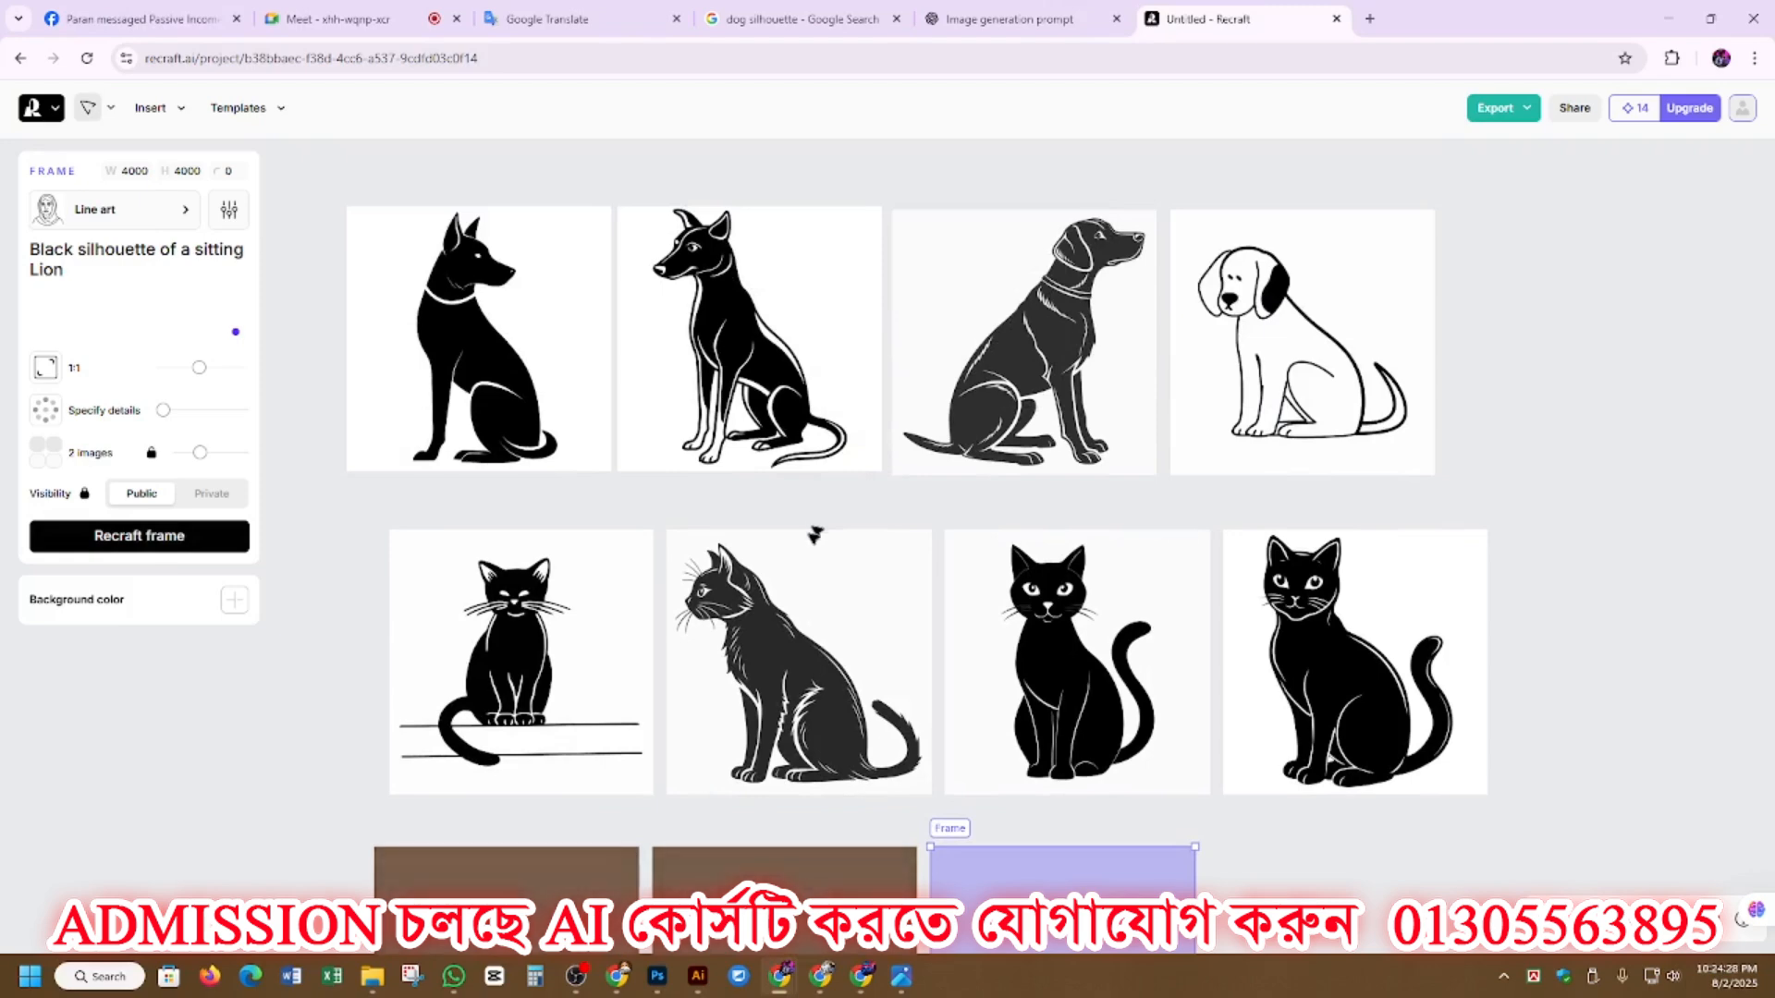
{"action": "left_click", "coordinate": [766, 7]}
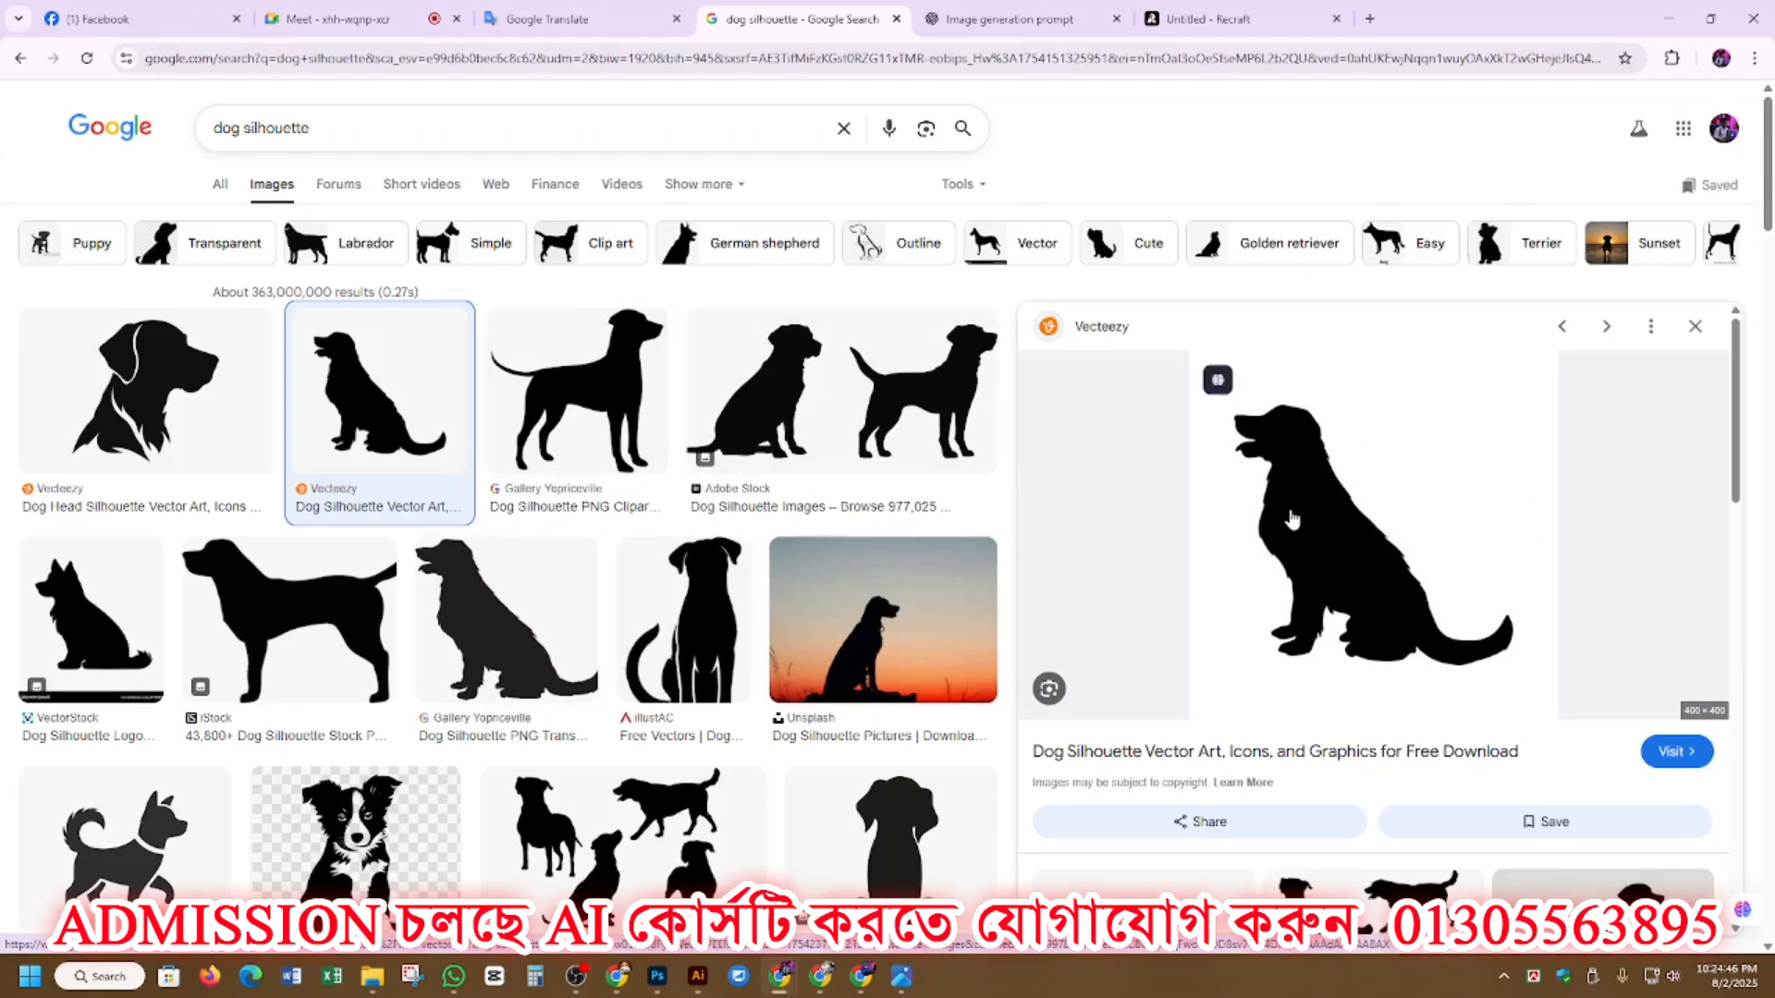
{"action": "left_click", "coordinate": [1007, 18]}
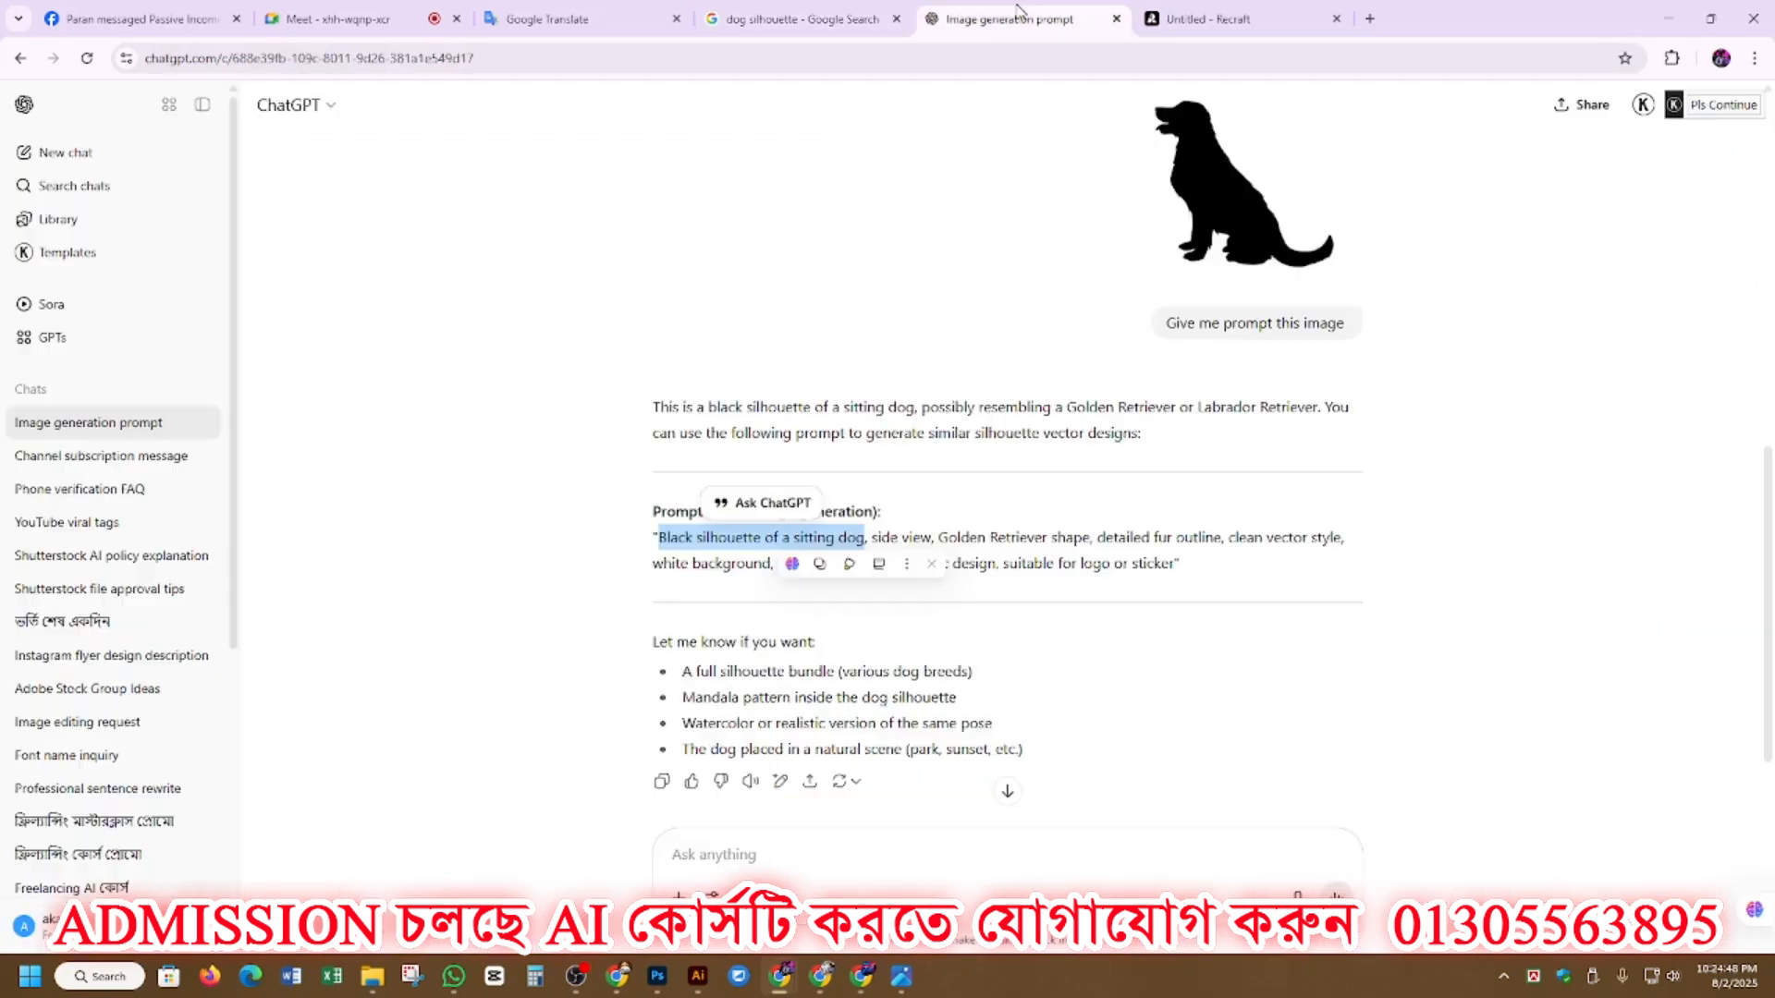
{"action": "left_click", "coordinate": [957, 510]}
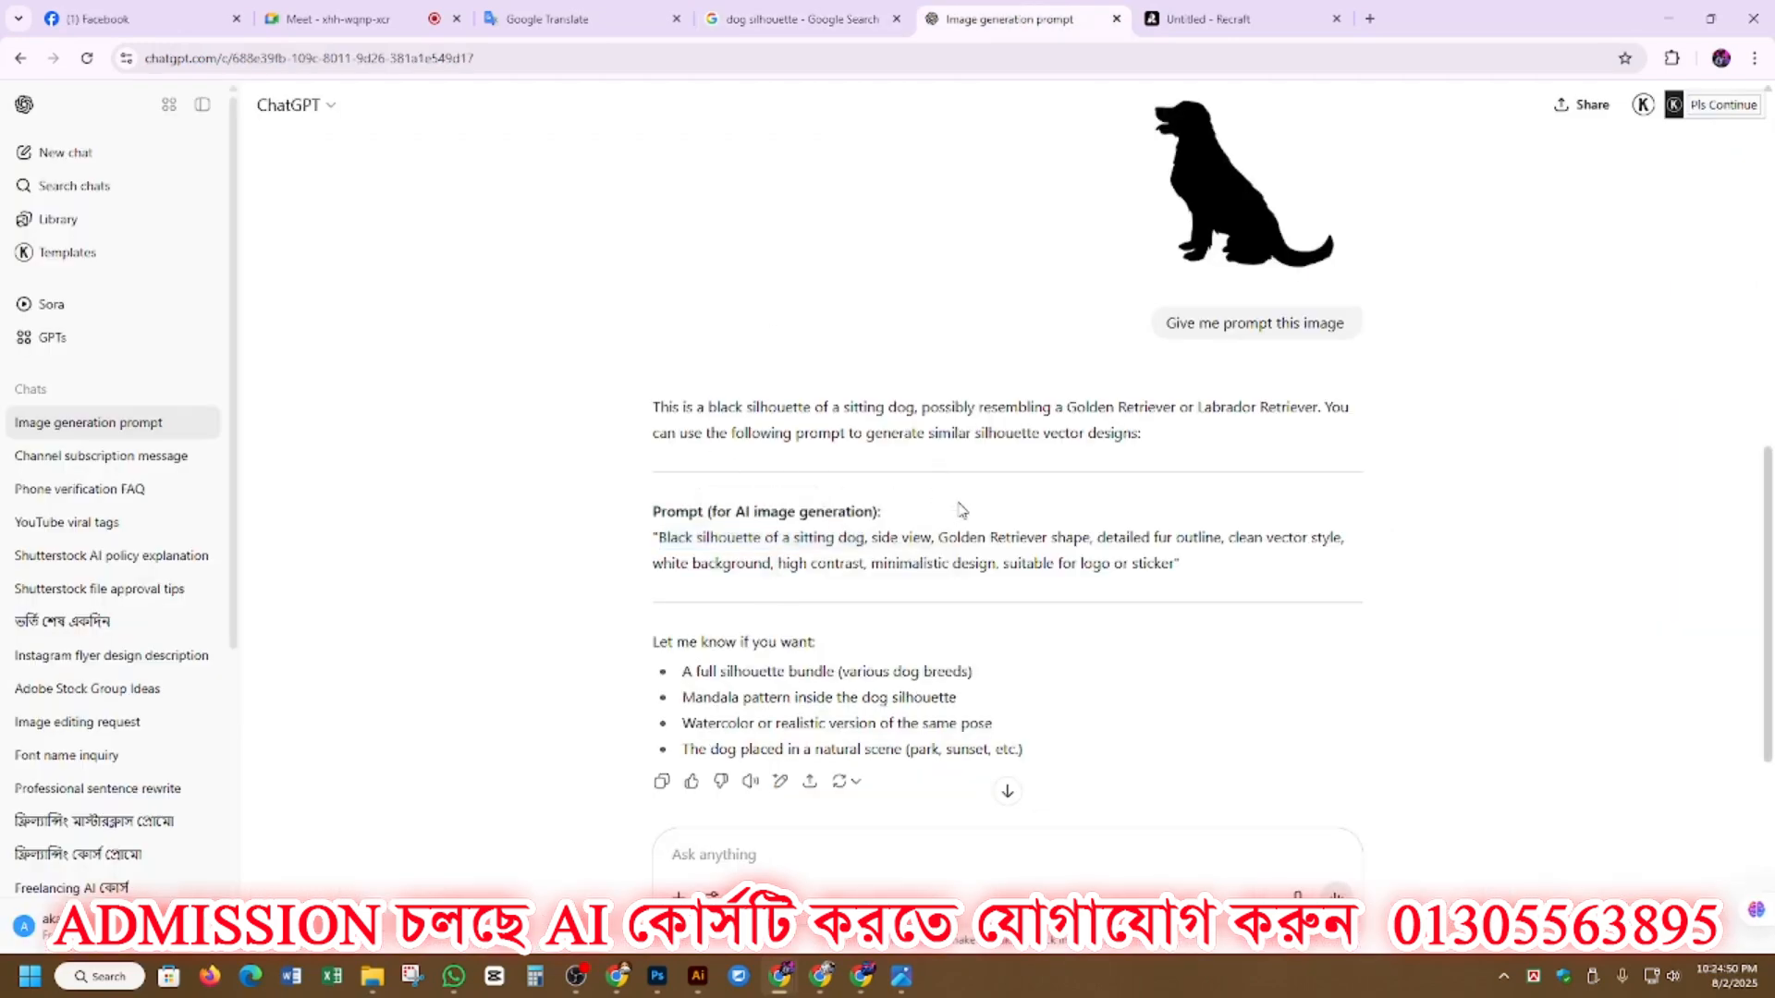
{"action": "left_click", "coordinate": [1211, 16]}
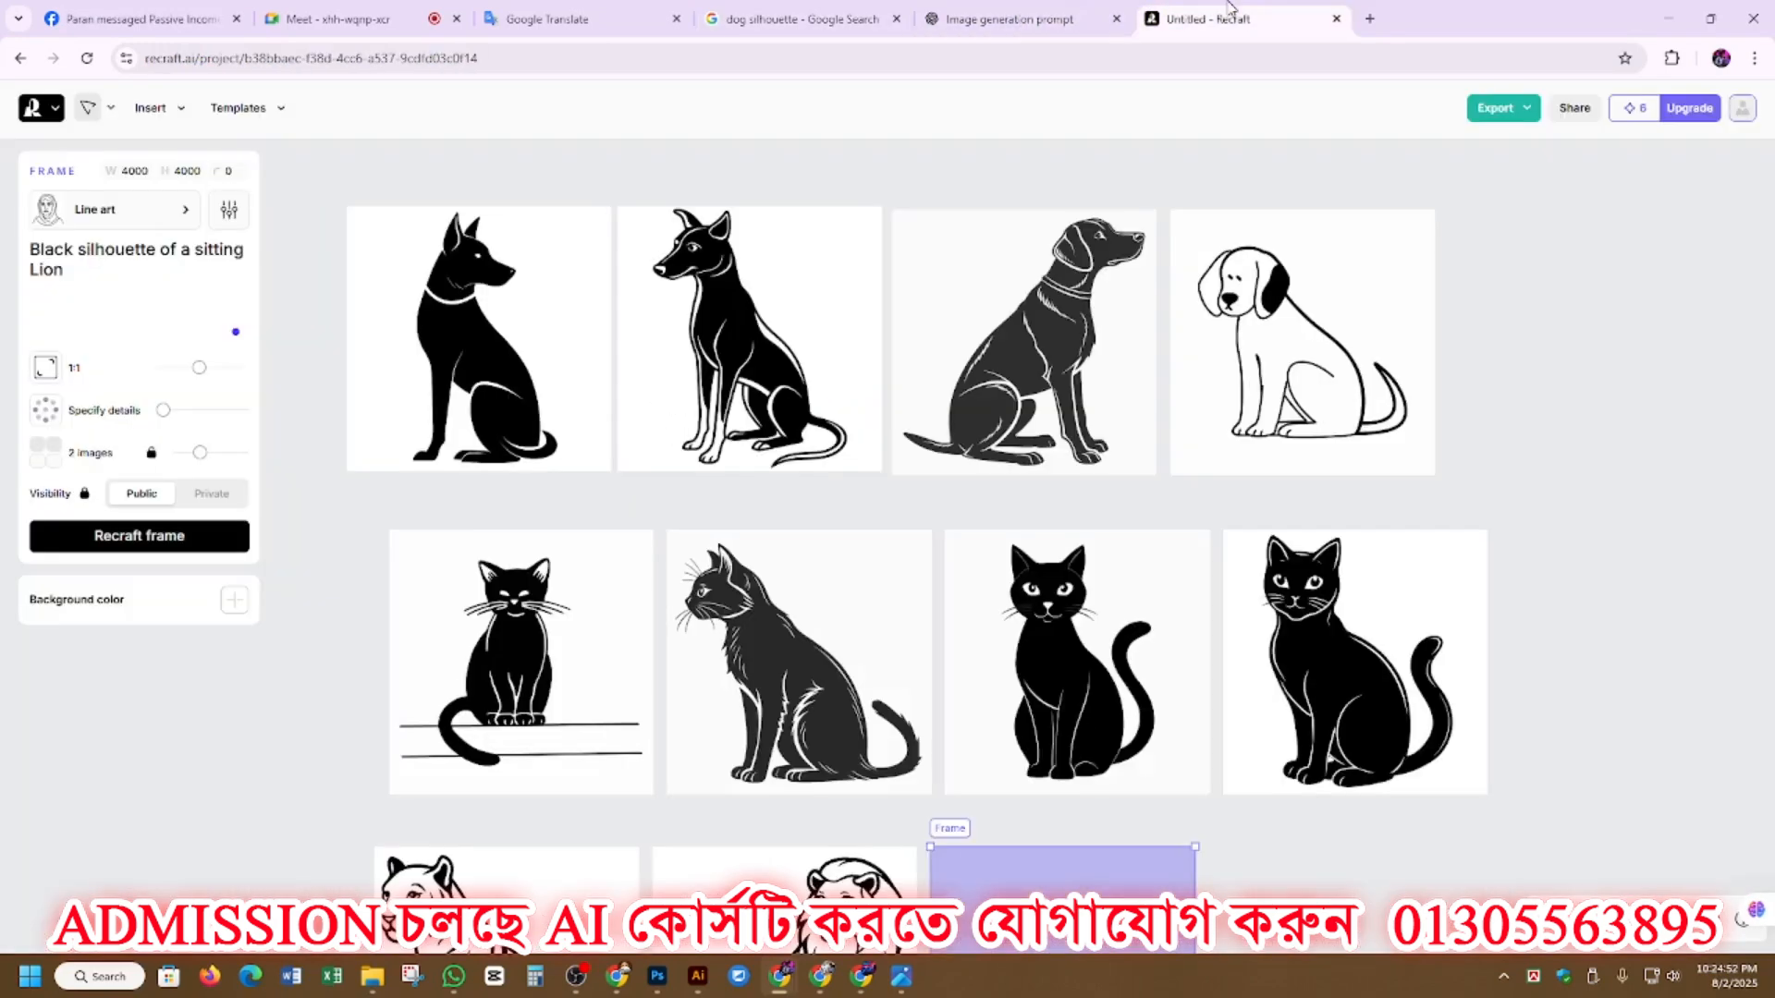
Step: Regenerate the sitting tiger image in the Vector art style from the other styles and dismiss the credit upgrade offer
{"action": "scroll", "coordinate": [622, 602], "scroll_direction": "down", "scroll_amount": 4}
{"action": "left_click", "coordinate": [496, 571]}
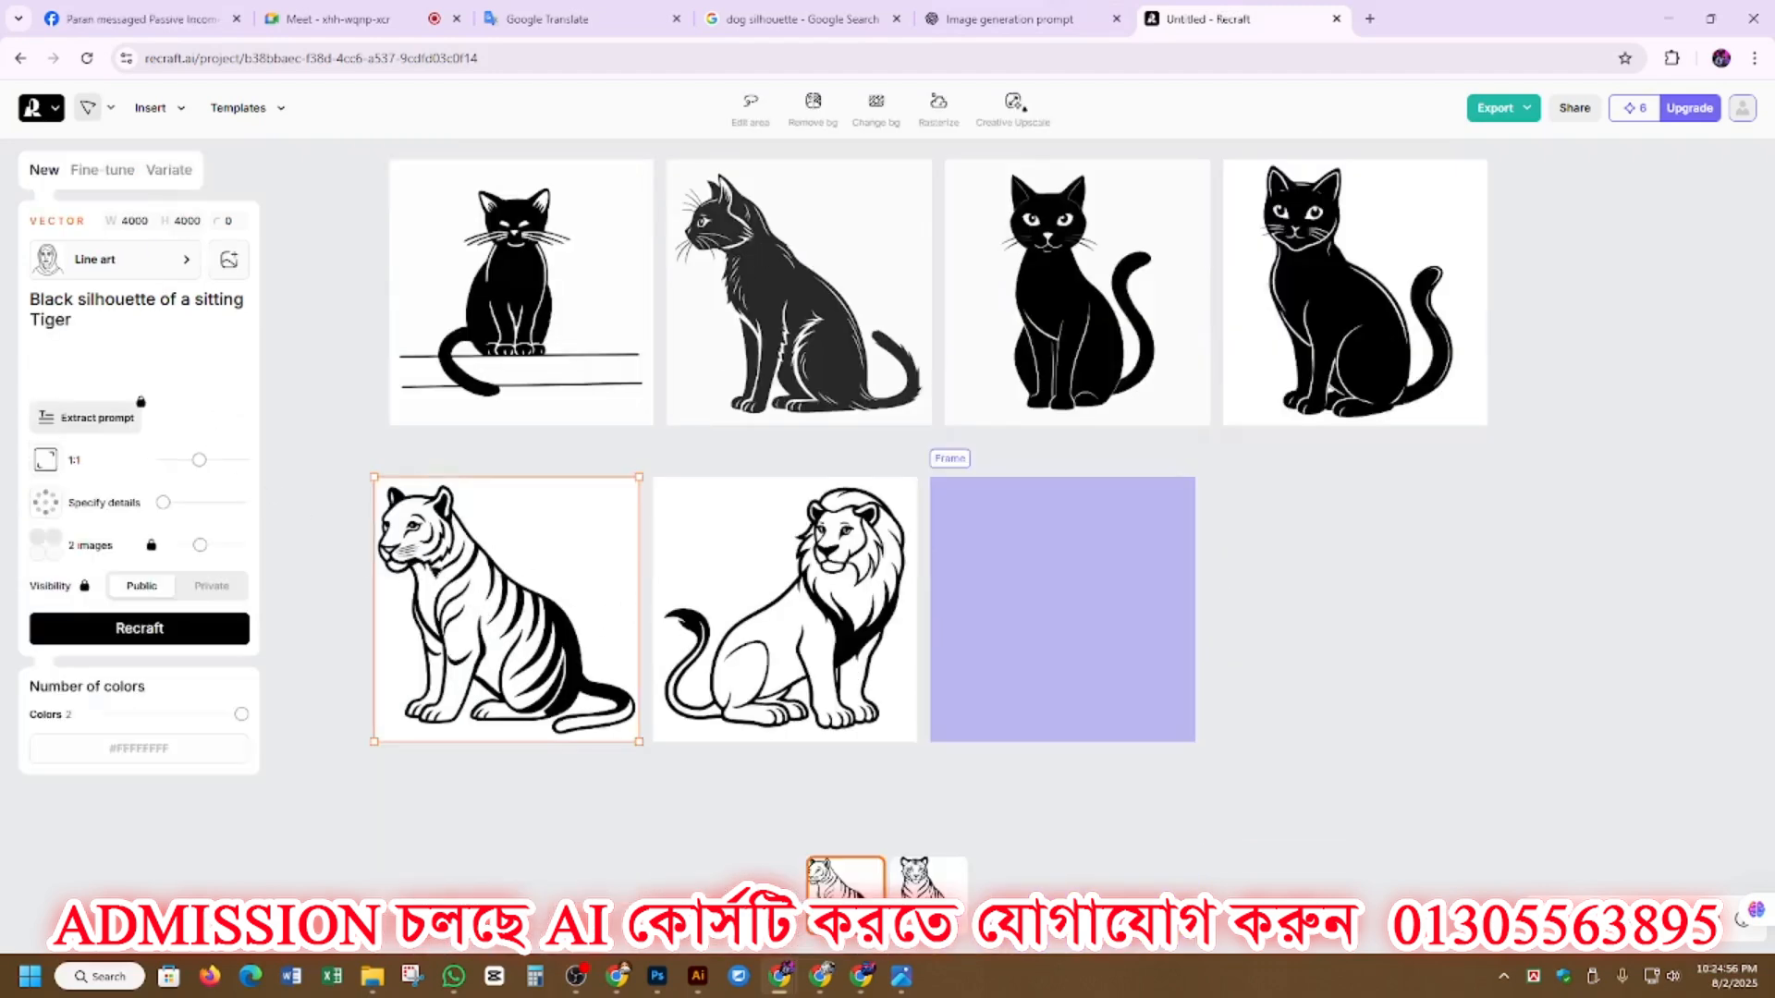
{"action": "left_click", "coordinate": [748, 600]}
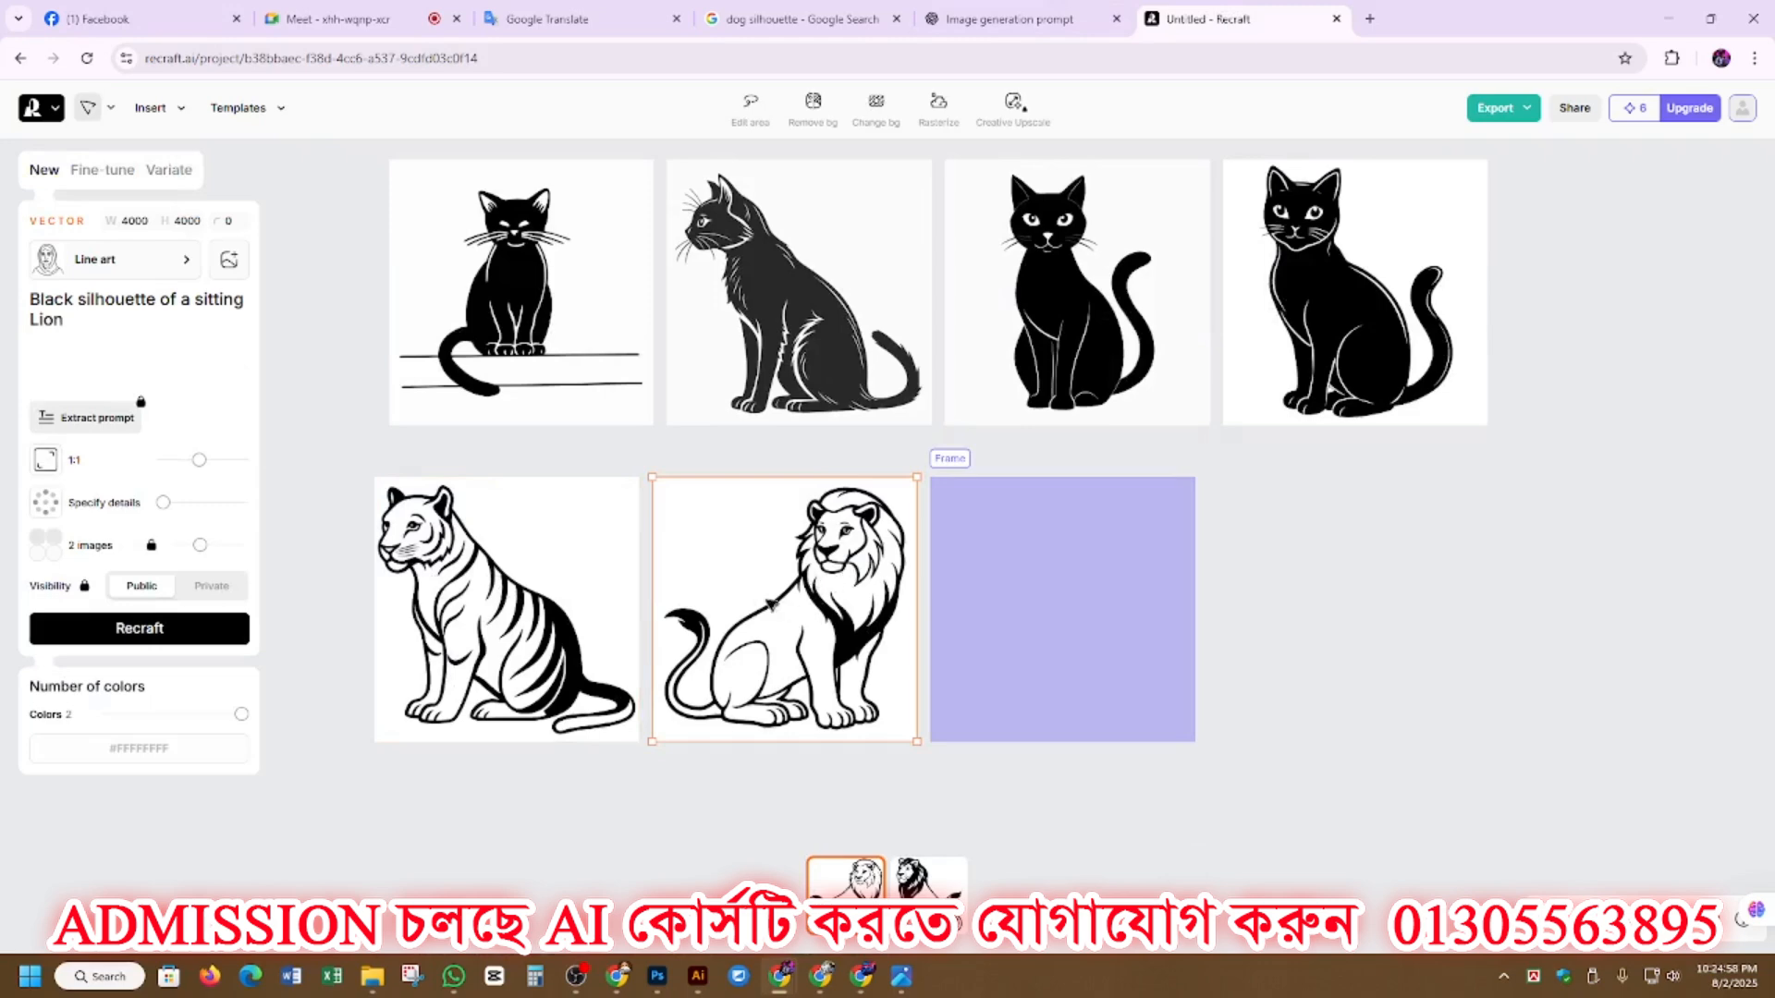
{"action": "left_click", "coordinate": [457, 552]}
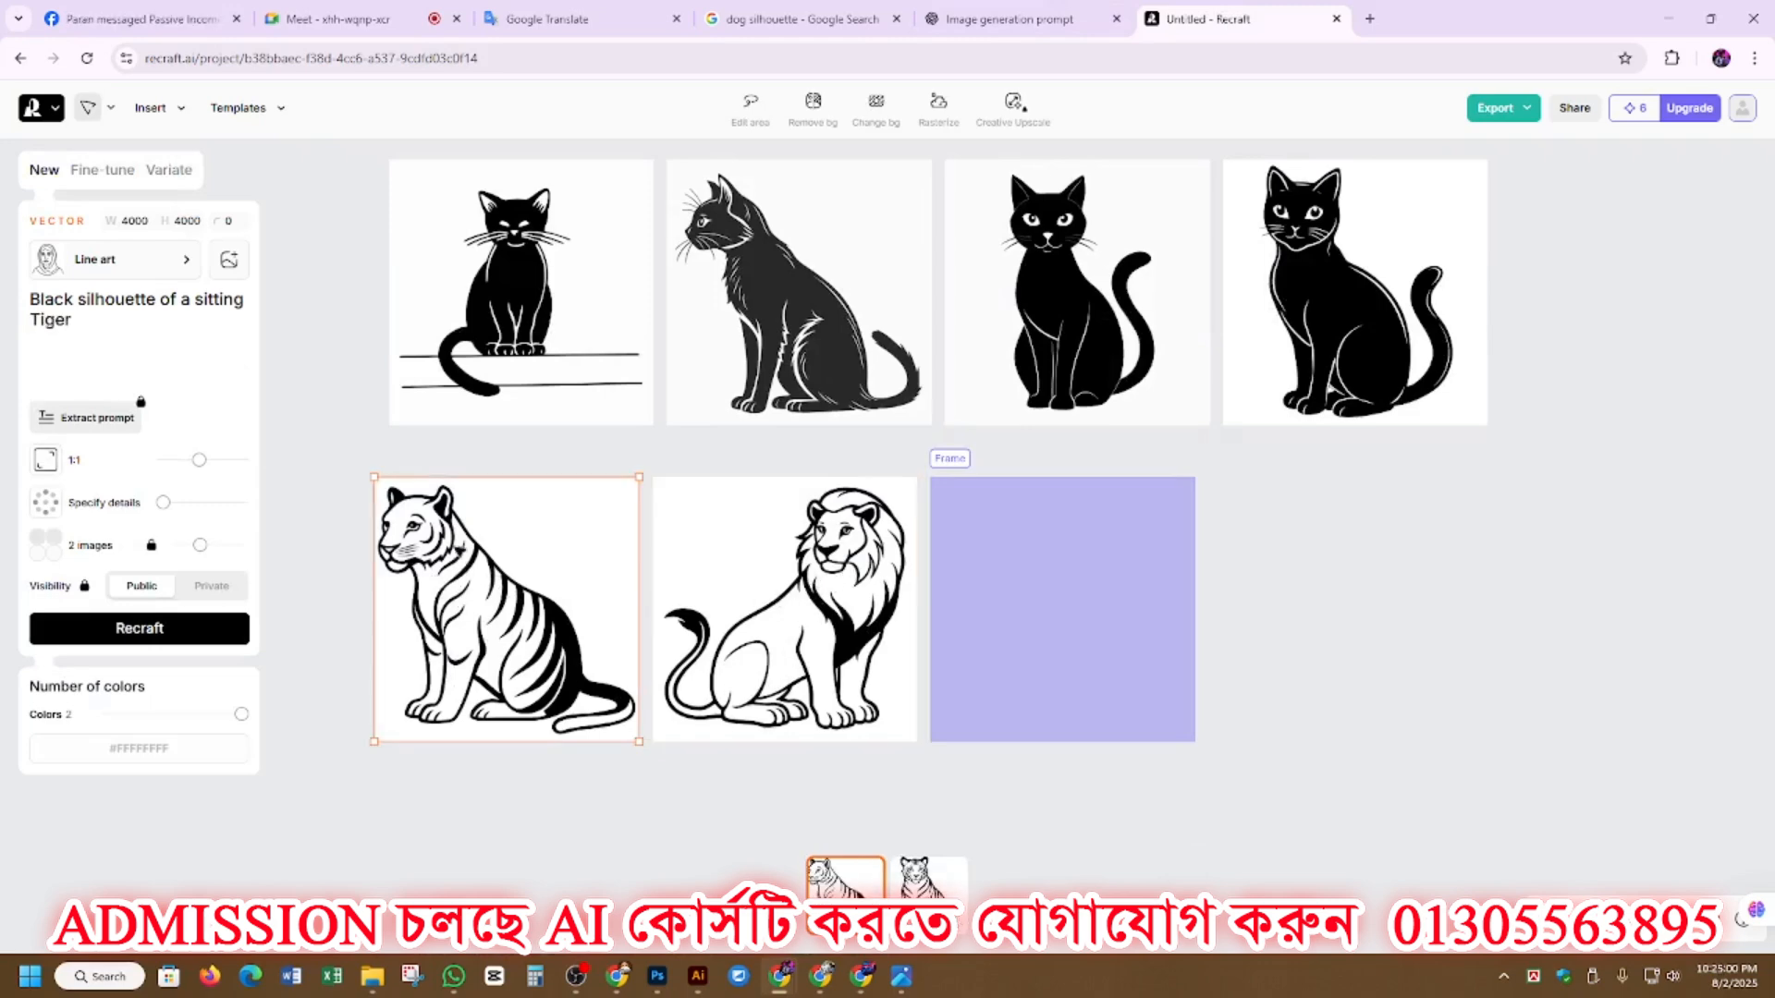
{"action": "left_click", "coordinate": [114, 268]}
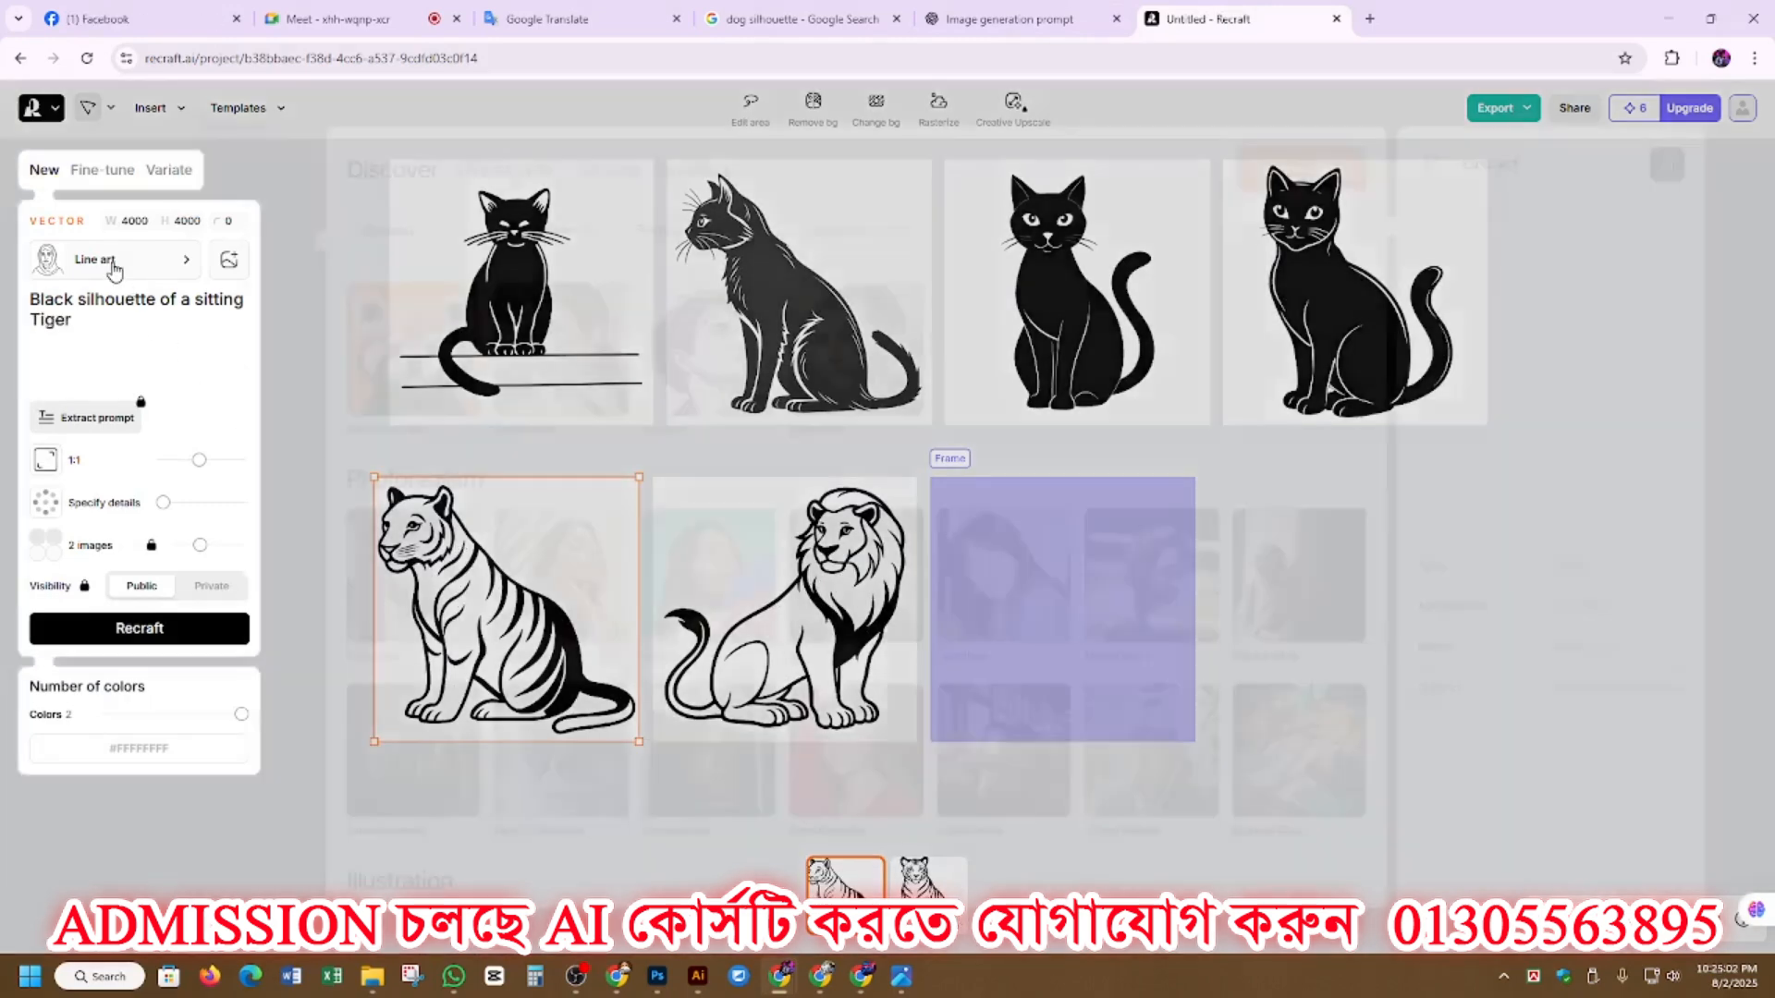
{"action": "scroll", "coordinate": [1128, 558], "scroll_direction": "down", "scroll_amount": 3}
{"action": "scroll", "coordinate": [1128, 557], "scroll_direction": "down", "scroll_amount": 15}
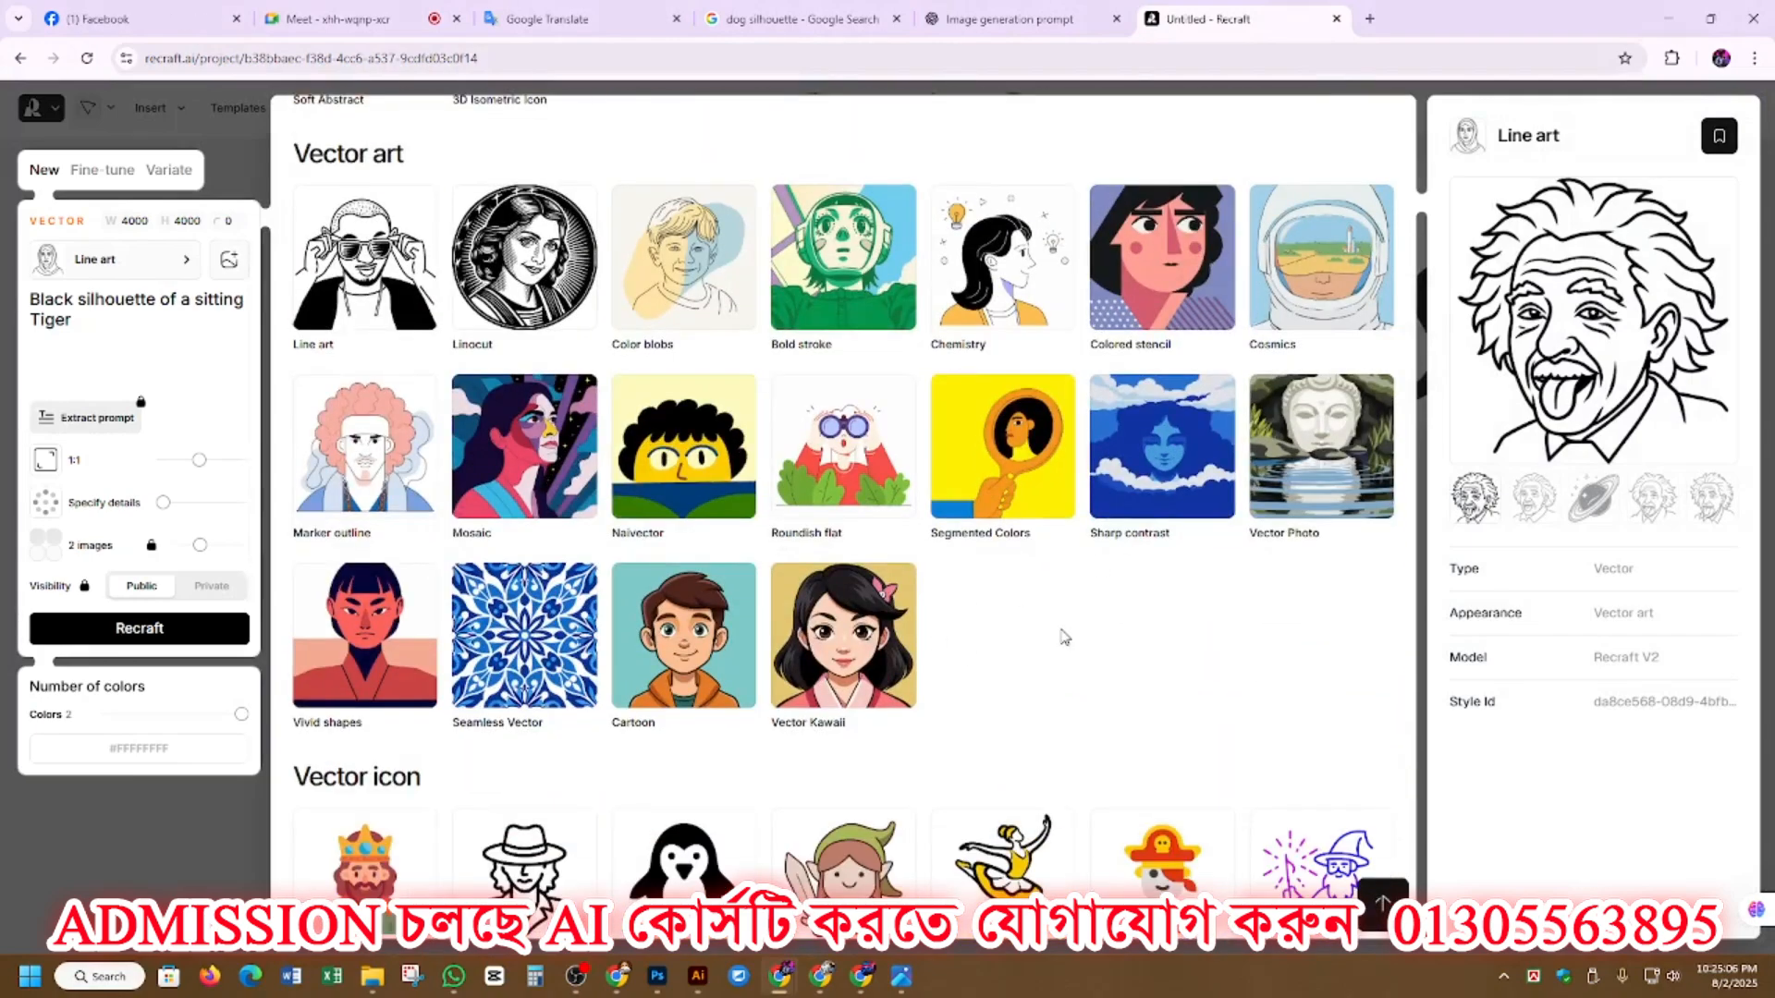
{"action": "scroll", "coordinate": [1061, 636], "scroll_direction": "down", "scroll_amount": 10}
{"action": "scroll", "coordinate": [1026, 638], "scroll_direction": "down", "scroll_amount": 15}
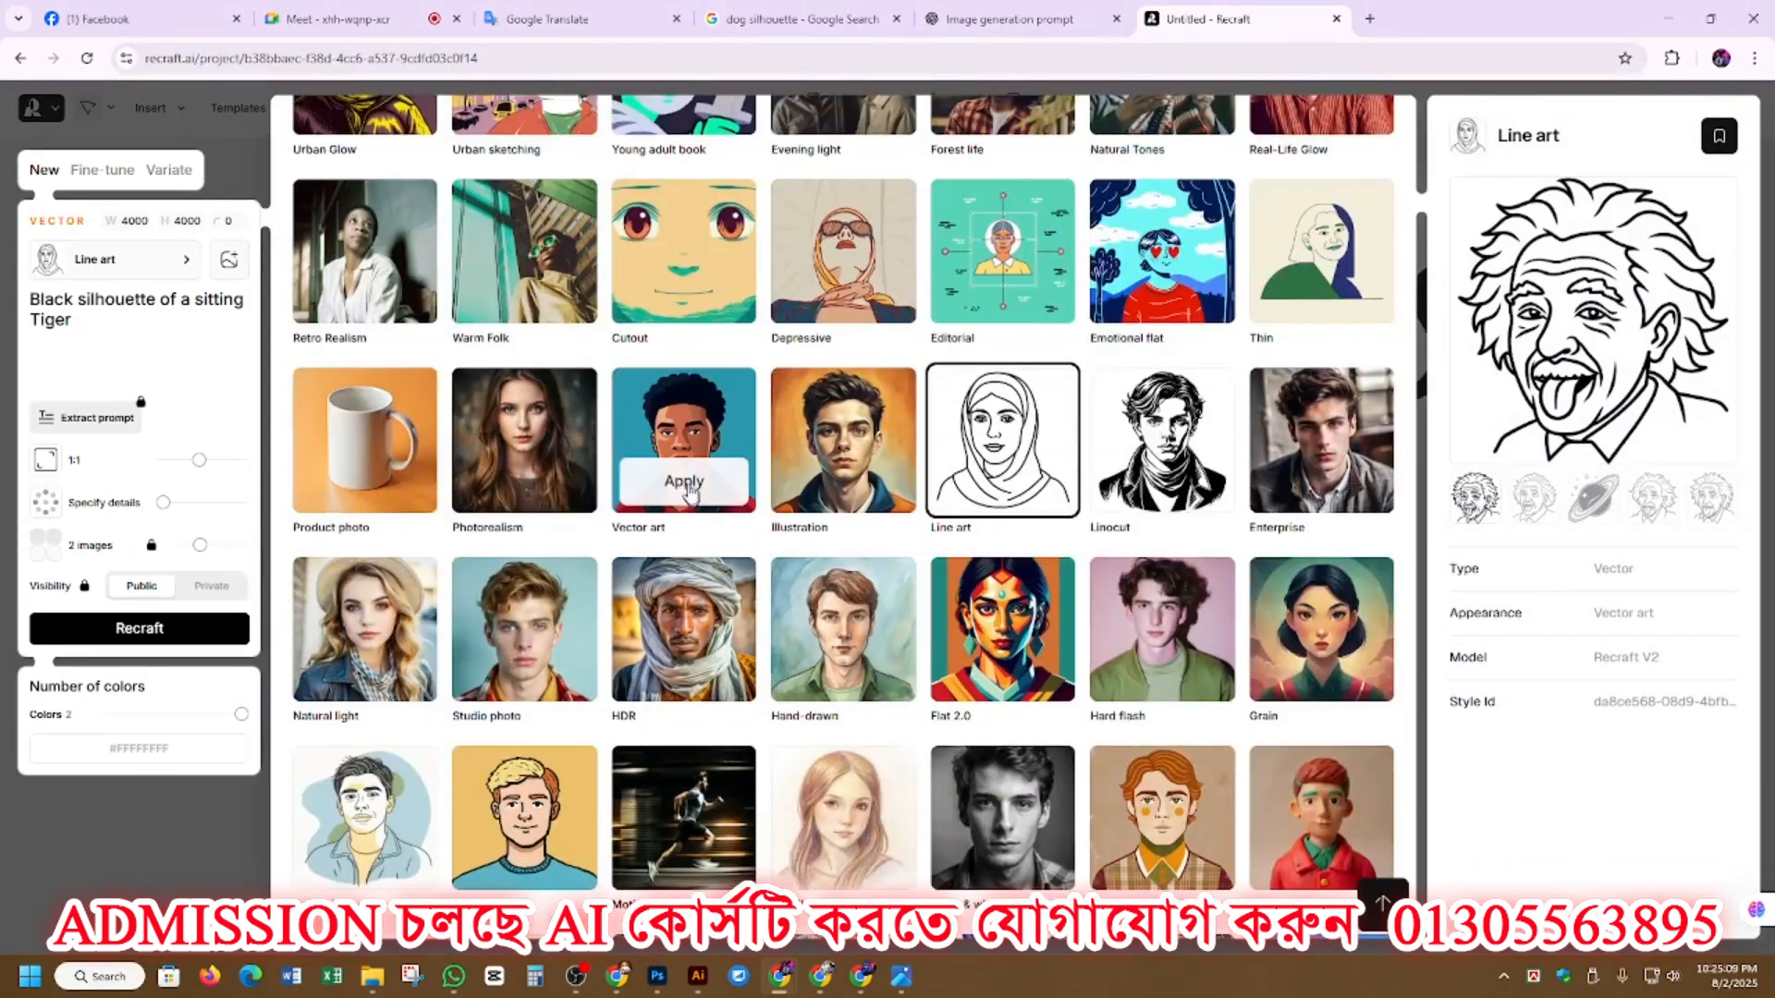
{"action": "left_click", "coordinate": [684, 481]}
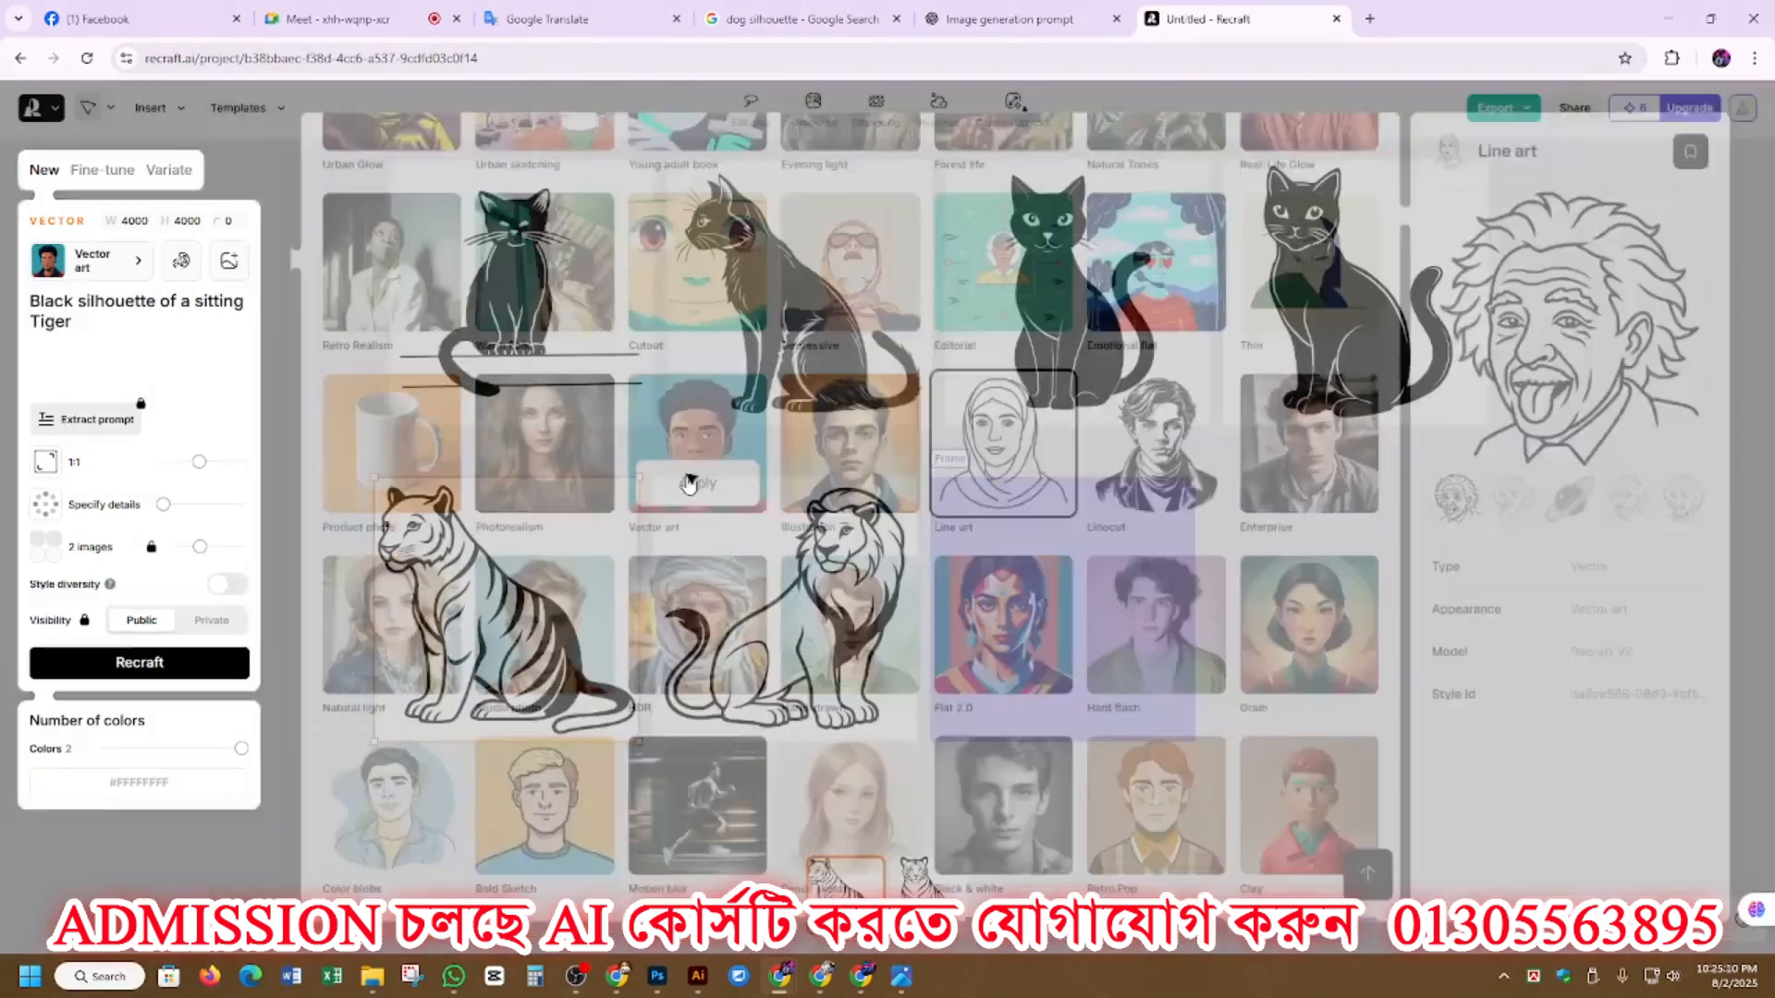
{"action": "left_click", "coordinate": [129, 663]}
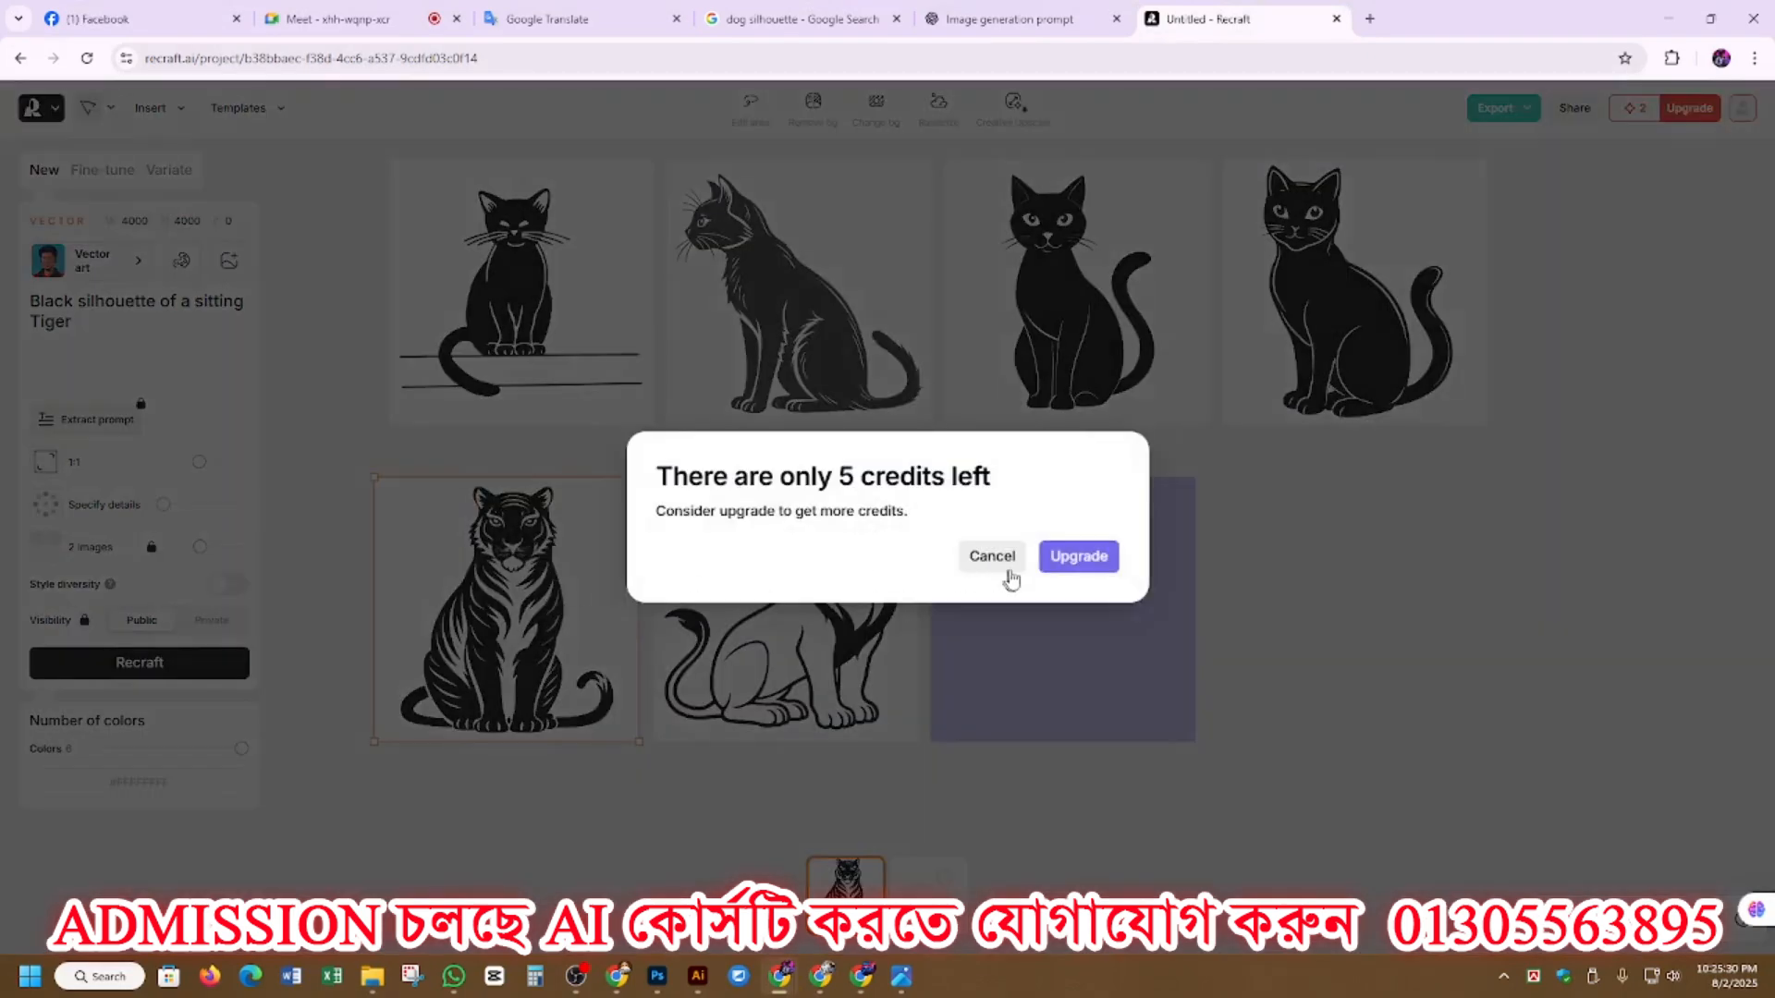
{"action": "left_click", "coordinate": [992, 557]}
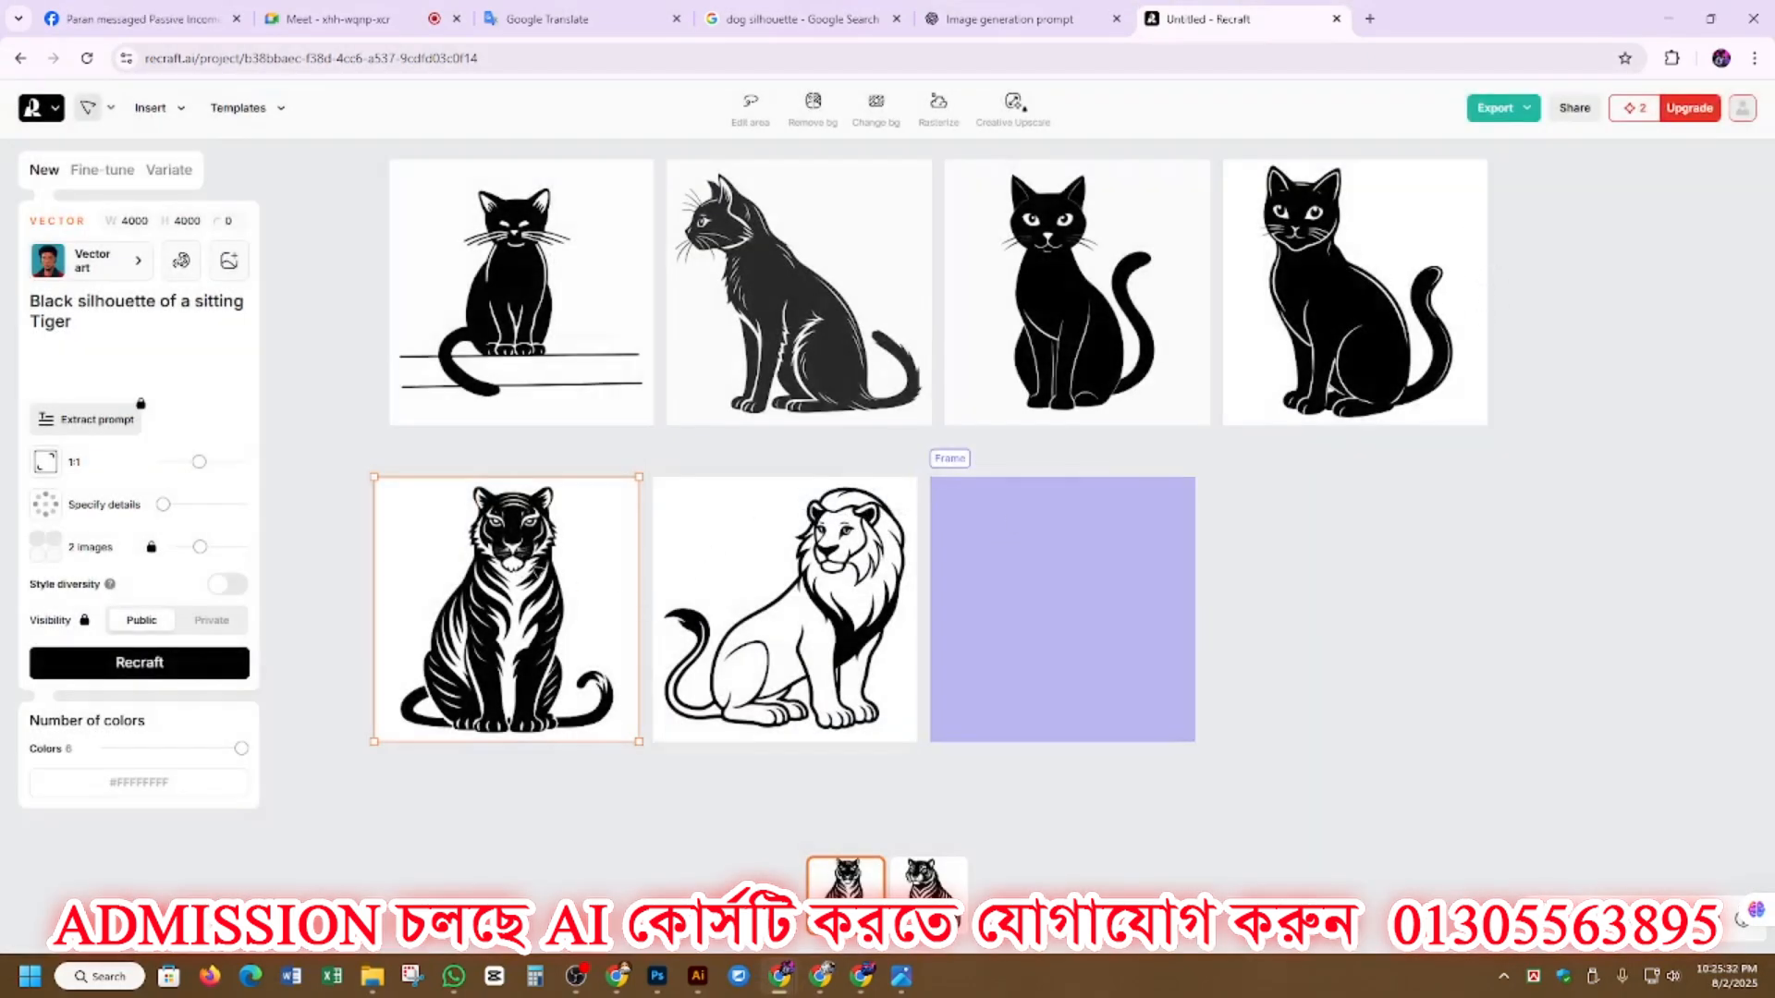
Step: Export the first sitting dog silhouette in the dog row as an SVG file
{"action": "scroll", "coordinate": [915, 462], "scroll_direction": "up", "scroll_amount": 4}
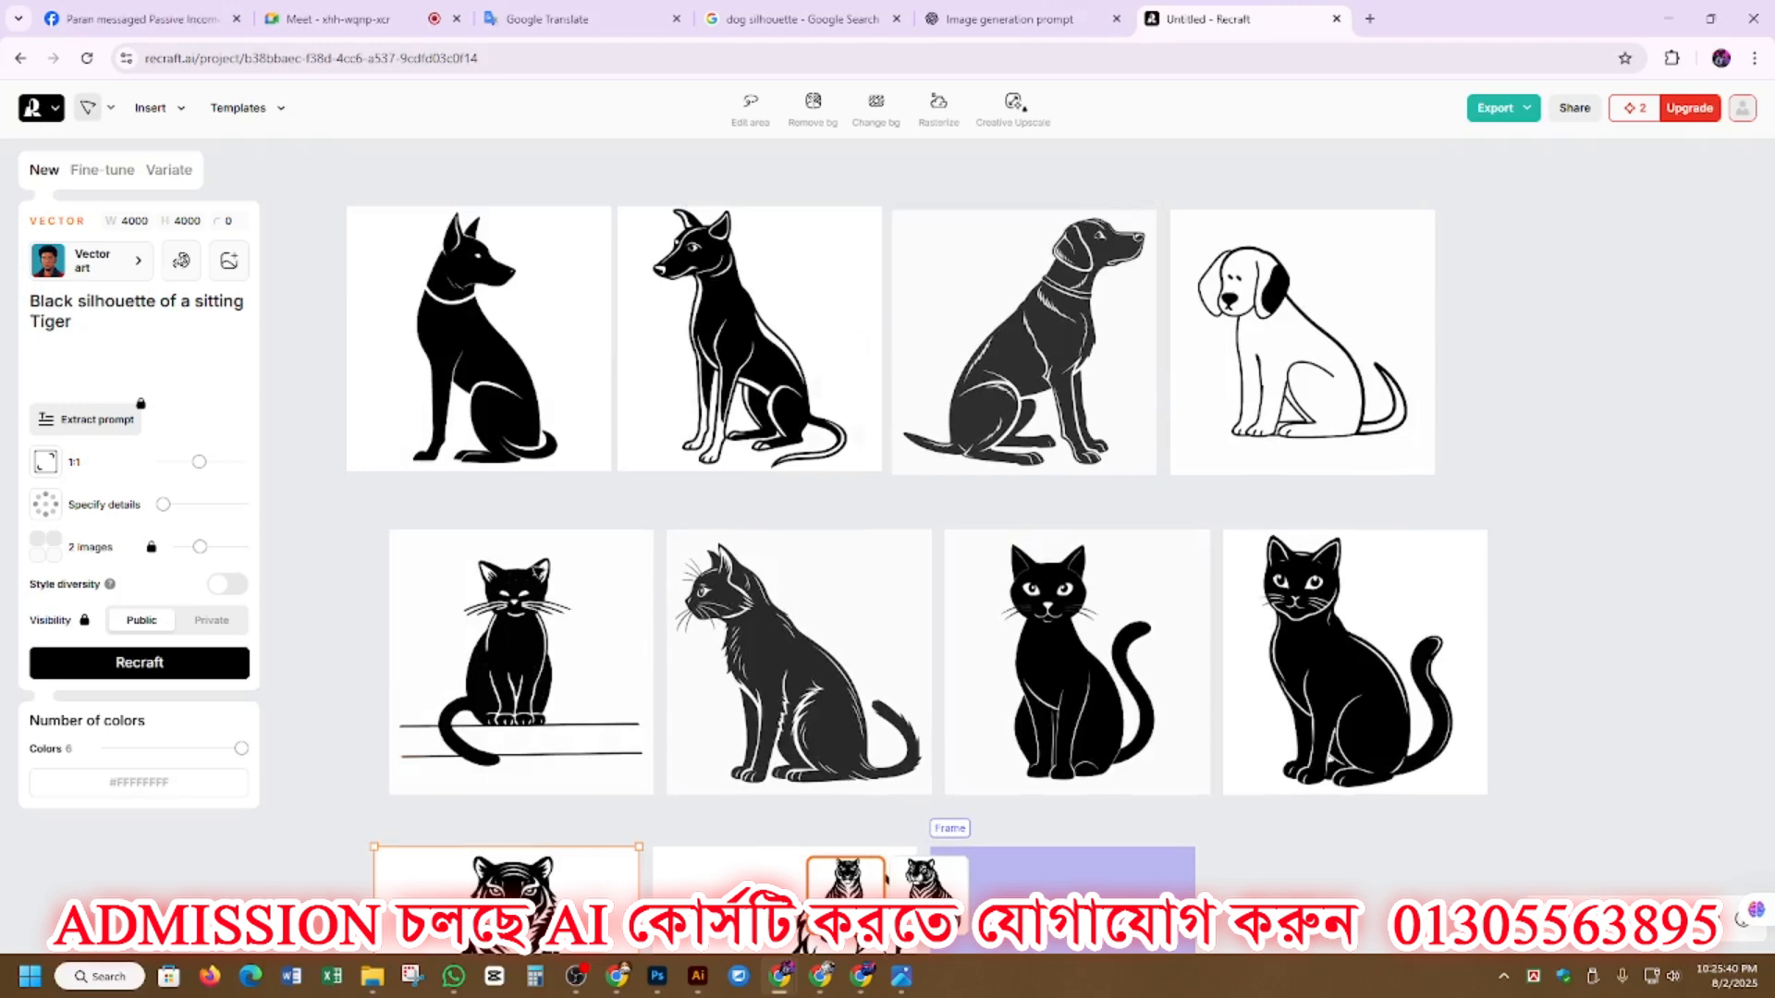
{"action": "left_click", "coordinate": [457, 330]}
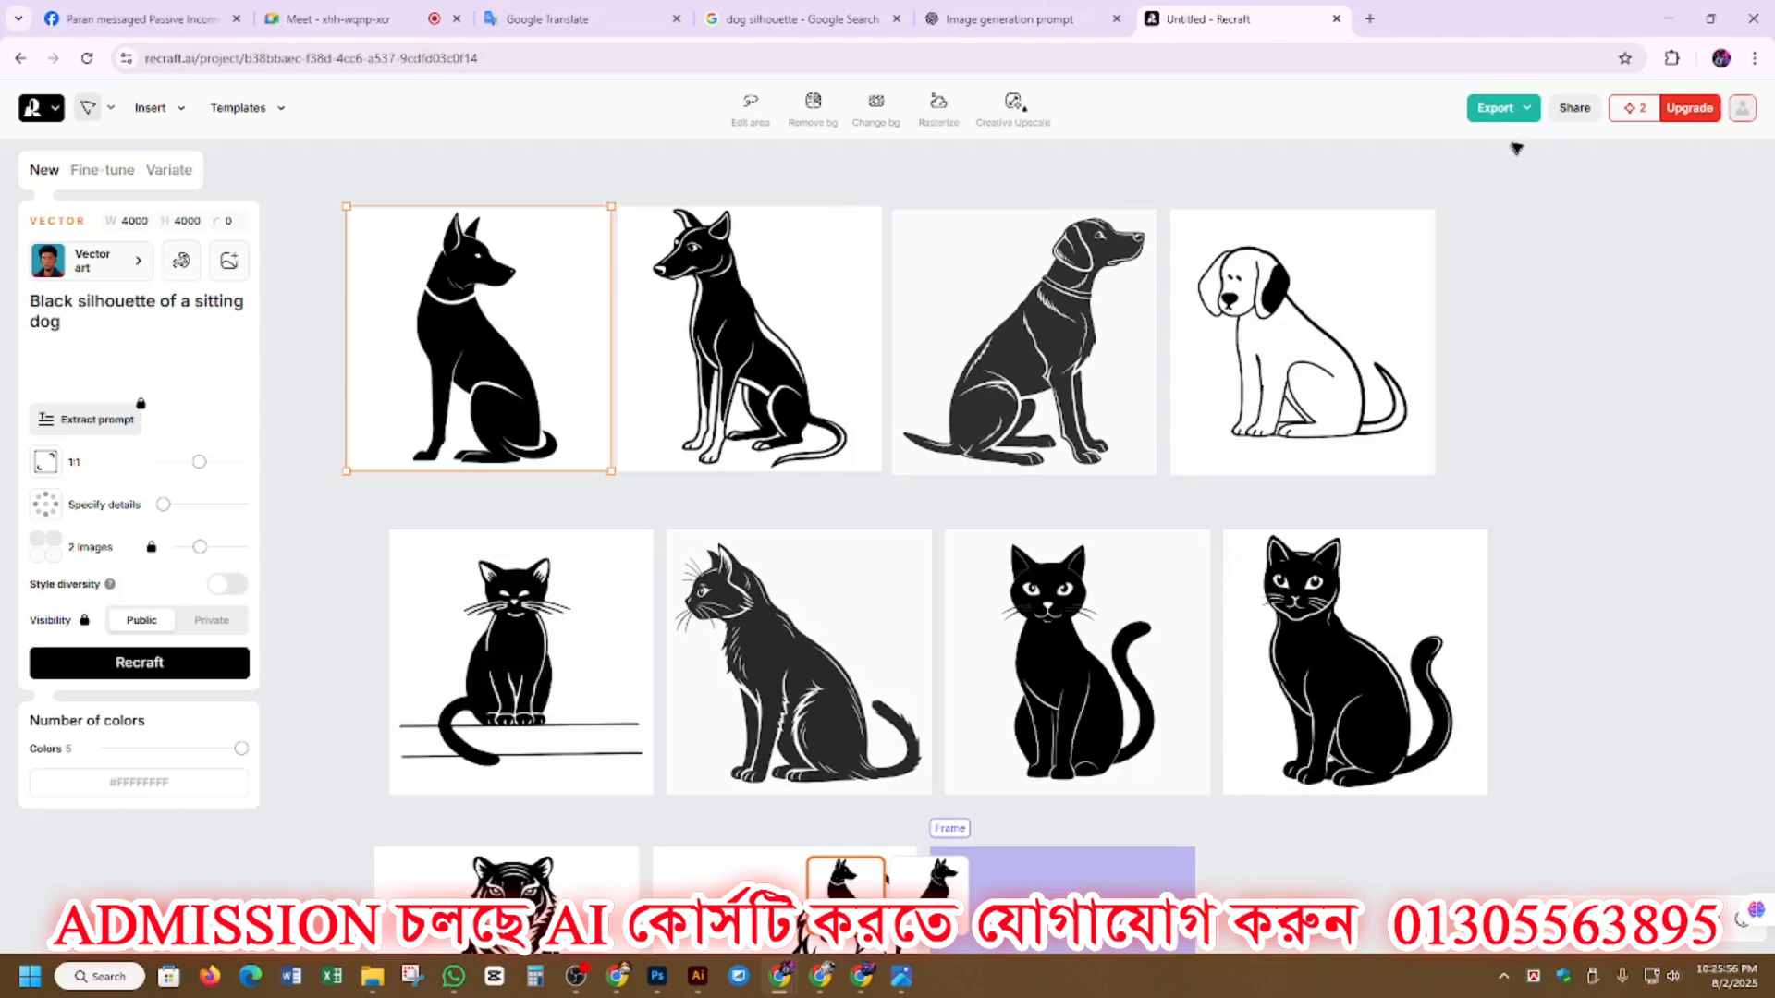
{"action": "left_click", "coordinate": [1519, 113]}
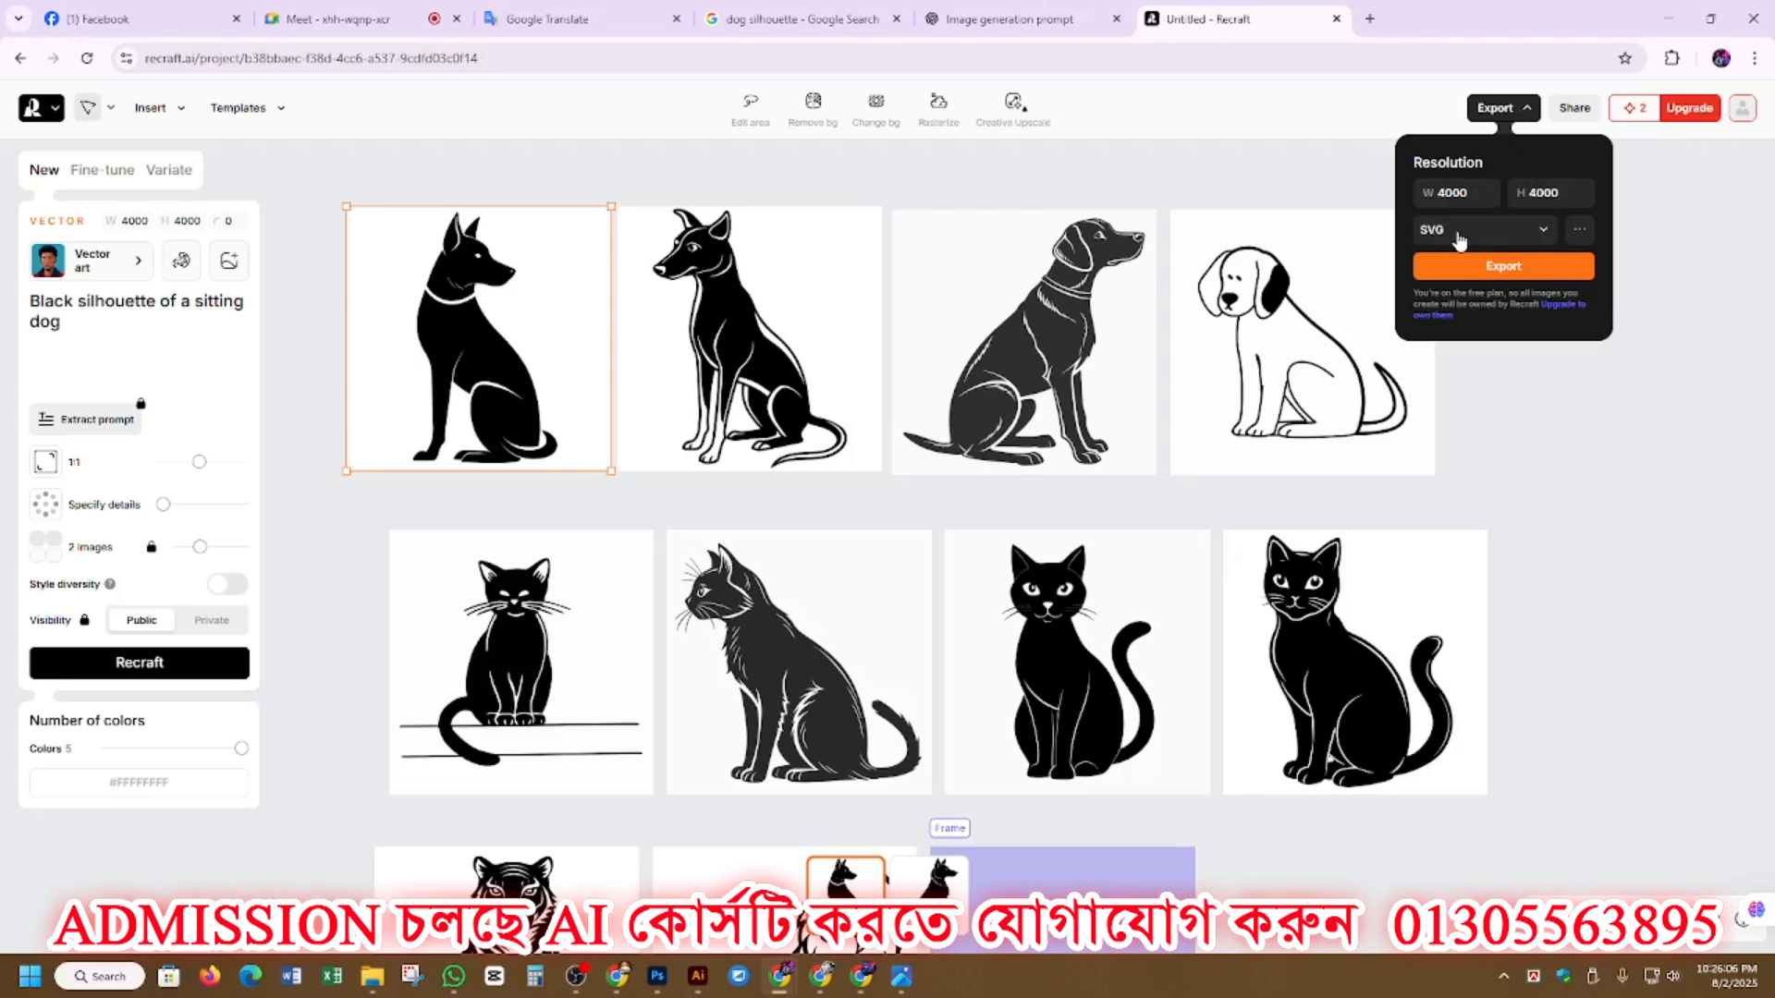
{"action": "left_click", "coordinate": [1531, 233]}
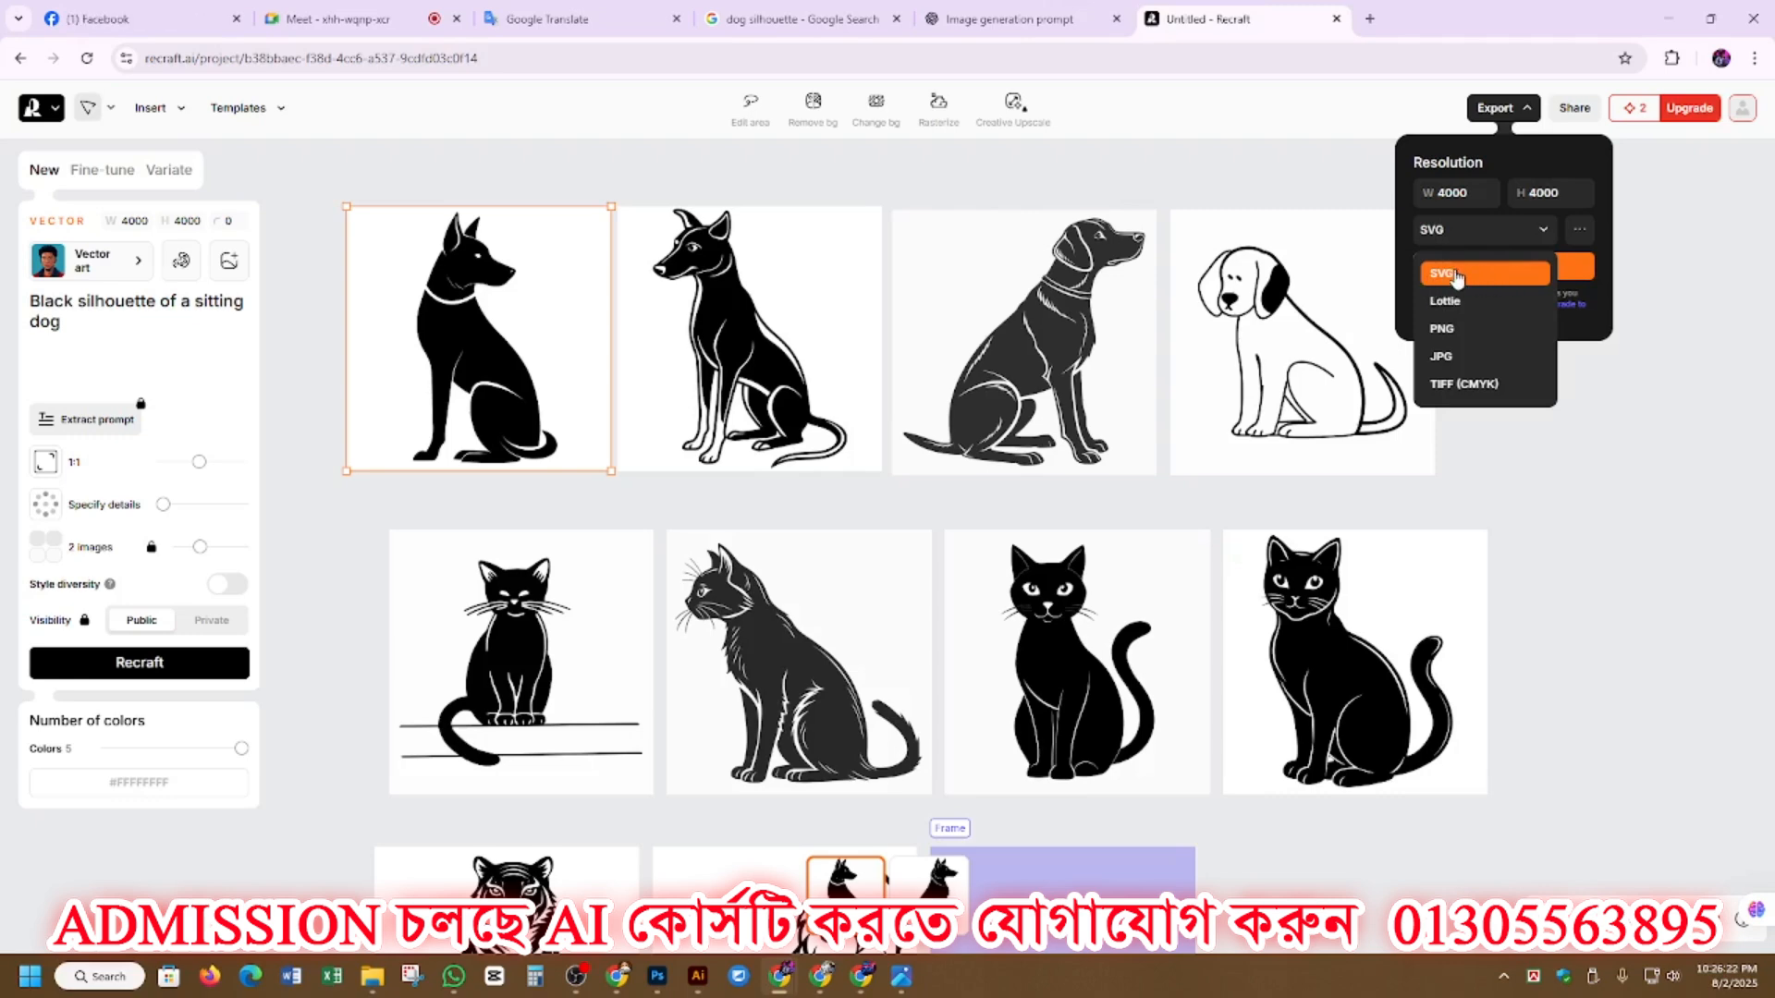
{"action": "left_click", "coordinate": [1456, 275]}
{"action": "left_click", "coordinate": [1507, 268]}
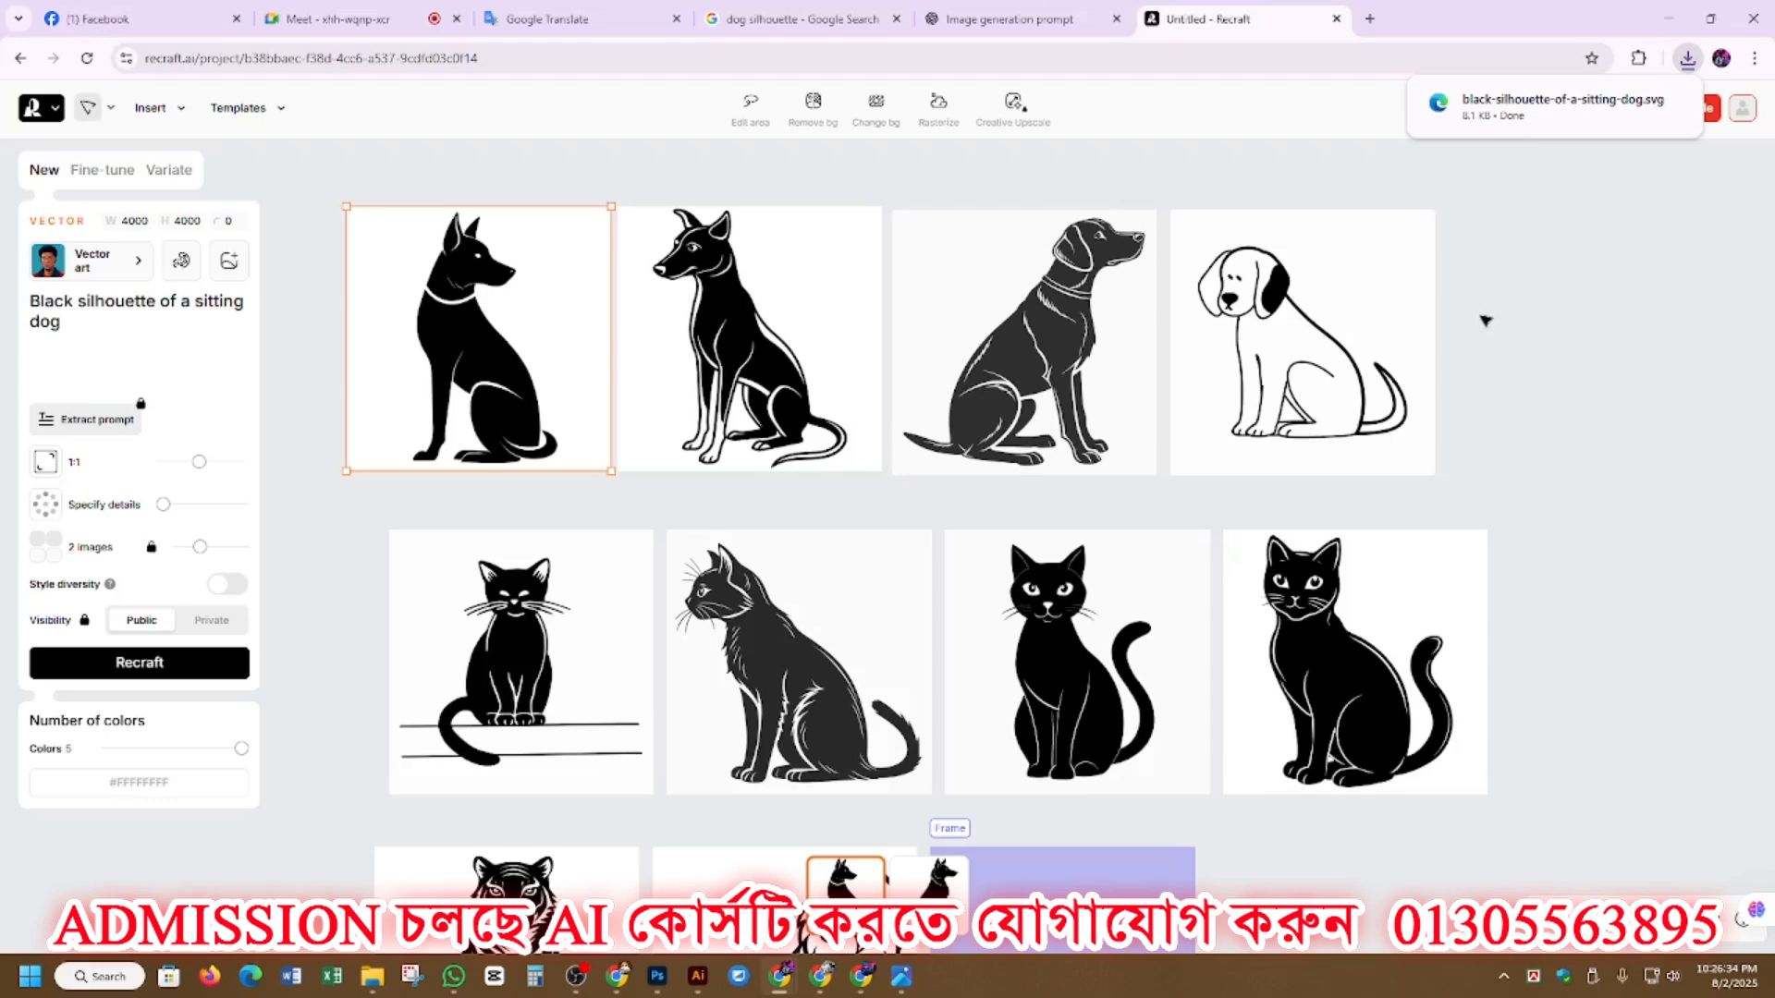
{"action": "left_click", "coordinate": [697, 978]}
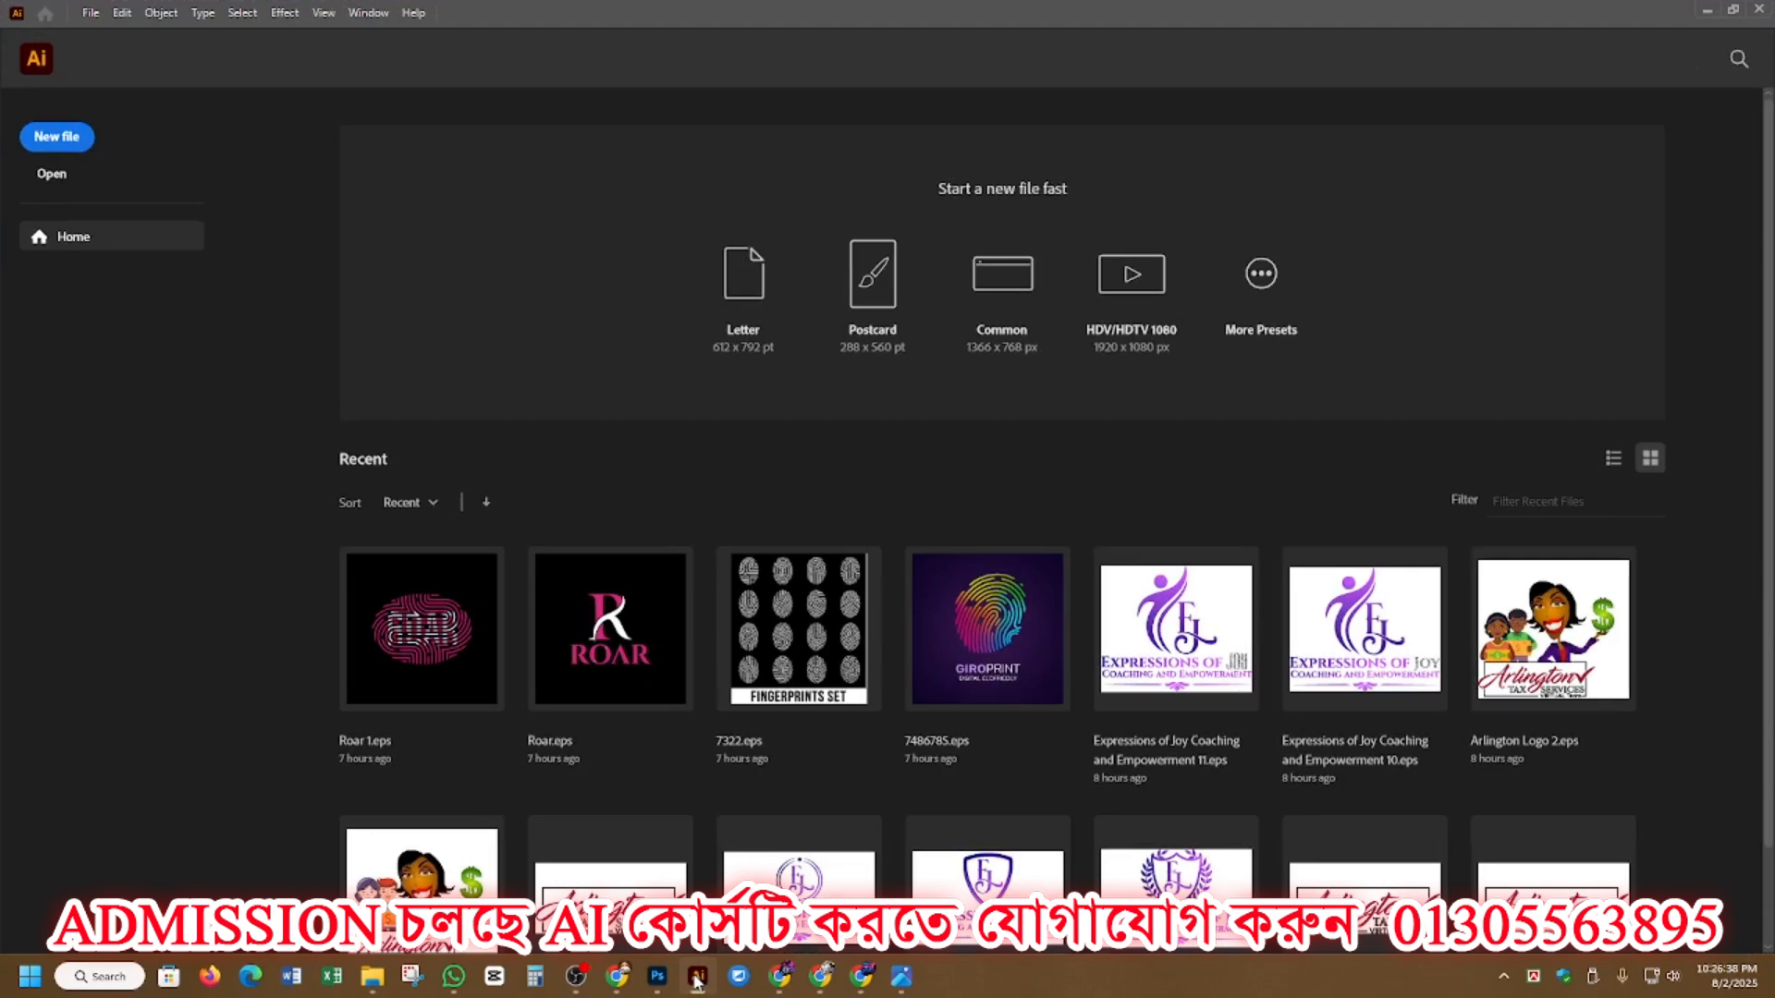
{"action": "left_click", "coordinate": [697, 978]}
{"action": "left_click", "coordinate": [697, 979]}
{"action": "left_click", "coordinate": [697, 980]}
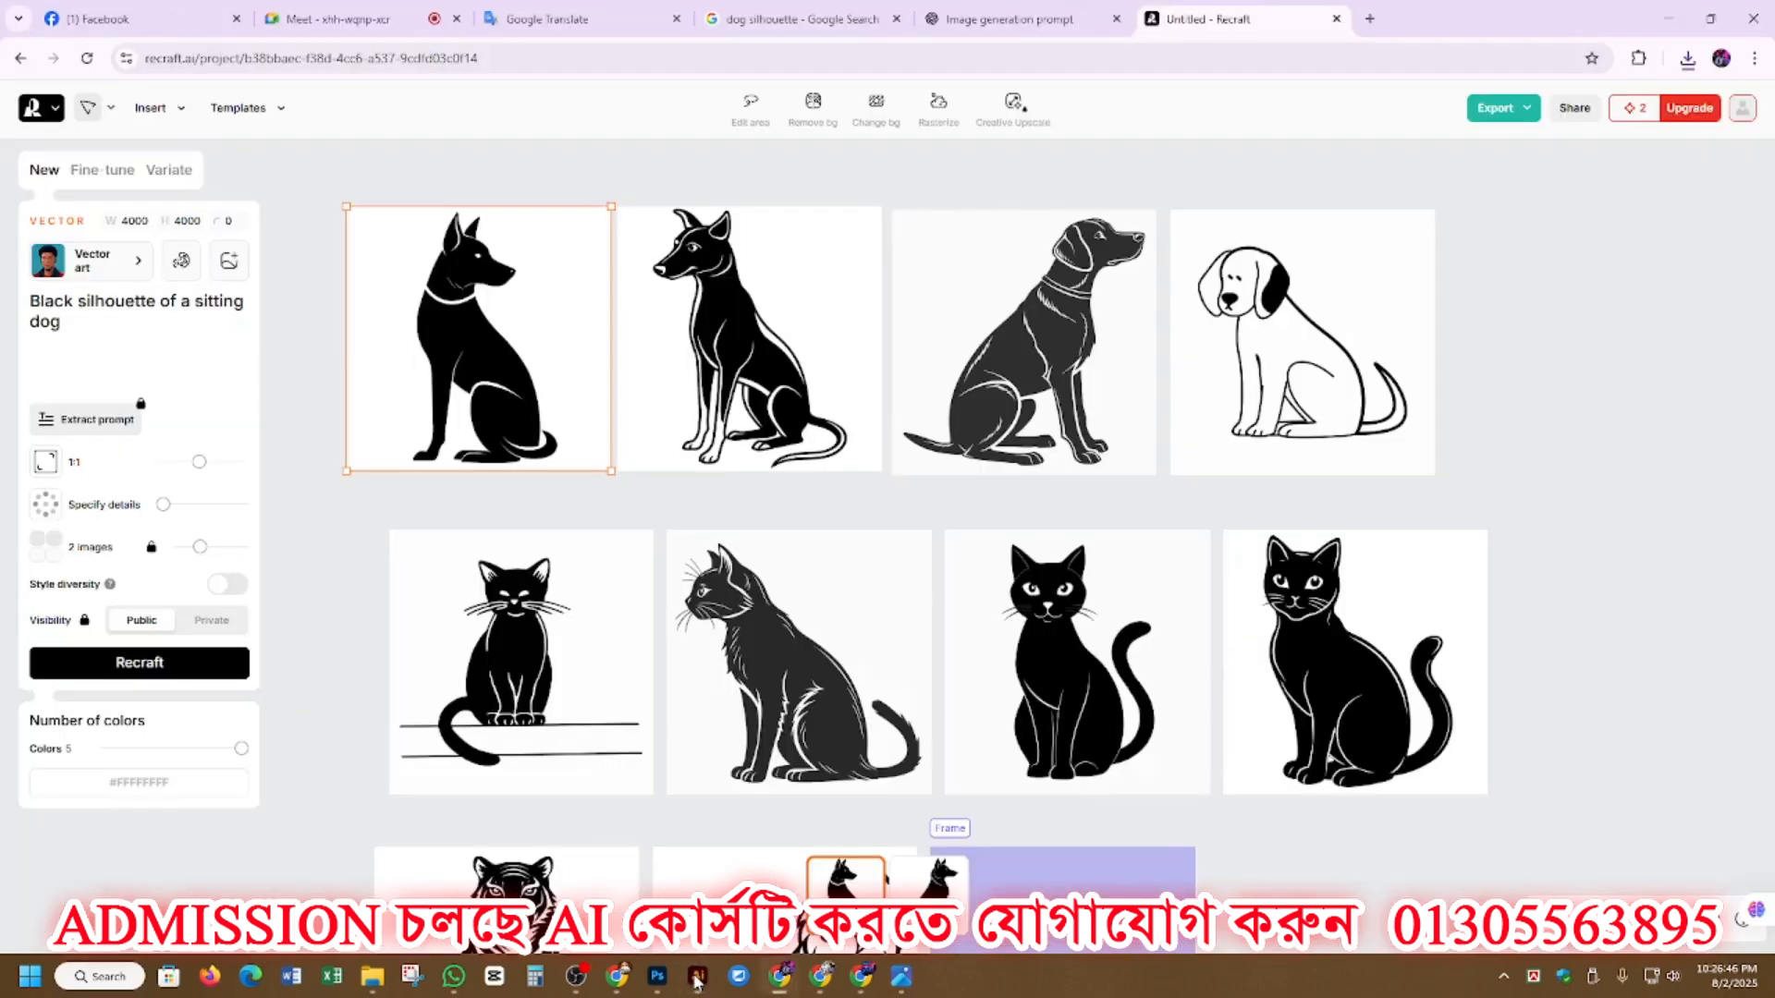
{"action": "left_click", "coordinate": [697, 980]}
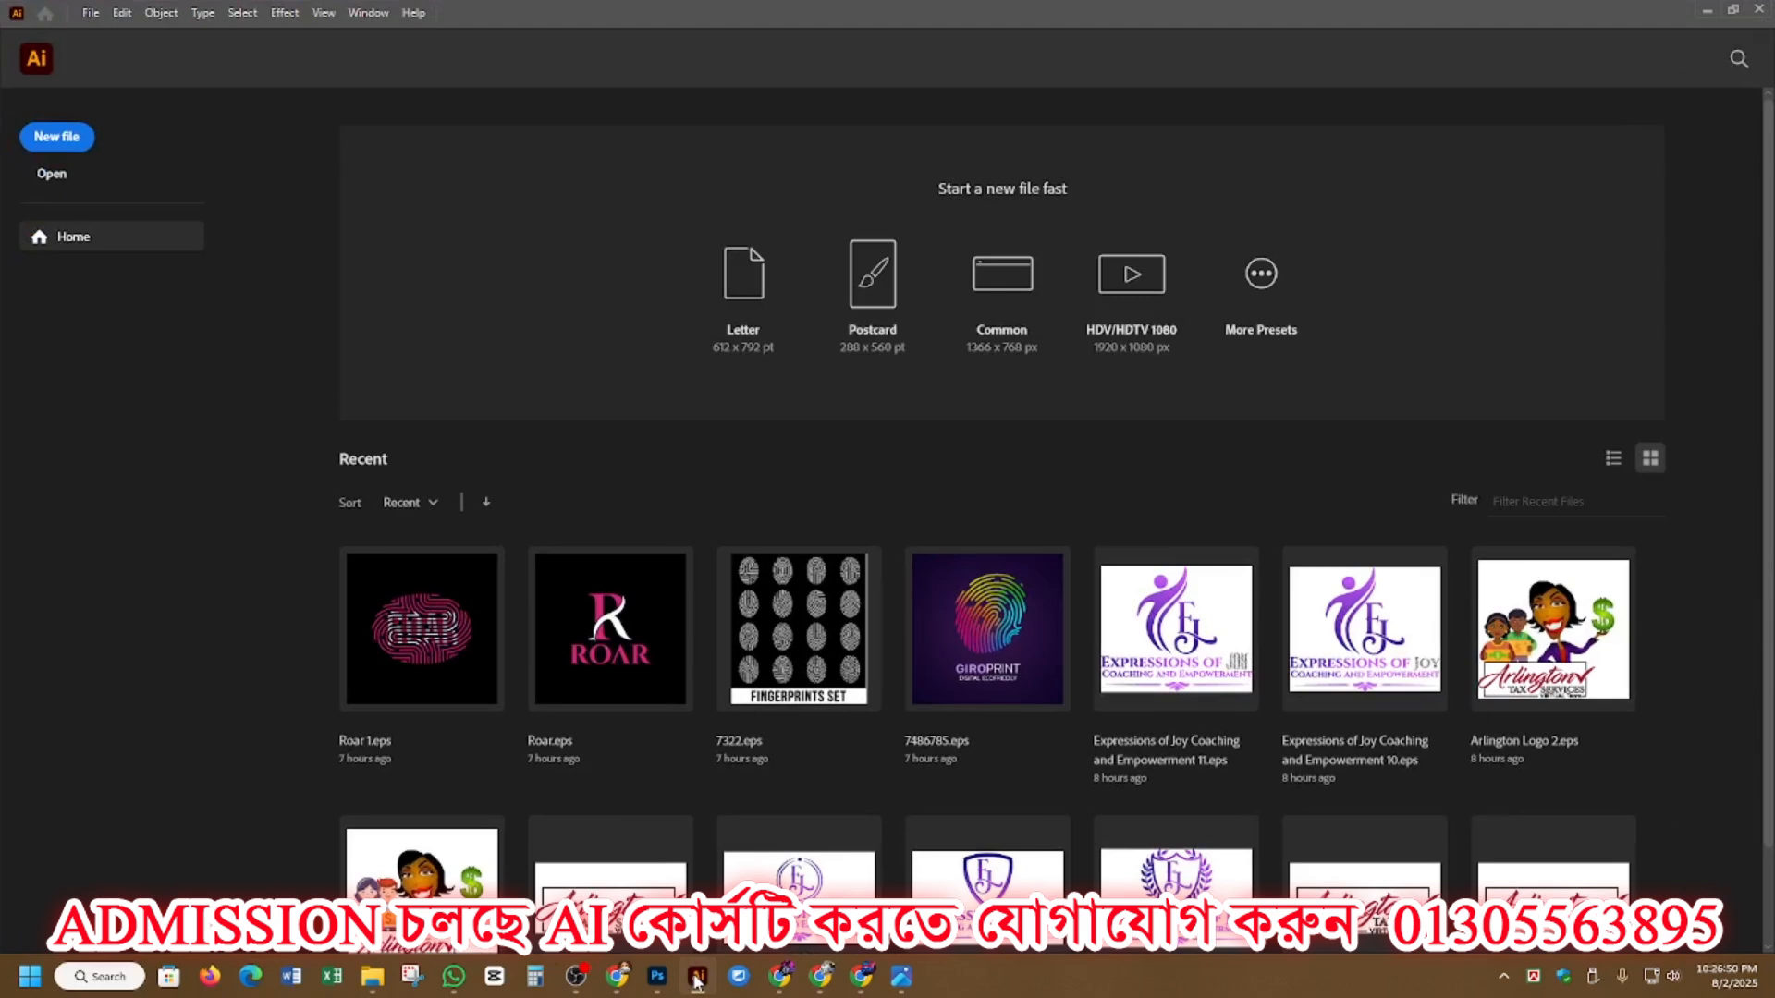
{"action": "left_click", "coordinate": [696, 979]}
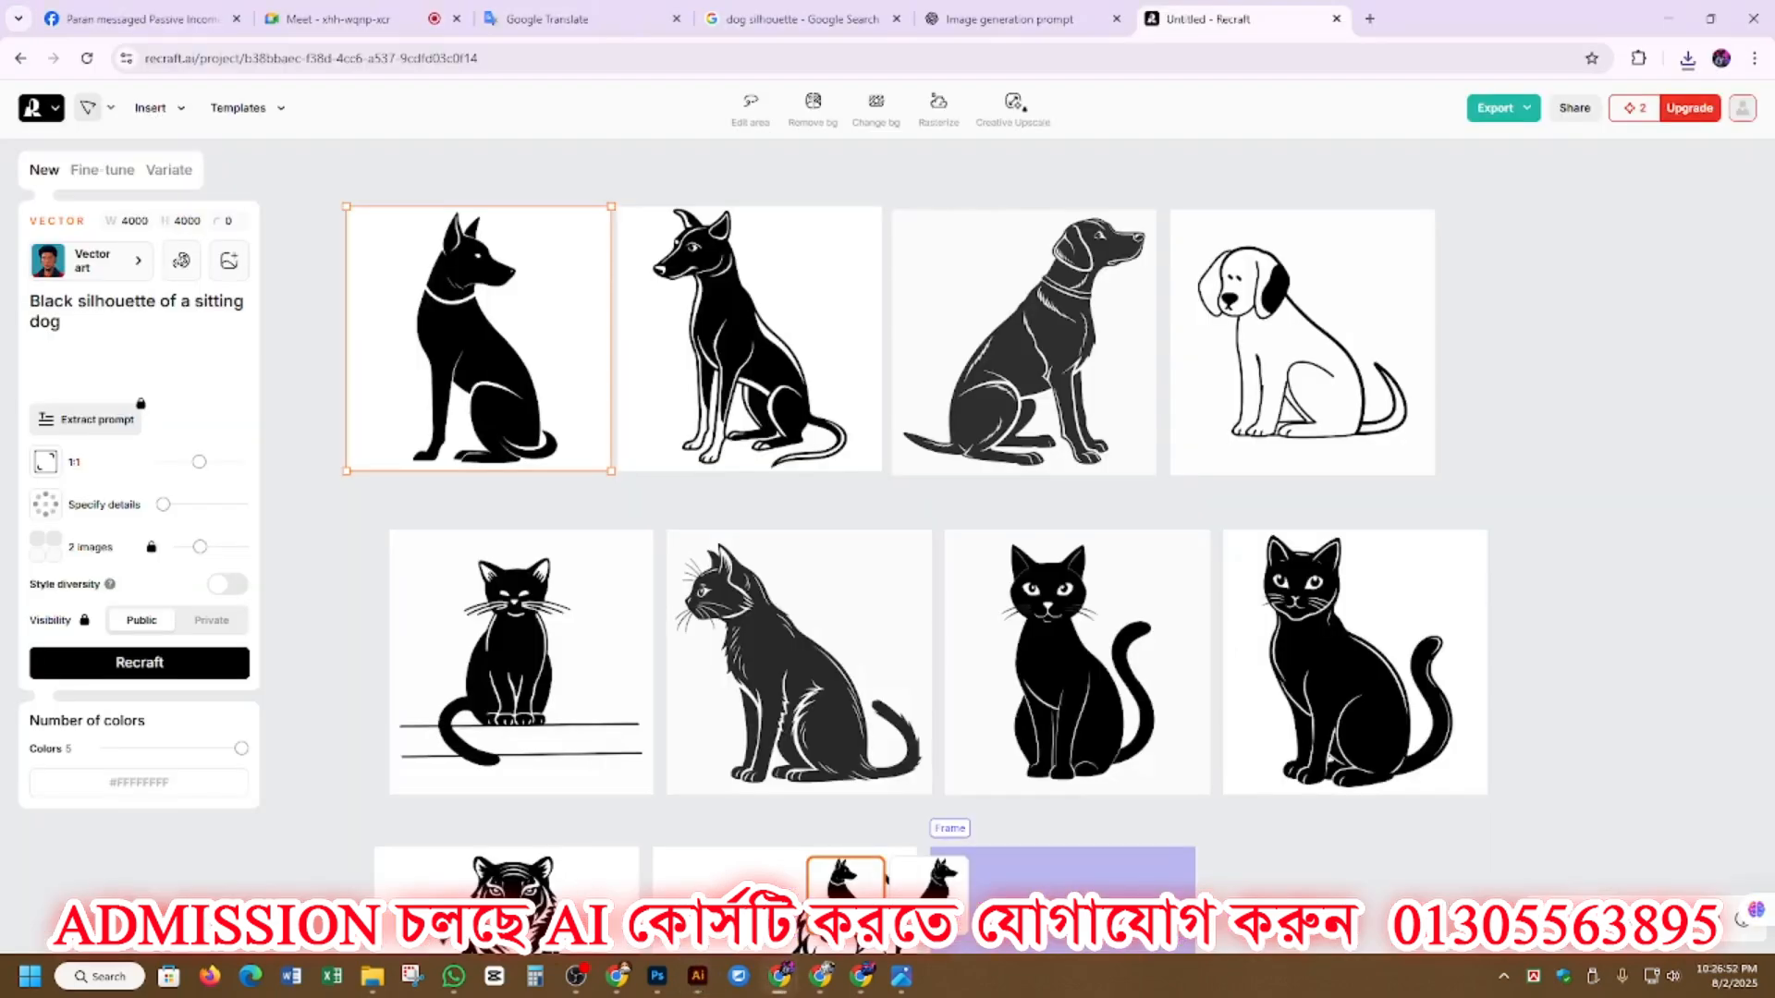
Step: Open black-silhouette-of-a-sitting-dog.svg from the Downloads folder in Illustrator, and select all of its artwork
{"action": "left_click", "coordinate": [372, 976]}
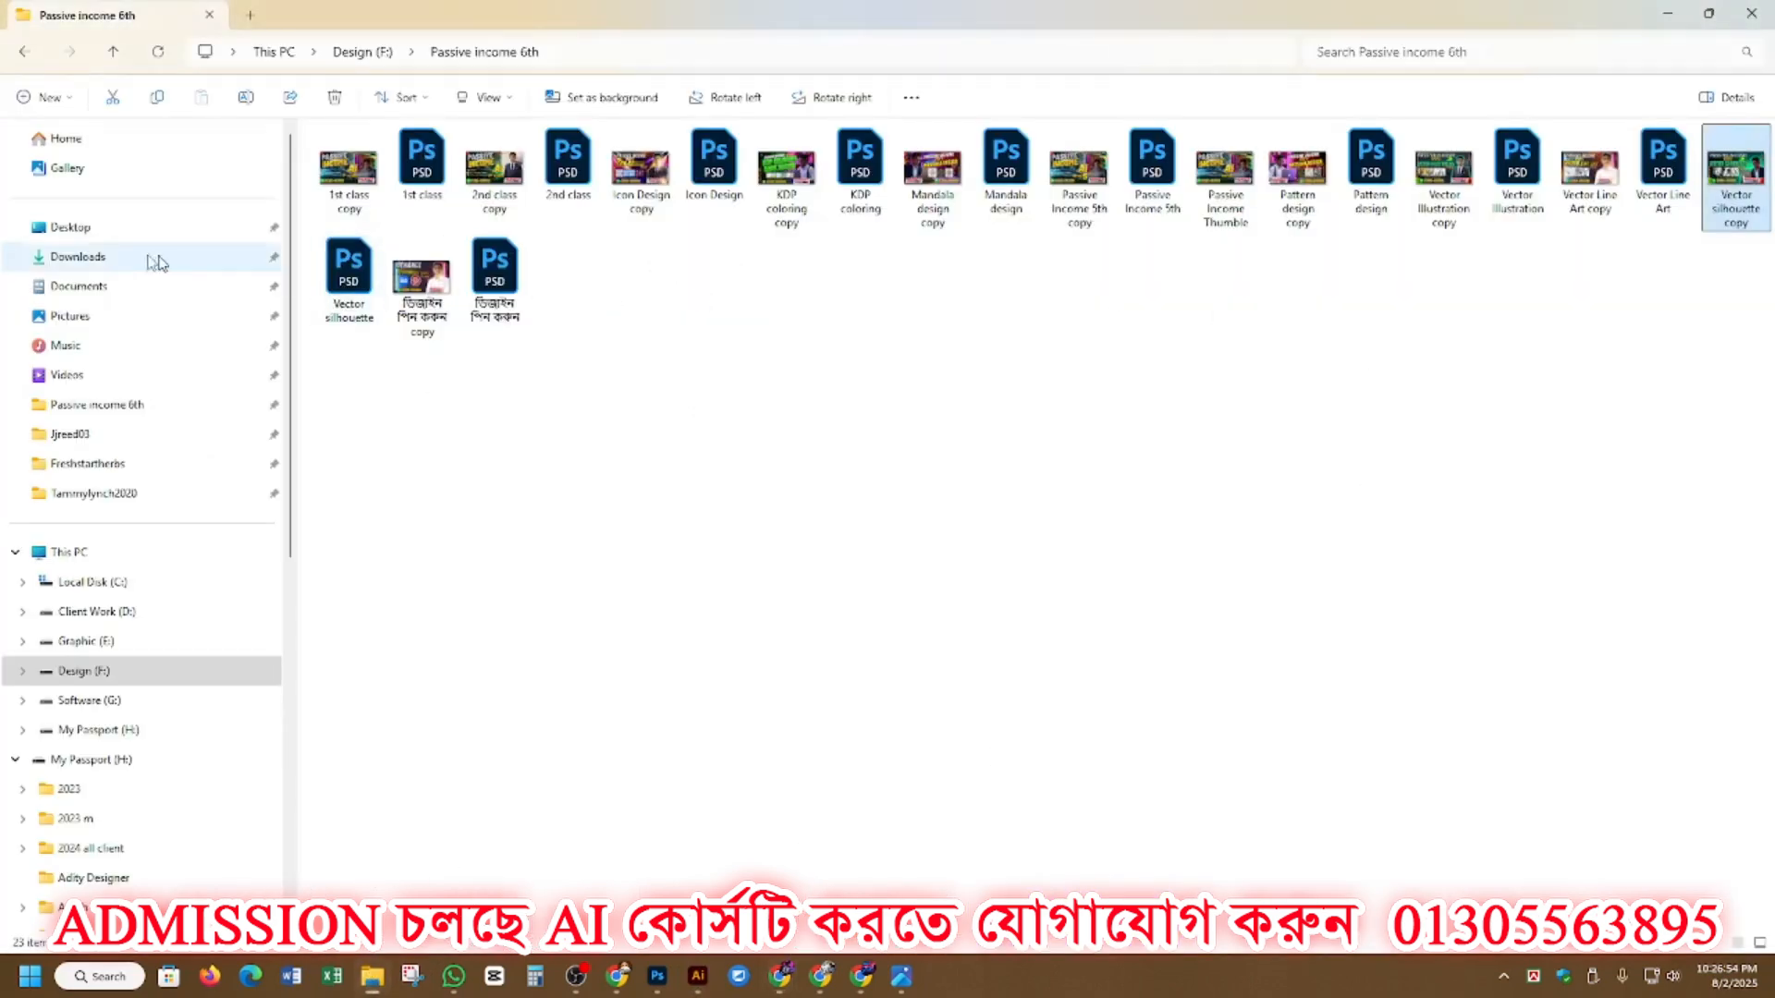
{"action": "left_click", "coordinate": [102, 257]}
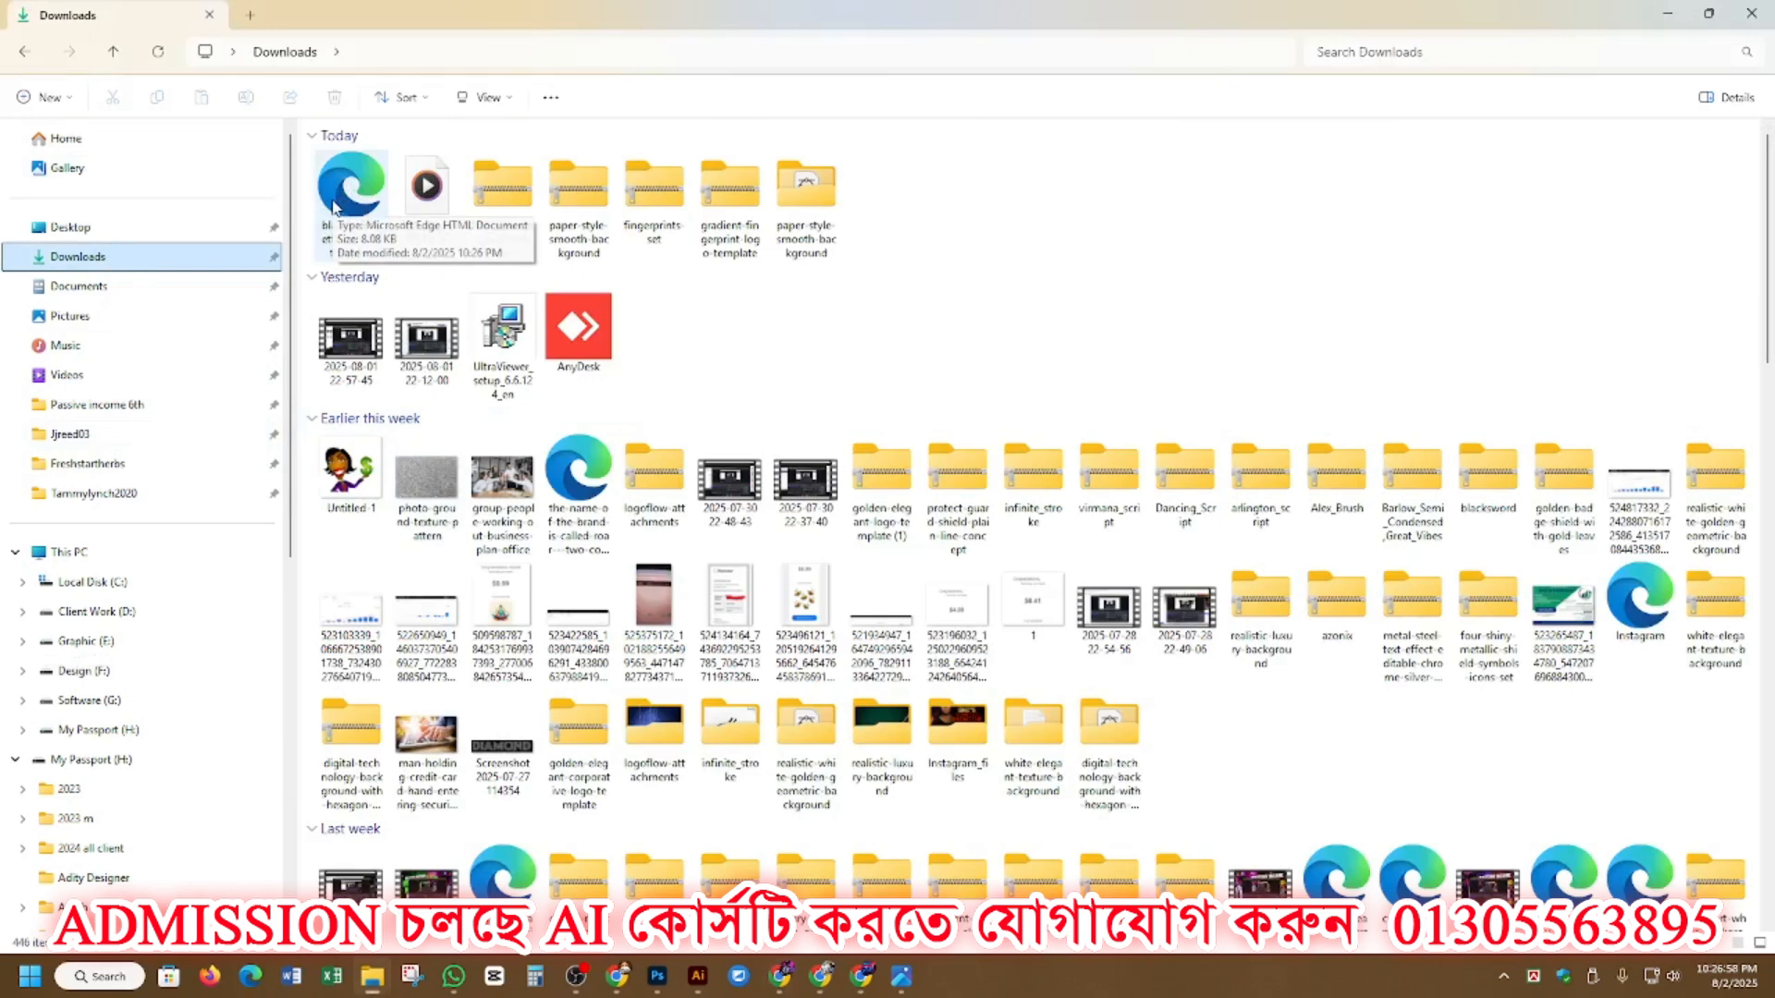
{"action": "left_click_drag", "start_coordinate": [350, 189], "coordinate": [645, 510]}
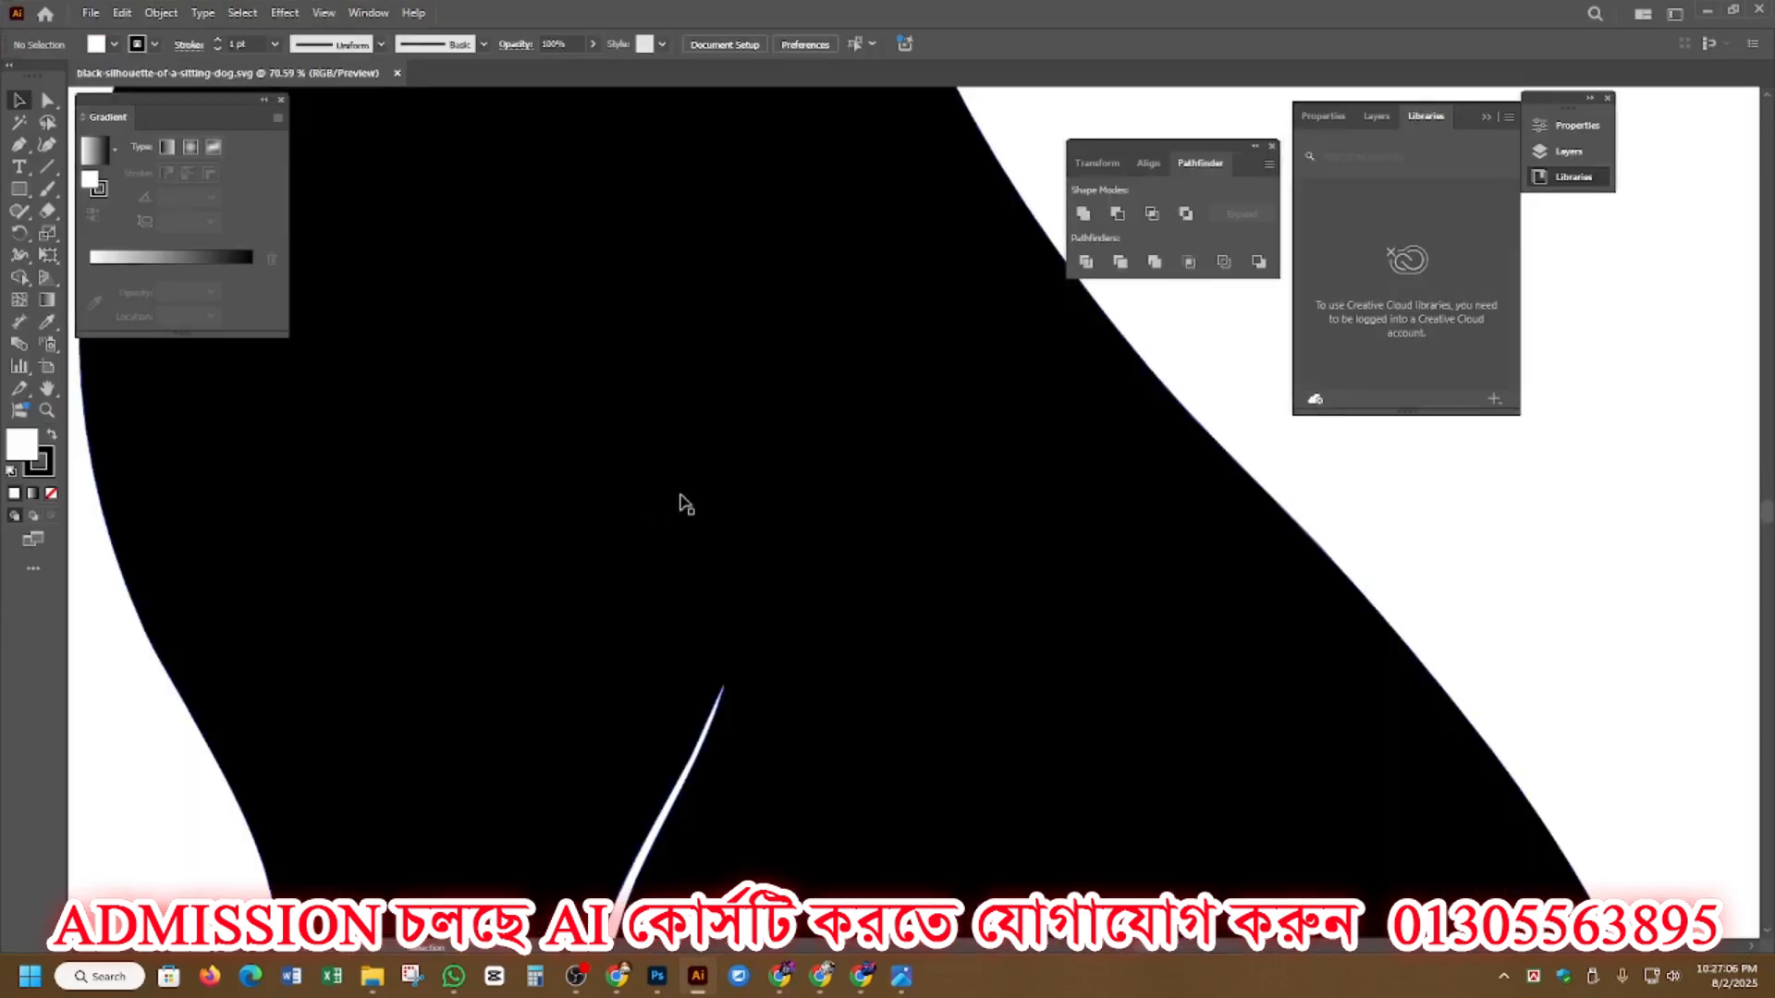
{"action": "key", "text": "ctrl+0"}
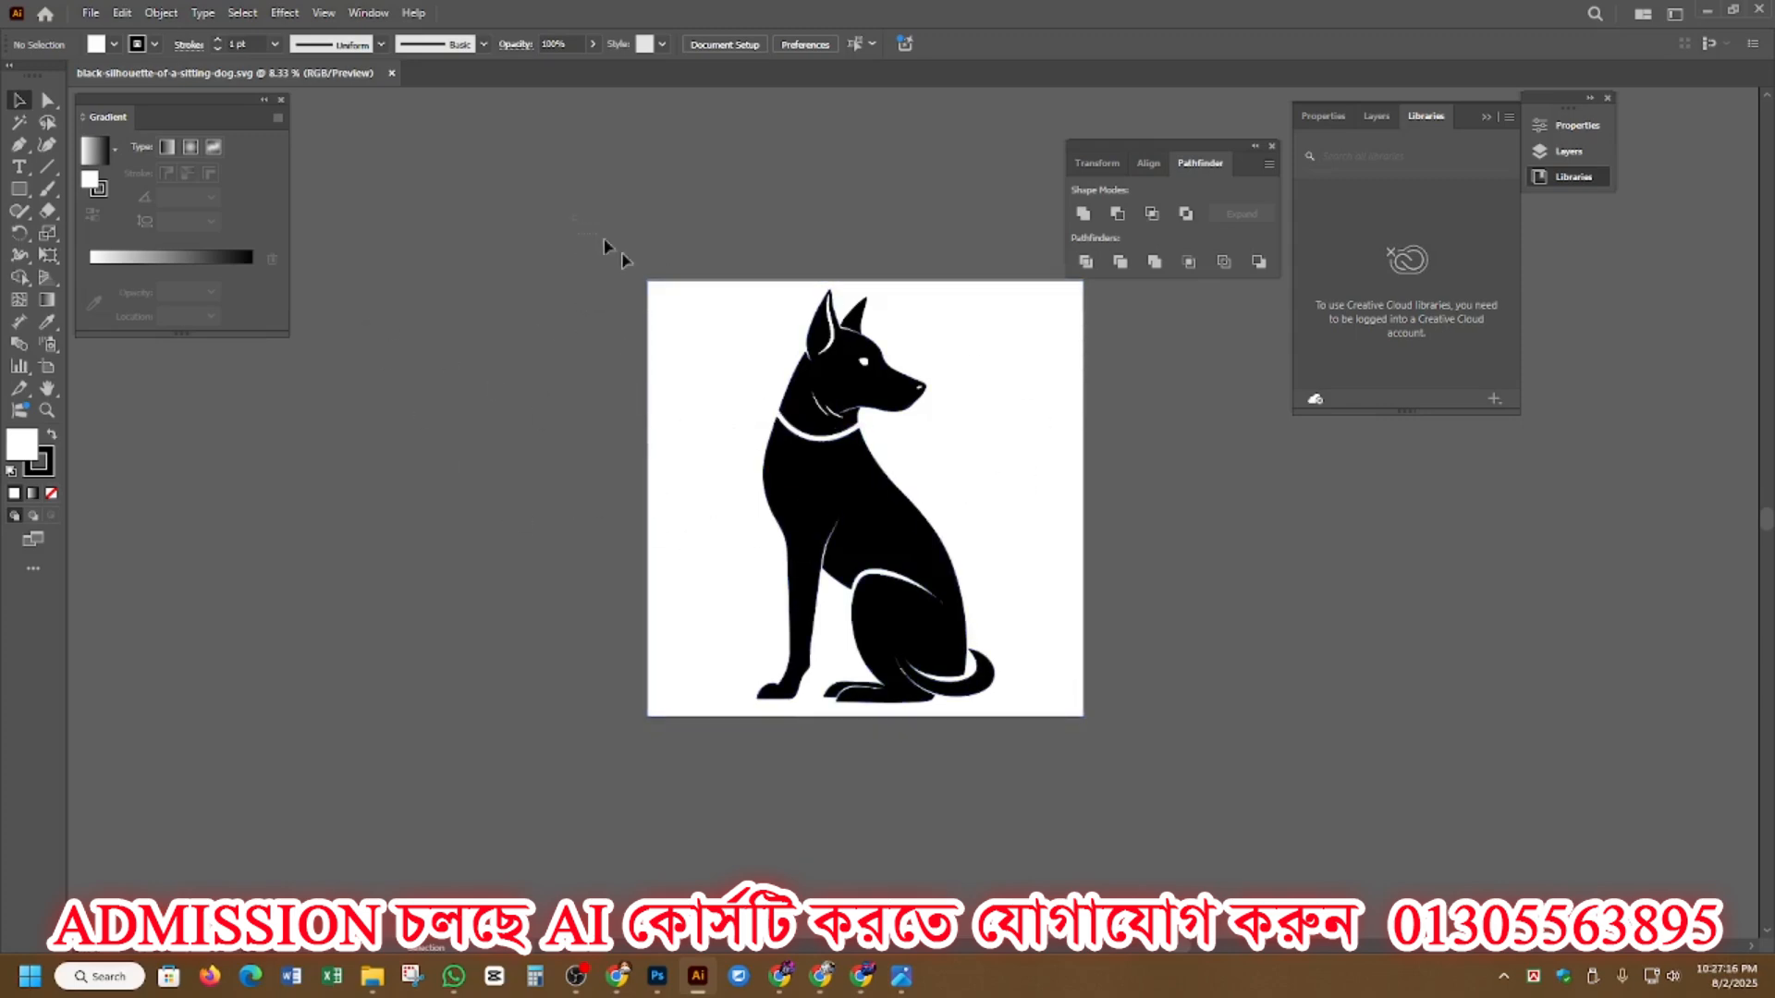
{"action": "left_click_drag", "start_coordinate": [602, 238], "coordinate": [1193, 838]}
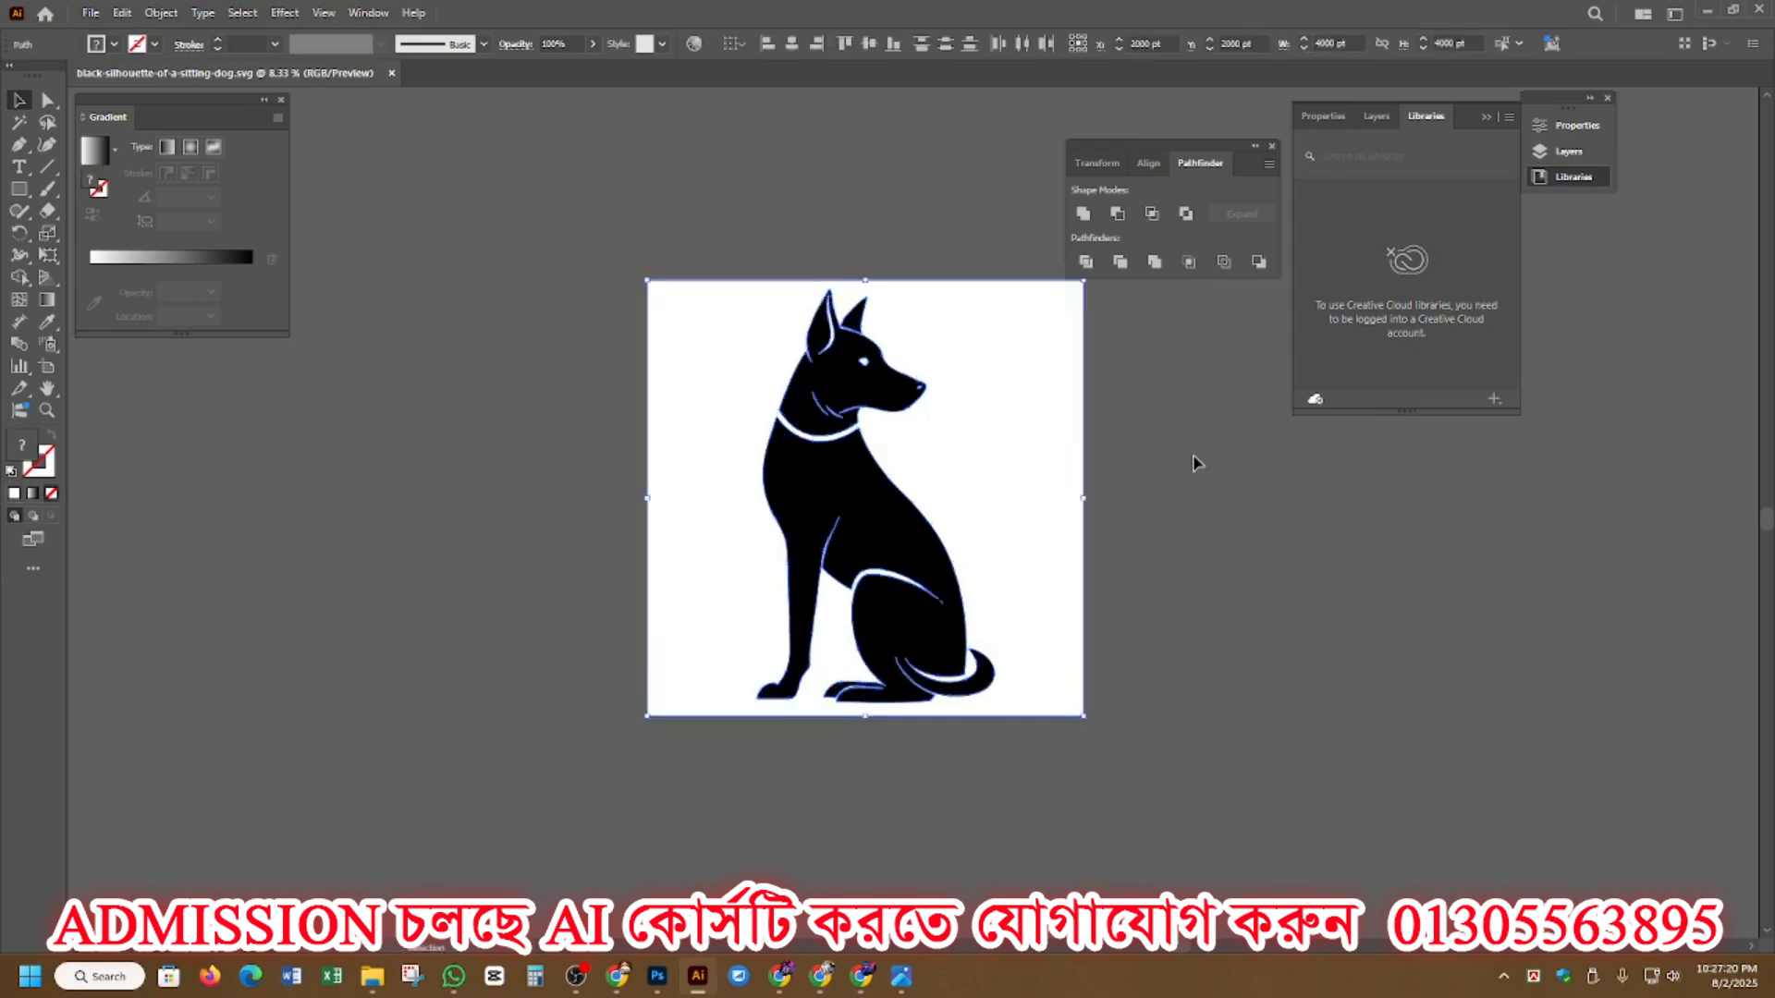
Step: Move the entire dog artwork off the artboard into the empty space on its left side, and deselect it
{"action": "left_click", "coordinate": [1194, 462]}
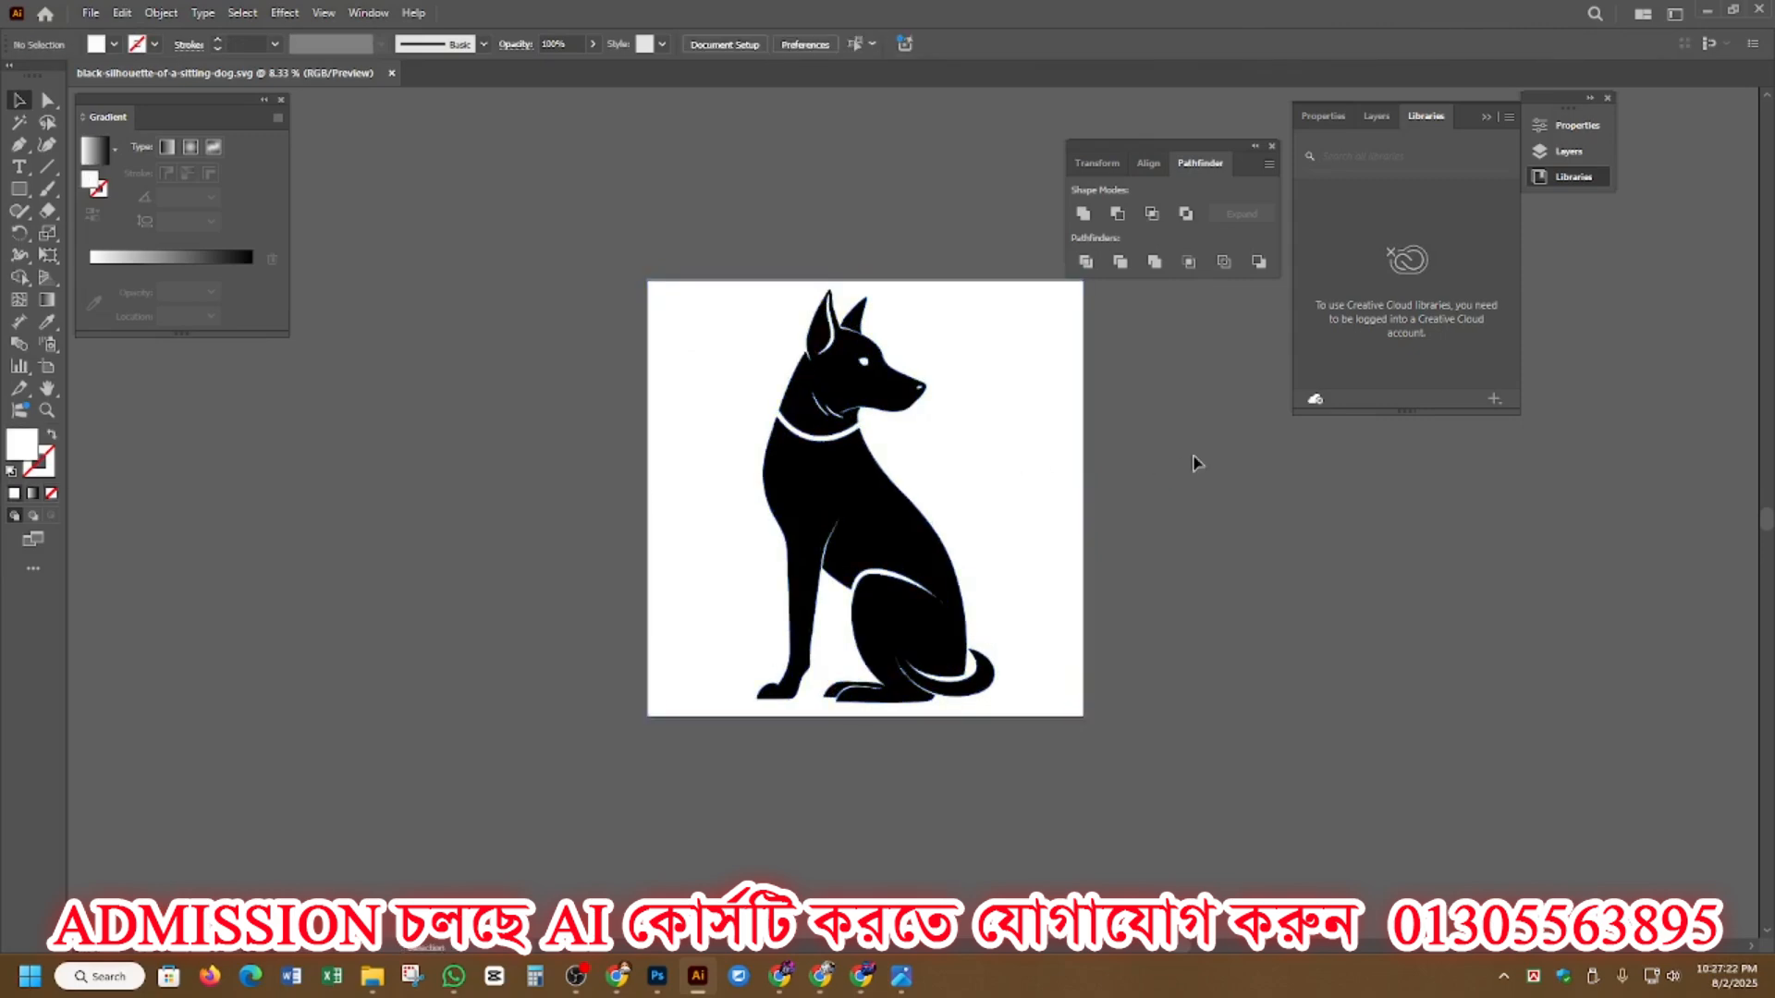
{"action": "scroll", "coordinate": [1194, 462], "scroll_direction": "up", "scroll_amount": 1}
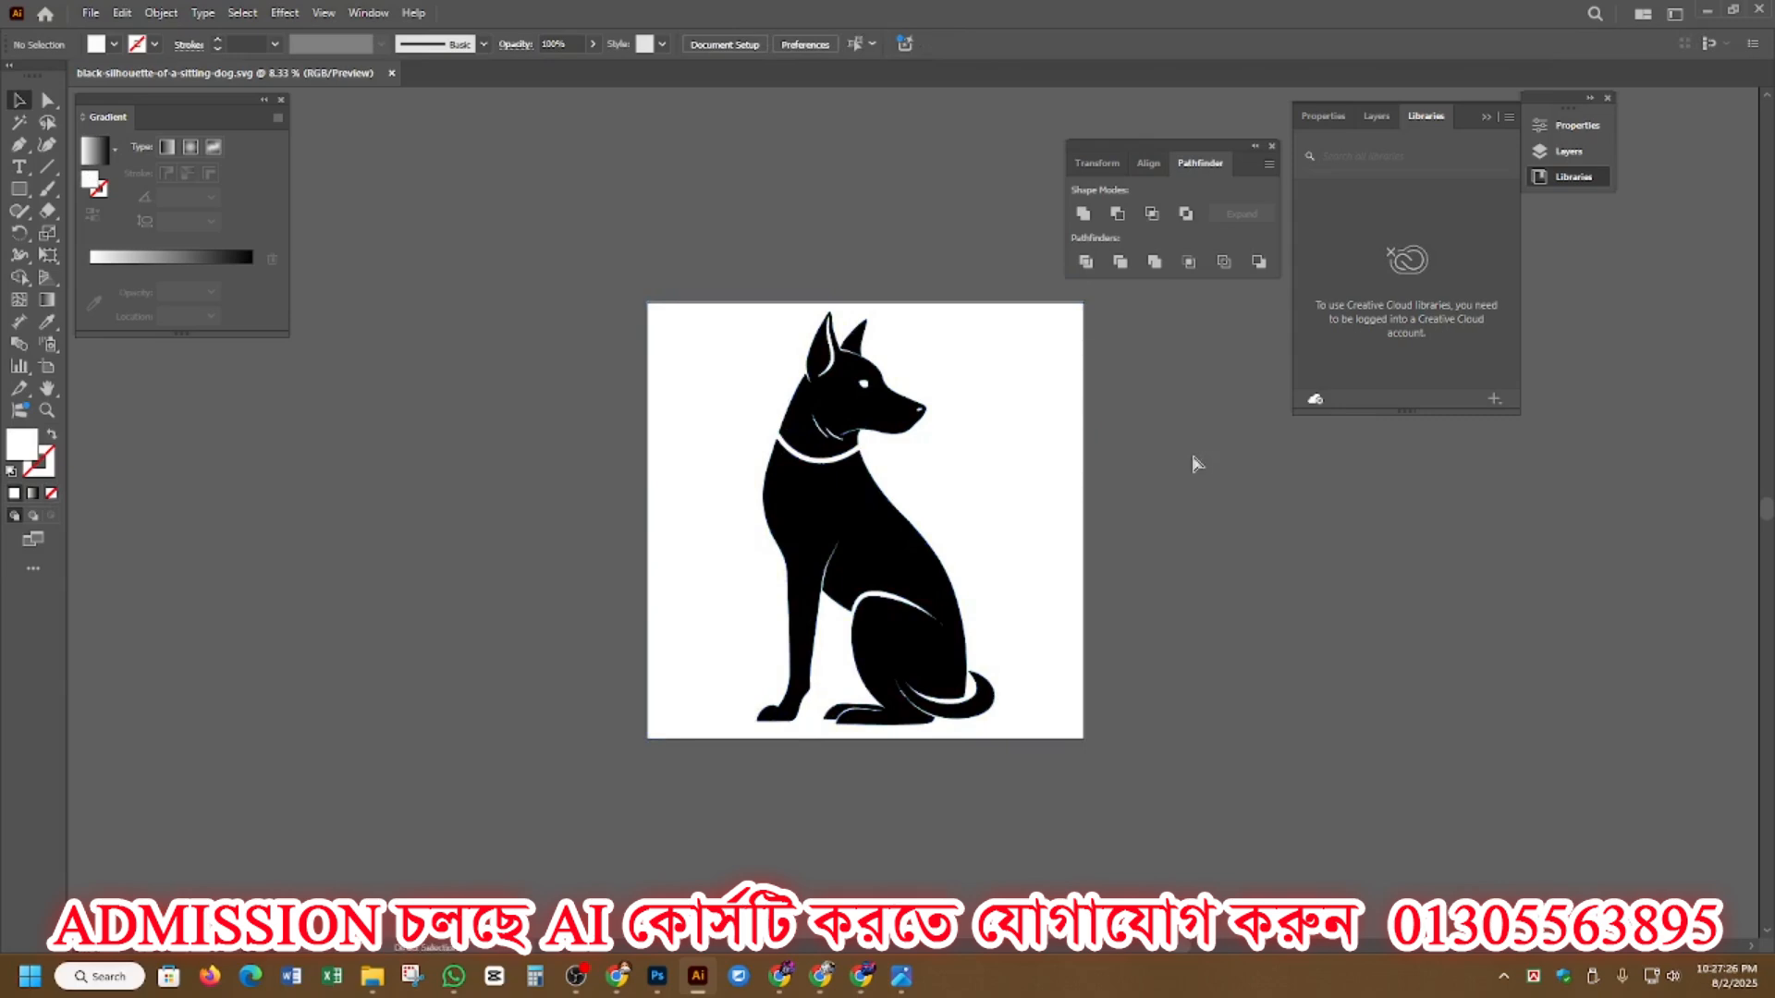
{"action": "key", "text": "ctrl+a"}
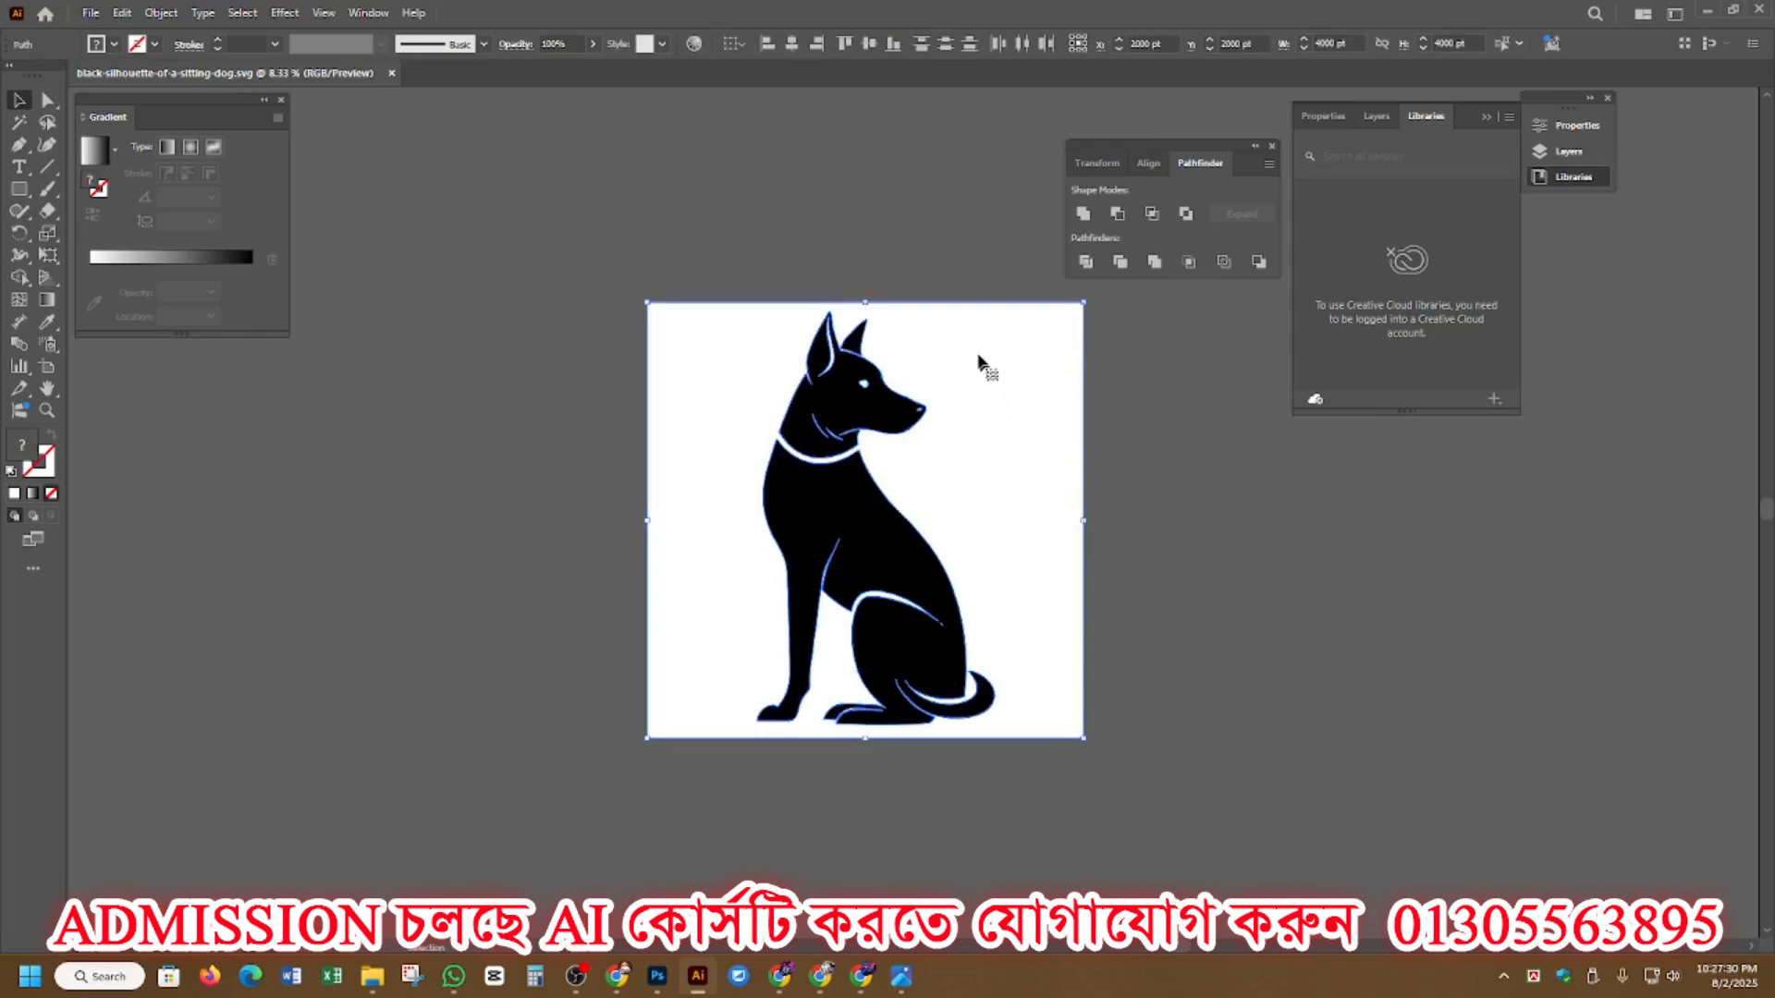
{"action": "left_click_drag", "start_coordinate": [933, 341], "coordinate": [478, 404]}
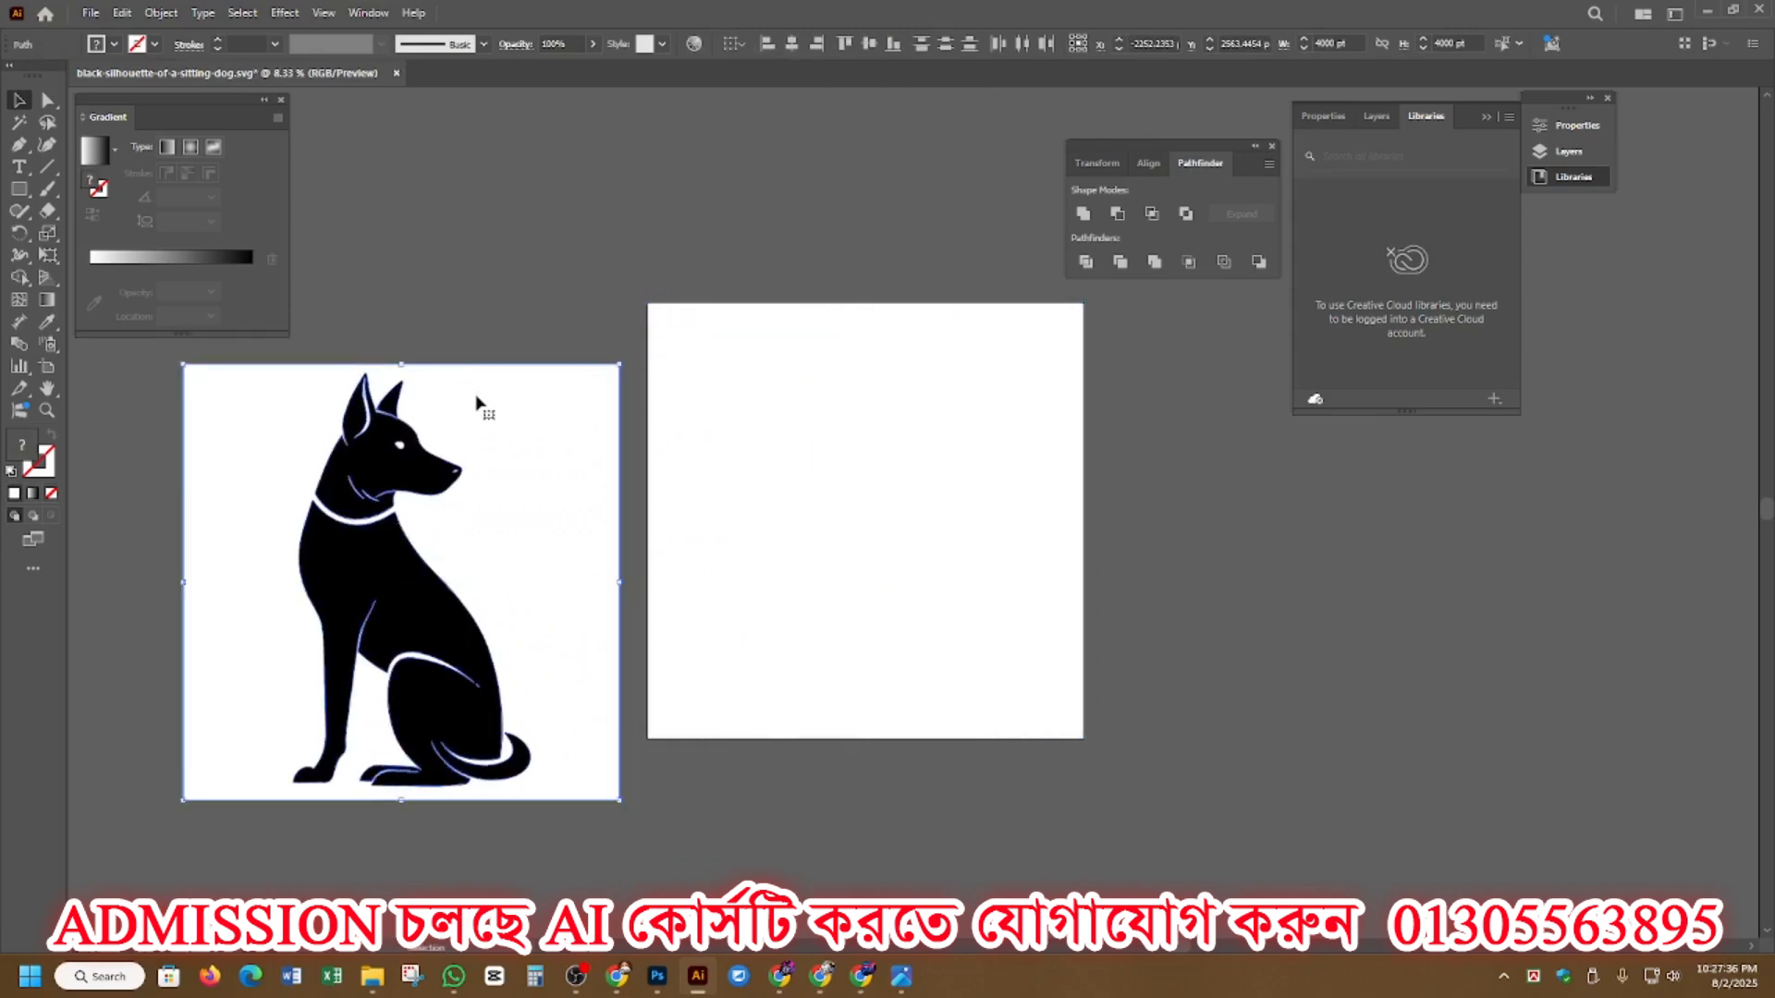
{"action": "left_click", "coordinate": [493, 303]}
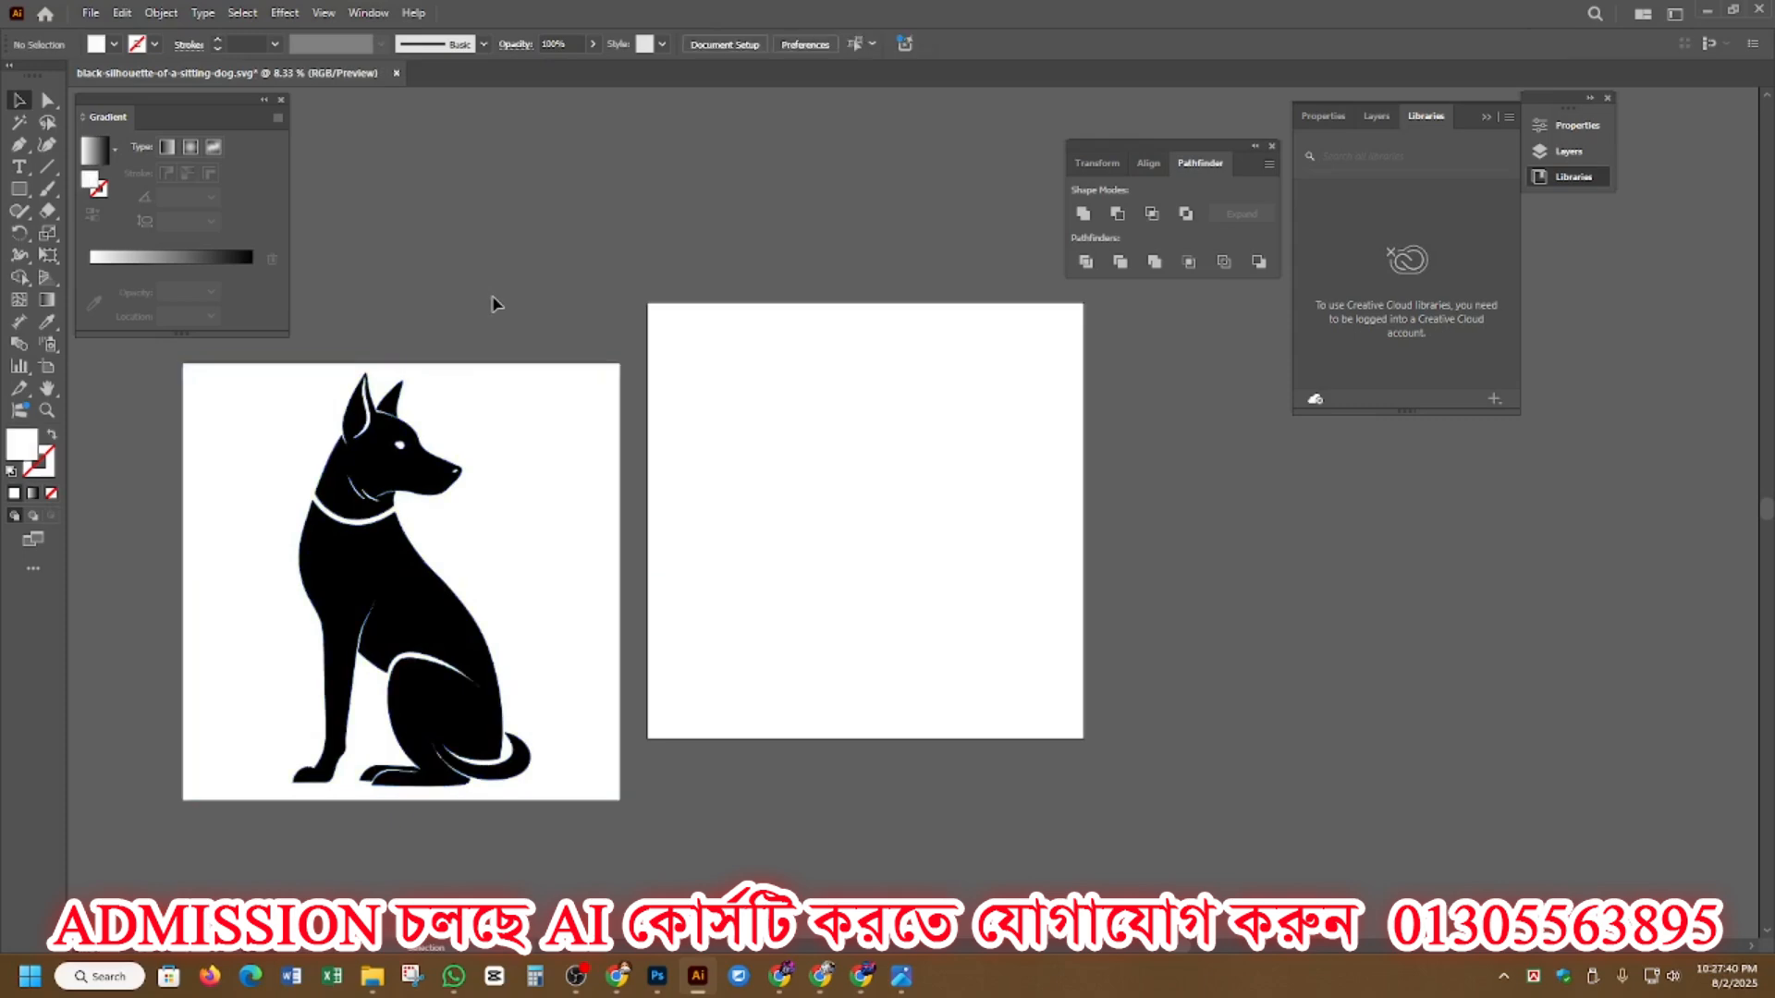
Step: Clear the workspace by closing the Gradient, Pathfinder and Libraries panels and the Properties/Layers dock
{"action": "left_click", "coordinate": [280, 99]}
{"action": "scroll", "coordinate": [310, 175], "scroll_direction": "down", "scroll_amount": 2}
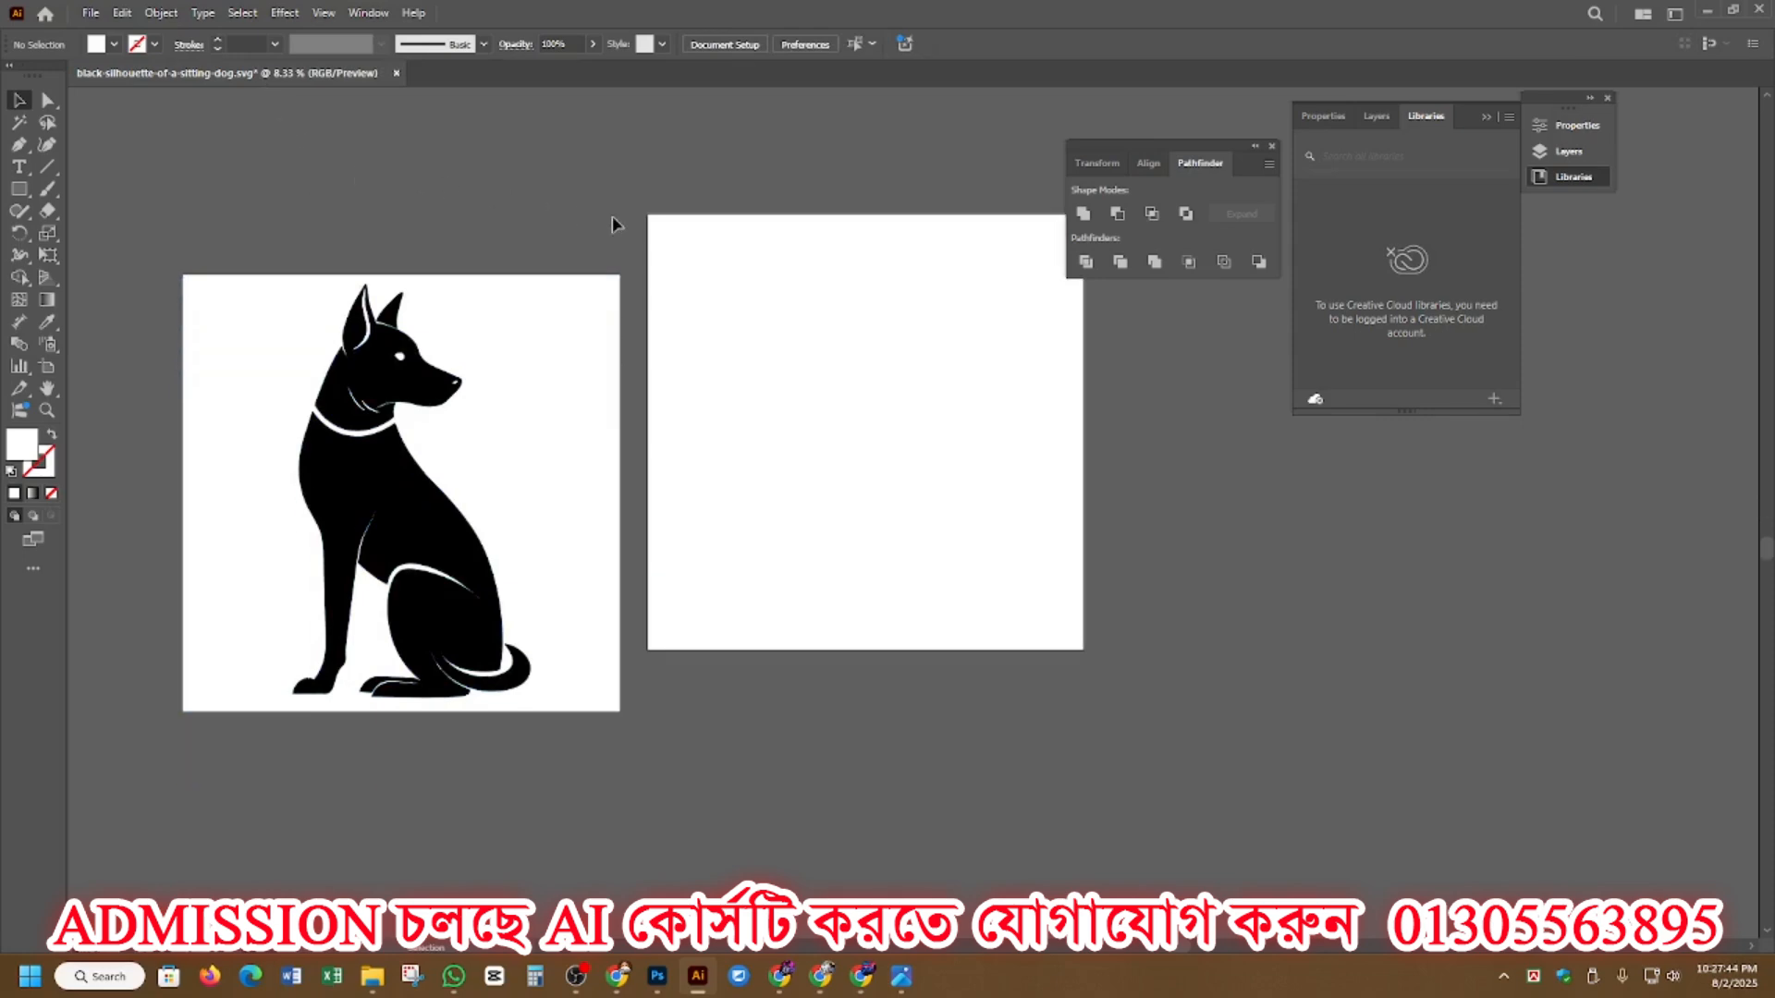
{"action": "left_click", "coordinate": [1271, 145]}
{"action": "left_click", "coordinate": [1484, 118]}
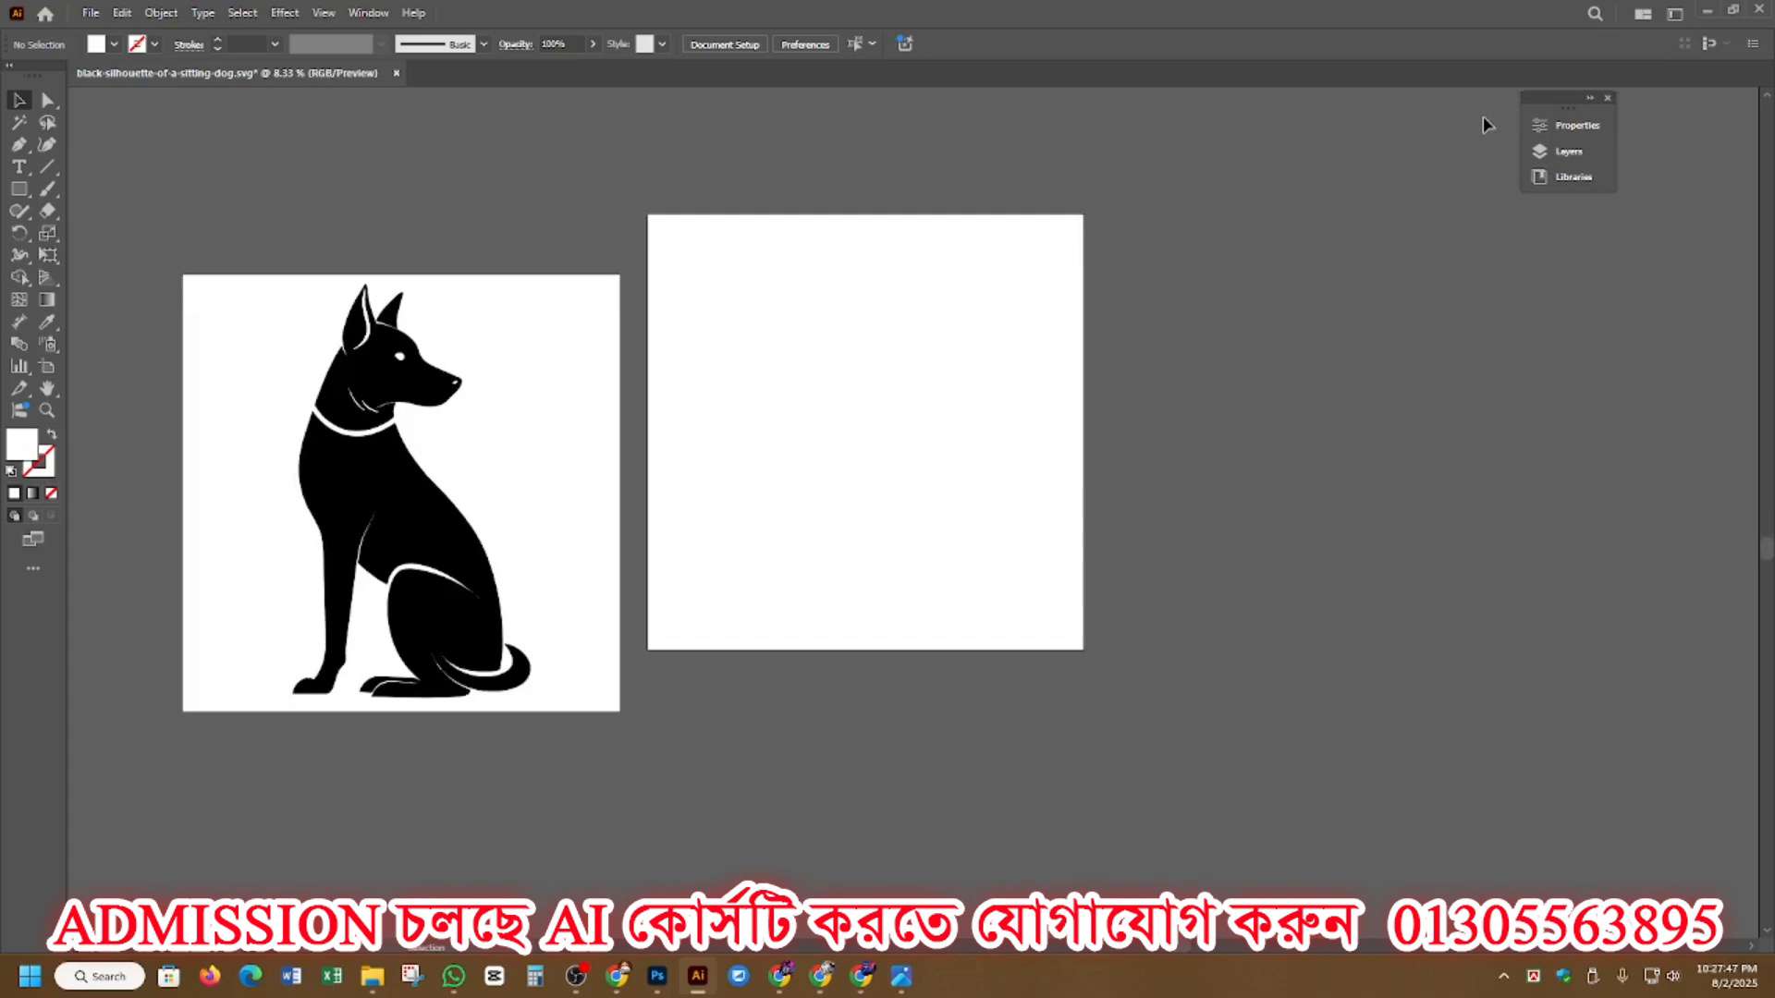
{"action": "left_click", "coordinate": [1606, 98]}
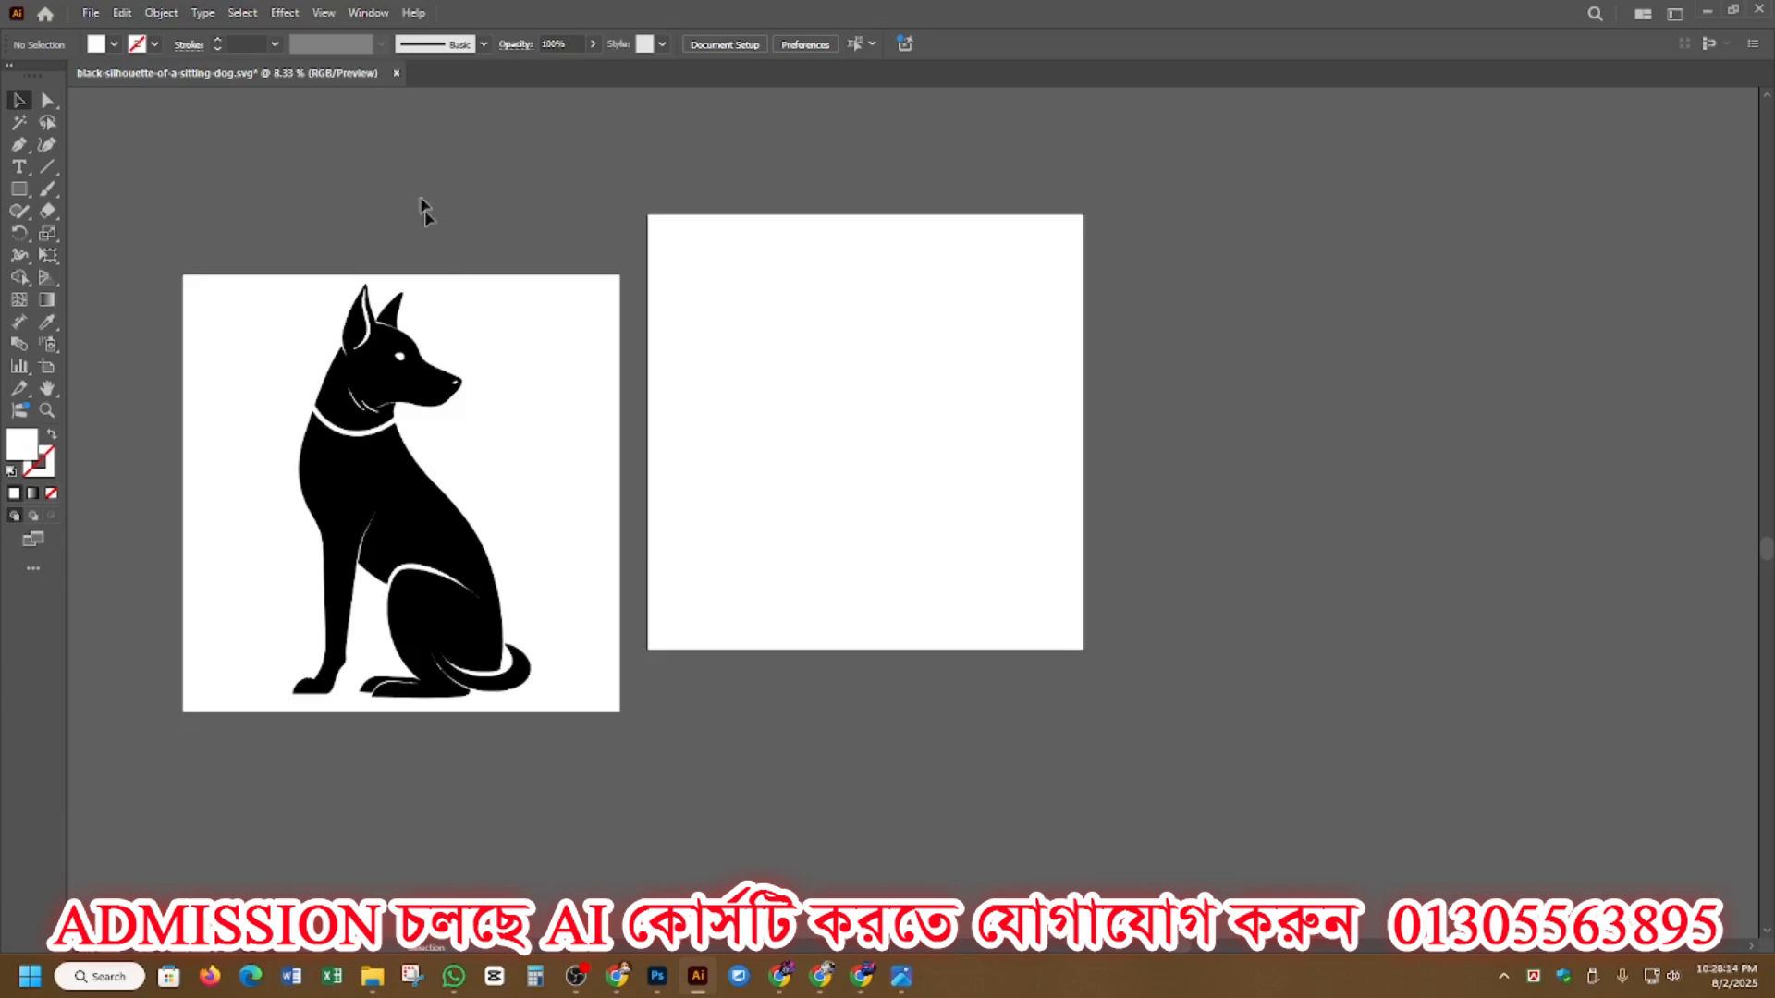
Step: Show the Pathfinder panel again, detach it from the Transform/Align group, and place both panel groups beside the artboard
{"action": "left_click", "coordinate": [366, 14]}
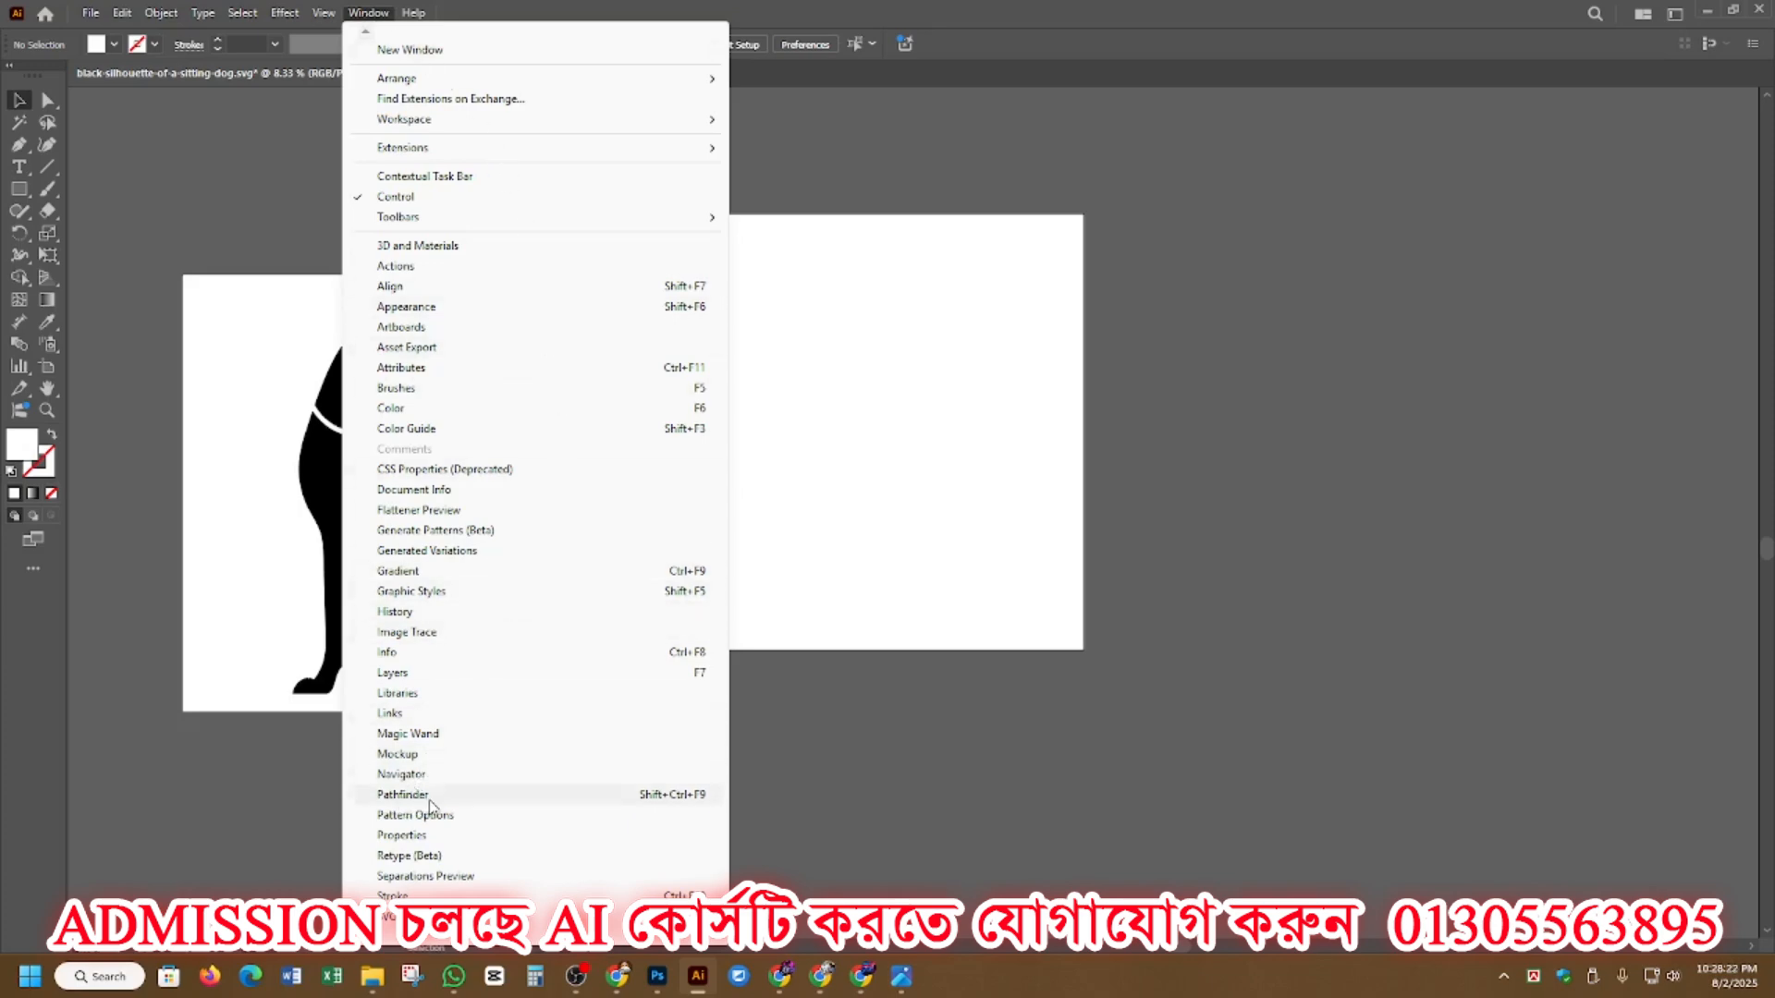
{"action": "left_click", "coordinate": [408, 797]}
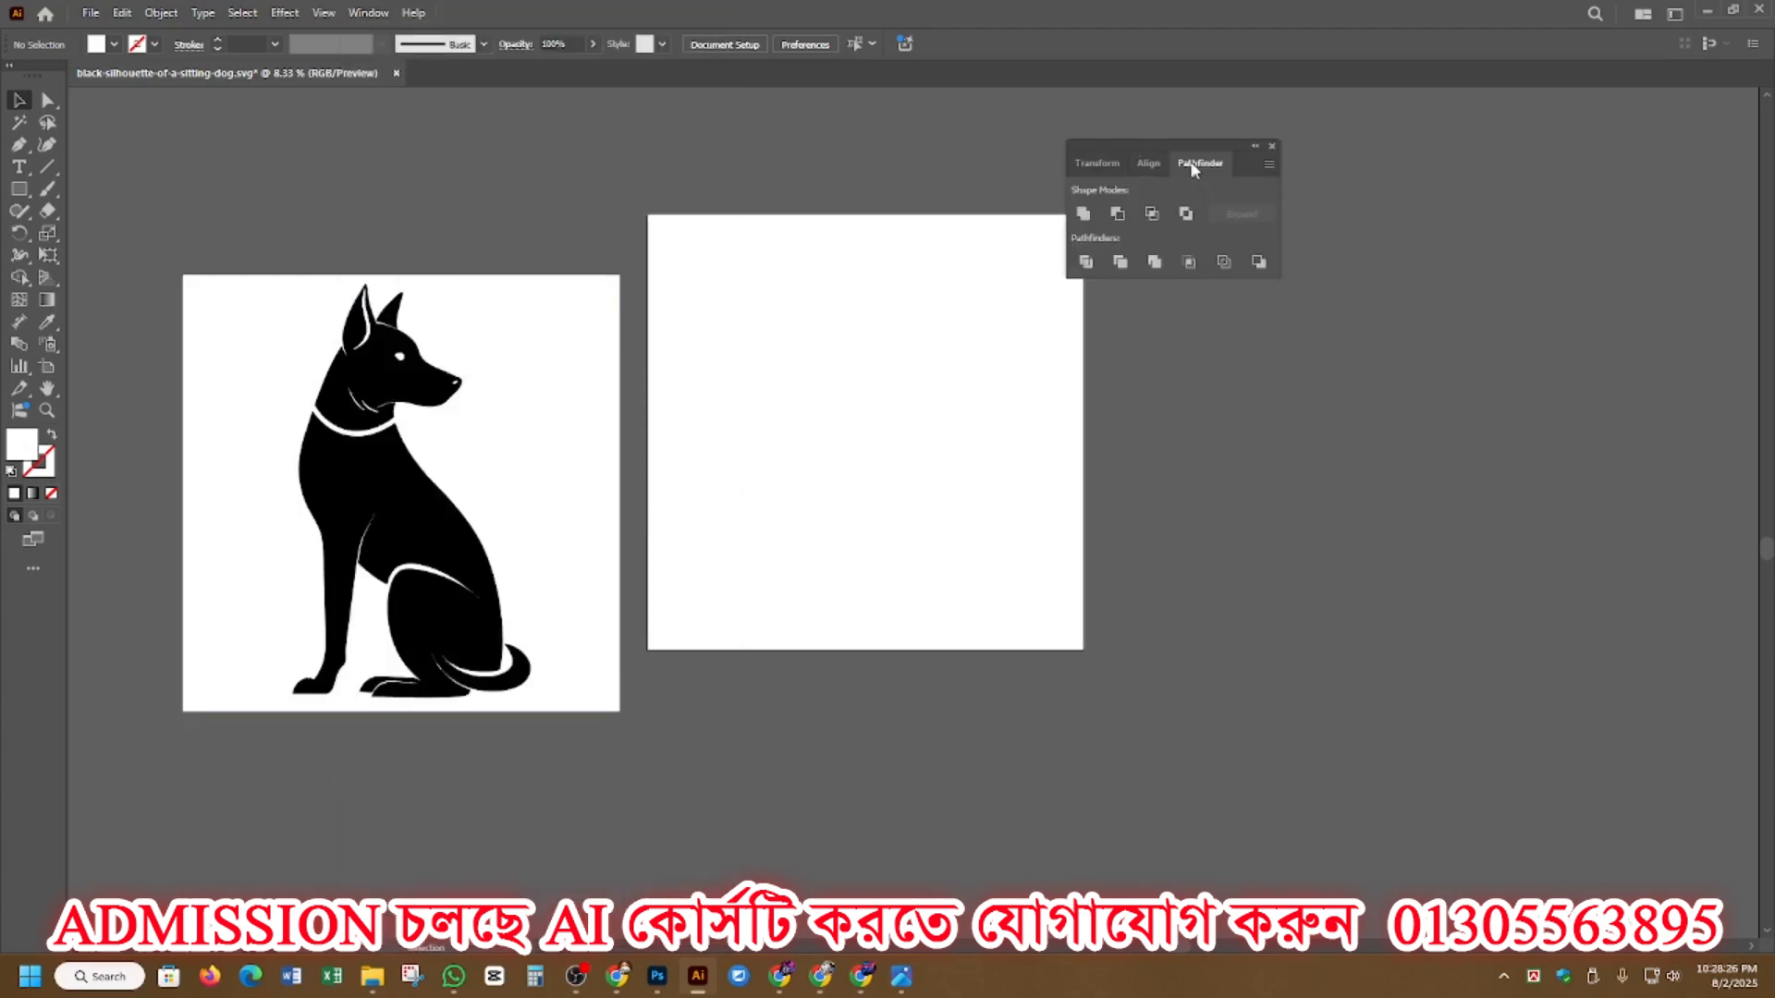
{"action": "left_click_drag", "start_coordinate": [1194, 162], "coordinate": [1377, 333]}
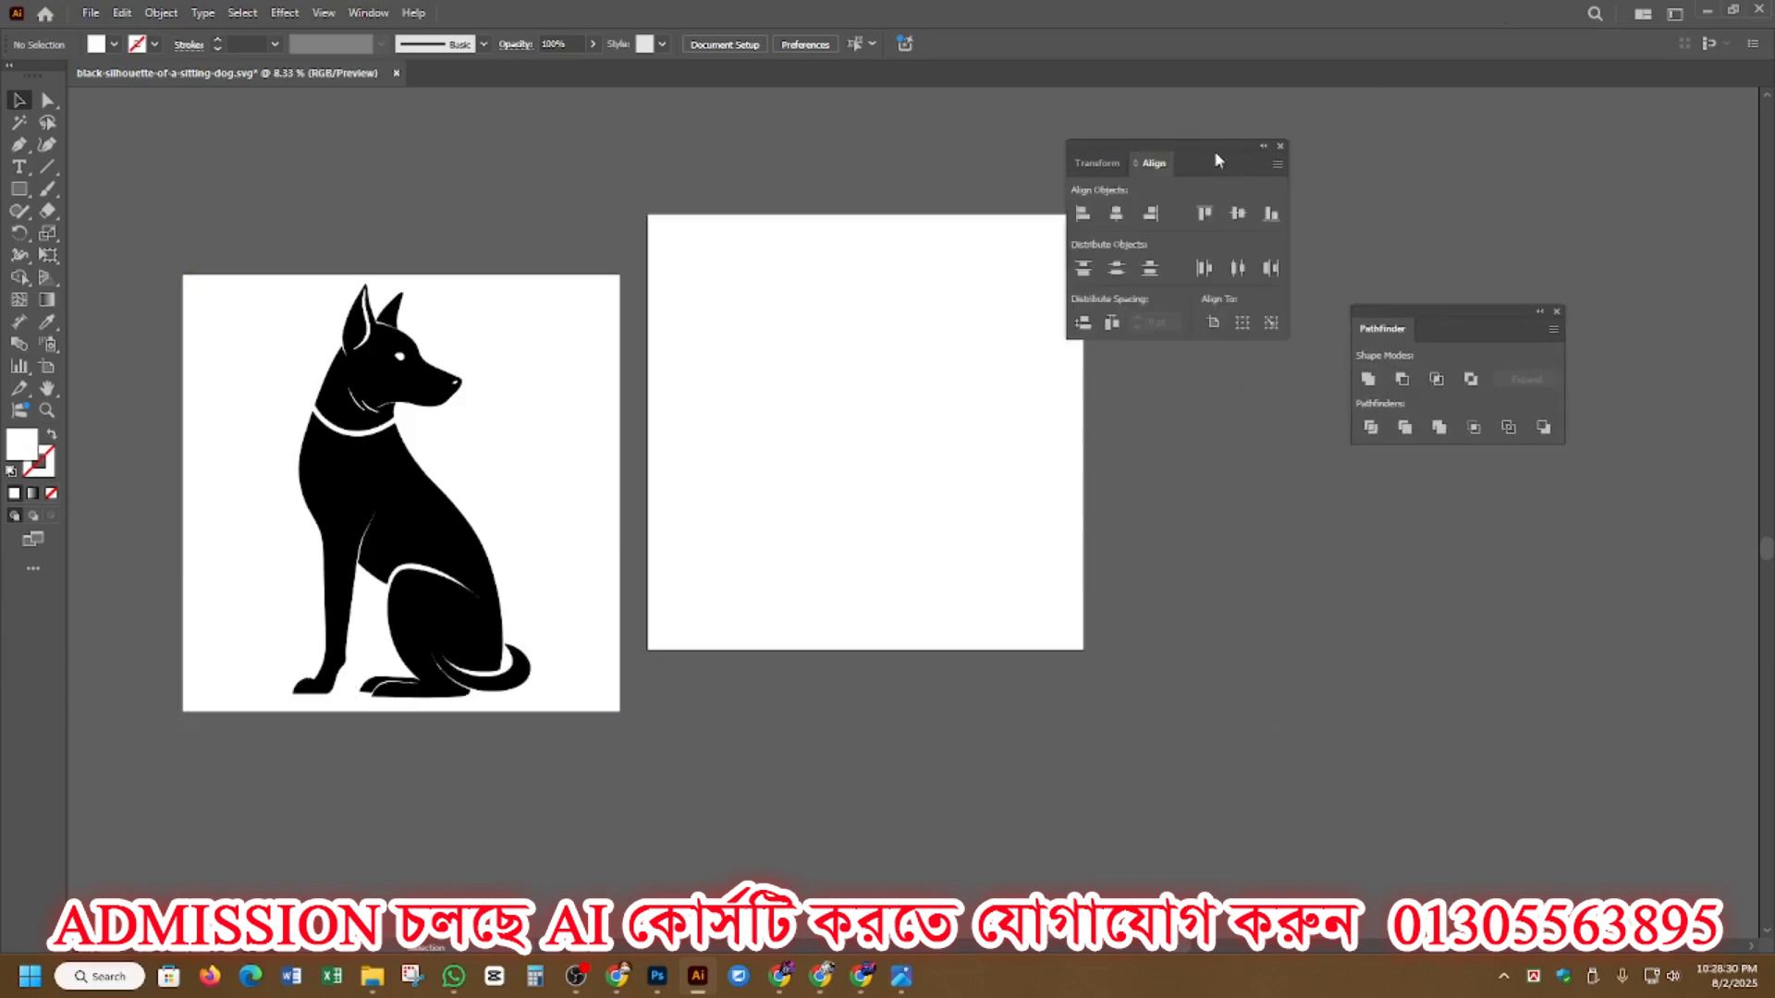
{"action": "left_click_drag", "start_coordinate": [1218, 161], "coordinate": [1501, 115]}
{"action": "left_click_drag", "start_coordinate": [1473, 333], "coordinate": [1443, 446]}
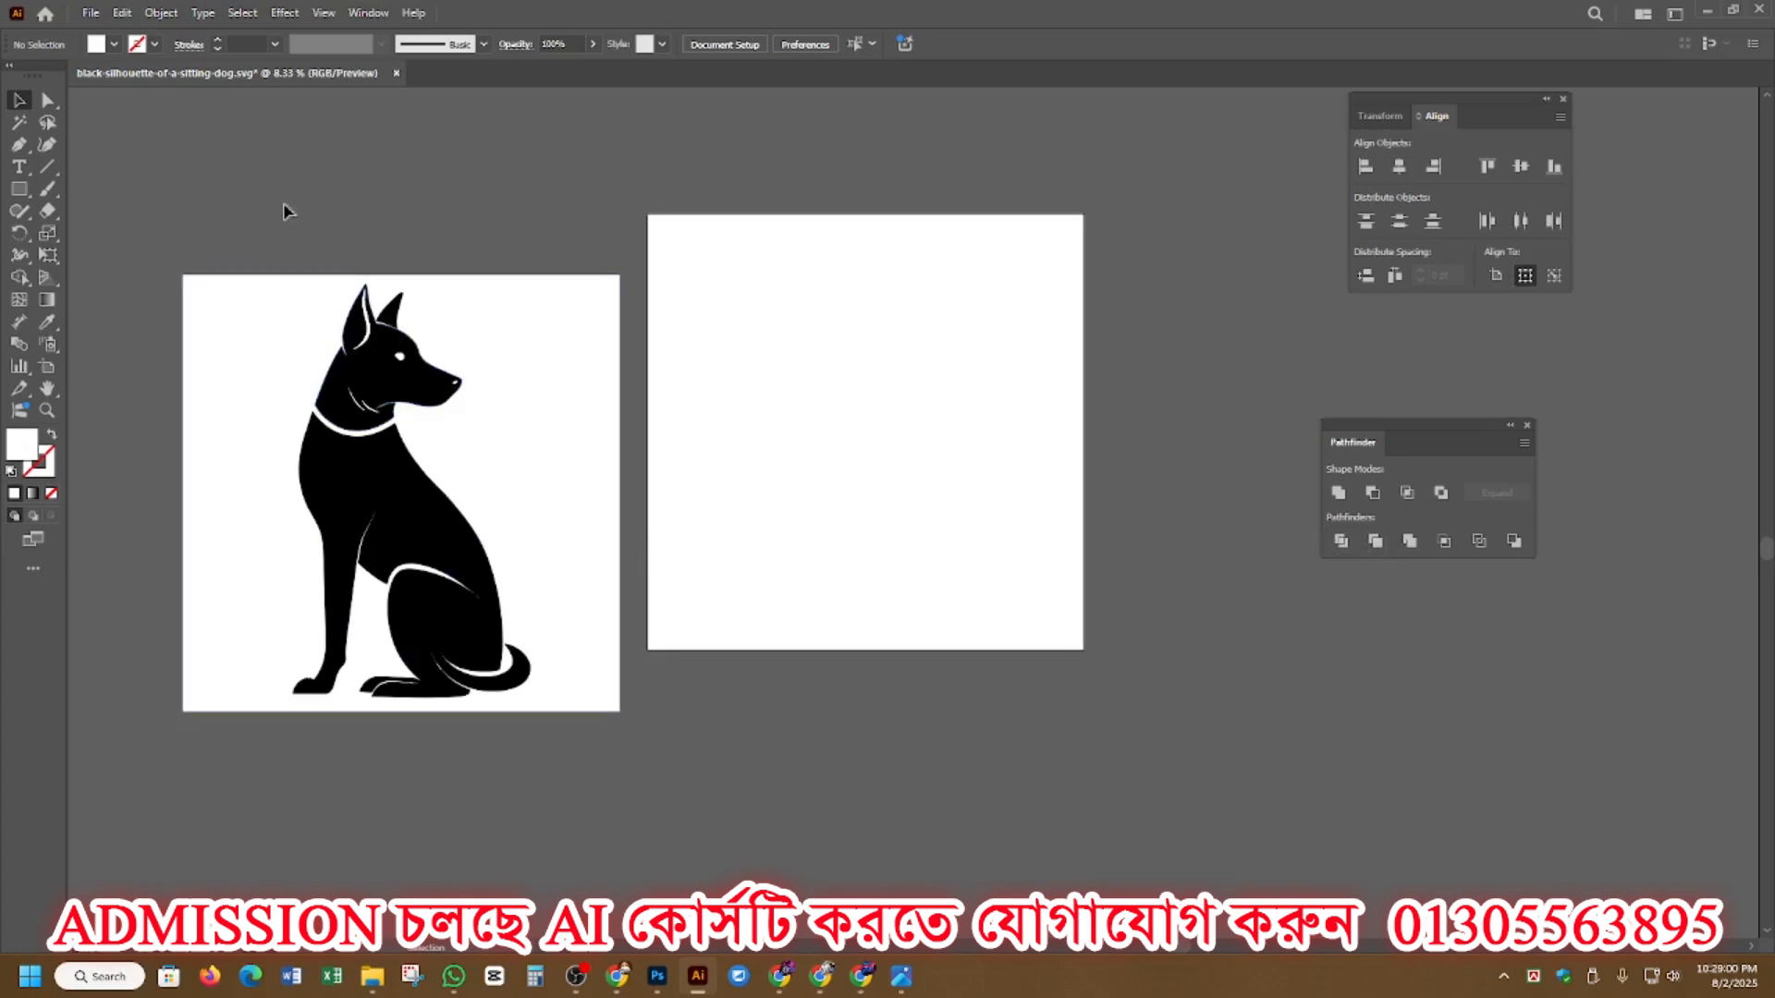
Step: Select all of the dog artwork, including its white background, and apply the Pathfinder Trim operation
{"action": "left_click_drag", "start_coordinate": [131, 233], "coordinate": [628, 745]}
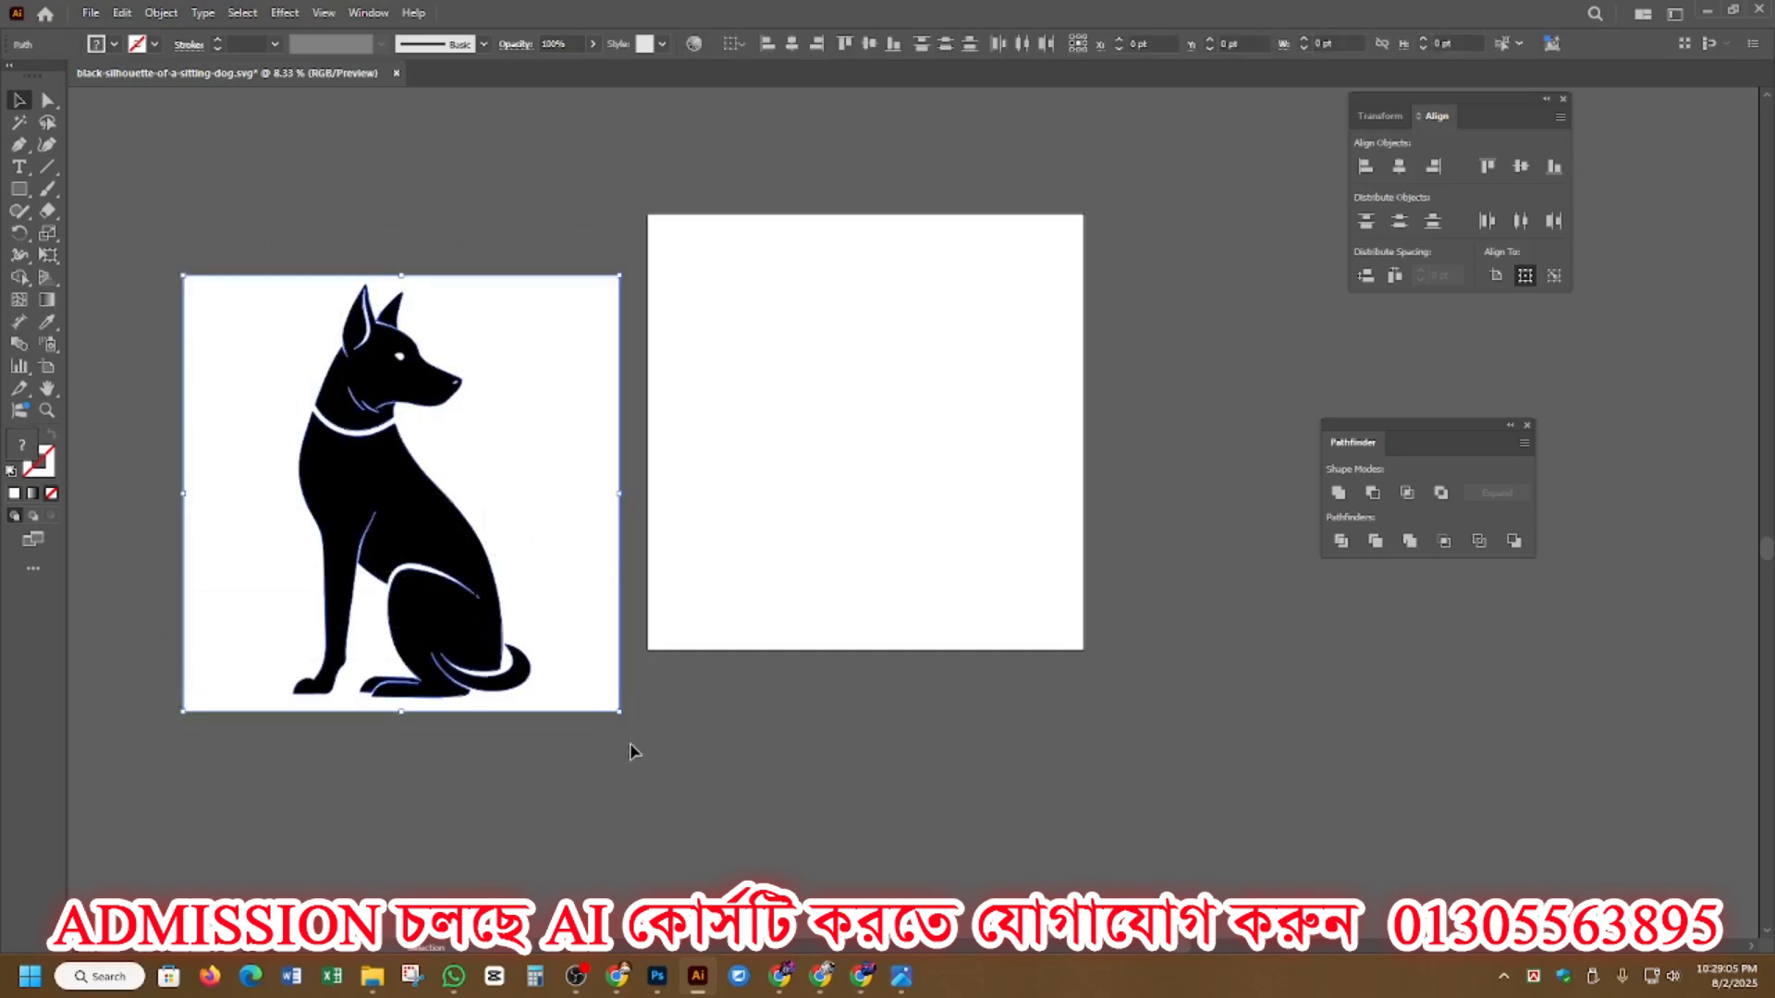
{"action": "left_click", "coordinate": [684, 728]}
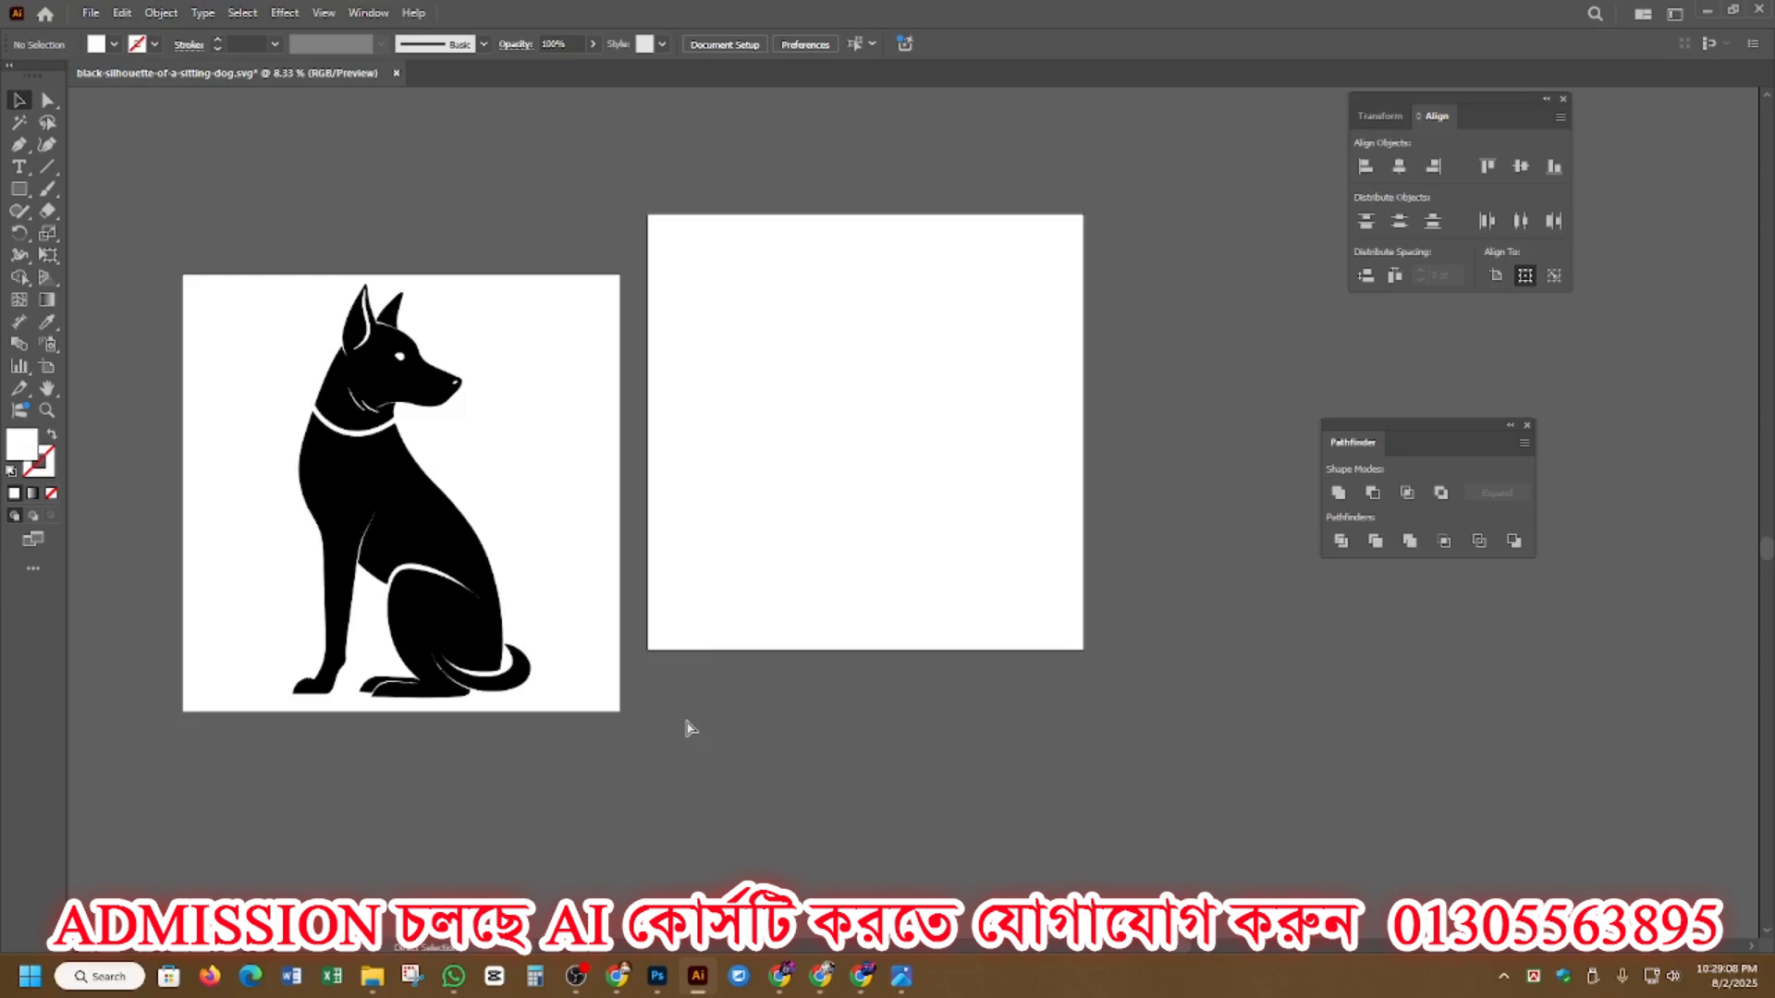
{"action": "key", "text": "ctrl+a"}
{"action": "left_click", "coordinate": [686, 712]}
{"action": "left_click_drag", "start_coordinate": [140, 249], "coordinate": [635, 725]}
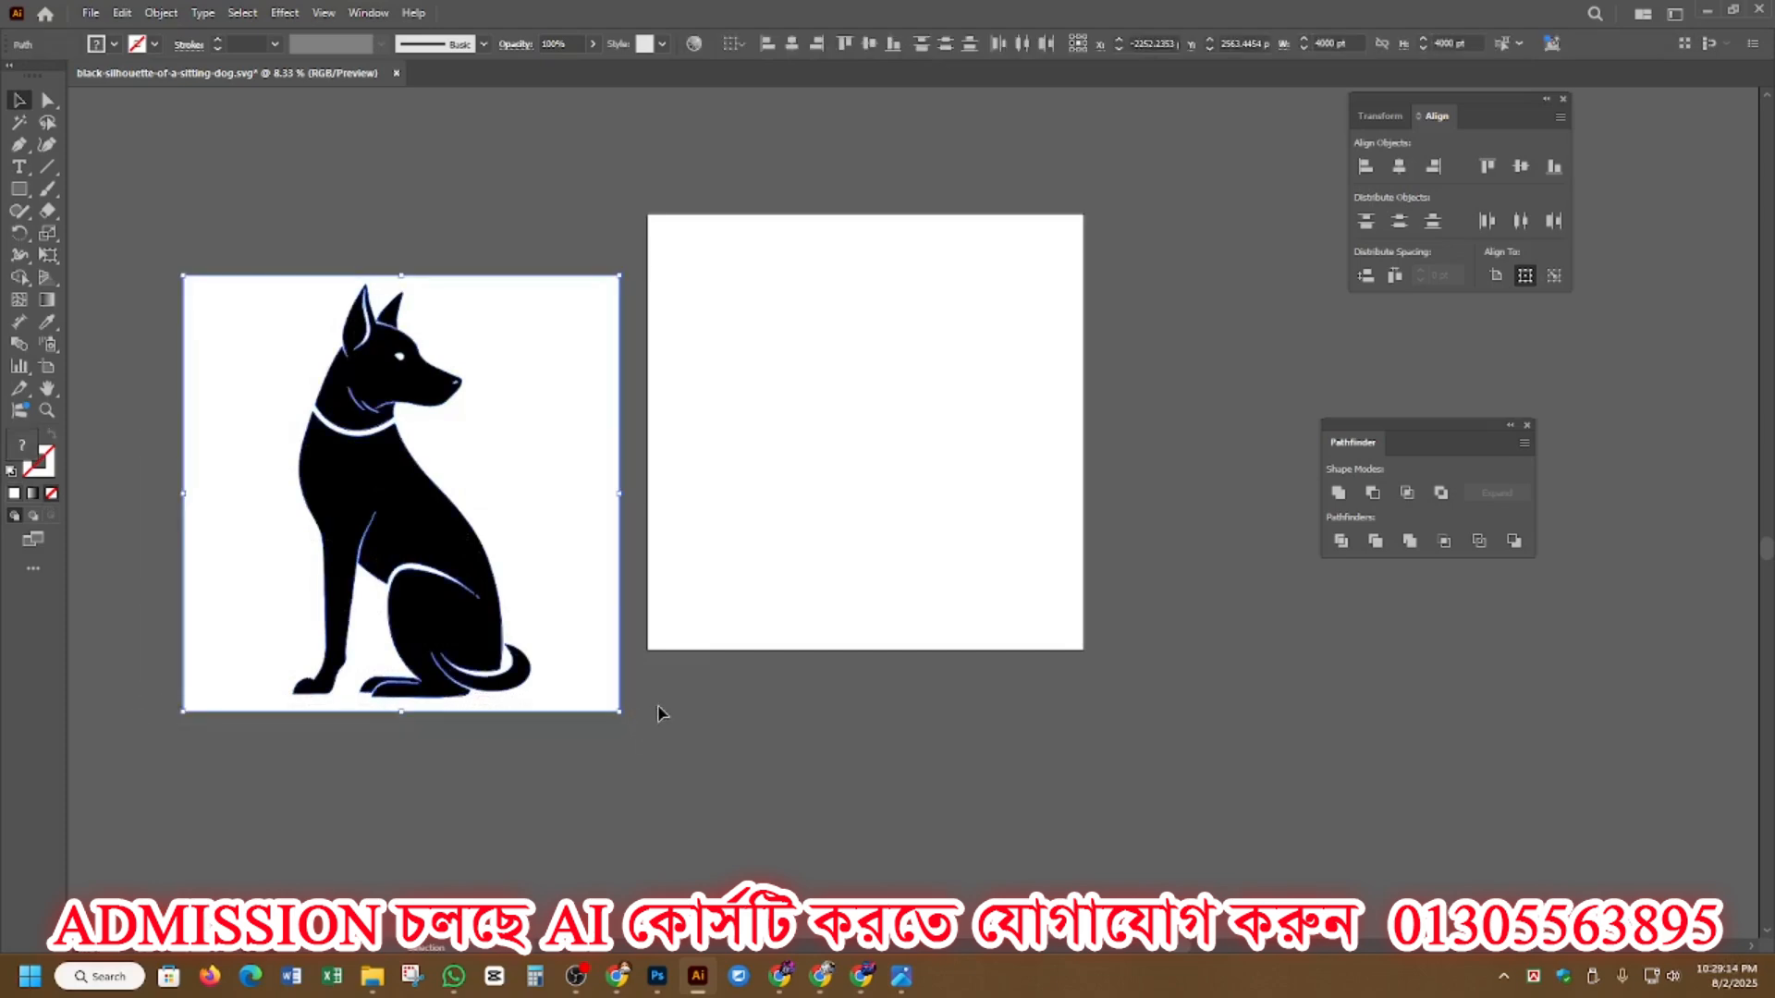
{"action": "left_click", "coordinate": [657, 712]}
{"action": "key", "text": "ctrl+a"}
{"action": "left_click", "coordinate": [1375, 542]}
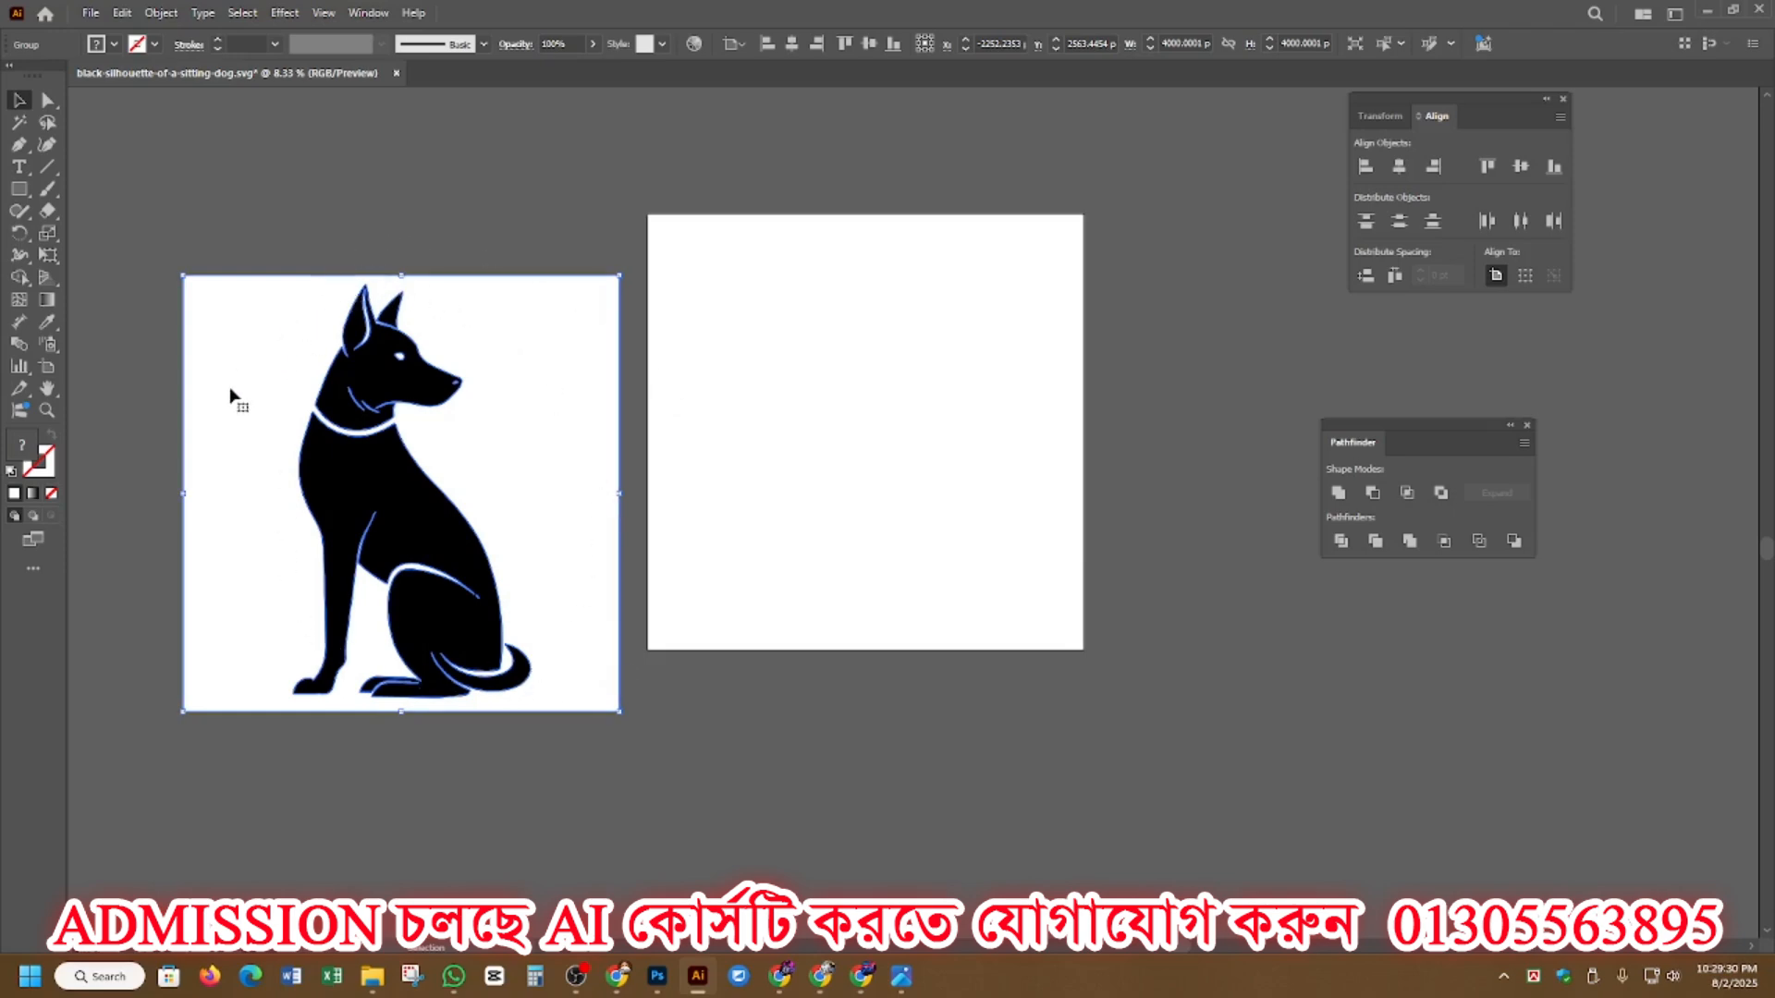
Step: Ungroup the trimmed dog artwork and deselect it
{"action": "scroll", "coordinate": [122, 353], "scroll_direction": "left", "scroll_amount": 1}
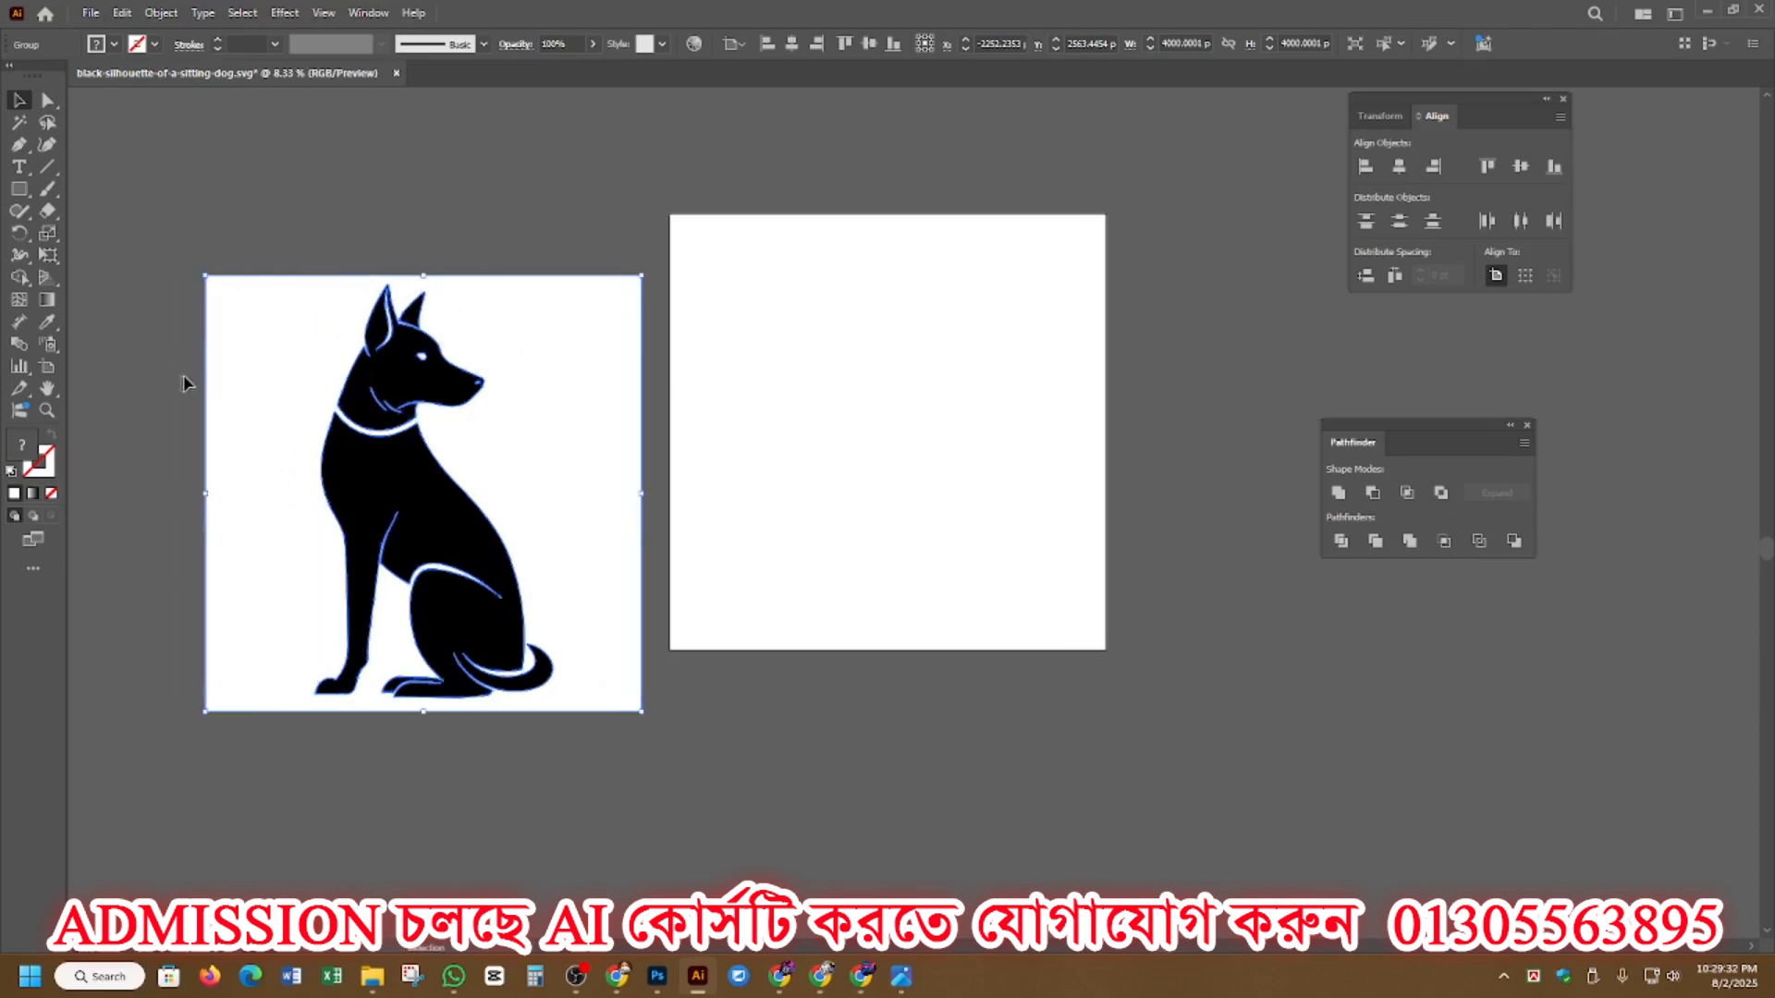
{"action": "scroll", "coordinate": [240, 370], "scroll_direction": "left", "scroll_amount": 1}
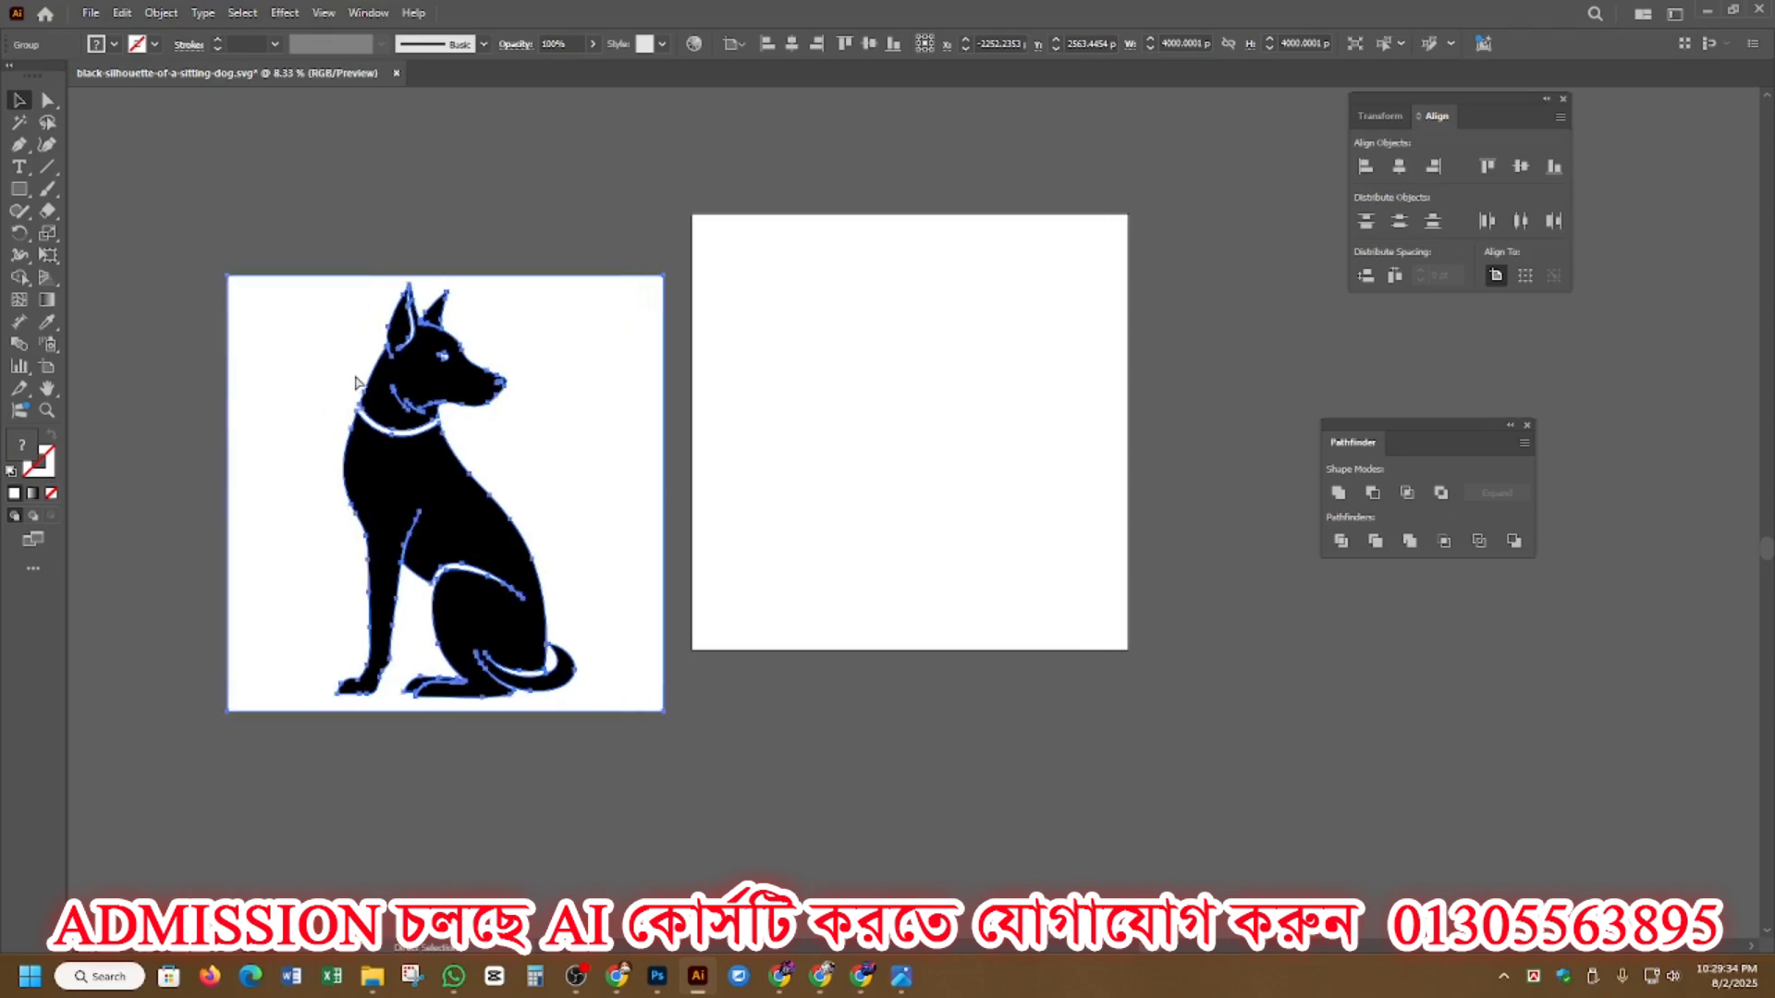
{"action": "scroll", "coordinate": [356, 383], "scroll_direction": "left", "scroll_amount": 1}
{"action": "scroll", "coordinate": [361, 383], "scroll_direction": "up", "scroll_amount": 1}
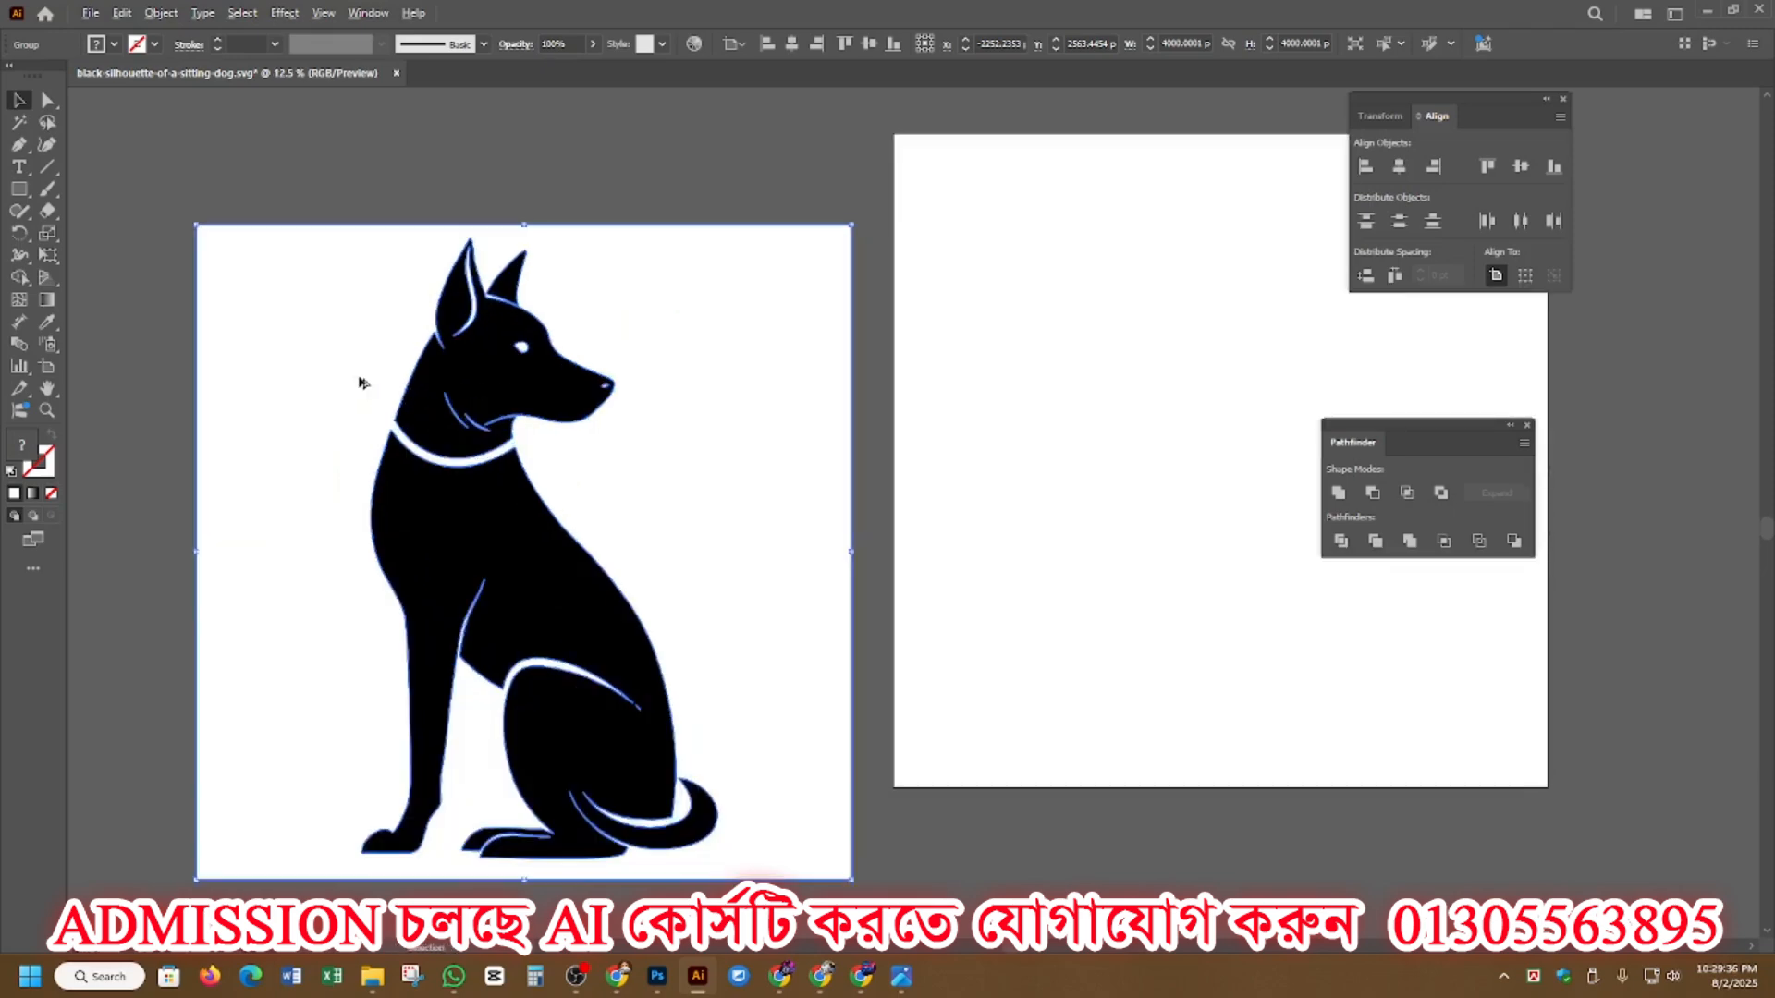
{"action": "scroll", "coordinate": [410, 377], "scroll_direction": "down", "scroll_amount": 1}
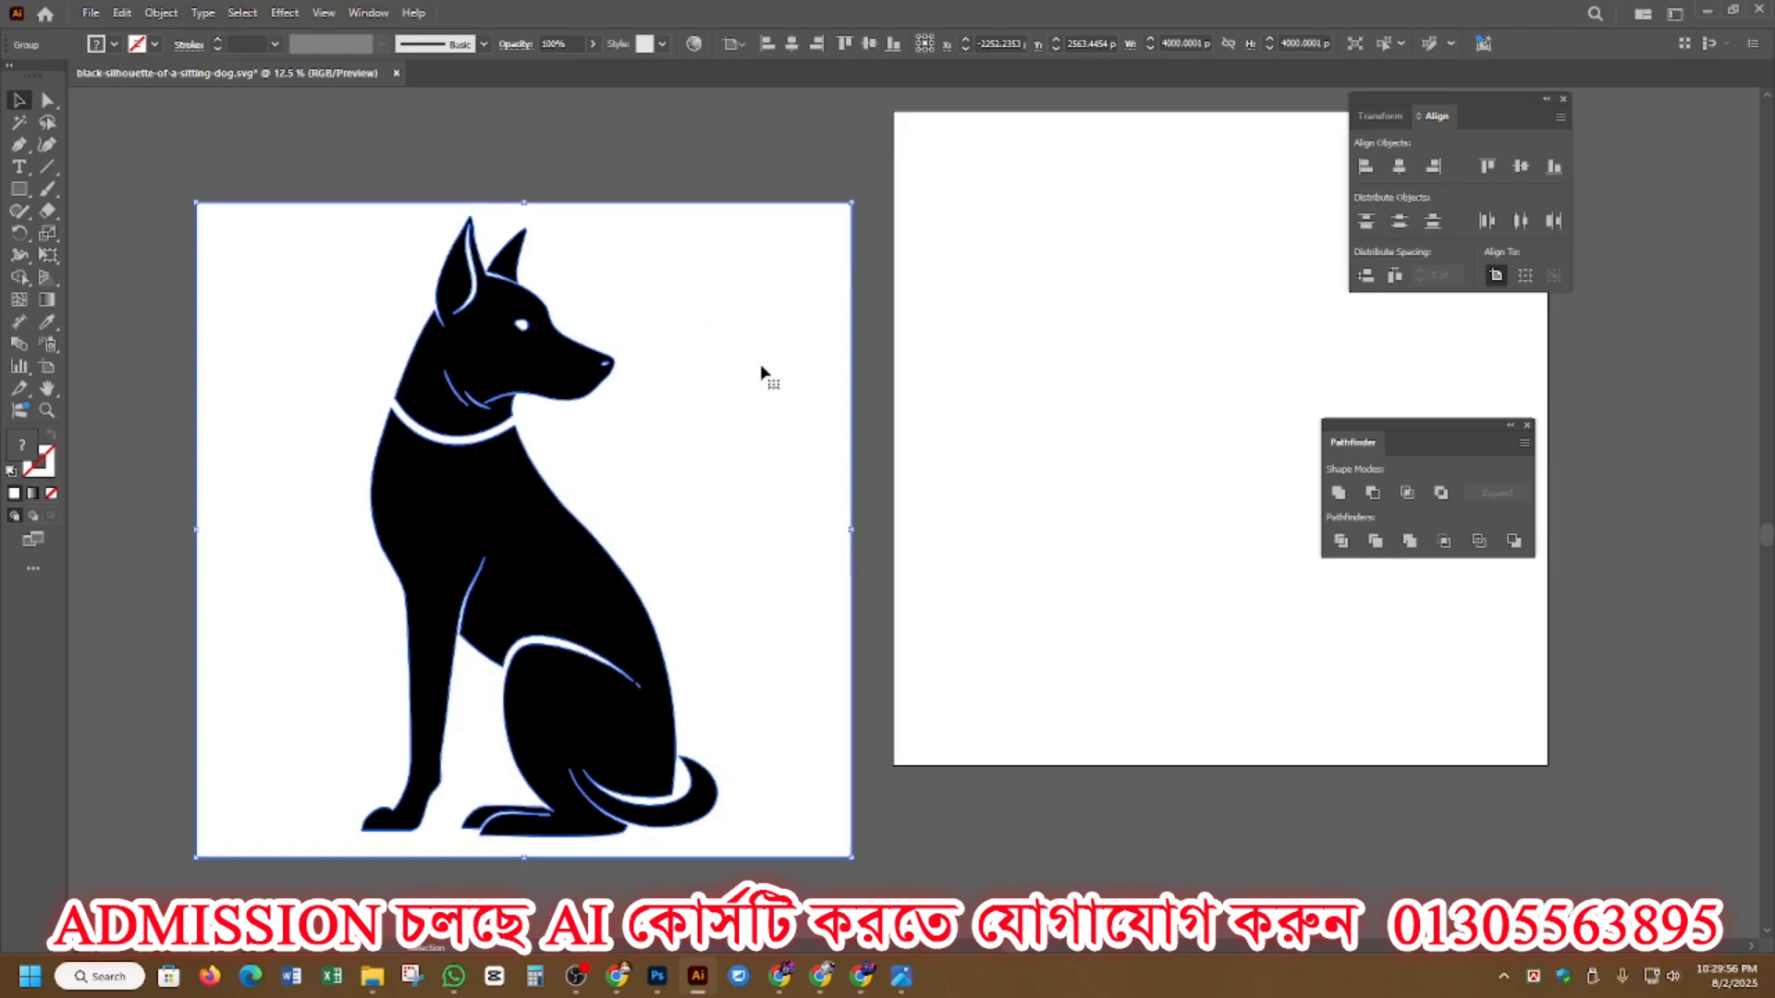
{"action": "right_click", "coordinate": [553, 356]}
{"action": "left_click", "coordinate": [636, 594]}
{"action": "left_click", "coordinate": [758, 474]}
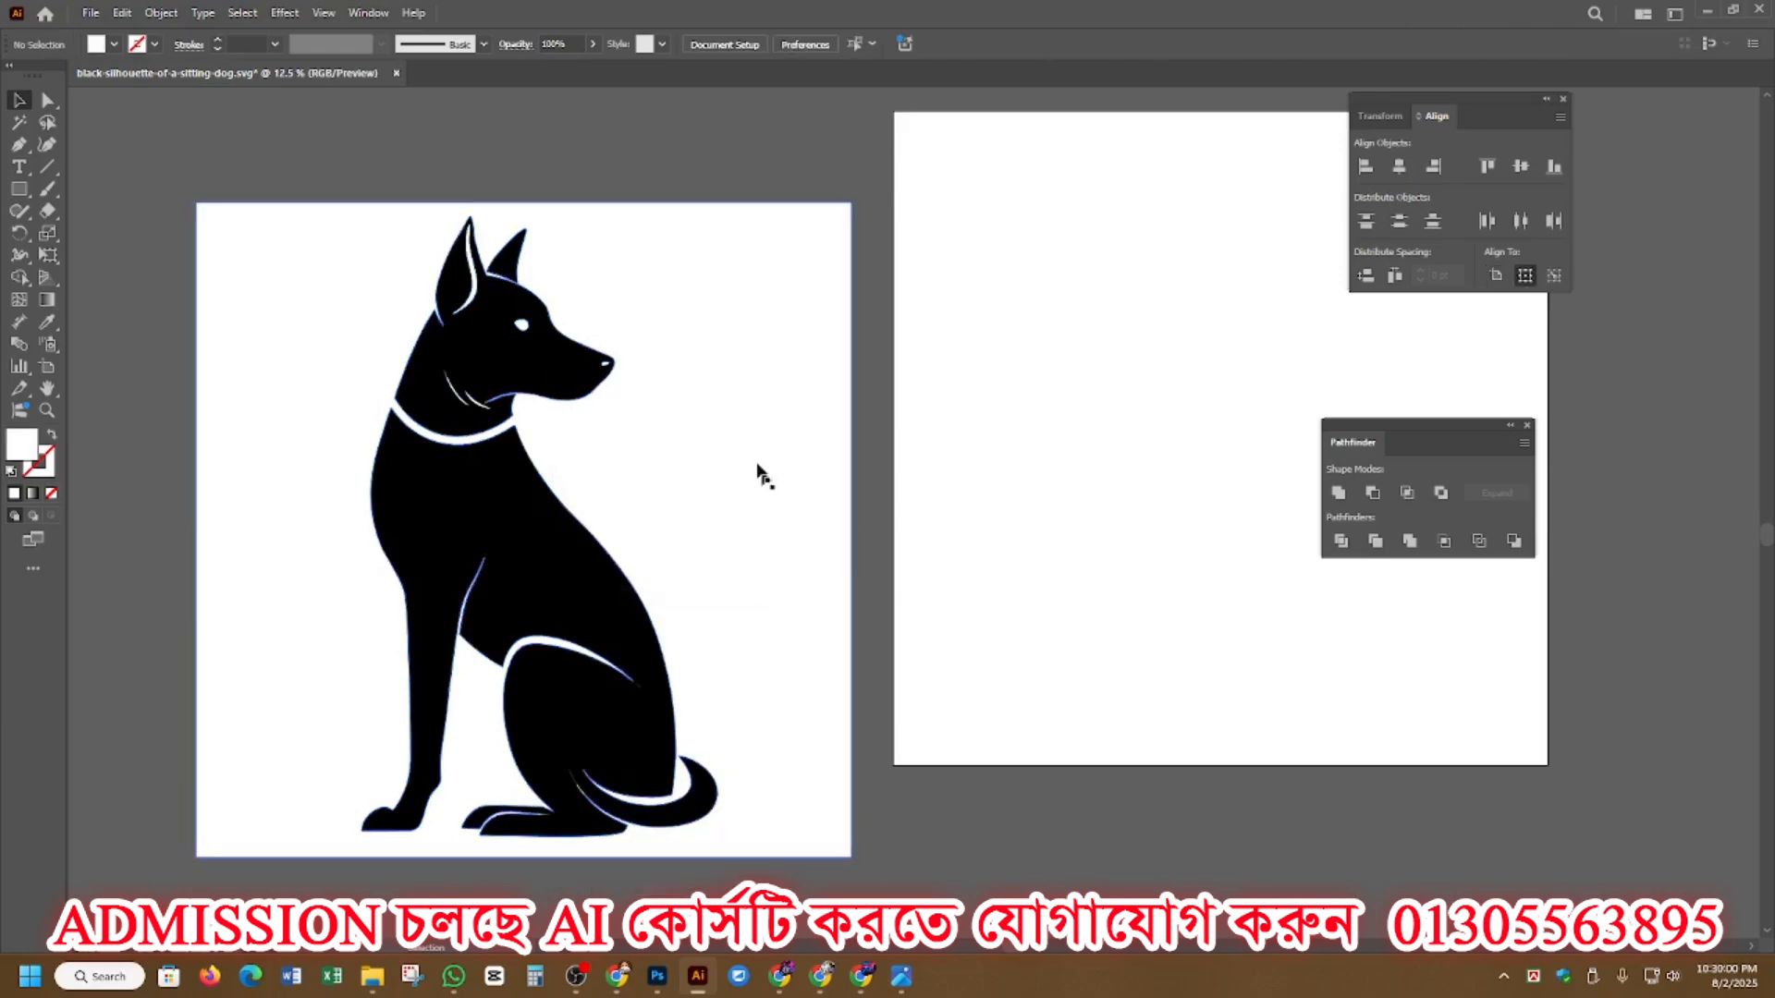
Step: Pull the white background shape away from the dog silhouette and delete it
{"action": "left_click_drag", "start_coordinate": [723, 421], "coordinate": [345, 190]}
{"action": "key", "text": "ctrl+minus"}
{"action": "key", "text": "ctrl+minus"}
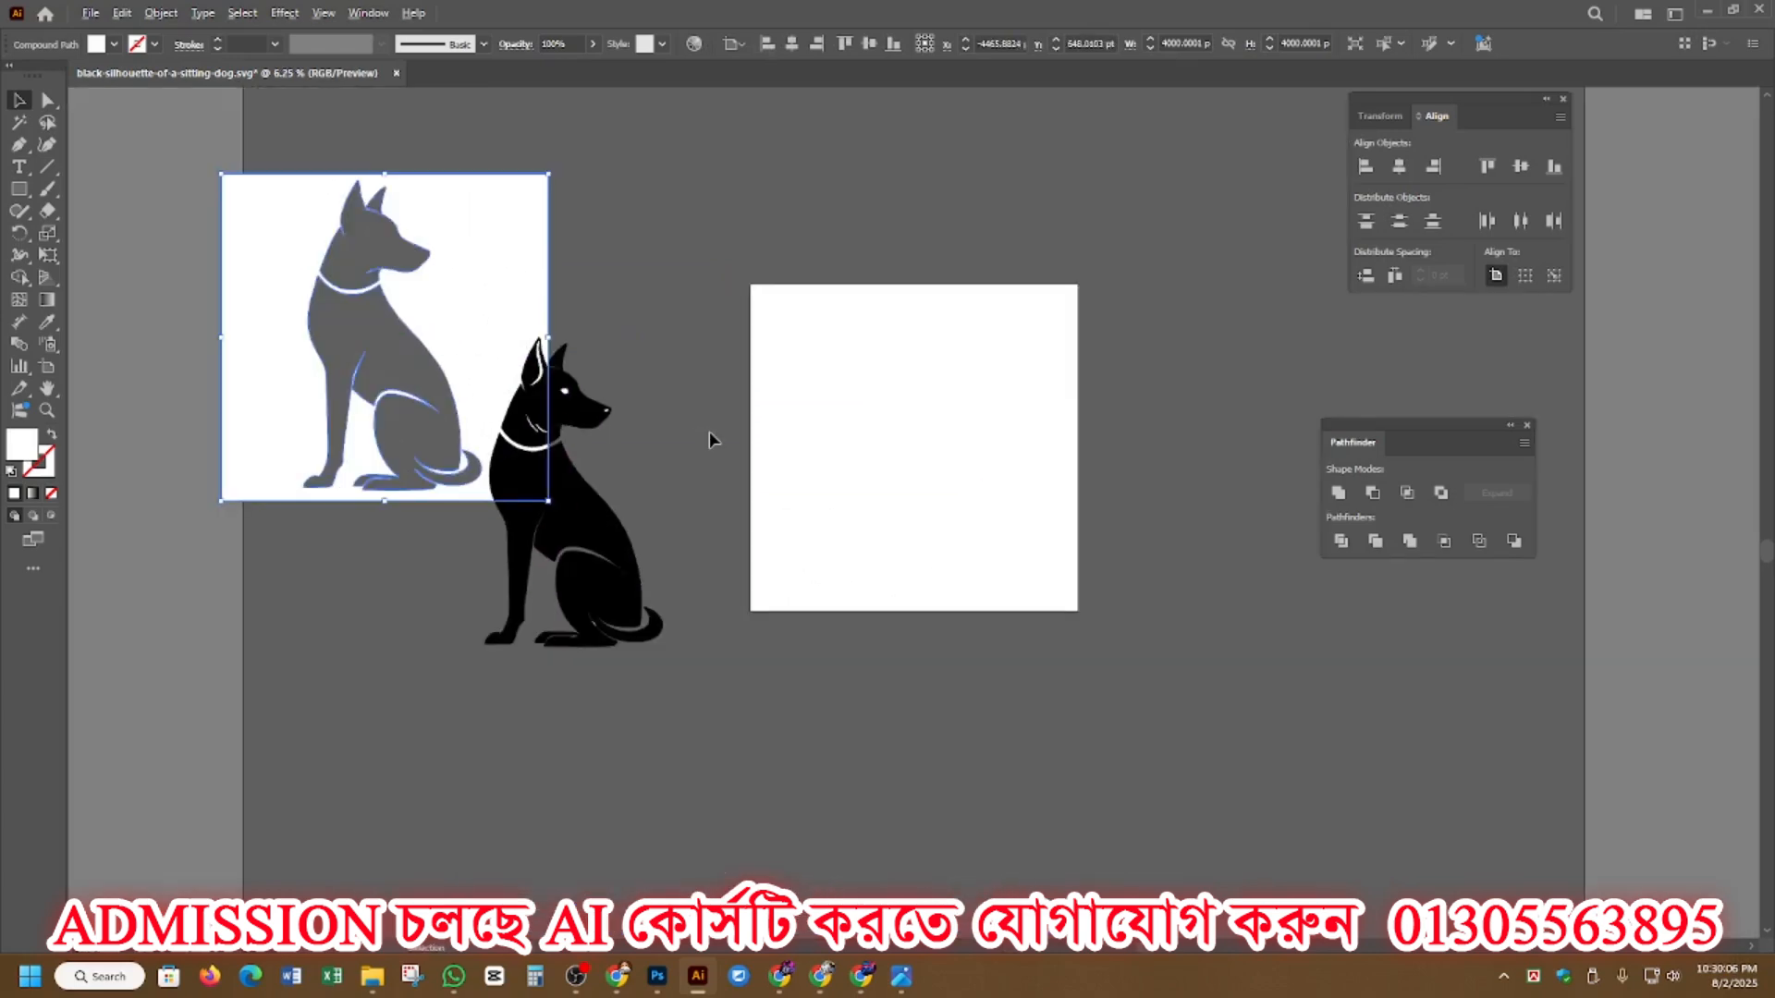
{"action": "left_click_drag", "start_coordinate": [460, 312], "coordinate": [551, 194]}
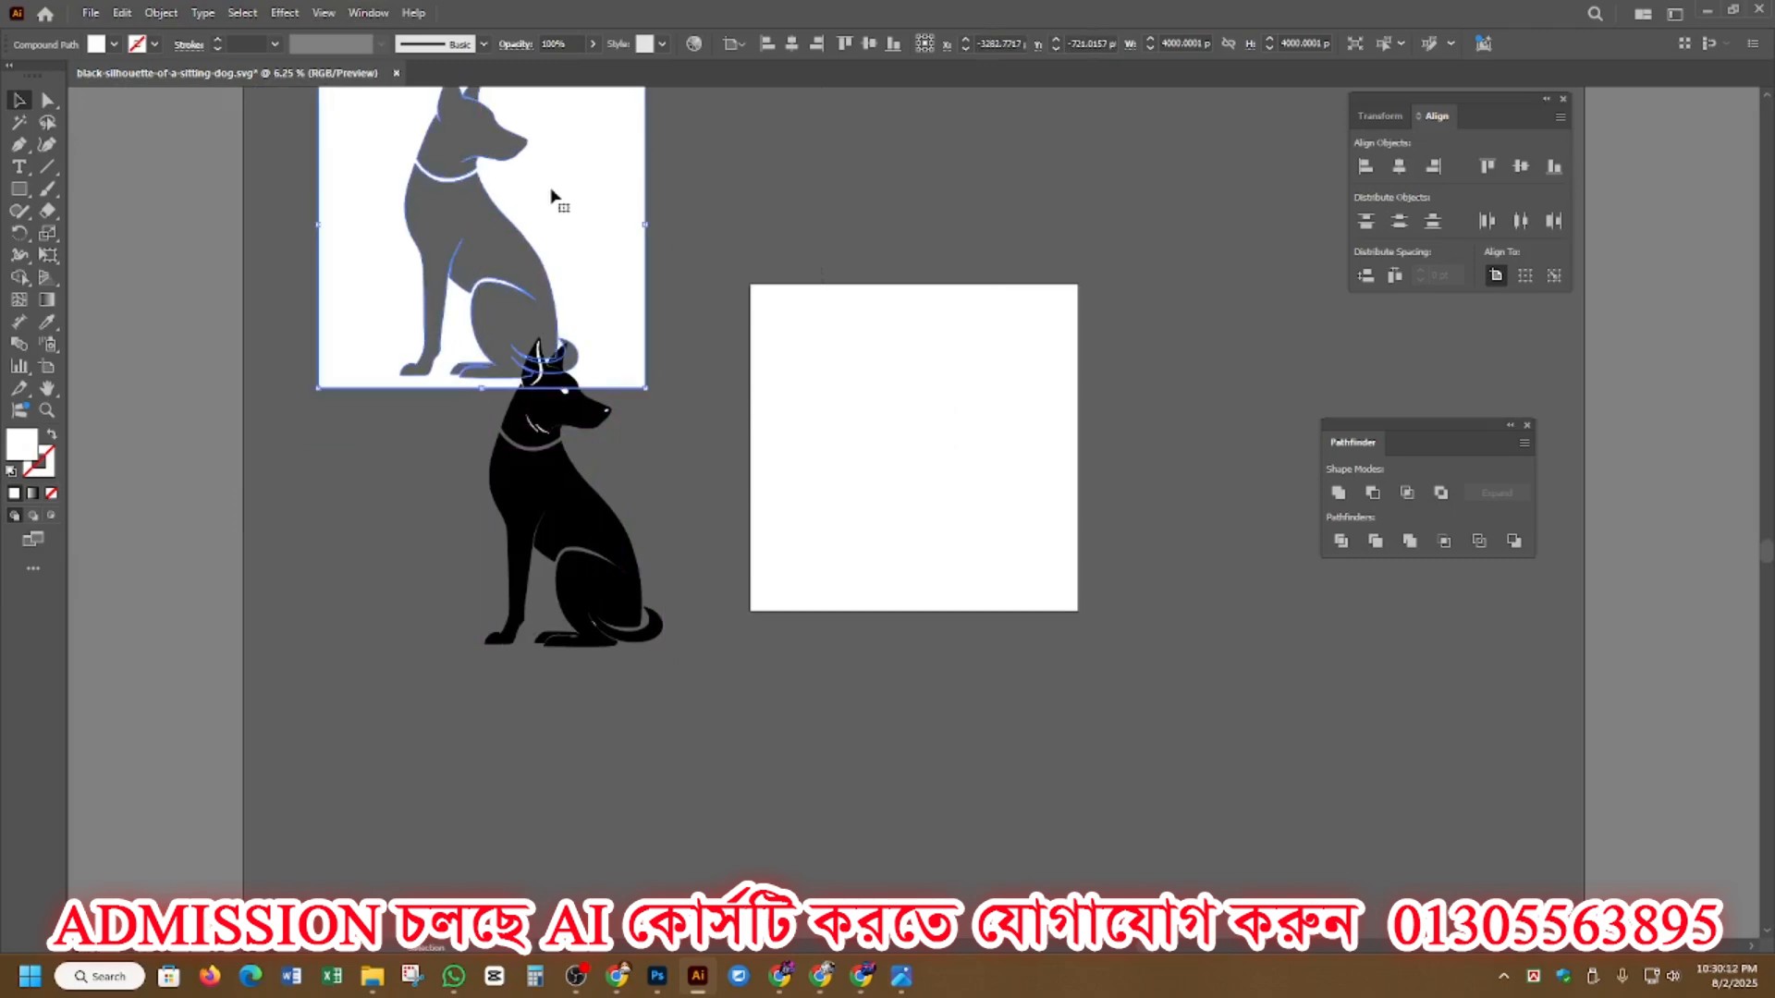
{"action": "key", "text": "Delete"}
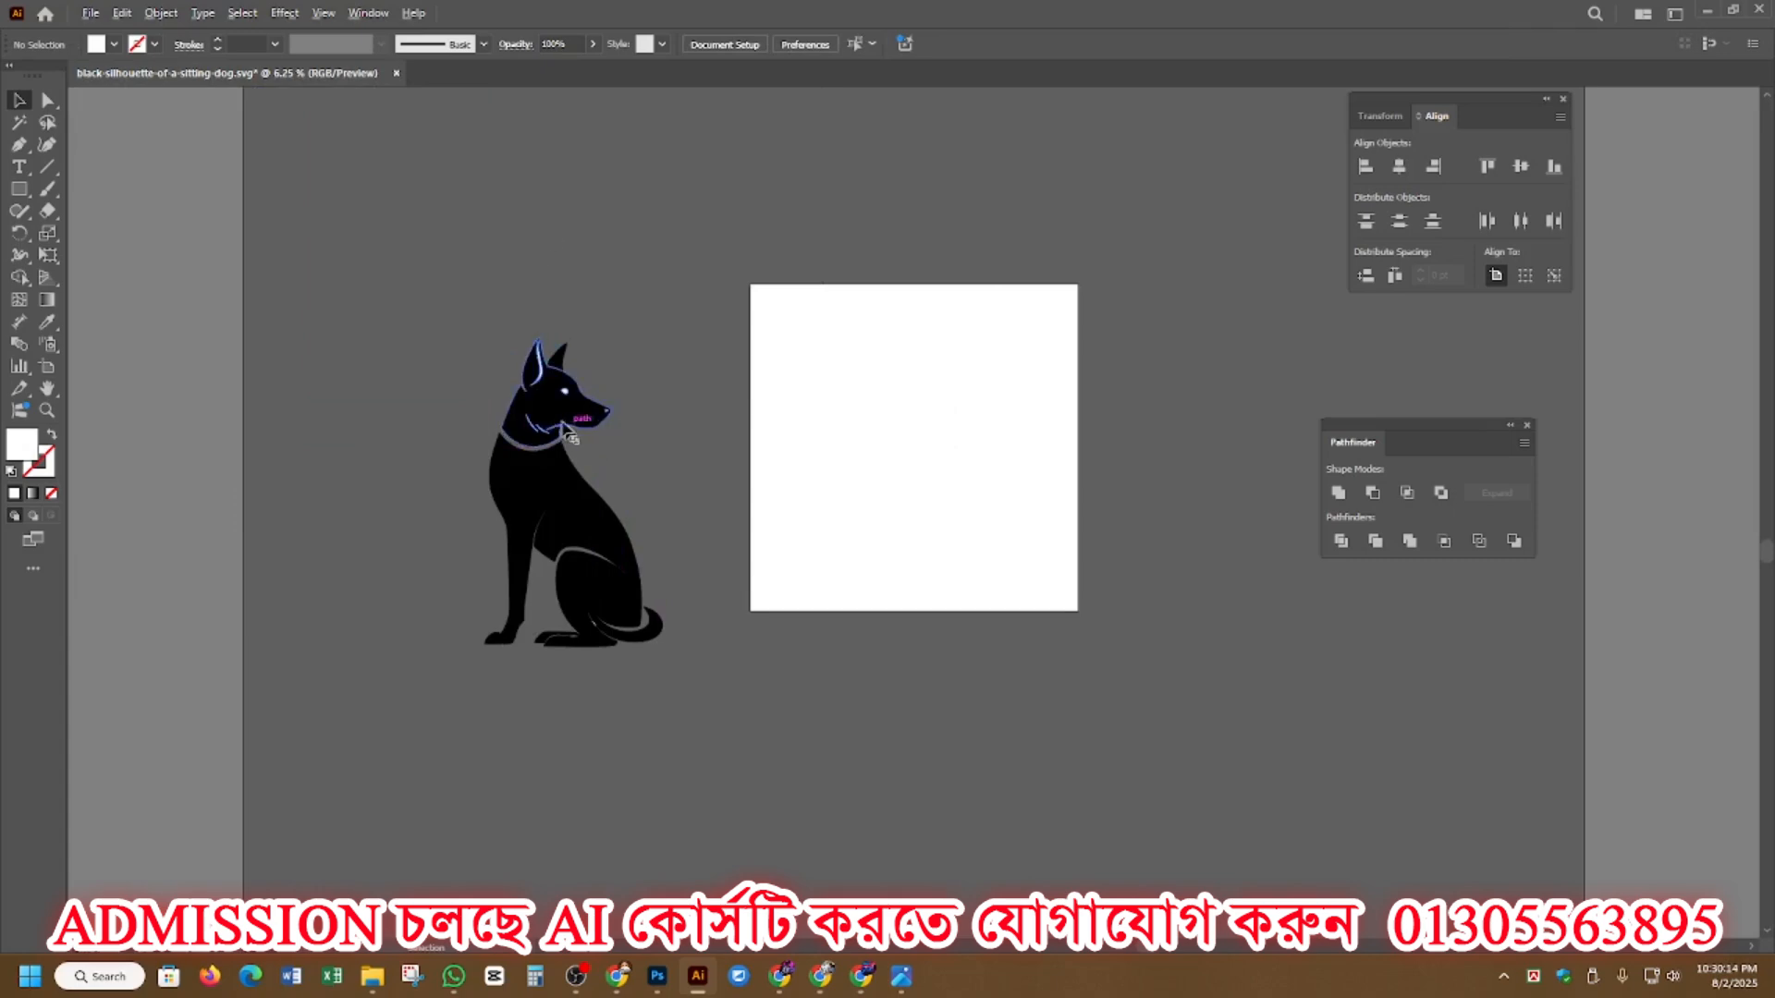
Step: Delete the white ear stripe, eye, nose highlight and both neck lines from the dog's head one by one
{"action": "scroll", "coordinate": [543, 377], "scroll_direction": "up", "scroll_amount": 5}
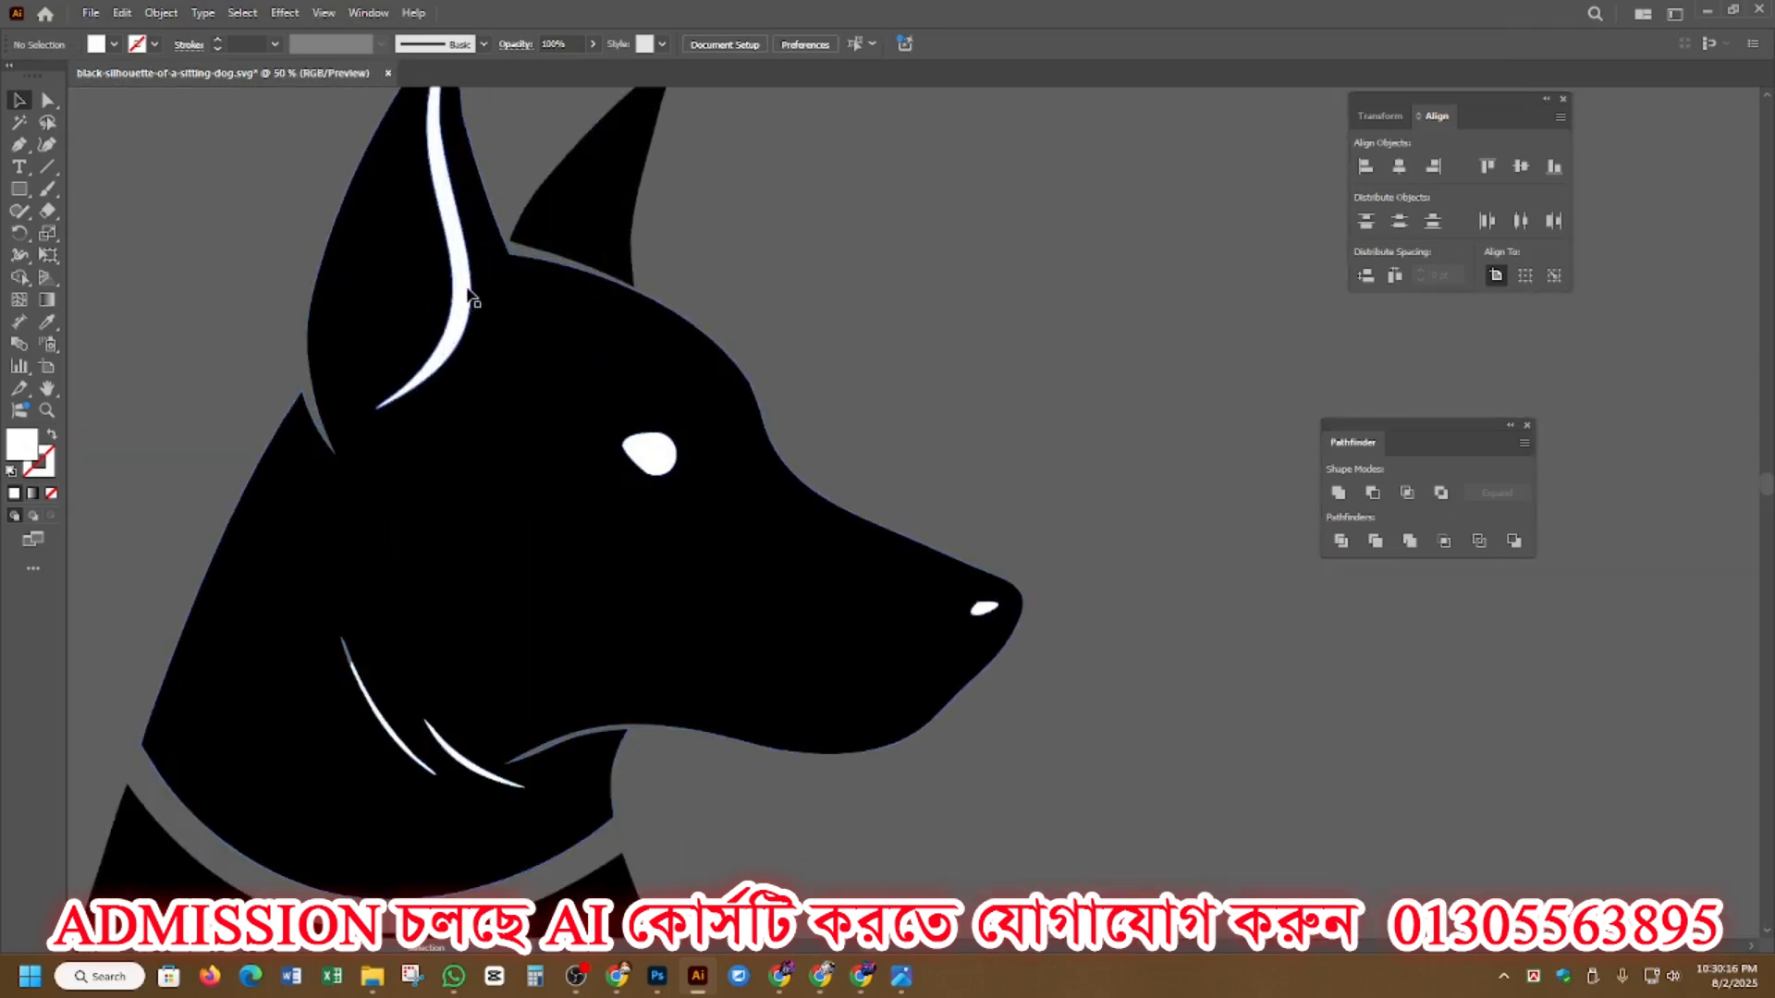
{"action": "left_click", "coordinate": [469, 294]}
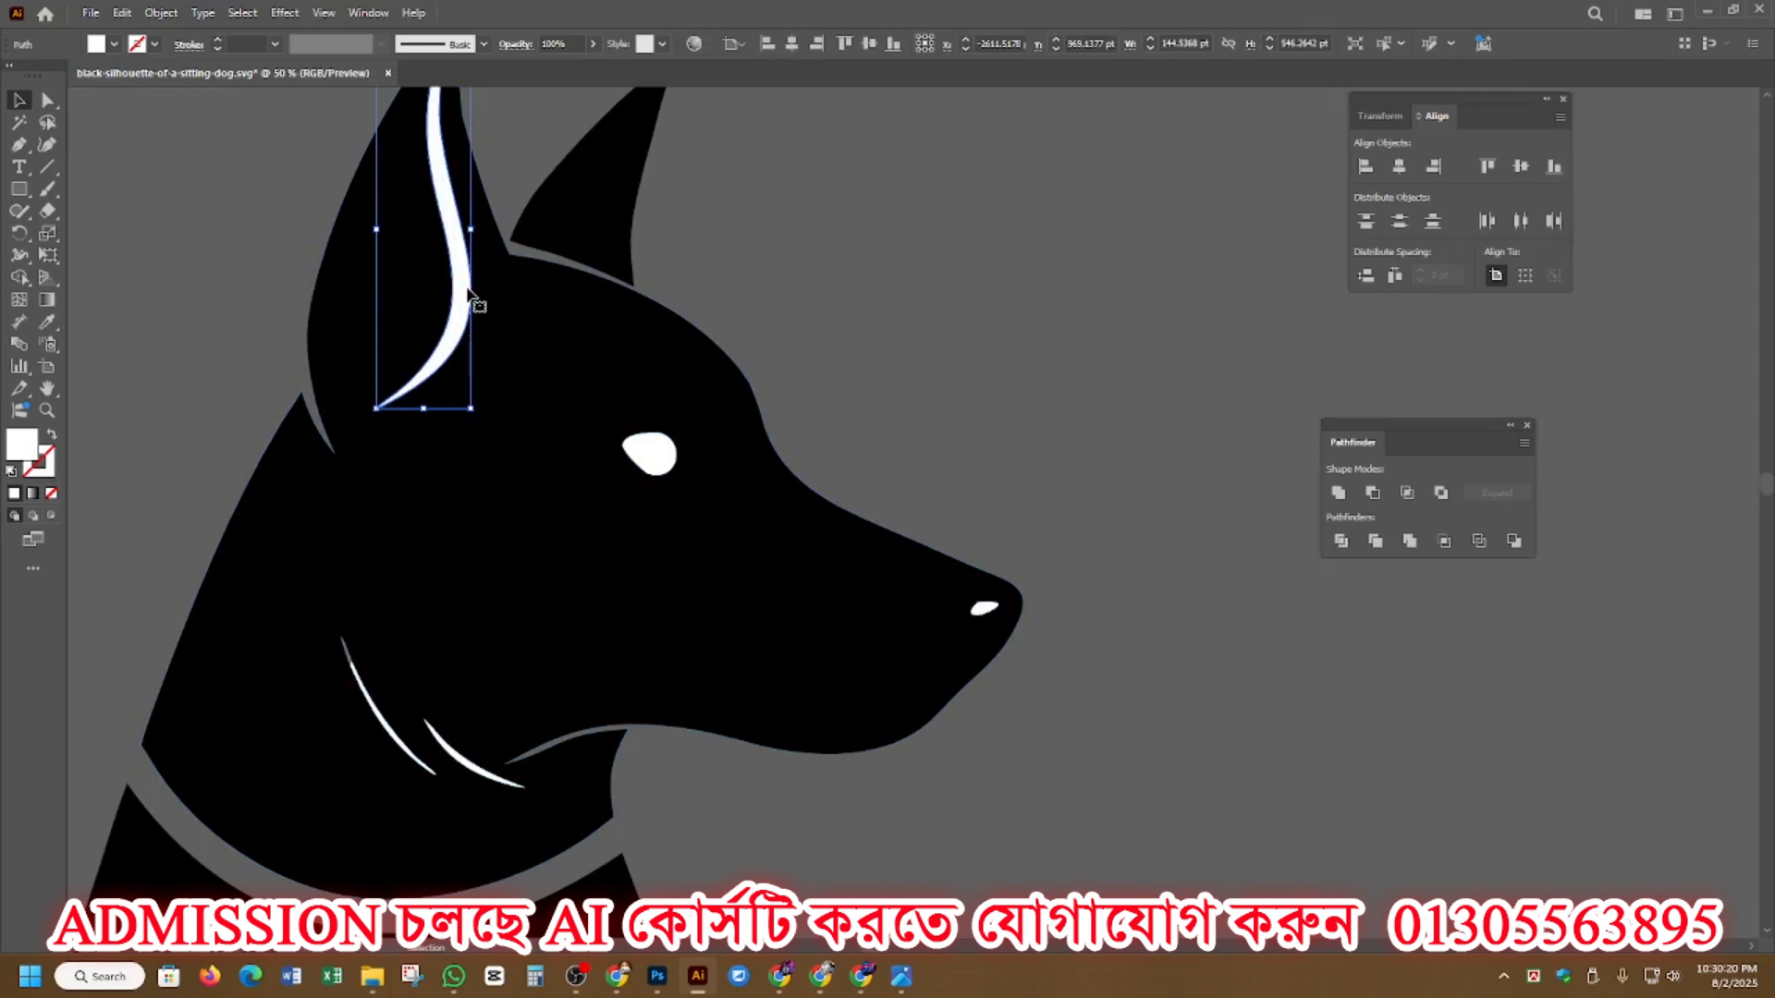
{"action": "key", "text": "Delete"}
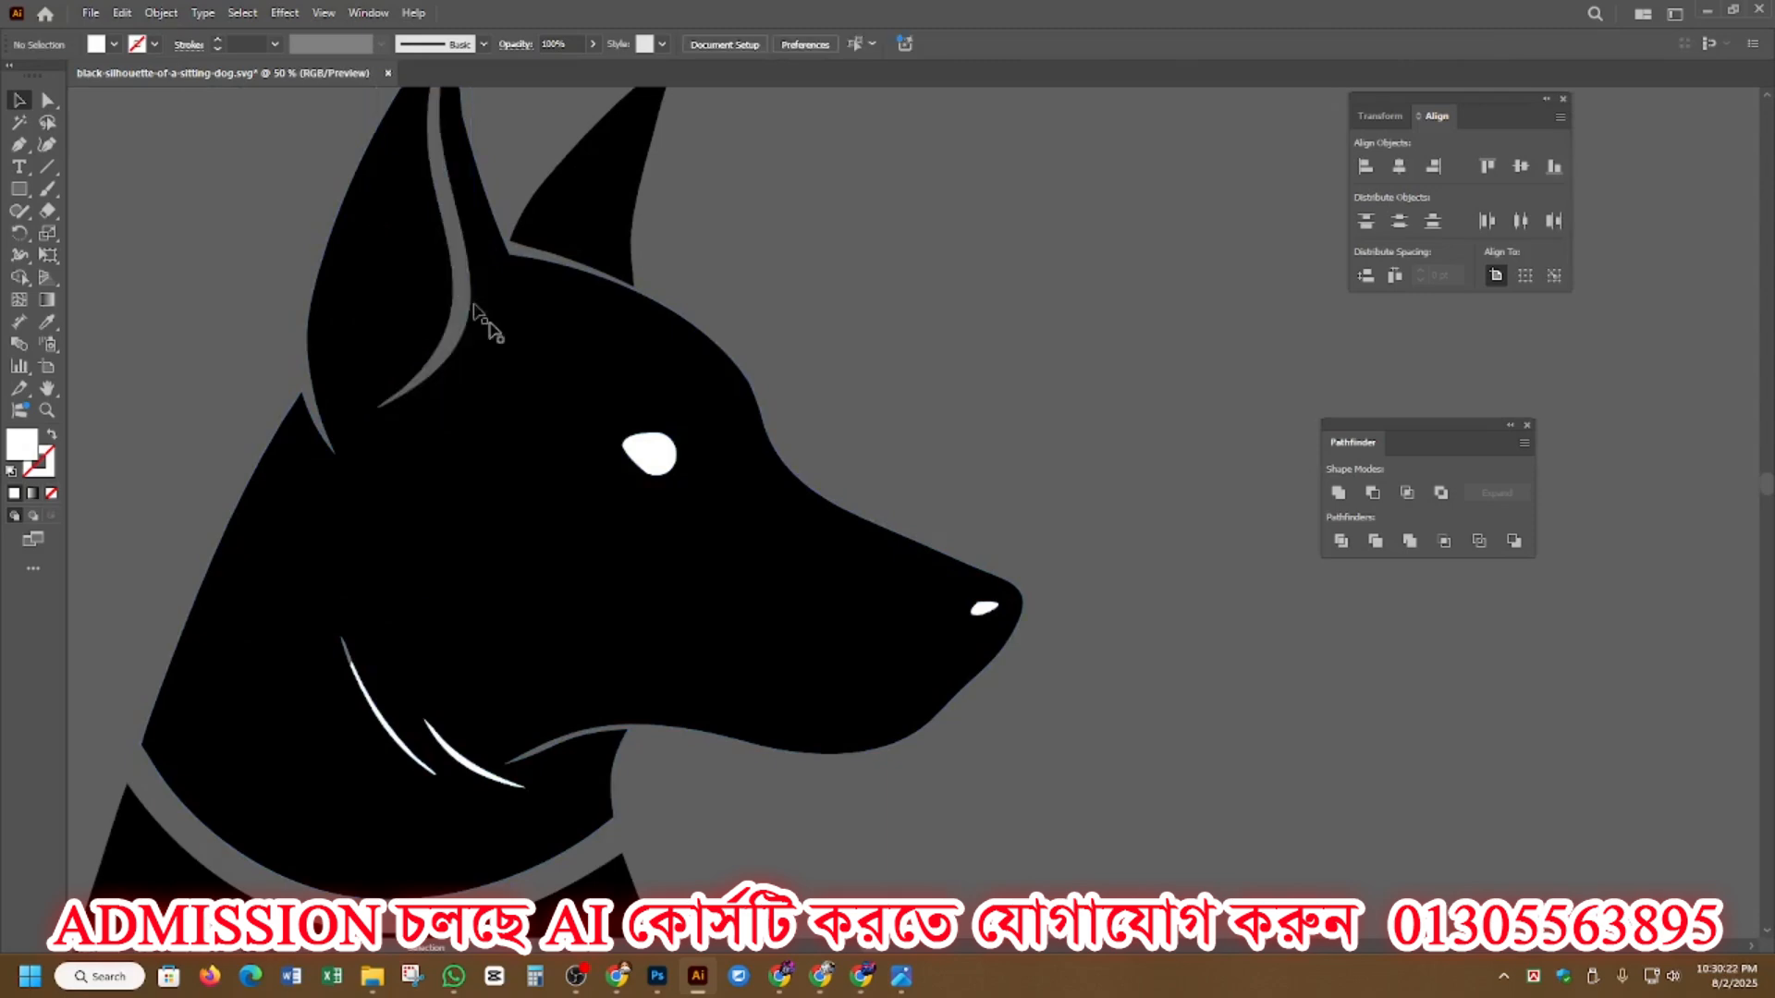
{"action": "left_click", "coordinate": [653, 457]}
{"action": "key", "text": "Delete"}
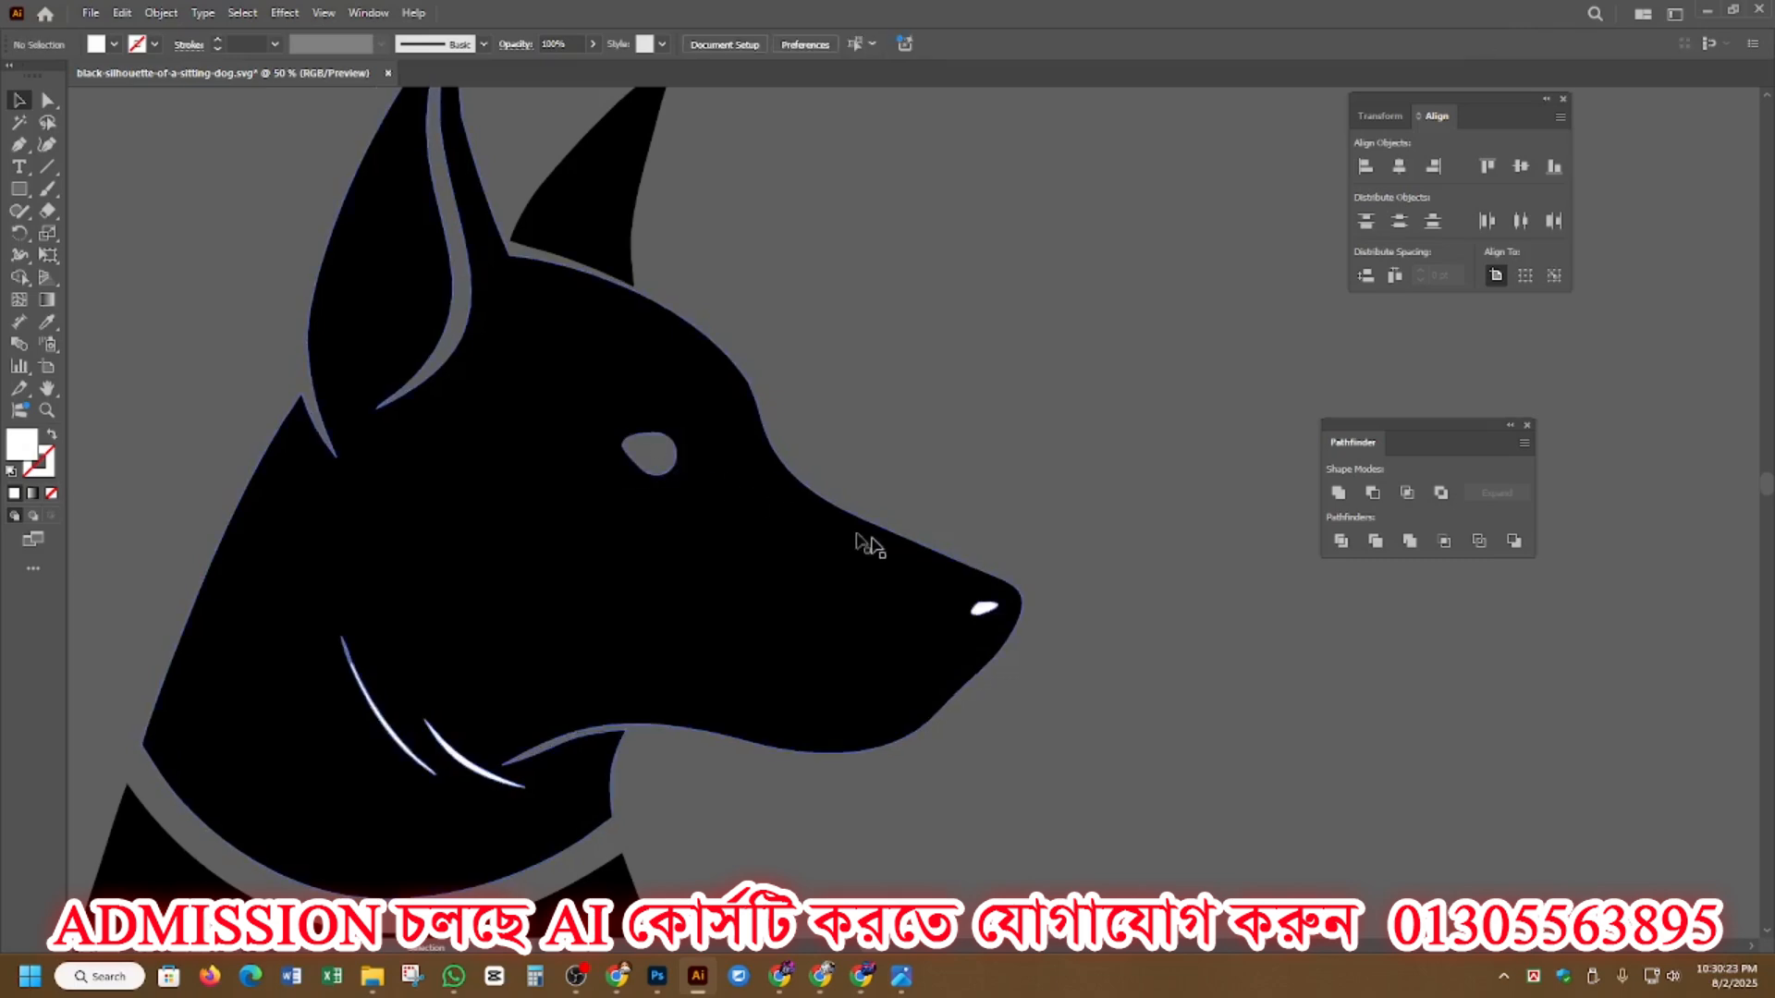
{"action": "left_click", "coordinate": [981, 607]}
{"action": "key", "text": "Delete"}
{"action": "left_click", "coordinate": [458, 756]}
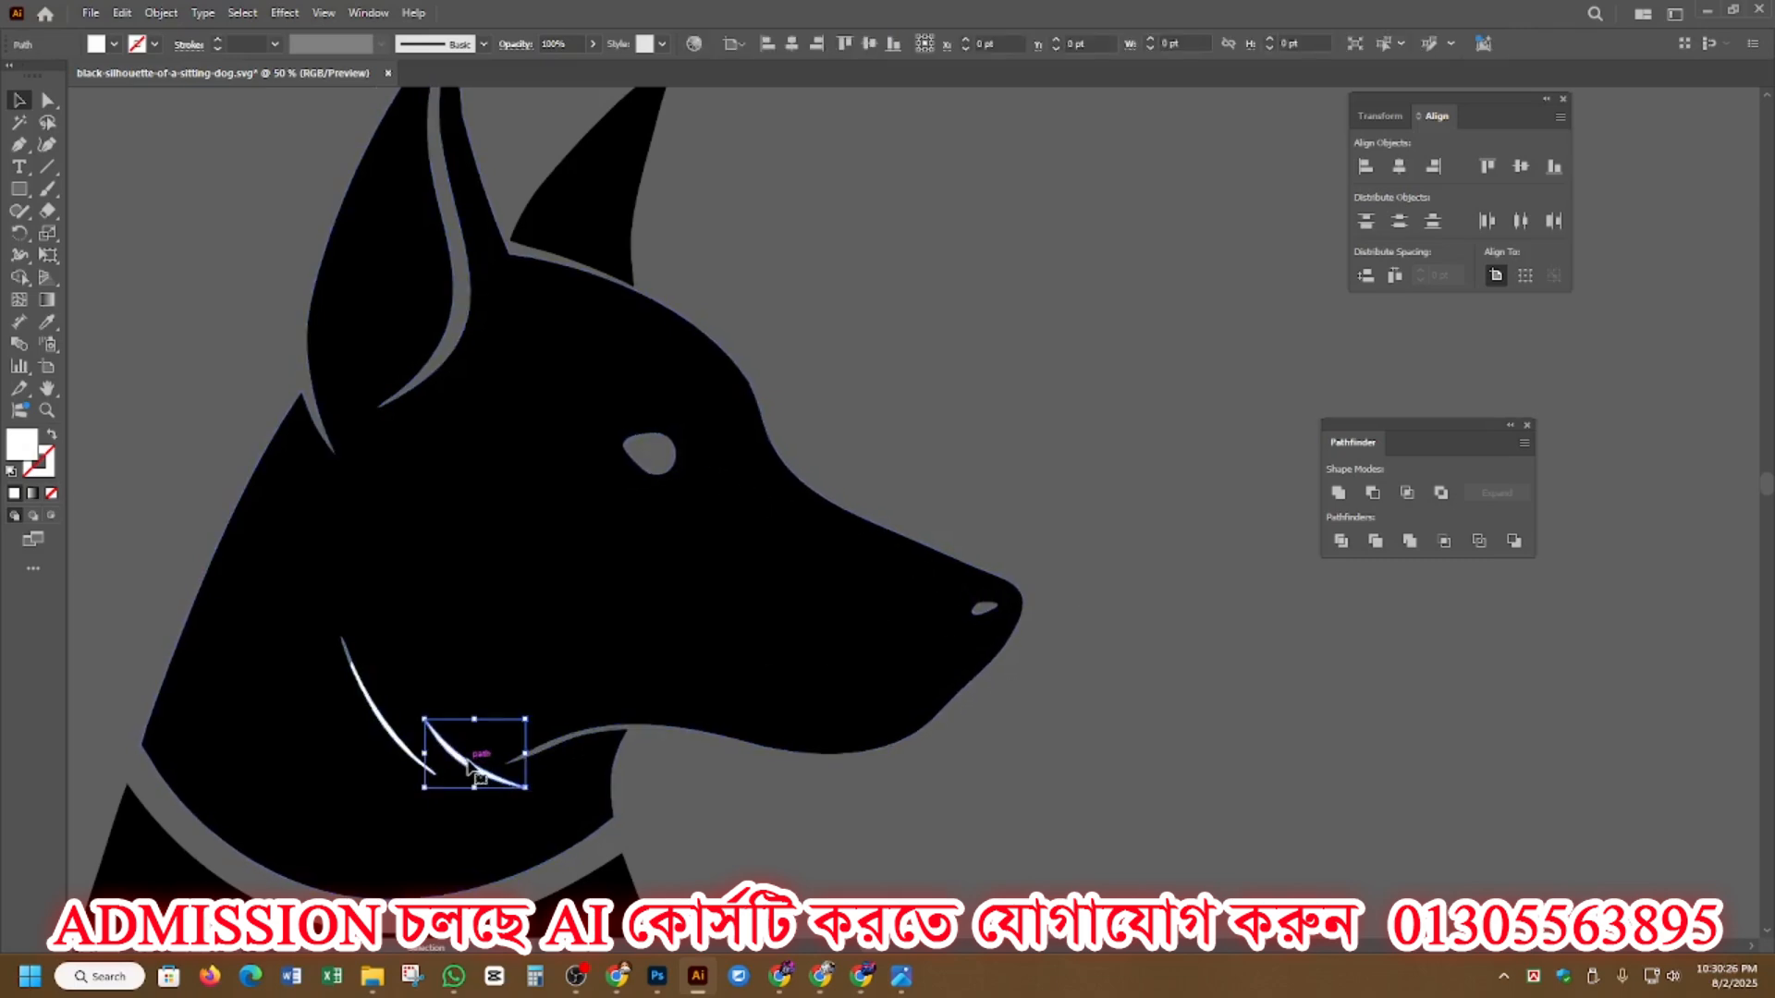
{"action": "key", "text": "Delete"}
{"action": "left_click", "coordinate": [394, 727]}
{"action": "key", "text": "Delete"}
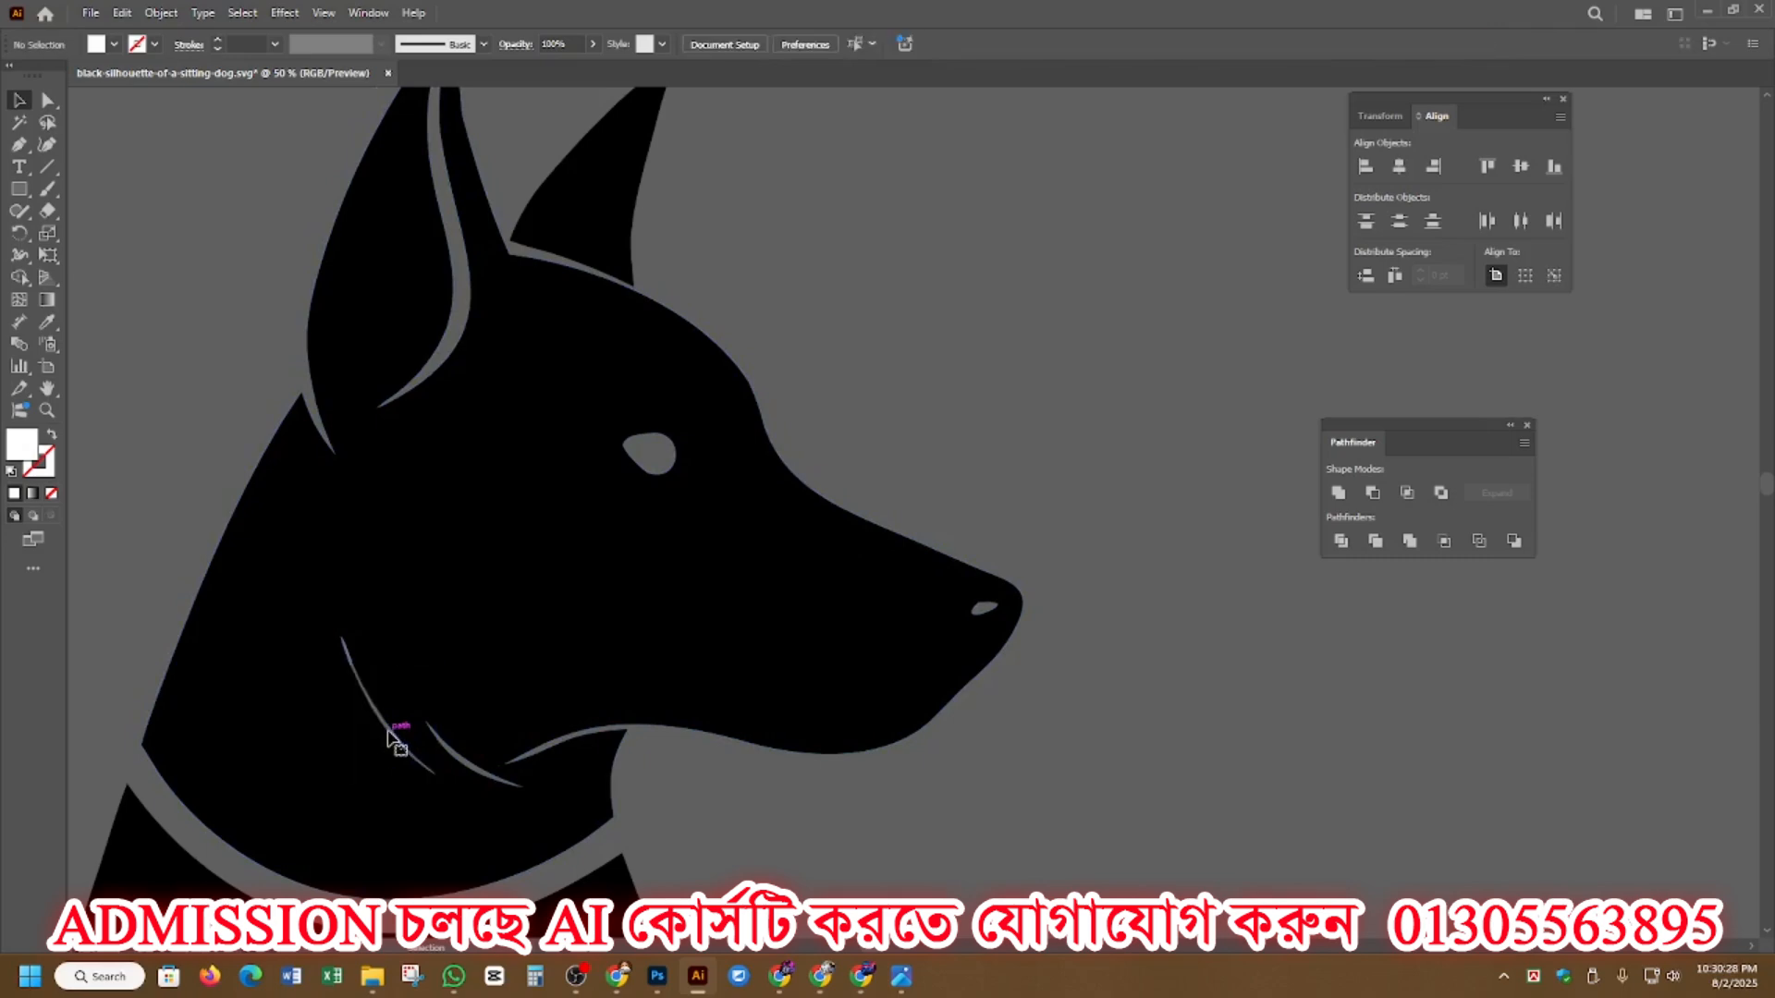
Step: Undo the deletions of the white head details and background, and the moves of the background shape
{"action": "scroll", "coordinate": [601, 469], "scroll_direction": "down", "scroll_amount": 4}
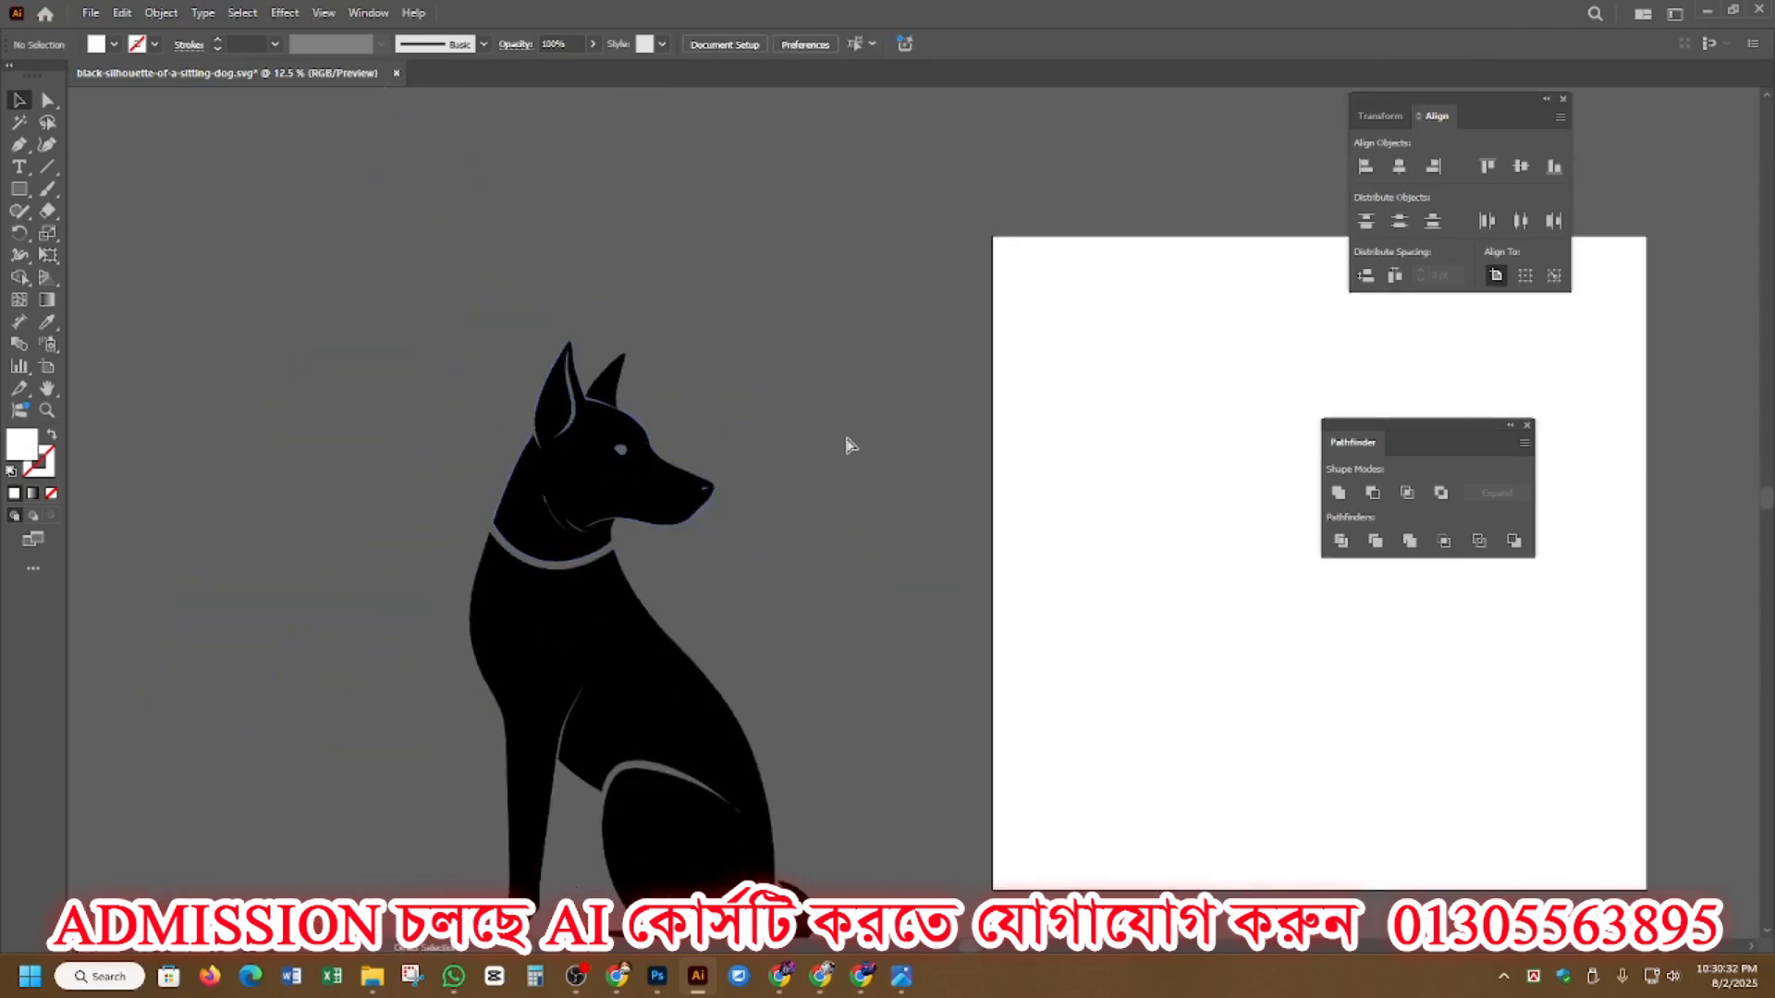
{"action": "key", "text": "ctrl+v"}
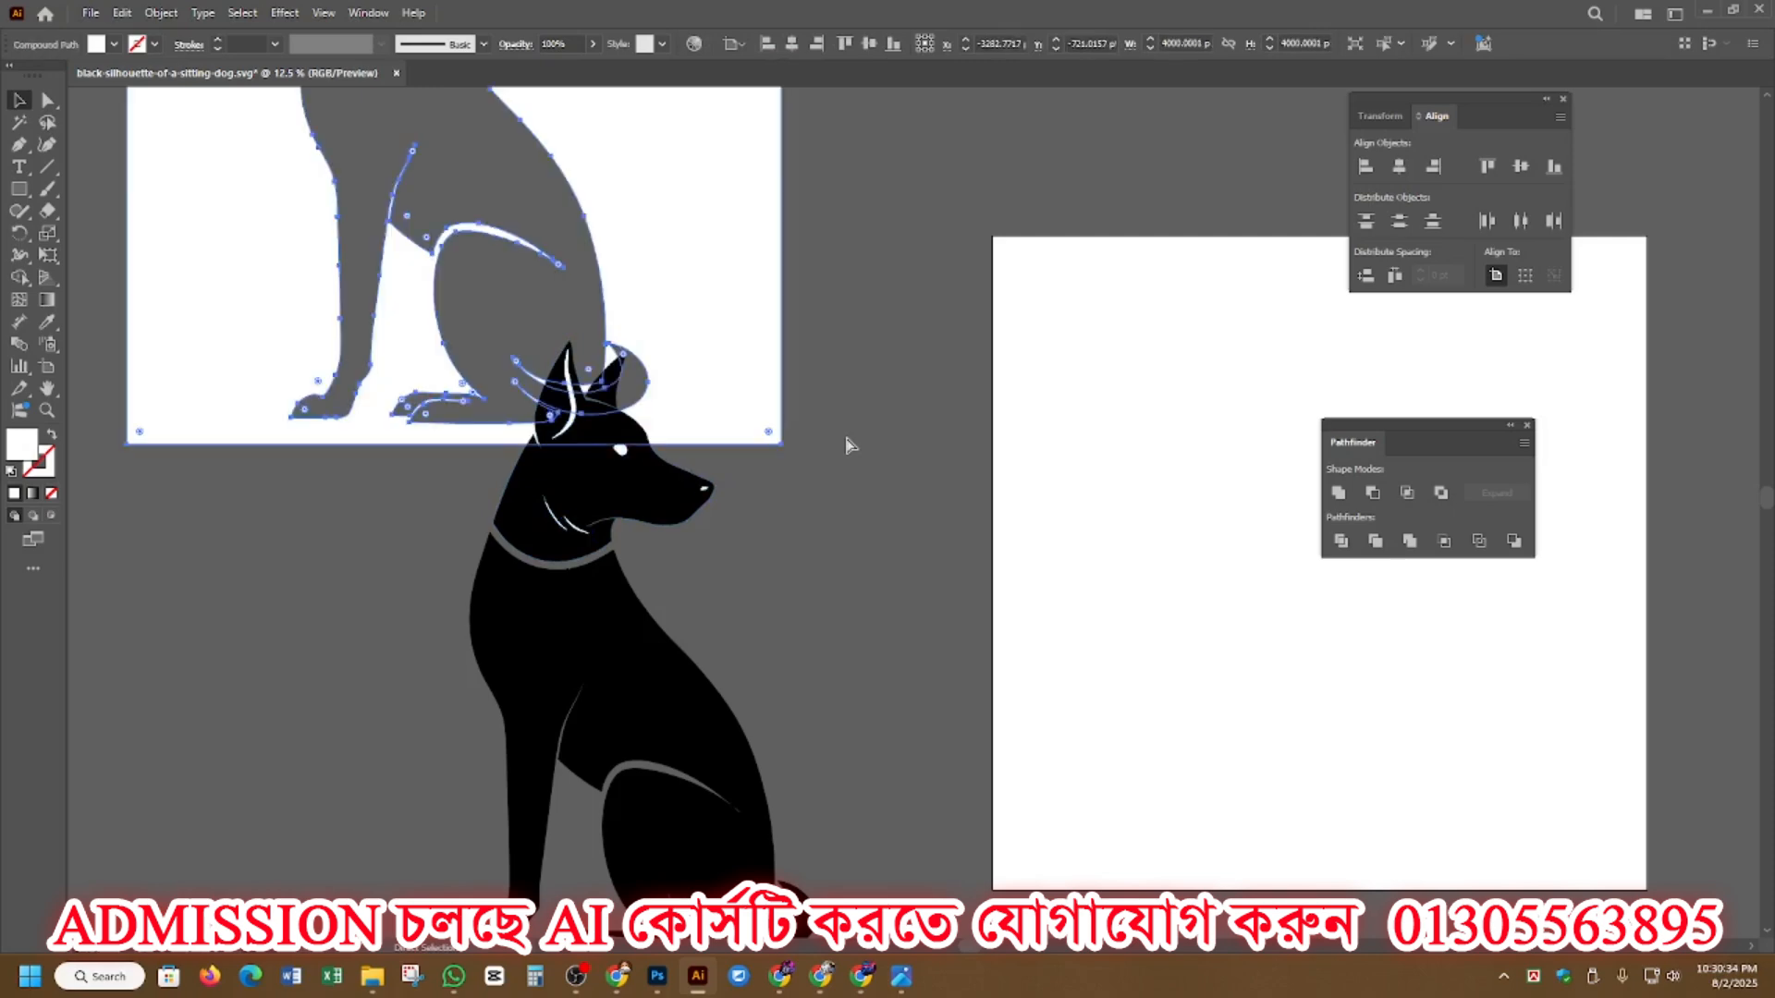
{"action": "key", "text": "ctrl+z"}
{"action": "key", "text": "ctrl+z"}
{"action": "key", "text": "ctrl+z"}
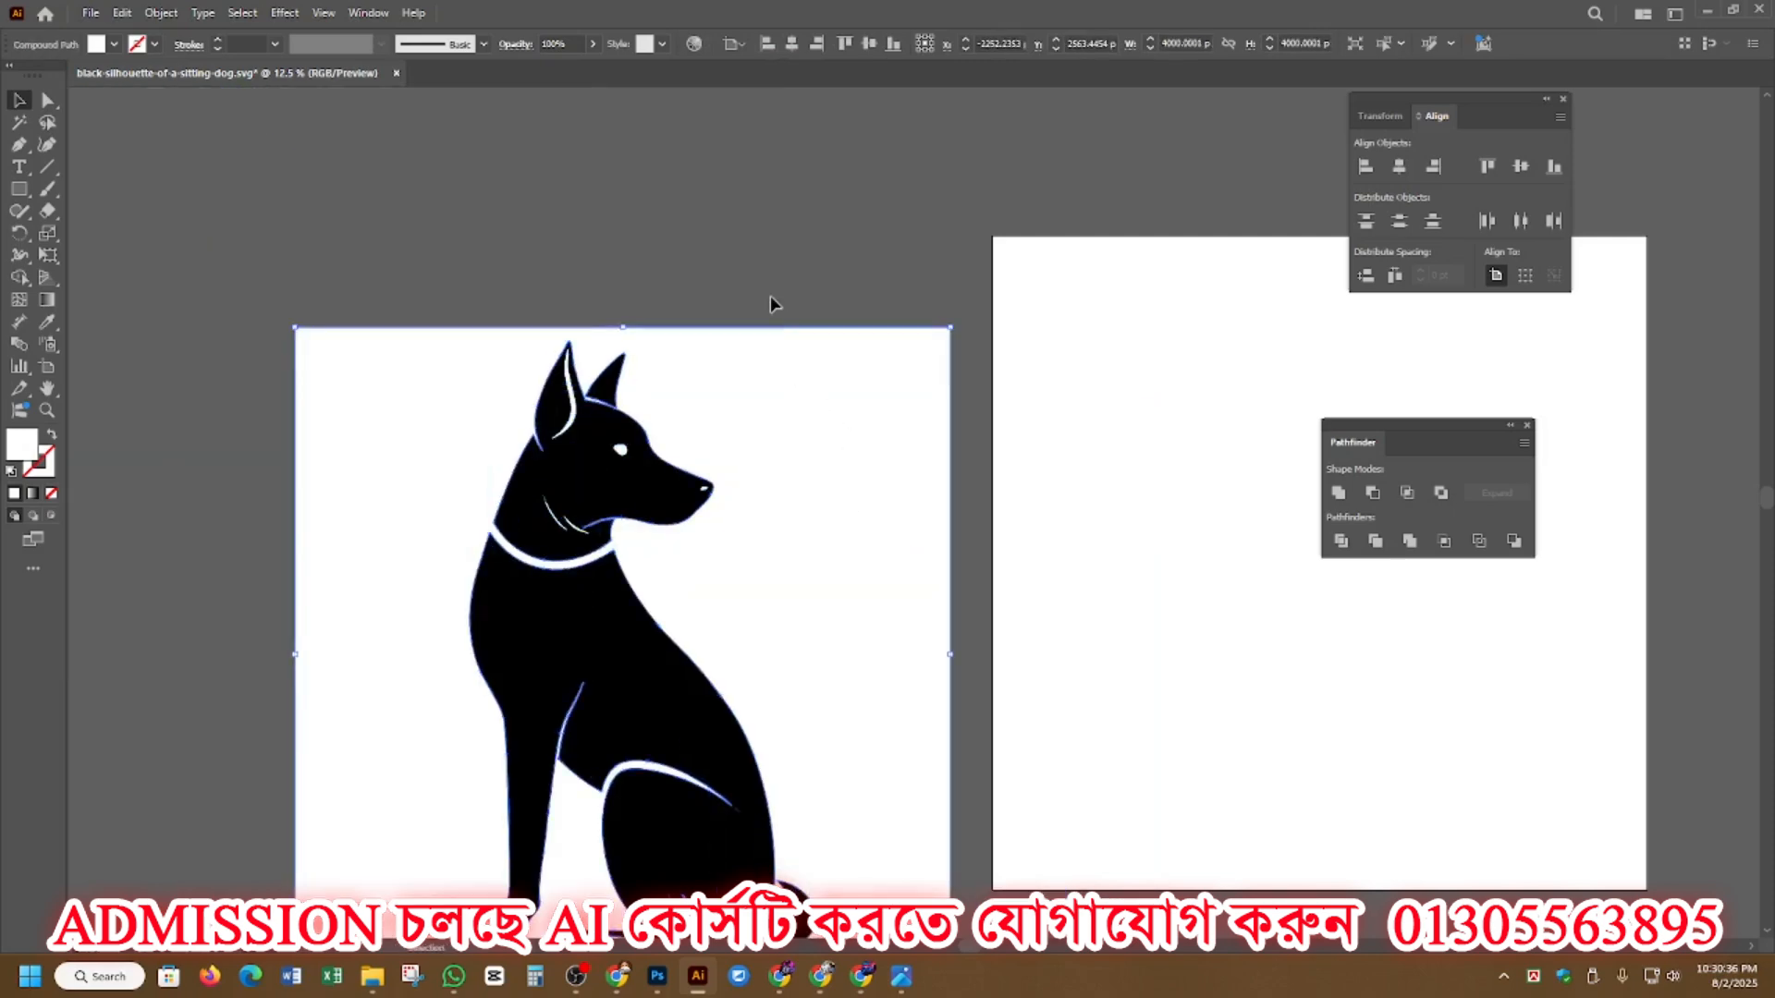
Step: Try deleting all black shapes of the dog selected with the Magic Wand, and undo the deletion
{"action": "left_click", "coordinate": [767, 259]}
{"action": "scroll", "coordinate": [767, 259], "scroll_direction": "down", "scroll_amount": 1}
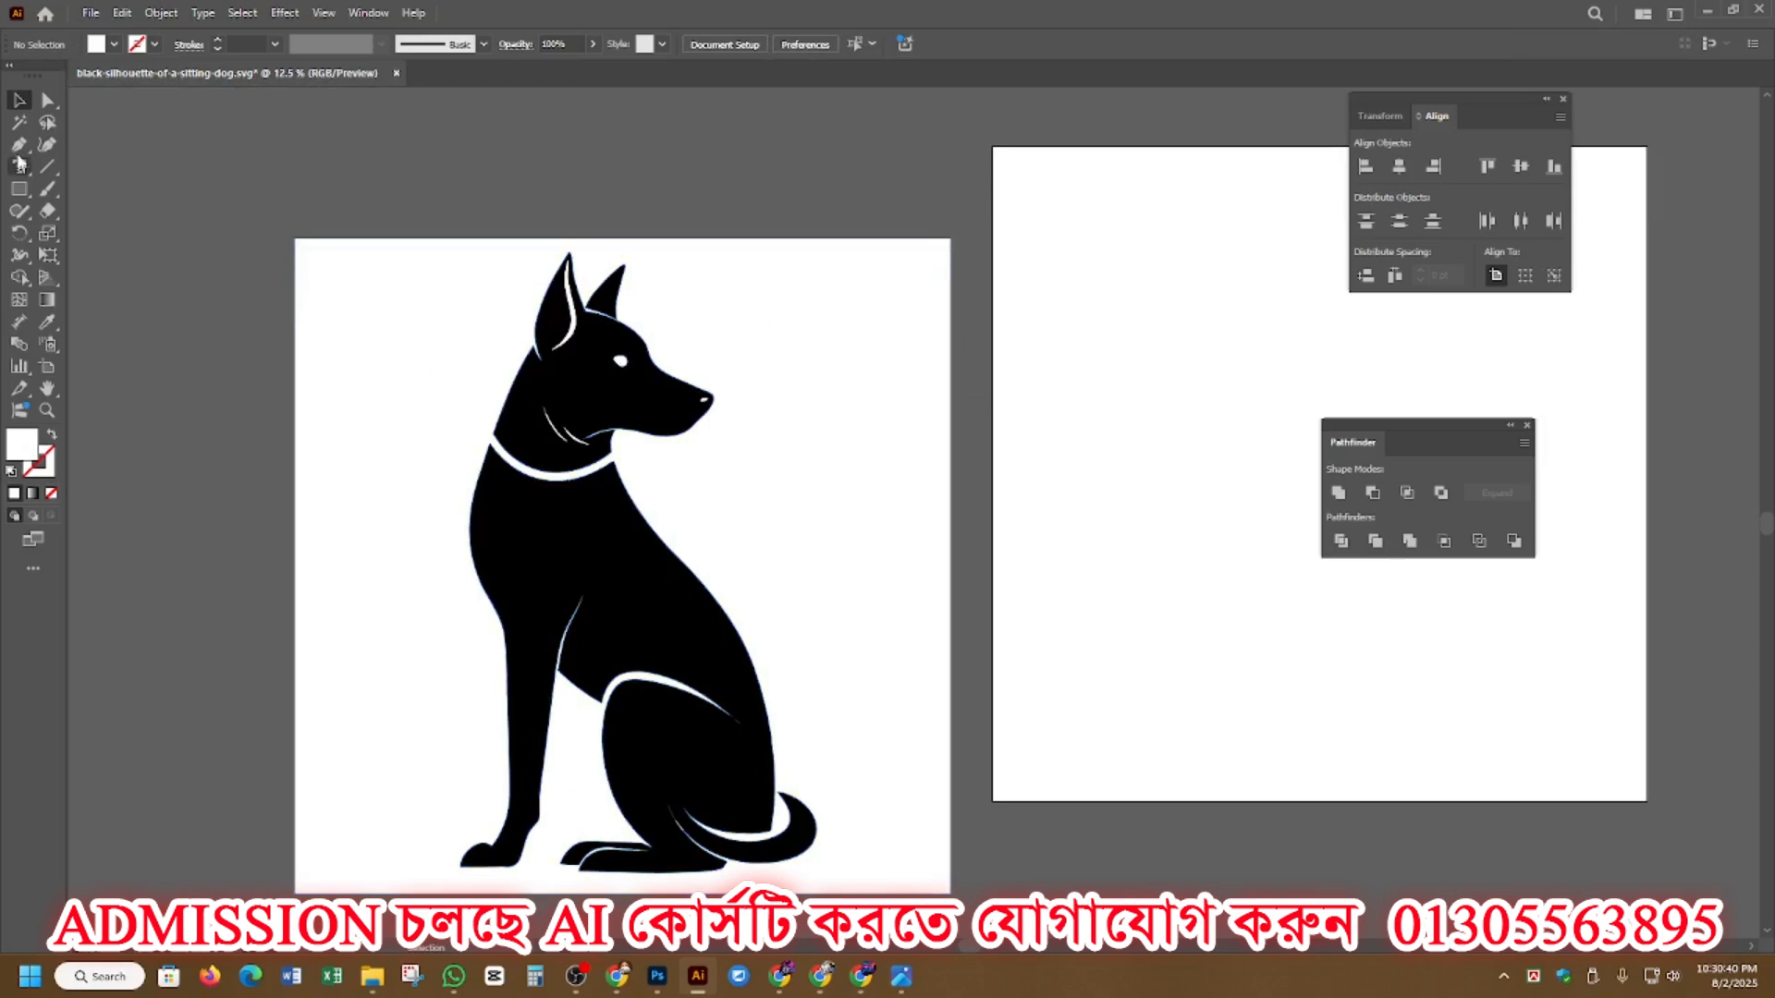
{"action": "left_click", "coordinate": [16, 124]}
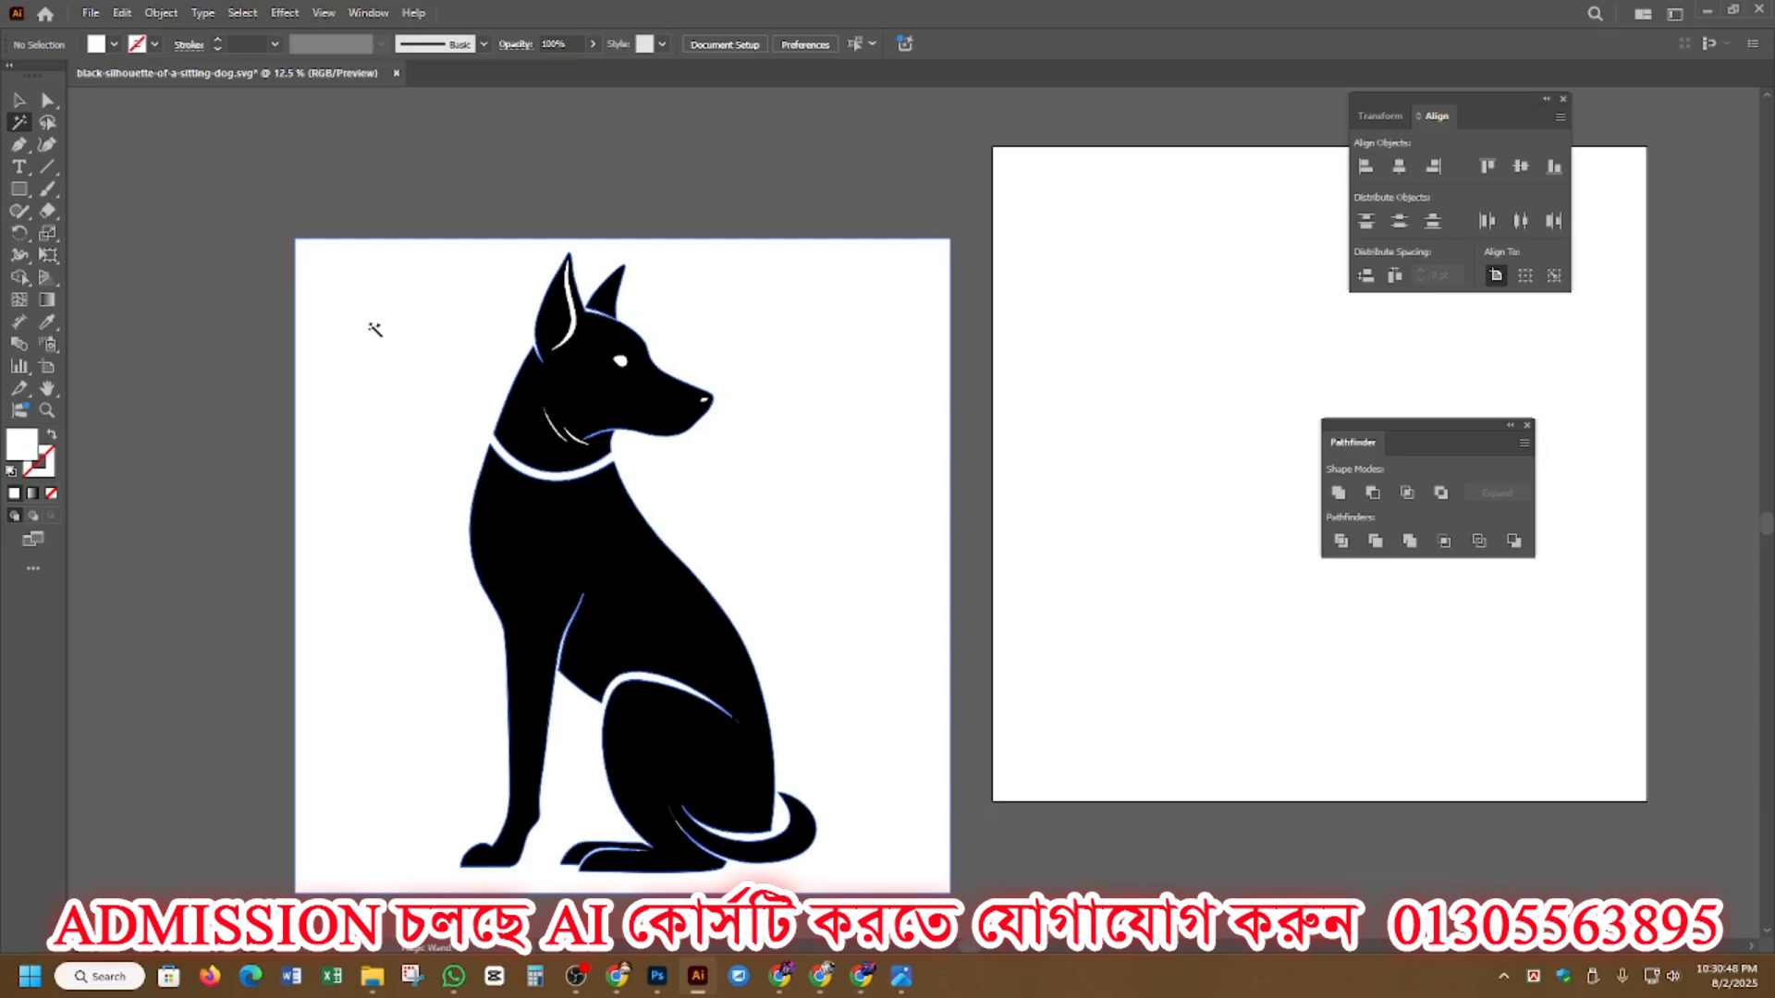
{"action": "scroll", "coordinate": [643, 411], "scroll_direction": "down", "scroll_amount": 1}
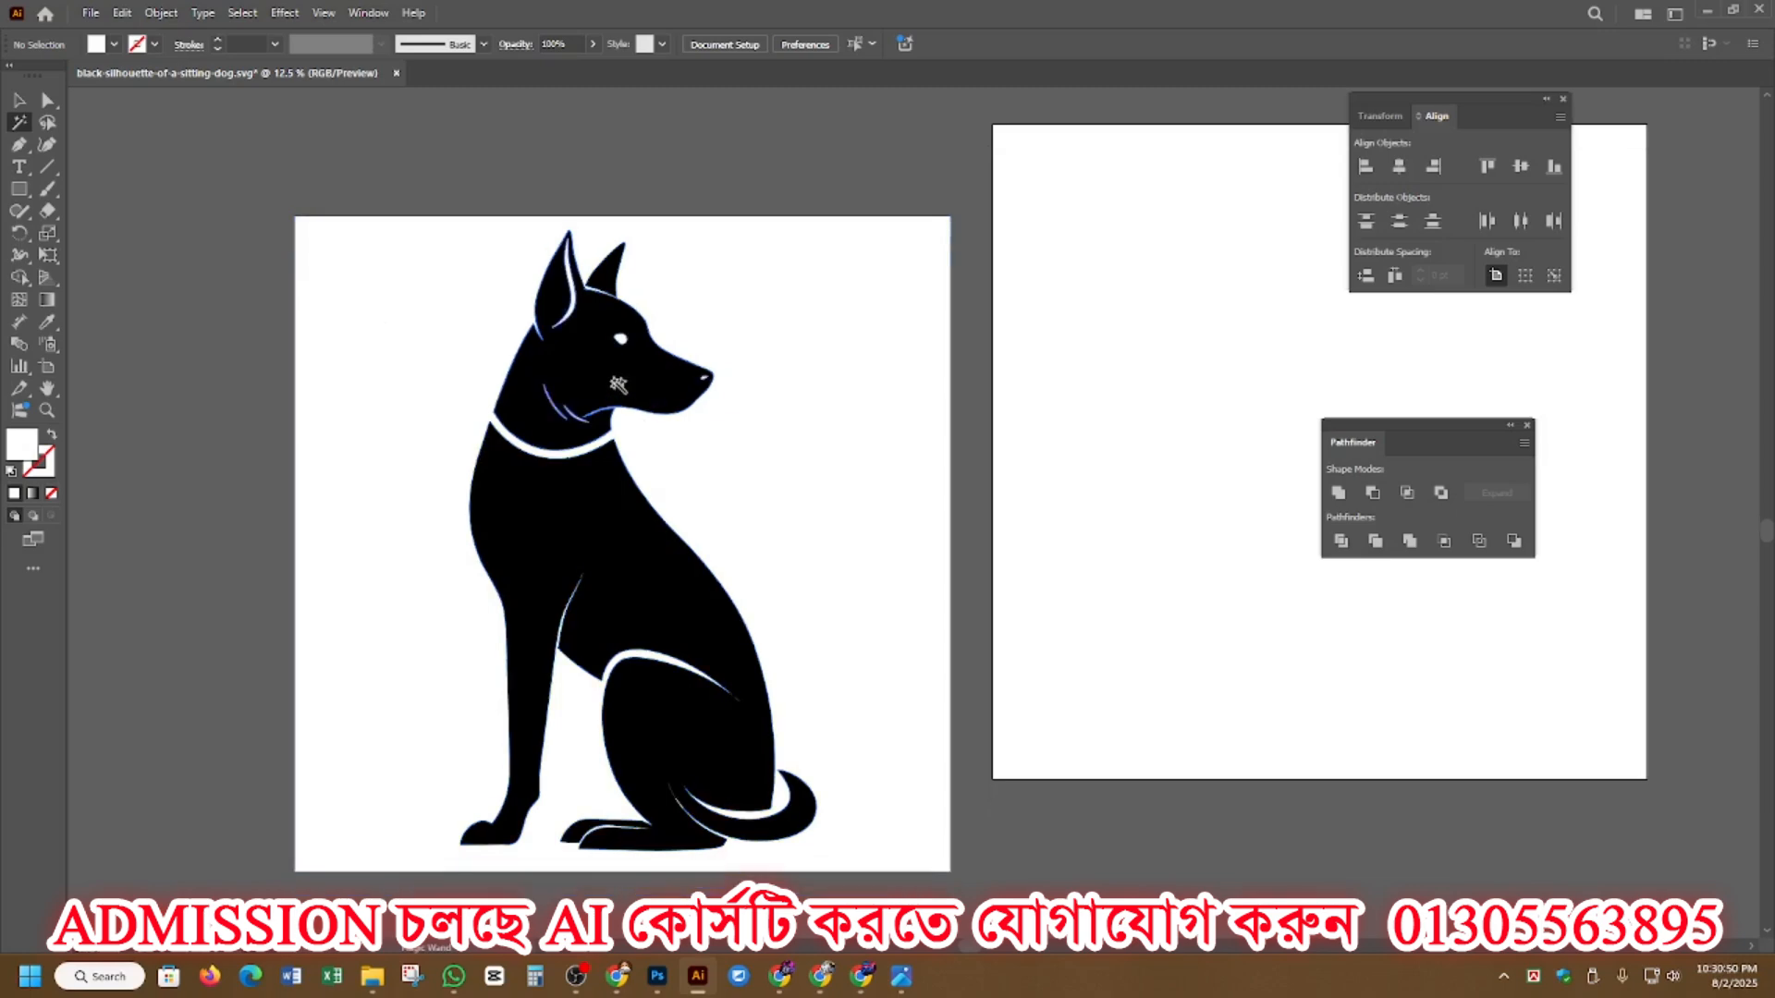
{"action": "left_click", "coordinate": [617, 384]}
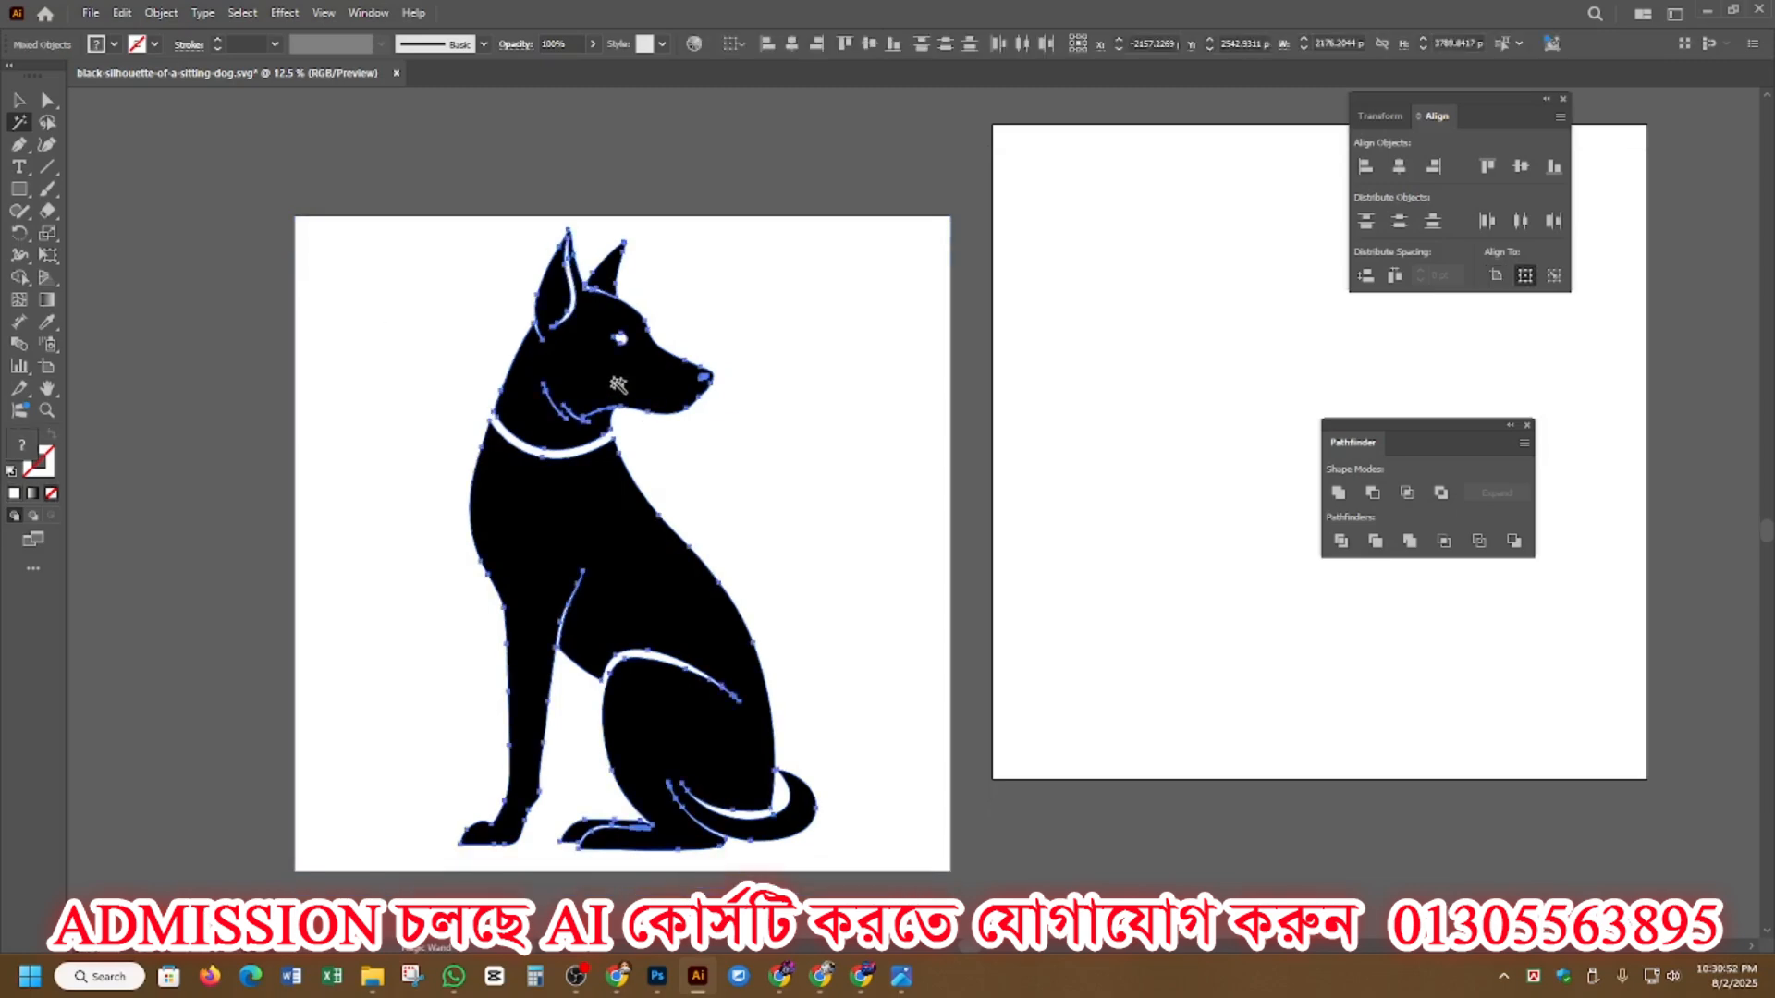
{"action": "key", "text": "ctrl+shift+a"}
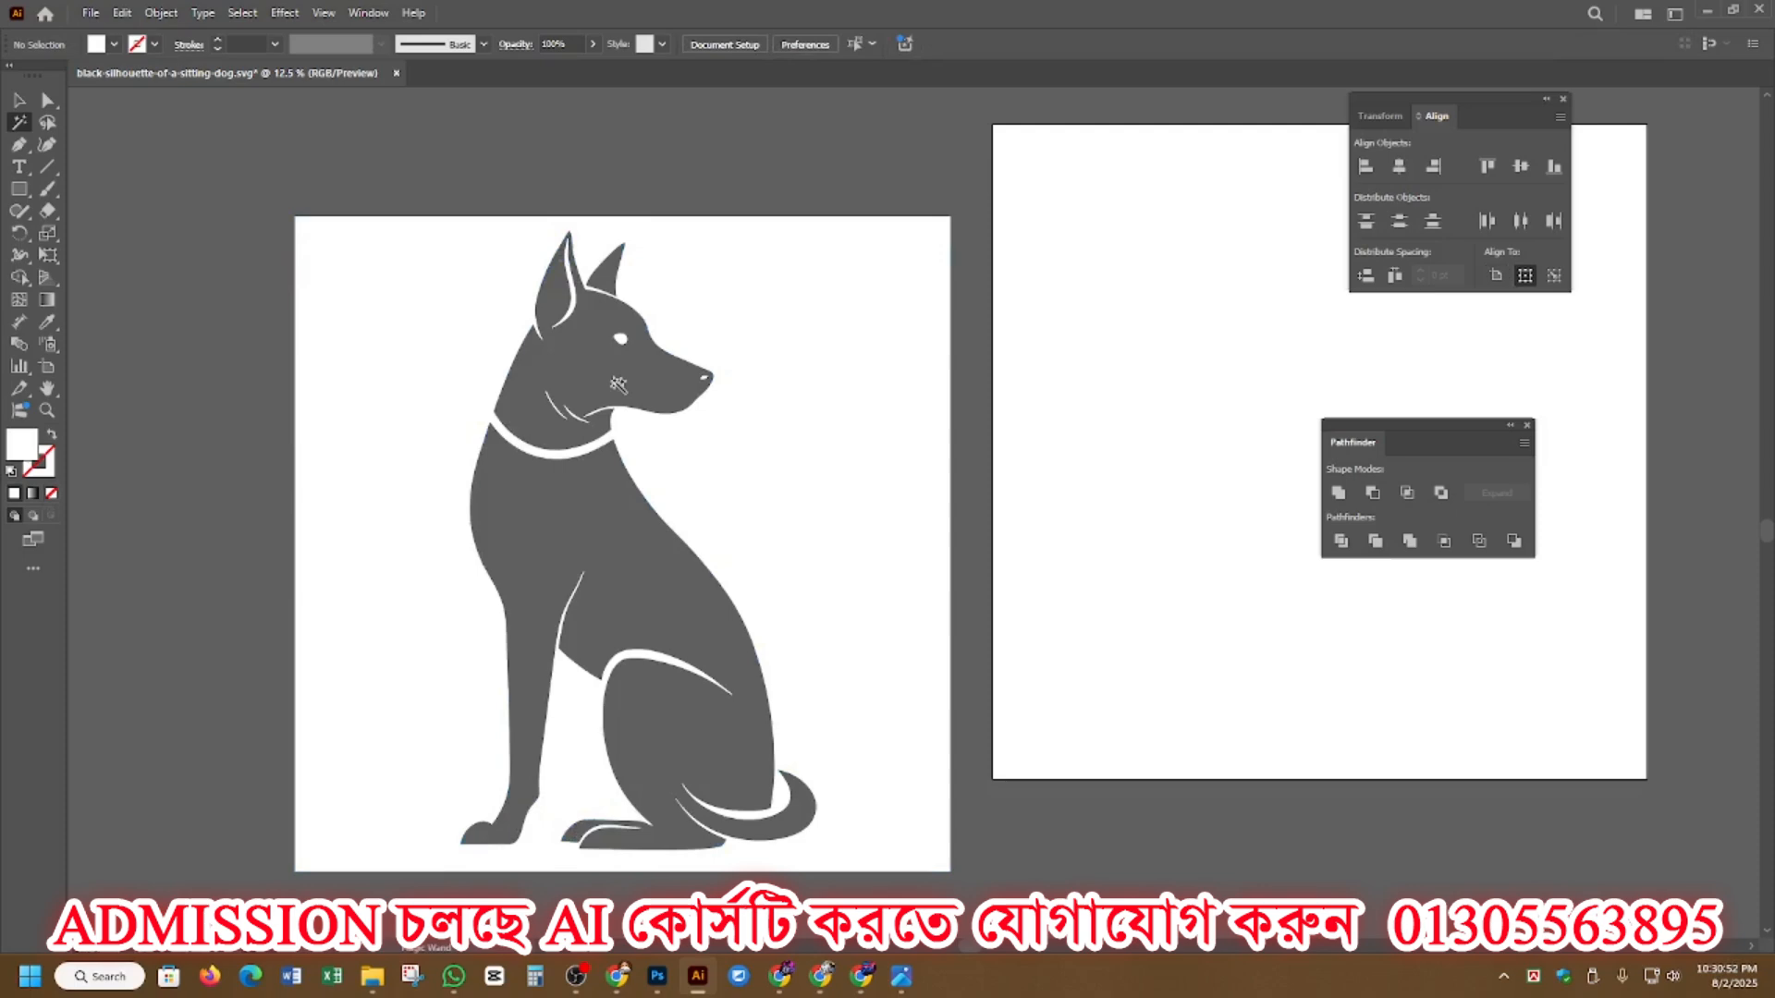
{"action": "left_click", "coordinate": [567, 487]}
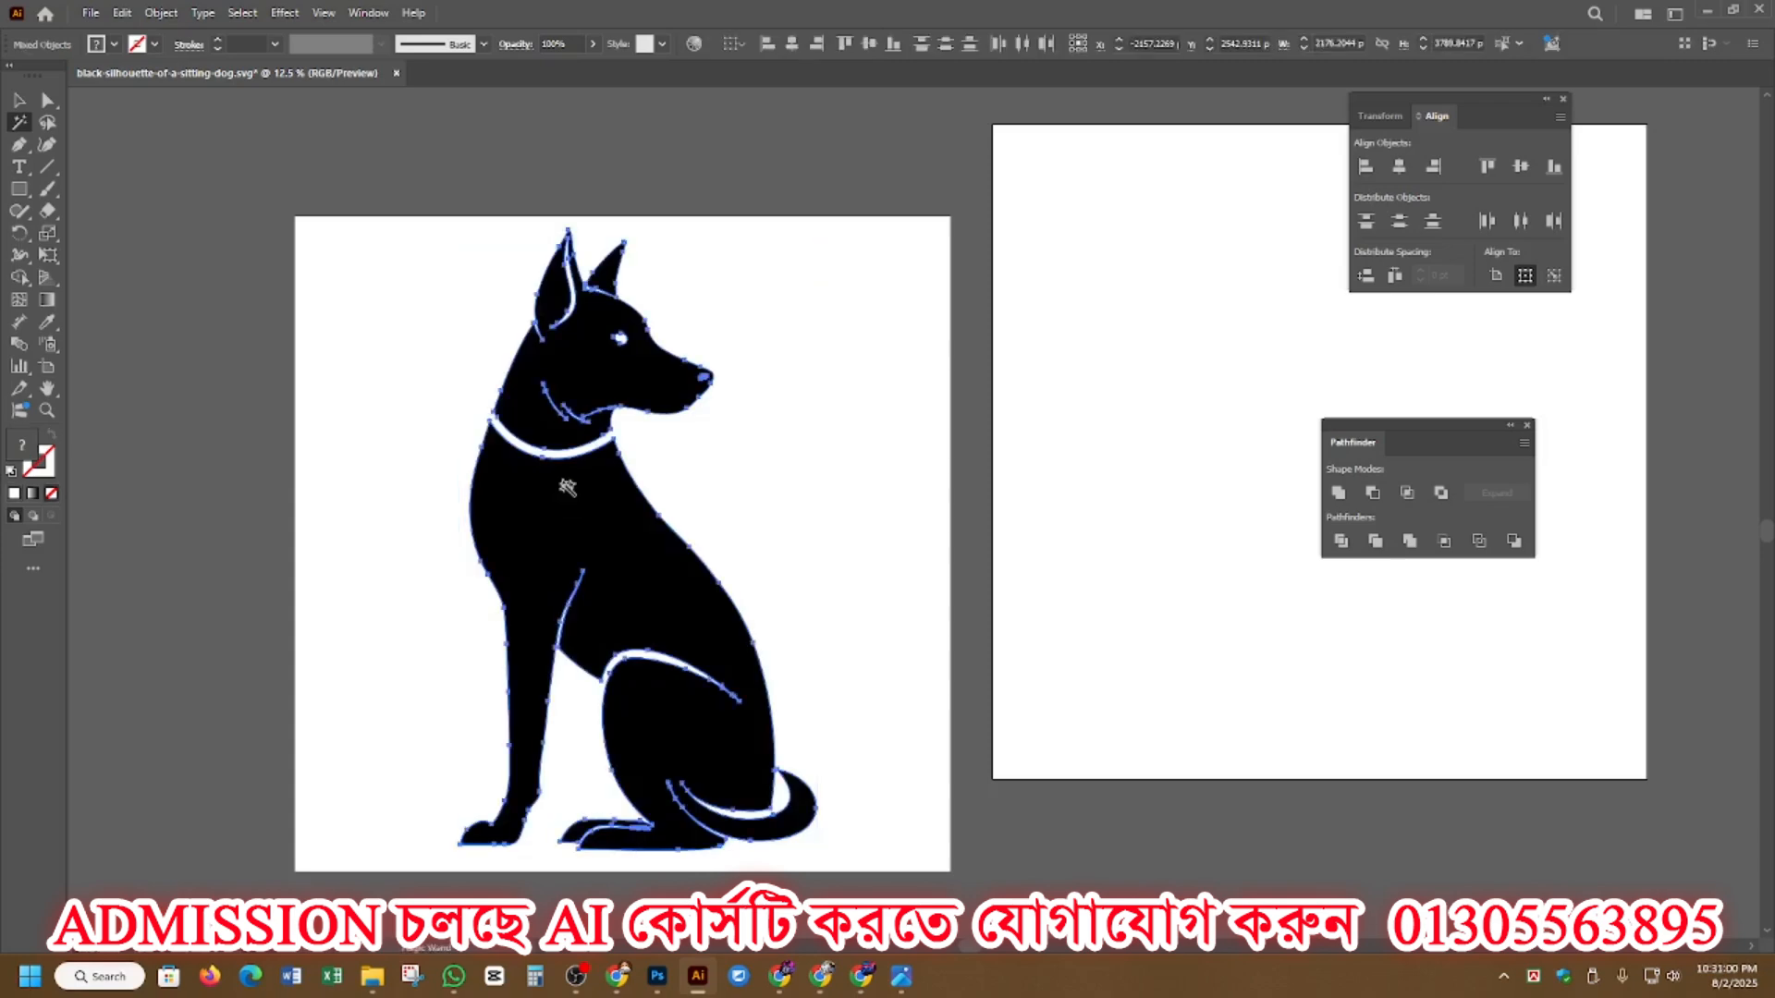
Step: Select all white areas of the dog artwork with the Magic Wand and delete them together
{"action": "left_click", "coordinate": [411, 335], "text": "shift"}
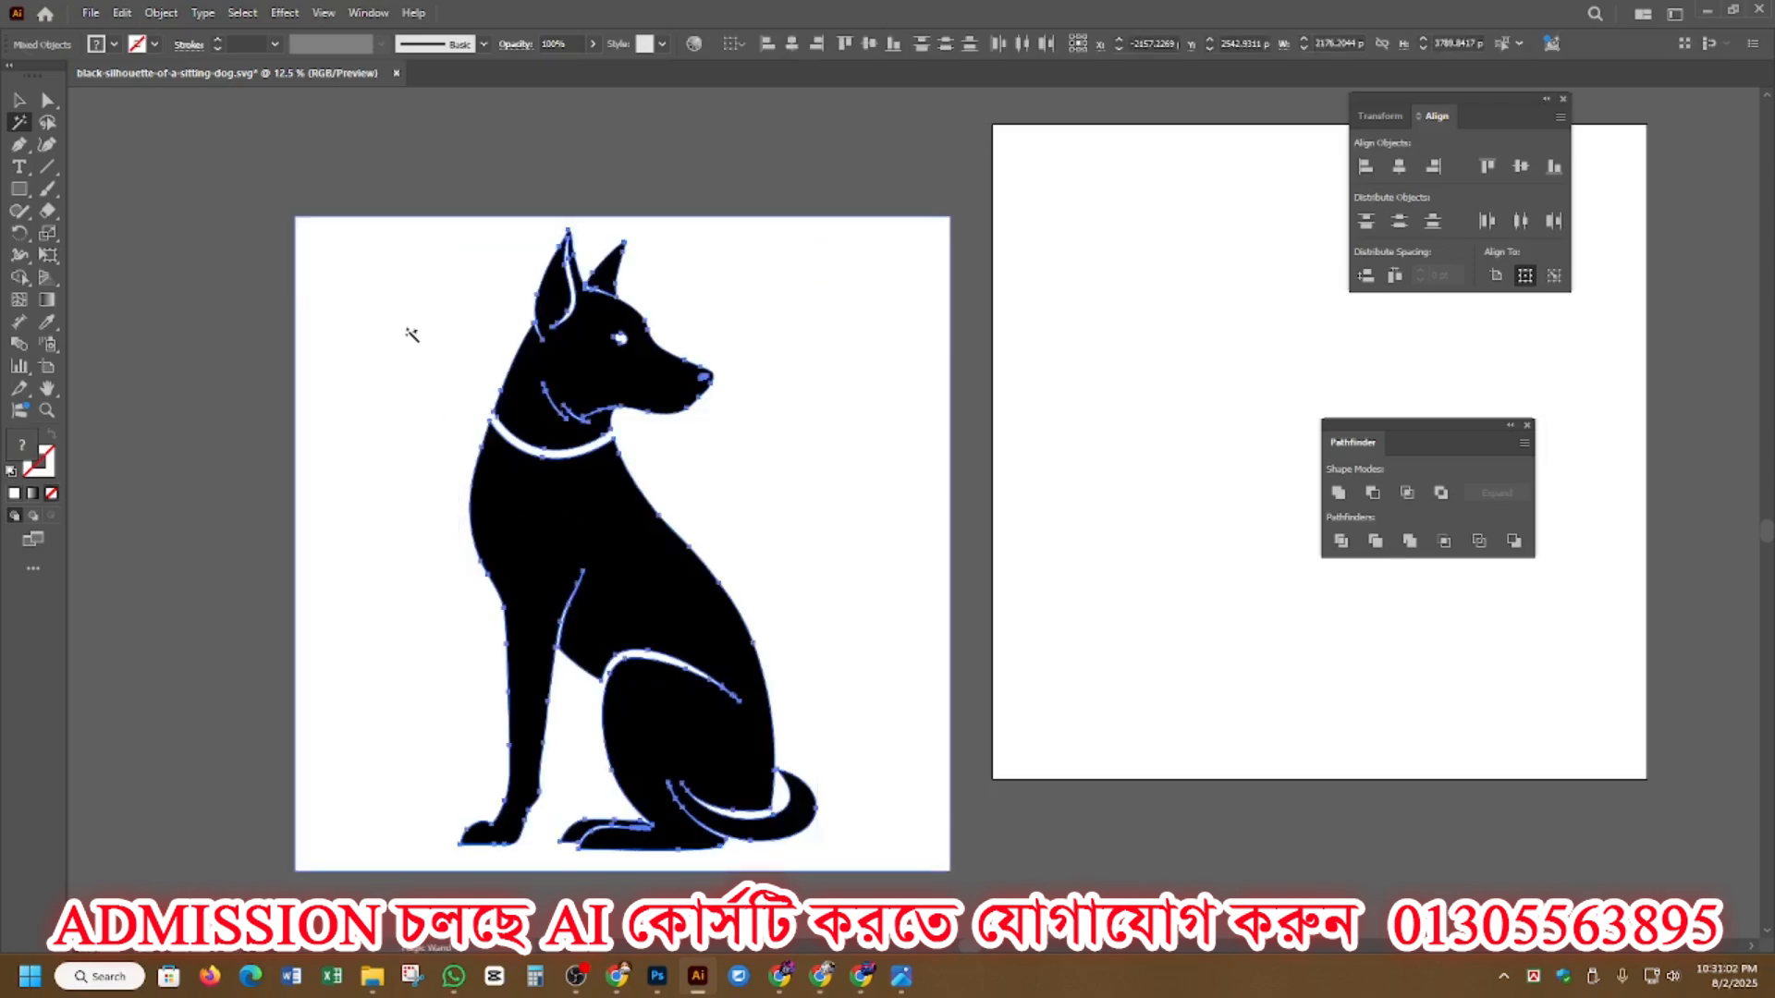
{"action": "key", "text": "Delete"}
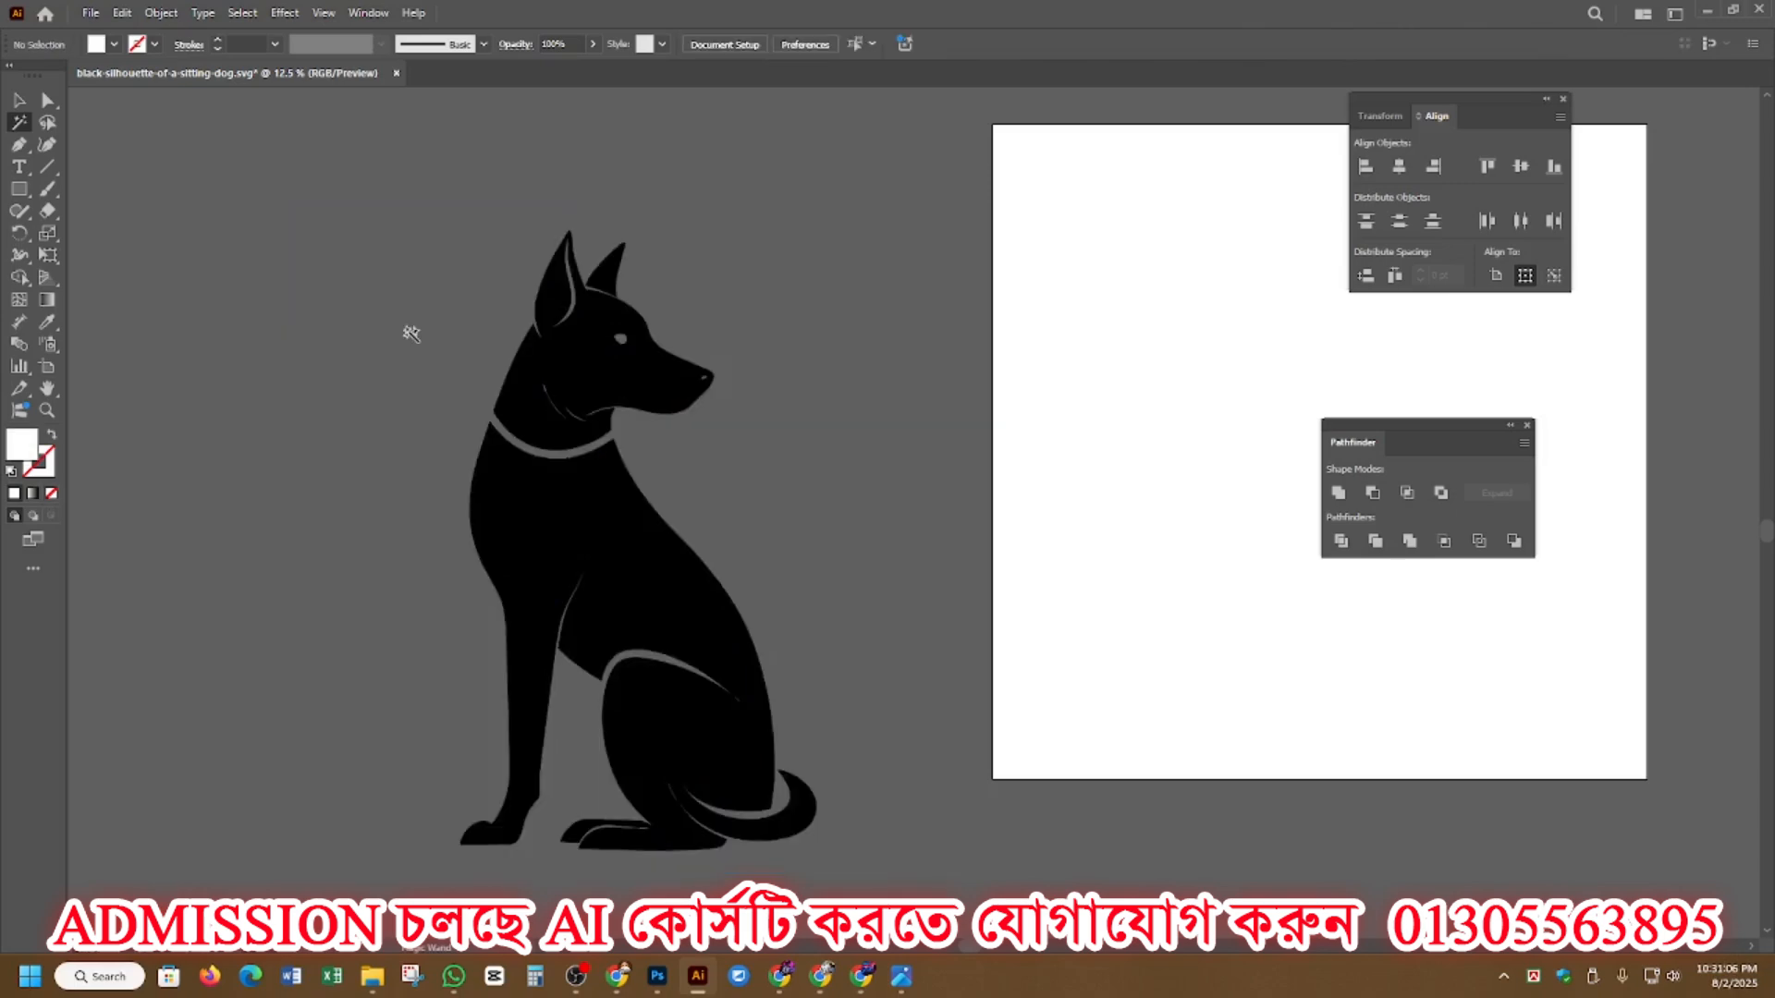
{"action": "left_click", "coordinate": [19, 100]}
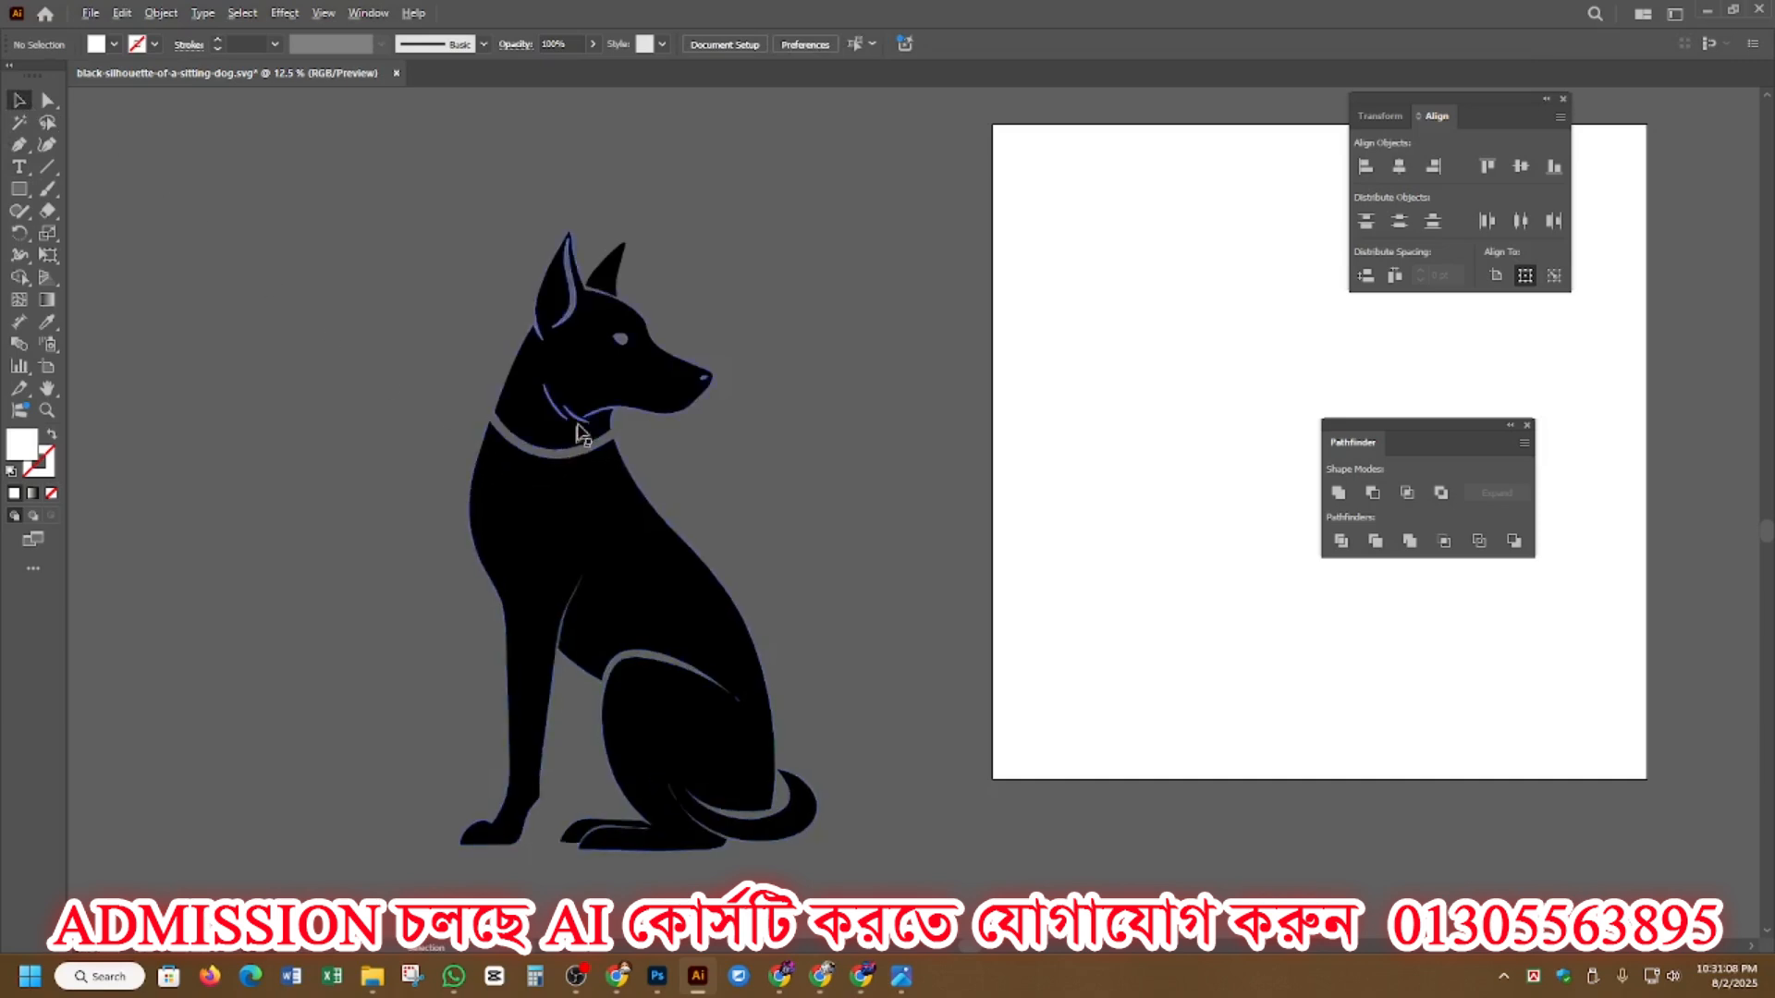
Step: Merge the longer neck line into the dog's black head shape with the Shape Builder tool
{"action": "scroll", "coordinate": [579, 432], "scroll_direction": "up", "scroll_amount": 3}
{"action": "scroll", "coordinate": [927, 544], "scroll_direction": "down", "scroll_amount": 3}
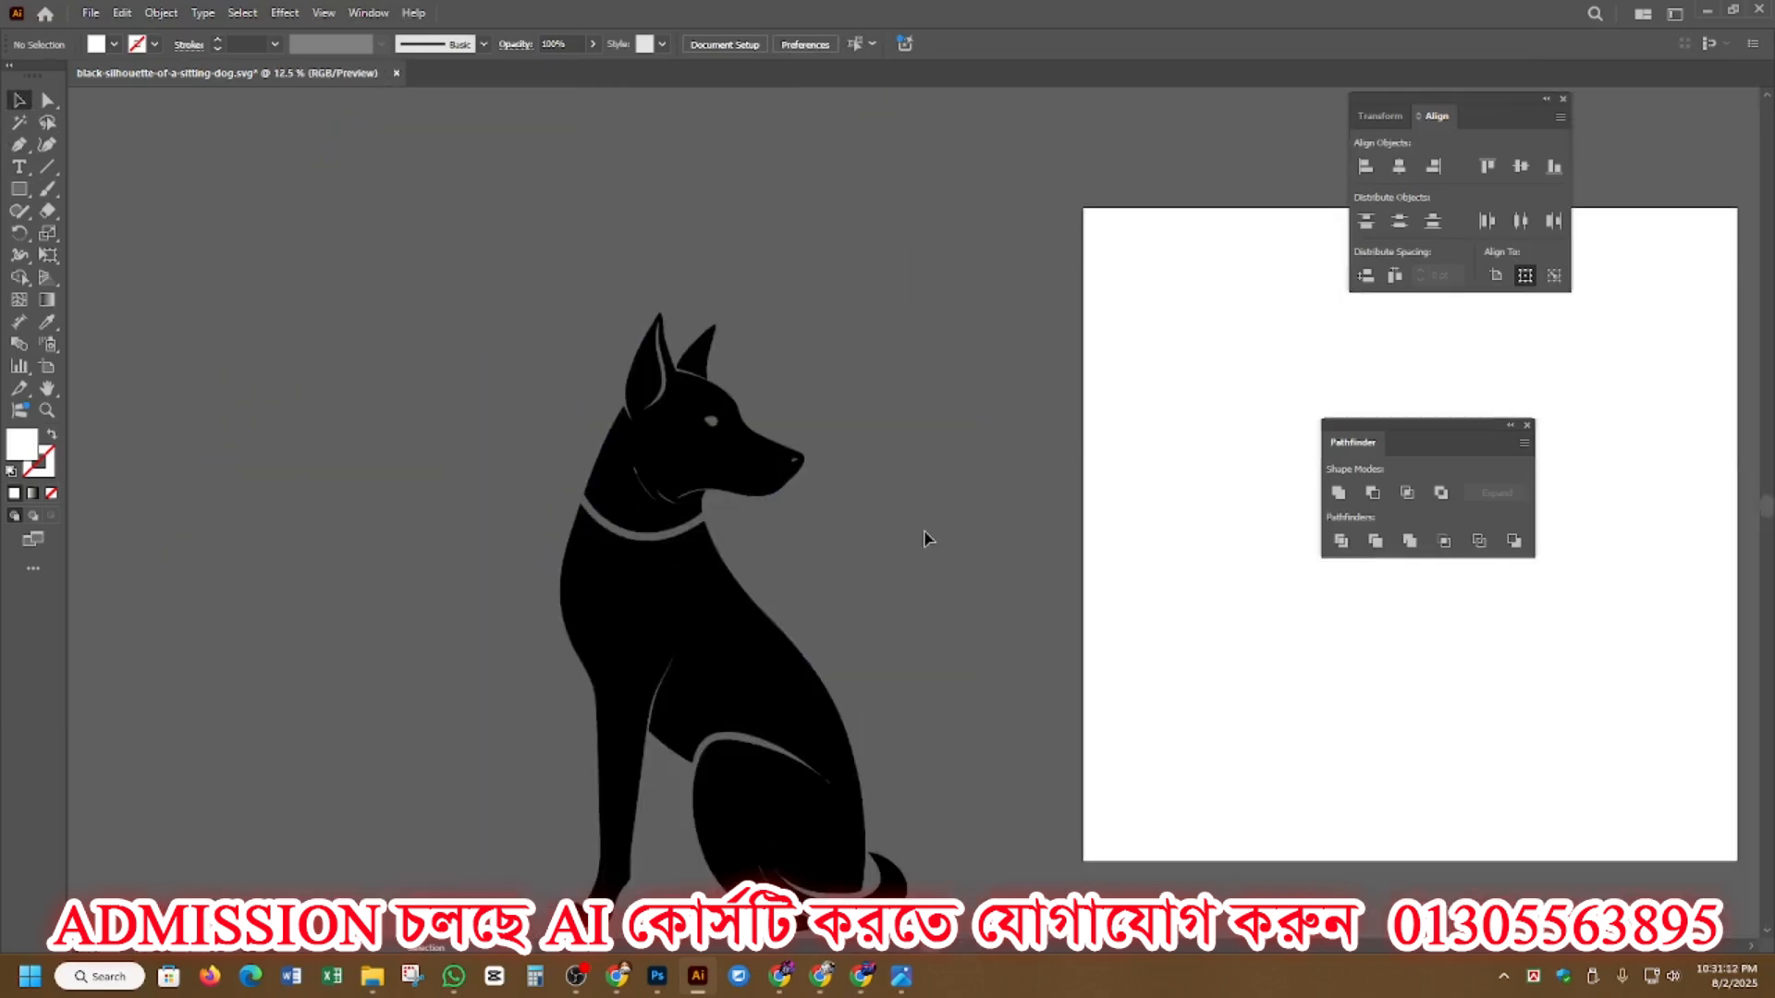
{"action": "scroll", "coordinate": [642, 429], "scroll_direction": "up", "scroll_amount": 5}
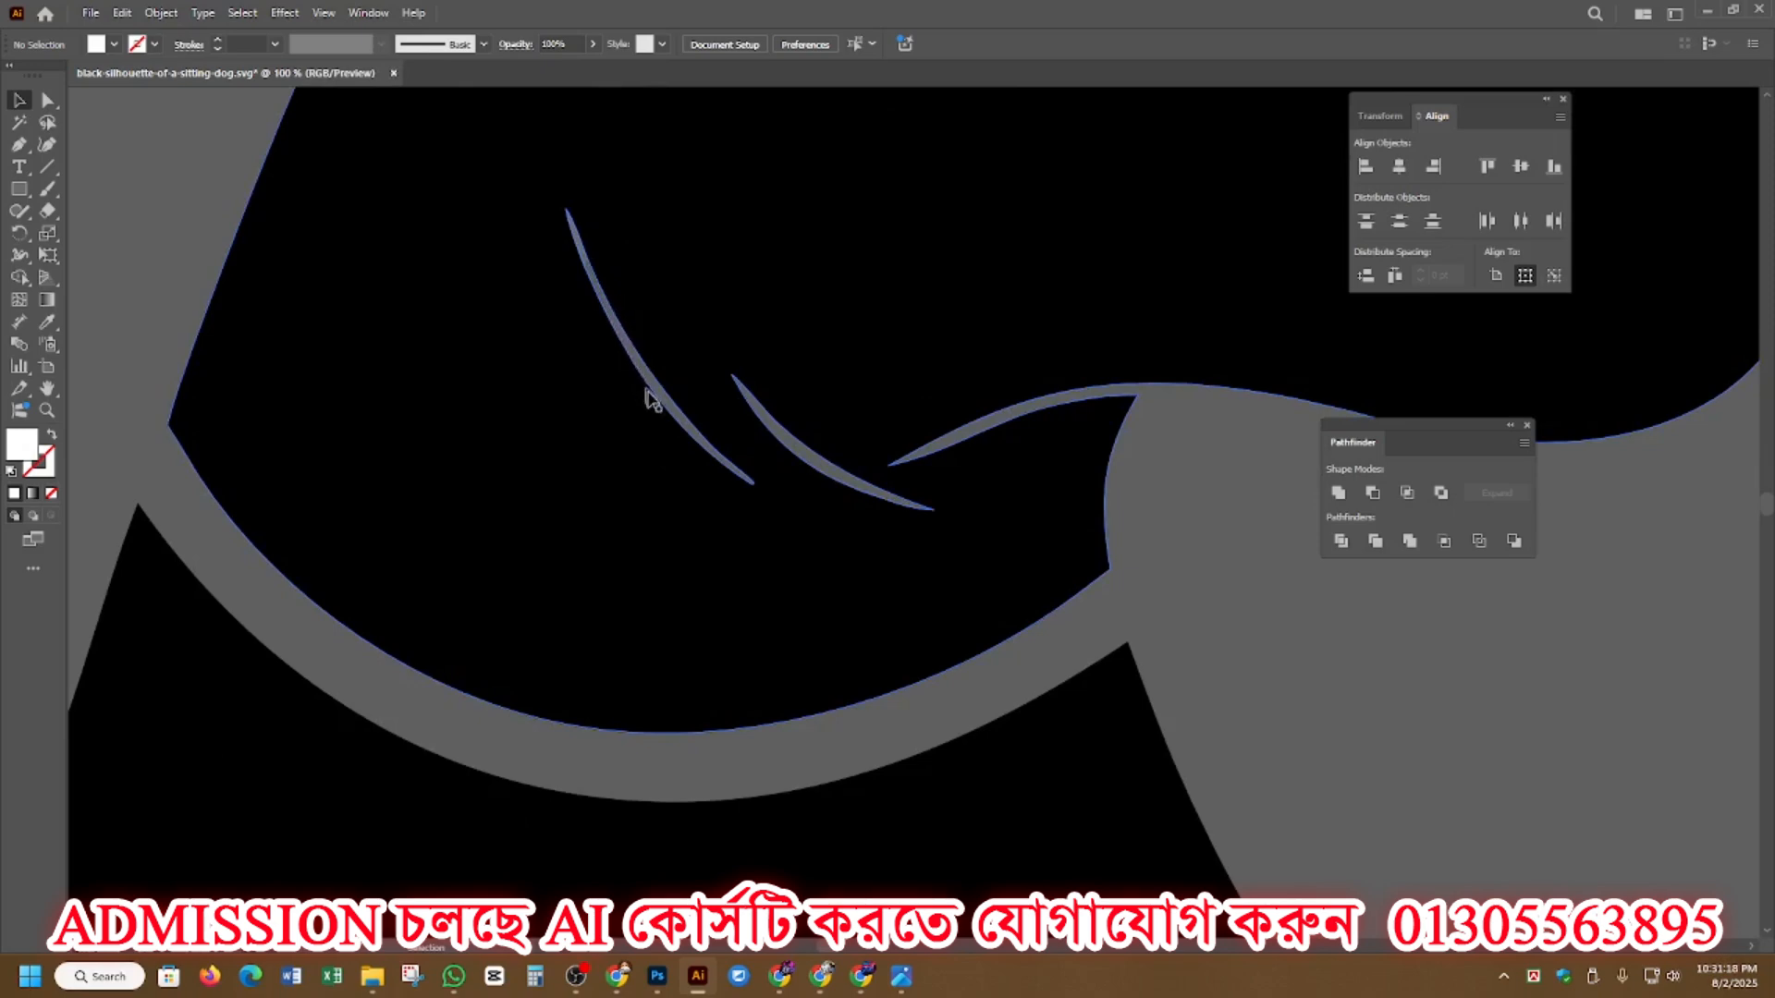
{"action": "scroll", "coordinate": [735, 465], "scroll_direction": "down", "scroll_amount": 4}
{"action": "scroll", "coordinate": [733, 463], "scroll_direction": "up", "scroll_amount": 4}
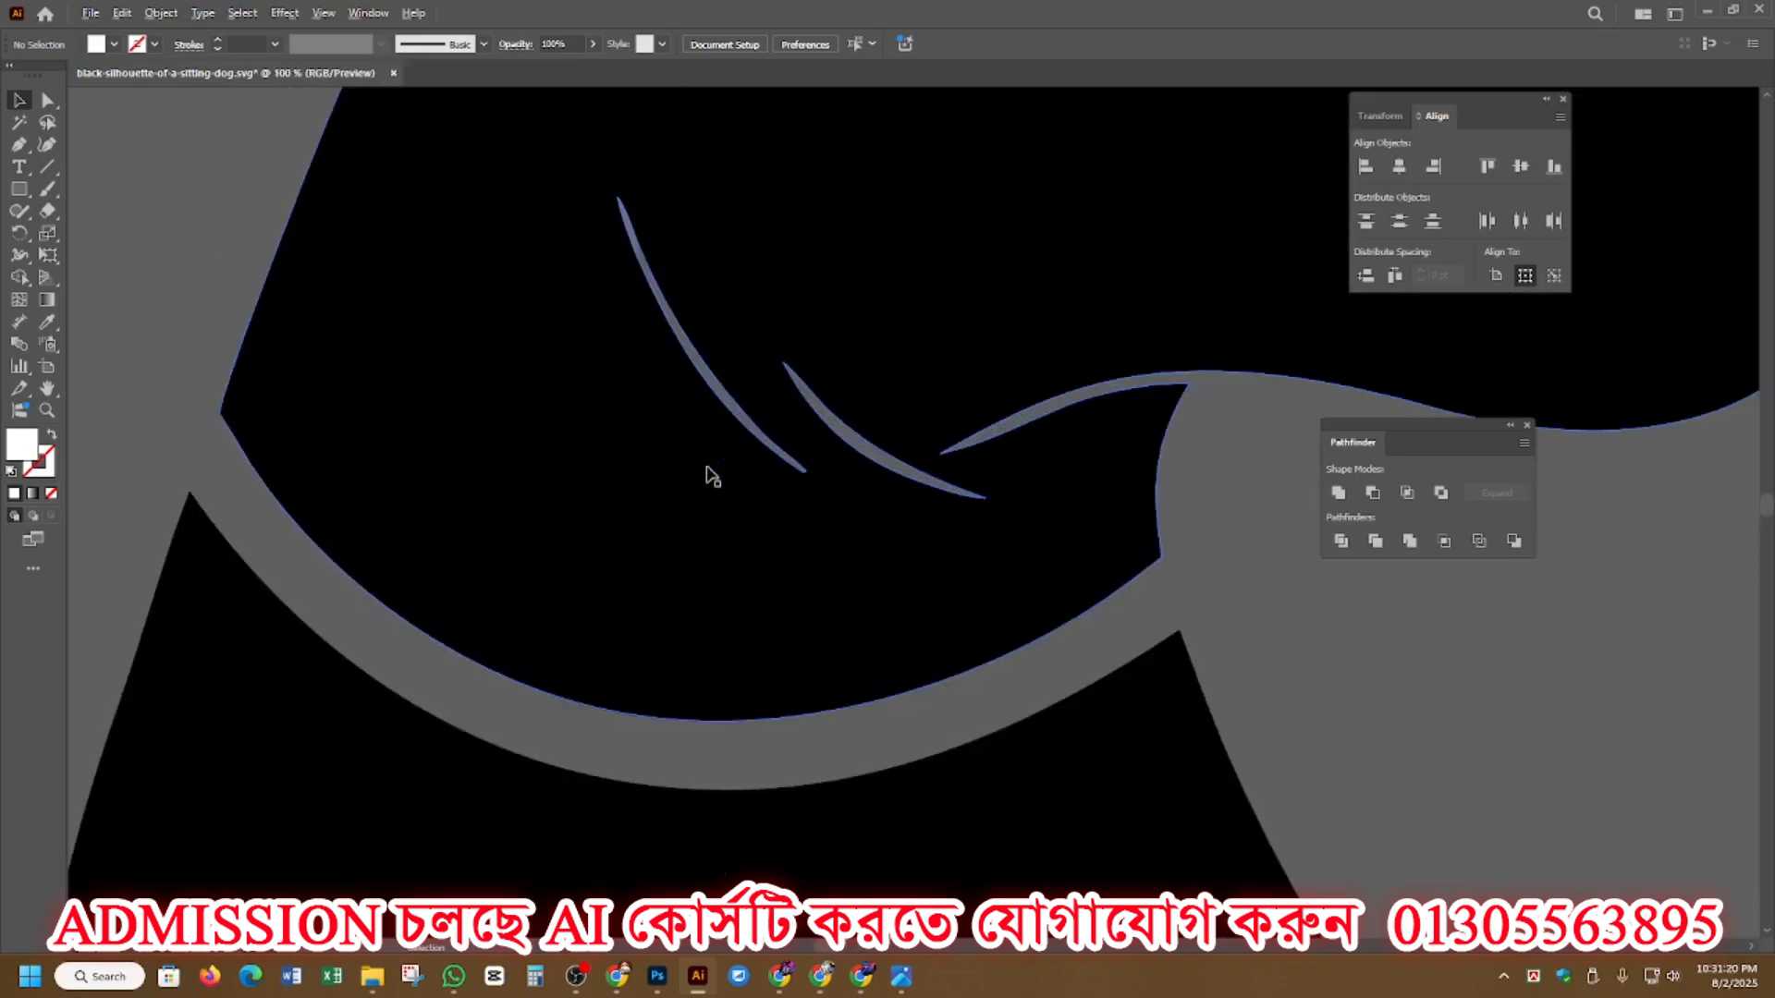
{"action": "scroll", "coordinate": [717, 388], "scroll_direction": "down", "scroll_amount": 3}
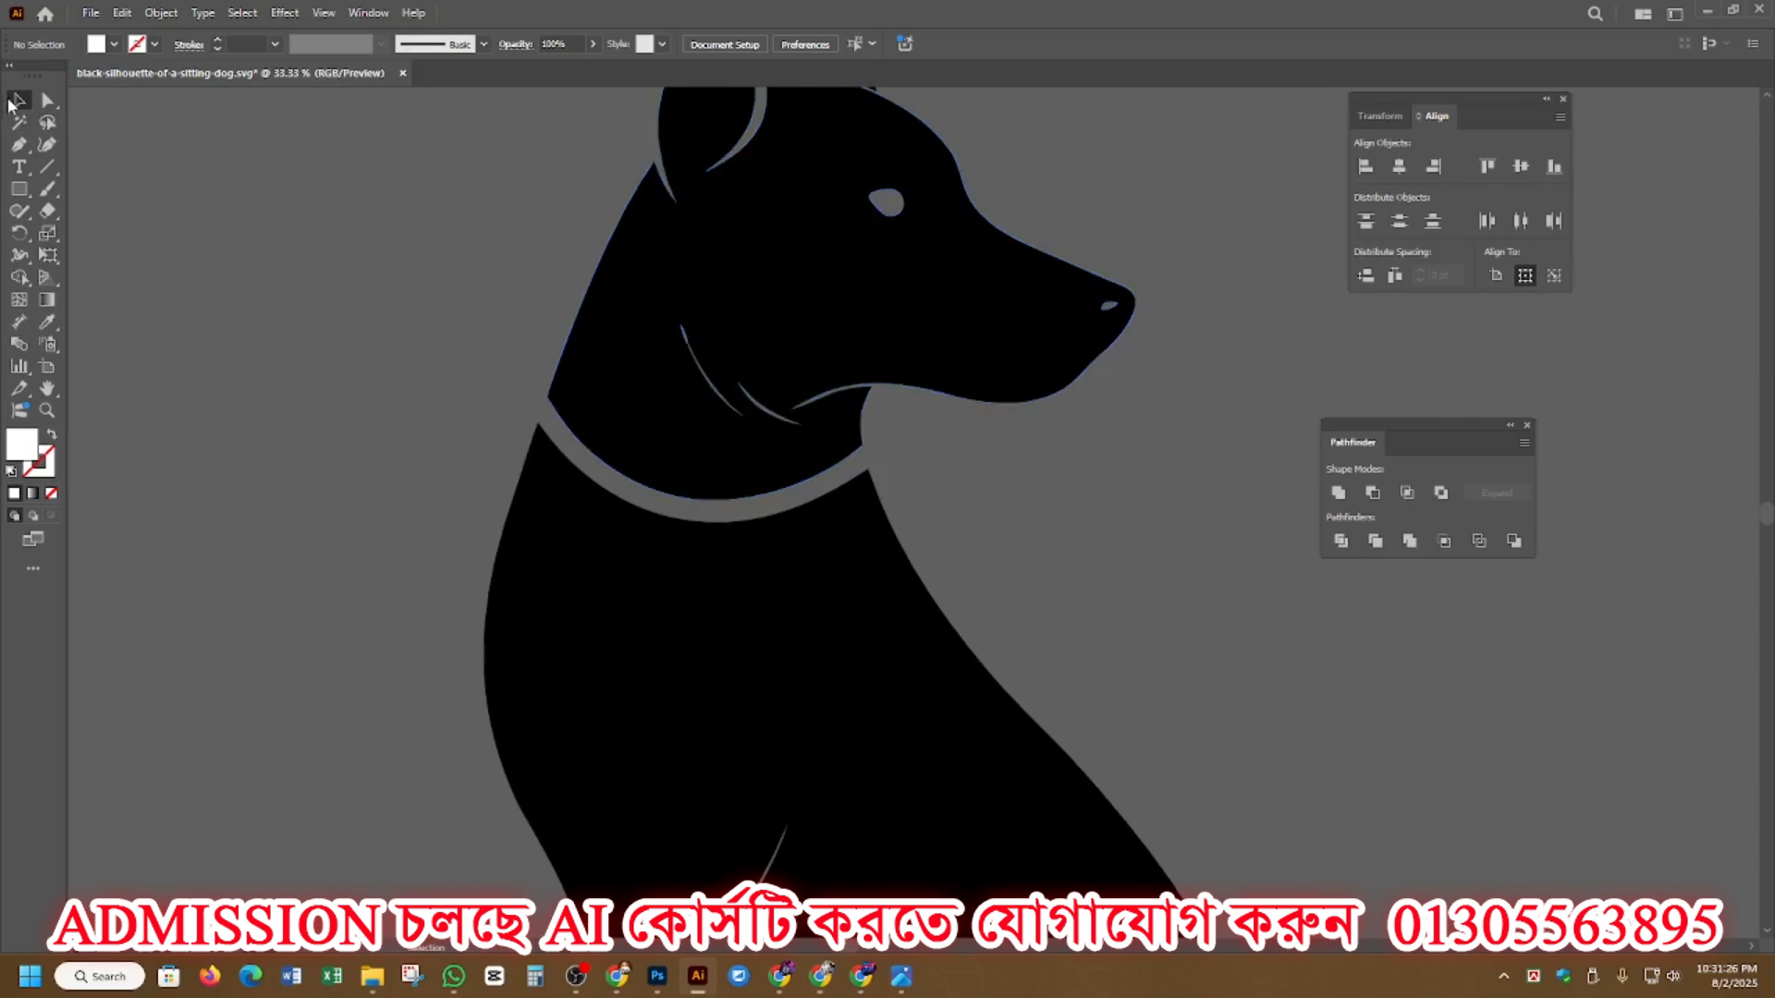
{"action": "left_click", "coordinate": [19, 277]}
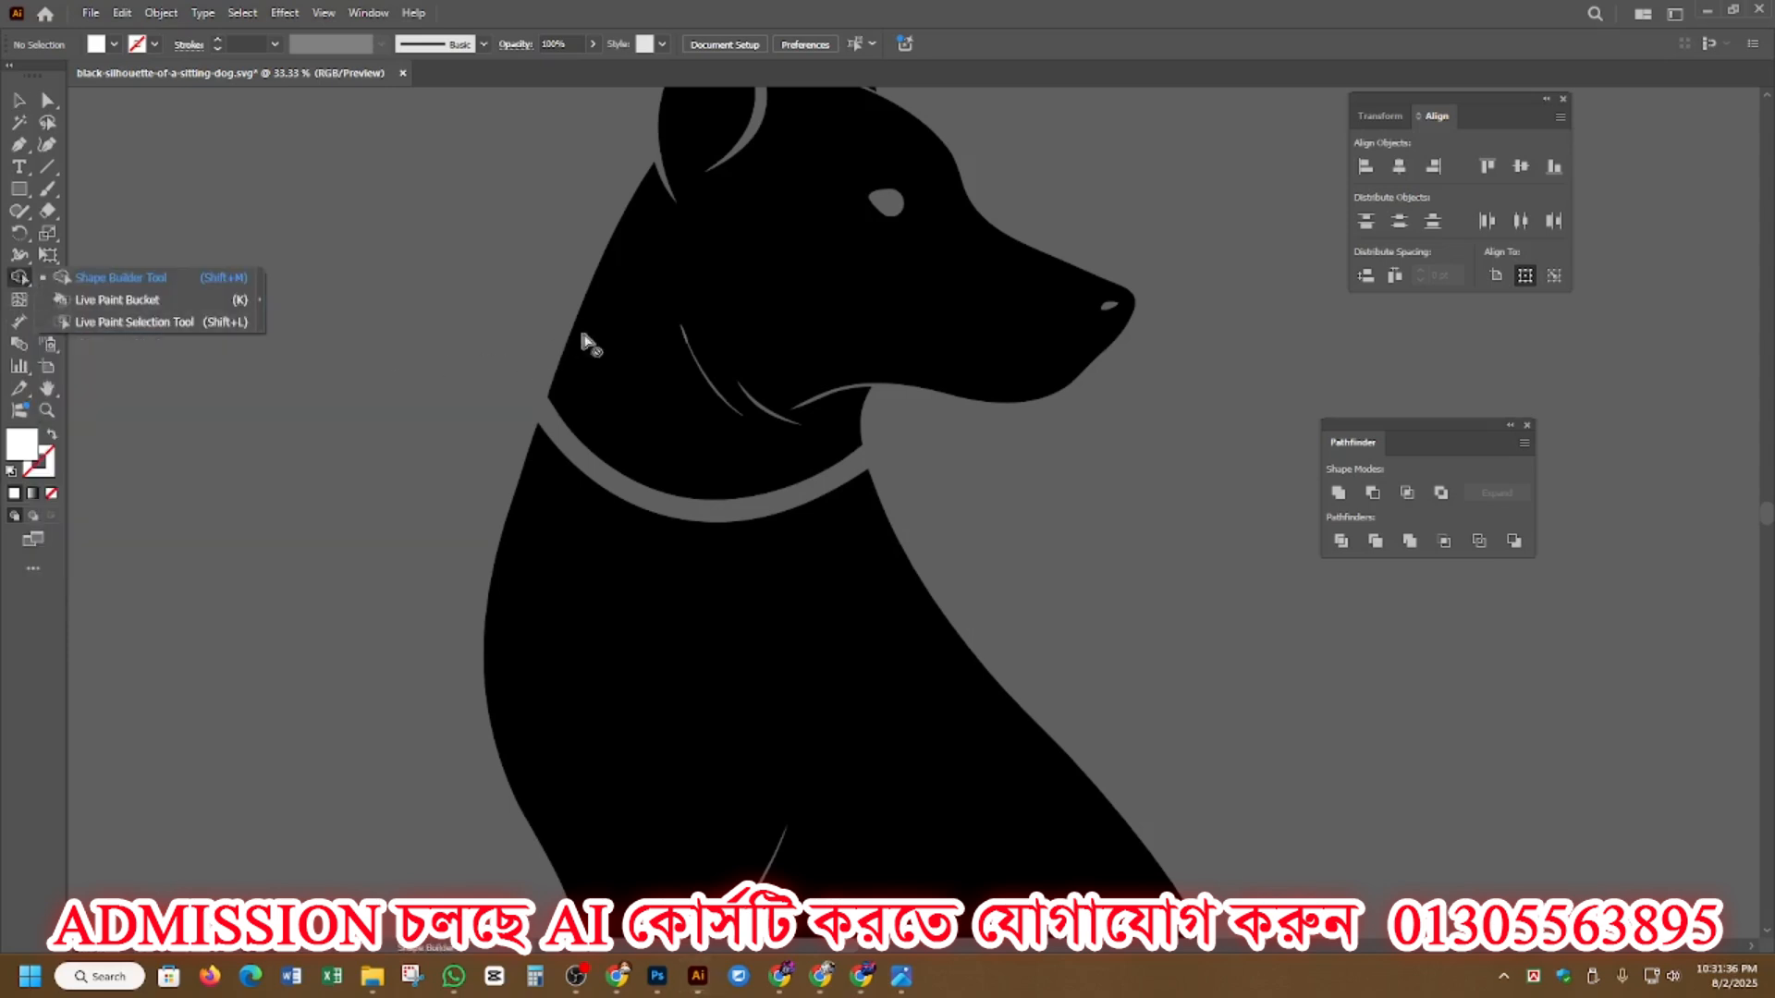
{"action": "key", "text": "v"}
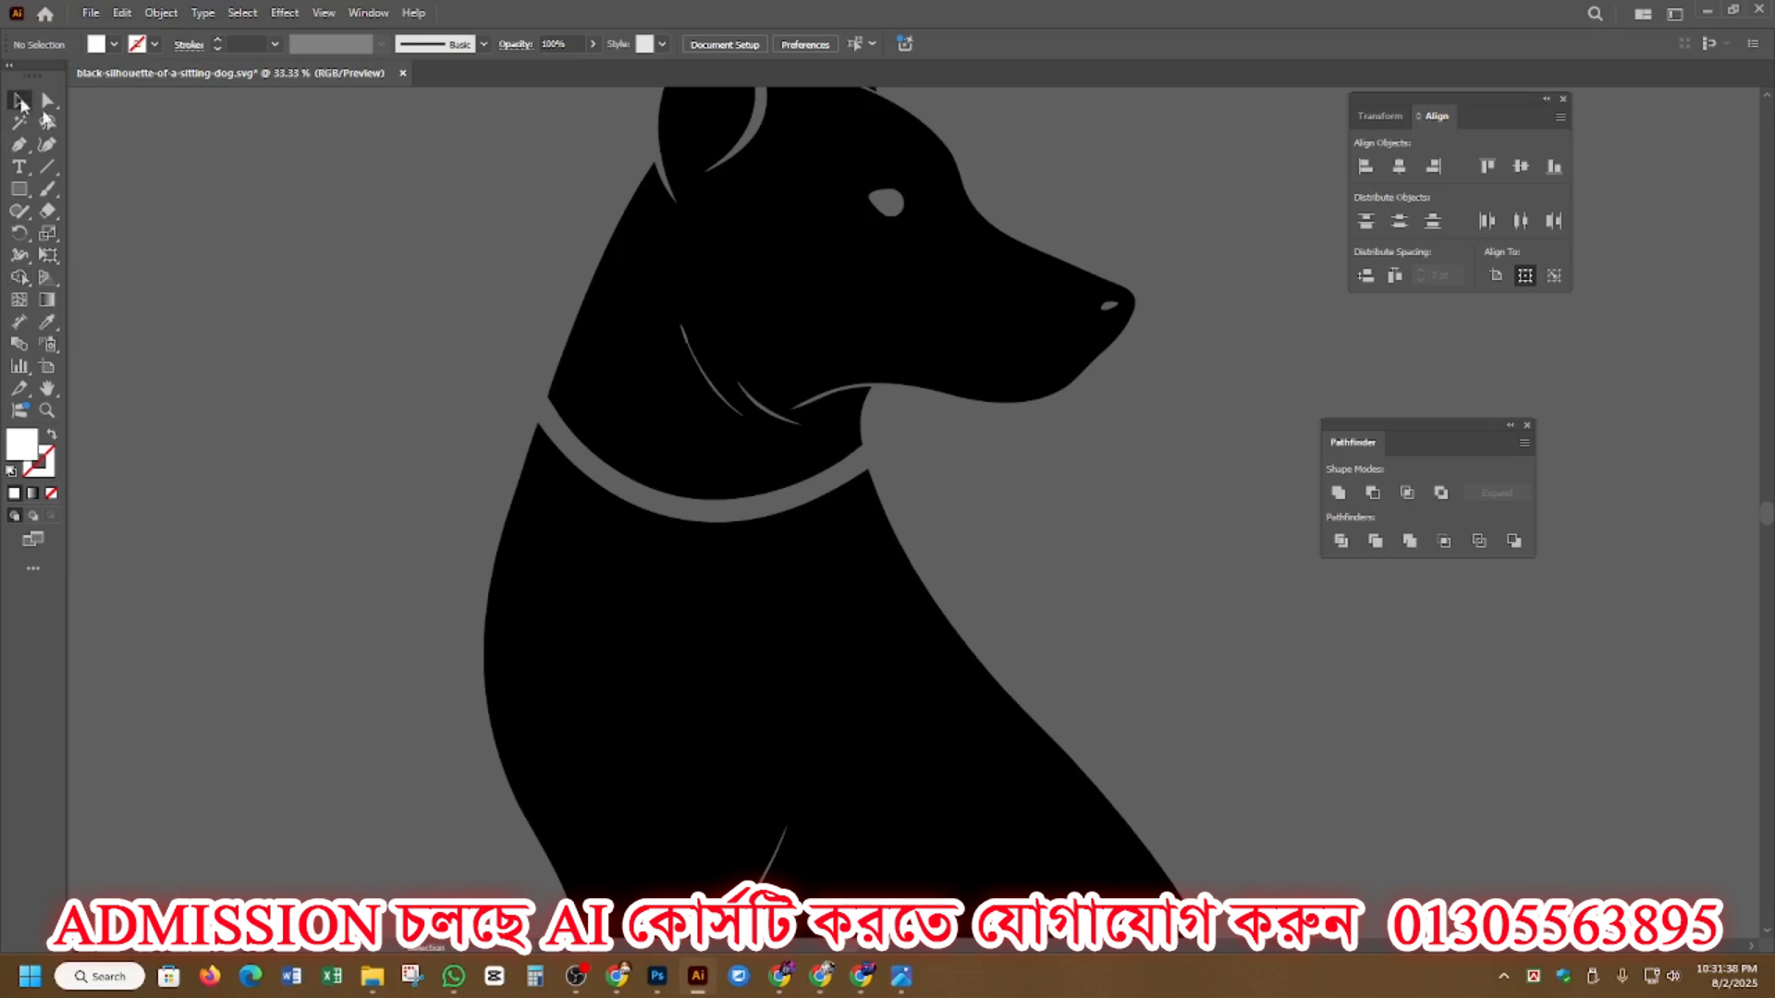
{"action": "left_click", "coordinate": [672, 395]}
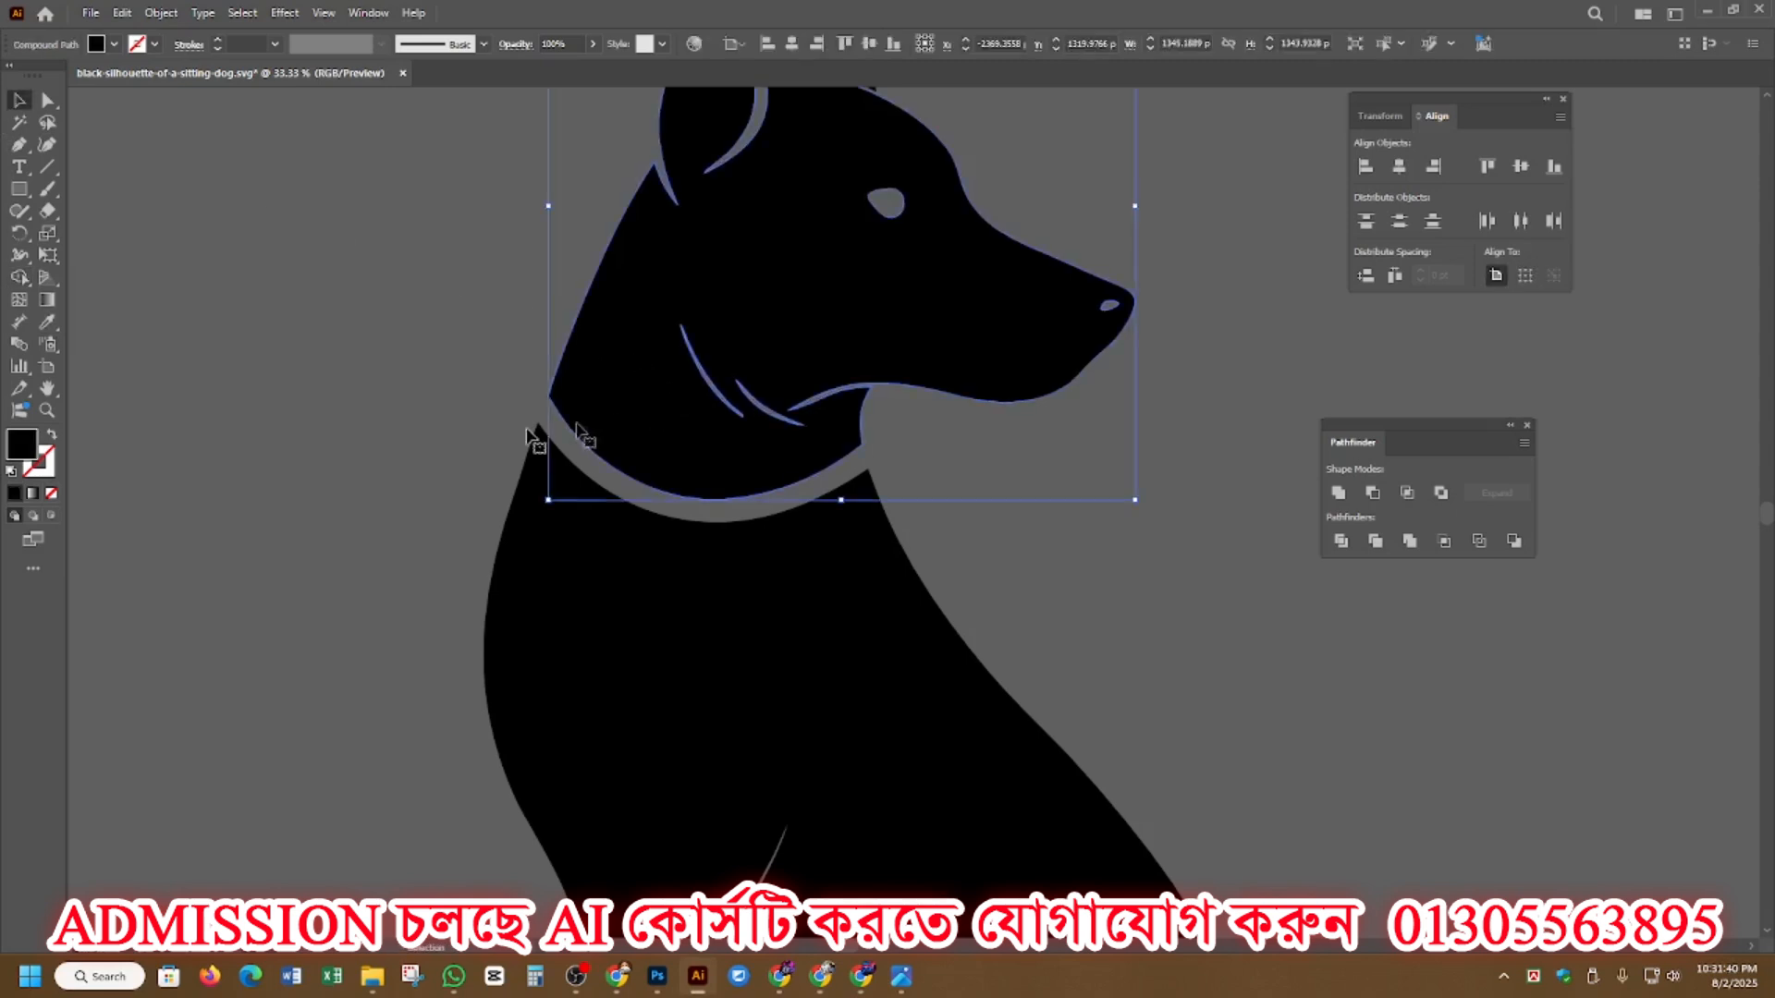
{"action": "left_click", "coordinate": [22, 277]}
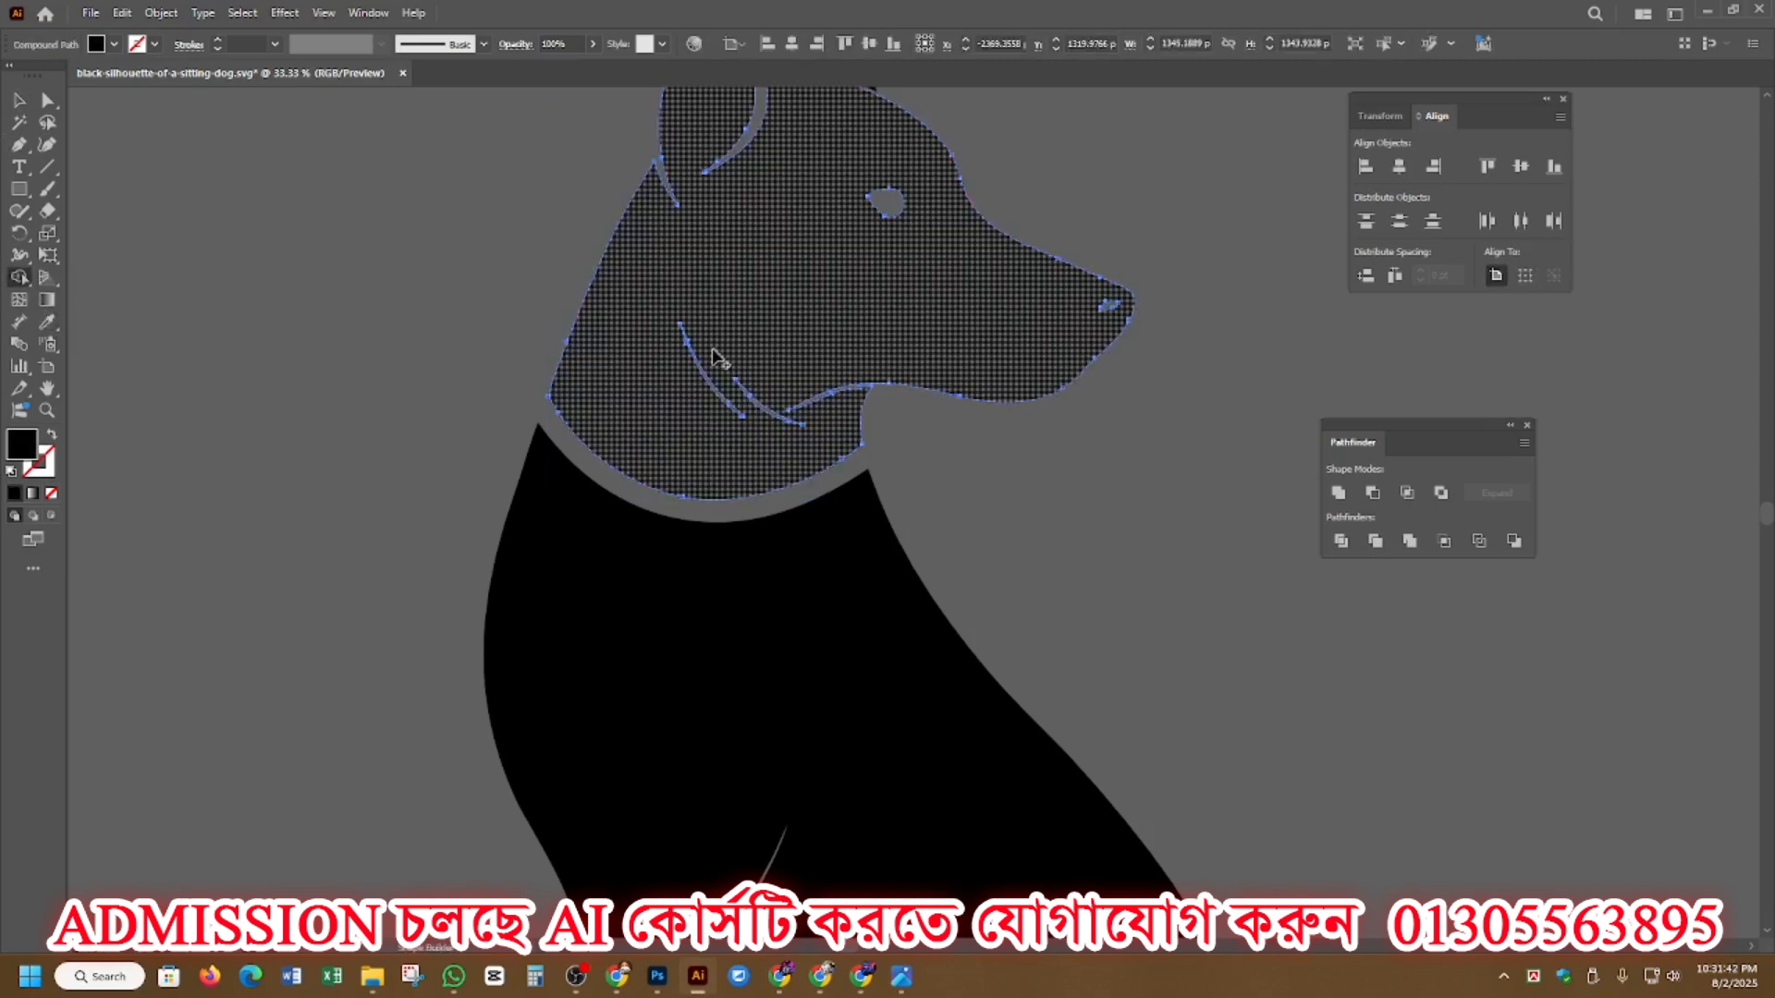
{"action": "left_click_drag", "start_coordinate": [717, 364], "coordinate": [693, 389]}
{"action": "left_click", "coordinate": [681, 372]}
Step: Delete the small leftover sliver of the longer neck line from the dog's head
{"action": "scroll", "coordinate": [689, 342], "scroll_direction": "up", "scroll_amount": 6}
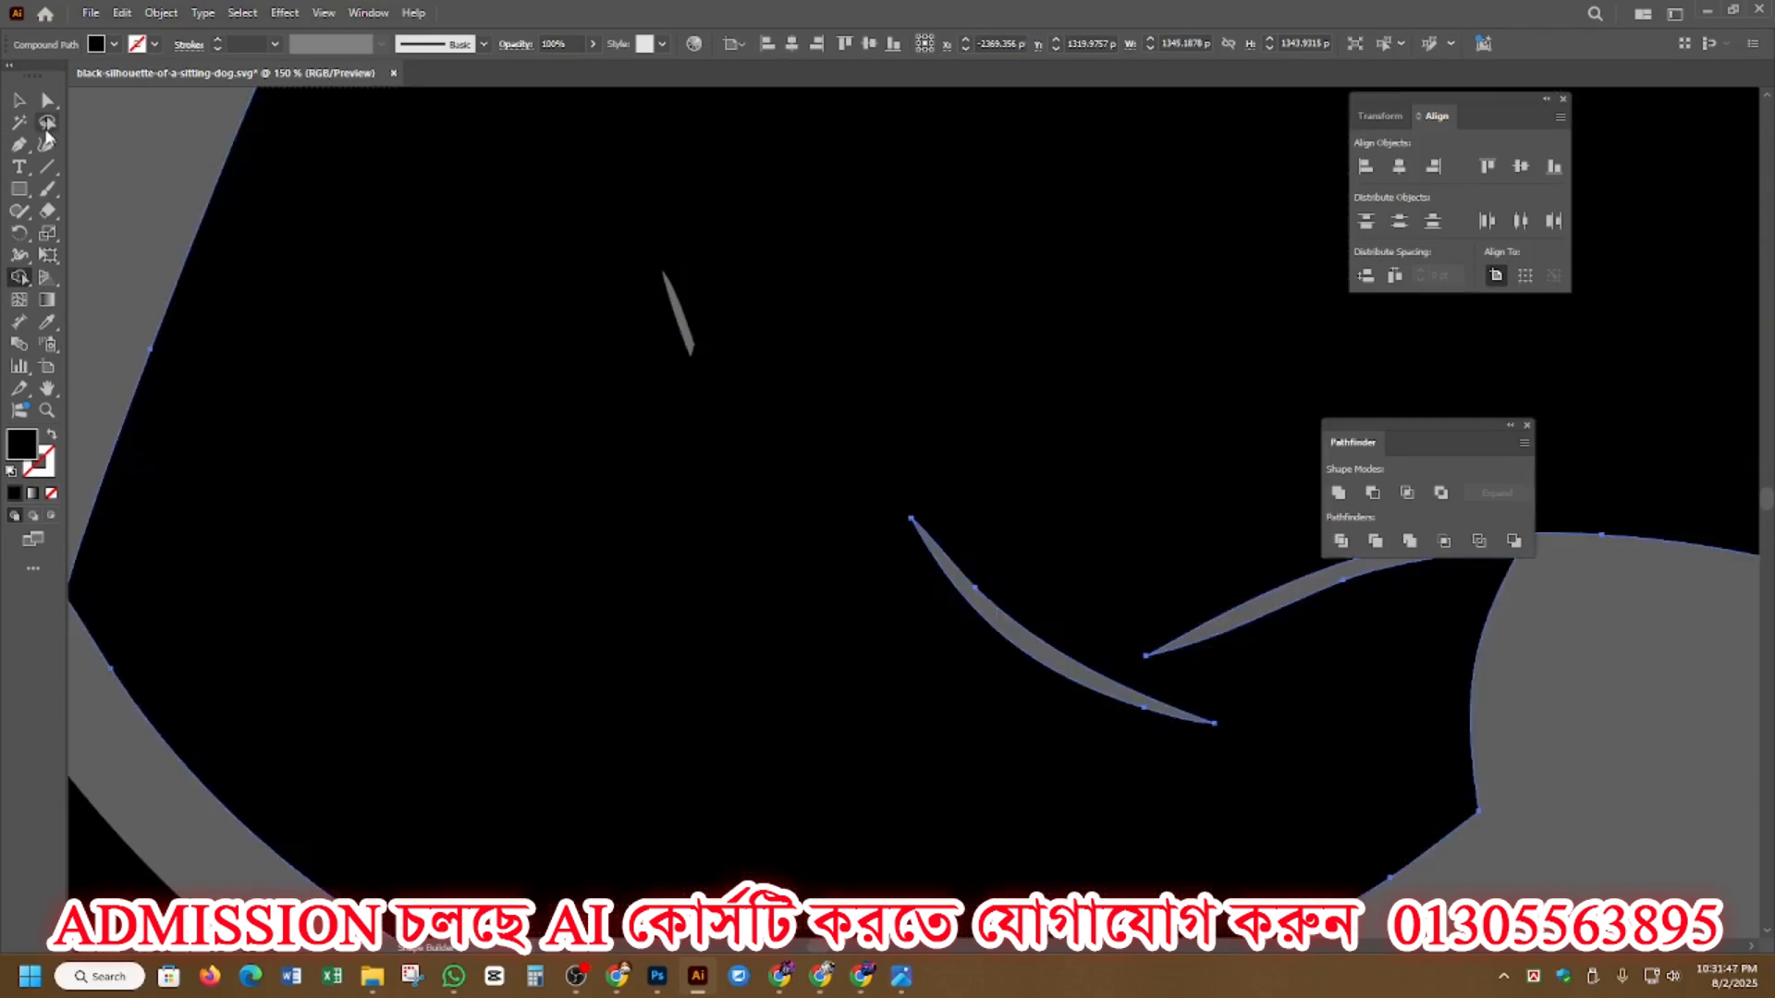
{"action": "left_click", "coordinate": [19, 100]}
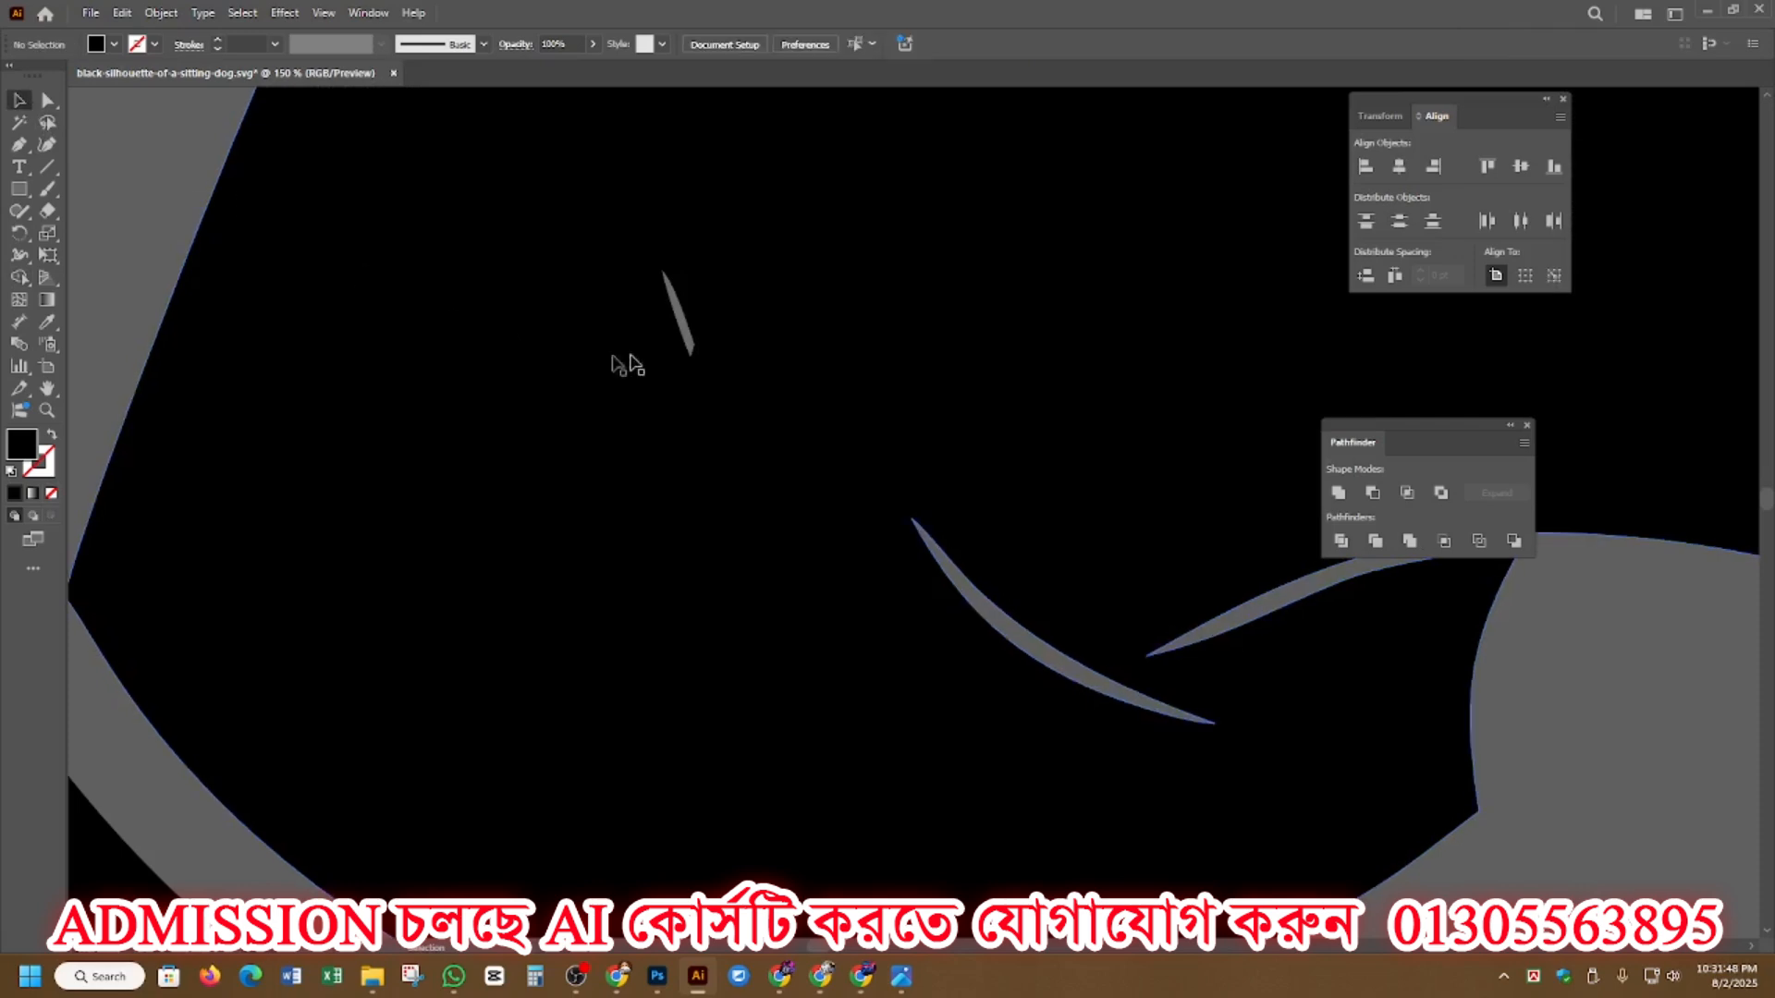
{"action": "left_click", "coordinate": [685, 319]}
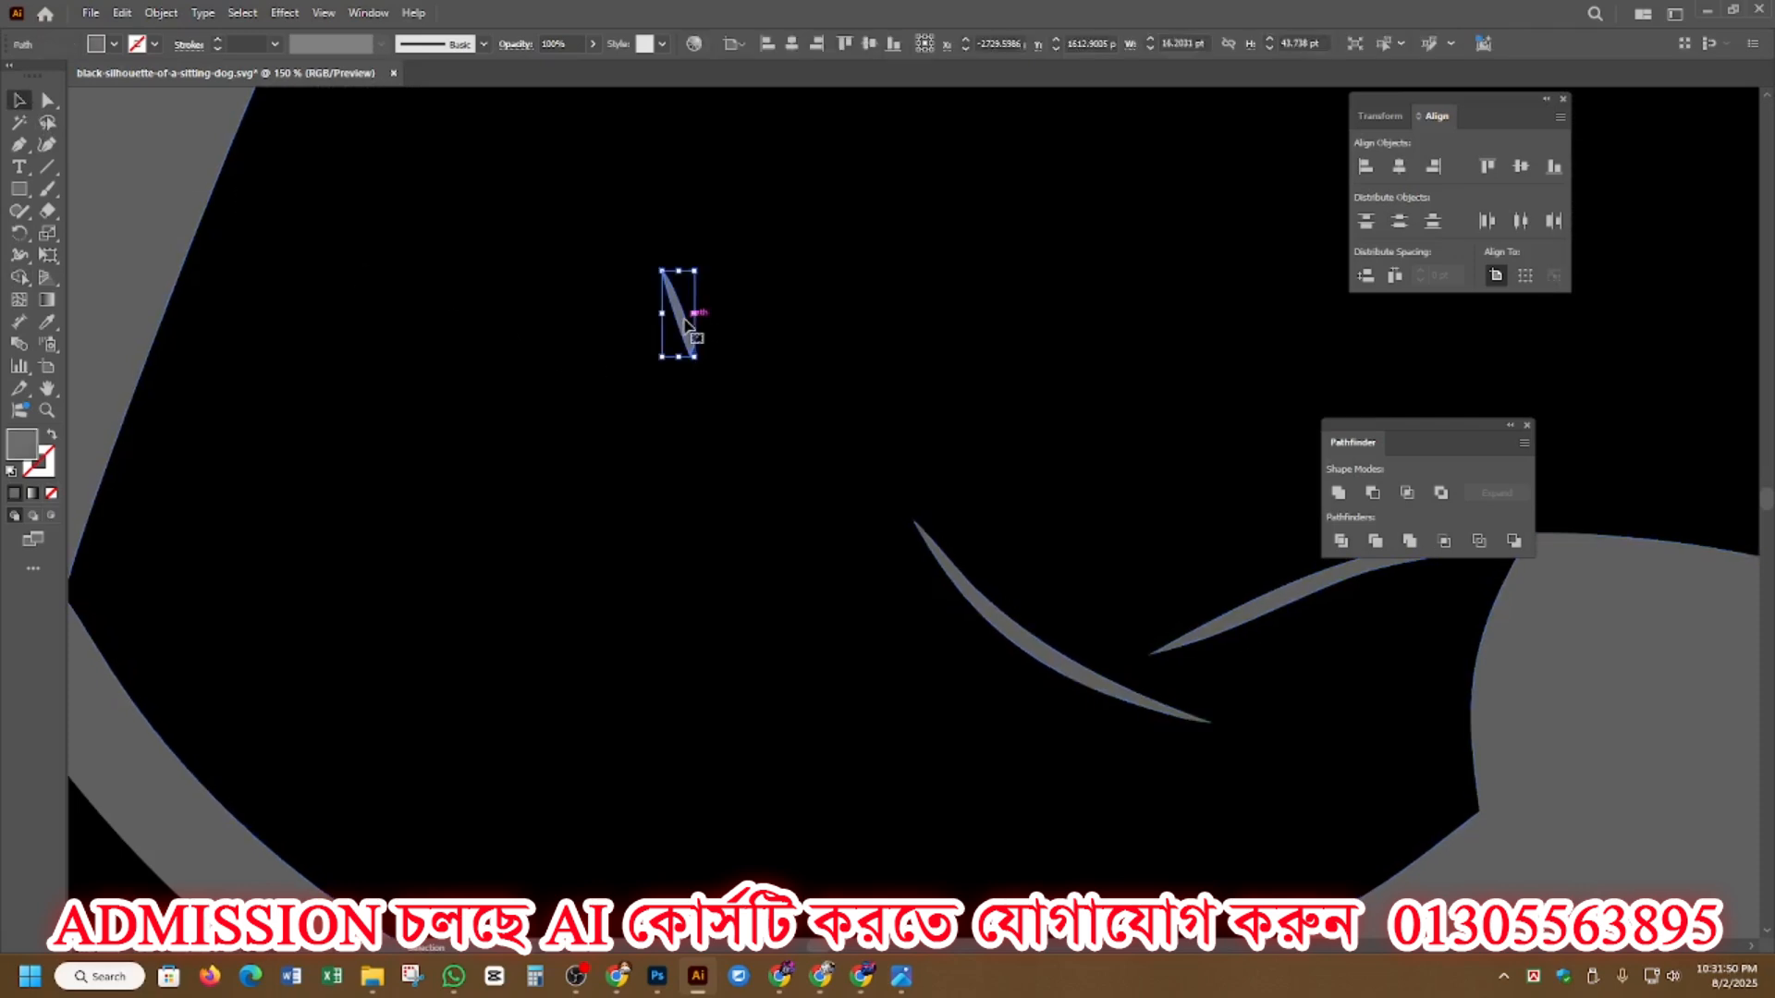
{"action": "key", "text": "Delete"}
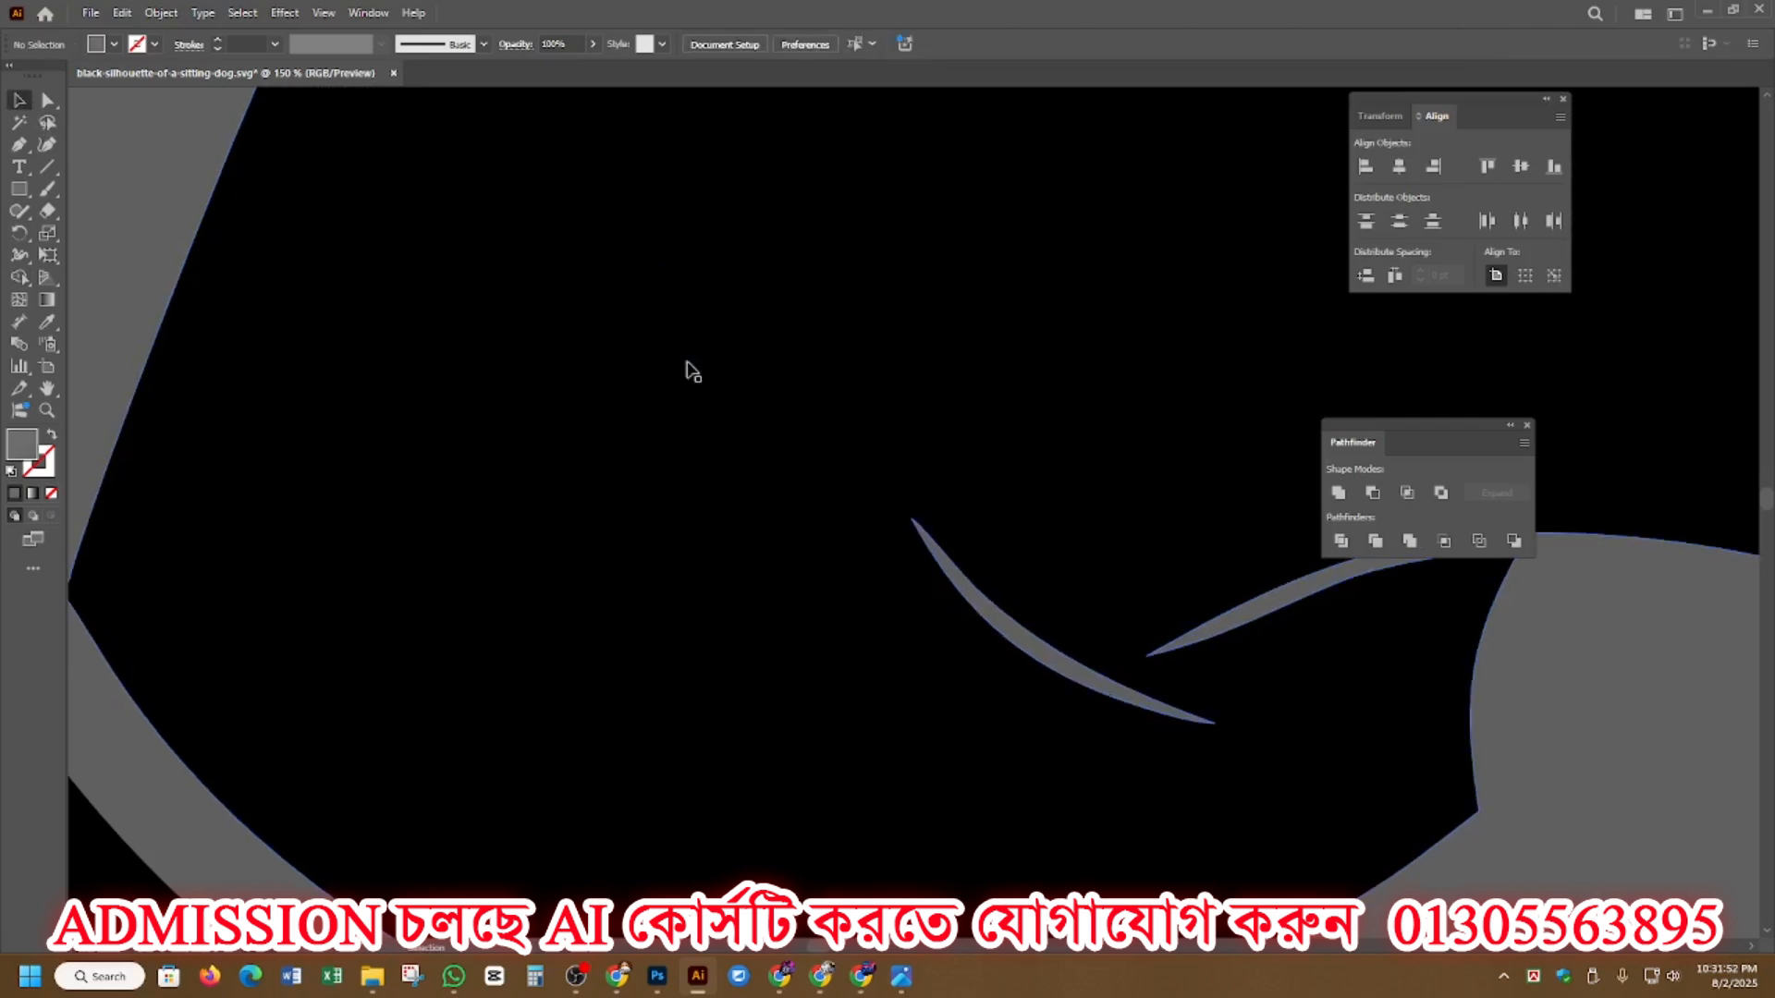
{"action": "scroll", "coordinate": [807, 596], "scroll_direction": "down", "scroll_amount": 3}
{"action": "scroll", "coordinate": [807, 596], "scroll_direction": "down", "scroll_amount": 1}
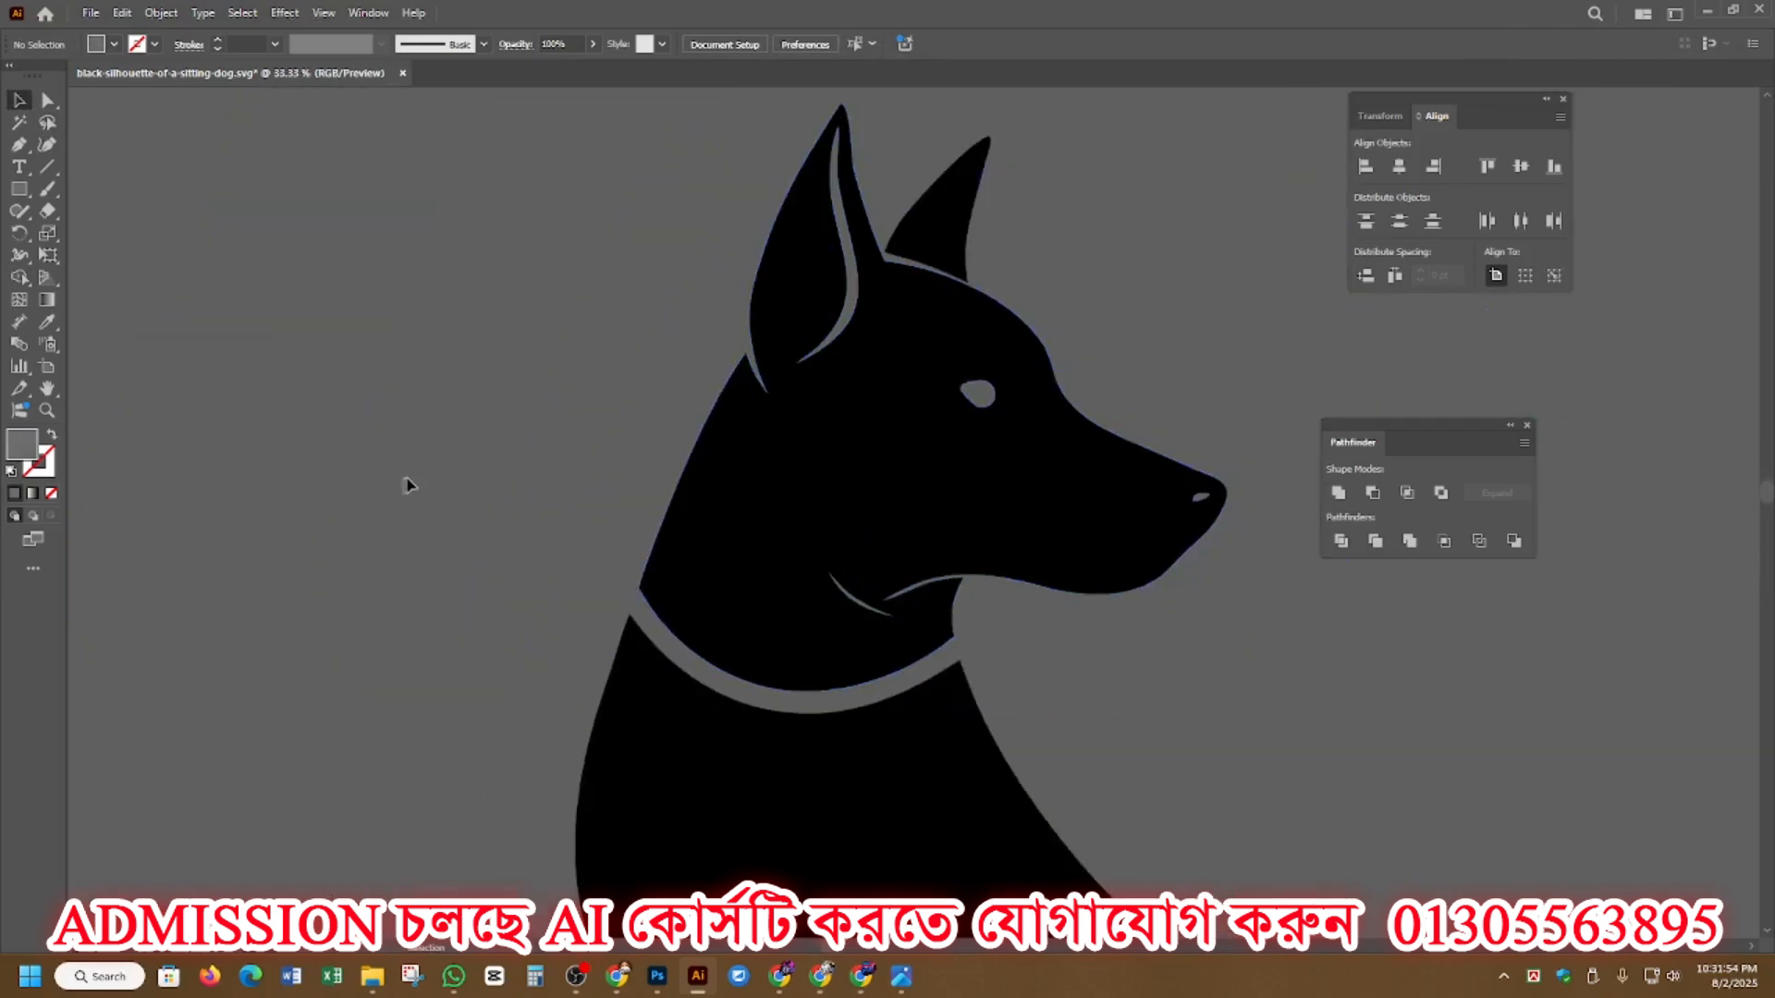
Step: Draw two nearly vertical lines about 920 to 960 pt tall, without fill or stroke, to the left of the dog, and deselect them
{"action": "scroll", "coordinate": [864, 611], "scroll_direction": "down", "scroll_amount": 4}
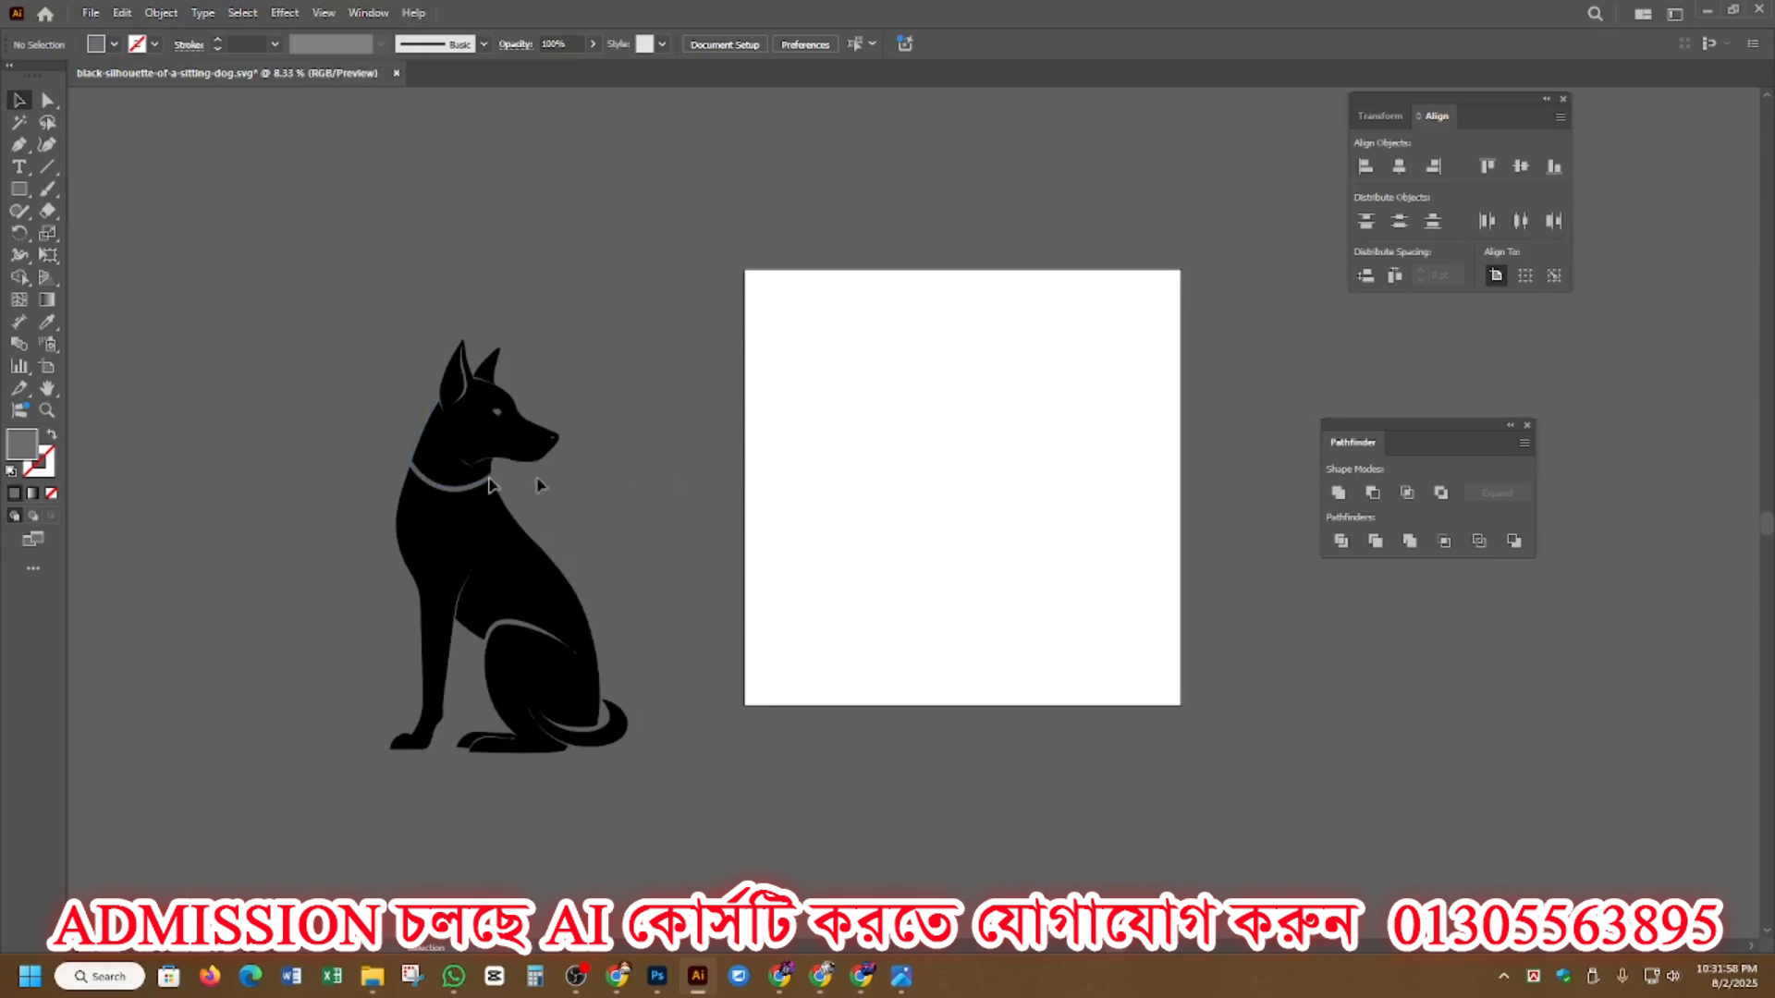
{"action": "scroll", "coordinate": [390, 473], "scroll_direction": "up", "scroll_amount": 3}
{"action": "scroll", "coordinate": [771, 460], "scroll_direction": "down", "scroll_amount": 2}
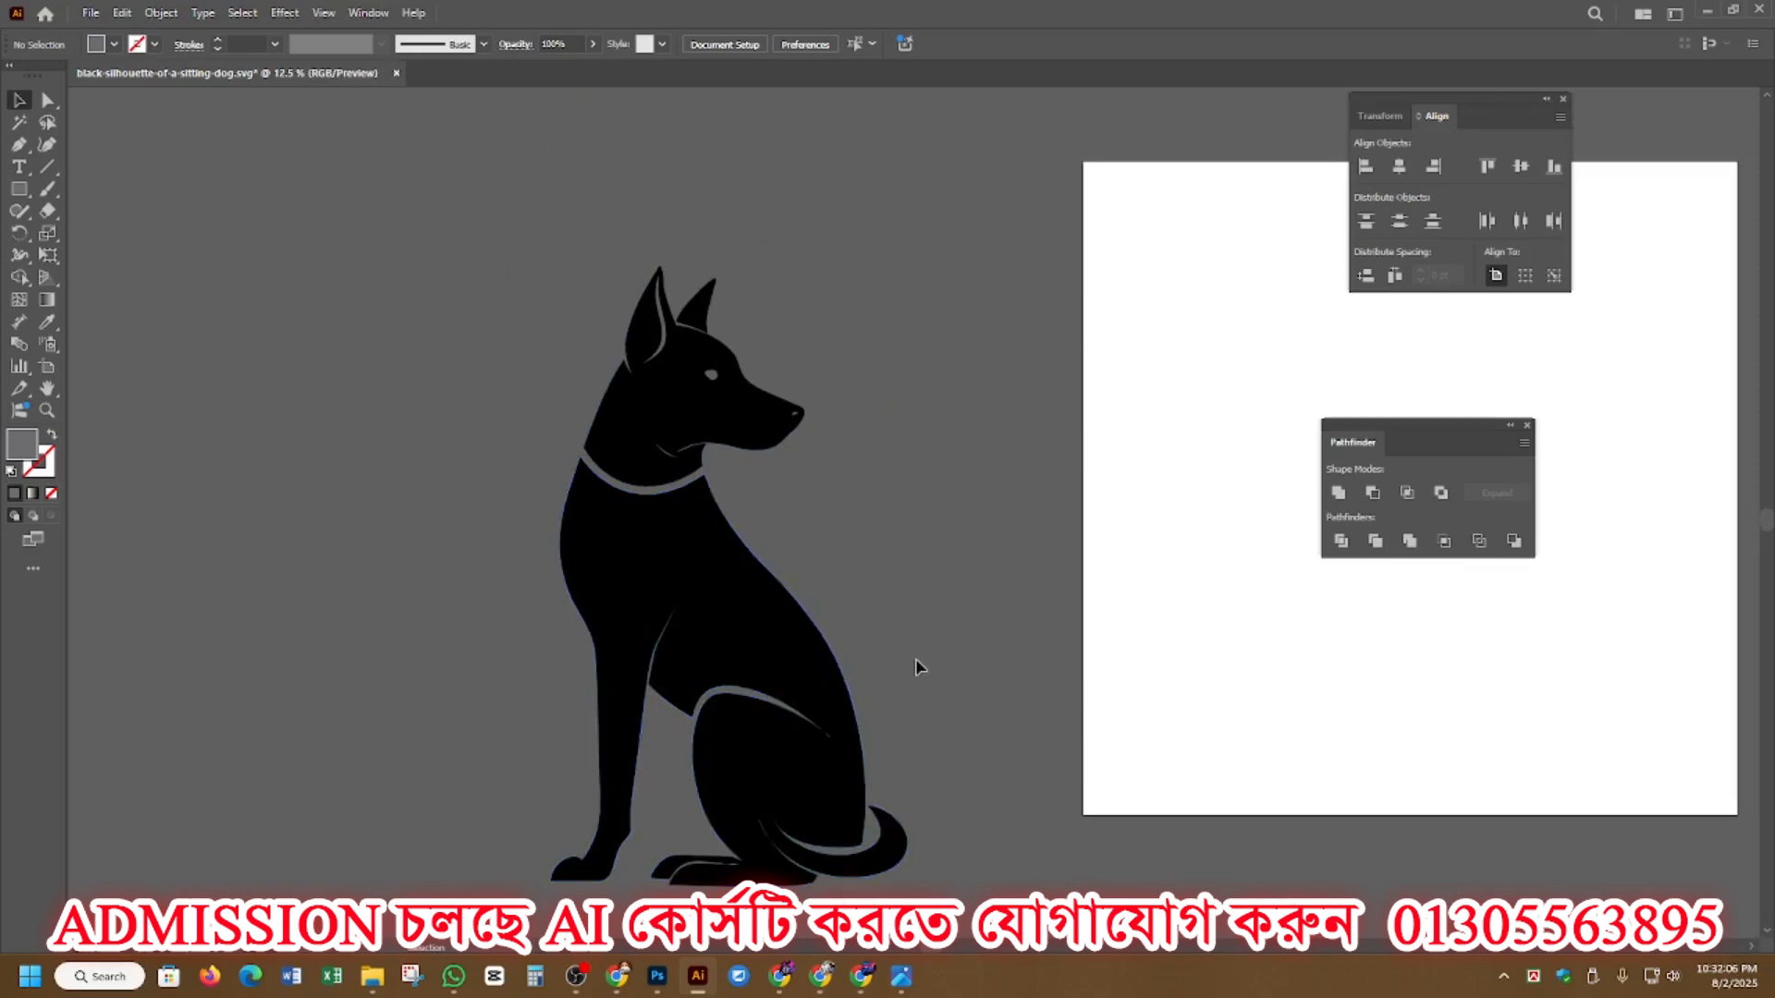
{"action": "left_click", "coordinate": [46, 169]}
{"action": "left_click", "coordinate": [125, 168]}
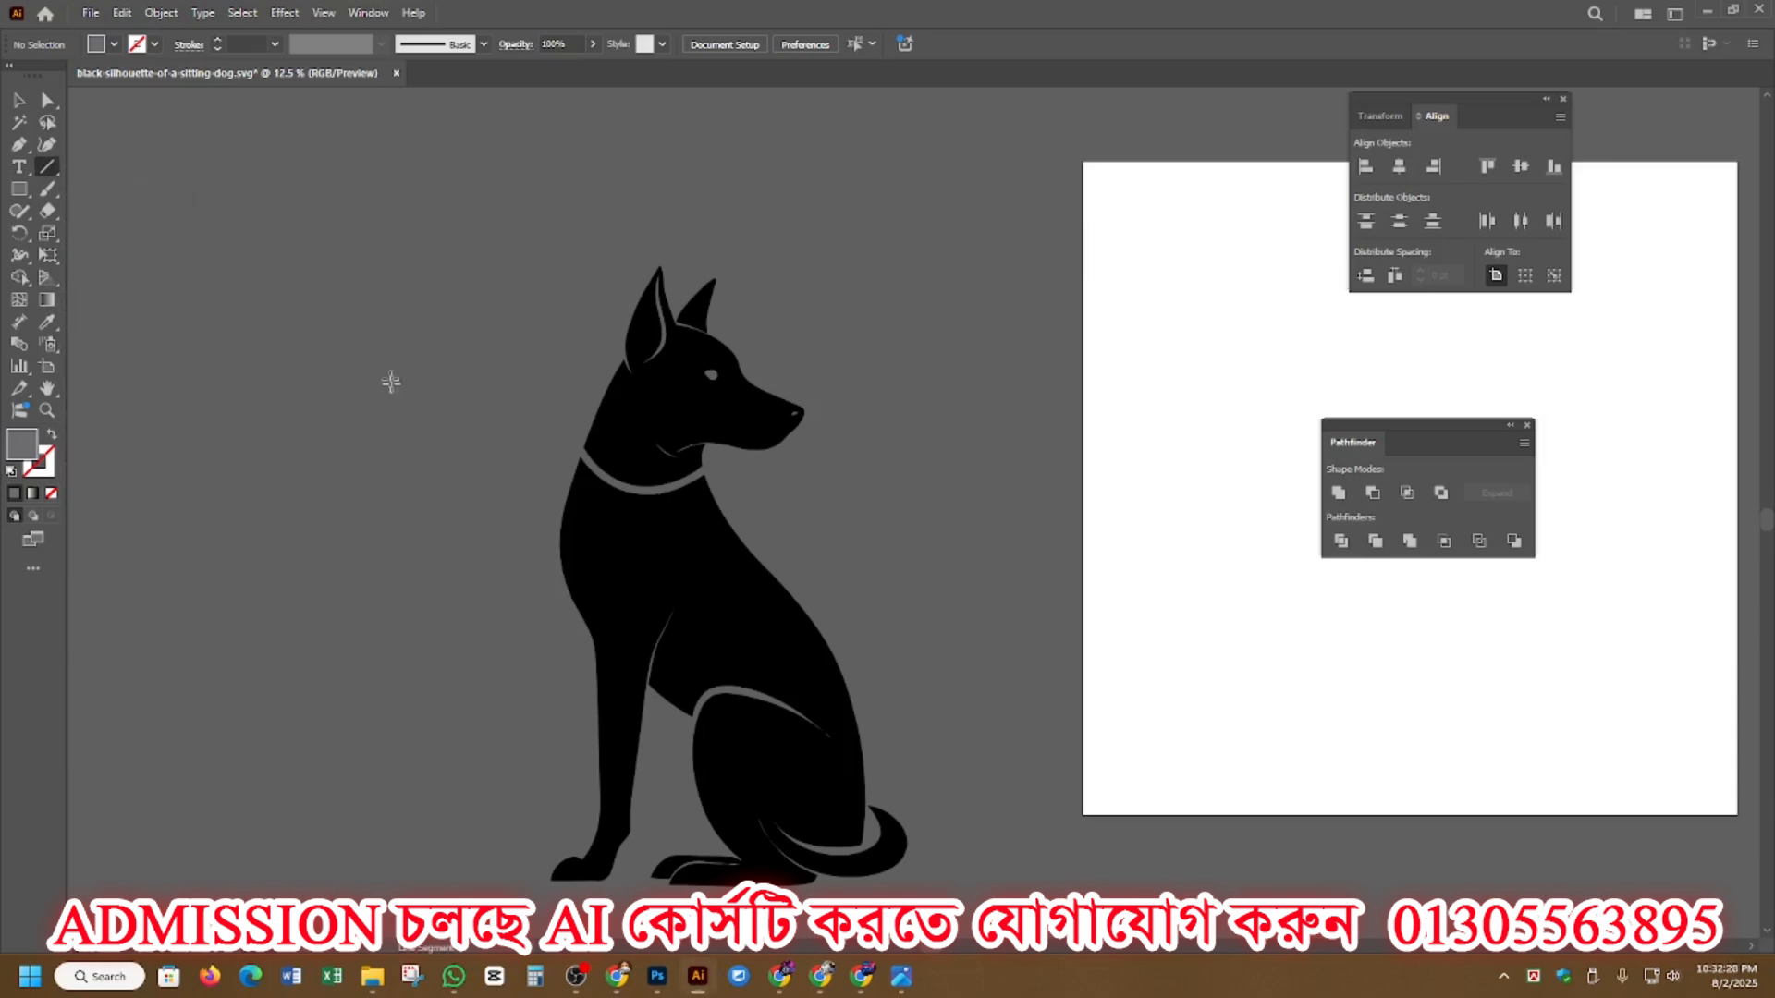
{"action": "mouse_move", "coordinate": [407, 355]}
{"action": "left_mouse_down"}
{"action": "mouse_move", "coordinate": [396, 513]}
{"action": "mouse_move", "coordinate": [440, 414]}
{"action": "mouse_move", "coordinate": [436, 514]}
{"action": "left_mouse_up"}
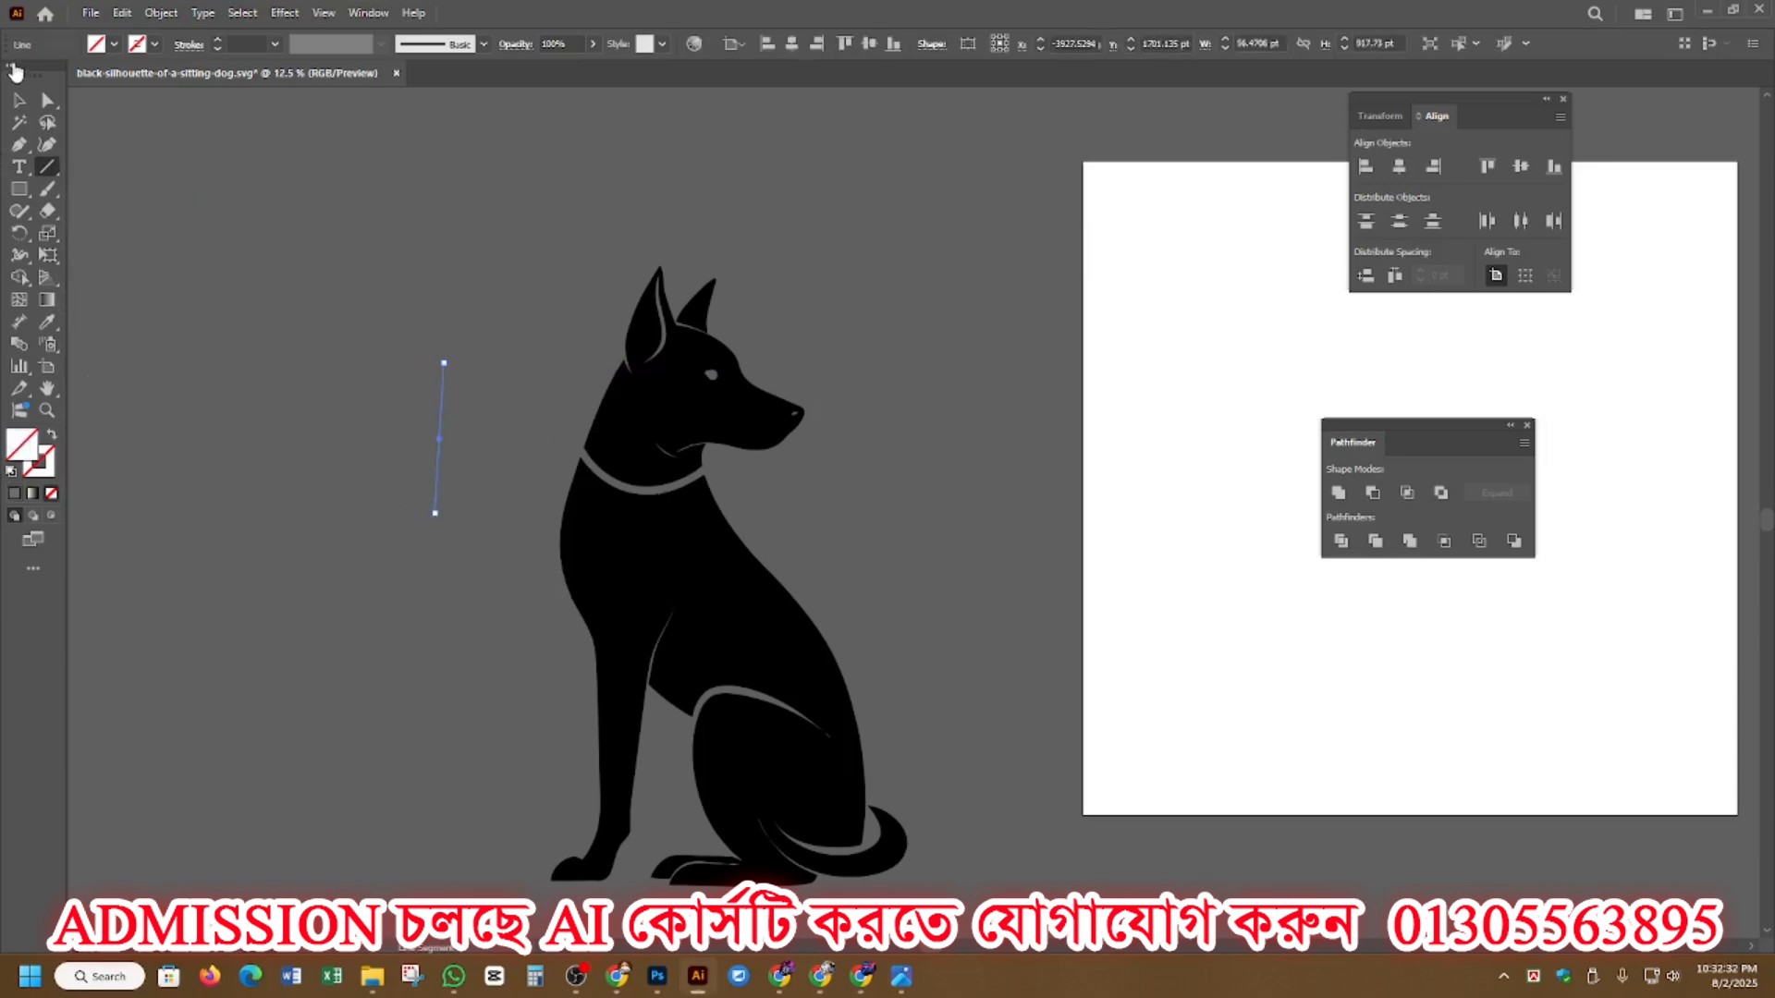
{"action": "key", "text": "v"}
{"action": "left_click", "coordinate": [342, 315]}
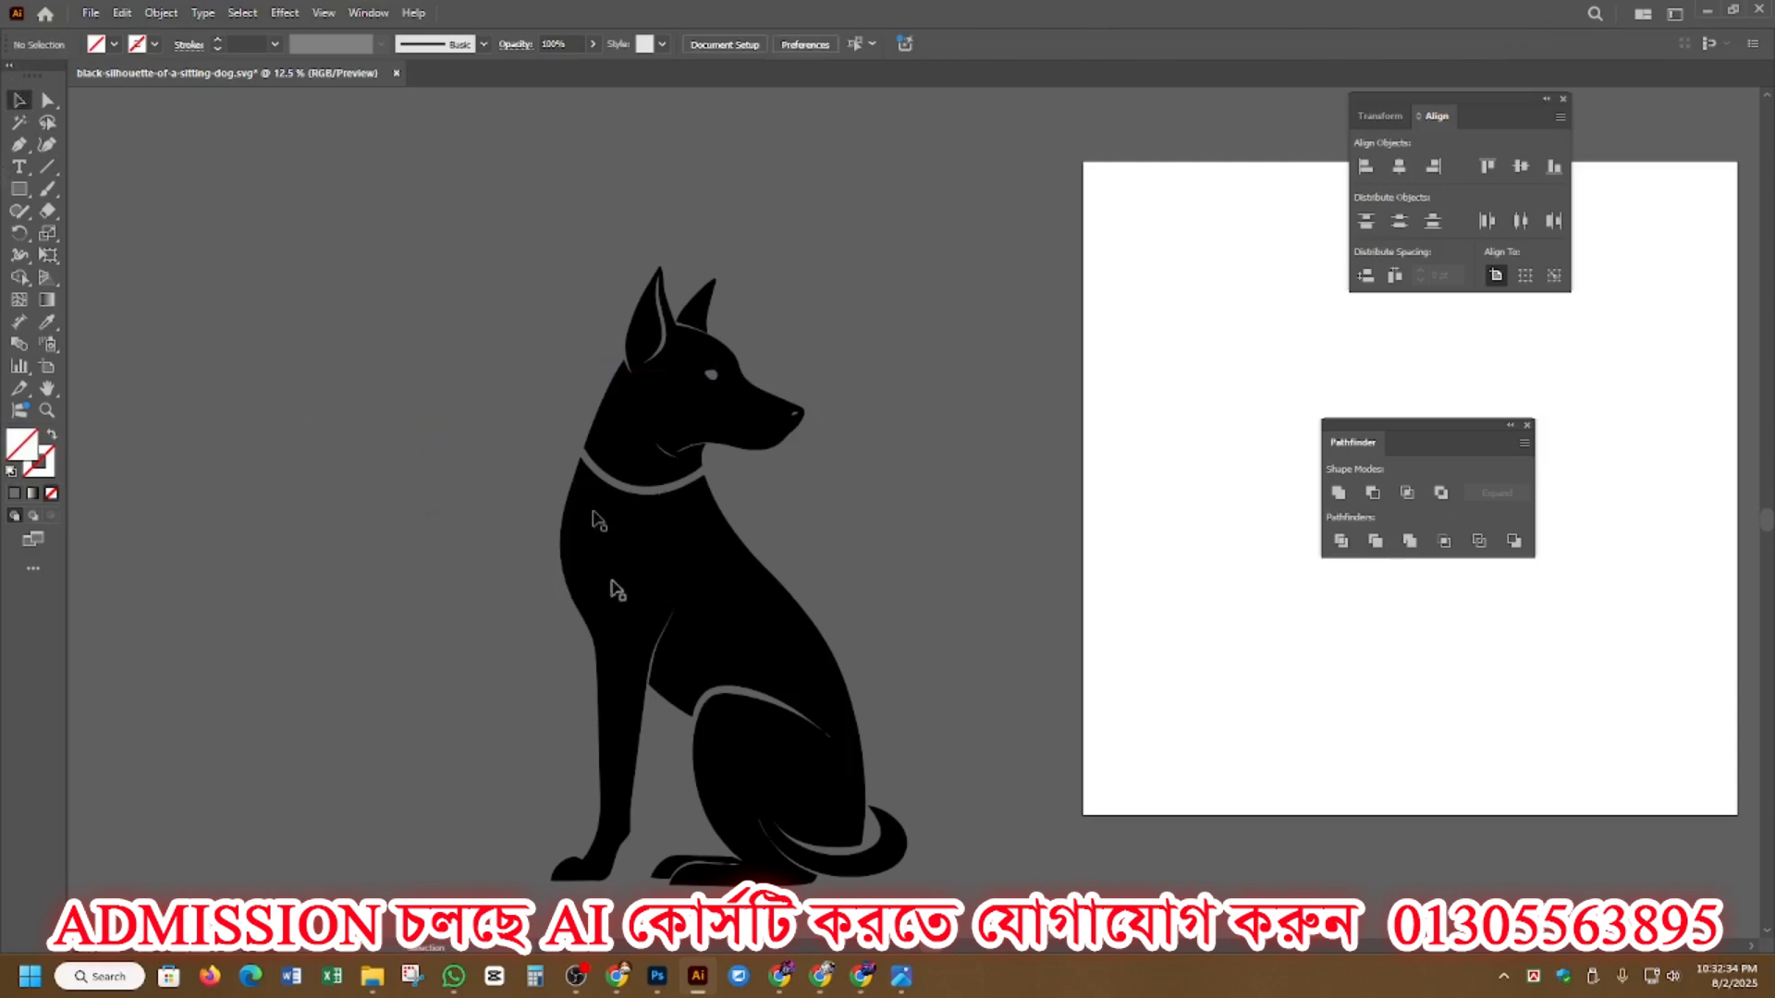
Step: Select both invisible lines beside the dog with the Magic Wand and delete them
{"action": "scroll", "coordinate": [337, 401], "scroll_direction": "up", "scroll_amount": 2}
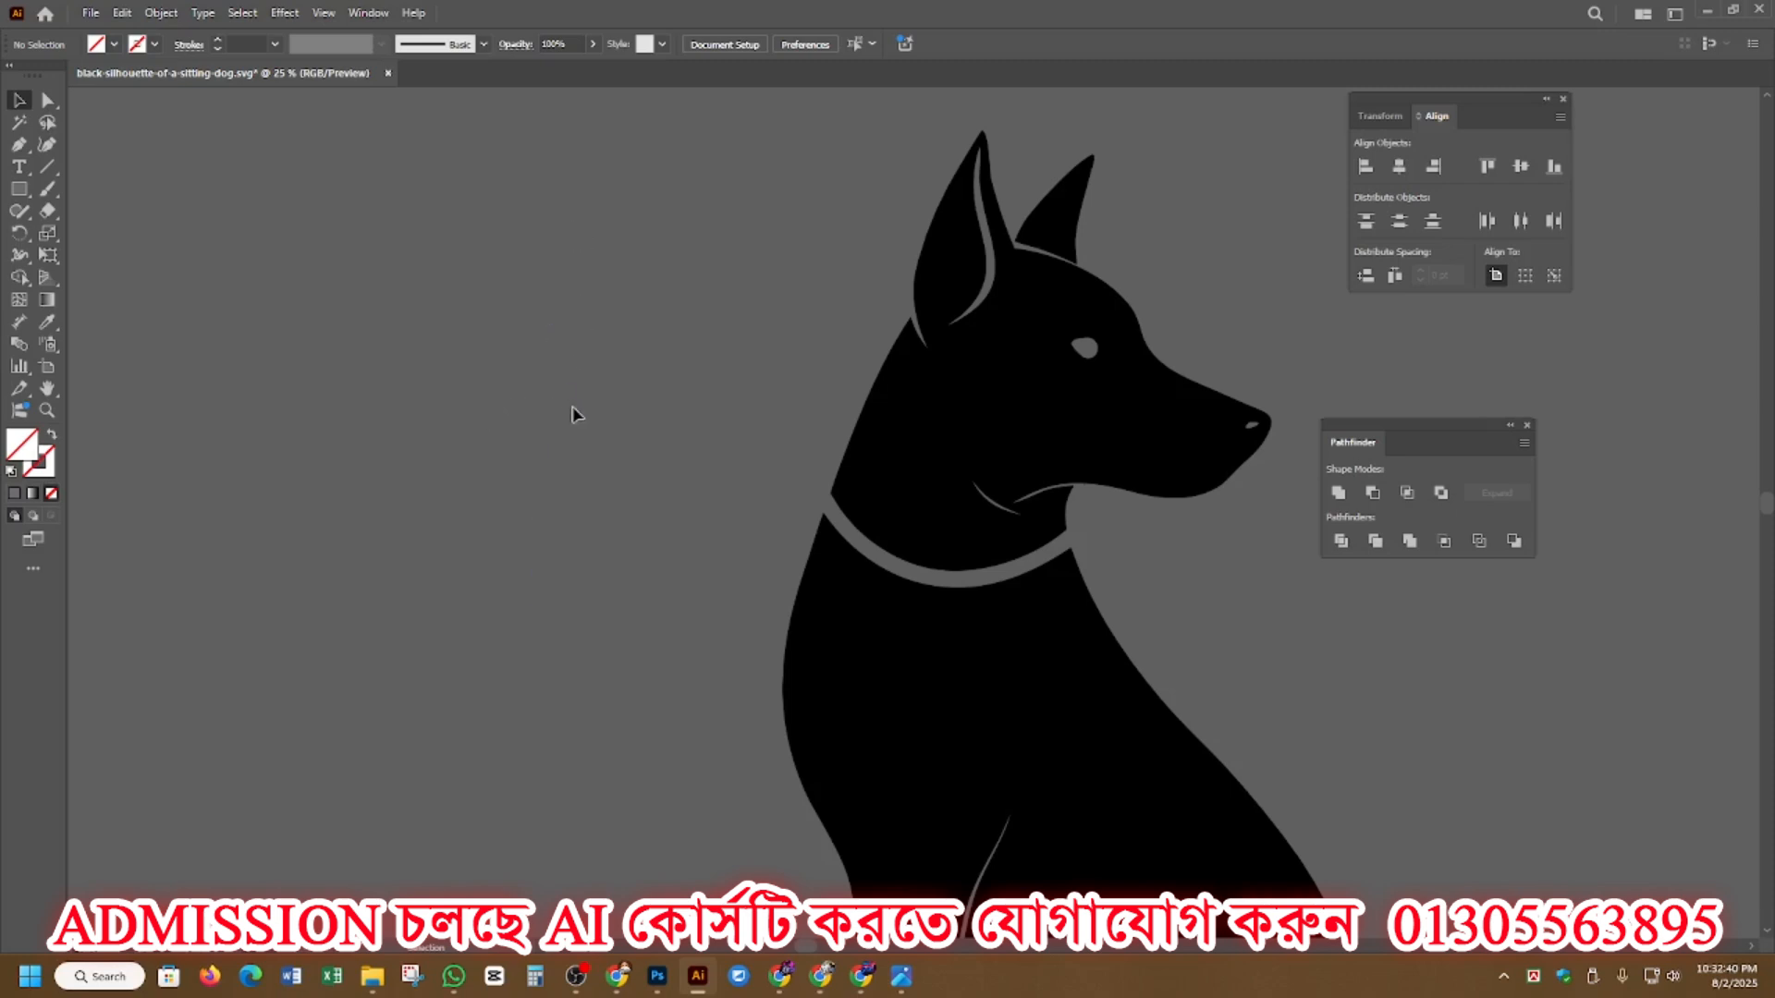
{"action": "scroll", "coordinate": [487, 379], "scroll_direction": "down", "scroll_amount": 1}
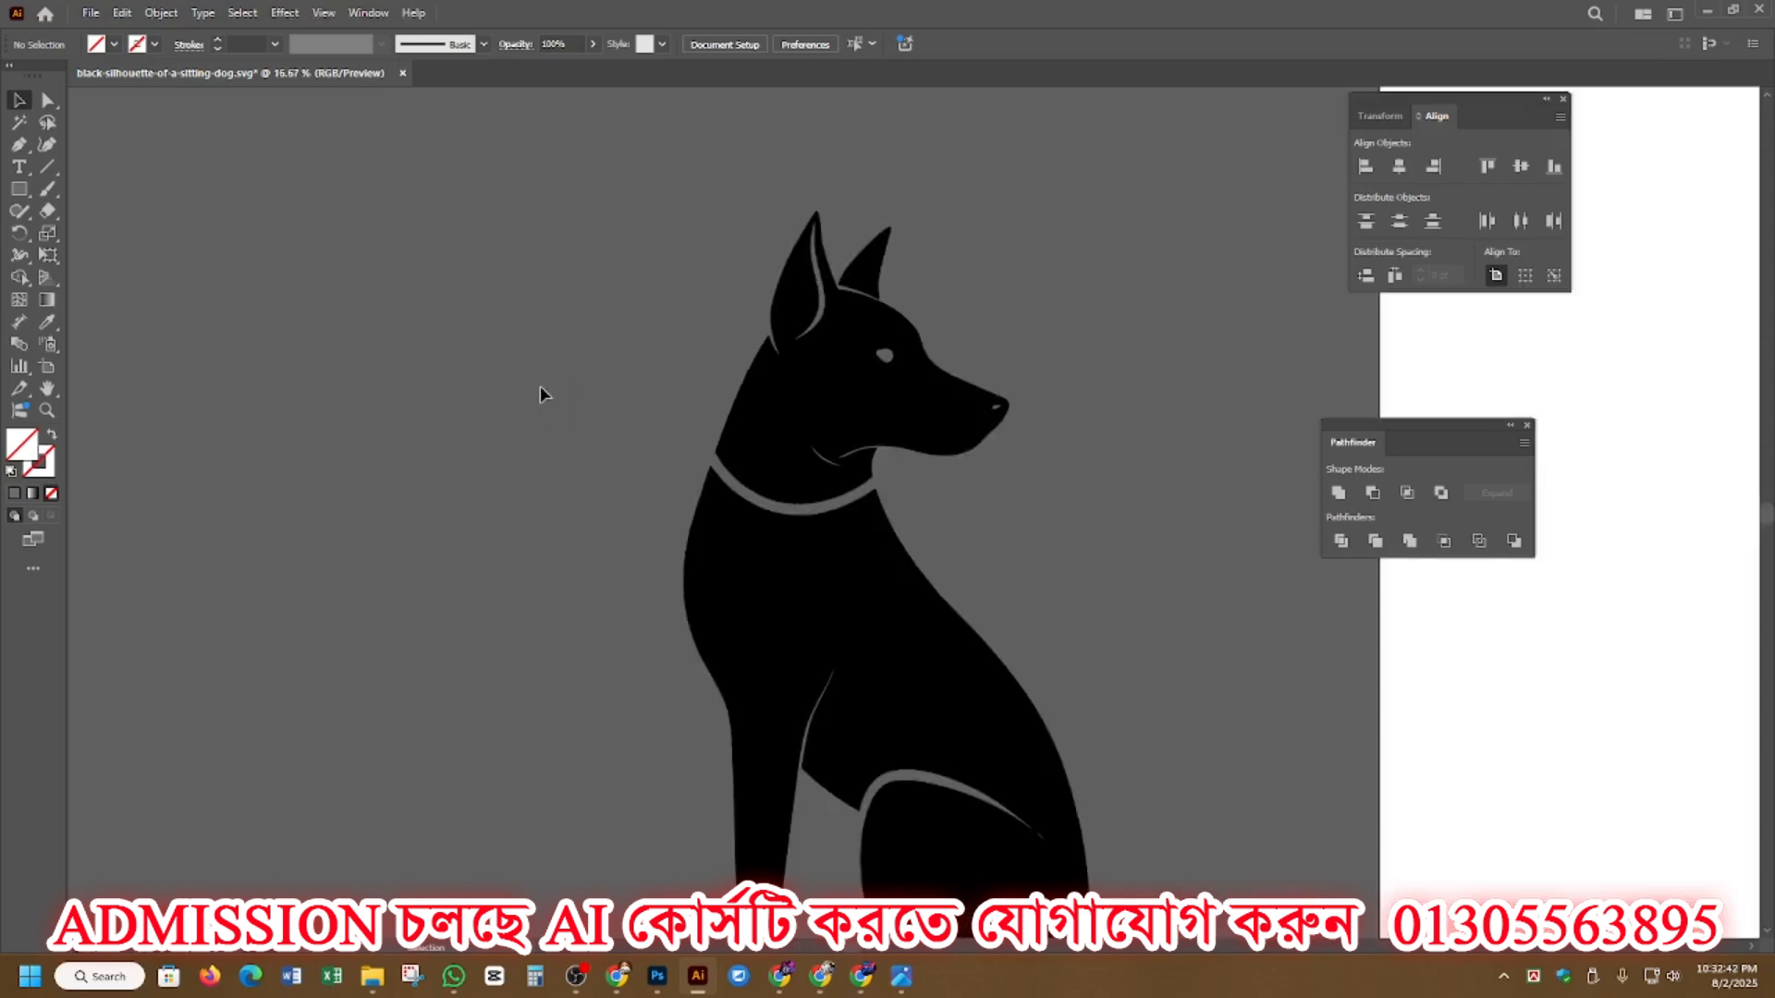
{"action": "key", "text": "y"}
{"action": "left_click", "coordinate": [527, 363]}
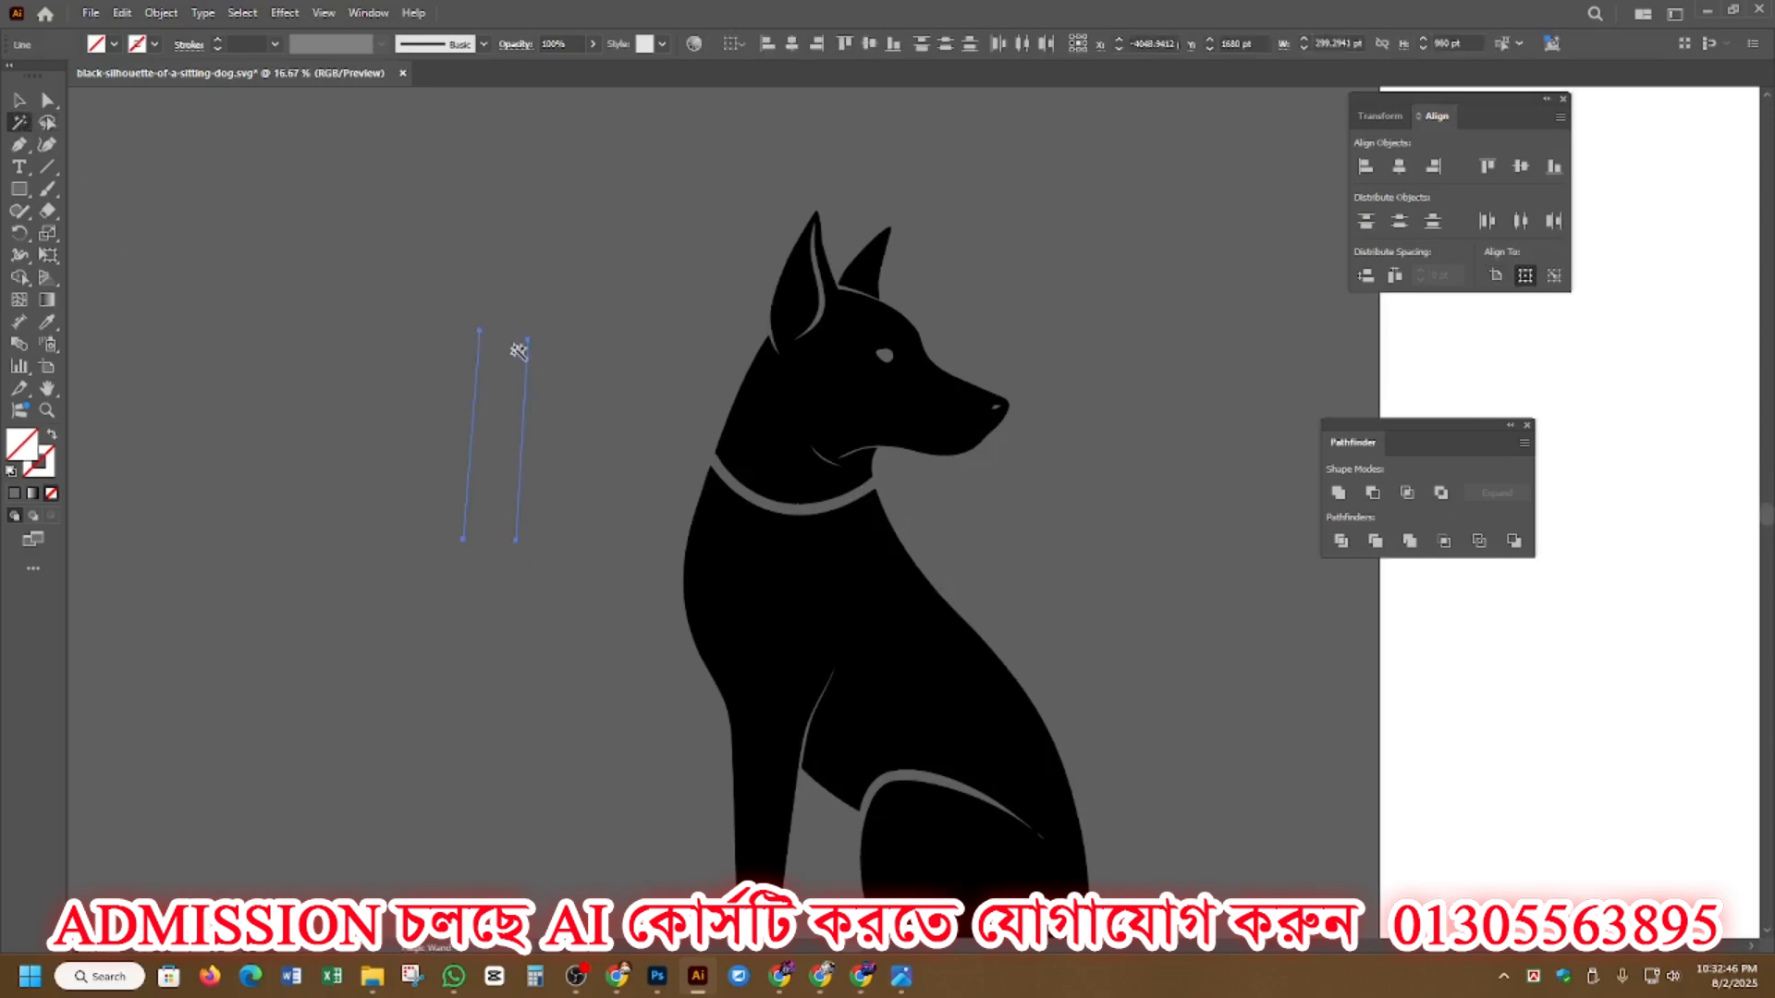
{"action": "scroll", "coordinate": [519, 348], "scroll_direction": "down", "scroll_amount": 2}
{"action": "scroll", "coordinate": [518, 345], "scroll_direction": "down", "scroll_amount": 1}
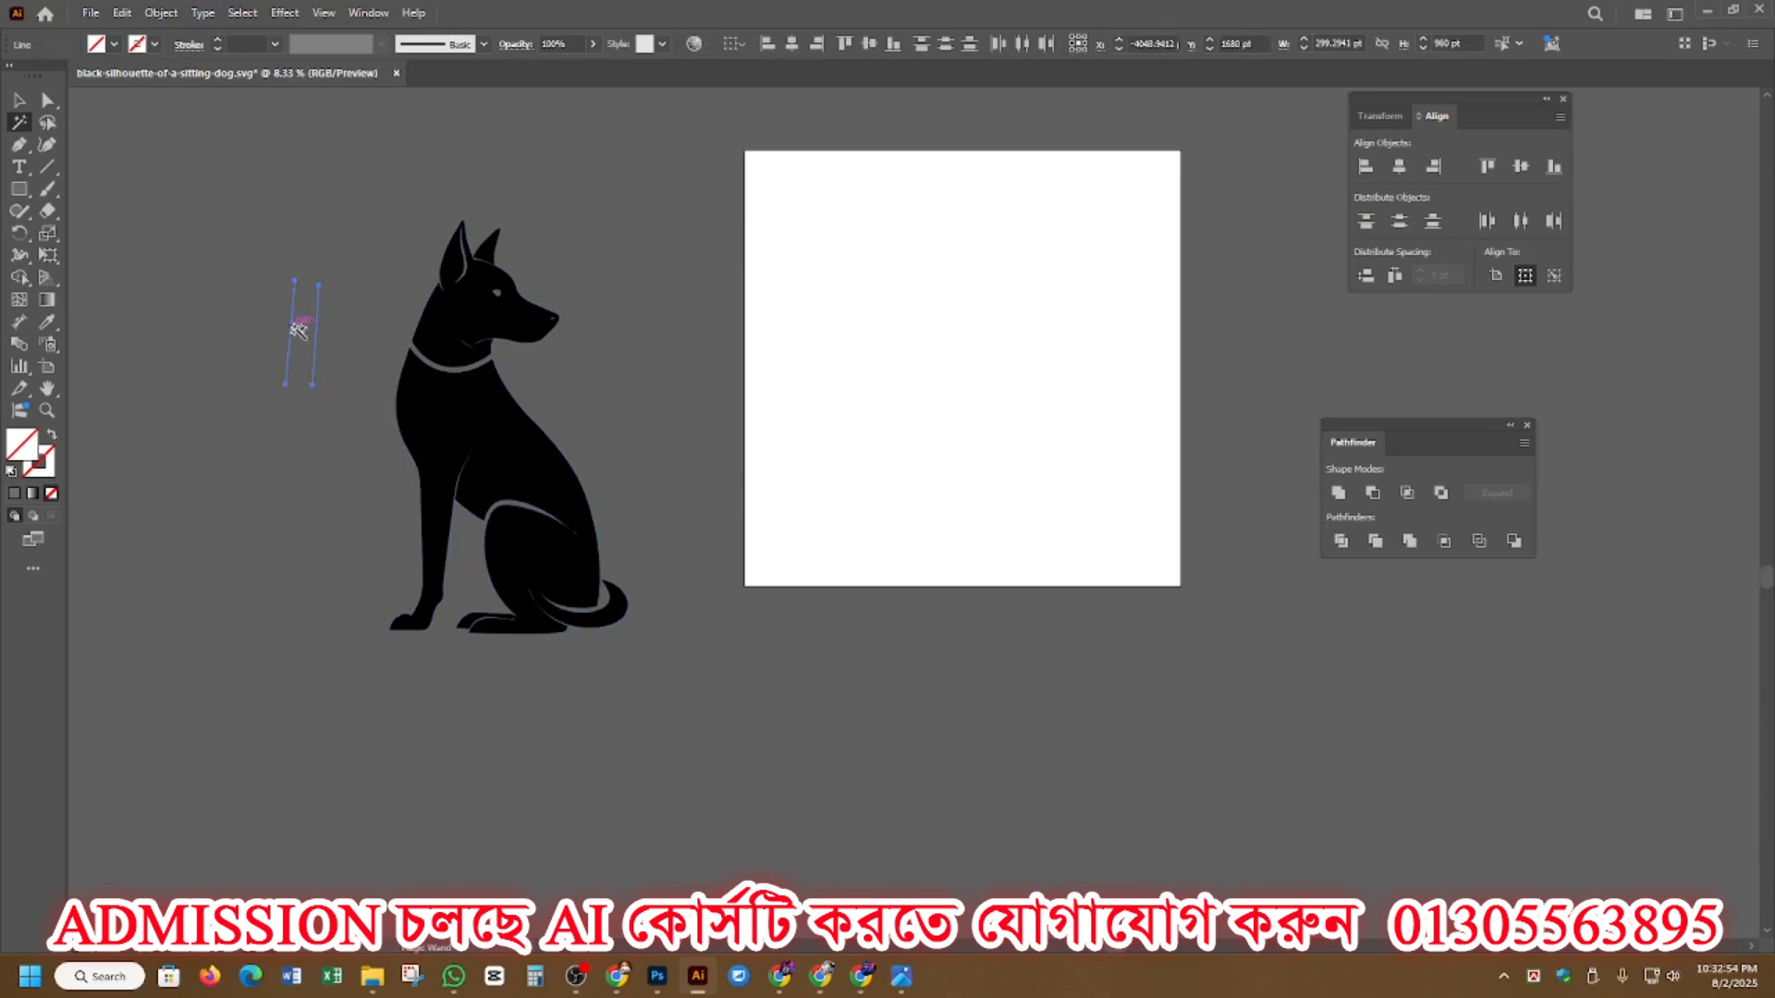
{"action": "key", "text": "Delete"}
{"action": "left_click", "coordinate": [16, 99]}
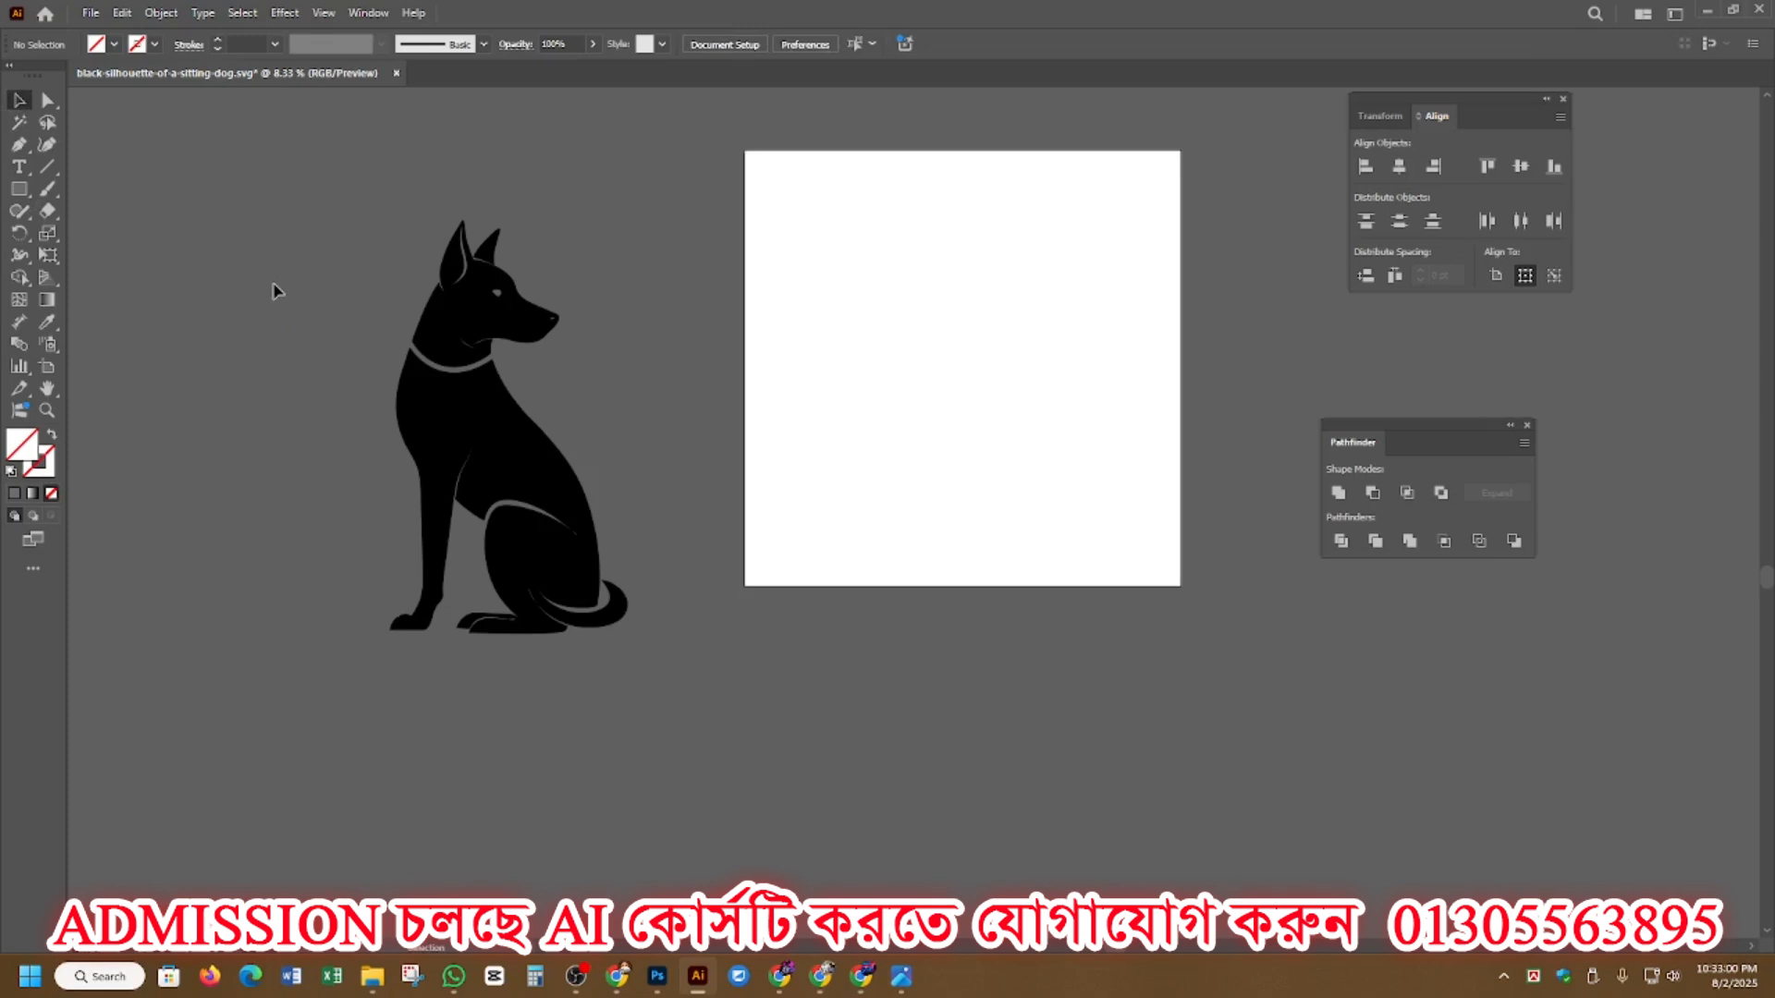
Step: Group all of the dog's shapes and move the group slightly up and to the left, beside the artboard
{"action": "key", "text": "ctrl+a"}
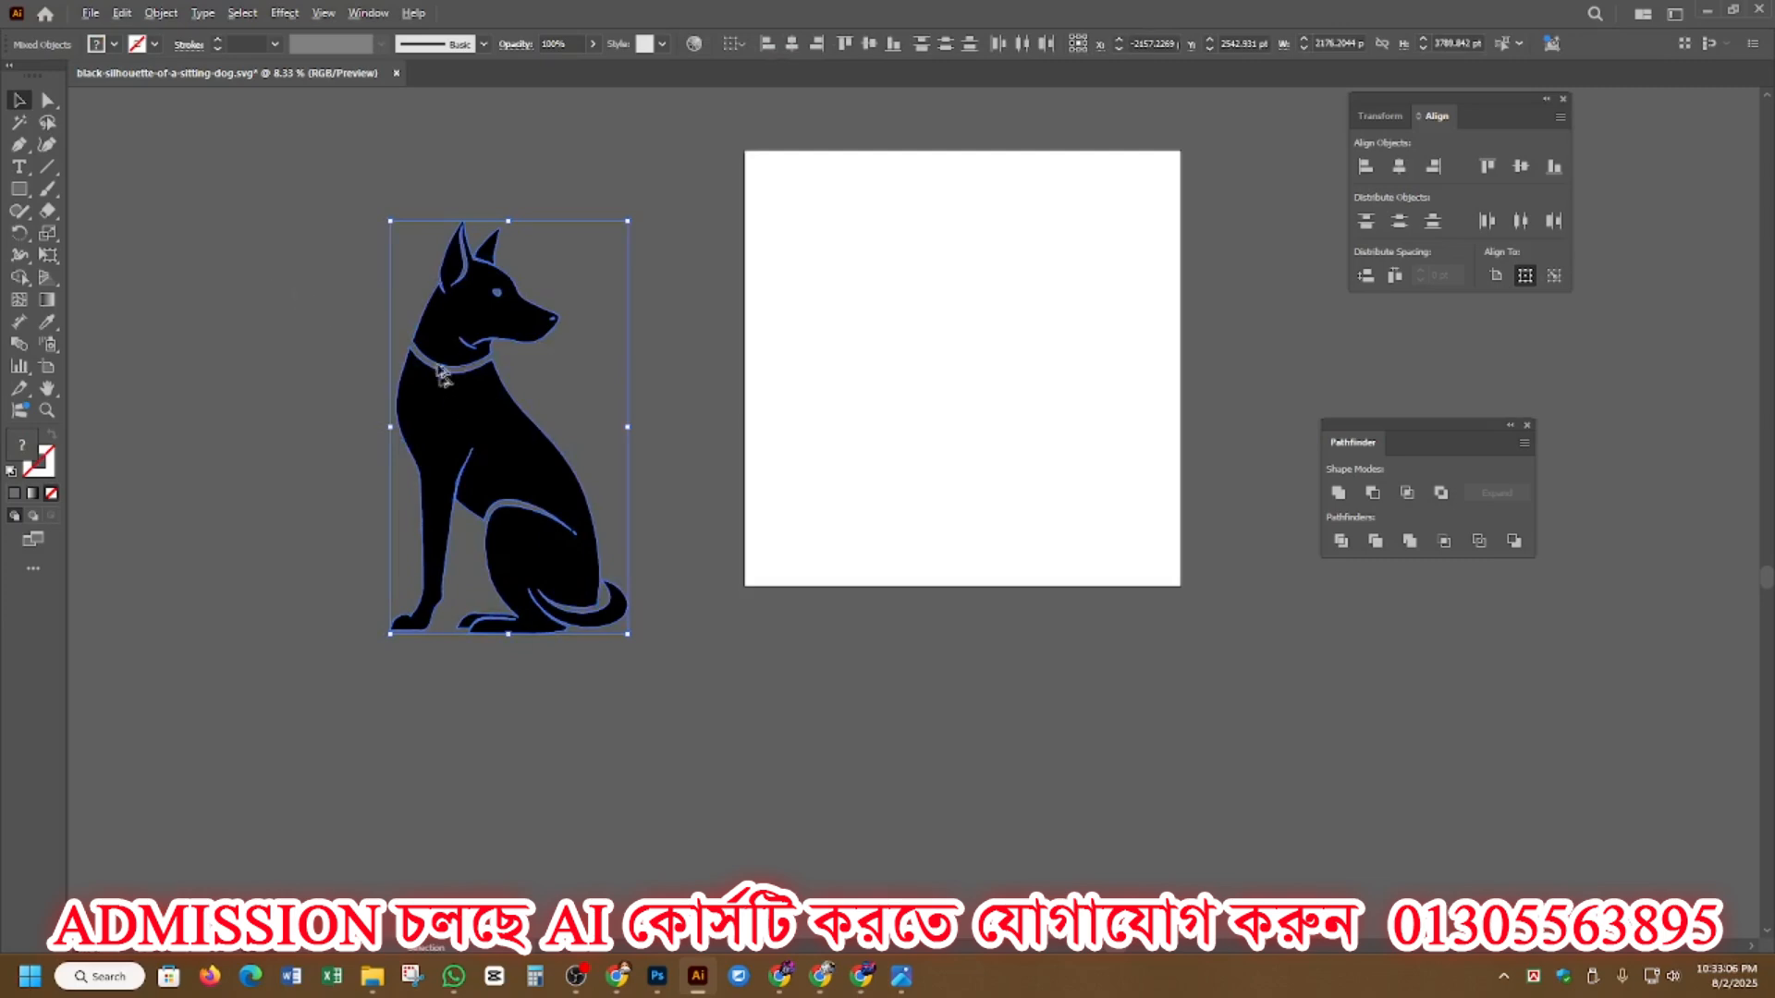
{"action": "scroll", "coordinate": [446, 377], "scroll_direction": "up", "scroll_amount": 3}
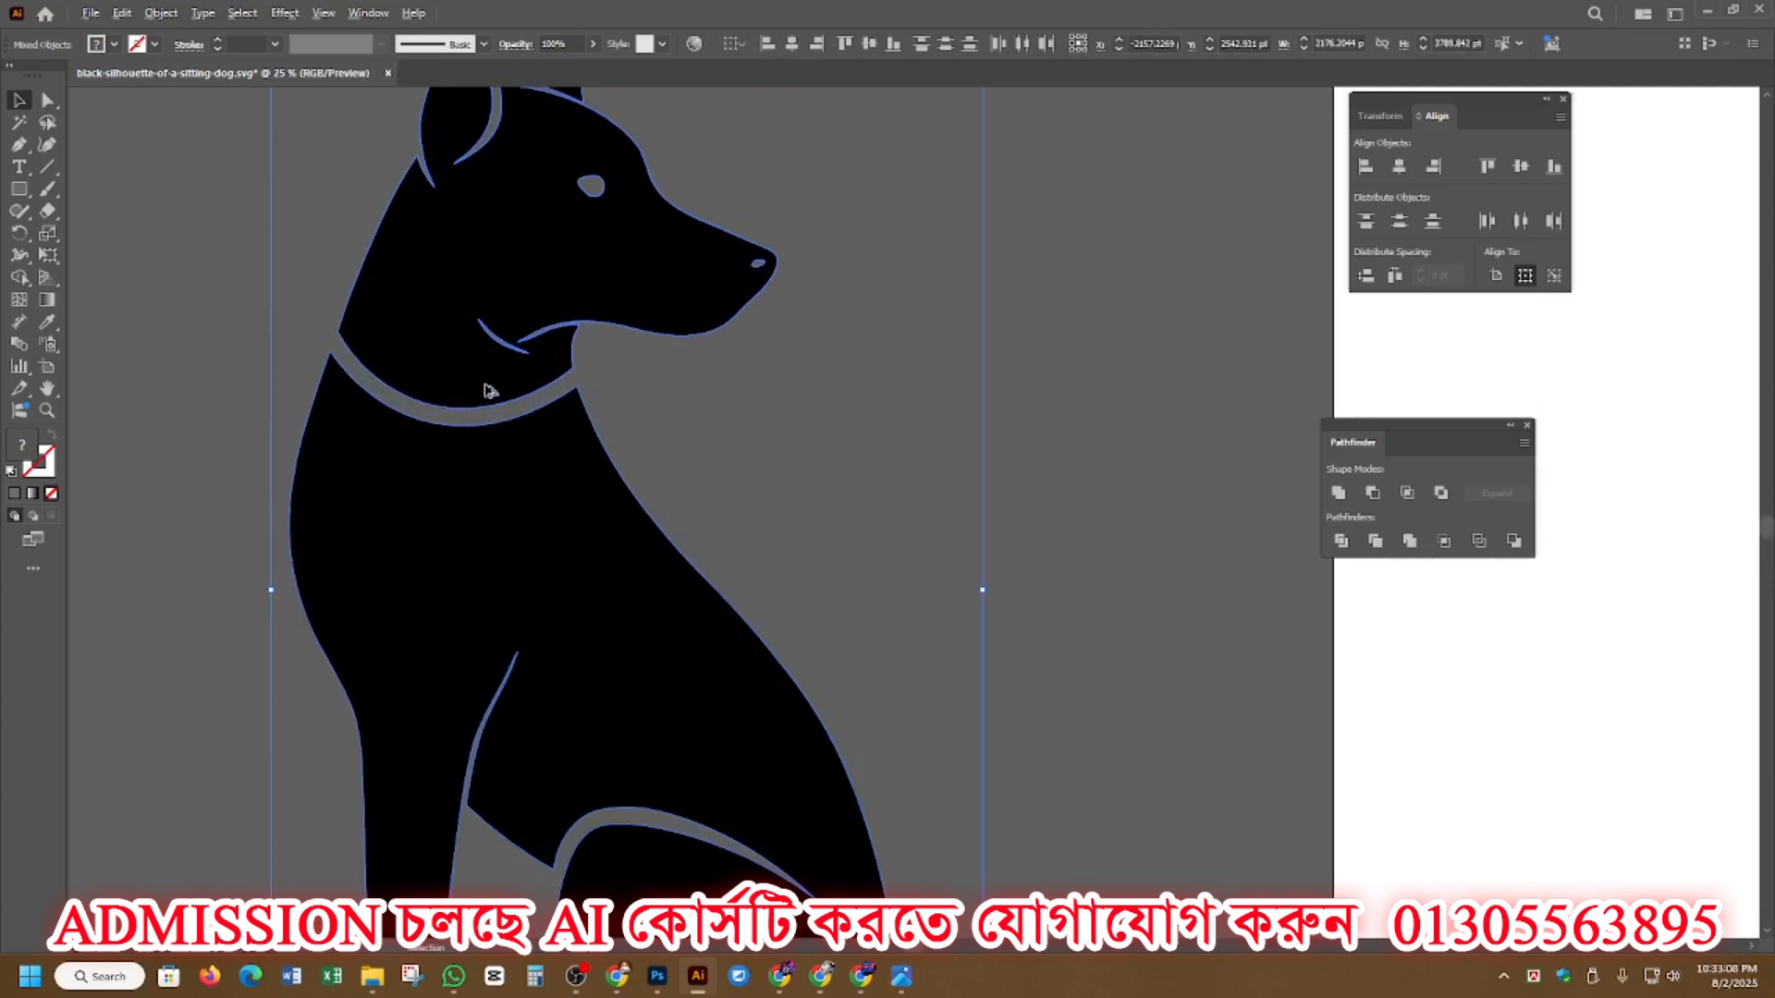
{"action": "scroll", "coordinate": [482, 383], "scroll_direction": "down", "scroll_amount": 2}
{"action": "scroll", "coordinate": [520, 434], "scroll_direction": "down", "scroll_amount": 1}
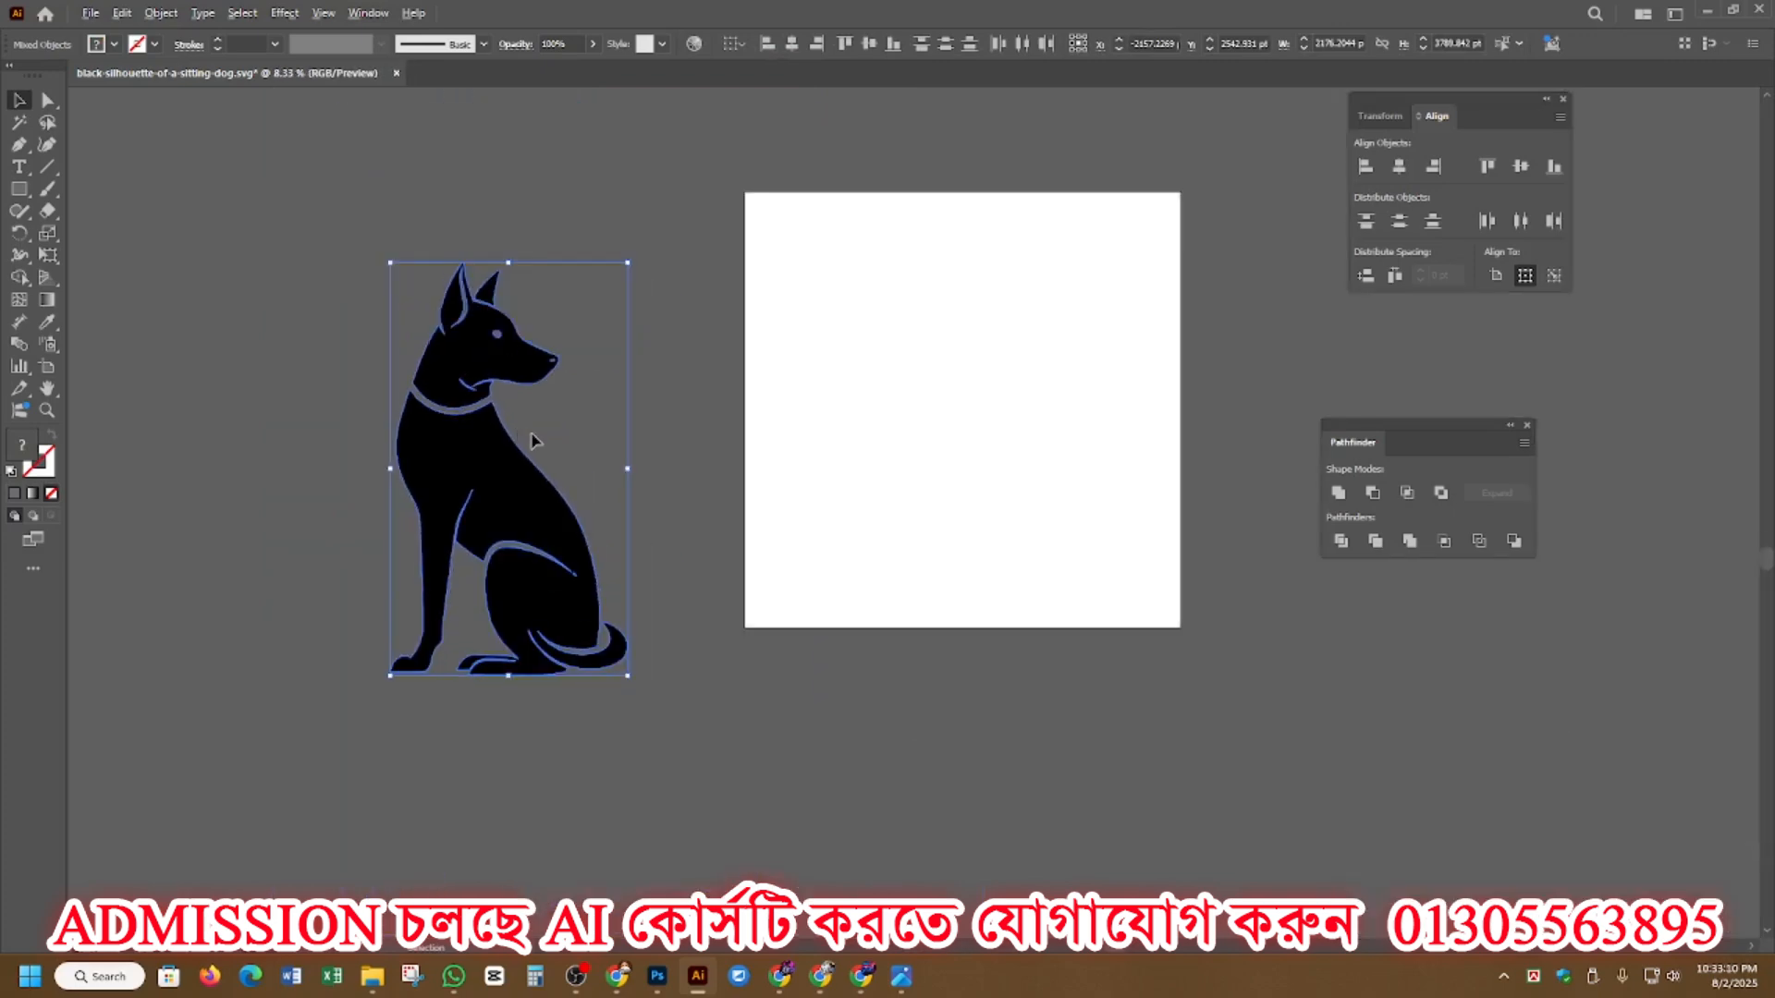
{"action": "key", "text": "ctrl+g"}
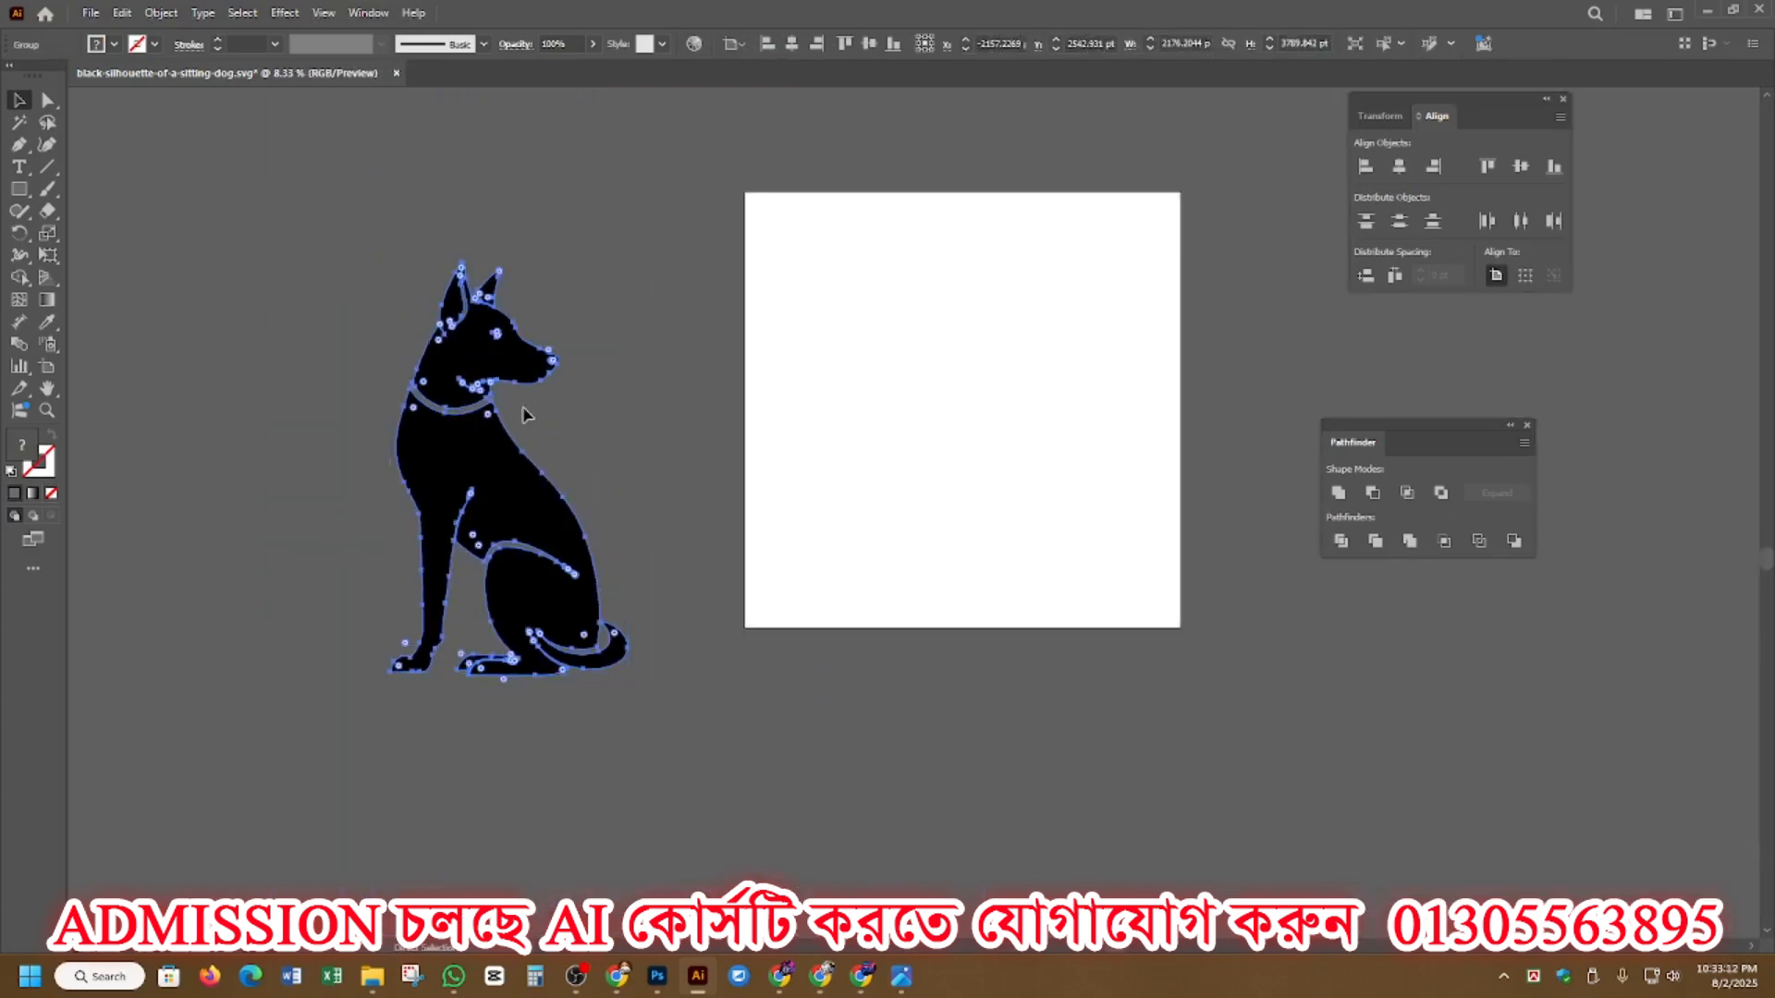
{"action": "left_click", "coordinate": [364, 463]}
{"action": "left_click_drag", "start_coordinate": [500, 489], "coordinate": [459, 427]}
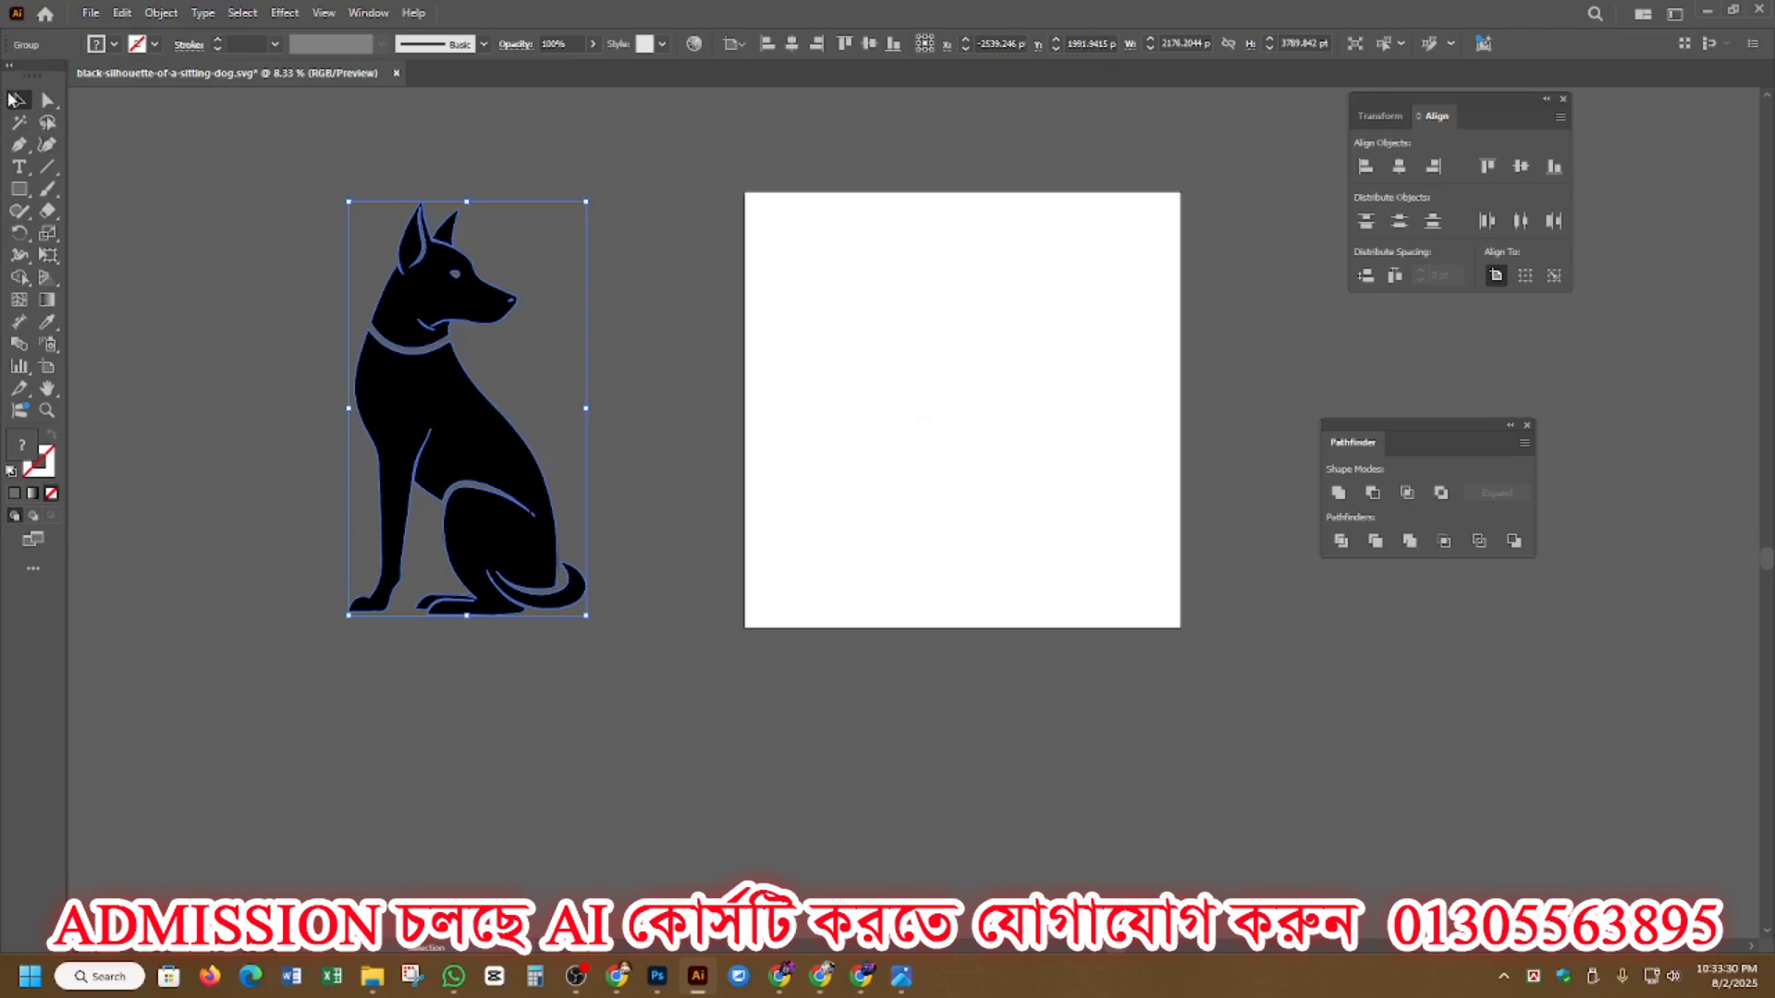
Step: Check the artboard's width and height with the Artboard tool, then leave the tool and deselect the dog
{"action": "left_click", "coordinate": [43, 374]}
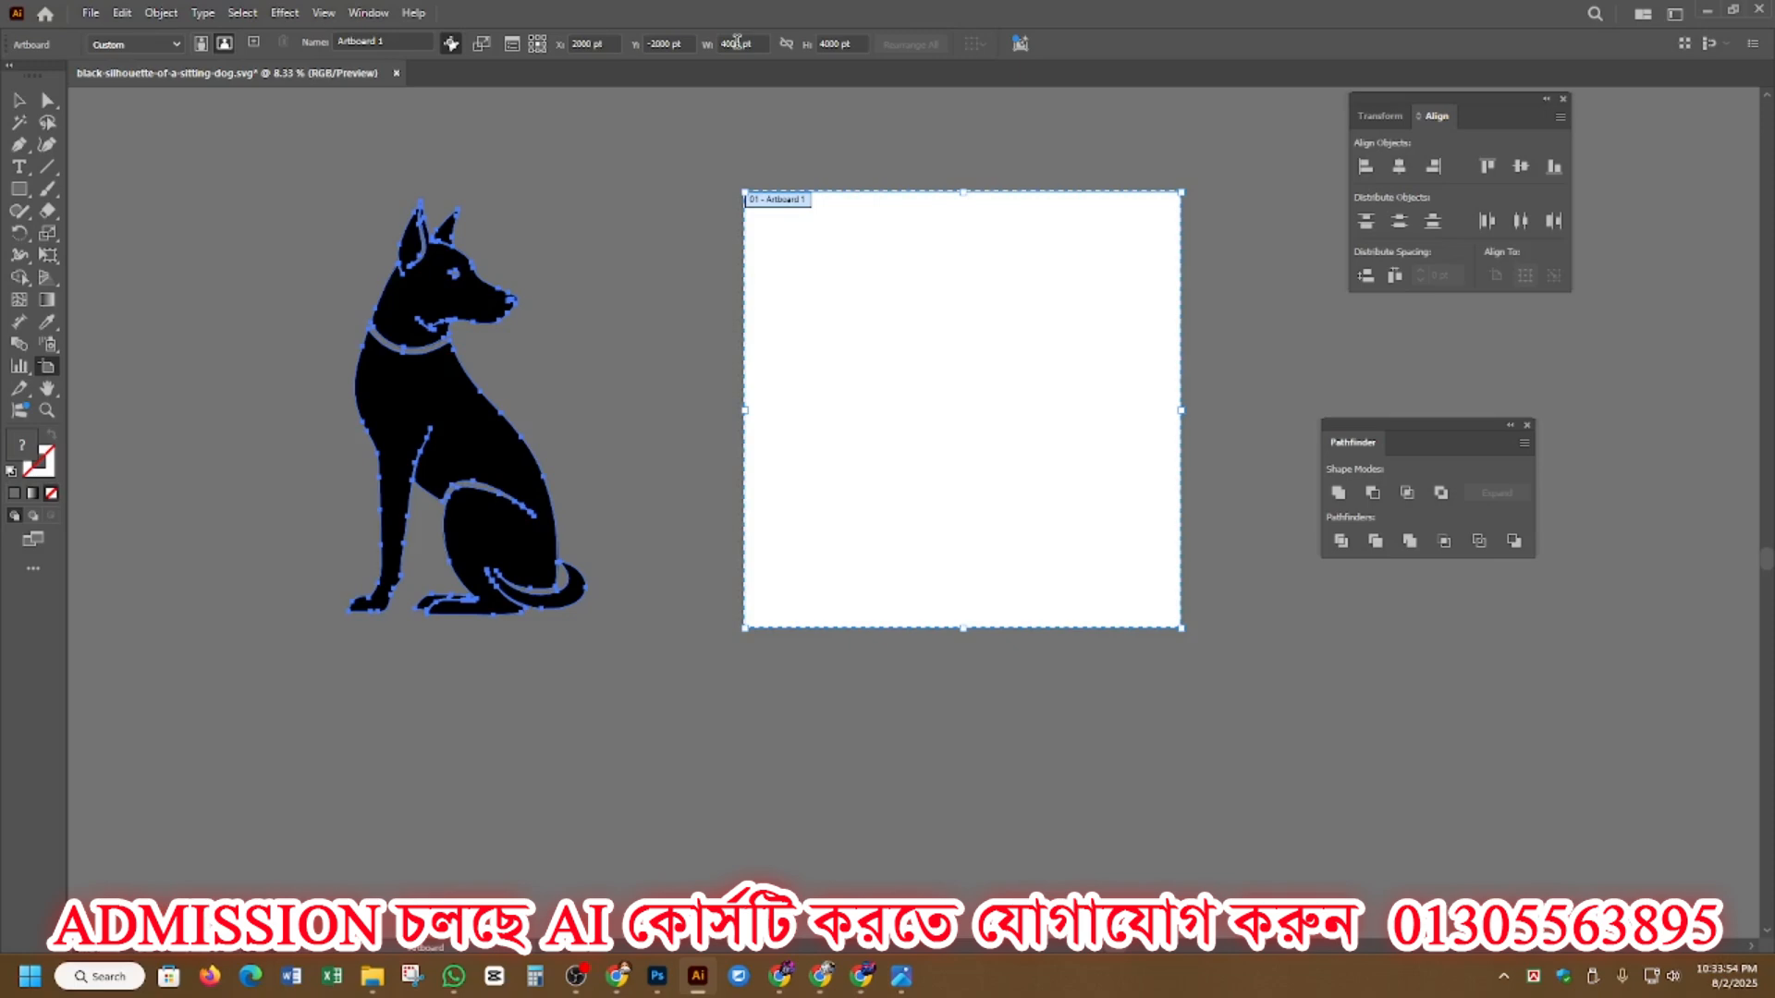
{"action": "left_click", "coordinate": [20, 103]}
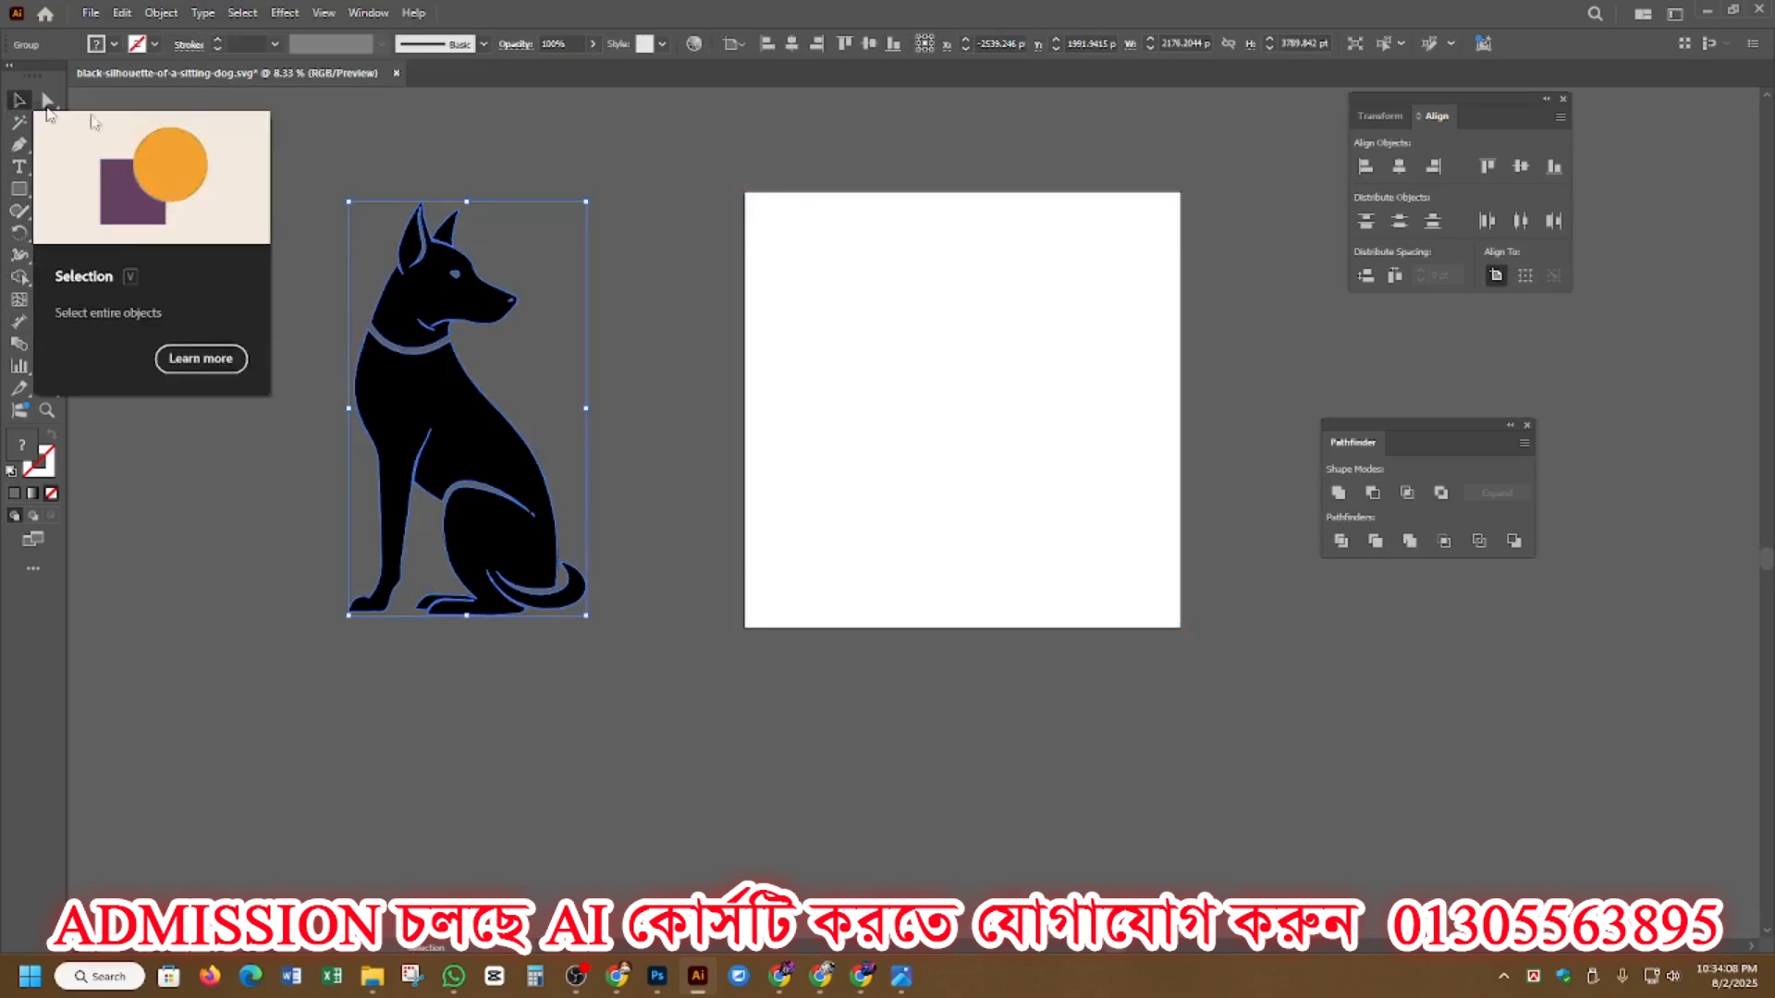
{"action": "left_click", "coordinate": [412, 139]}
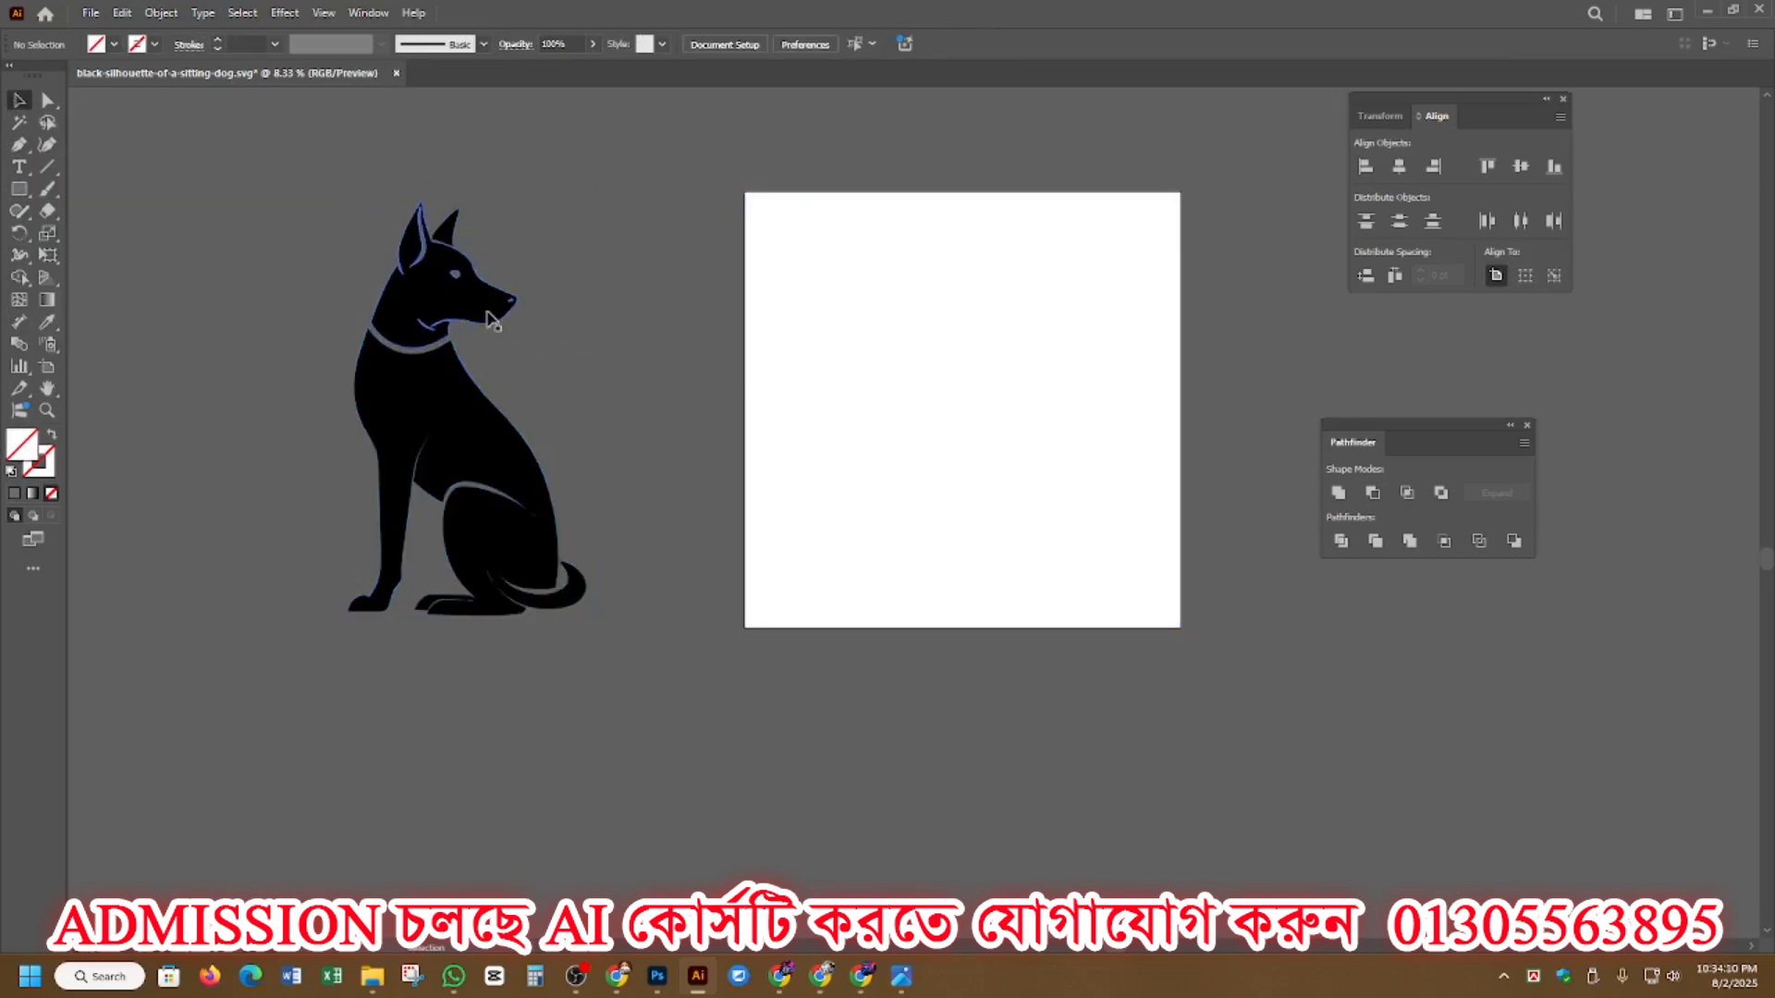
Step: Move the dog group farther to the left of the artboard and deselect it
{"action": "left_click", "coordinate": [458, 298]}
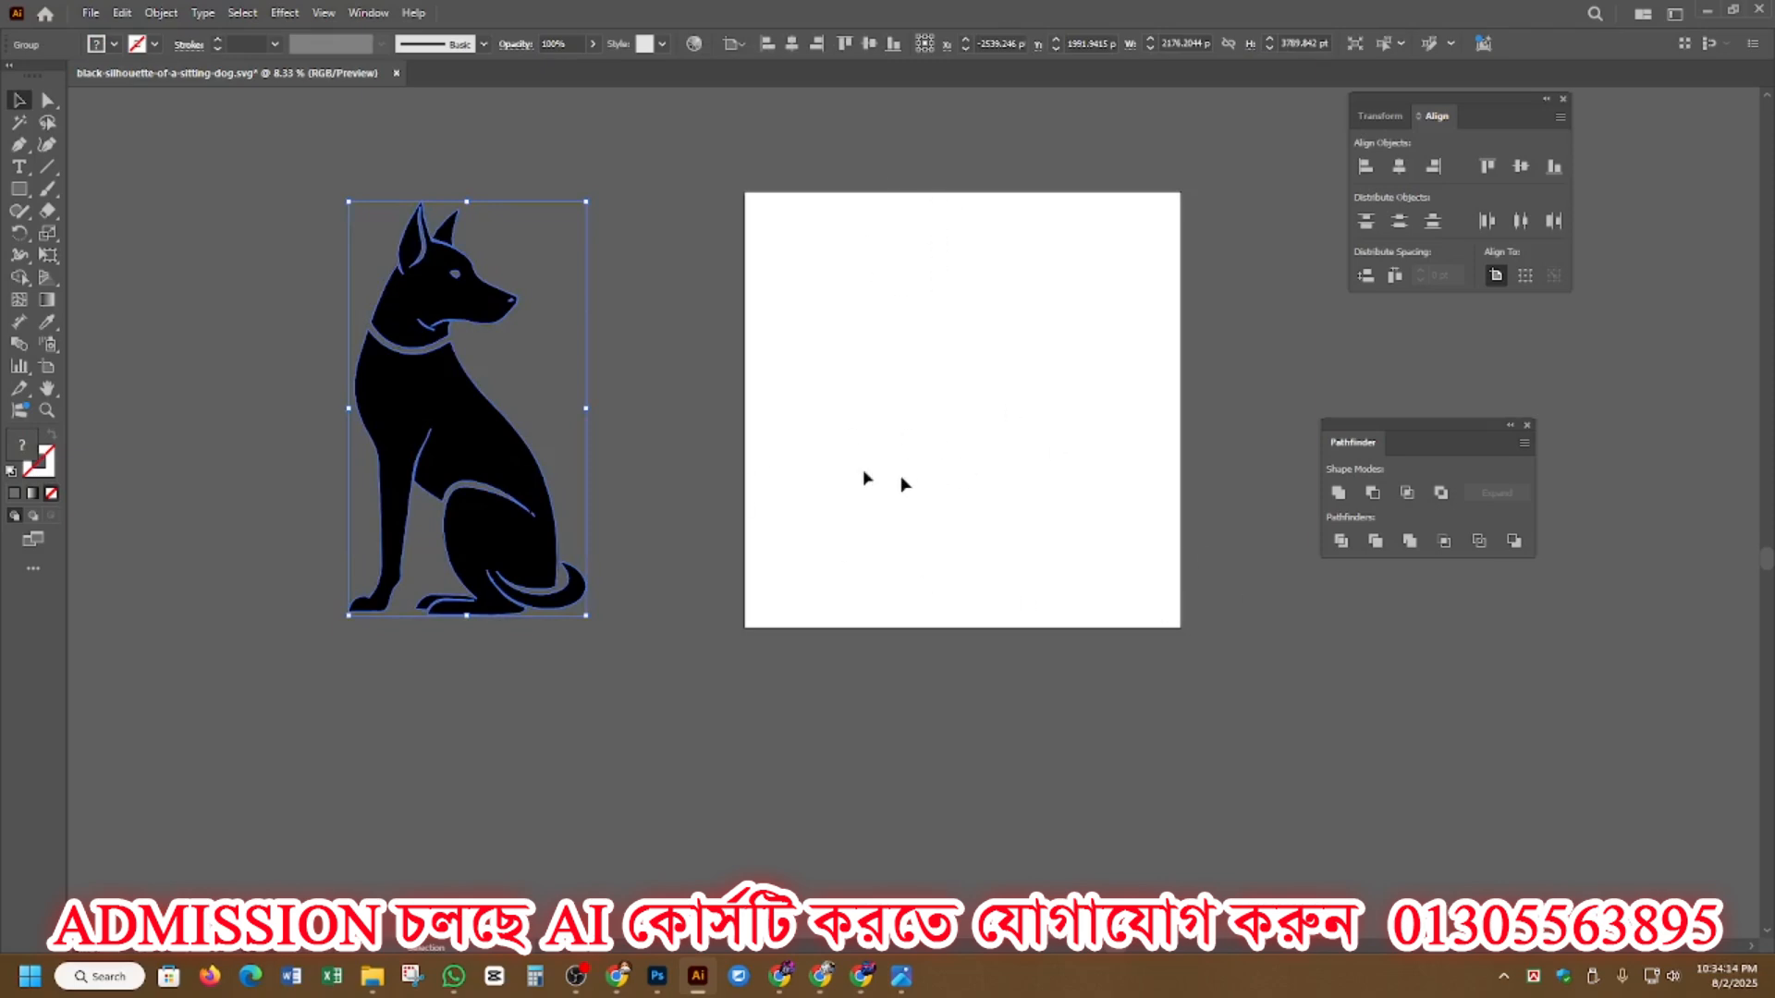
{"action": "mouse_move", "coordinate": [432, 307]}
{"action": "left_mouse_down"}
{"action": "mouse_move", "coordinate": [937, 296]}
{"action": "mouse_move", "coordinate": [948, 313]}
{"action": "mouse_move", "coordinate": [425, 316]}
{"action": "left_mouse_up"}
{"action": "left_click", "coordinate": [646, 318]}
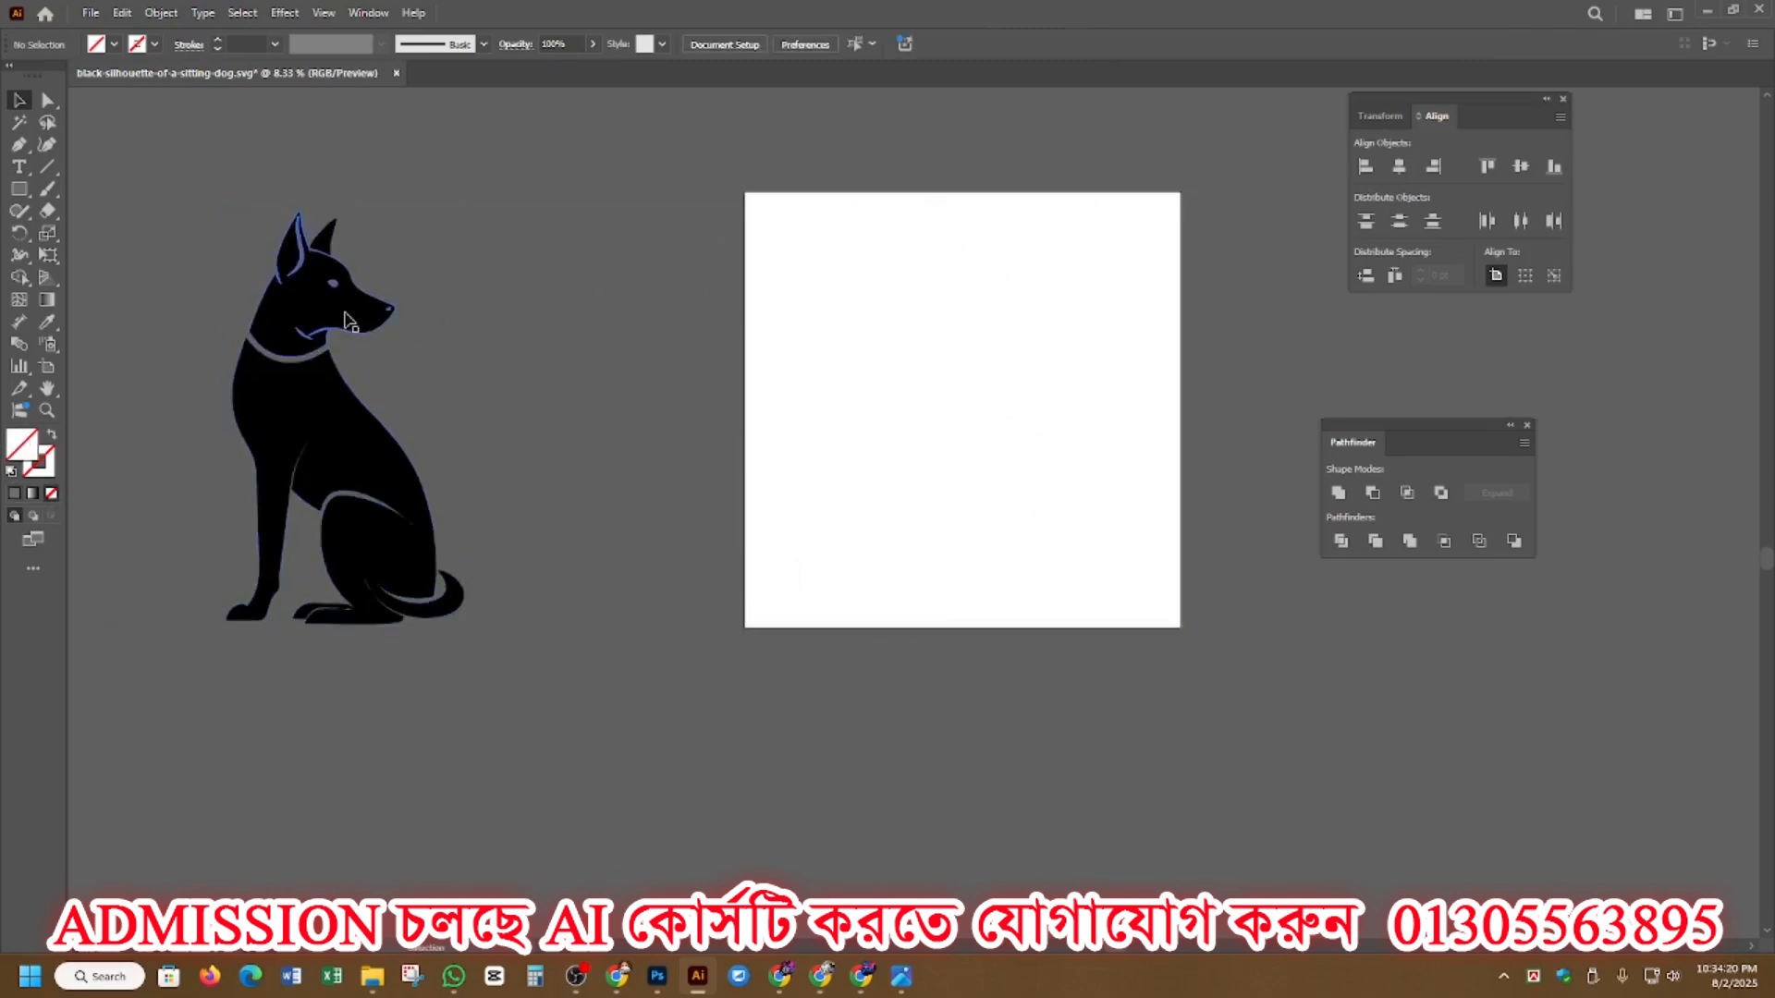
Step: Align the dog group to the artboard's horizontal and vertical center
{"action": "left_click", "coordinate": [349, 323]}
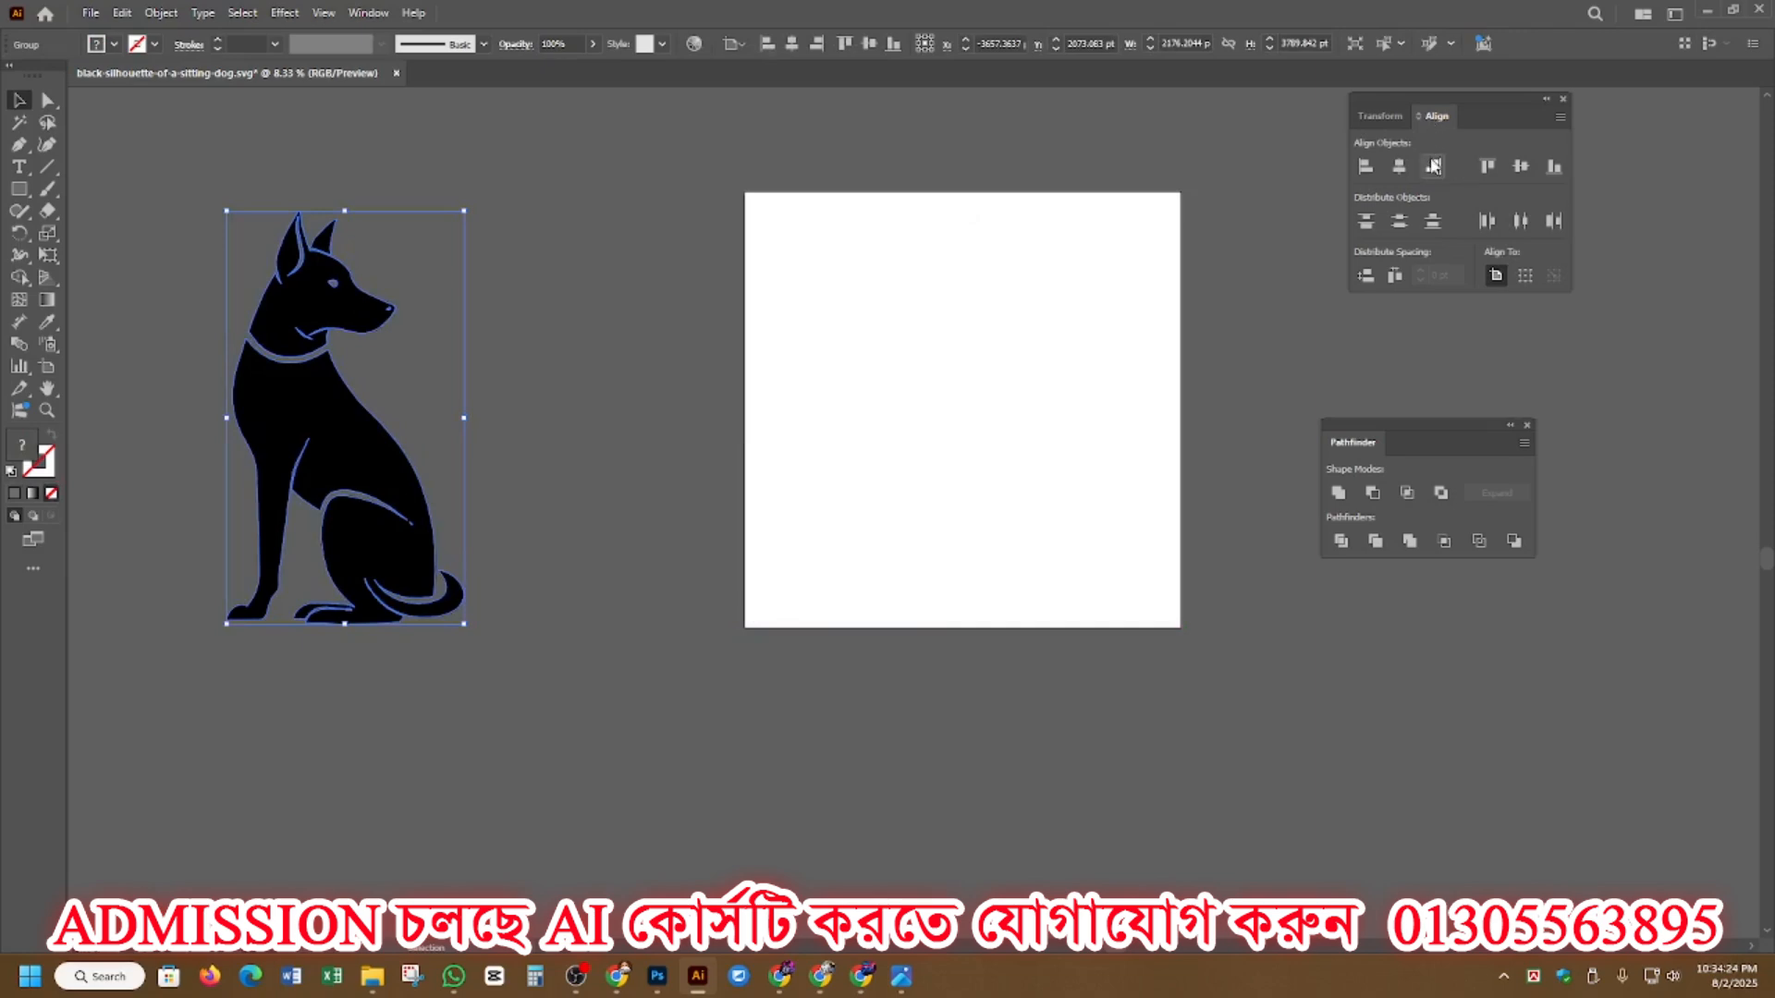
{"action": "left_click", "coordinate": [368, 13]}
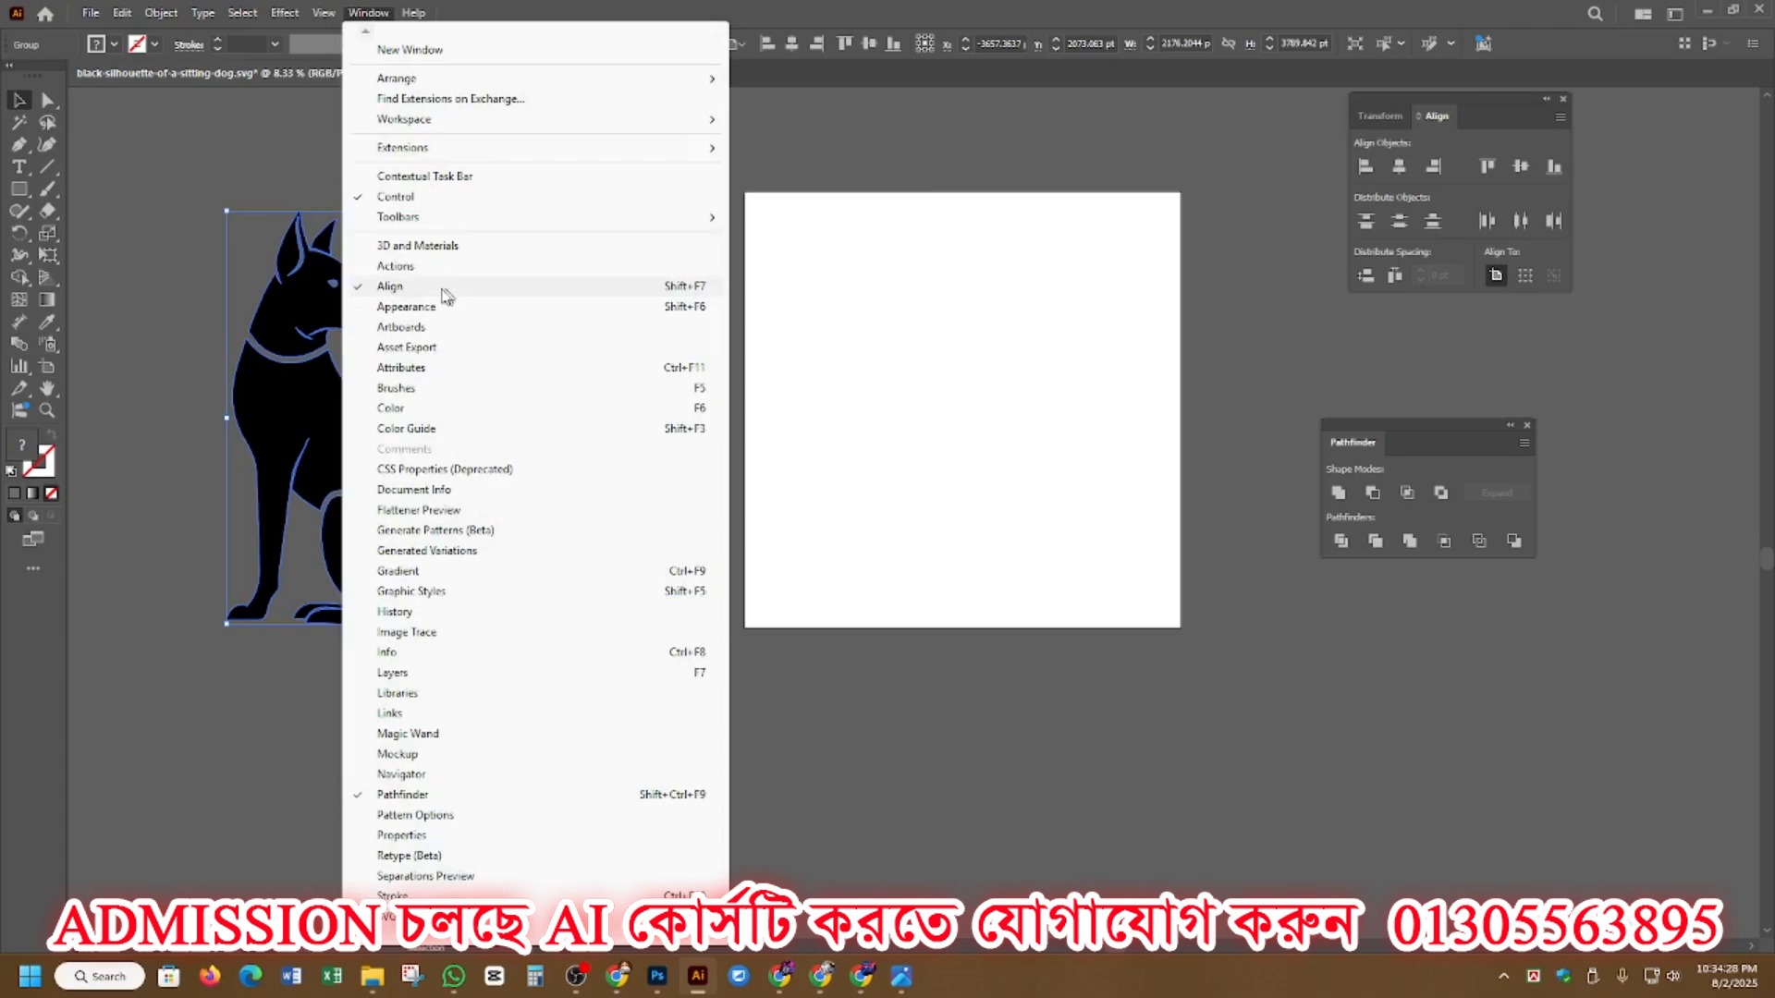
{"action": "left_click", "coordinate": [1469, 111]}
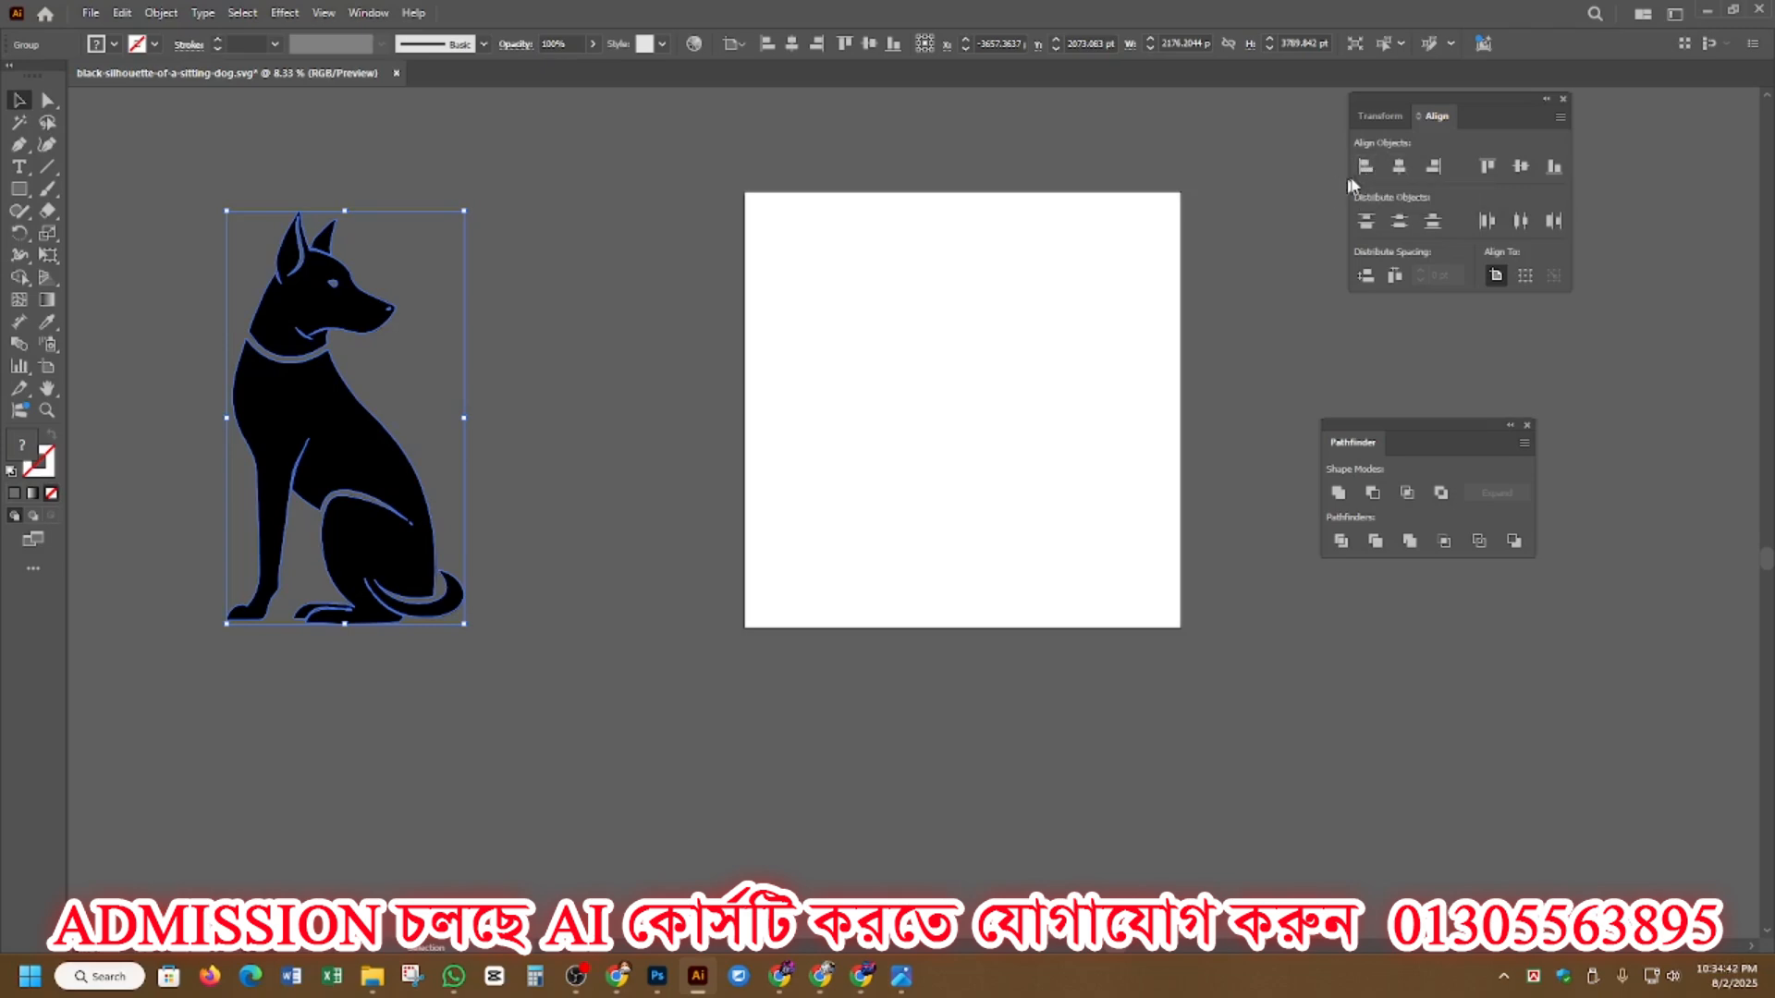
{"action": "left_click", "coordinate": [1400, 167]}
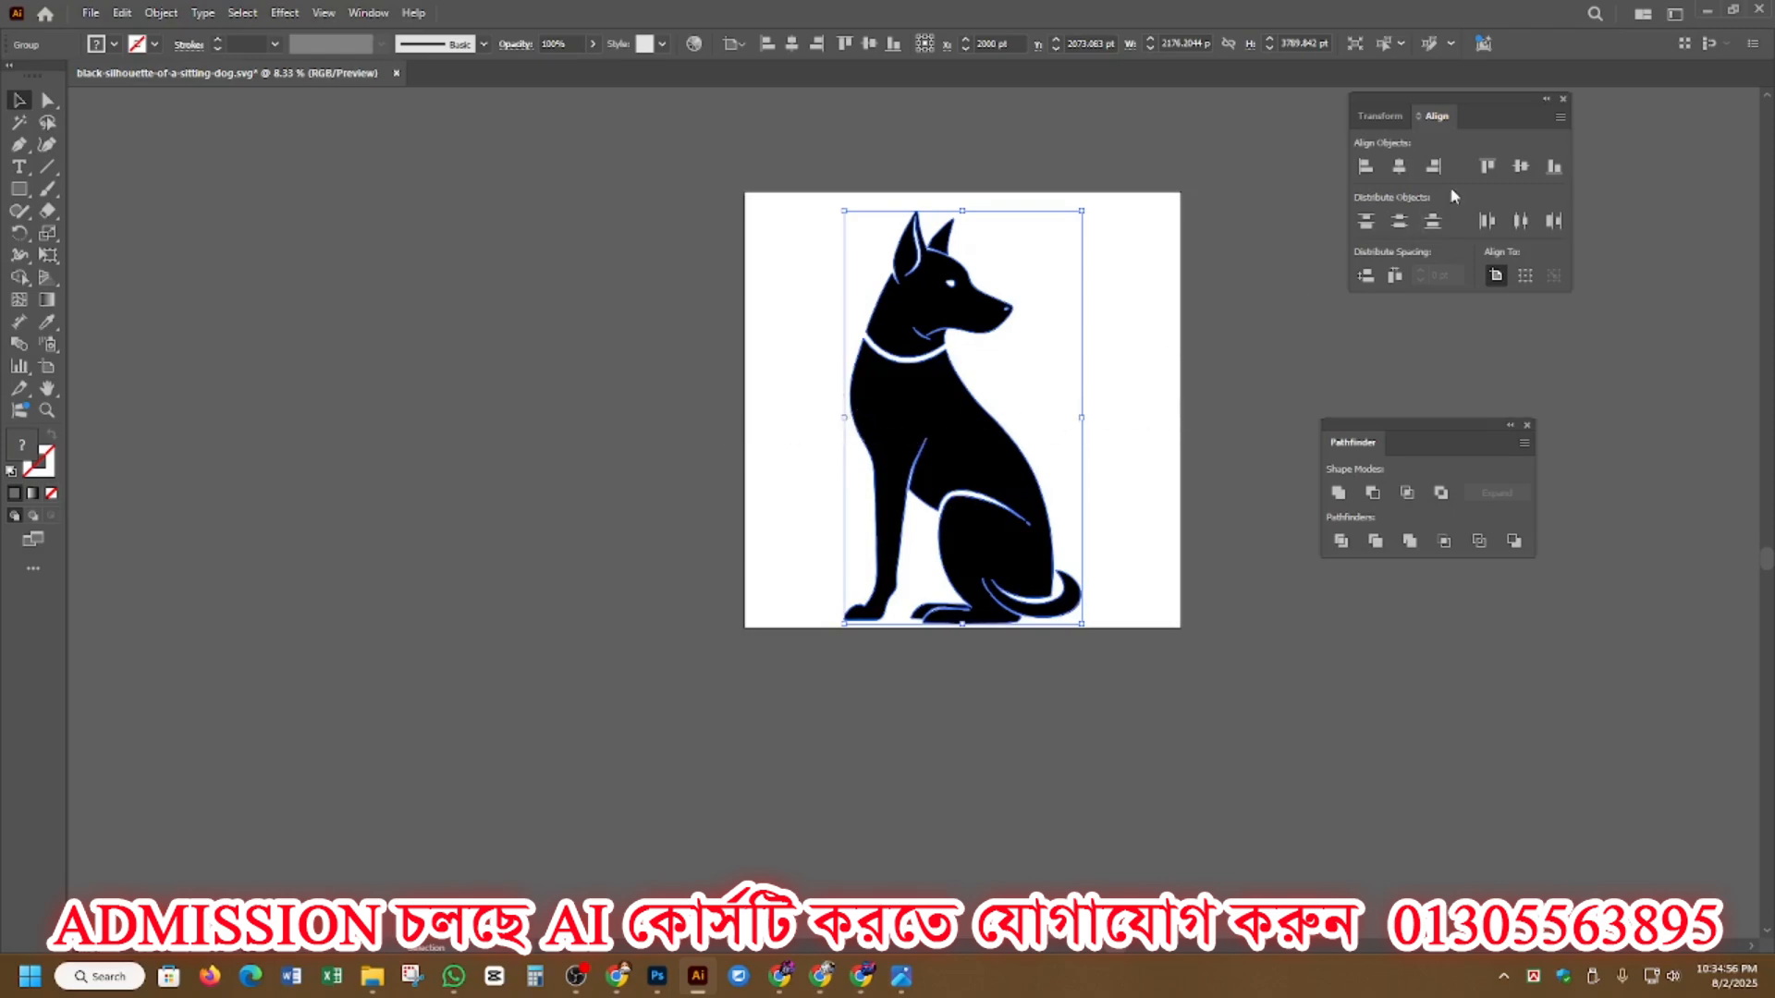
{"action": "left_click", "coordinate": [1519, 168]}
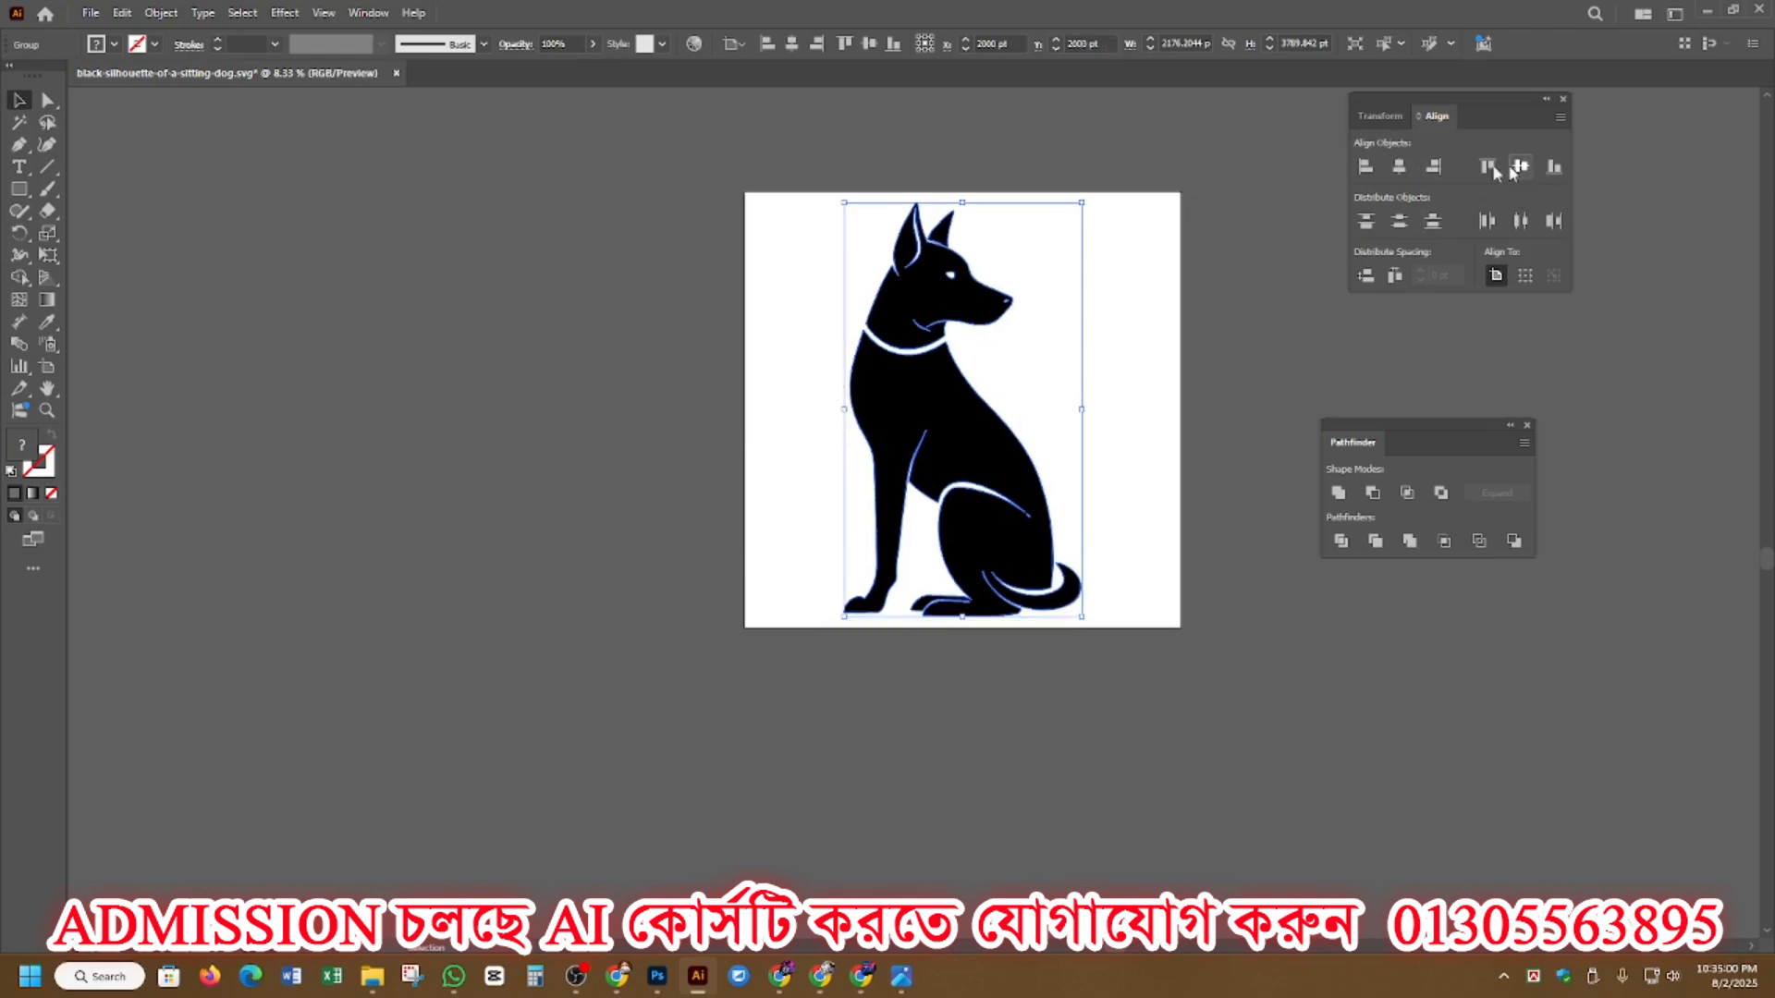
Step: Move the dog group off-center twice, realigning it to the artboard's horizontal and vertical center each time
{"action": "left_click_drag", "start_coordinate": [920, 413], "coordinate": [939, 636]}
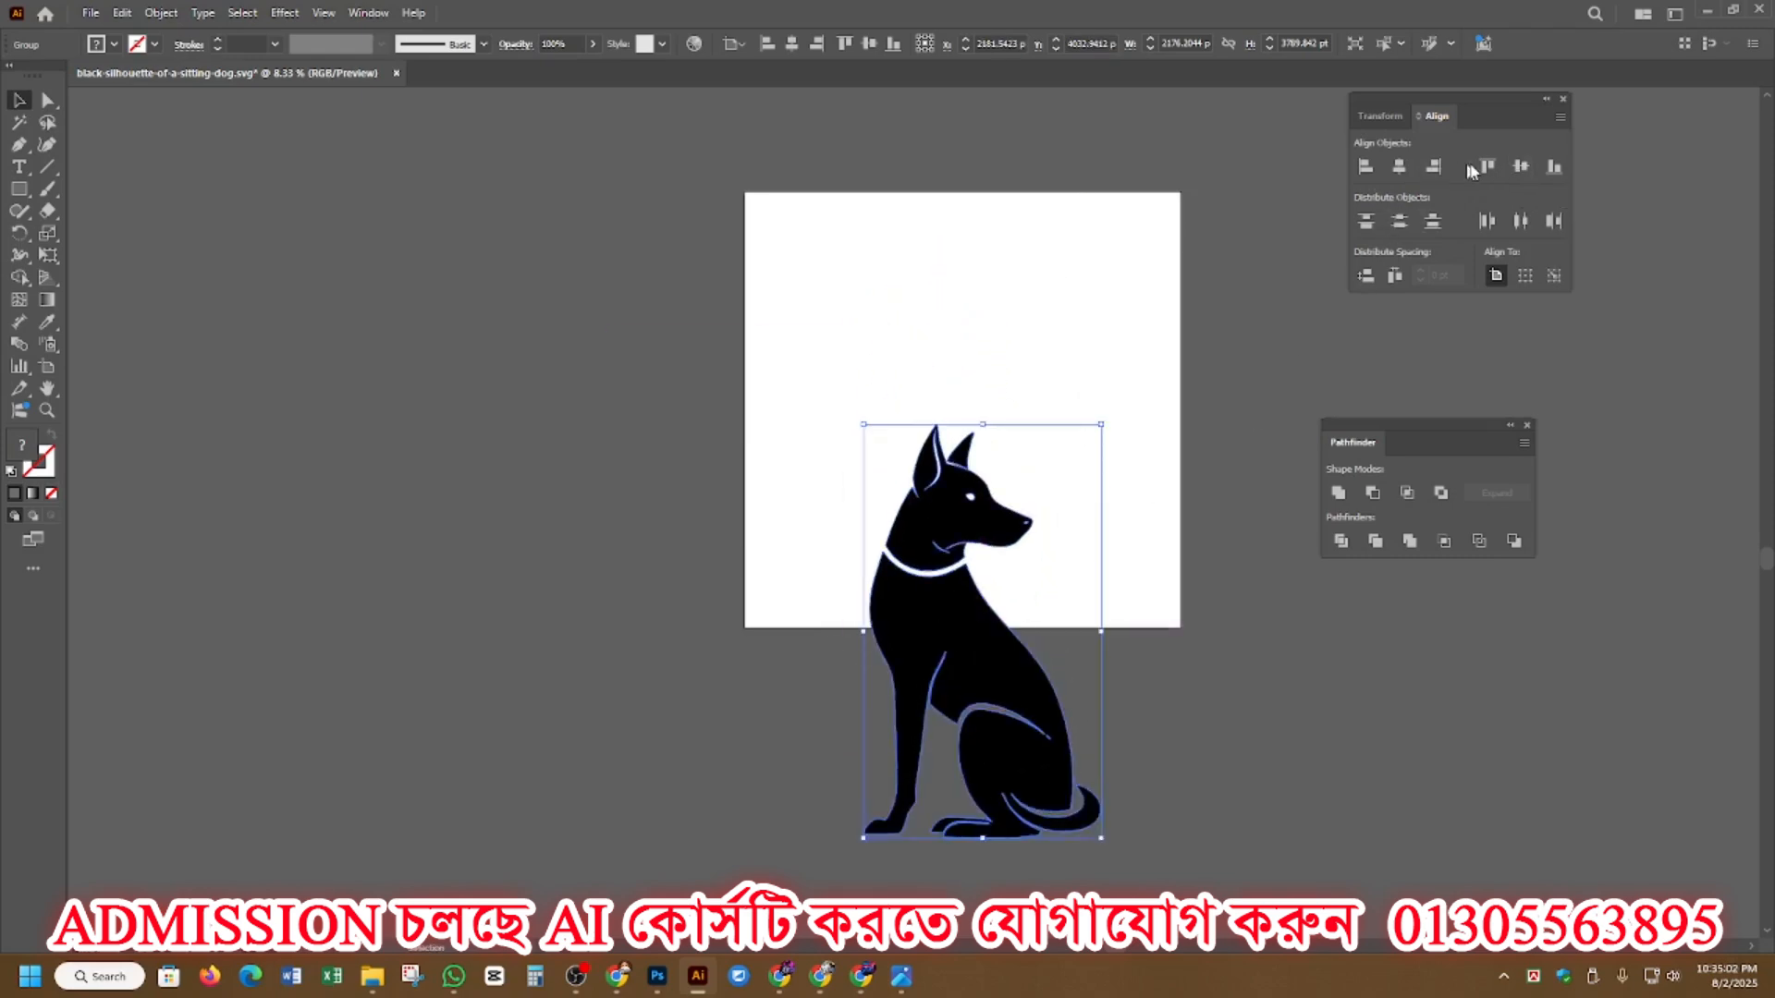
{"action": "left_click", "coordinate": [1519, 168]}
{"action": "left_click", "coordinate": [1398, 166]}
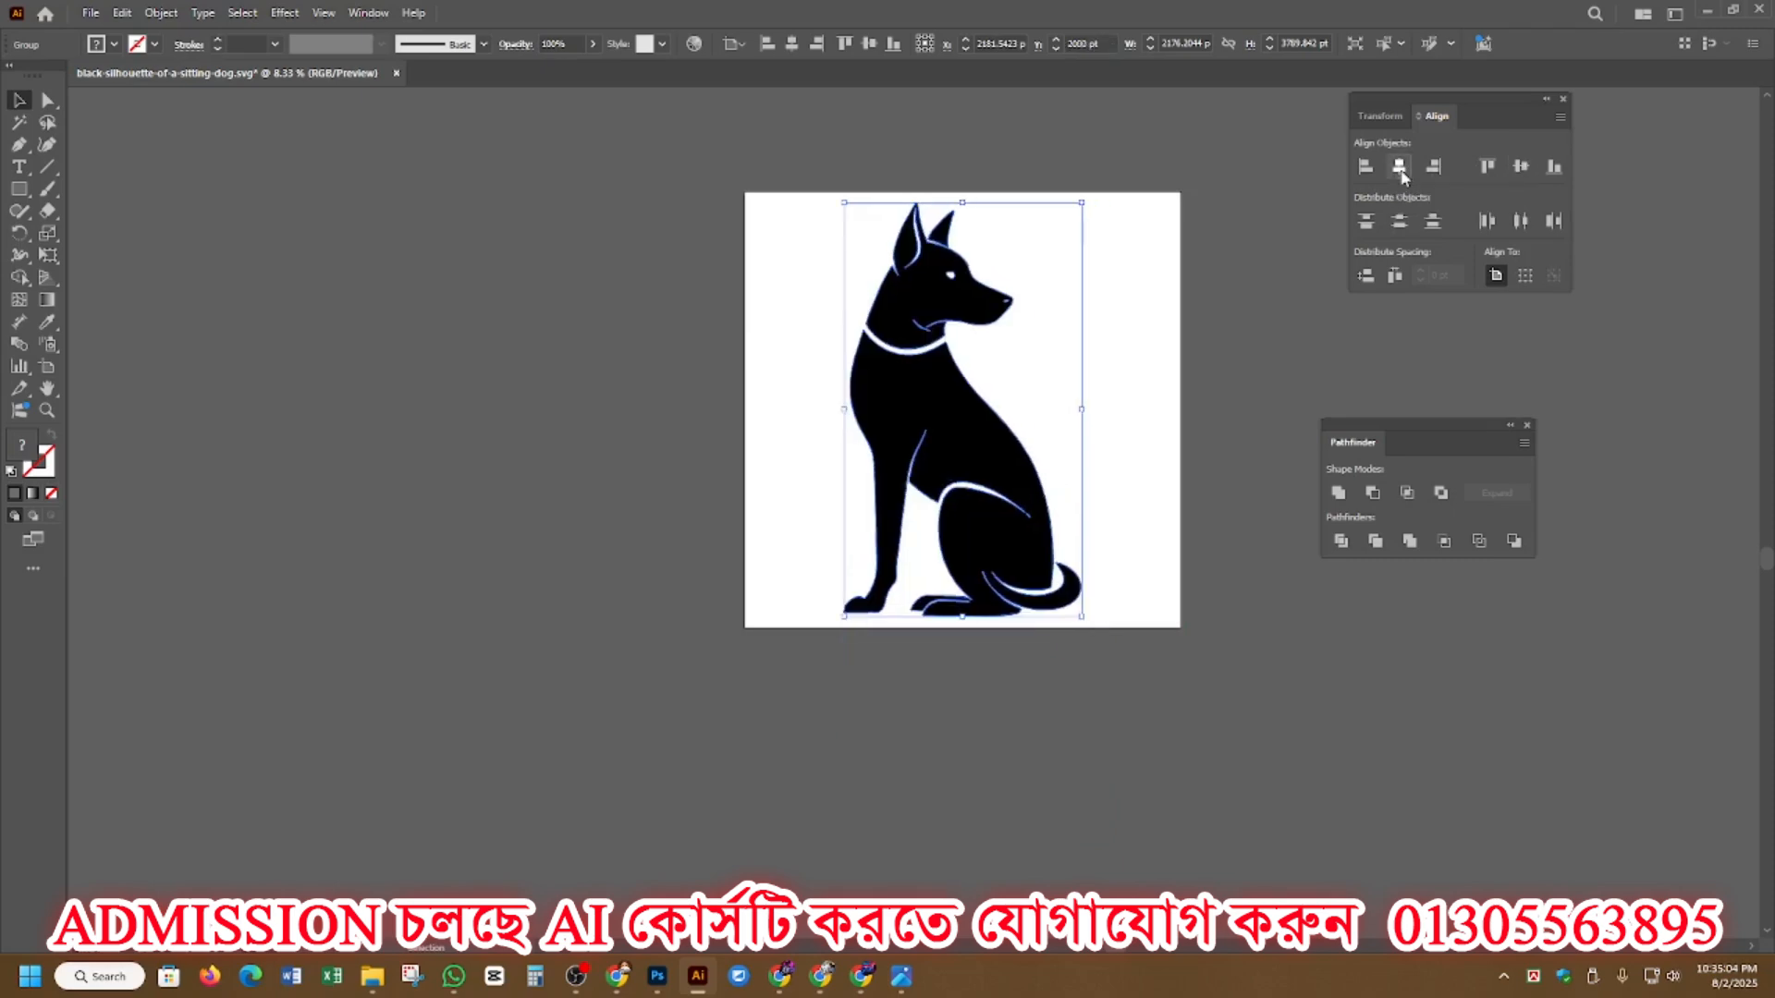
{"action": "left_click_drag", "start_coordinate": [945, 427], "coordinate": [795, 514]}
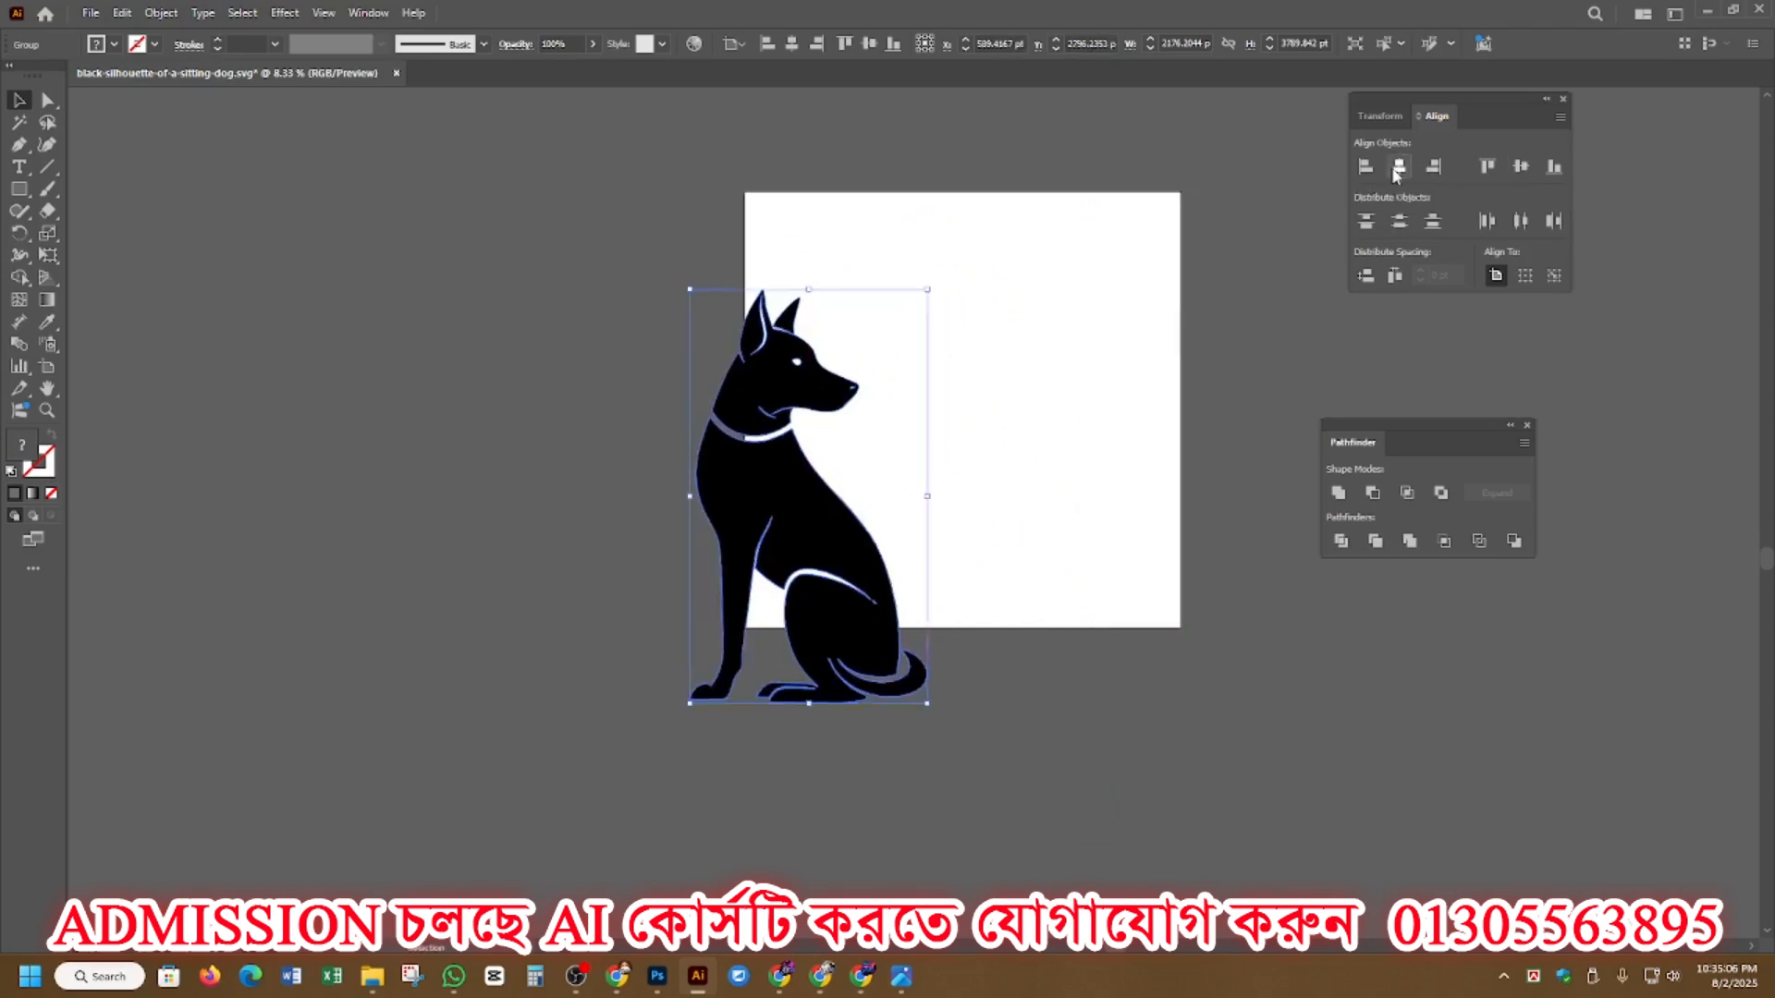
{"action": "left_click", "coordinate": [1398, 167]}
{"action": "left_click", "coordinate": [1520, 168]}
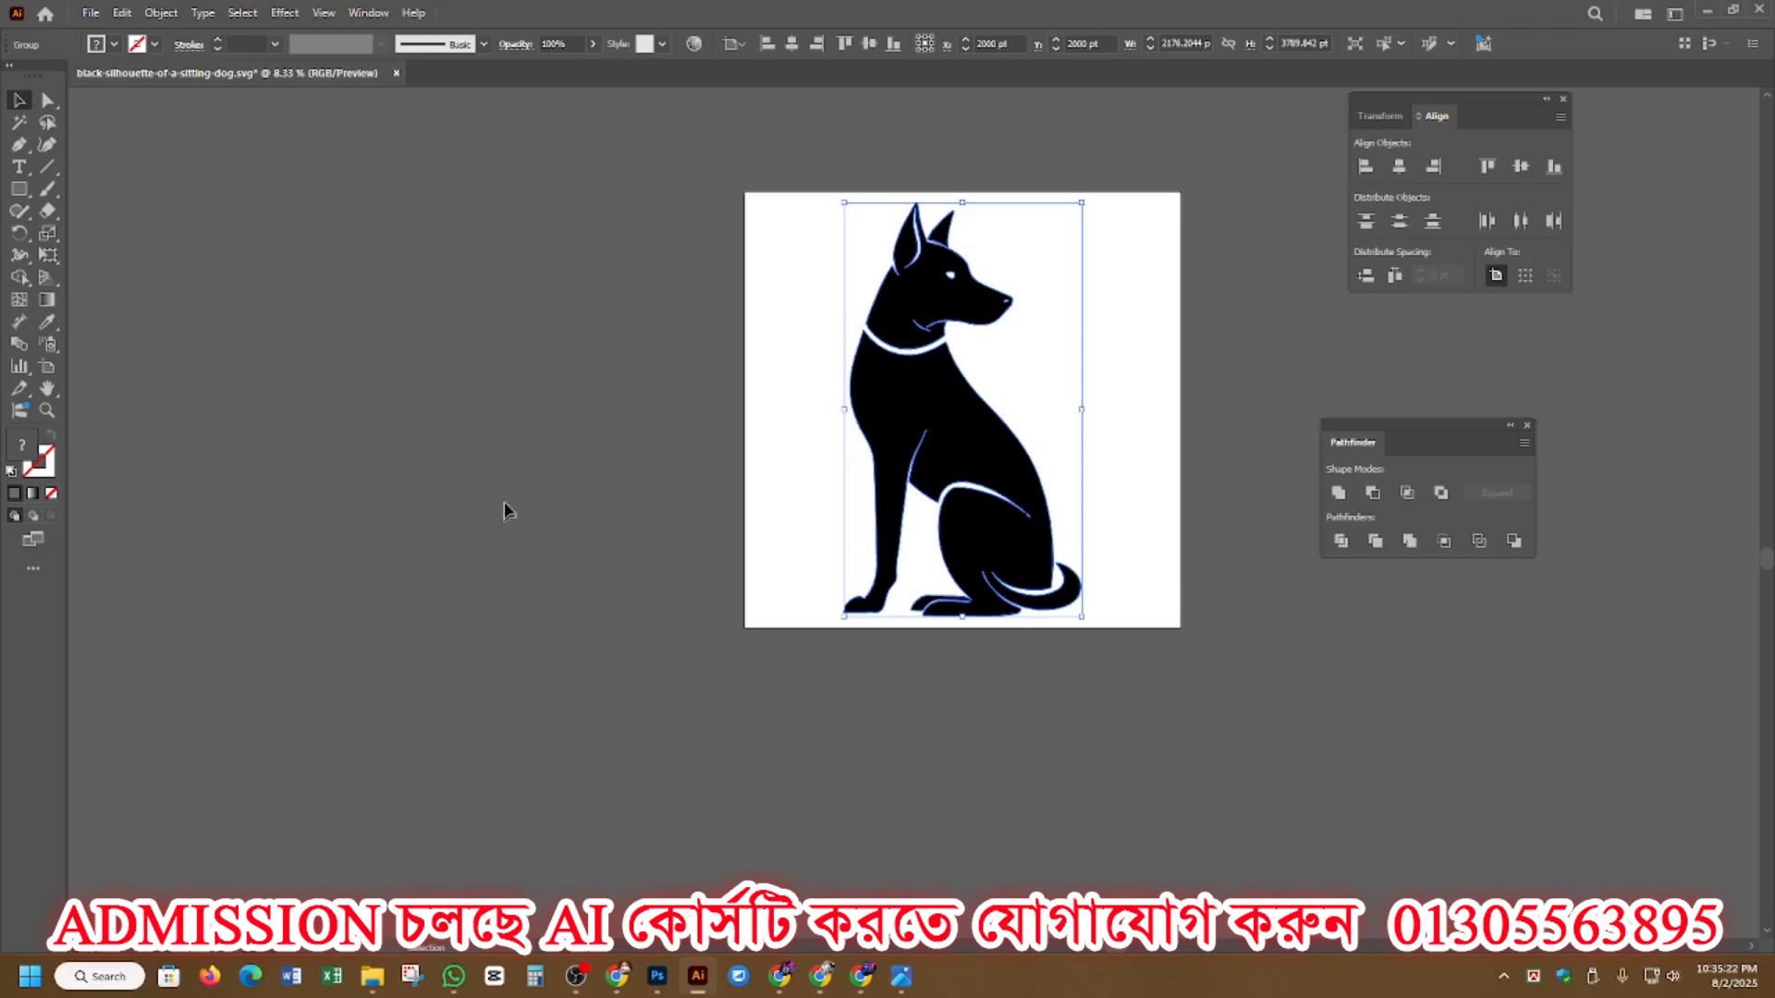
Step: Start saving the document under a new name and create a folder named Dog_1 on the Desktop
{"action": "left_click", "coordinate": [1159, 614]}
{"action": "left_click", "coordinate": [87, 13]}
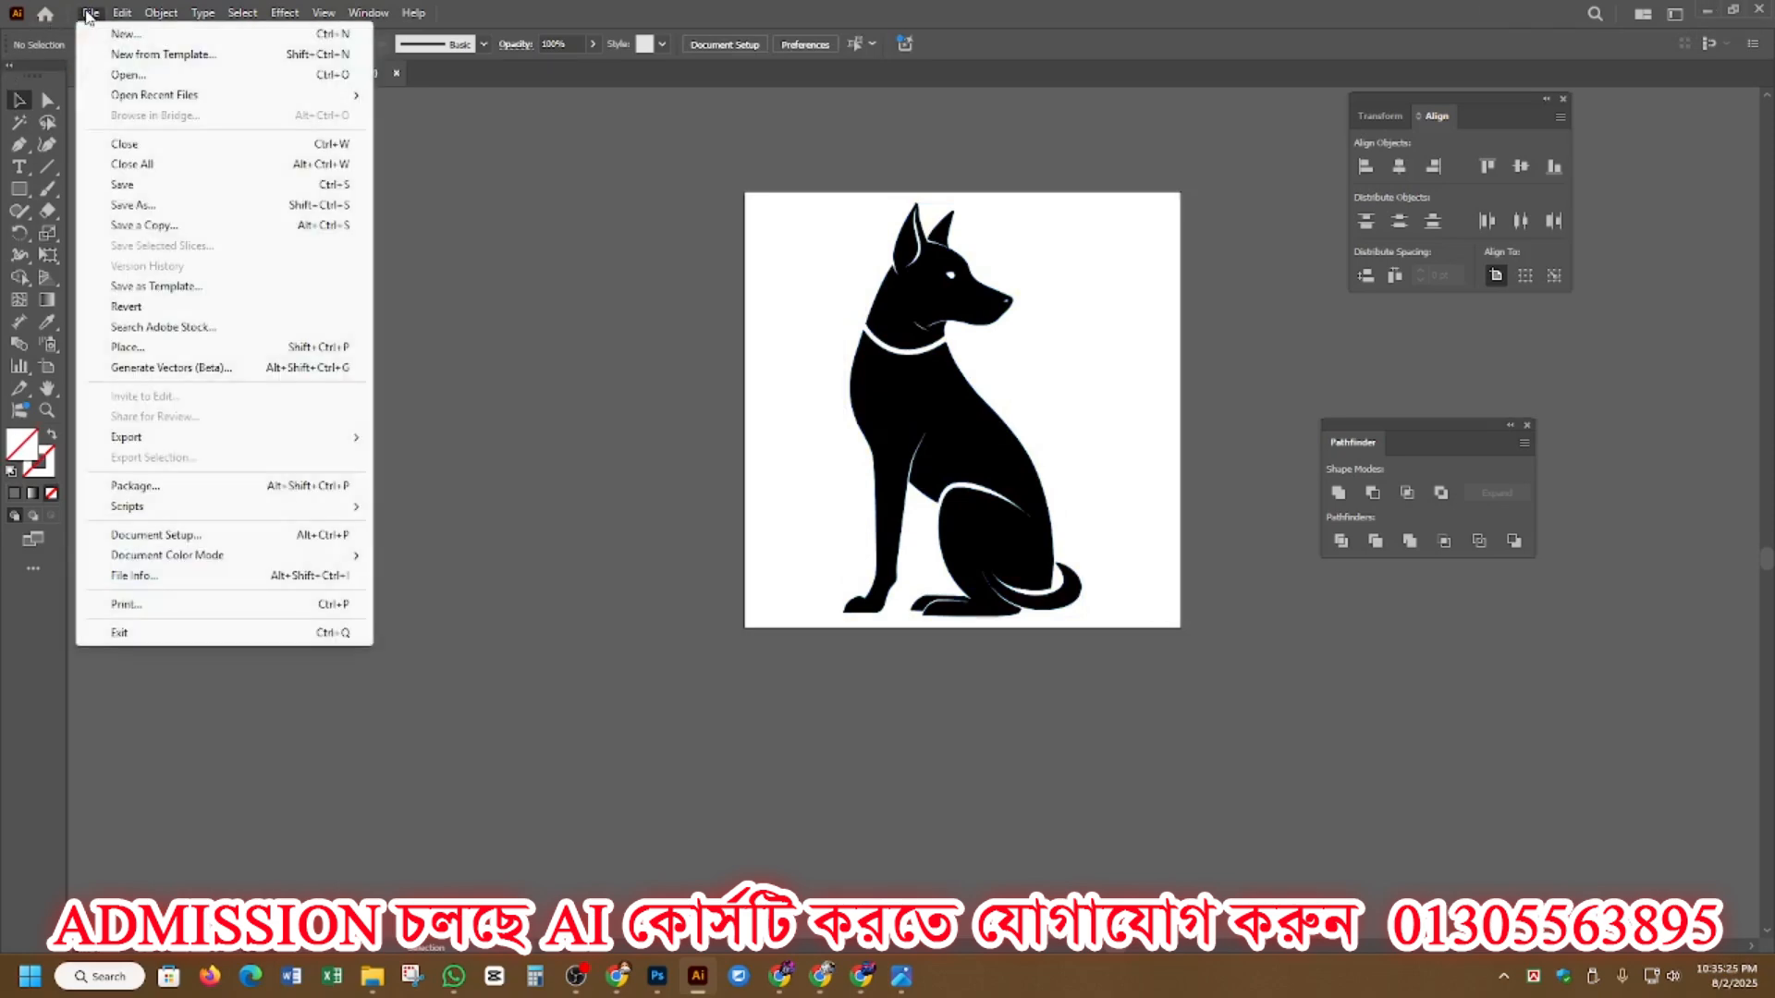
{"action": "left_click", "coordinate": [172, 206]}
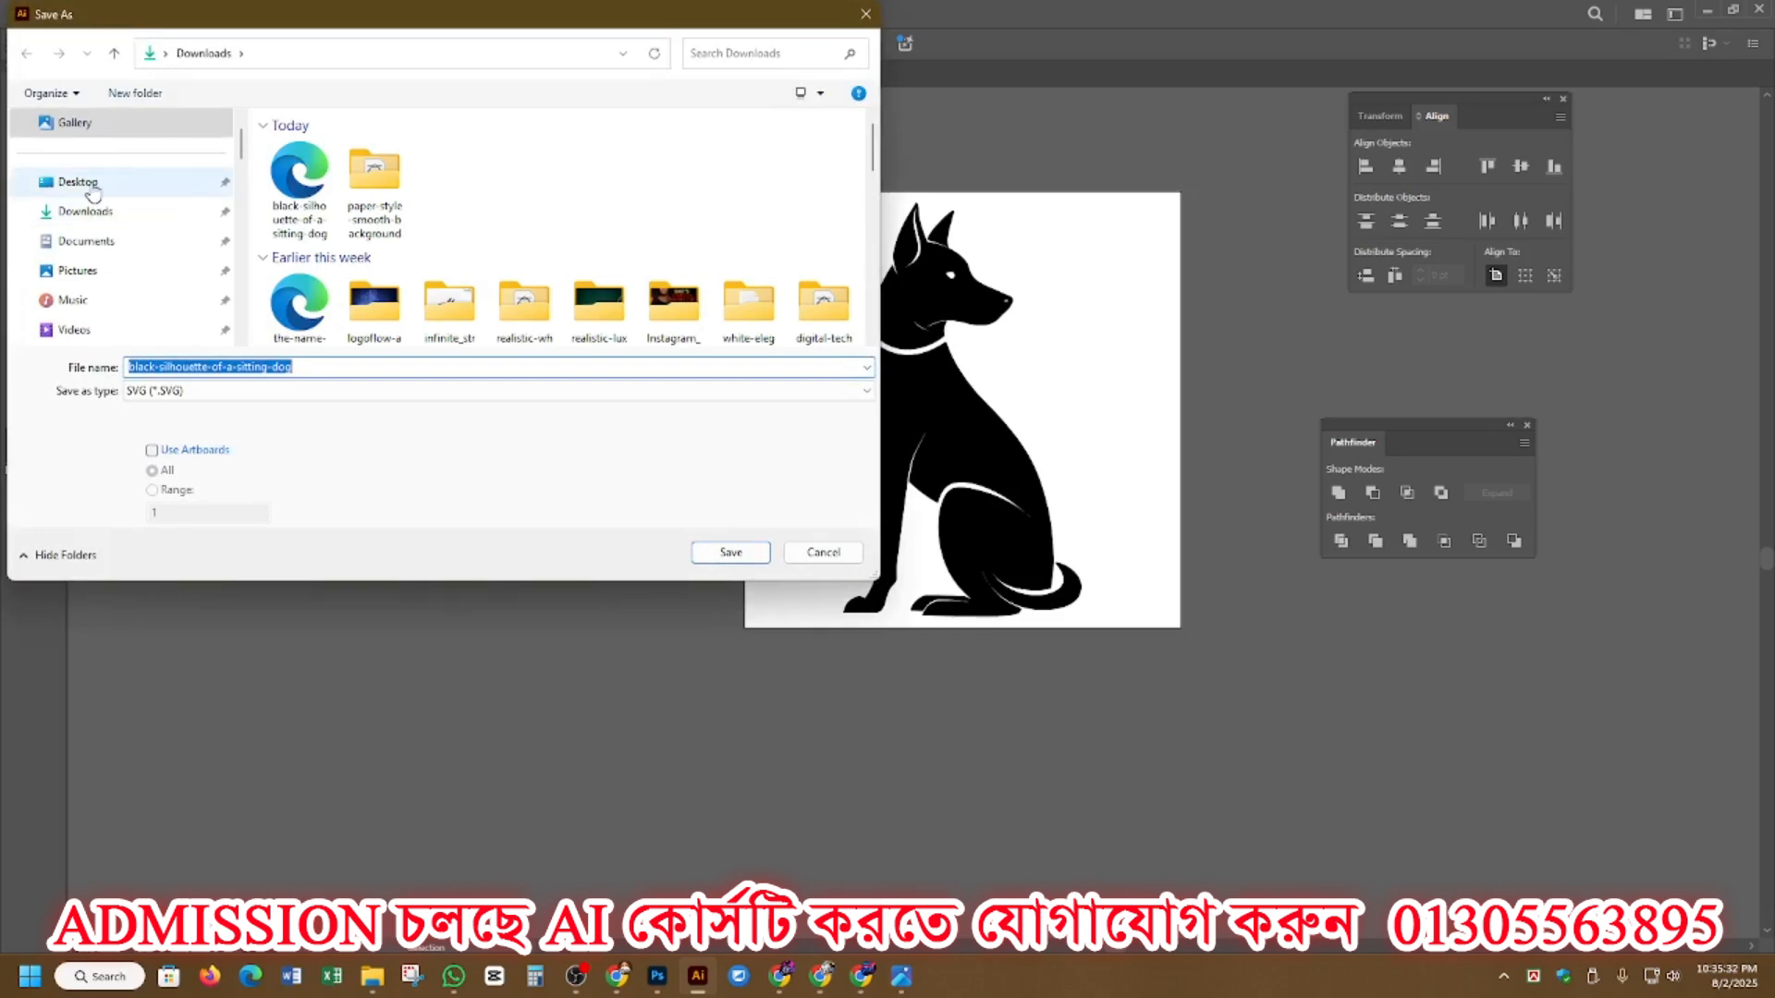
{"action": "left_click", "coordinate": [93, 191]}
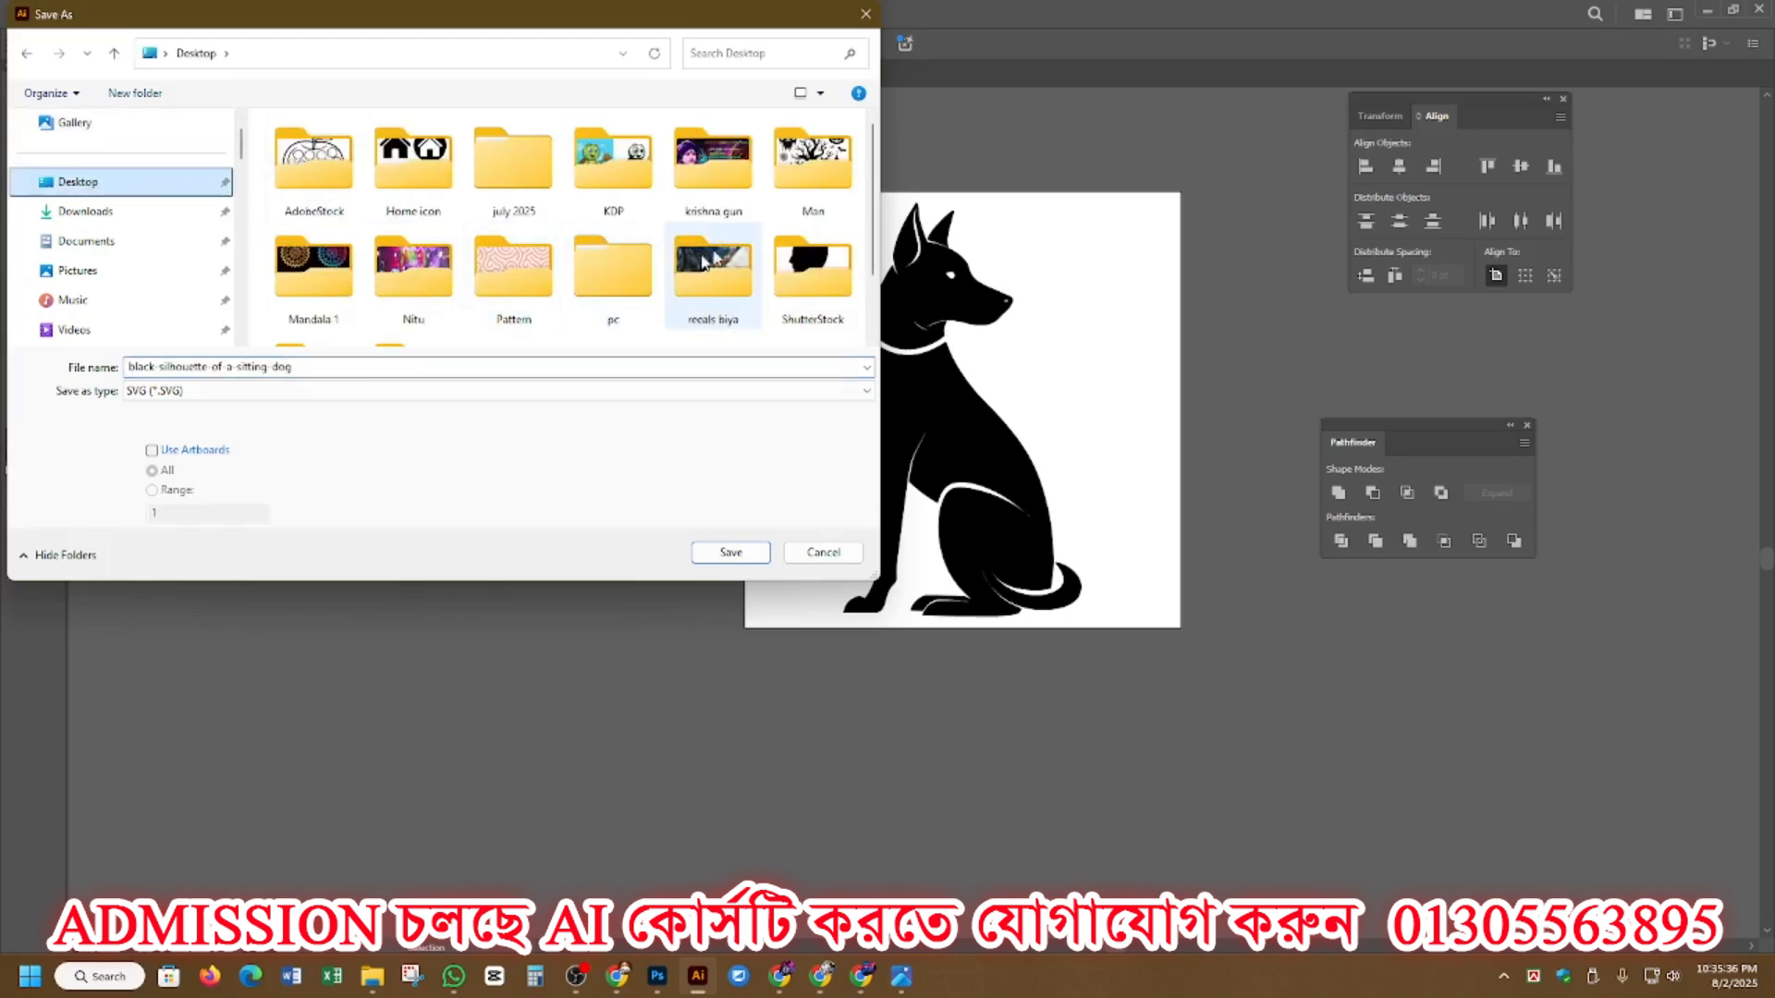
{"action": "scroll", "coordinate": [693, 240], "scroll_direction": "down", "scroll_amount": 2}
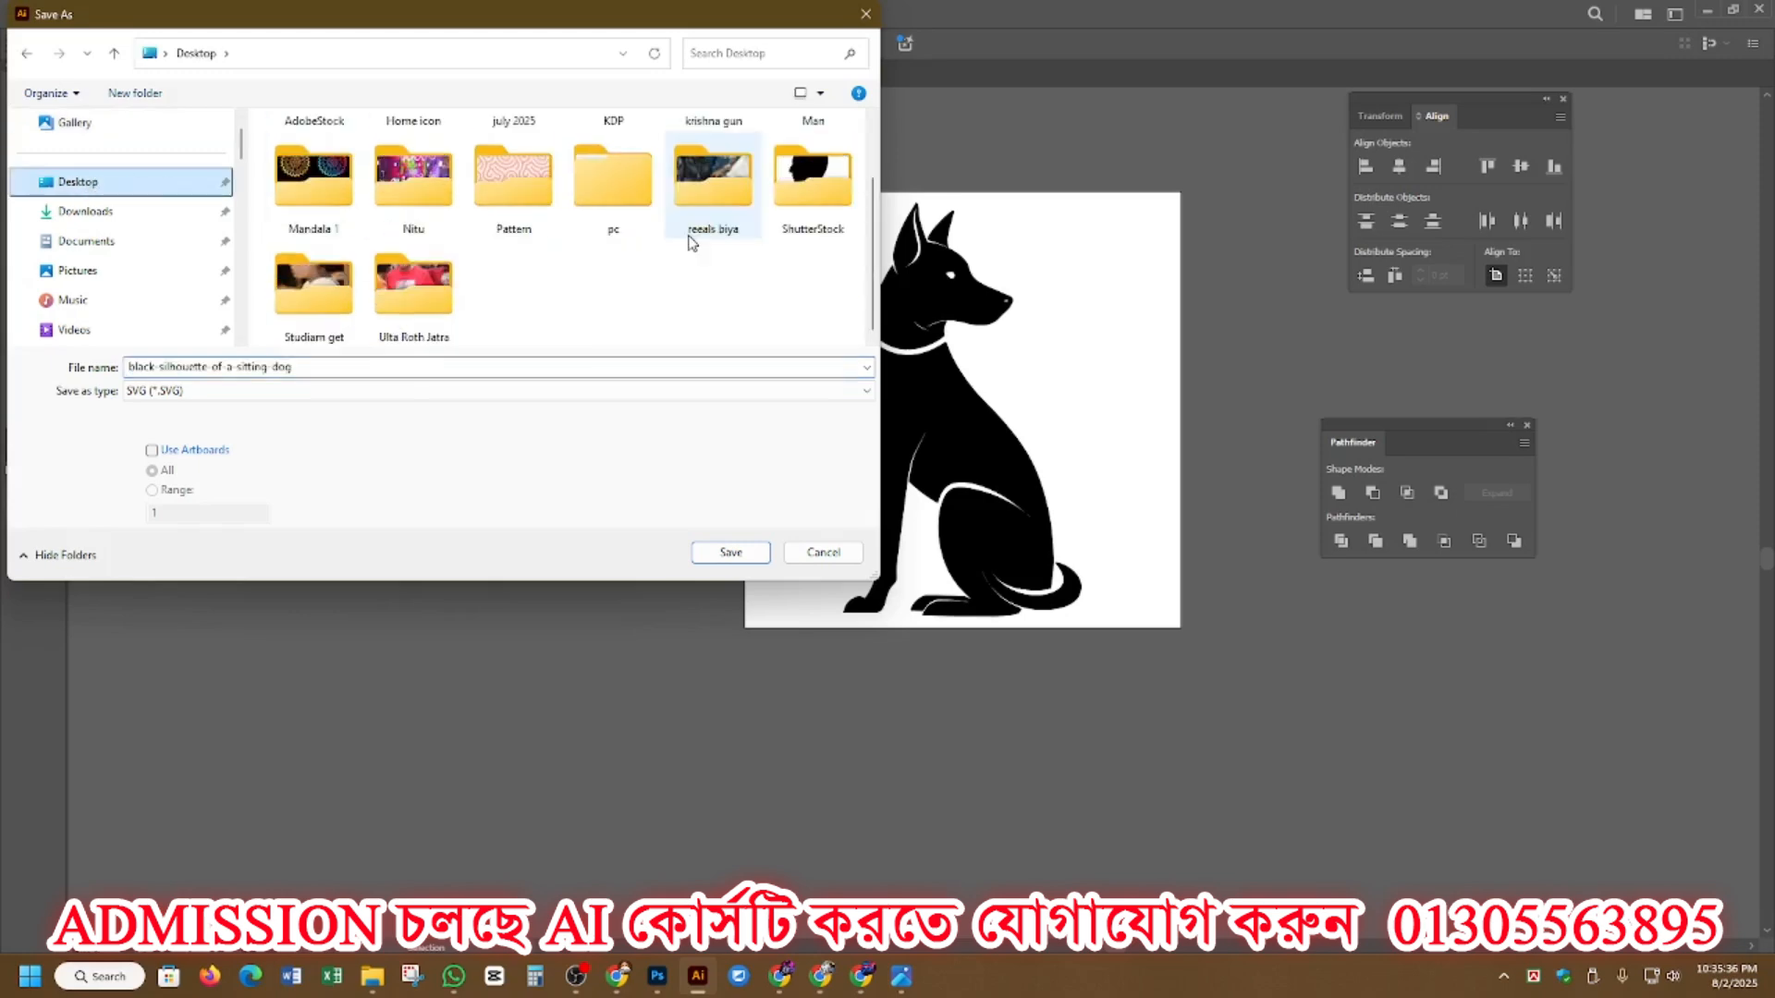
{"action": "right_click", "coordinate": [576, 291]}
{"action": "left_click", "coordinate": [530, 294]}
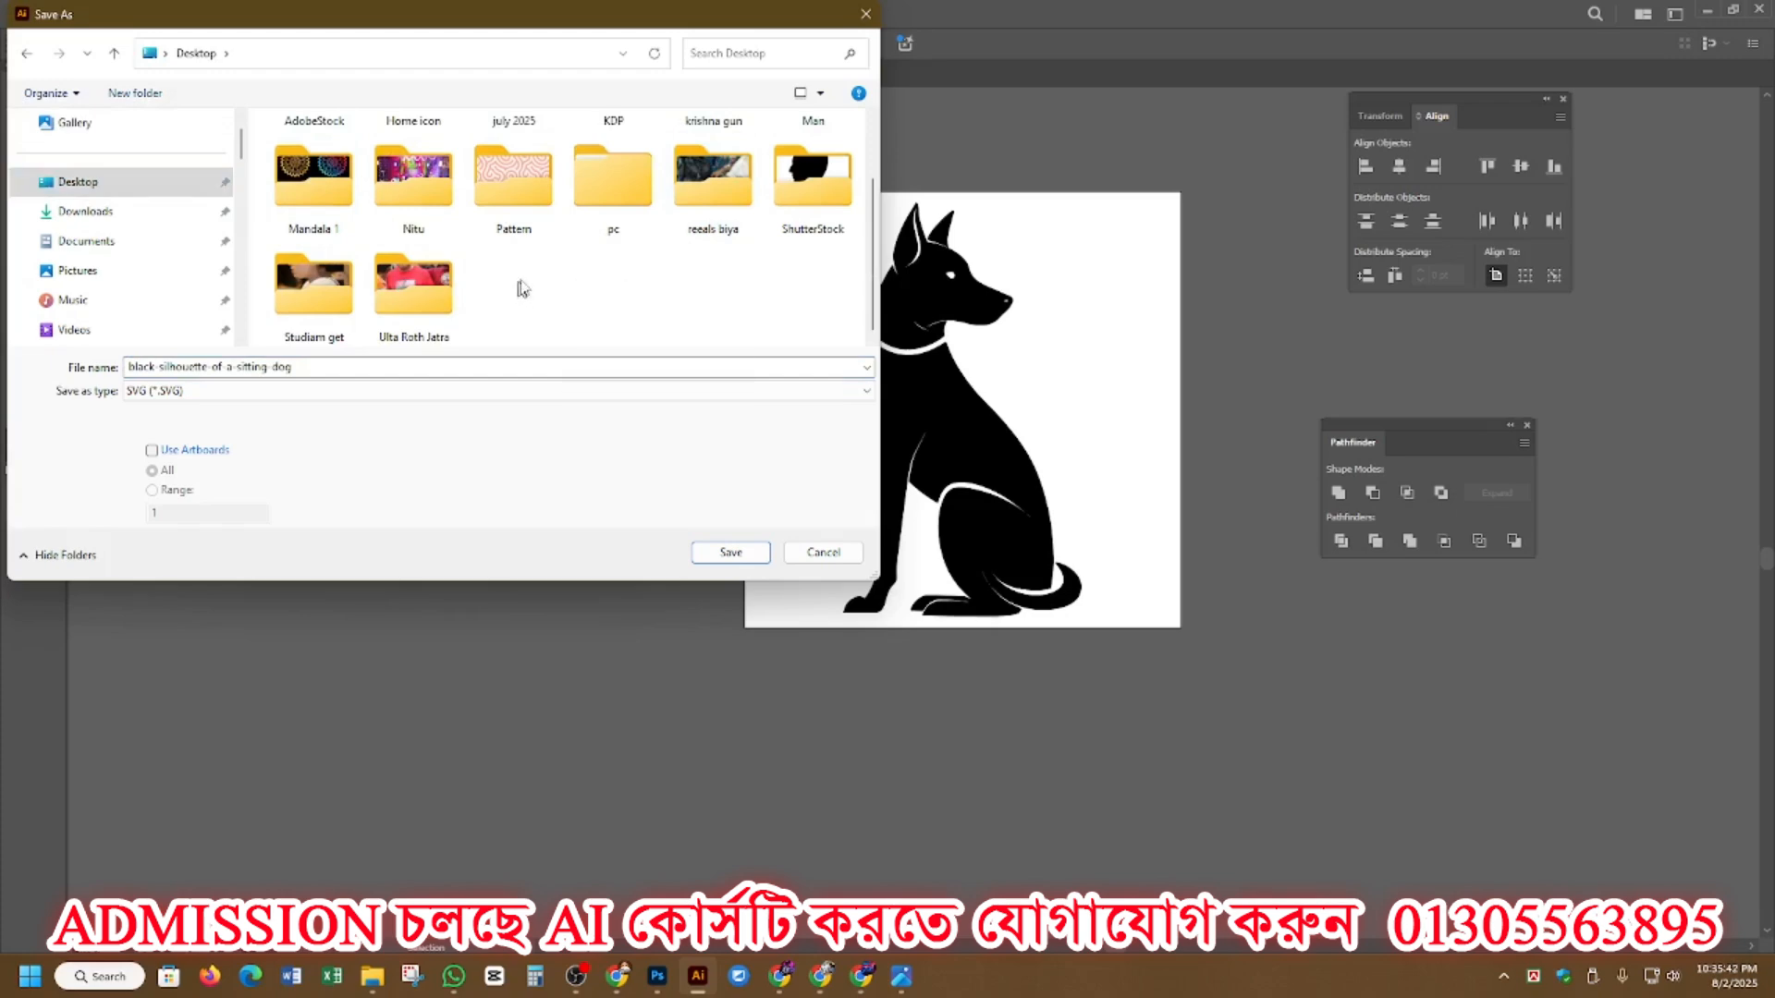
{"action": "right_click", "coordinate": [533, 270]}
{"action": "mouse_move", "coordinate": [613, 445]}
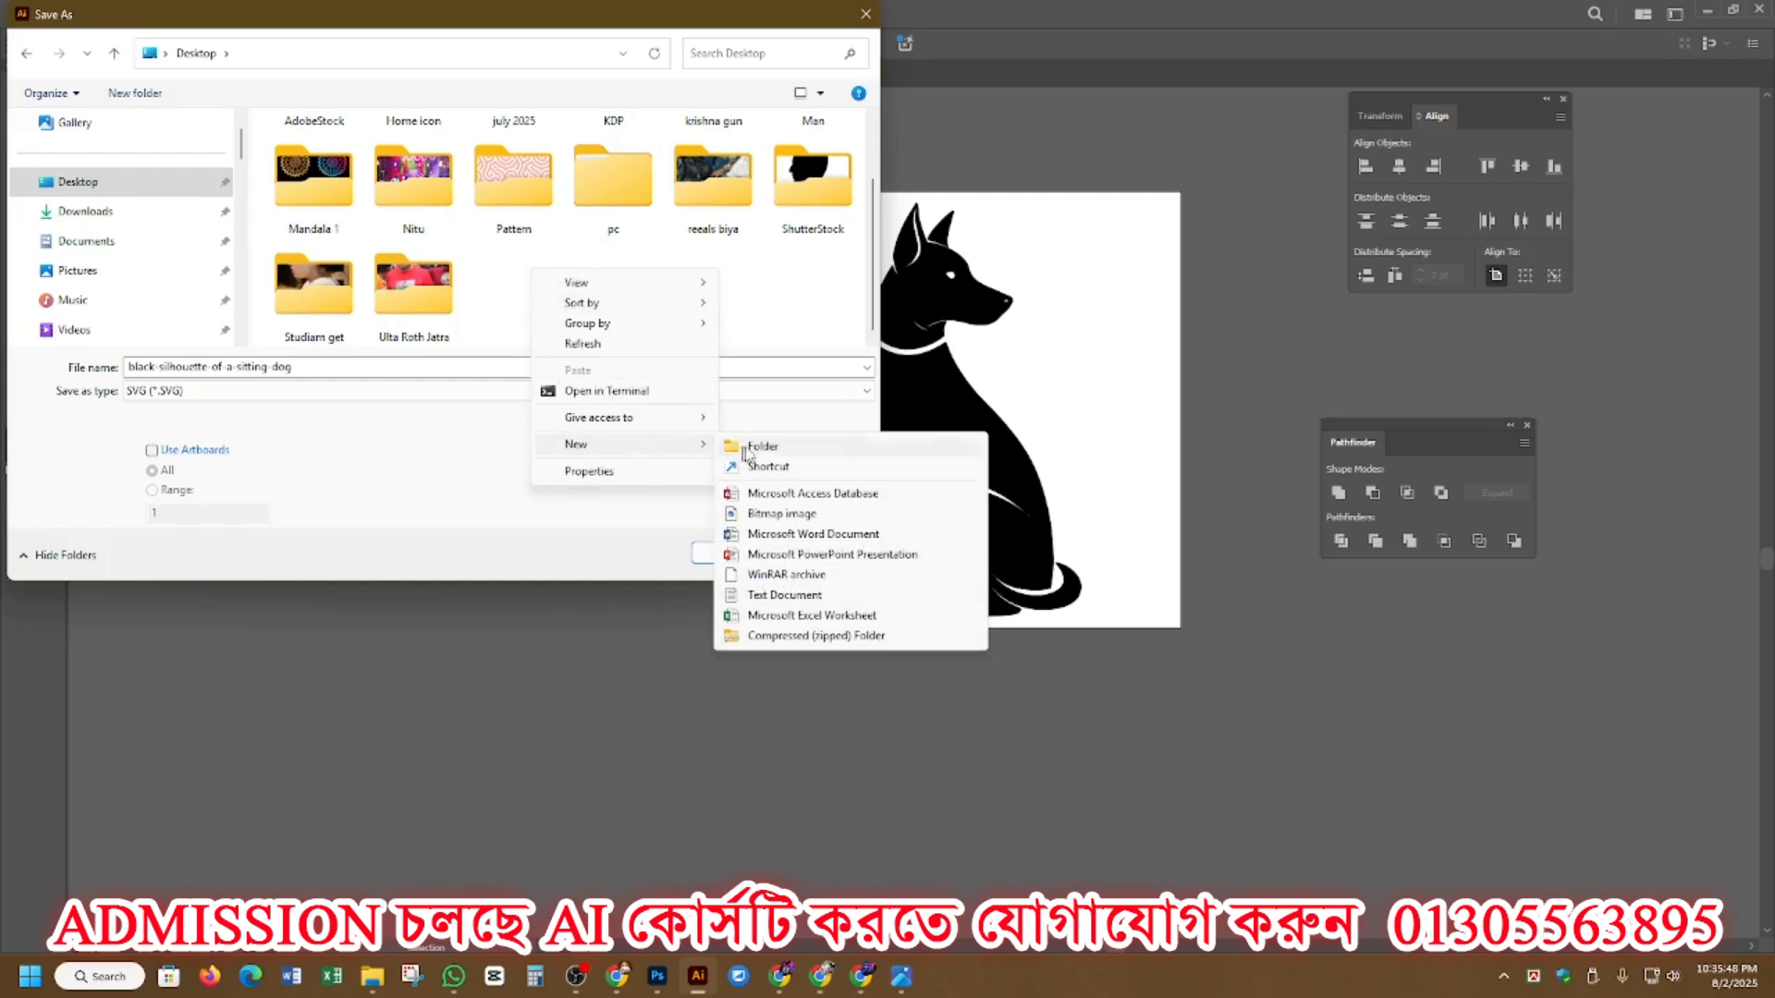
{"action": "left_click", "coordinate": [758, 447]}
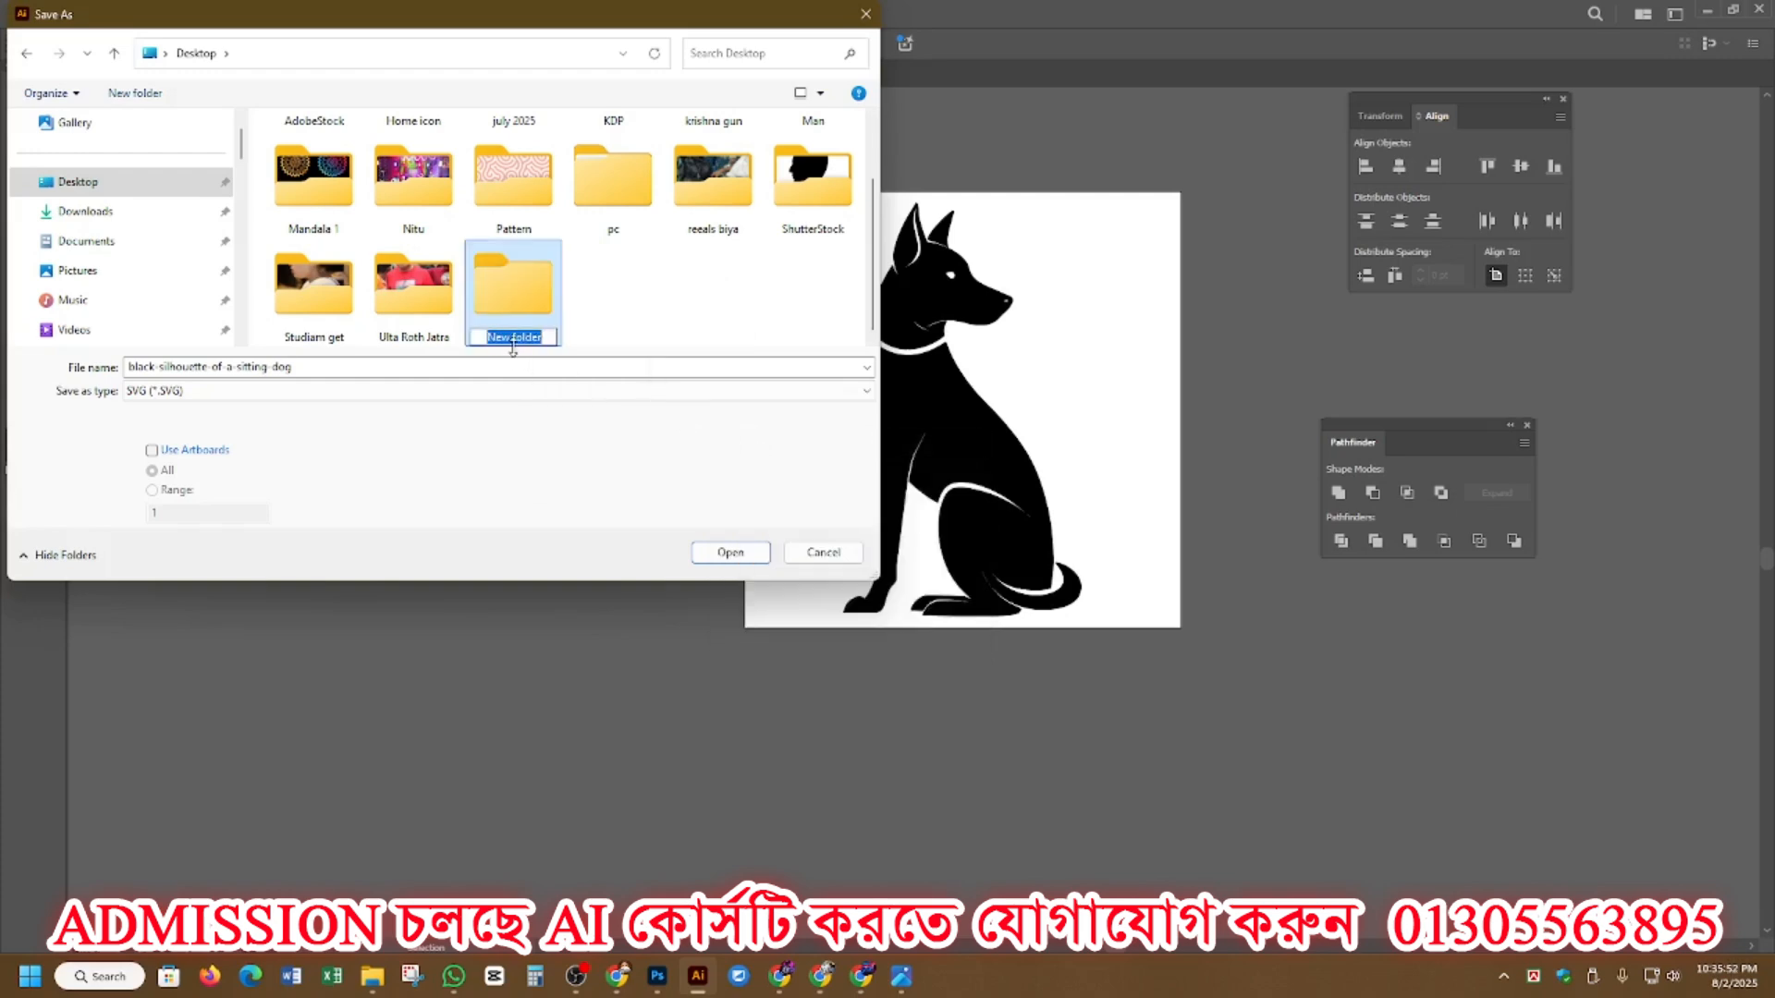
{"action": "type", "text": "Dog 1"}
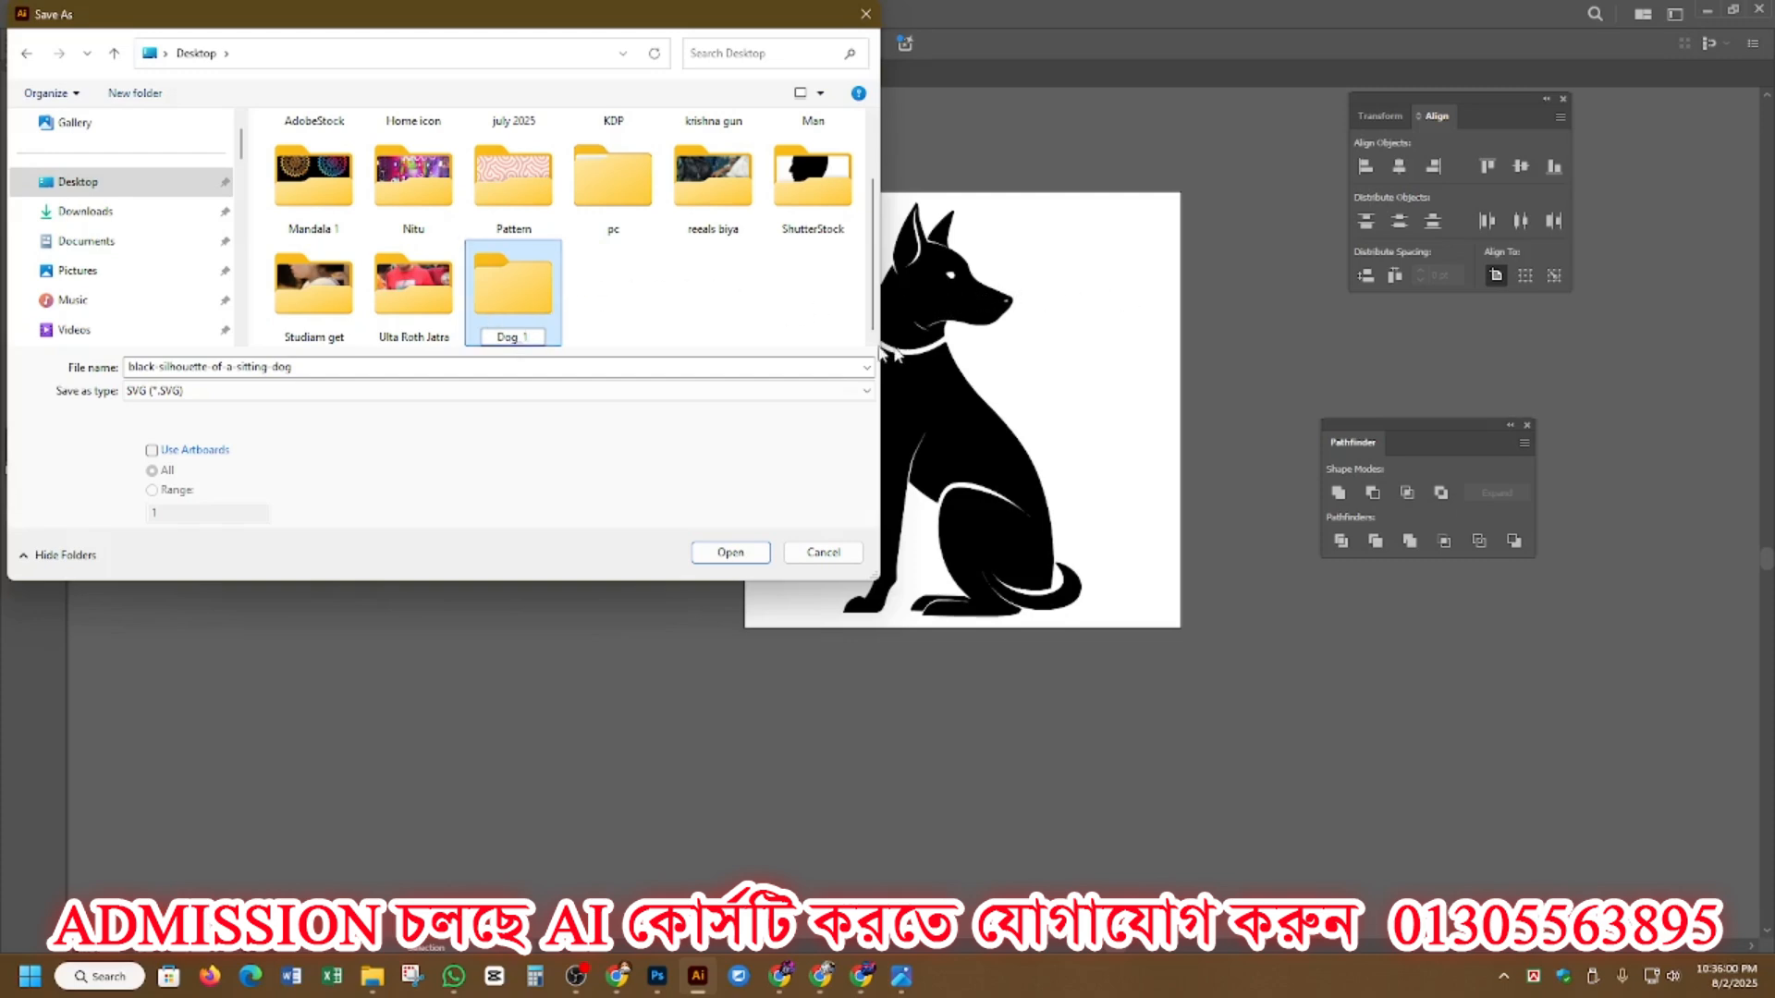
{"action": "left_click", "coordinate": [517, 305]}
Step: Open the Dog_1 folder as save location, name the file Dog_1 and choose the Illustrator EPS format
{"action": "double_click", "coordinate": [517, 304]}
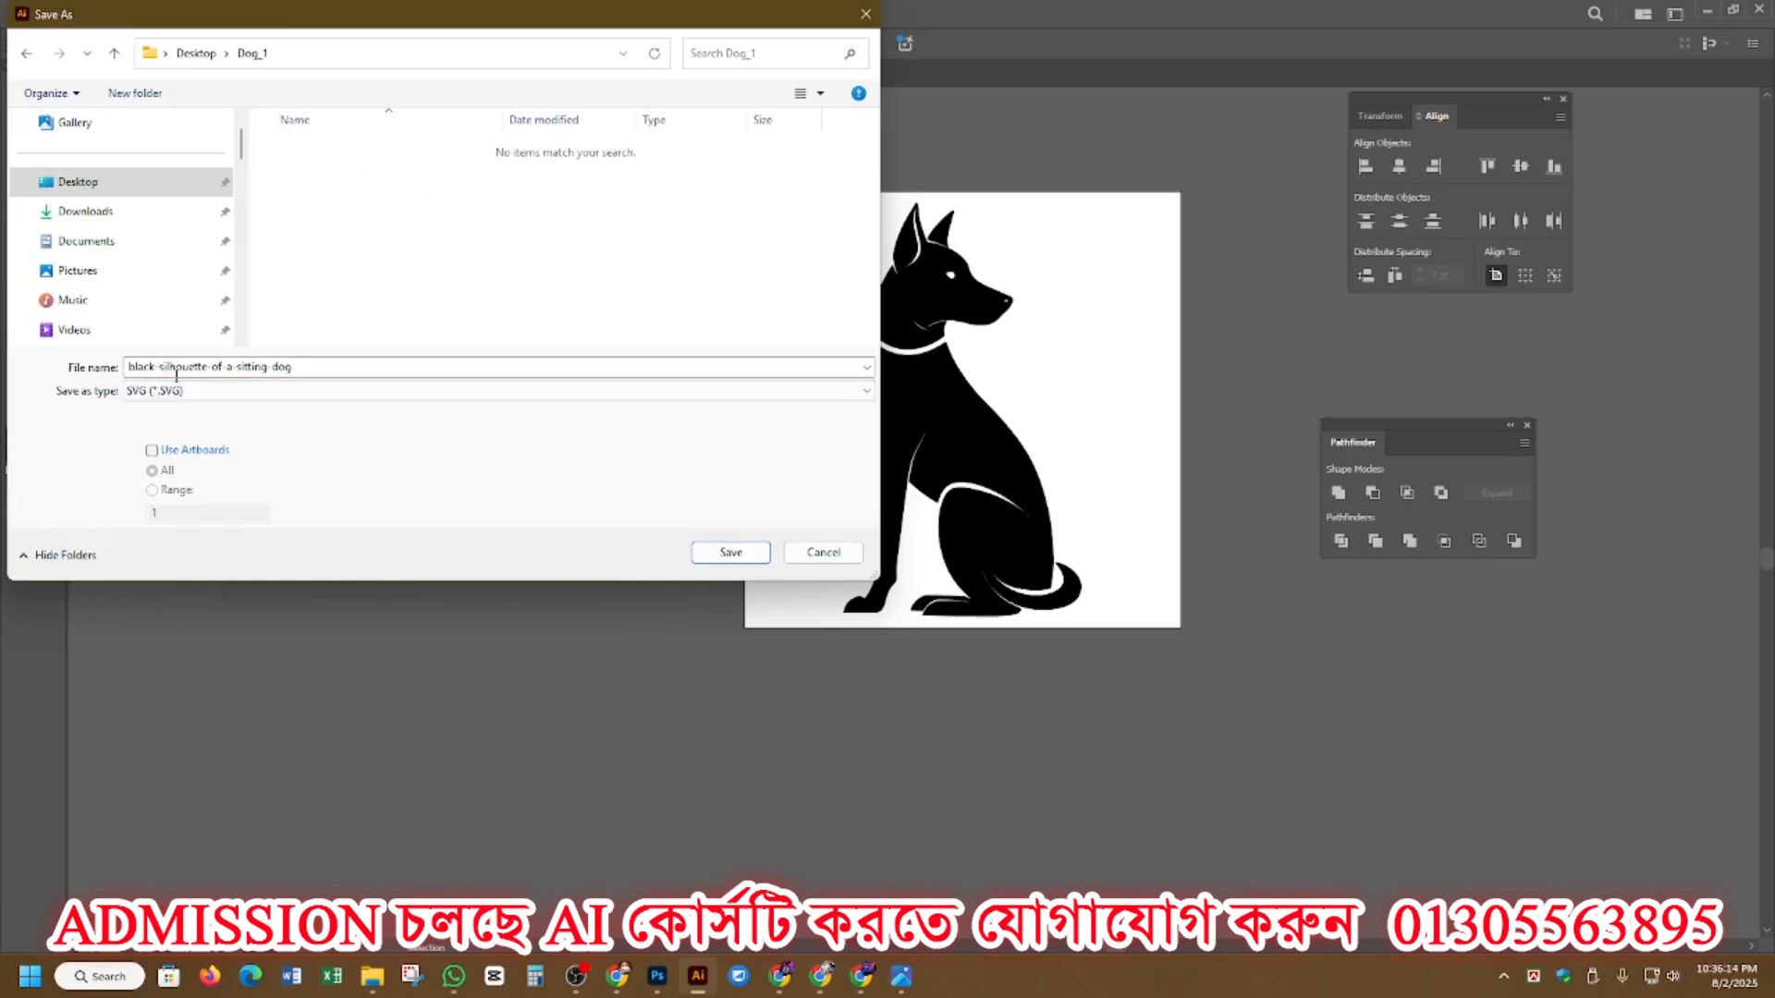
{"action": "key", "text": "ctrl+a"}
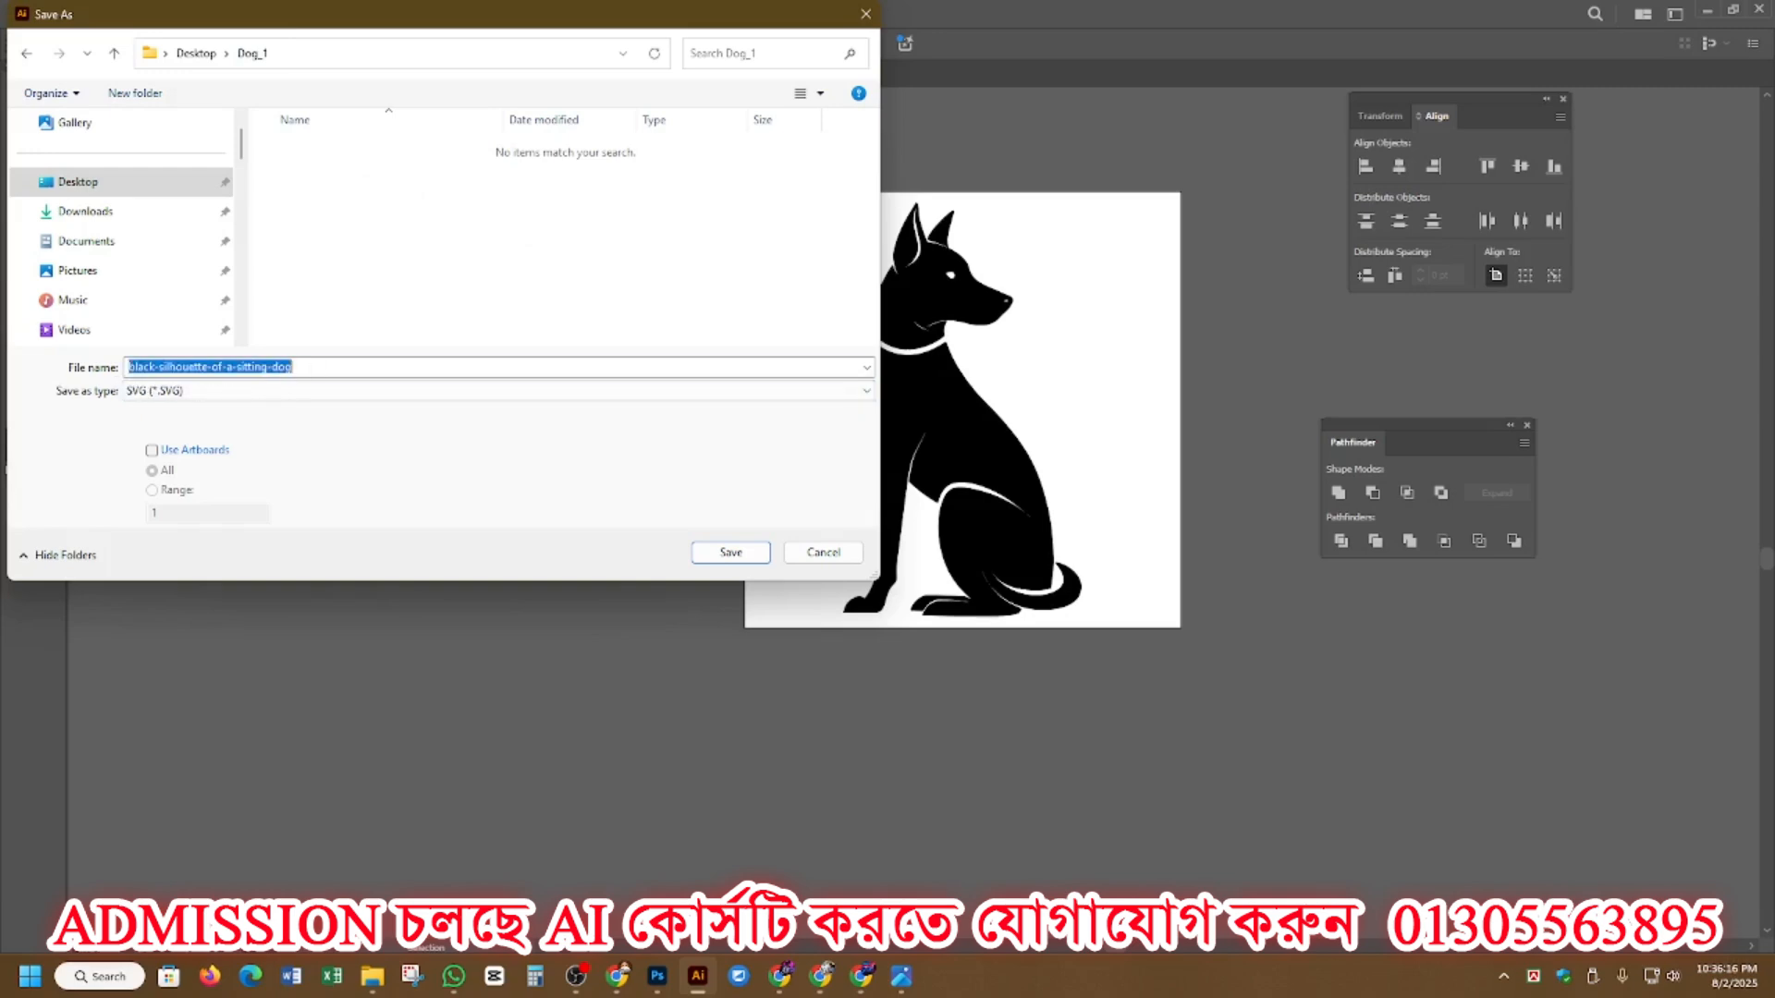
{"action": "type", "text": "Dog_1"}
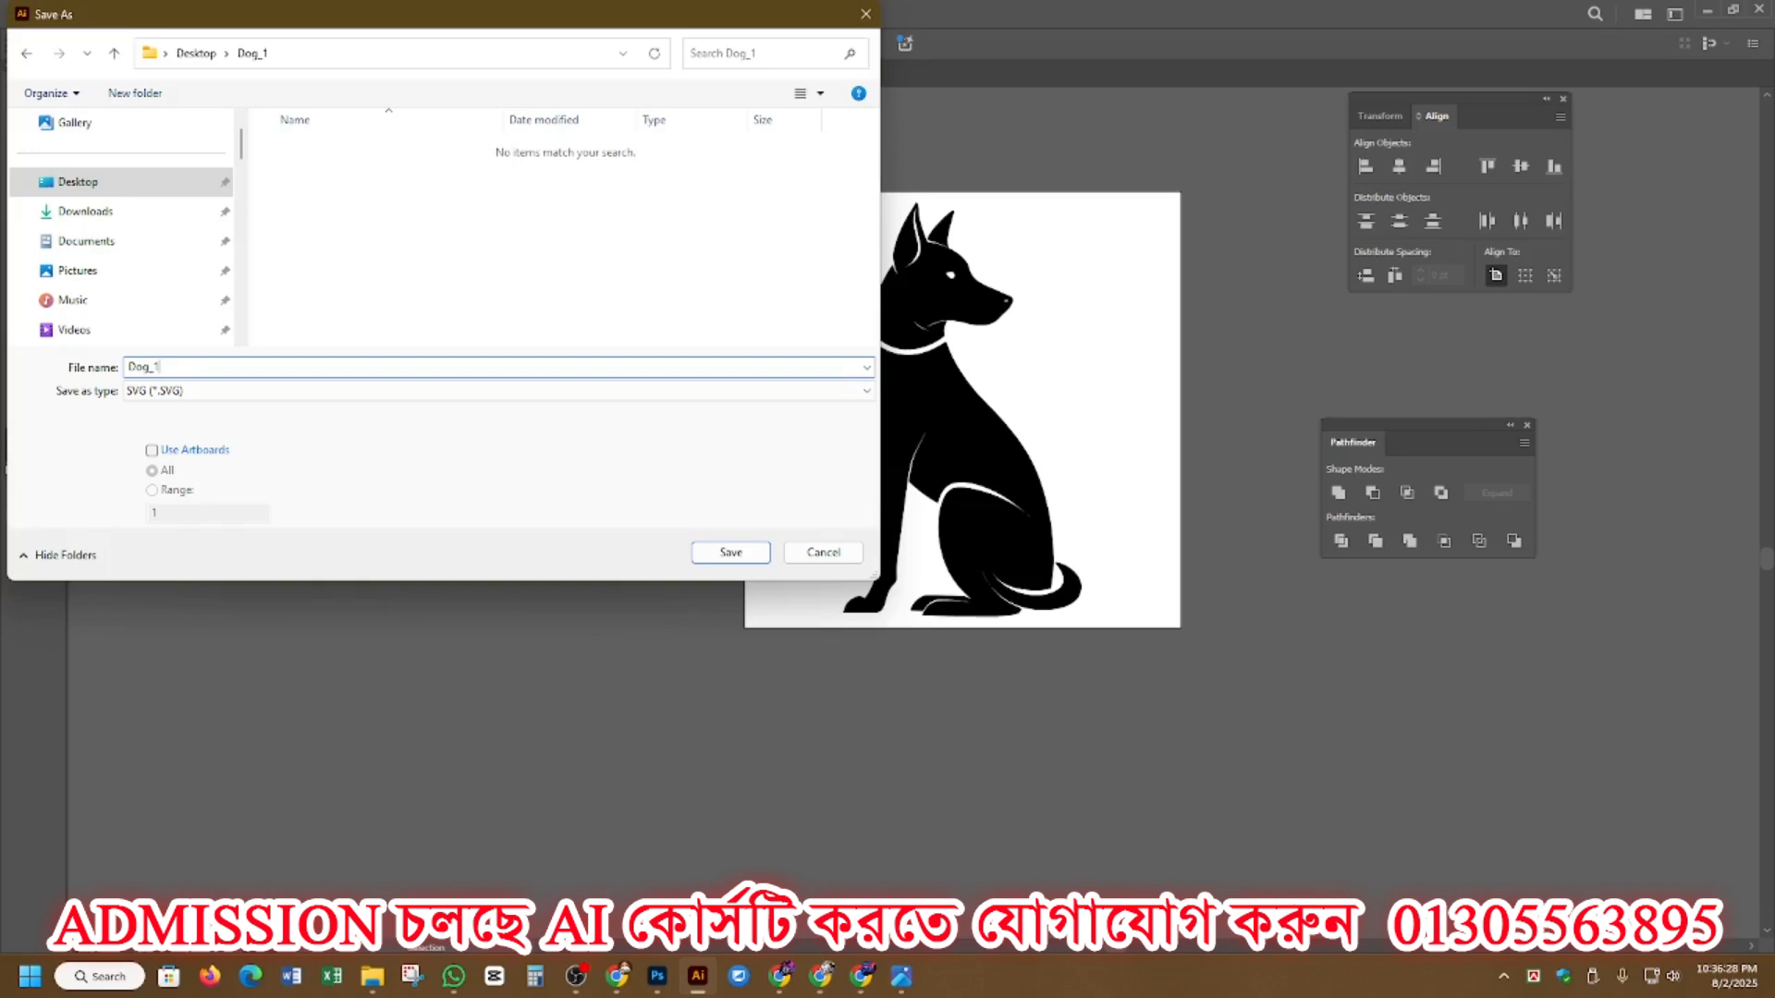
{"action": "left_click", "coordinate": [184, 391]}
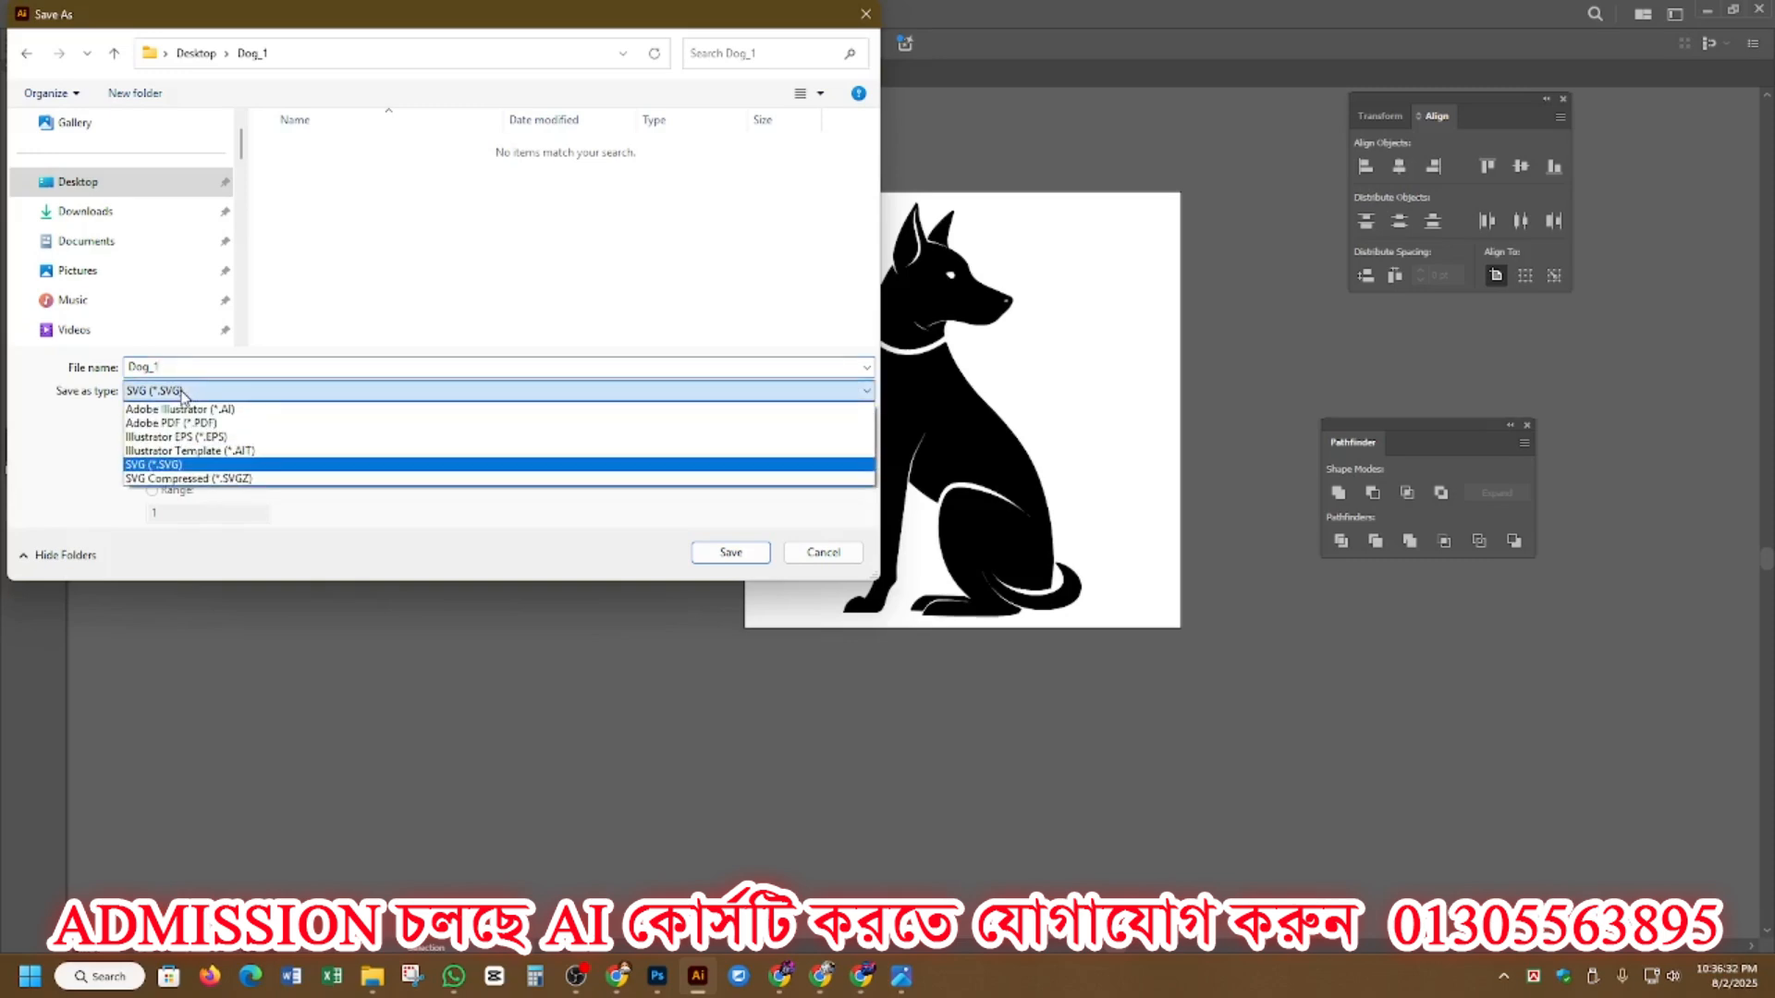
{"action": "left_click", "coordinate": [193, 440]}
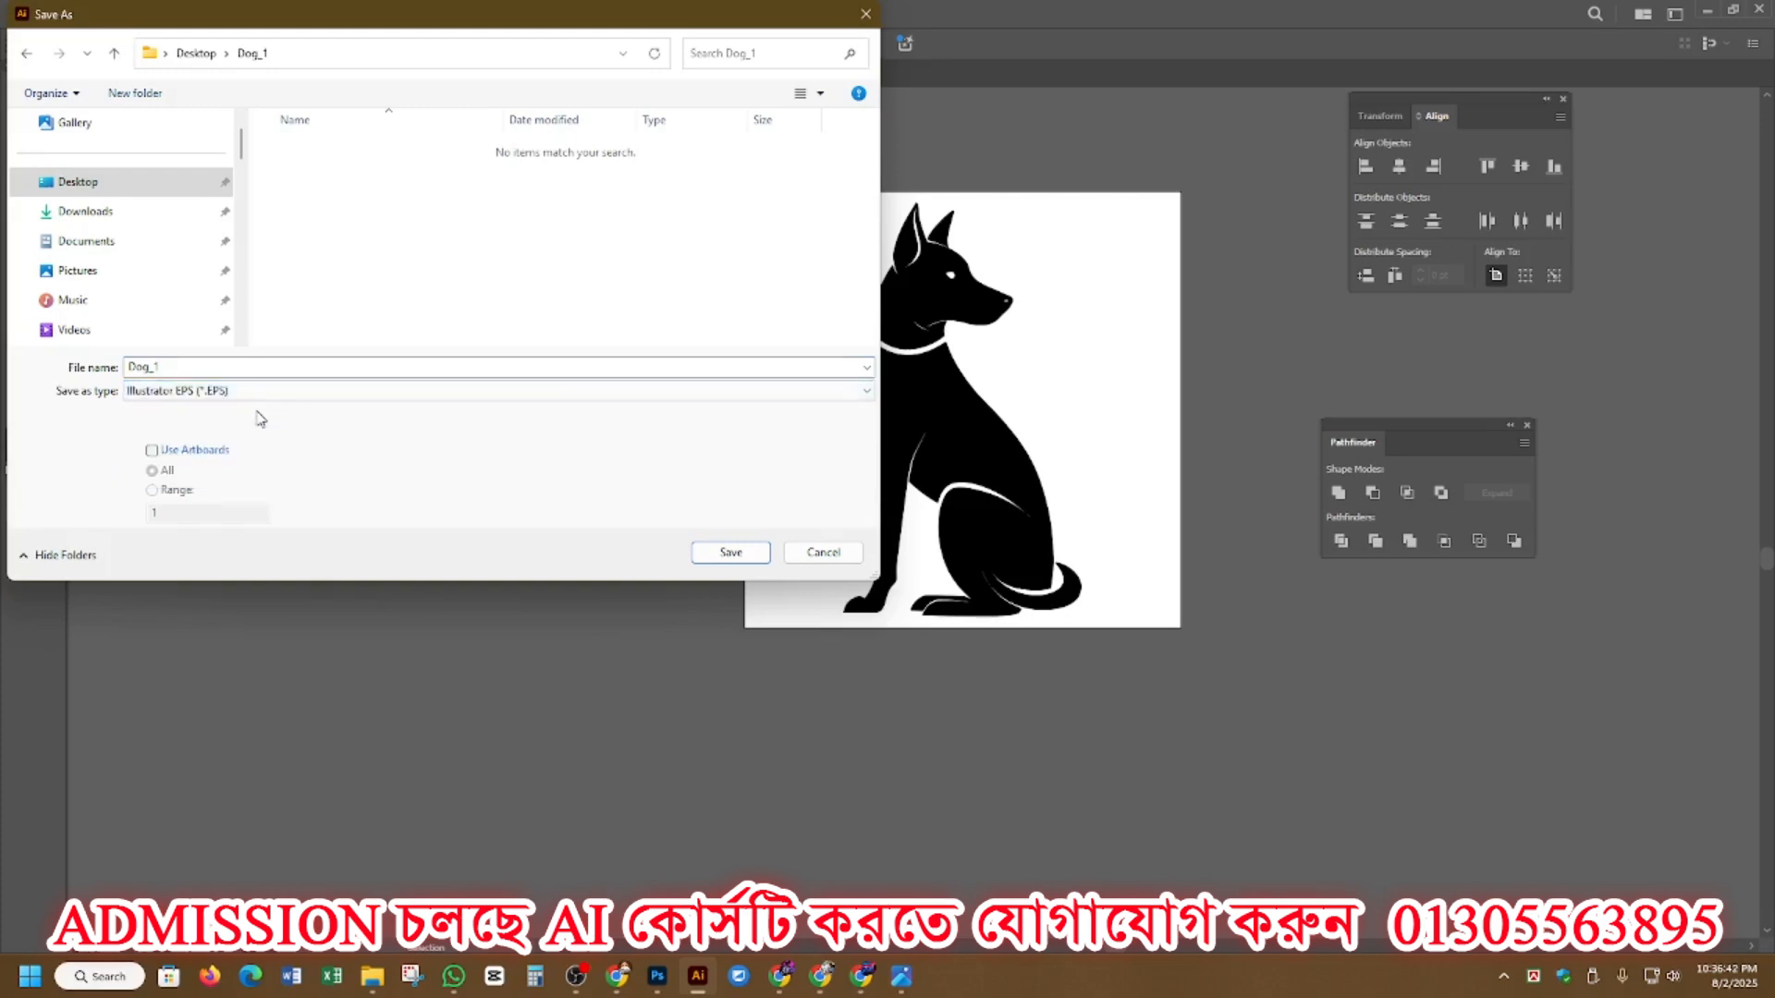
Step: Save the Dog_1 file with the EPS version set to Illustrator 10 EPS
{"action": "left_click", "coordinate": [724, 552]}
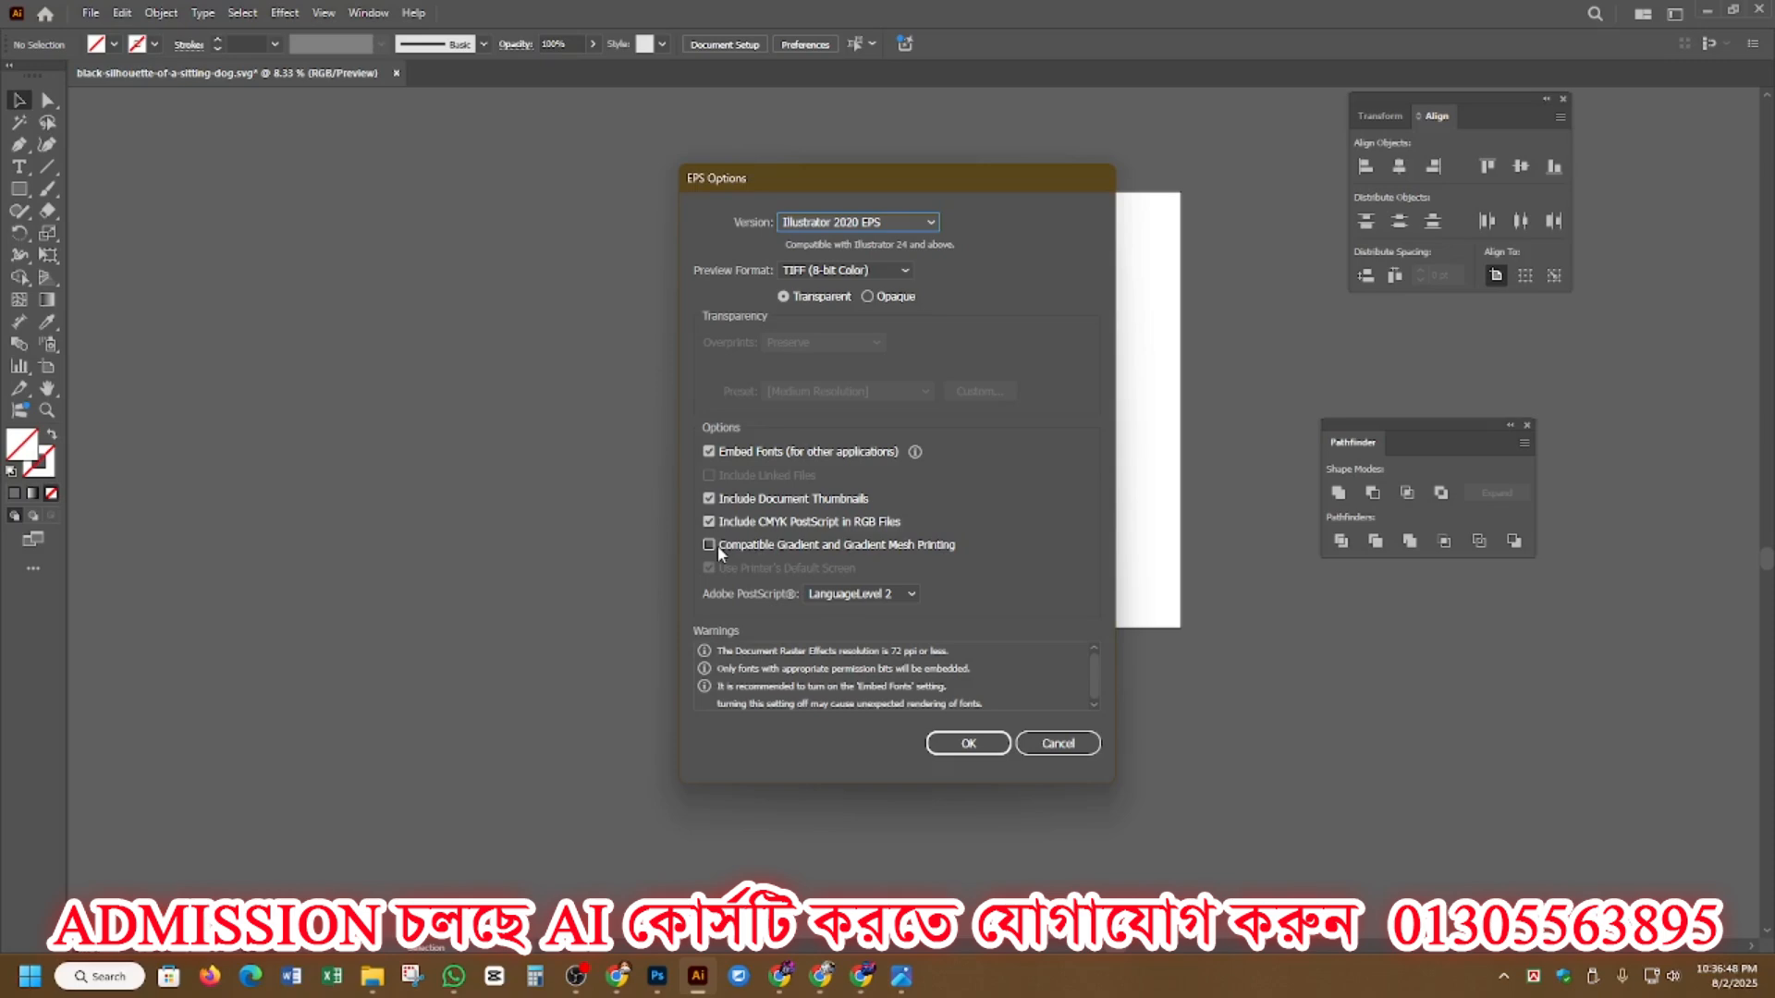
{"action": "left_click", "coordinate": [885, 224]}
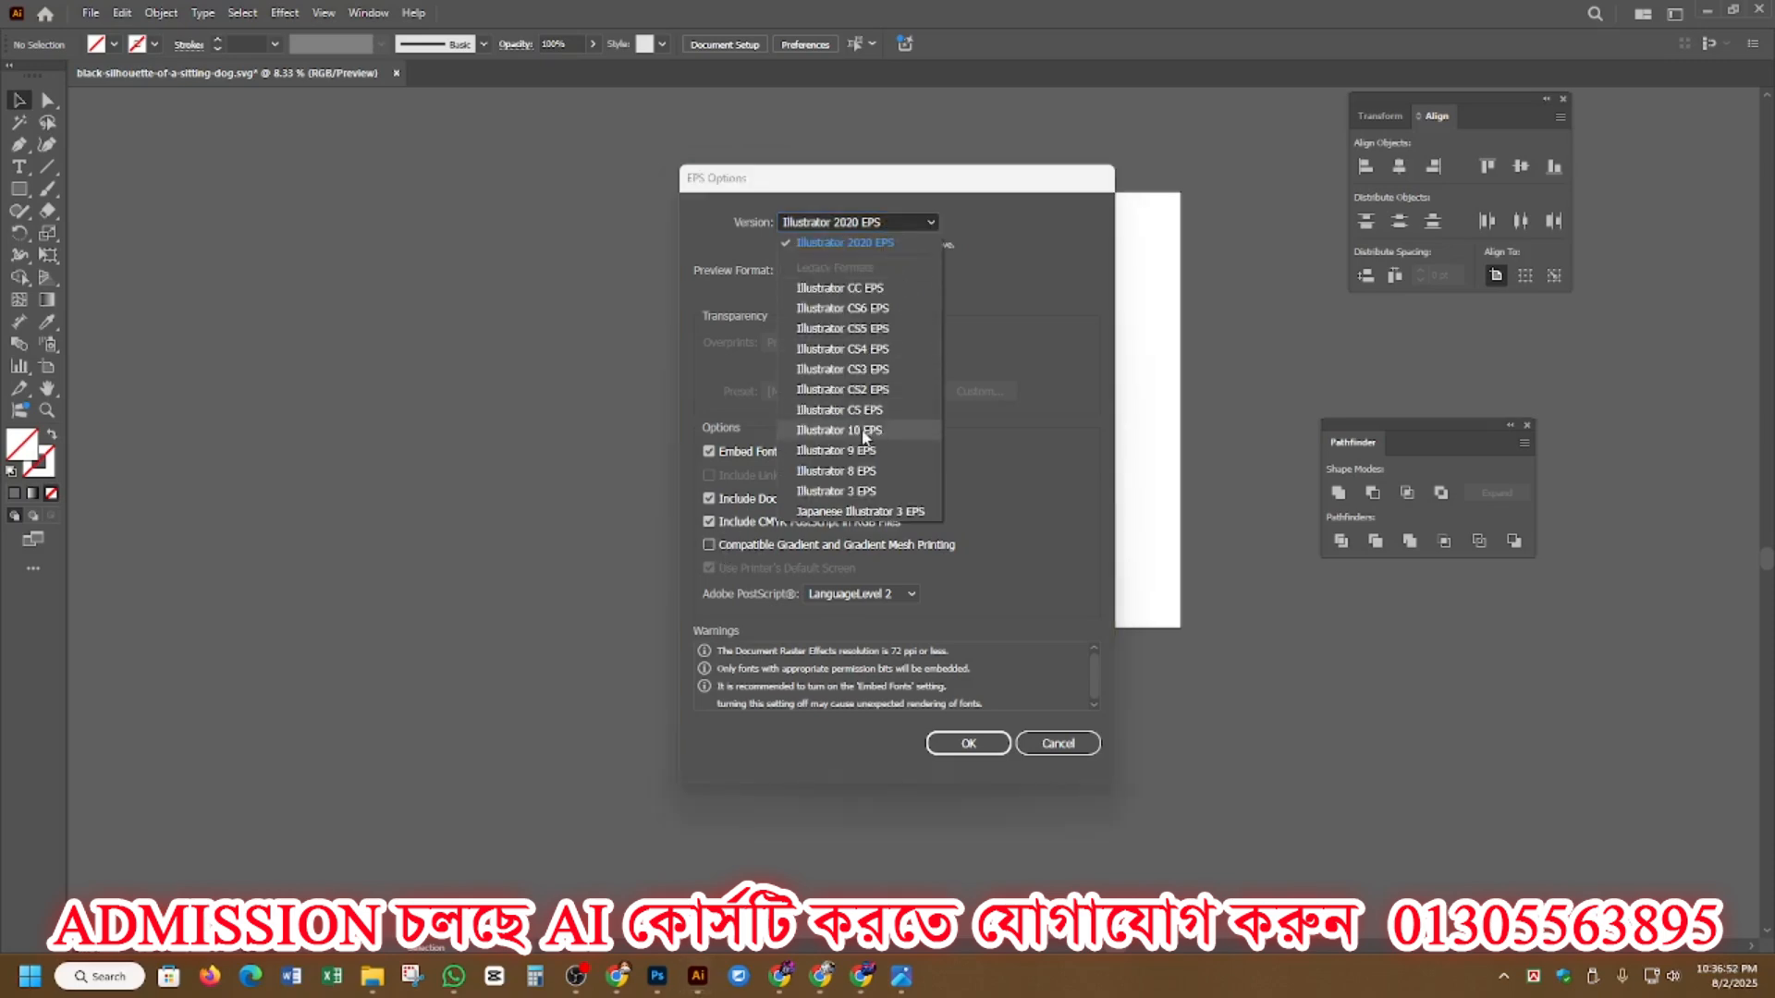
{"action": "left_click", "coordinate": [1011, 342]}
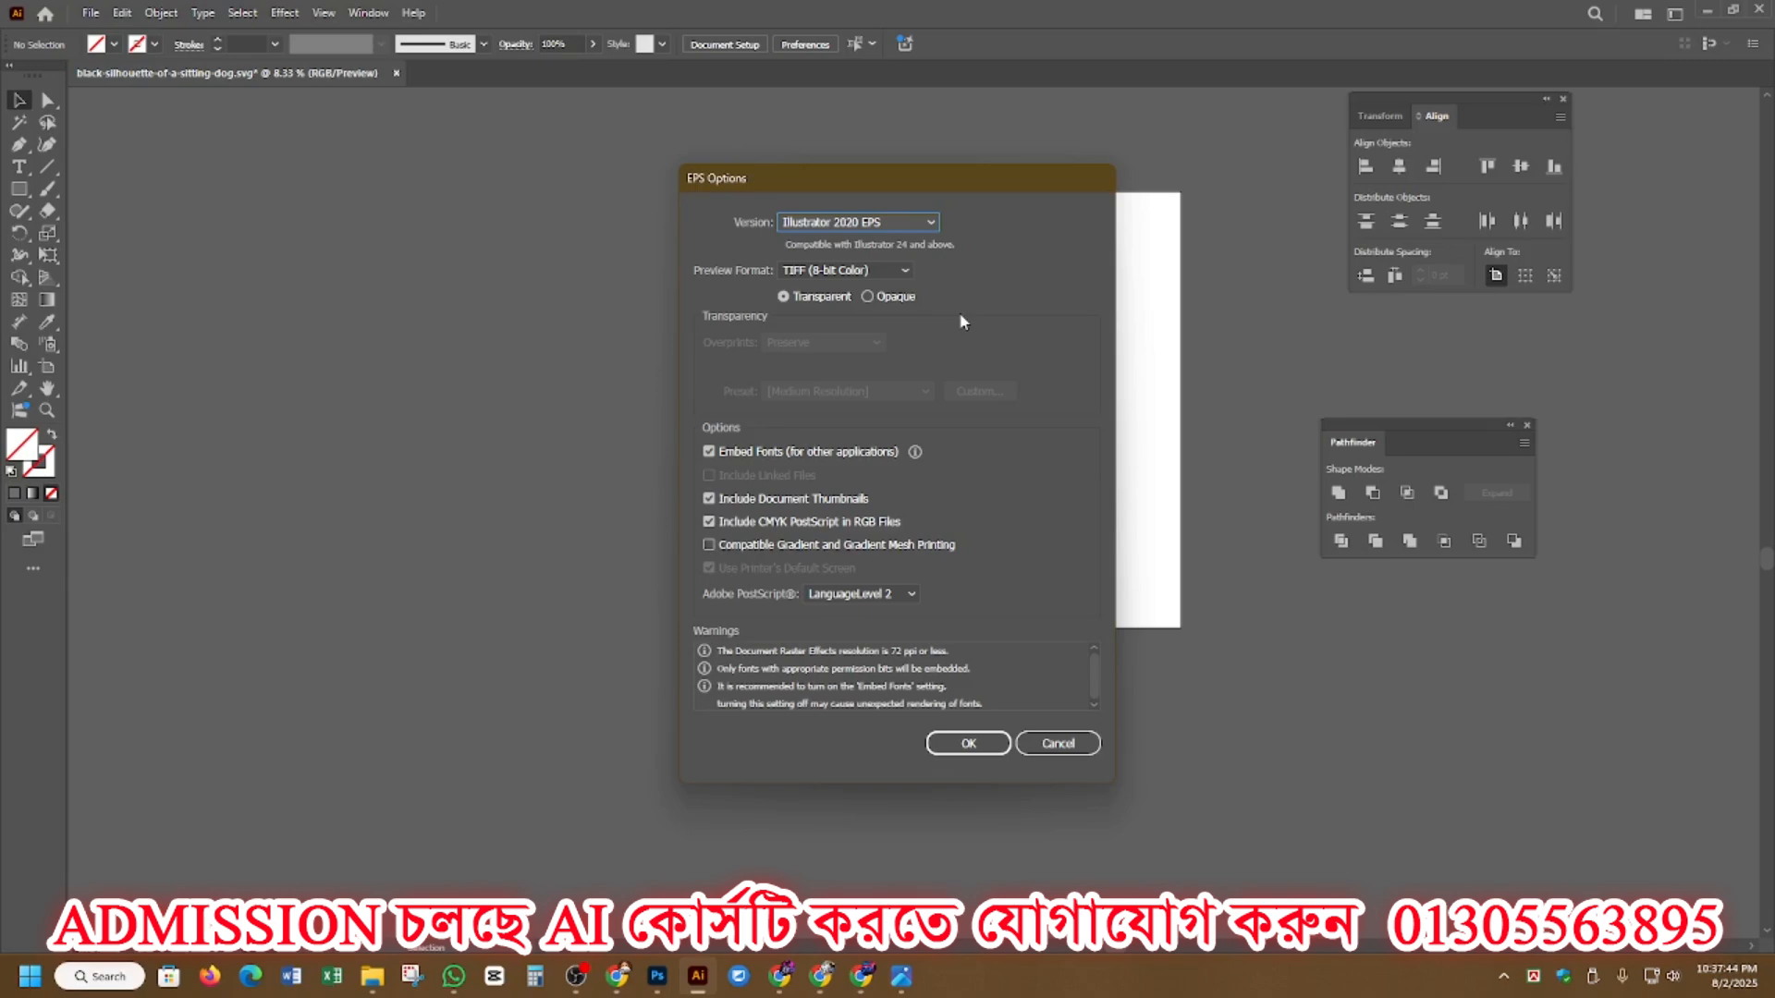
{"action": "left_click", "coordinate": [910, 223]}
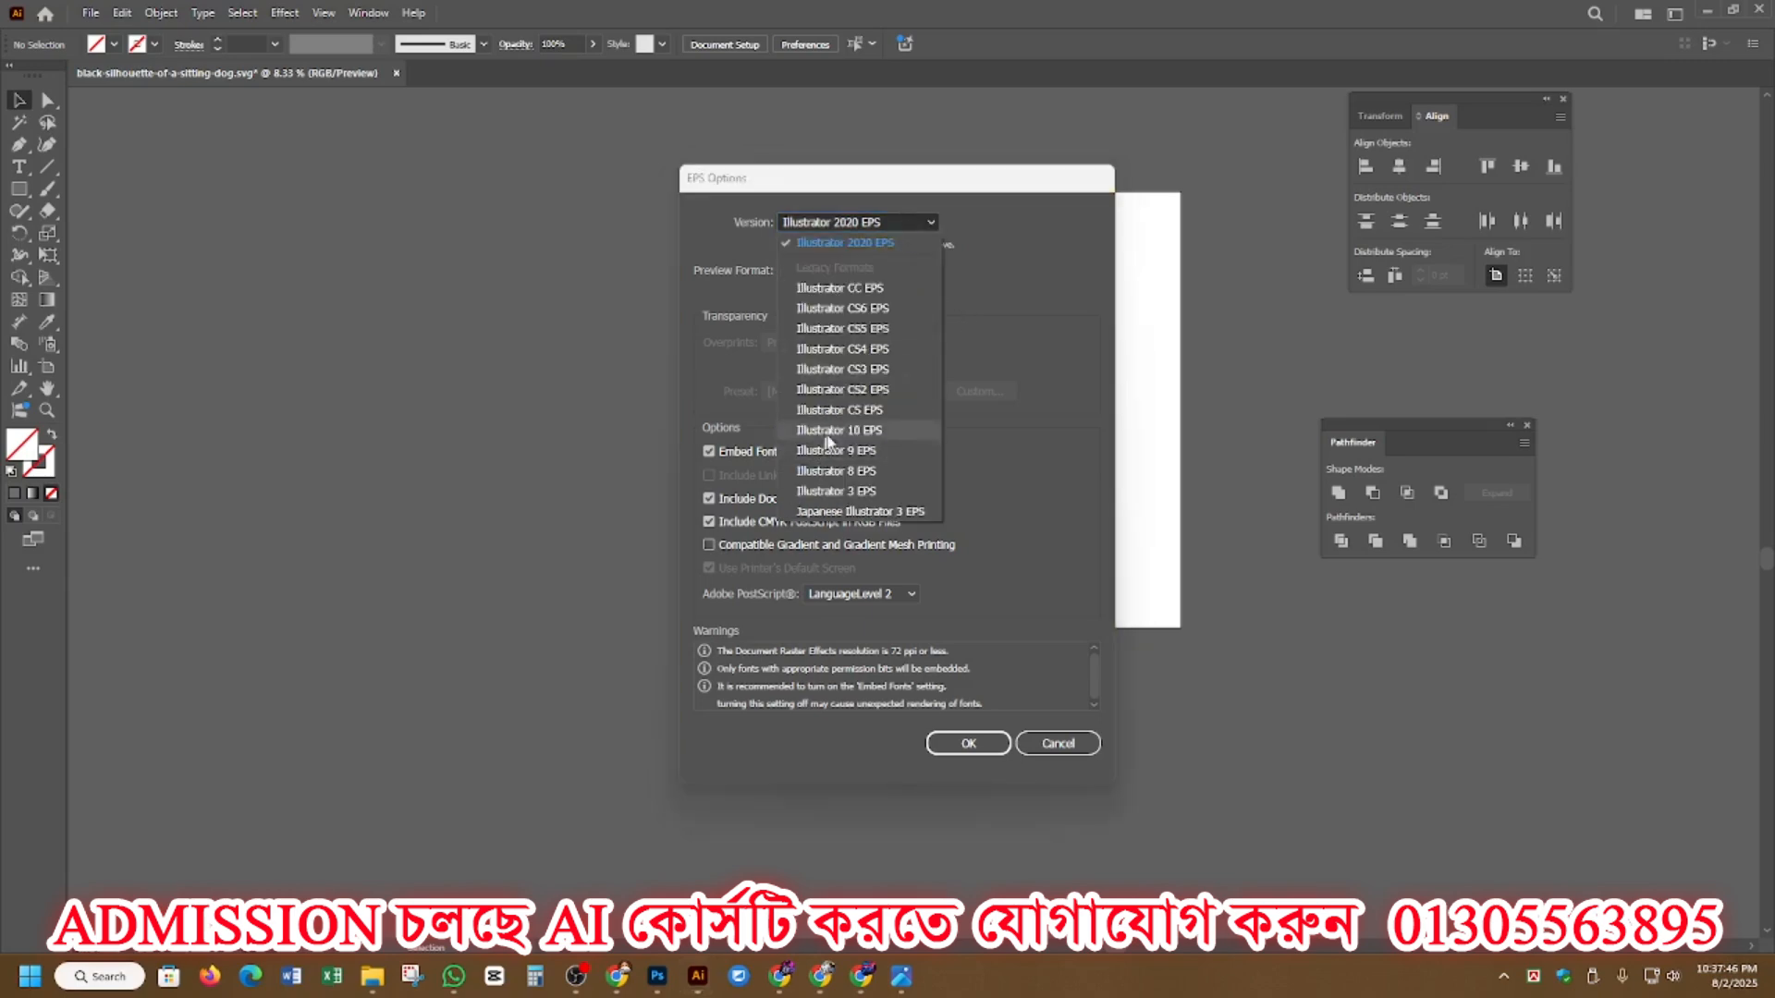
{"action": "left_click", "coordinate": [828, 432]}
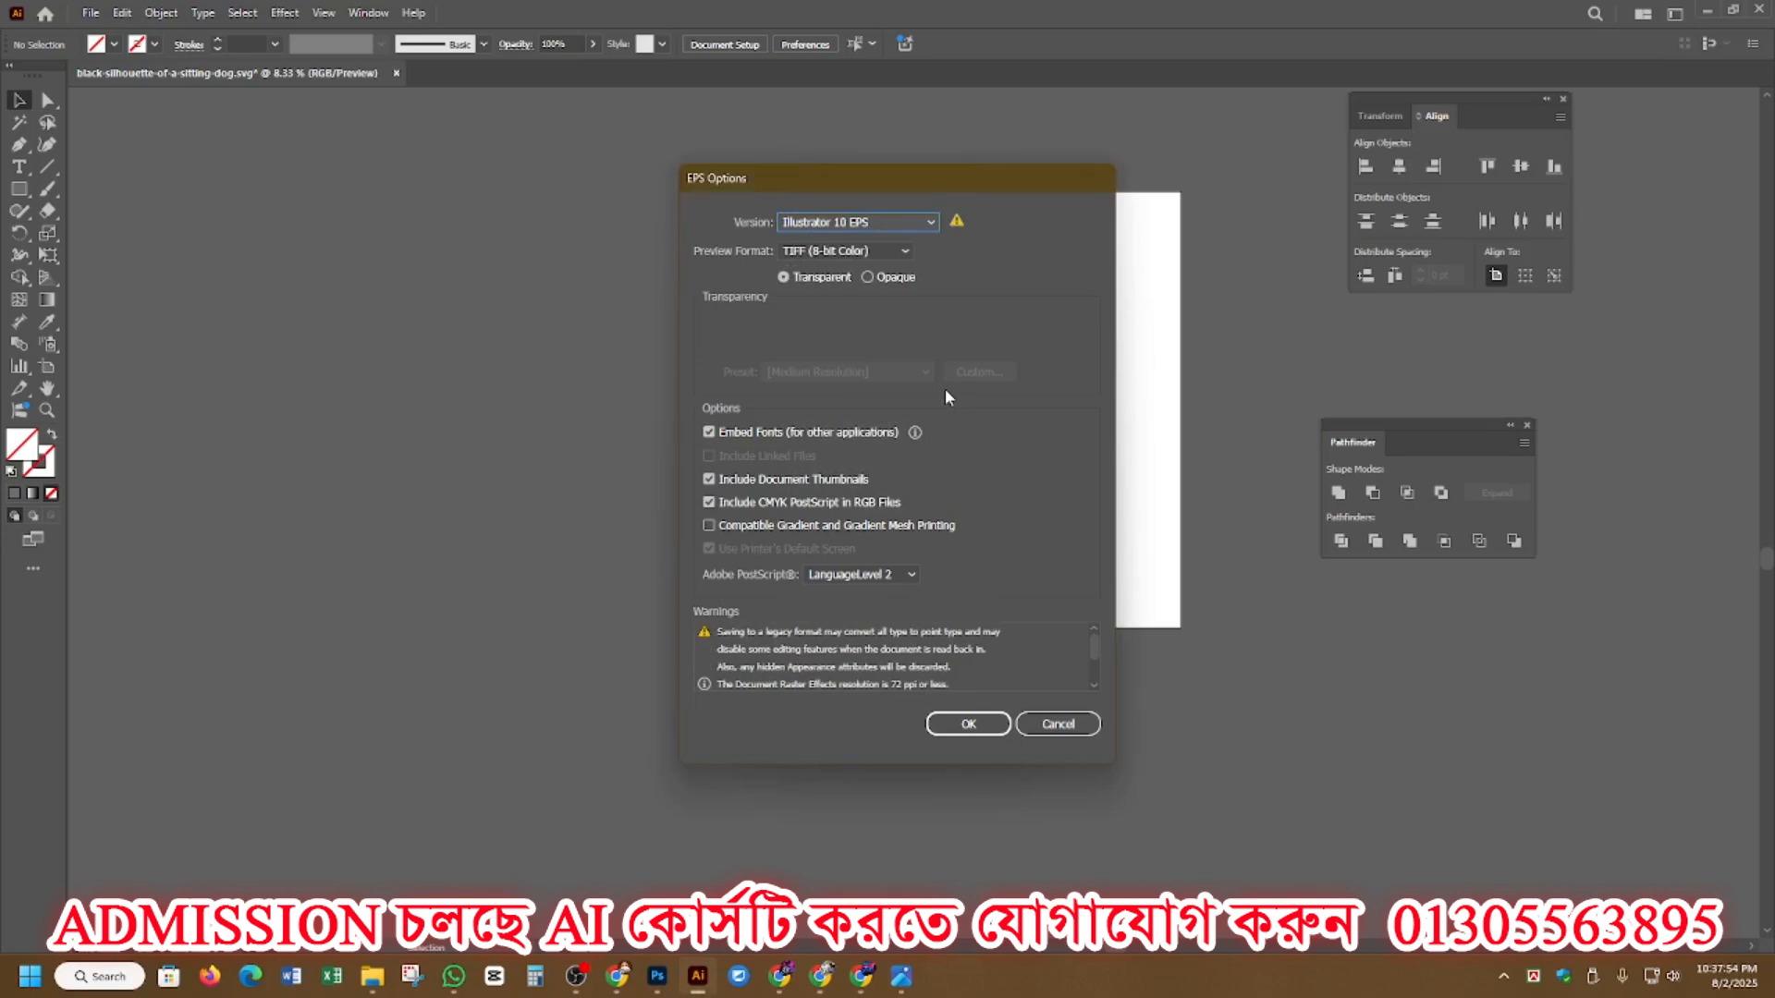
{"action": "left_click", "coordinate": [976, 725]}
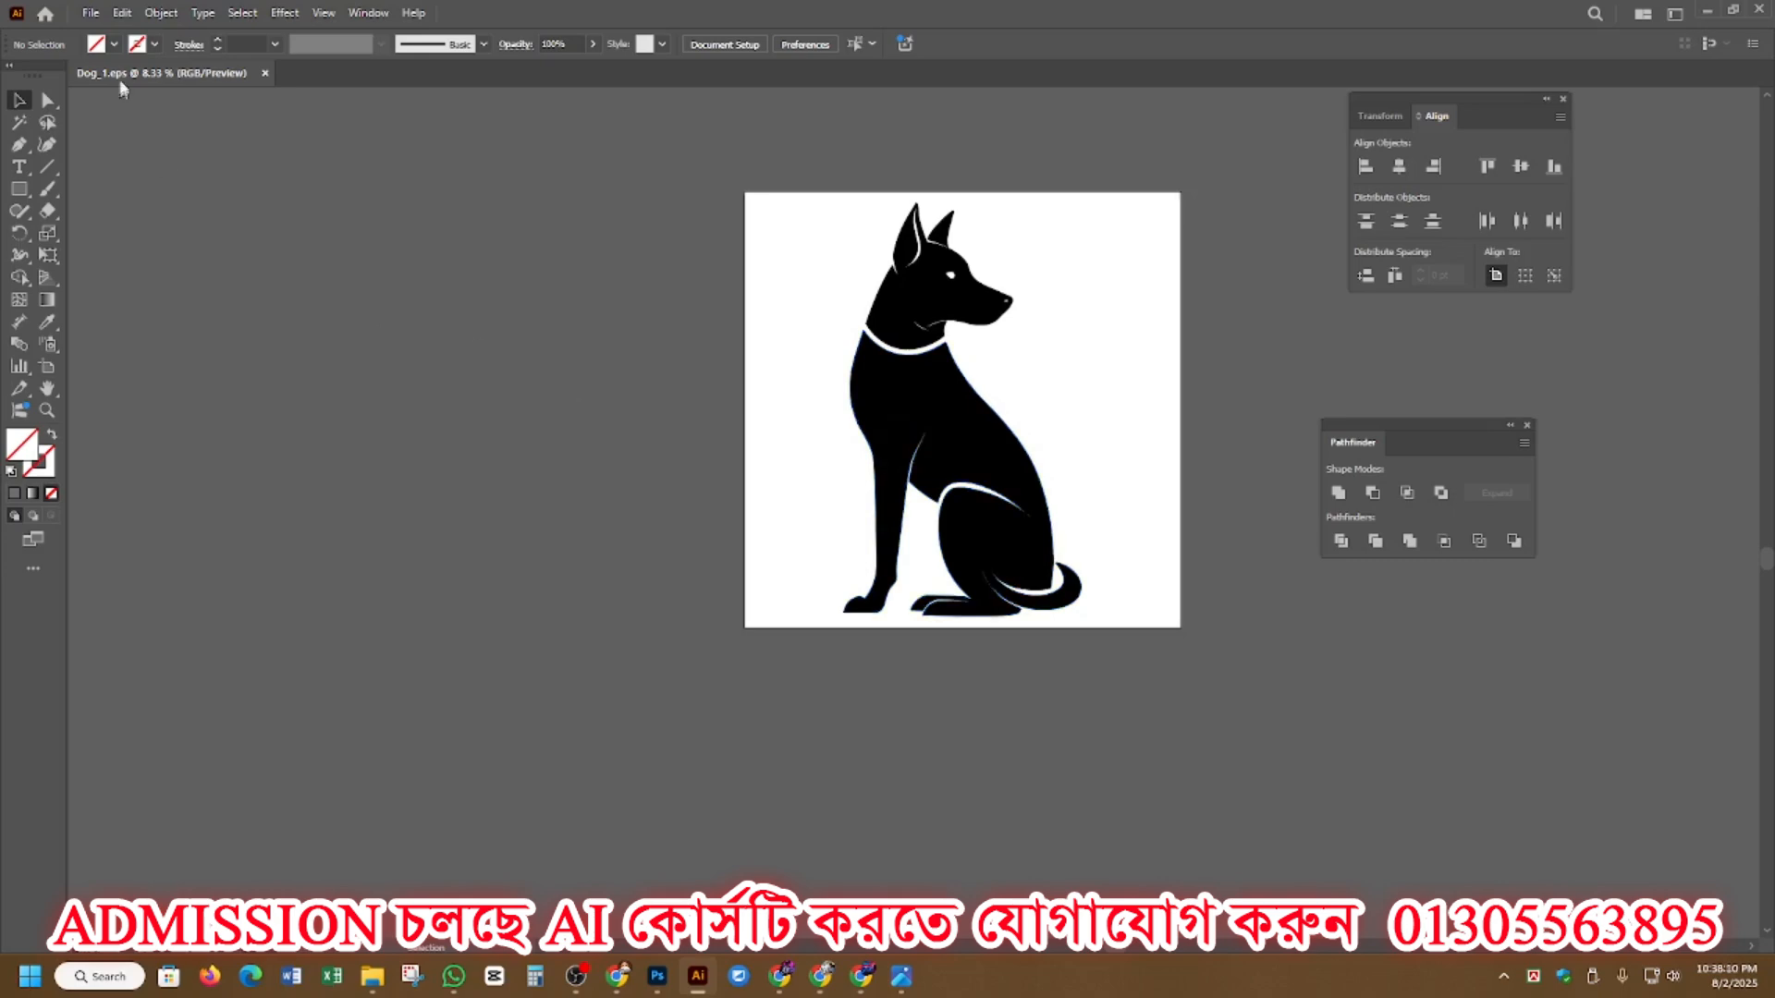
Step: Export the artboard with Save for Web as a 4000 × 4000 px JPEG named Dog_1 in the Dog_1 folder
{"action": "left_click", "coordinate": [91, 14]}
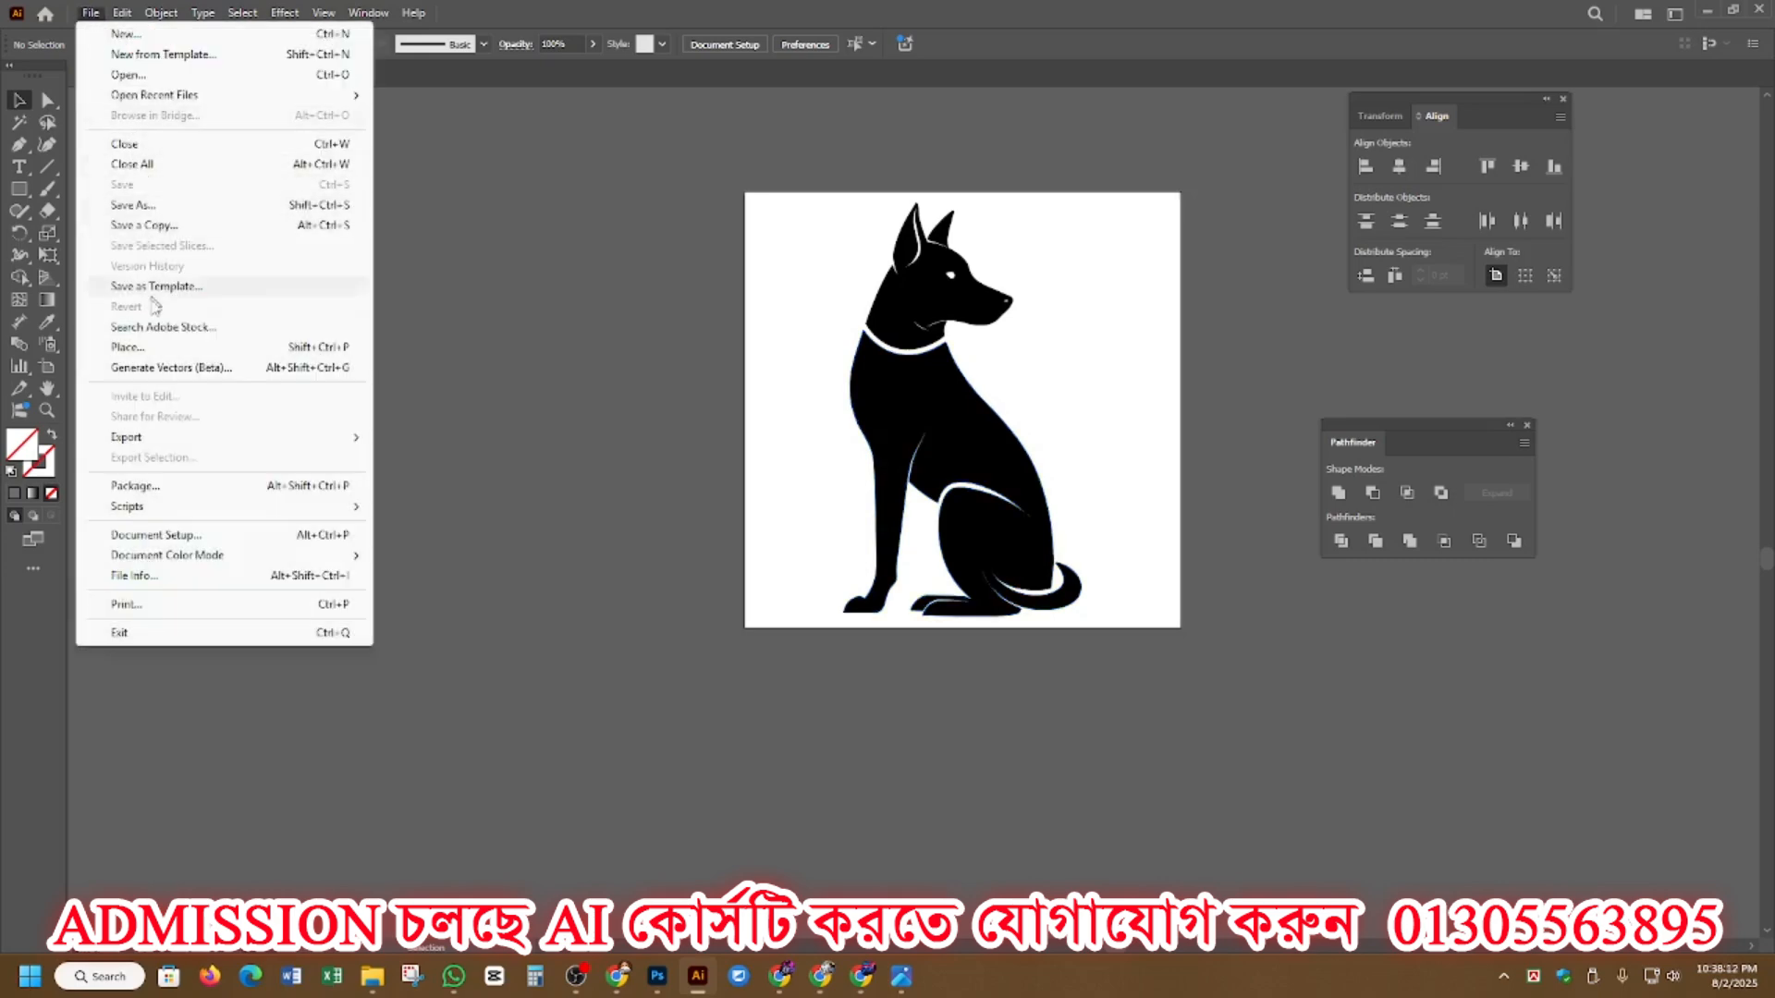
{"action": "mouse_move", "coordinate": [145, 443]}
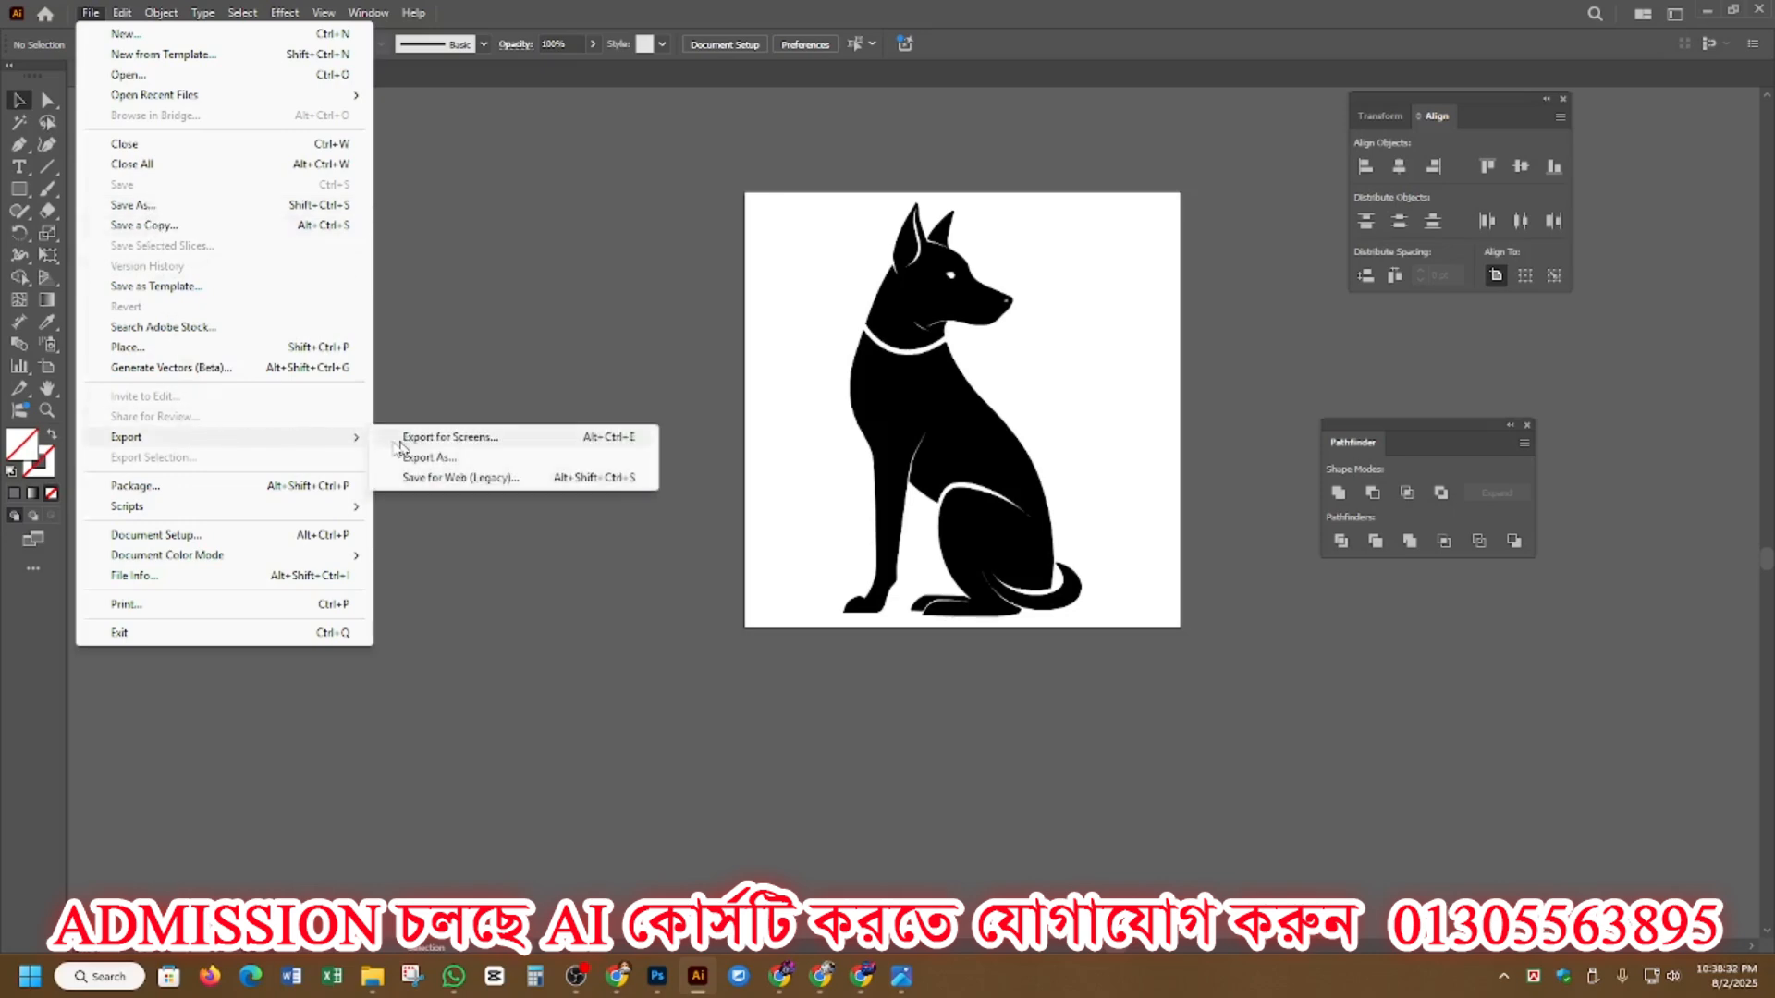
{"action": "left_click", "coordinate": [451, 481]}
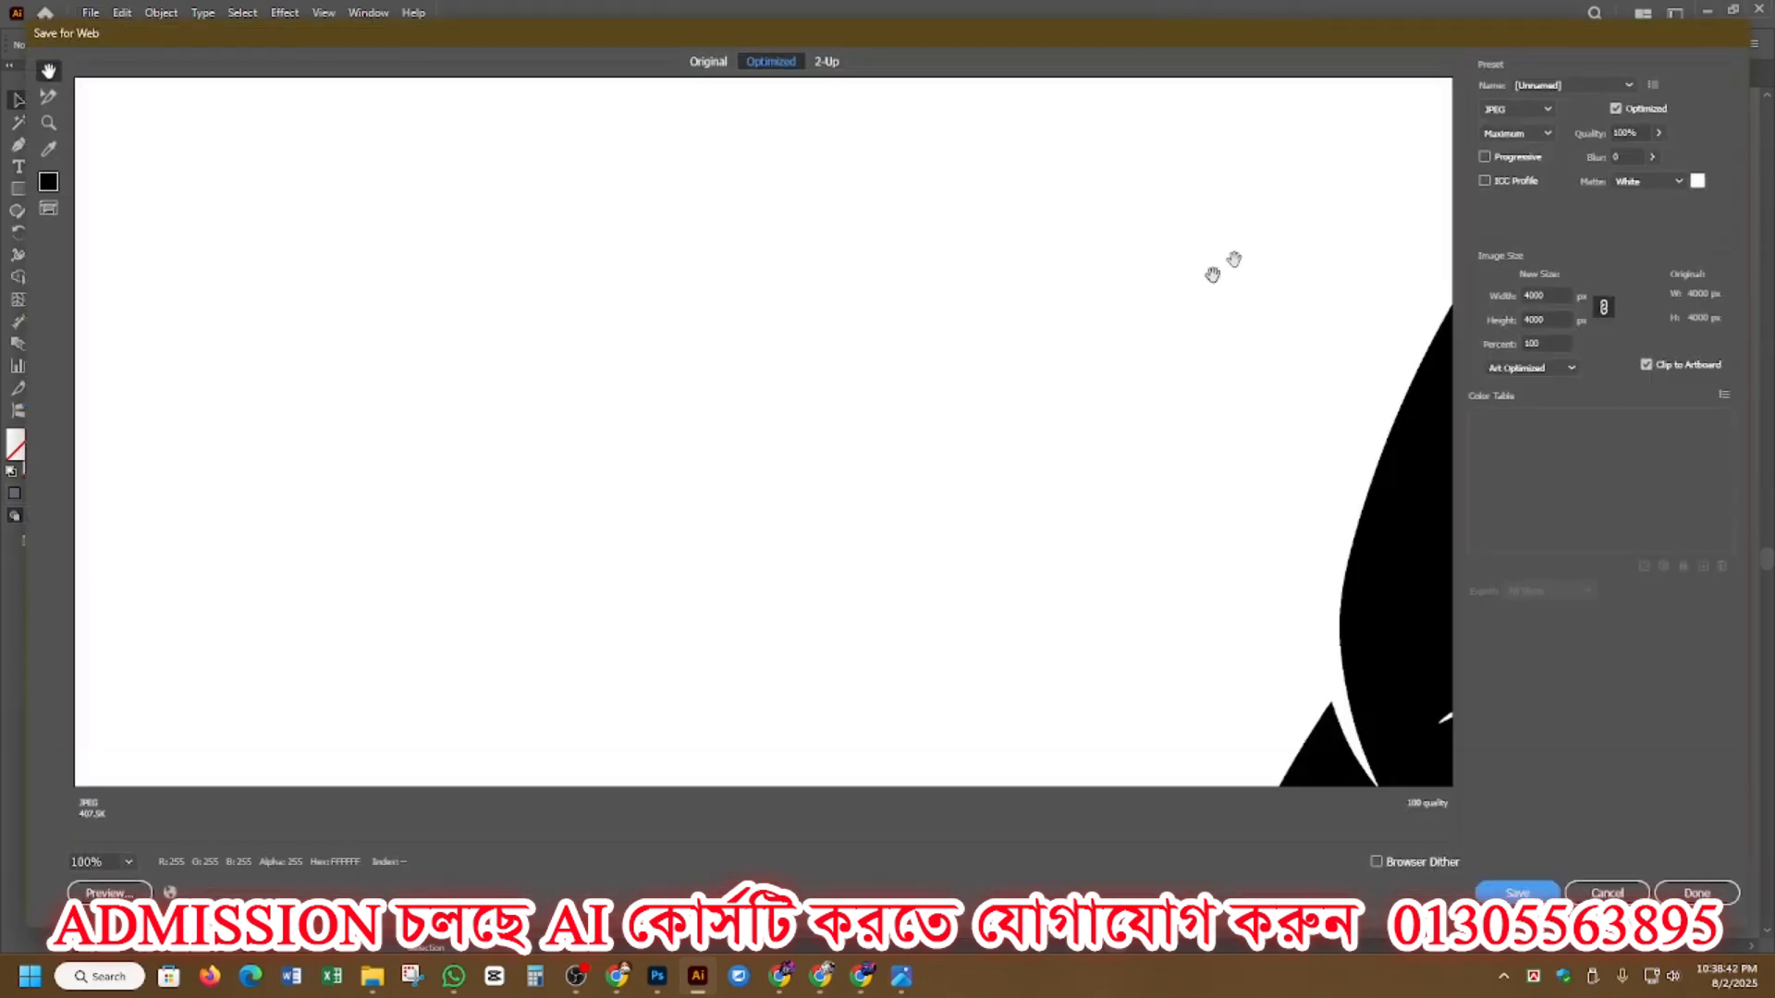
{"action": "left_click", "coordinate": [1521, 110]}
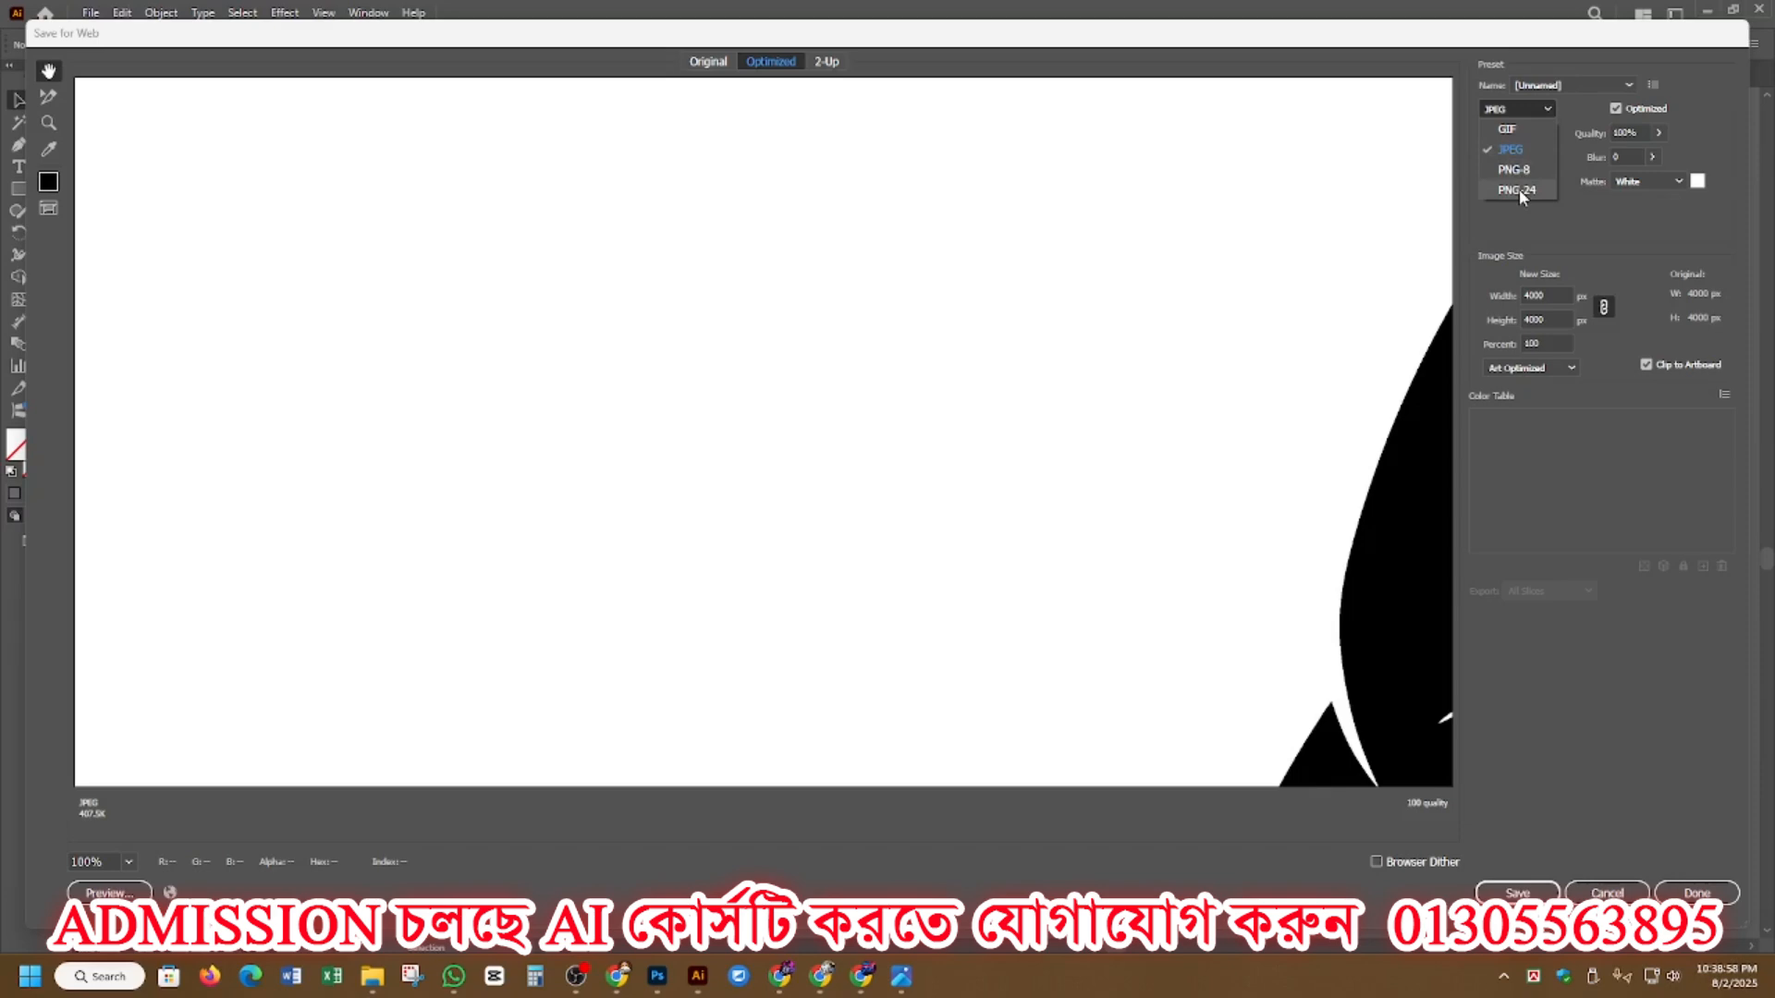
{"action": "left_click", "coordinate": [1516, 150]}
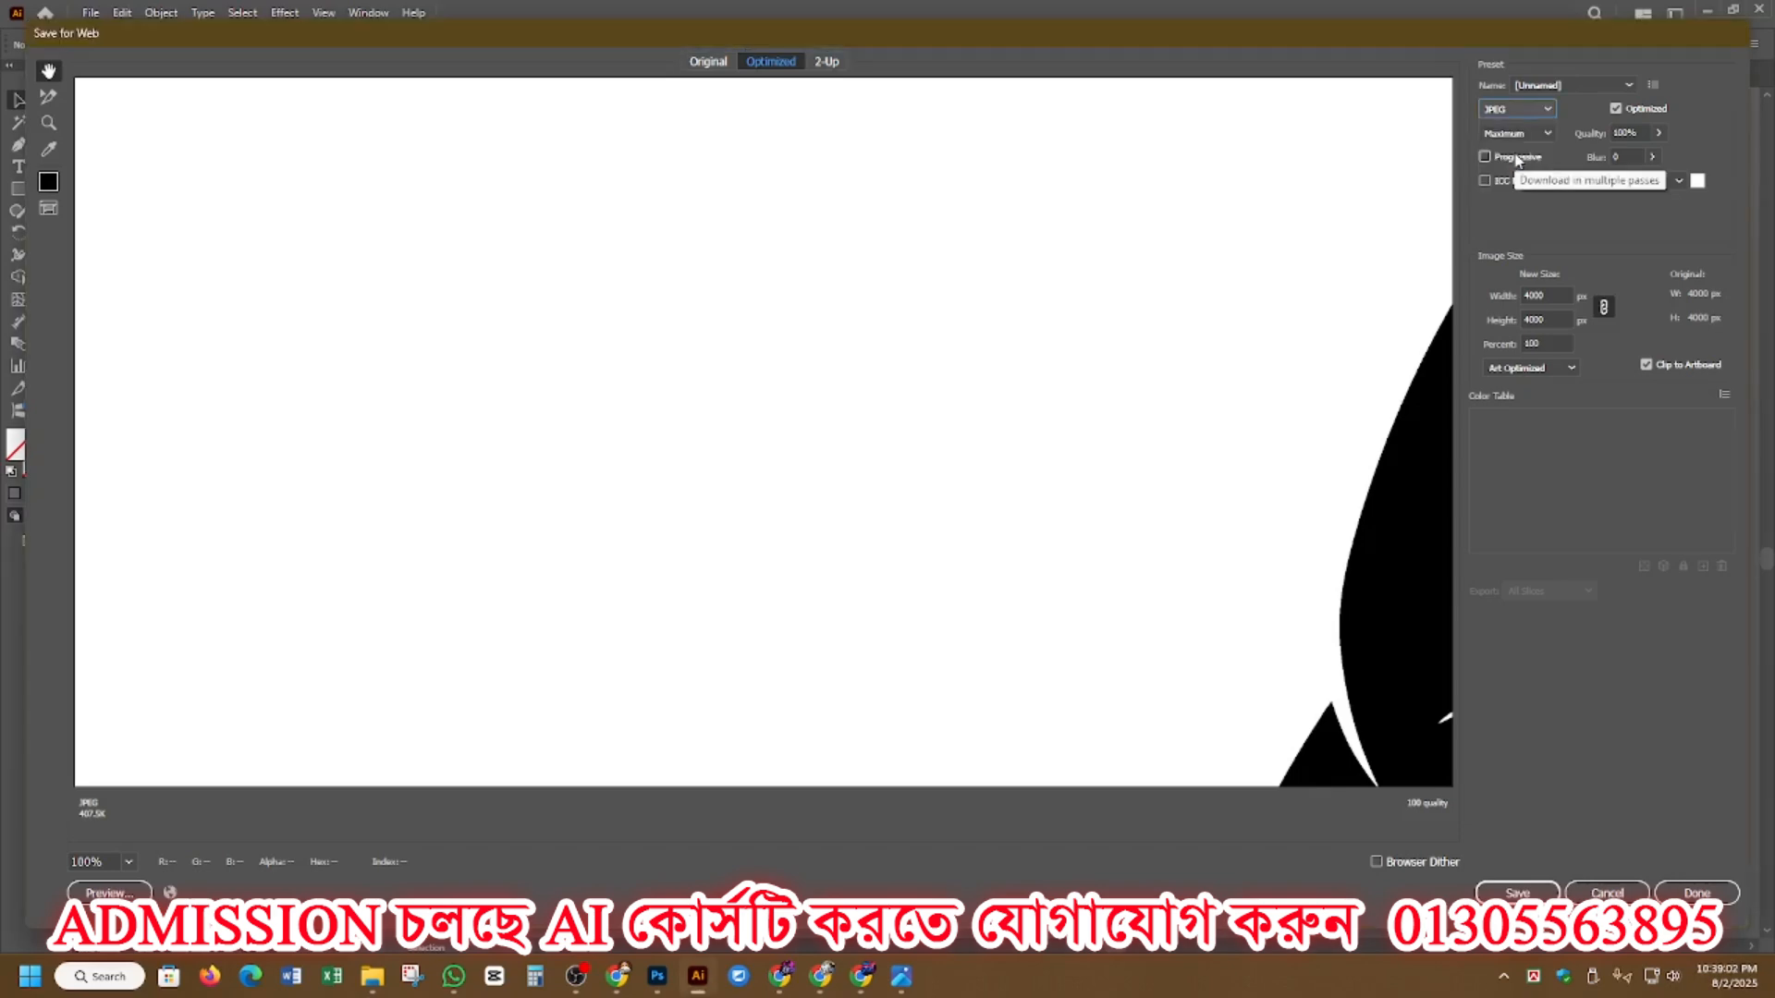
{"action": "left_click", "coordinate": [1547, 293]}
{"action": "left_click", "coordinate": [1554, 319]}
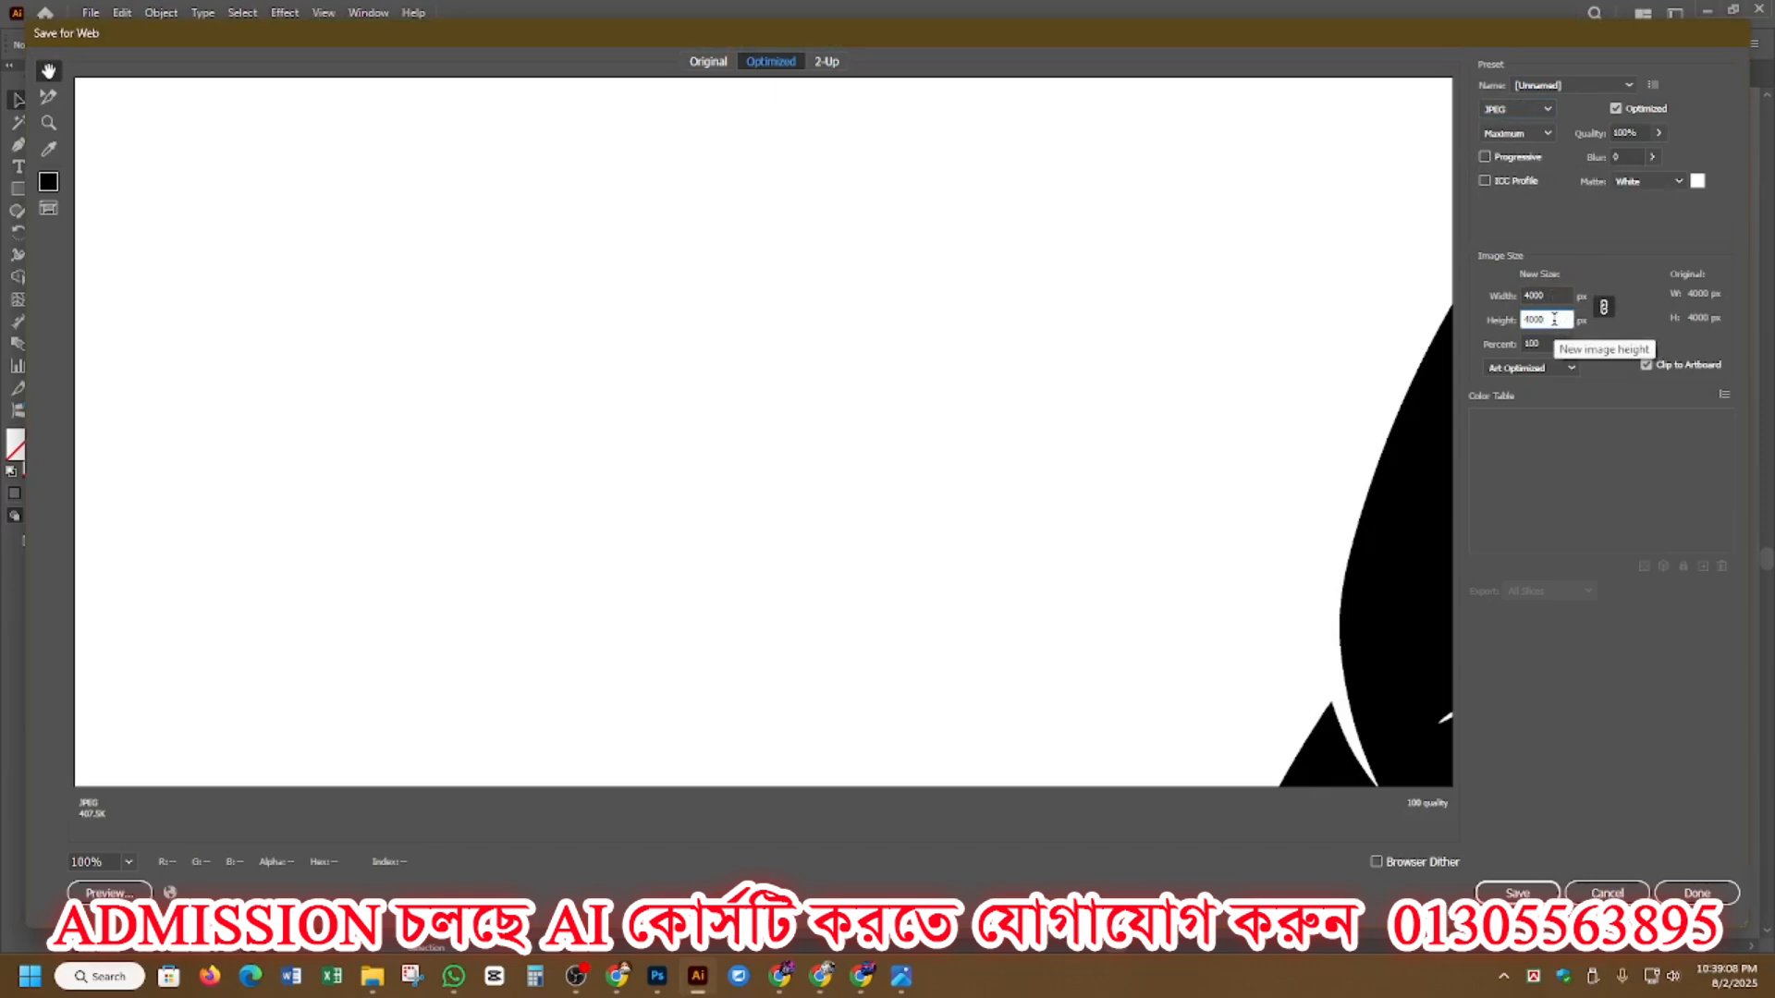
{"action": "left_click", "coordinate": [1551, 342]}
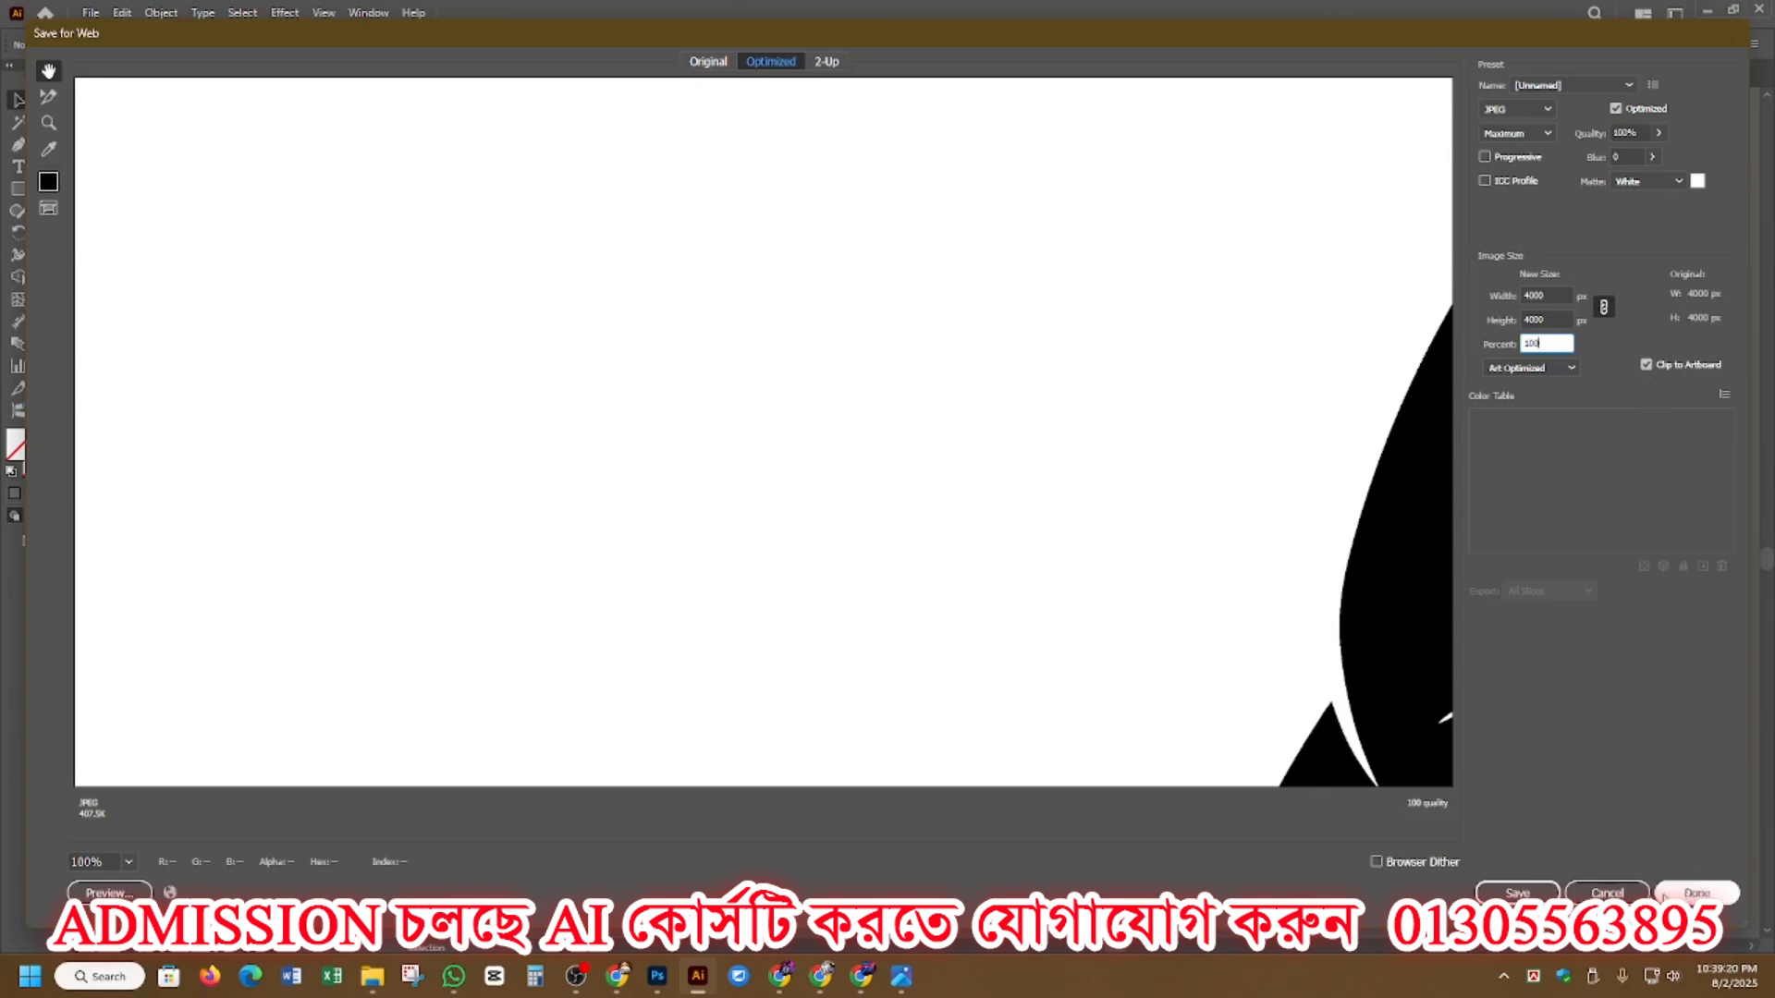
{"action": "left_click", "coordinate": [1517, 892]}
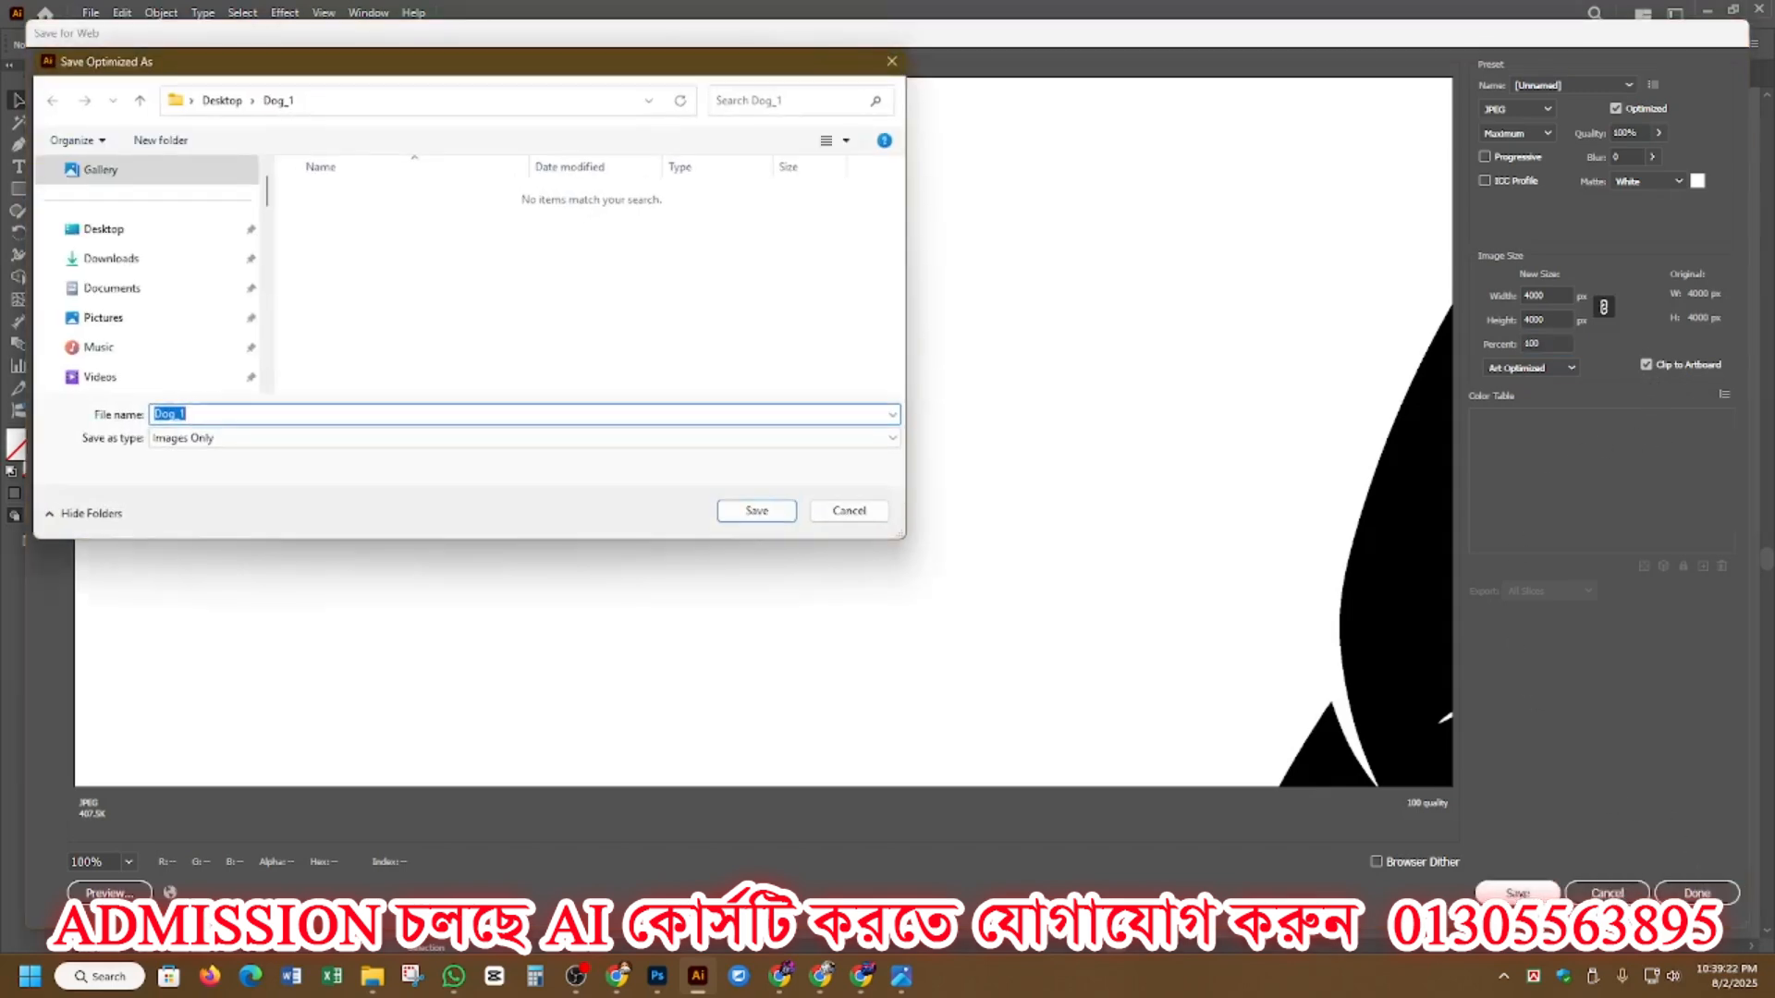
{"action": "left_click", "coordinate": [756, 511]}
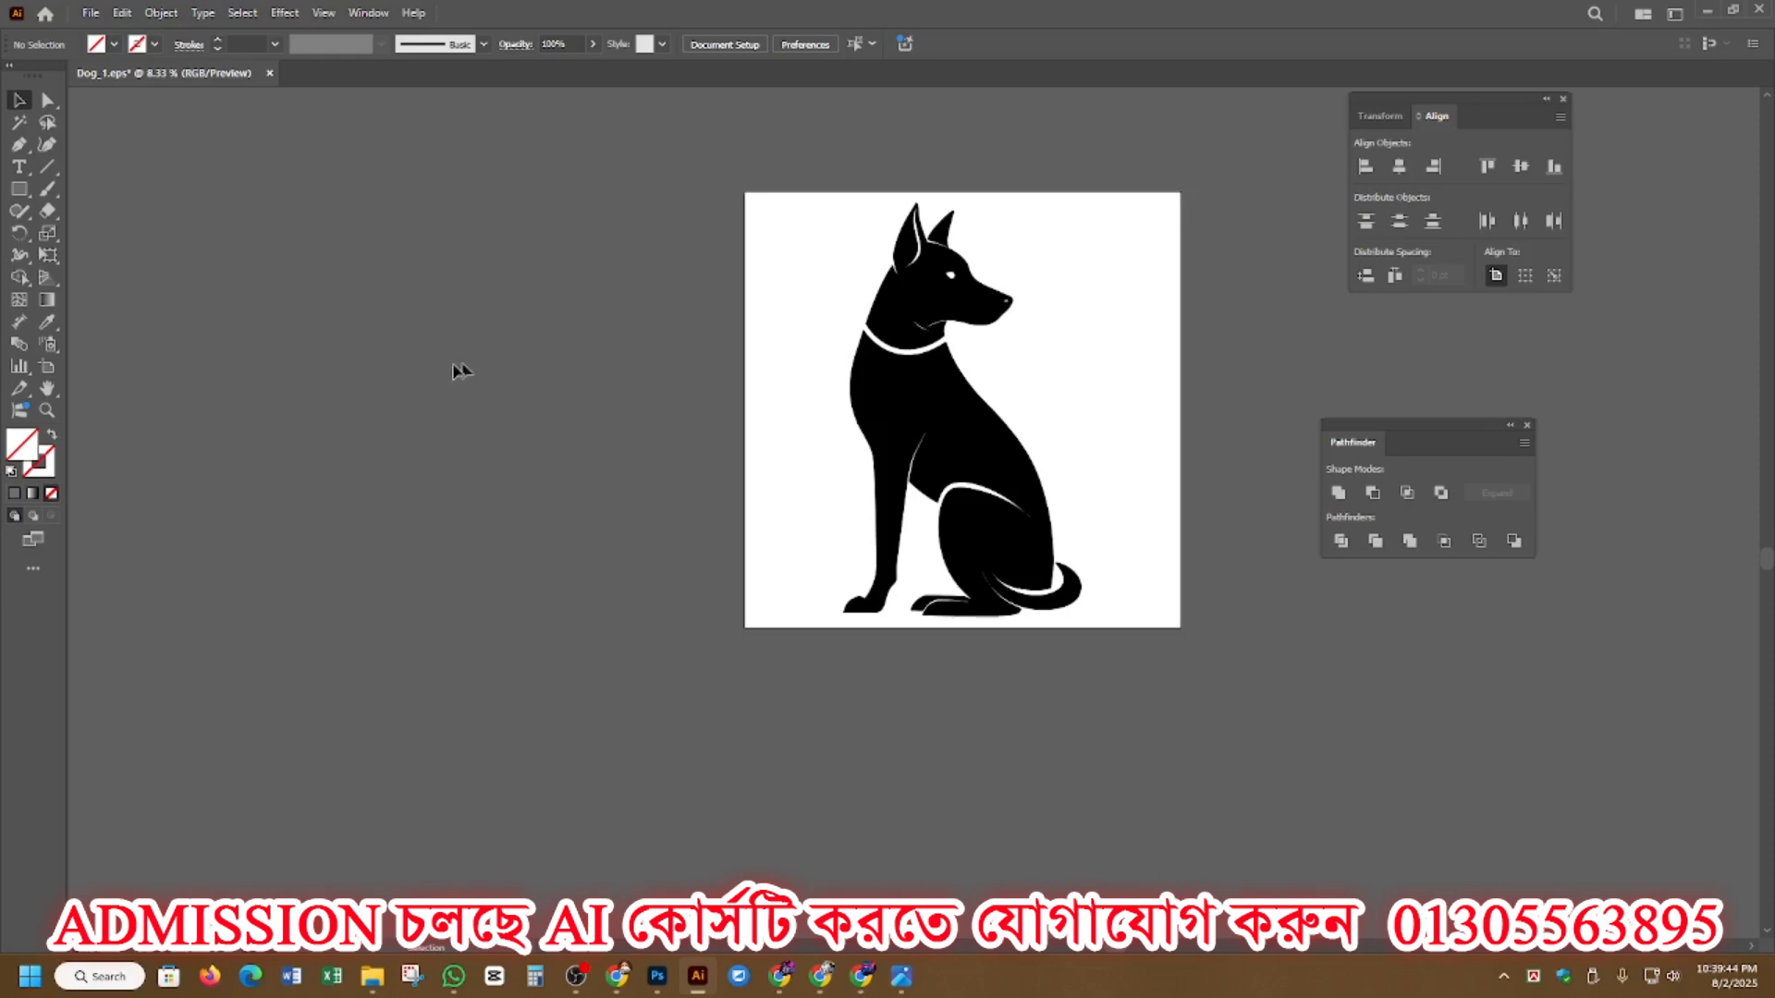
Step: Switch to File Explorer, open the Dog_1 folder on the Desktop, view the exported Dog_1 JPEG enlarged and close it
{"action": "mouse_move", "coordinate": [371, 976]}
{"action": "left_click", "coordinate": [358, 869]}
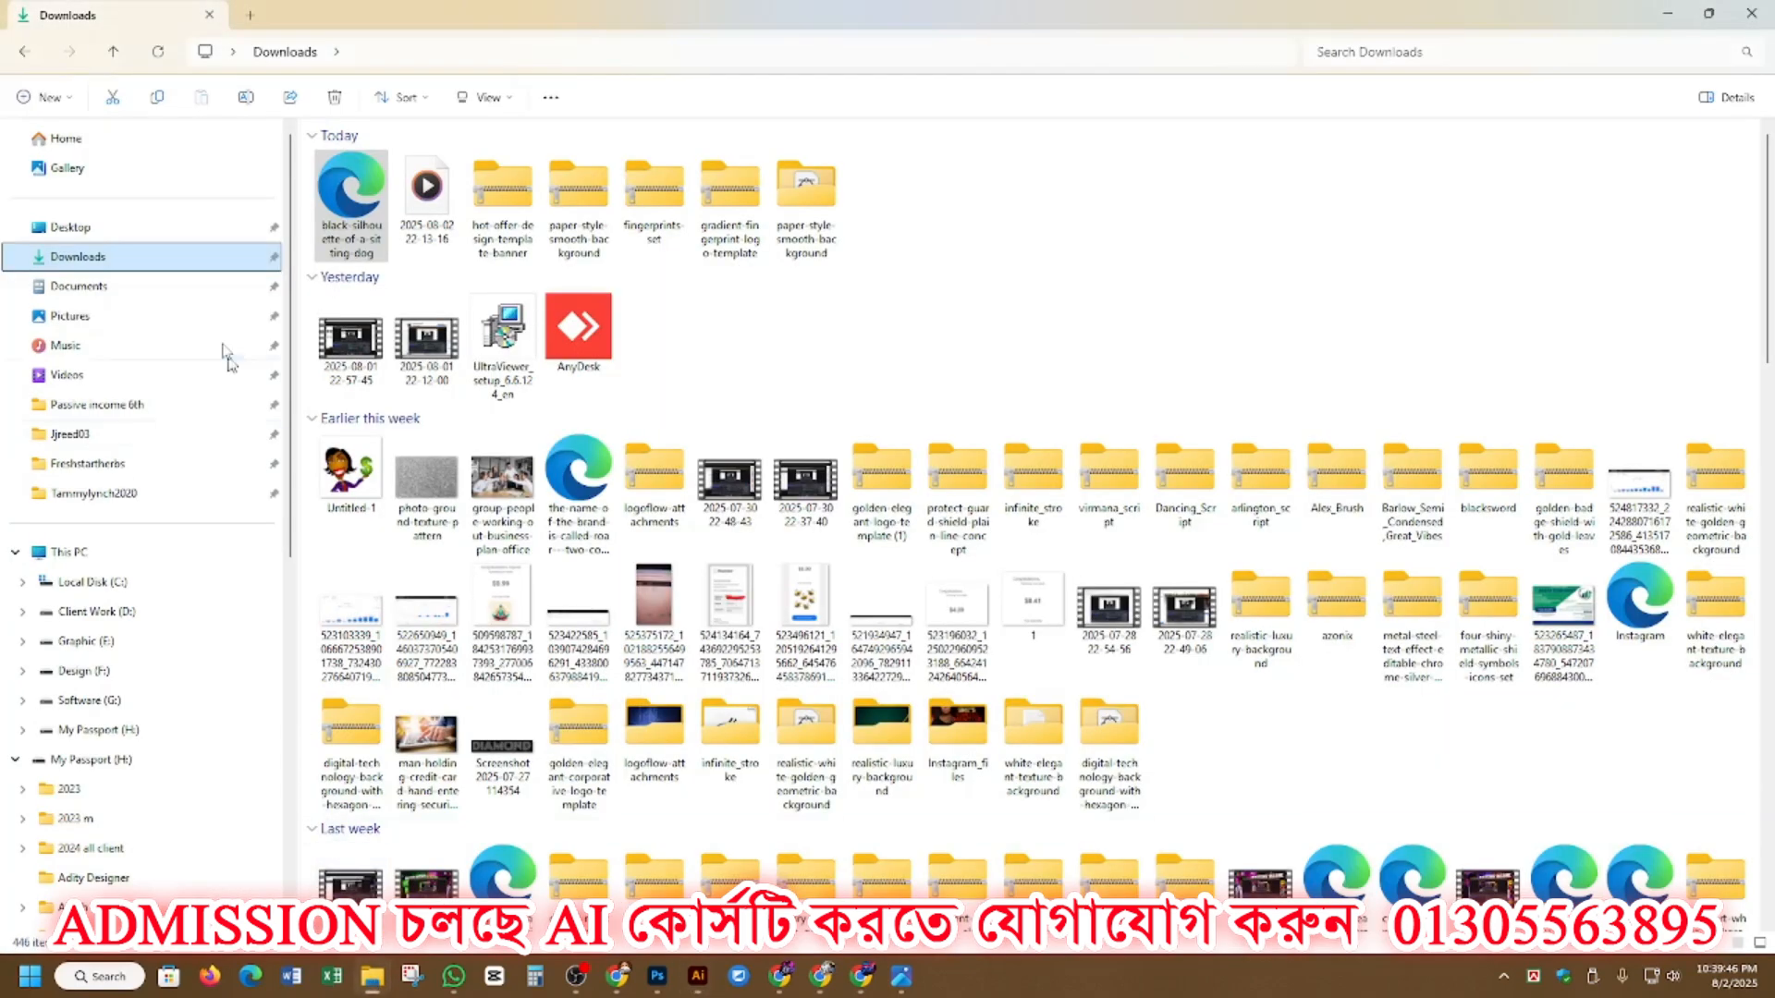
{"action": "left_click", "coordinate": [103, 230]}
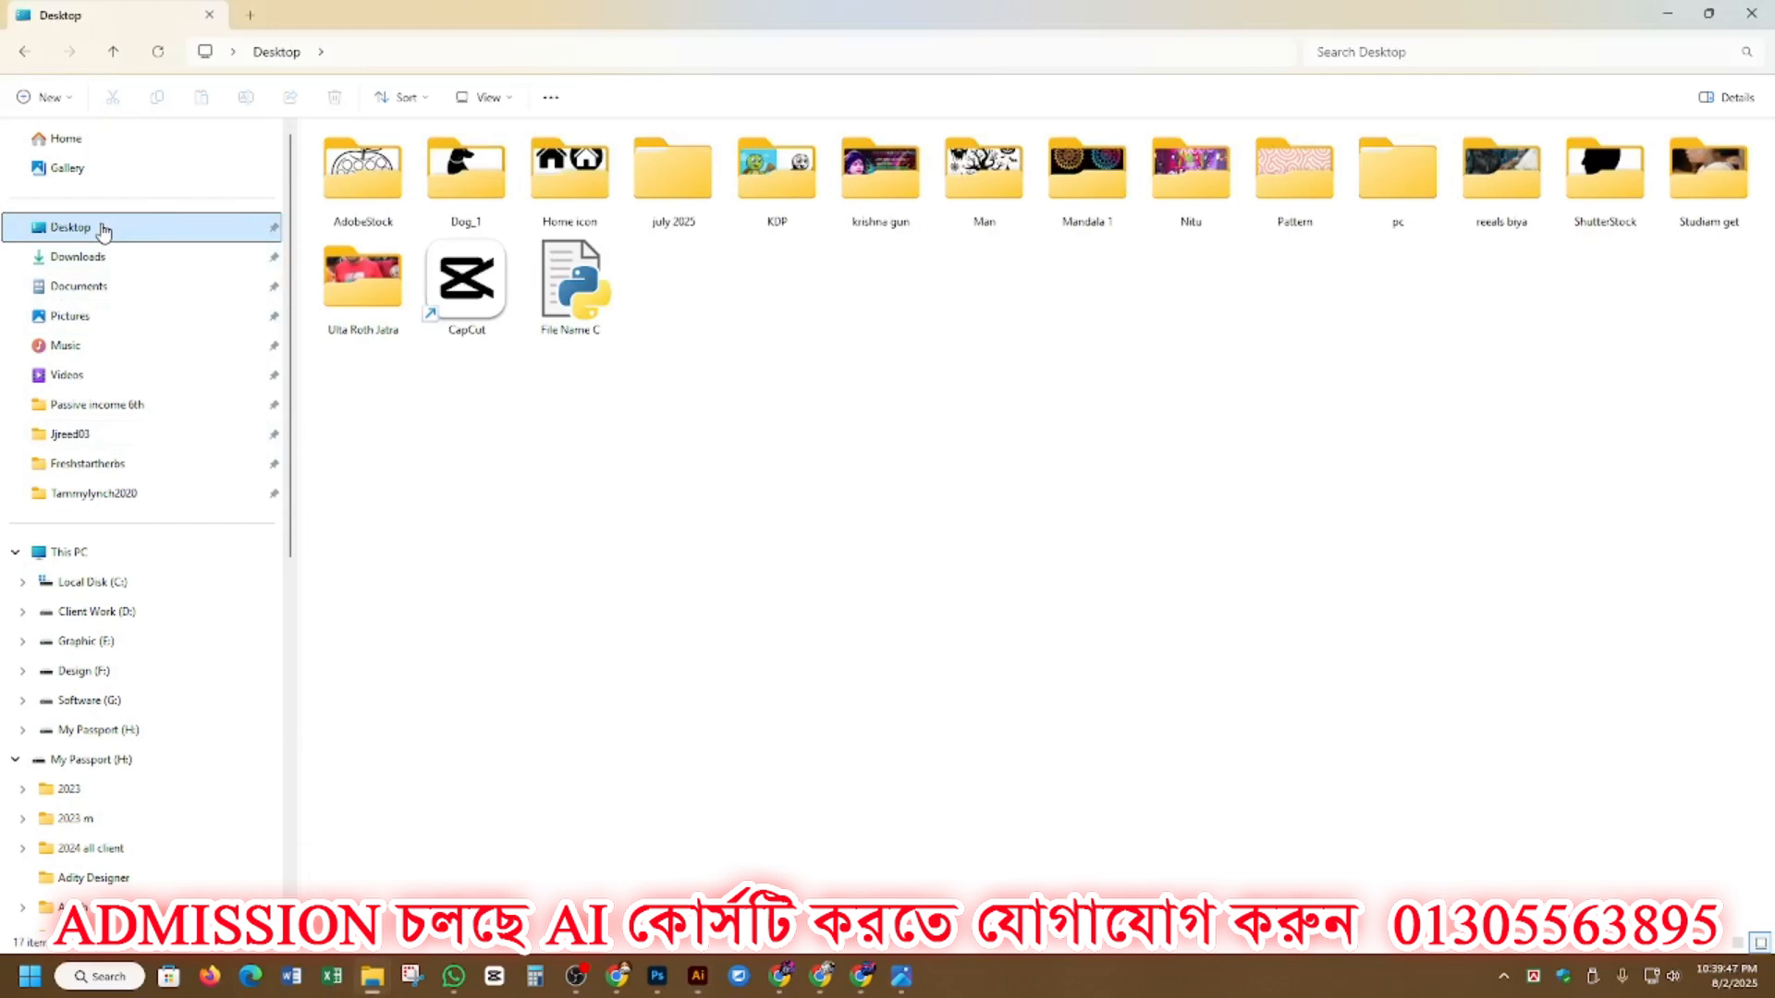
{"action": "double_click", "coordinate": [472, 173]}
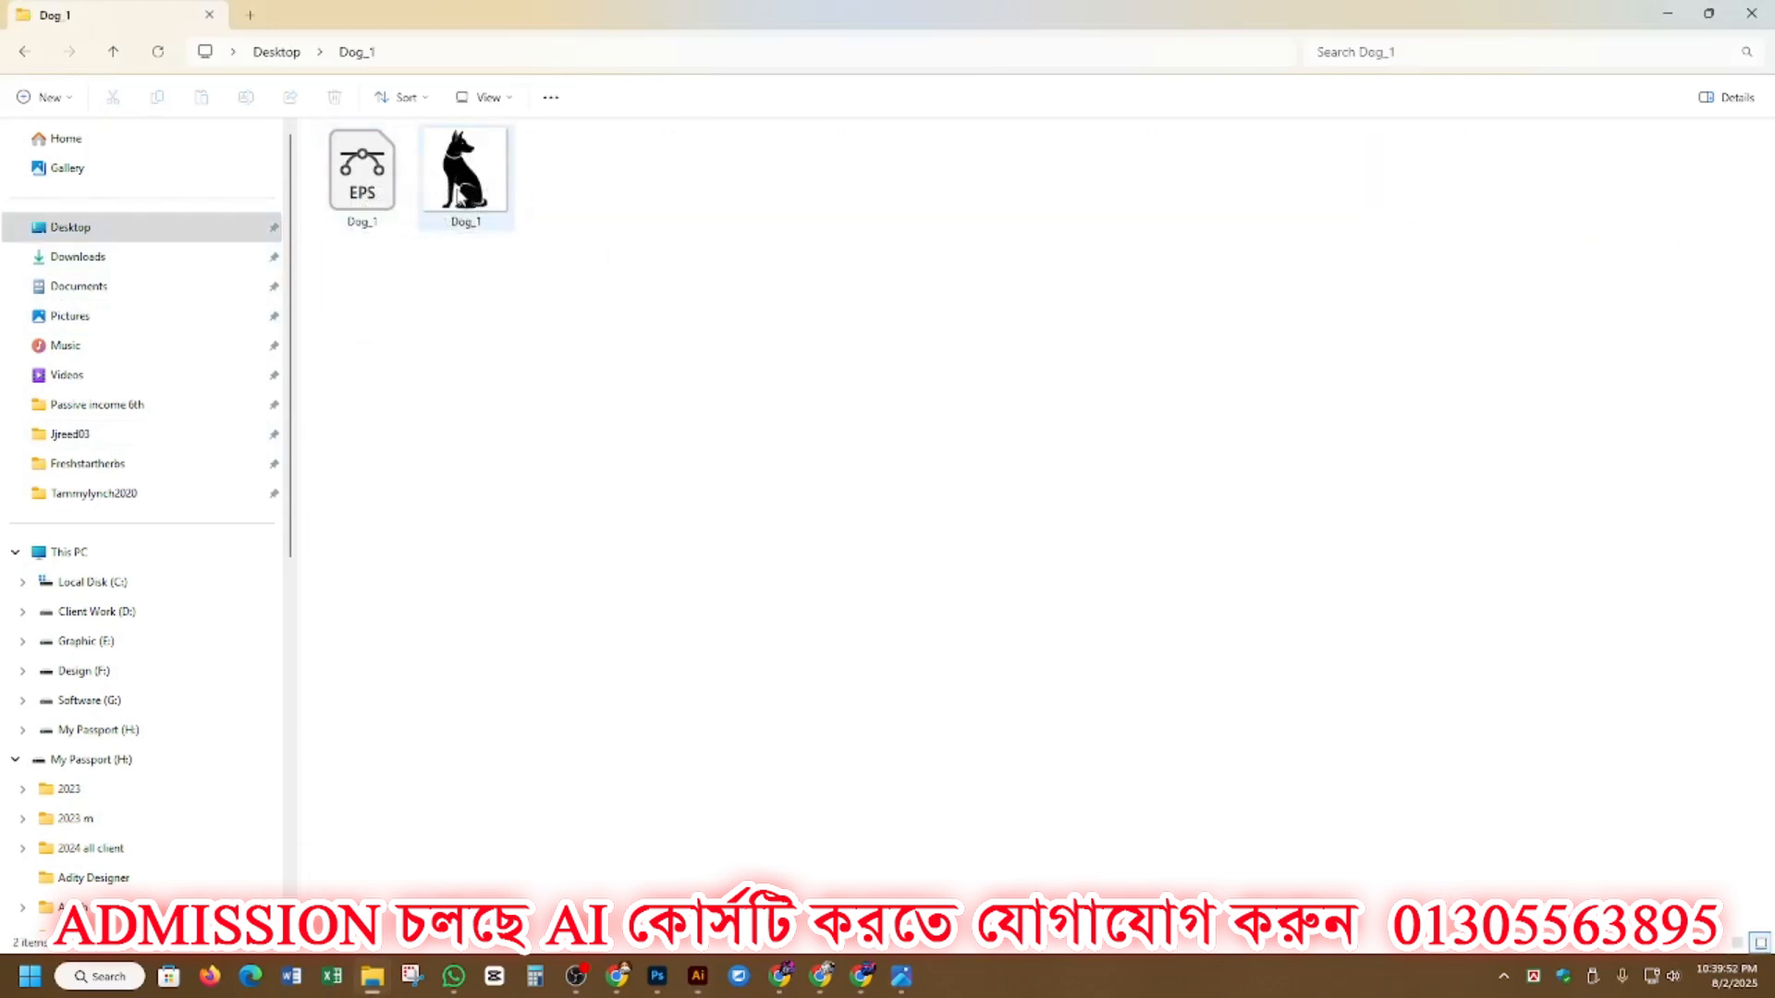
{"action": "double_click", "coordinate": [461, 190]}
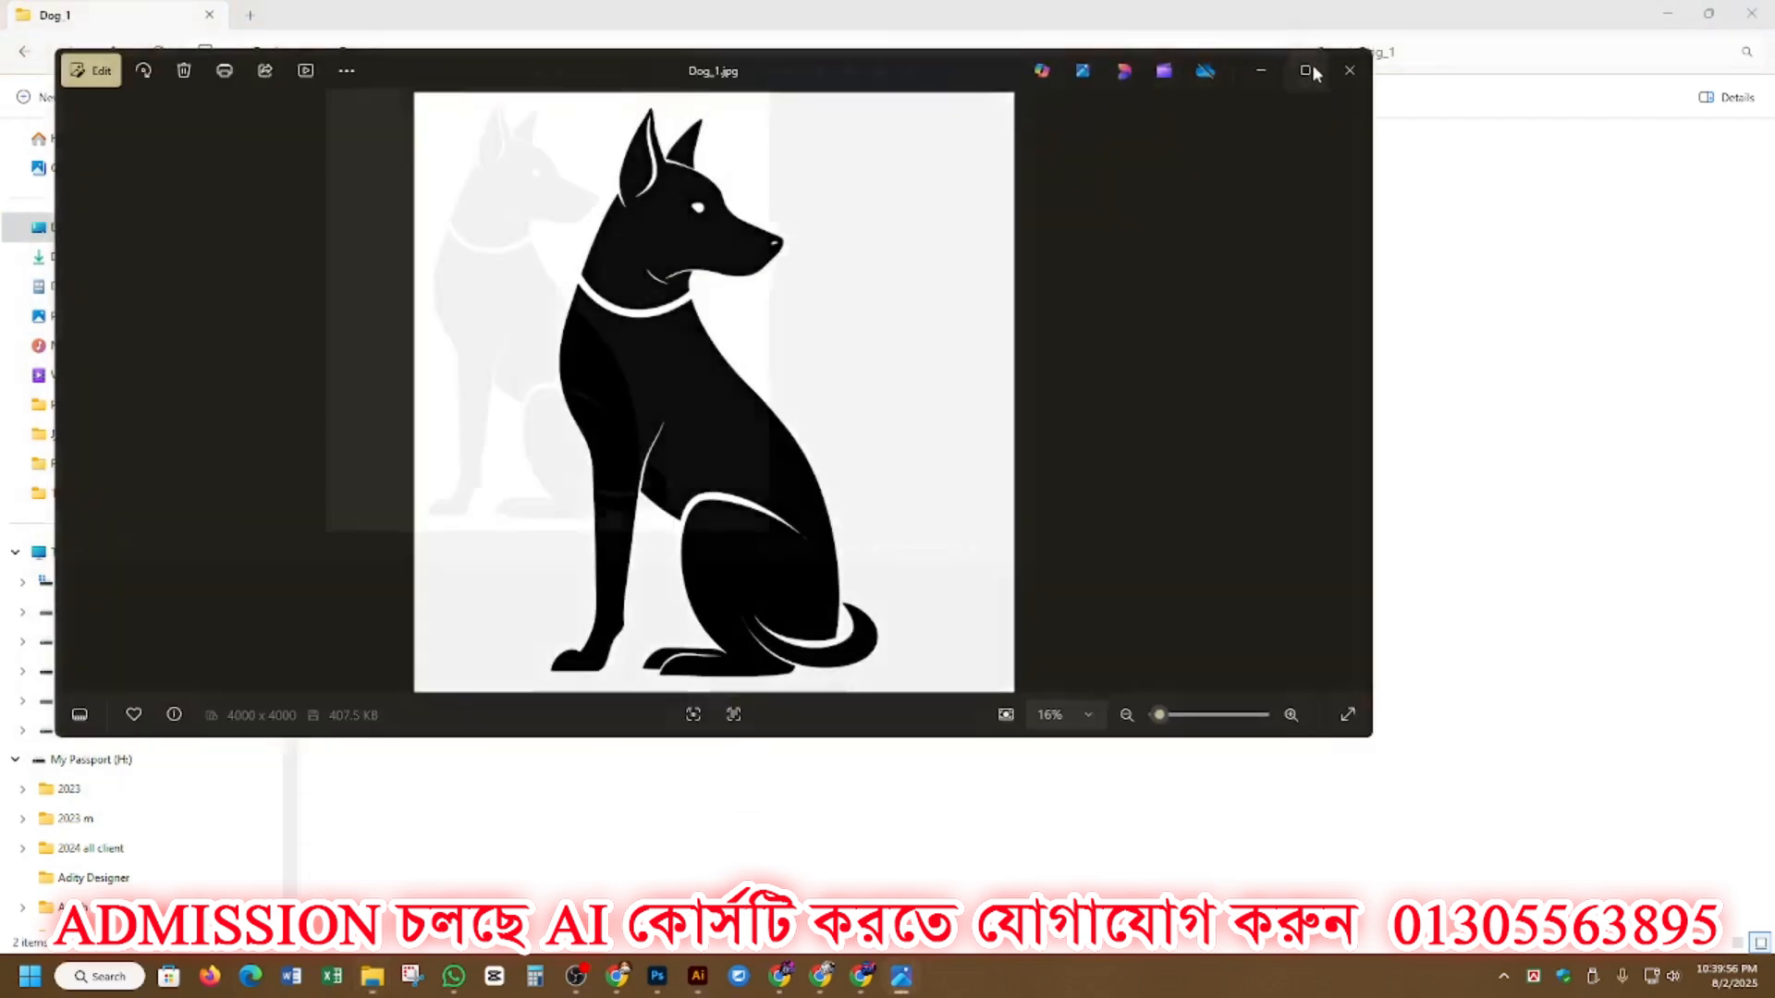
{"action": "left_click", "coordinate": [1304, 70]}
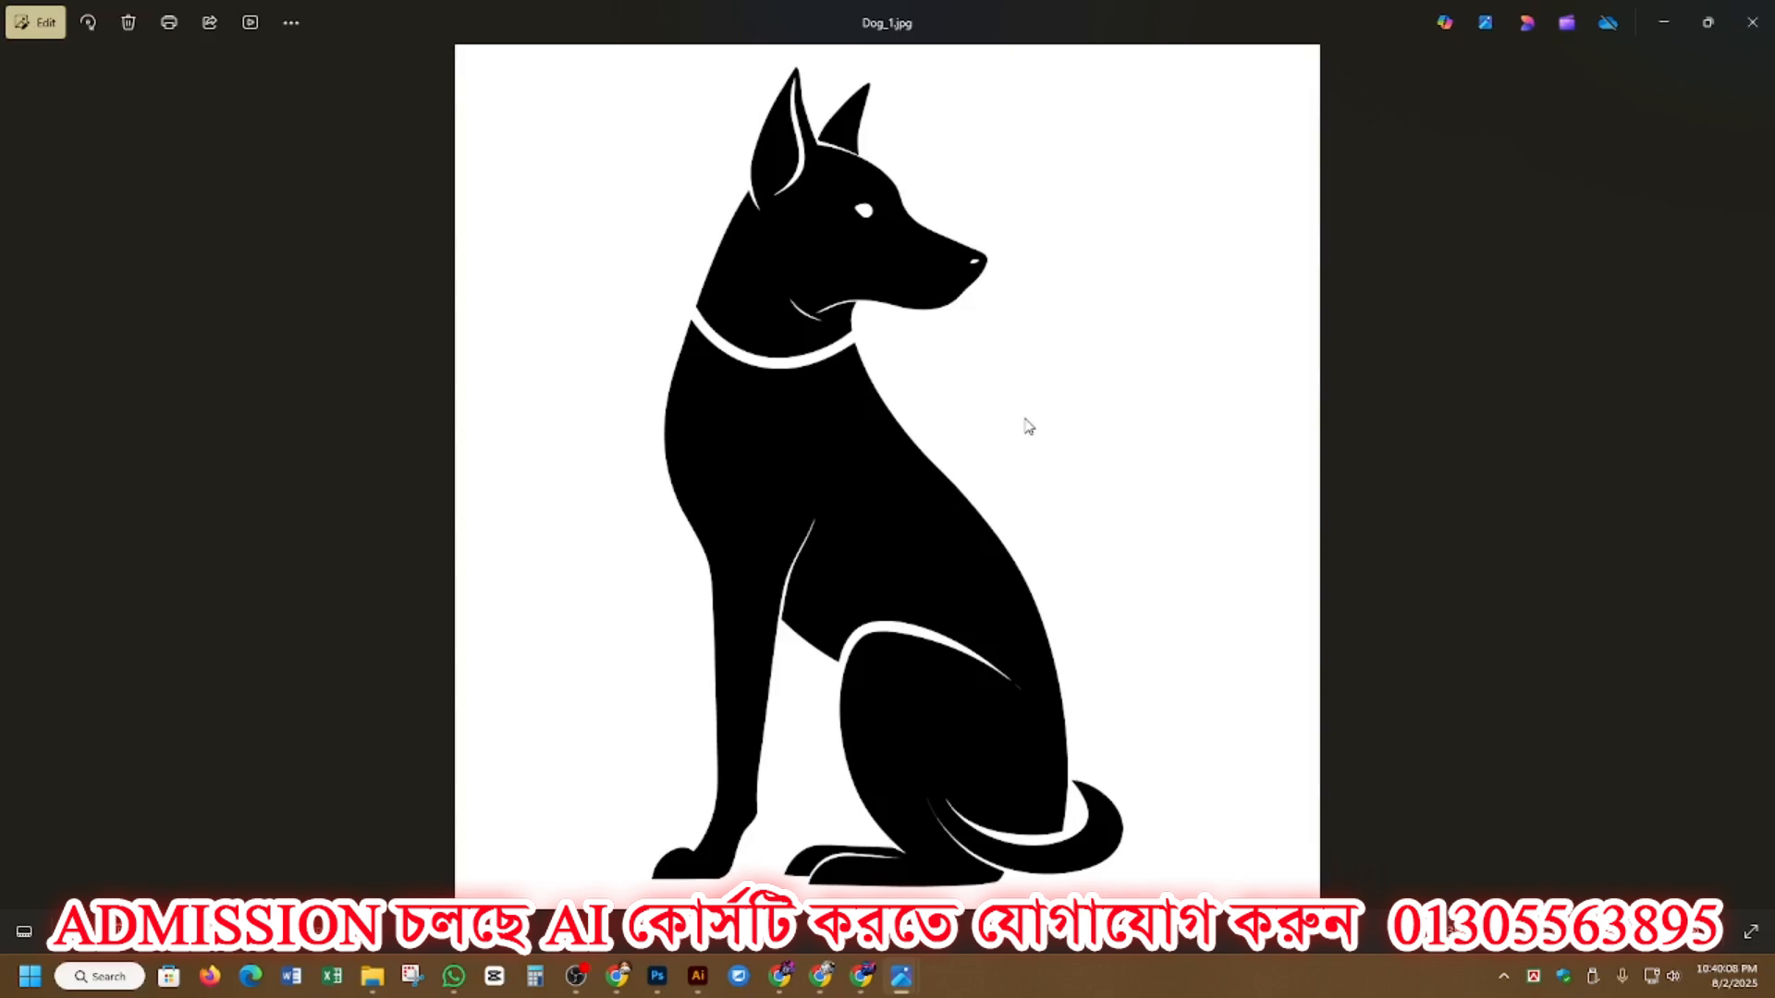
{"action": "left_click", "coordinate": [1752, 22]}
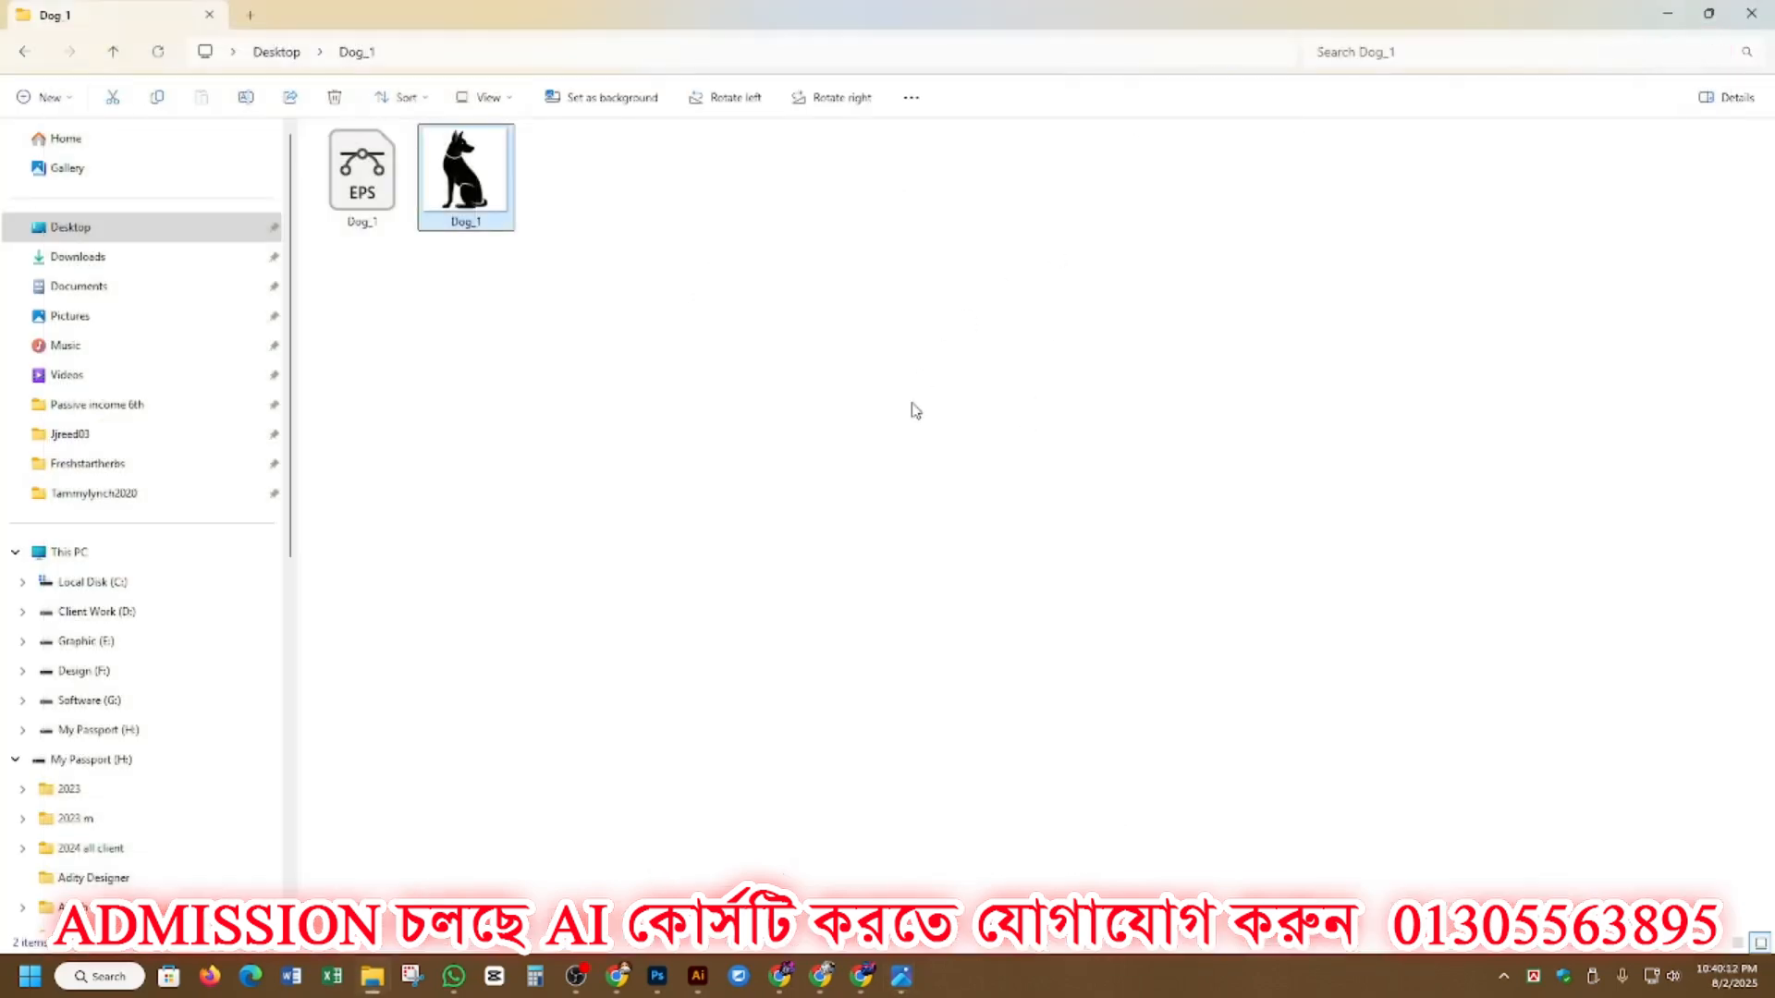
Step: Switch to the Recraft project in Chrome, clear the dog image selection and look over the generated dog, cat, tiger and lion images
{"action": "mouse_move", "coordinate": [779, 975]}
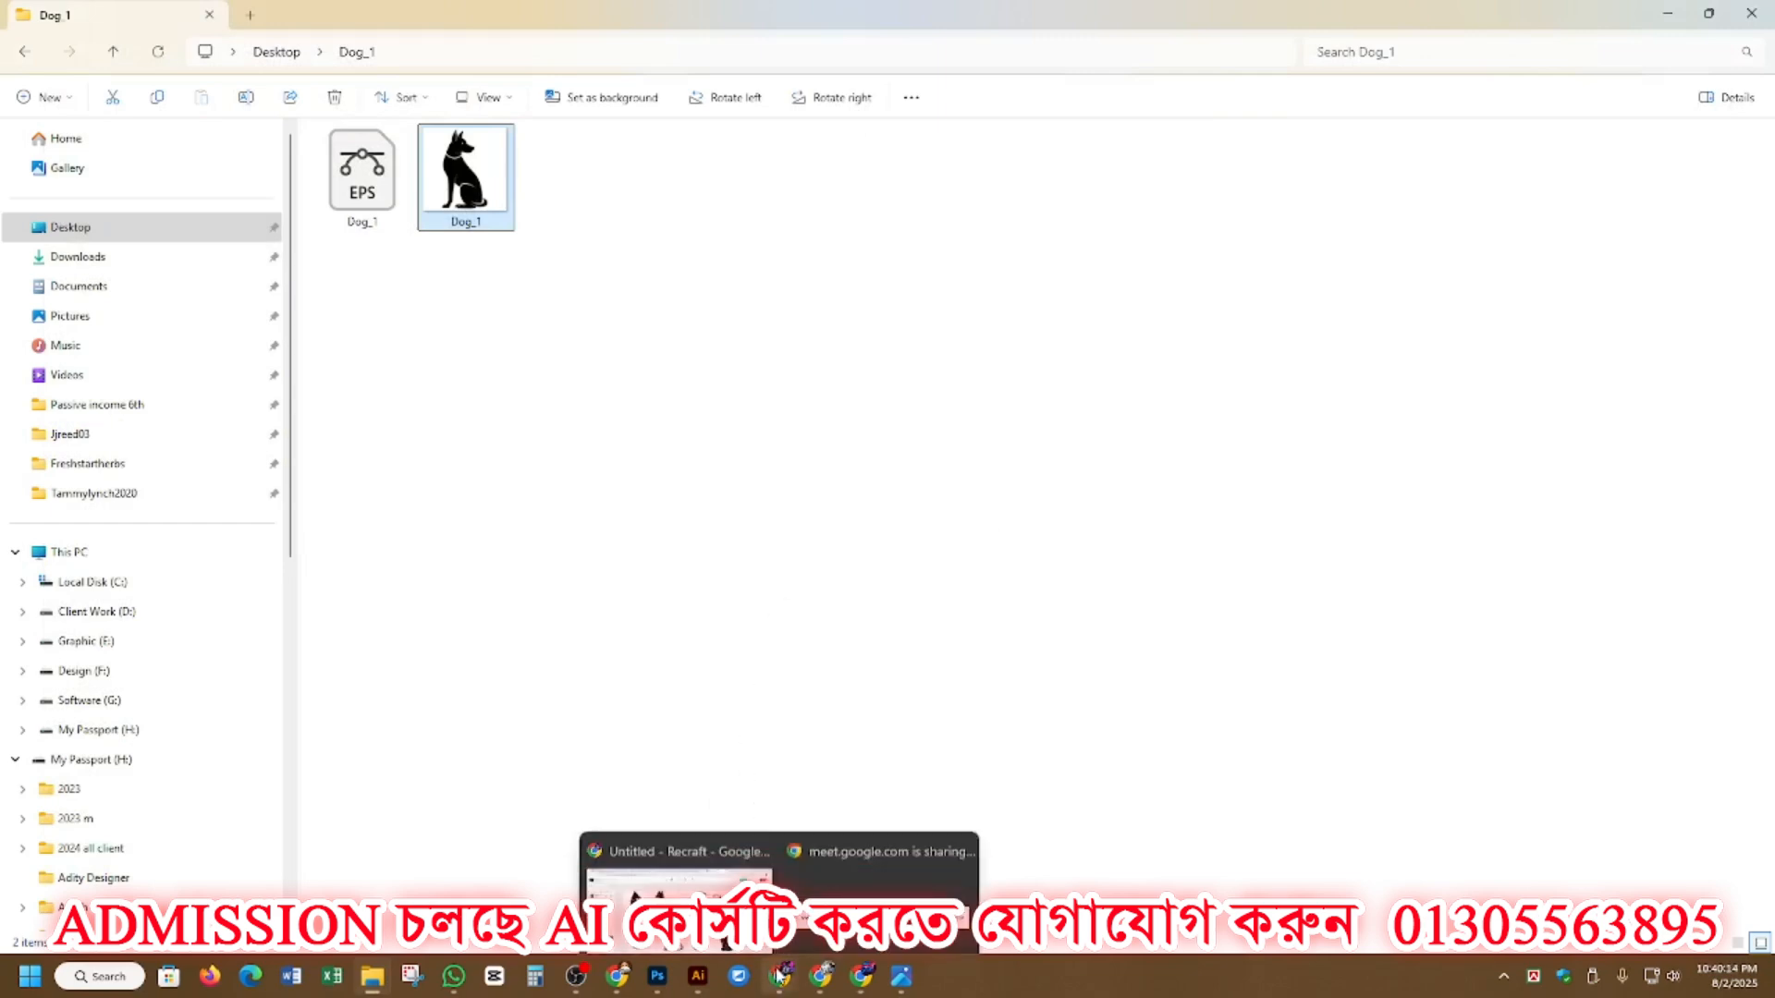
{"action": "left_click", "coordinate": [675, 865]}
{"action": "scroll", "coordinate": [518, 689], "scroll_direction": "down", "scroll_amount": 3}
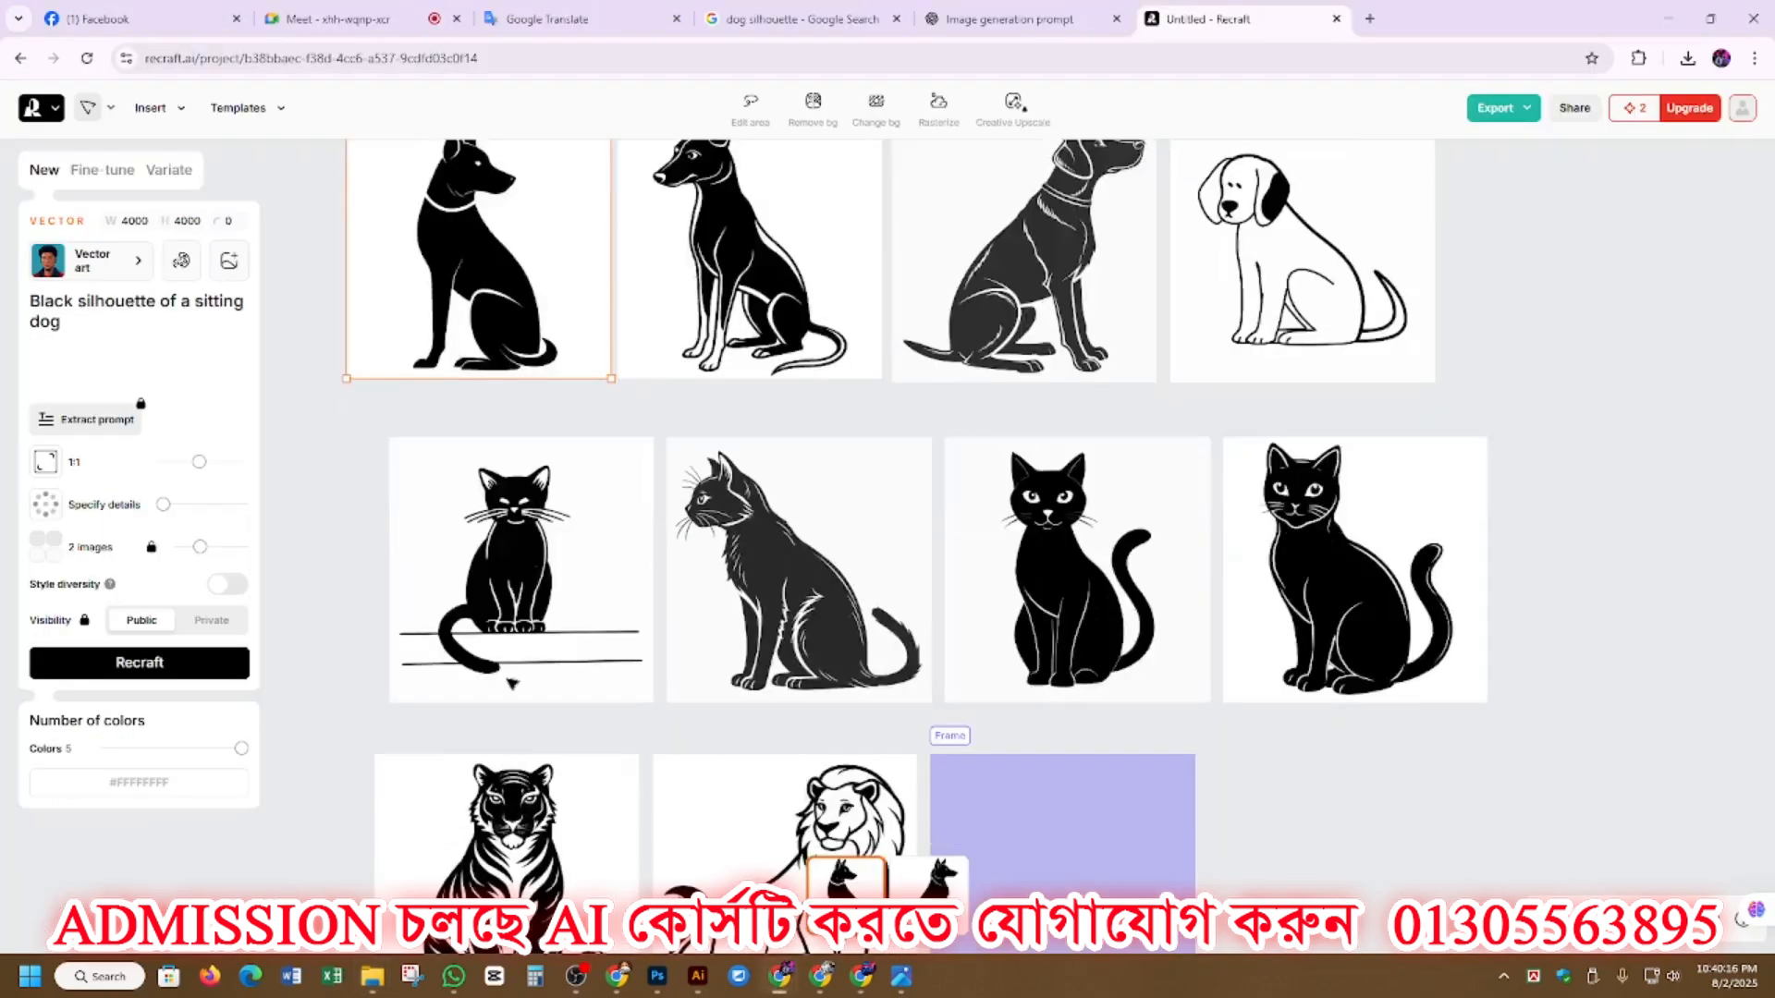
{"action": "scroll", "coordinate": [783, 705], "scroll_direction": "up", "scroll_amount": 2}
{"action": "scroll", "coordinate": [760, 731], "scroll_direction": "down", "scroll_amount": 2}
{"action": "left_click", "coordinate": [1291, 737]}
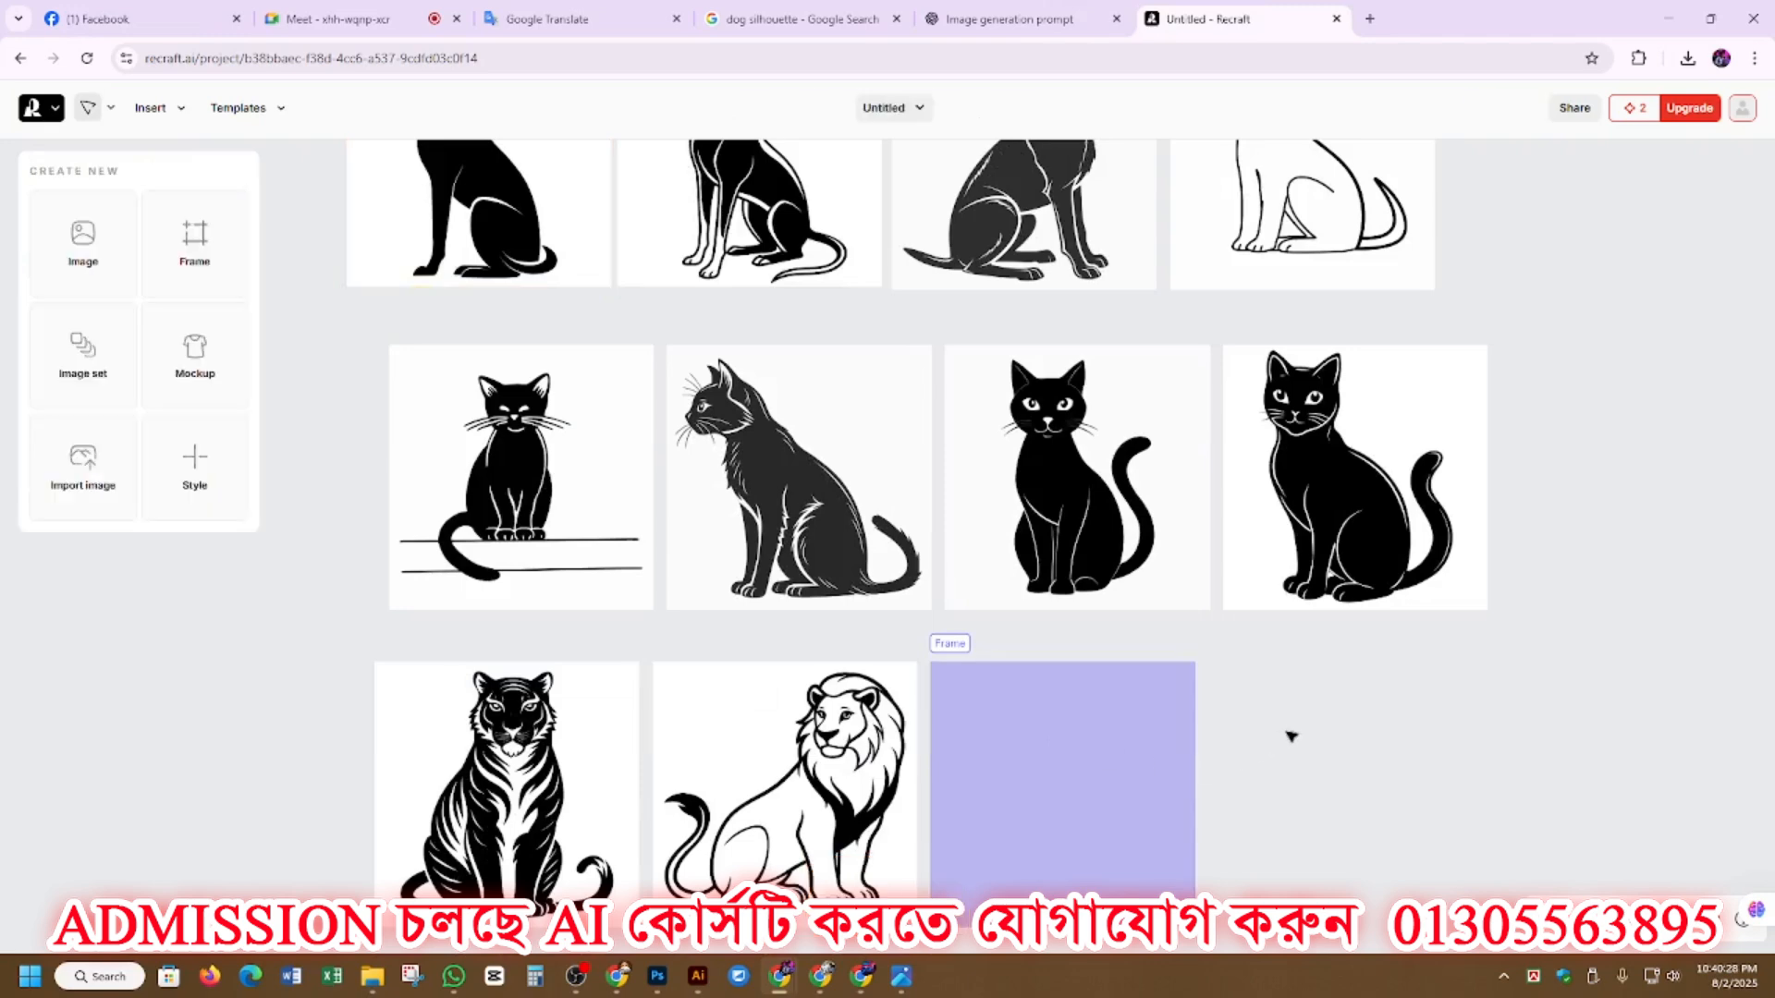
{"action": "mouse_move", "coordinate": [699, 984]}
{"action": "scroll", "coordinate": [915, 555], "scroll_direction": "up", "scroll_amount": 4}
{"action": "scroll", "coordinate": [915, 555], "scroll_direction": "down", "scroll_amount": 2}
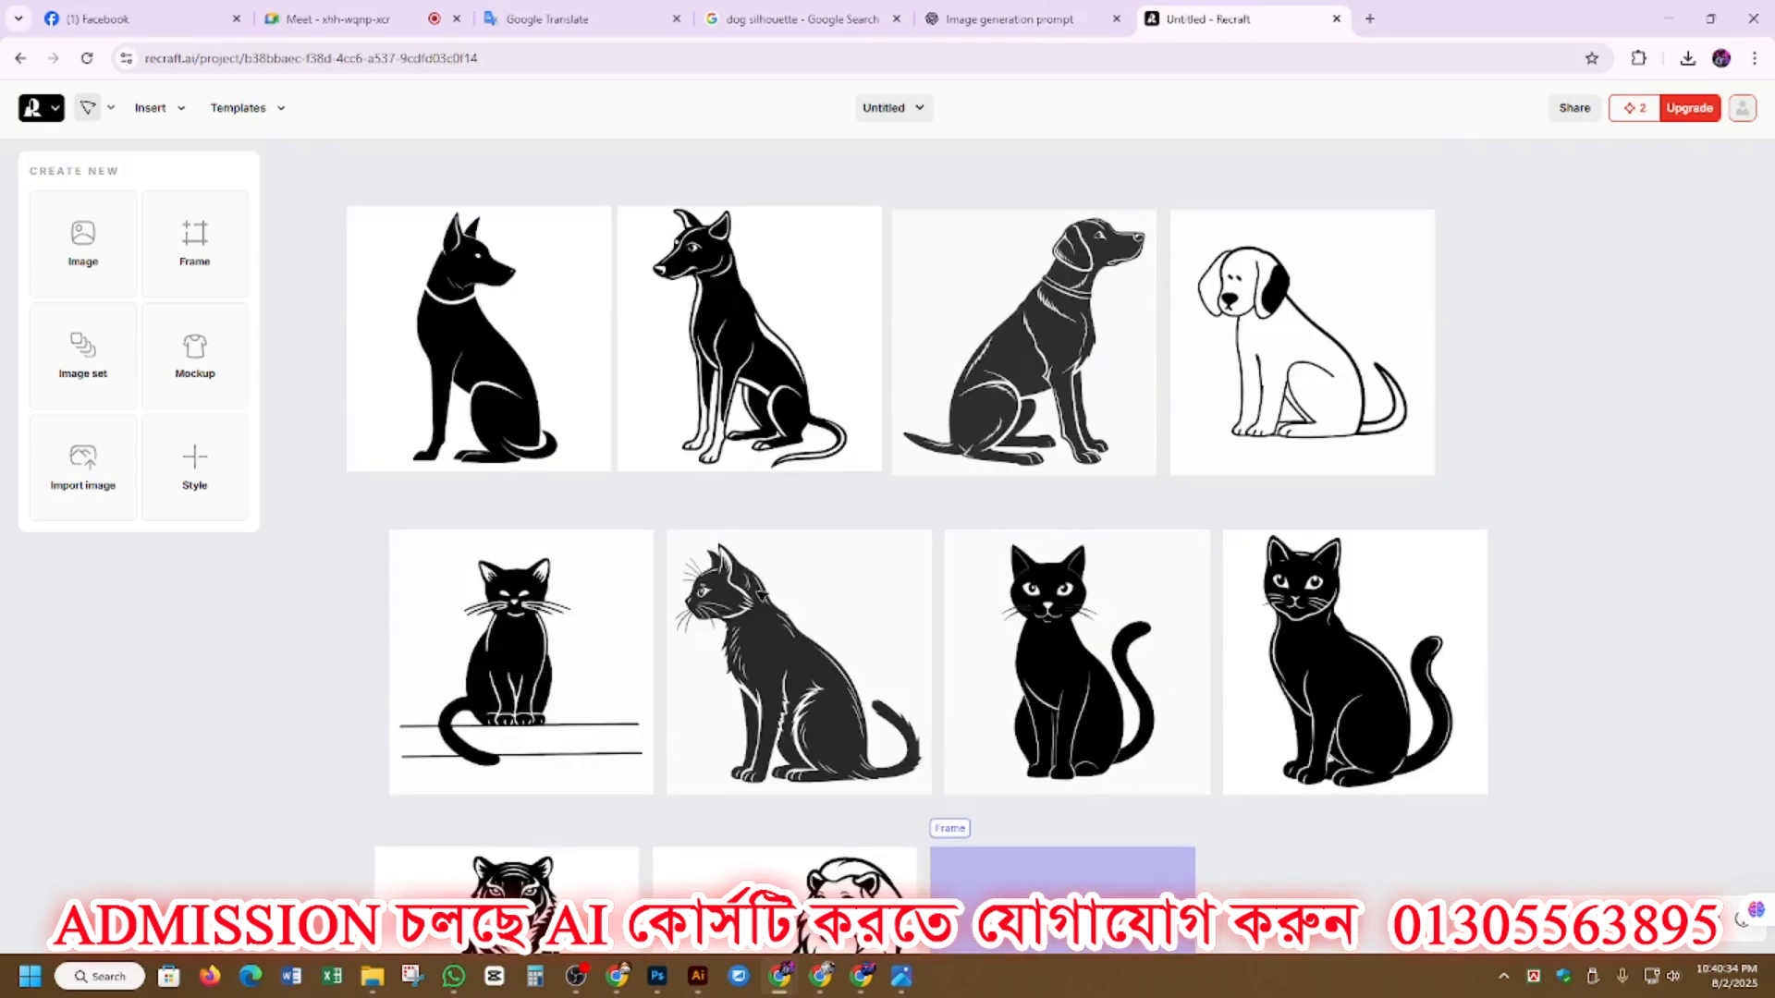